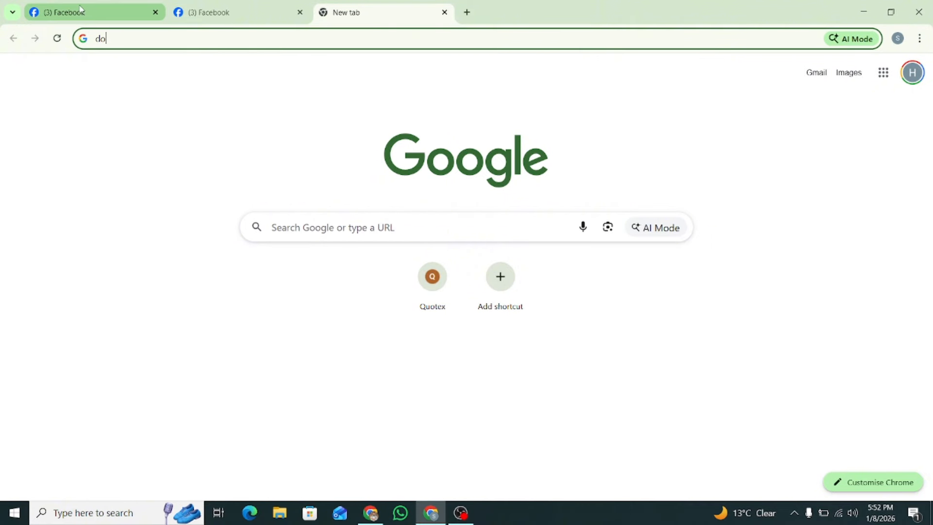
- Switch to the open Facebook profile and start creating a new Public Page from its Pages section
{"action": "left_click", "coordinate": [80, 10]}
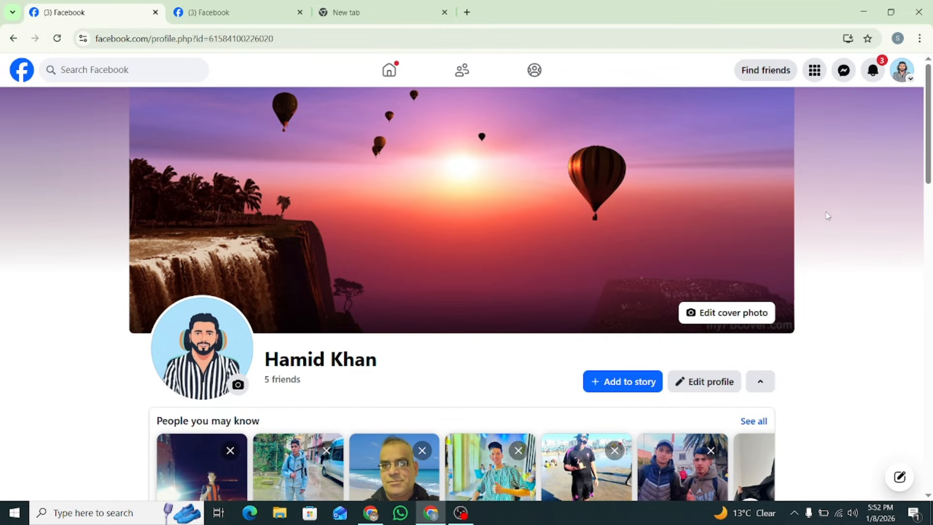
{"action": "left_click", "coordinate": [813, 70]}
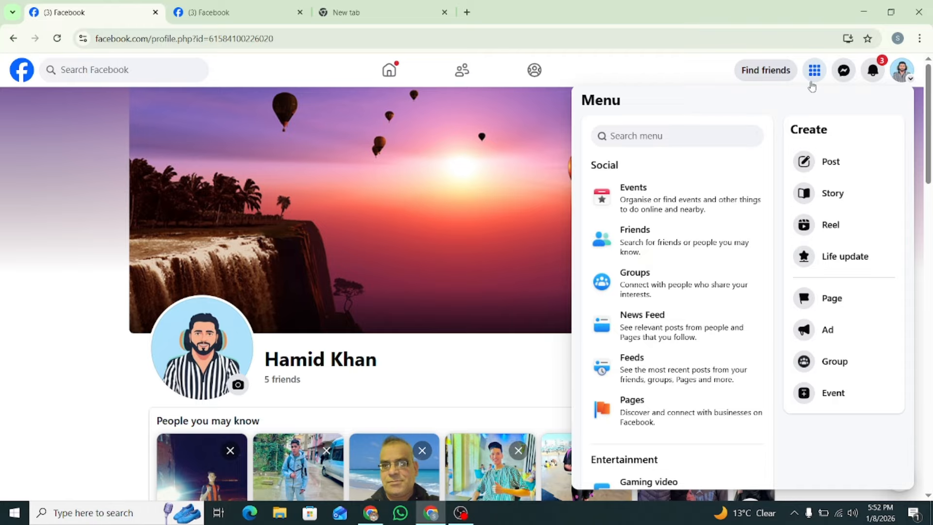
{"action": "left_click", "coordinate": [696, 413]}
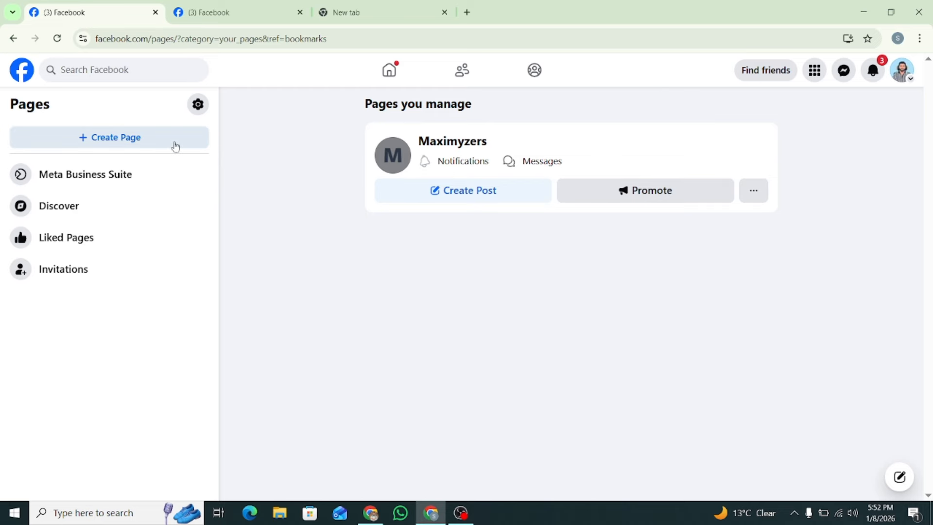
{"action": "left_click", "coordinate": [100, 140]}
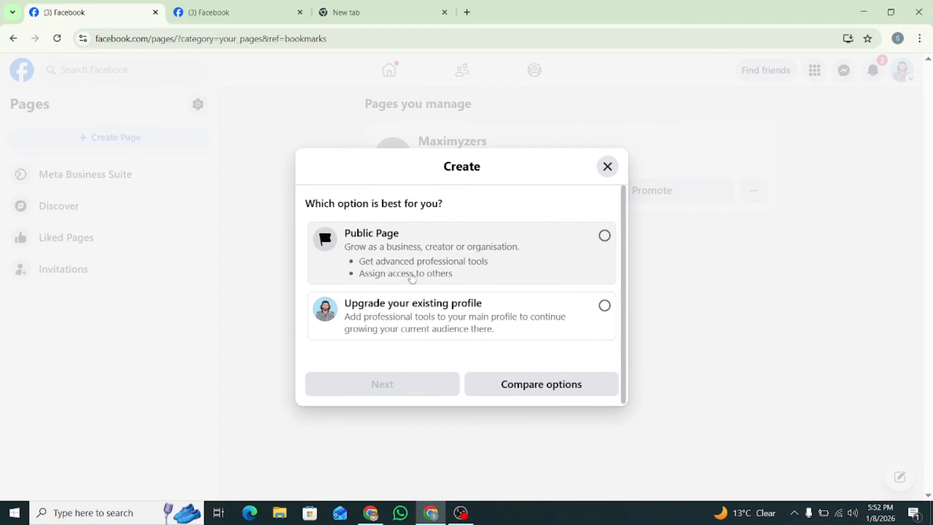
{"action": "left_click", "coordinate": [604, 237]}
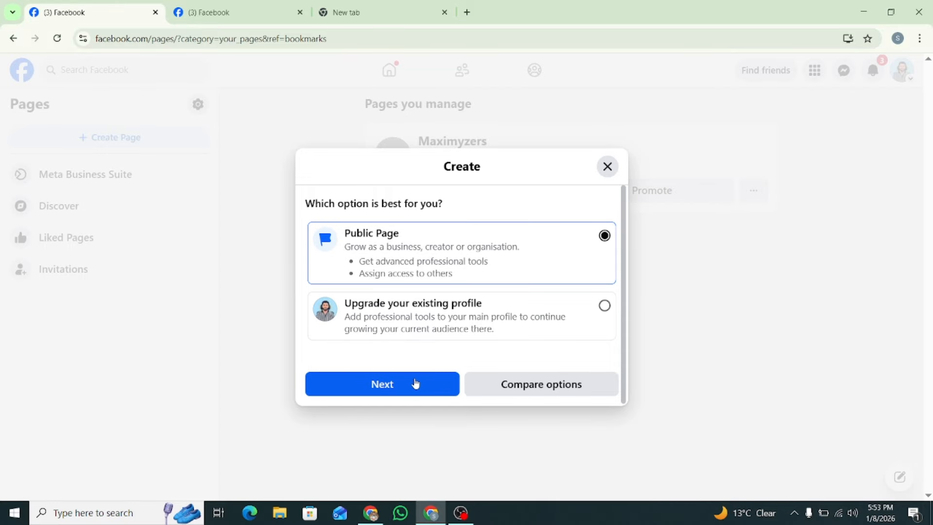
{"action": "left_click", "coordinate": [417, 389]}
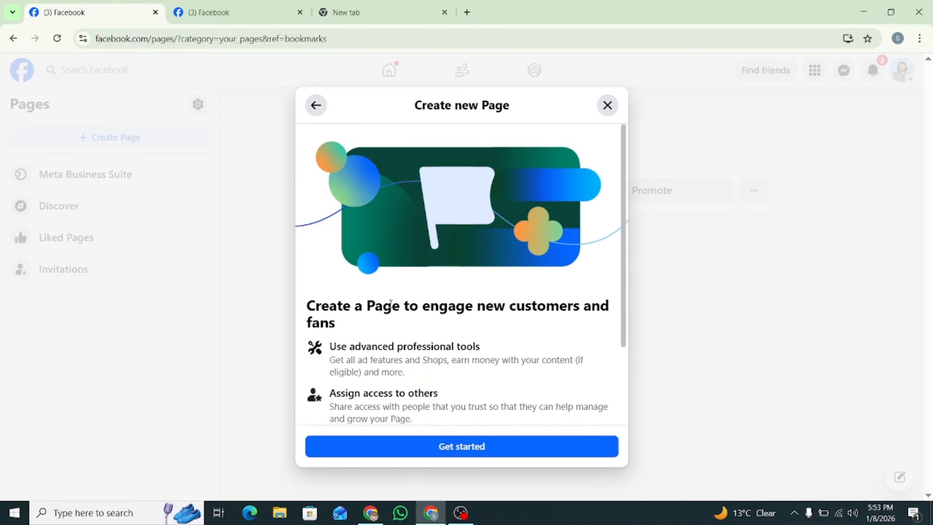
{"action": "left_click", "coordinate": [441, 456]}
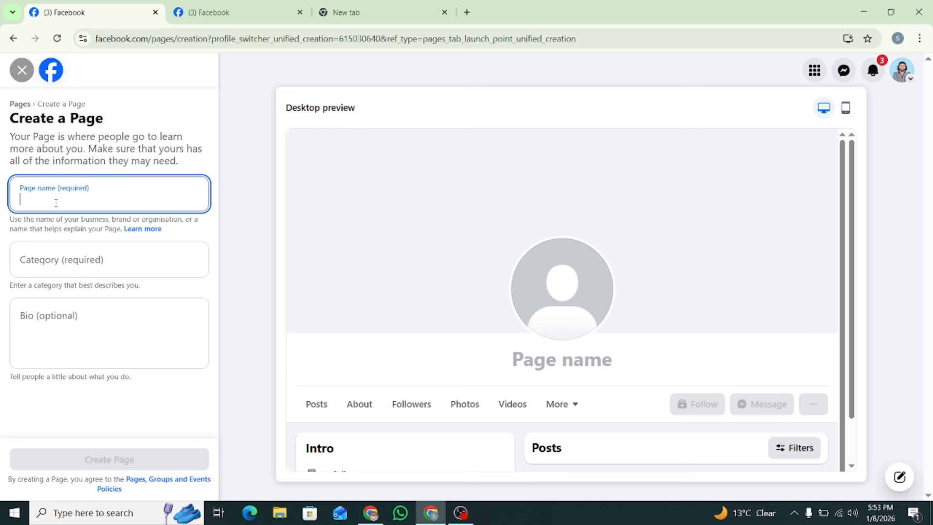
- Name the new Page "Sigma Realtors"
{"action": "key", "text": "Caps_Lock"}
{"action": "type", "text": "G"}
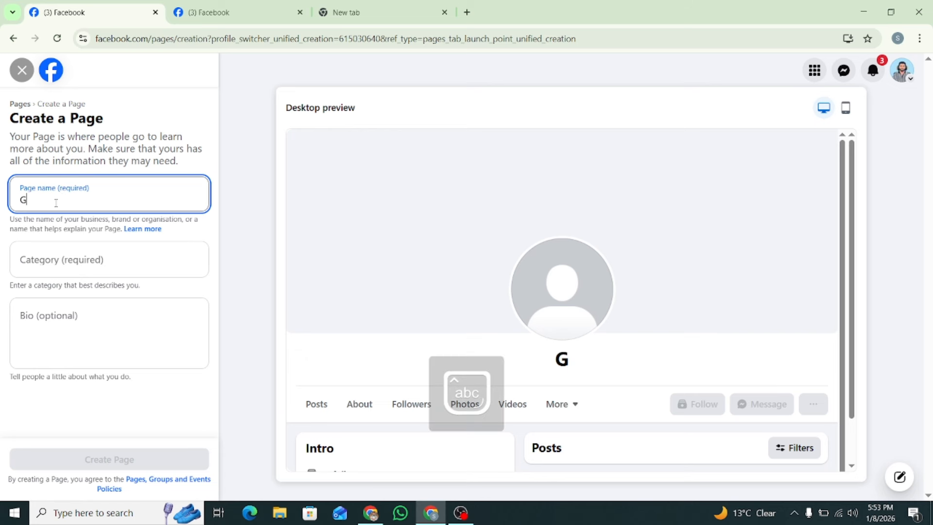
{"action": "key", "text": "BackSpace"}
{"action": "key", "text": "Caps_Lock"}
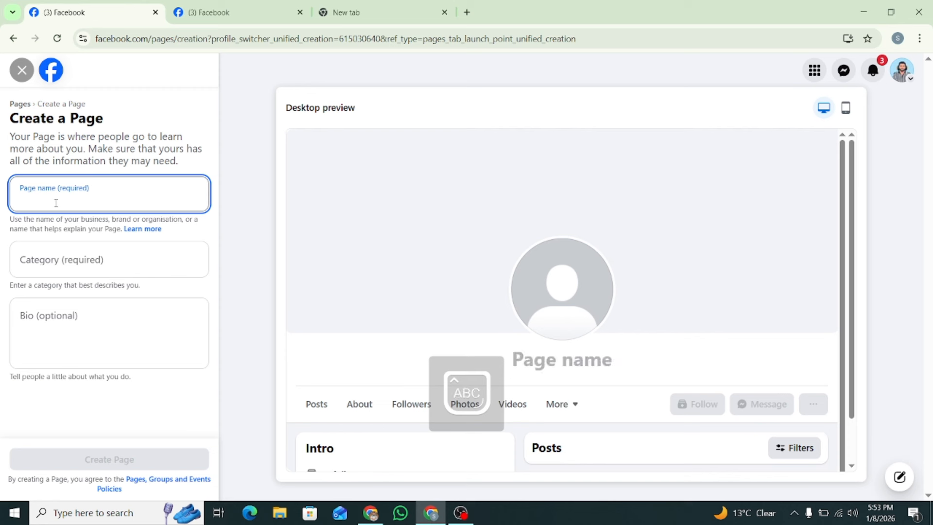
{"action": "type", "text": "S"}
{"action": "key", "text": "Caps_Lock"}
{"action": "type", "text": "igma"}
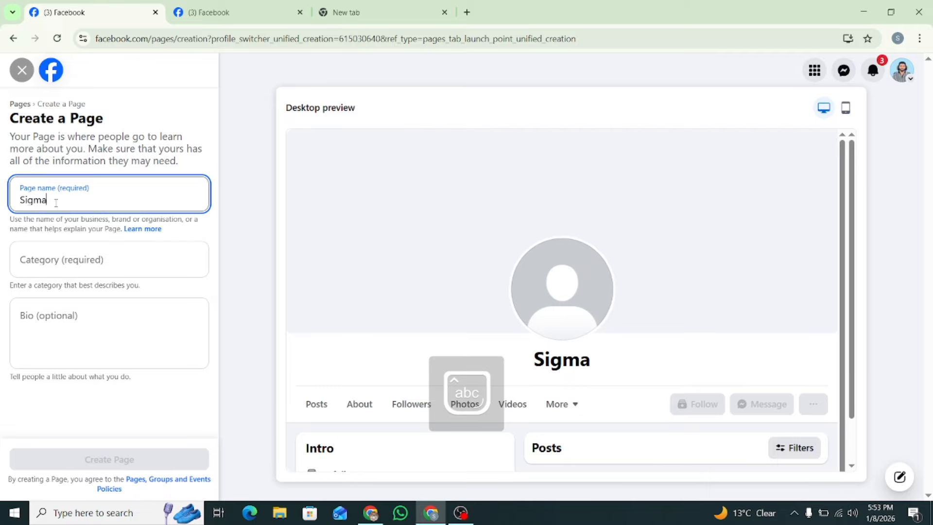
{"action": "key", "text": "Caps_Lock"}
{"action": "type", "text": "R"}
{"action": "key", "text": "Caps_Lock"}
{"action": "type", "text": "ea"}
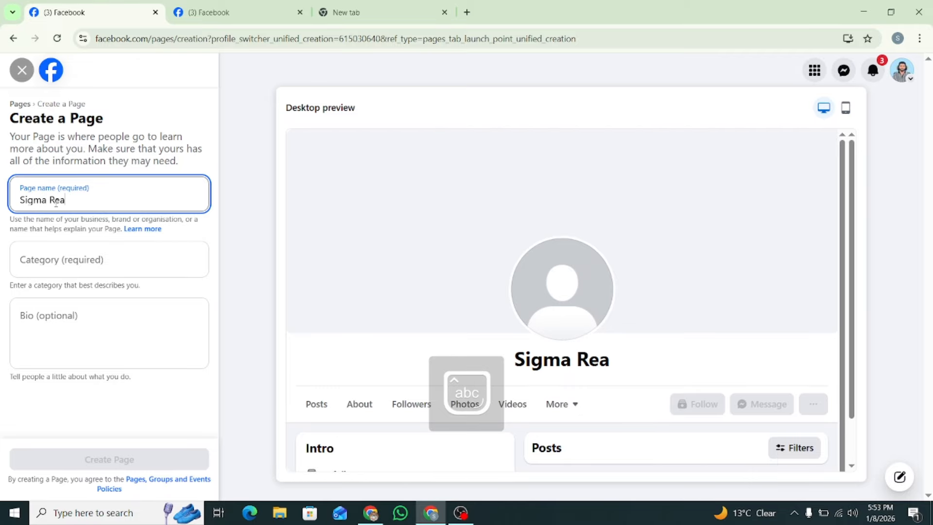
{"action": "type", "text": "ltors"}
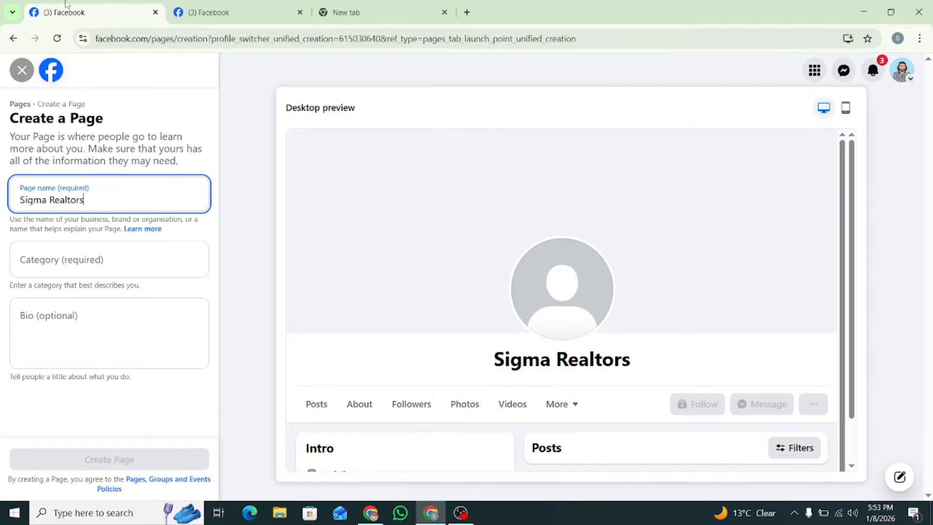
- Search the Page categories for real estate and add the Property category
{"action": "left_click", "coordinate": [110, 260]}
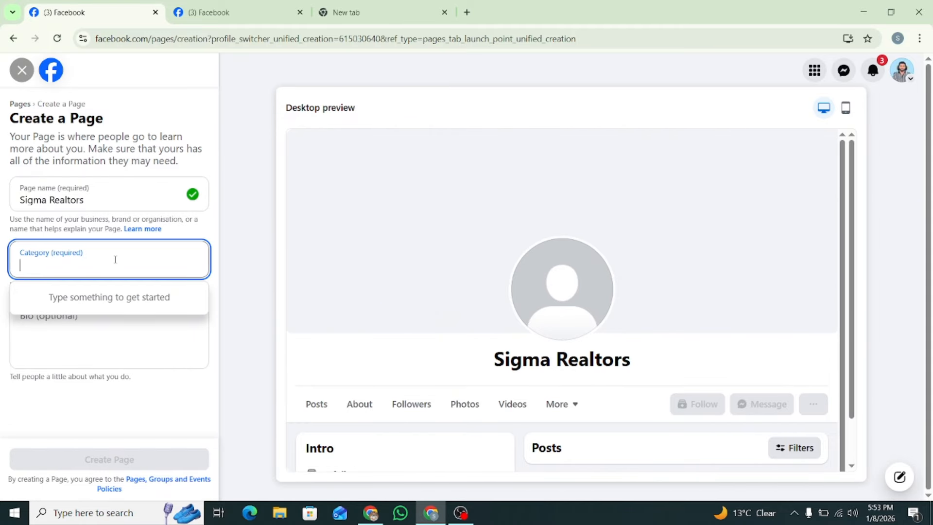
{"action": "type", "text": "real"}
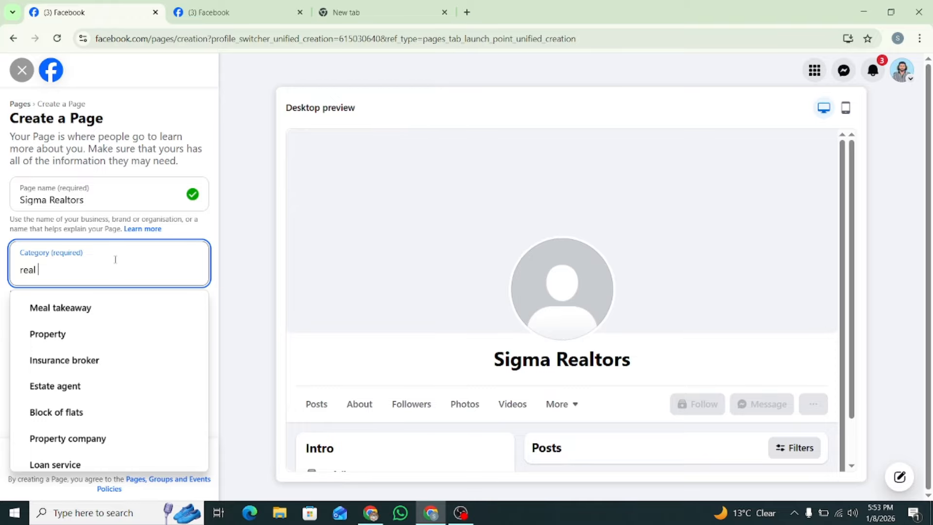
{"action": "type", "text": " e"}
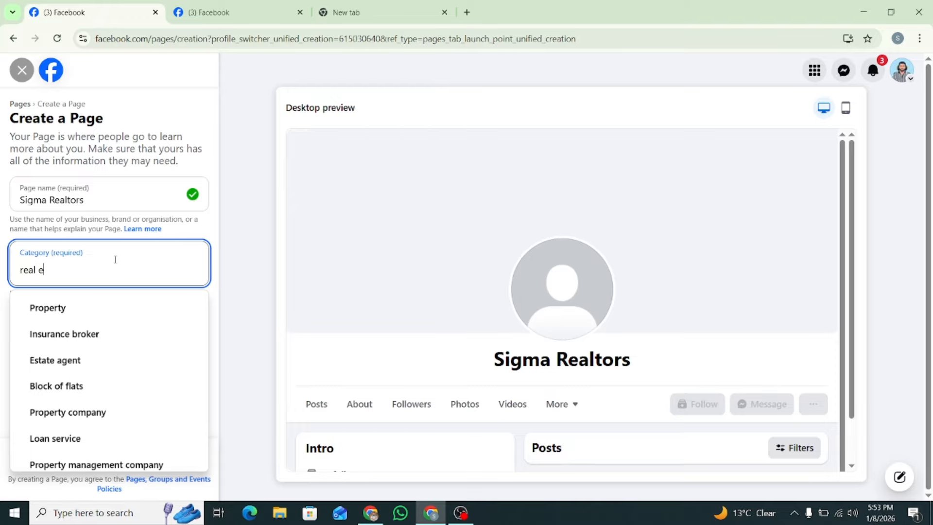
{"action": "type", "text": "s"}
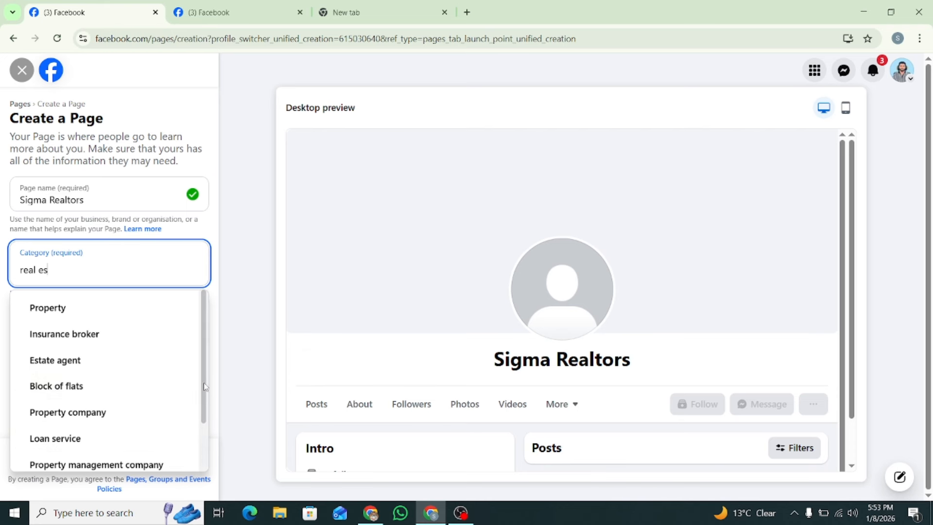
{"action": "scroll", "coordinate": [203, 387], "scroll_direction": "down", "scroll_amount": 2}
{"action": "scroll", "coordinate": [211, 366], "scroll_direction": "up", "scroll_amount": 2}
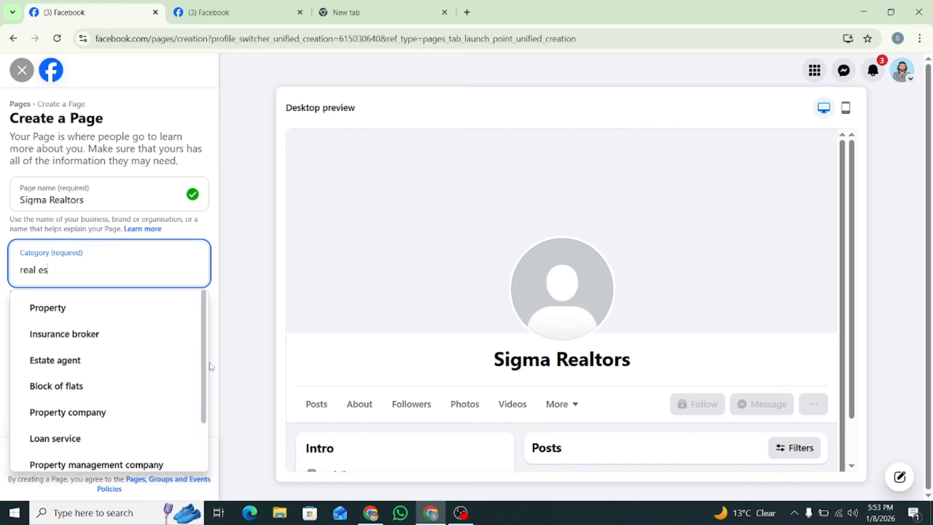
{"action": "left_click", "coordinate": [126, 320]}
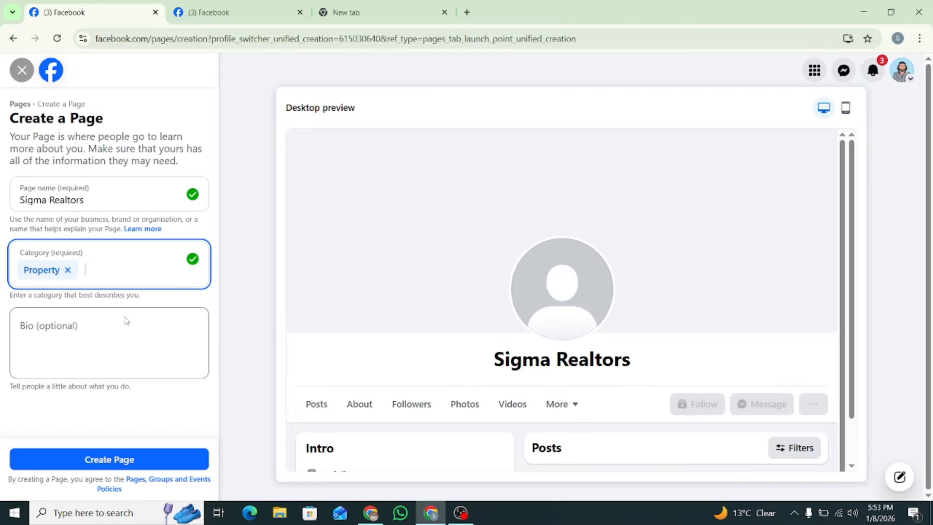
- Add Estate agent as a second category for the Page
{"action": "type", "text": "re"}
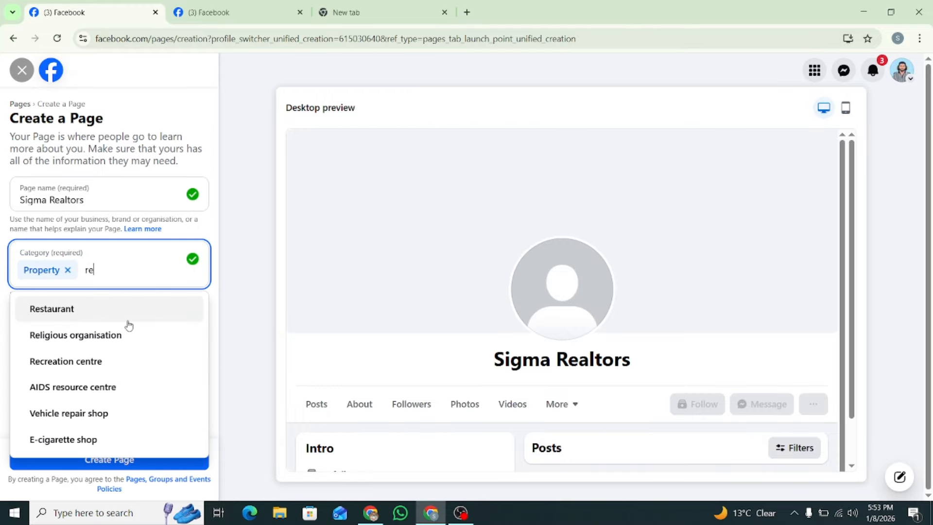
{"action": "type", "text": "al"}
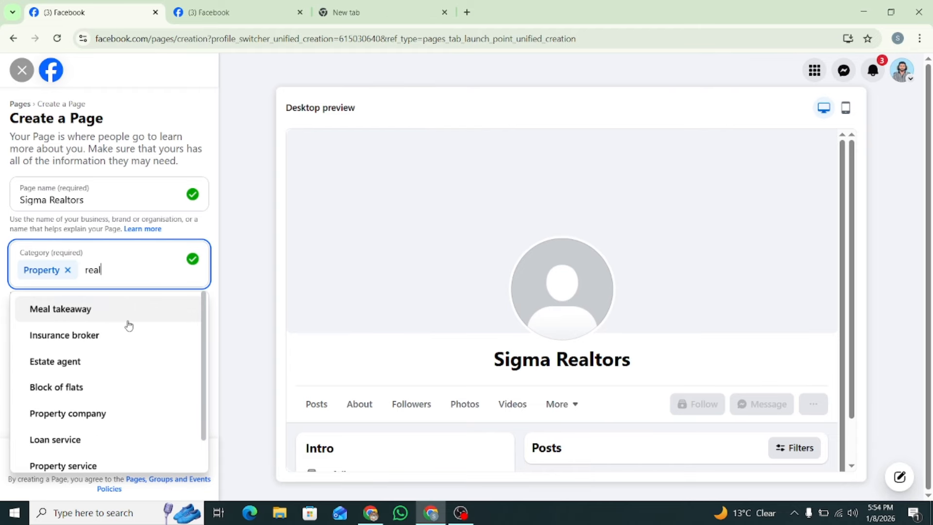
{"action": "type", "text": "e"}
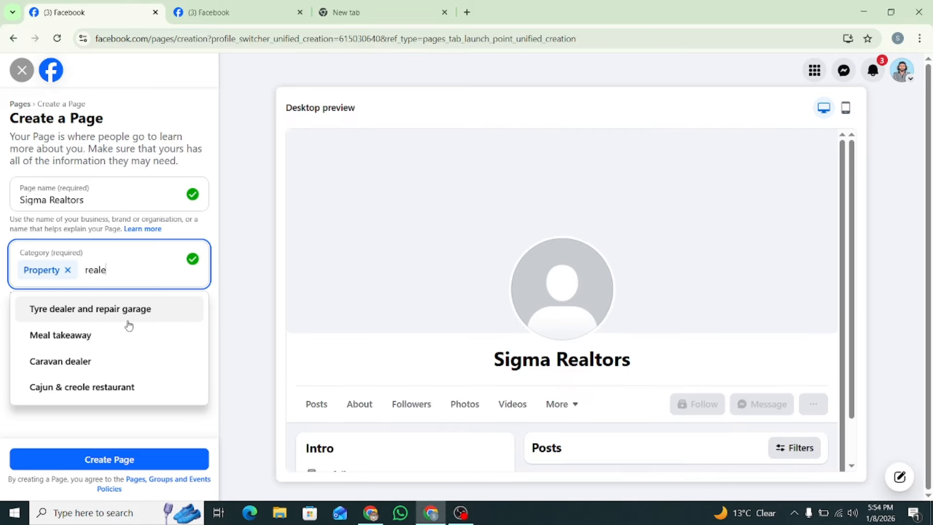
{"action": "key", "text": "BackSpace"}
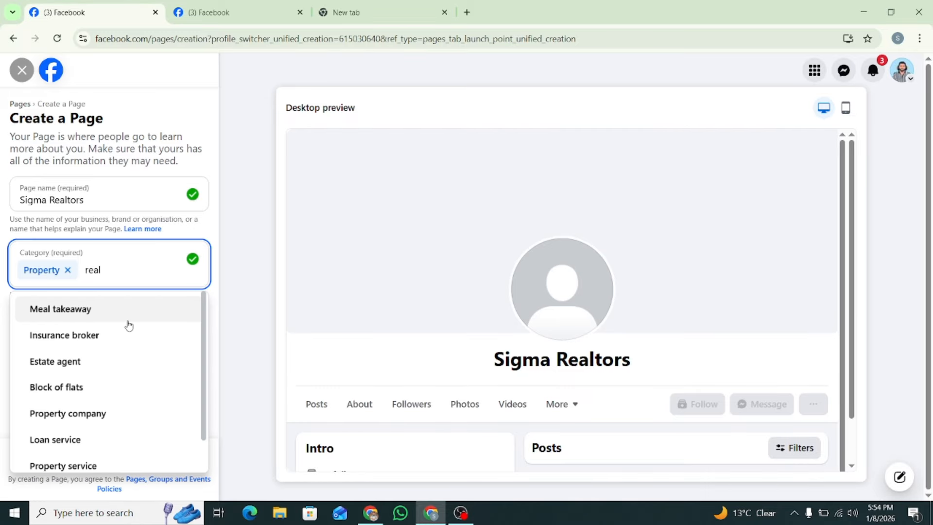
{"action": "left_click", "coordinate": [120, 361]}
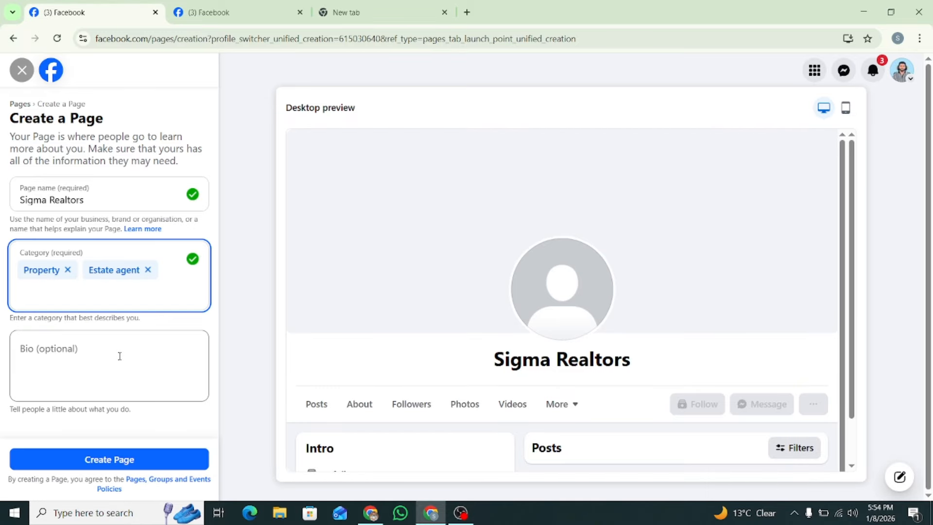
- Enter the bio "Best Realtors in Islamabad, Pakistan" and create the Page
{"action": "left_click", "coordinate": [121, 355]}
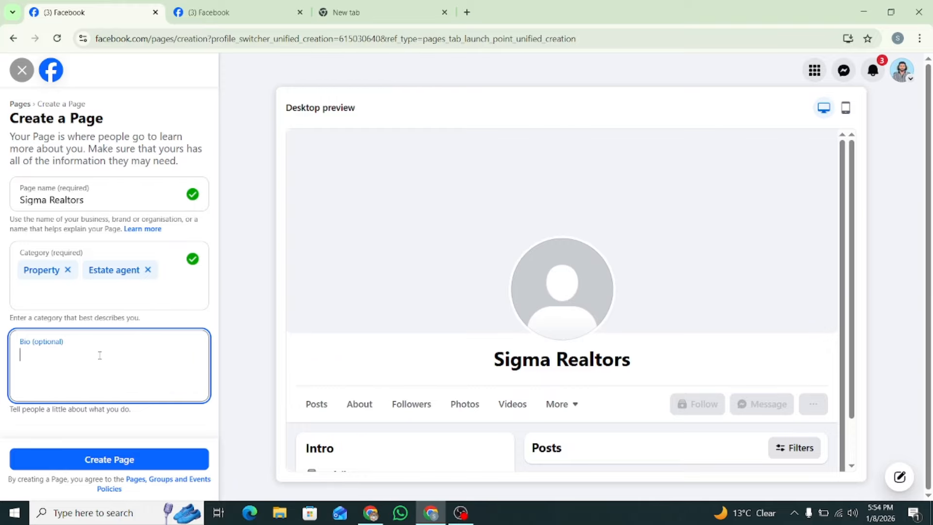
{"action": "key", "text": "Caps_Lock"}
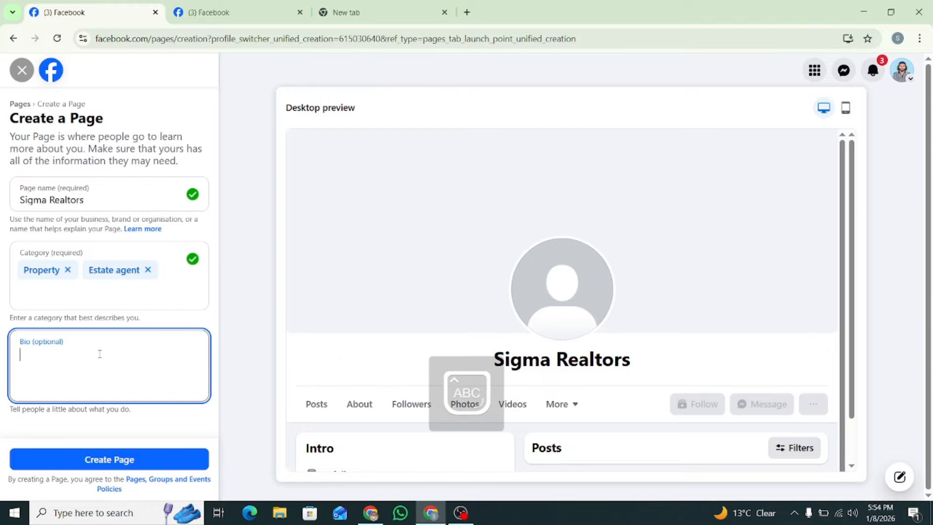
{"action": "type", "text": "B"}
{"action": "key", "text": "Caps_Lock"}
{"action": "type", "text": "est "}
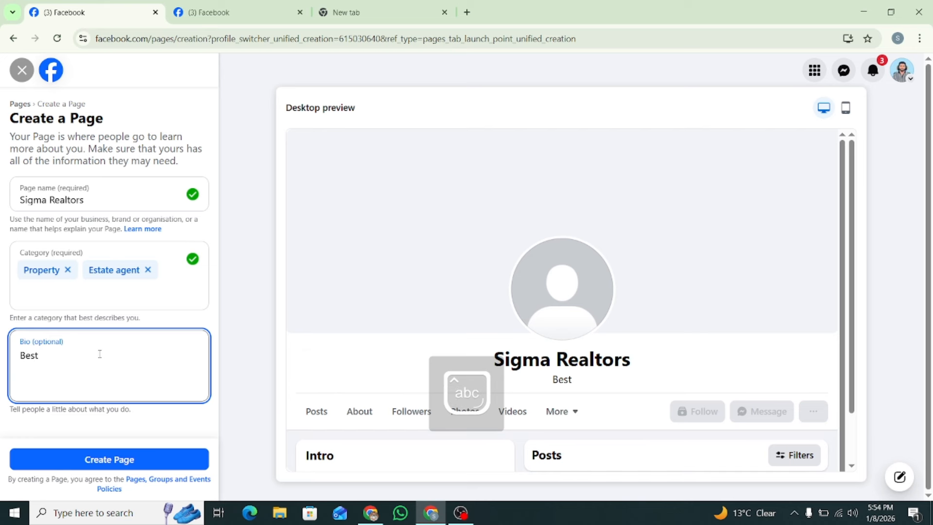
{"action": "type", "text": "Realto"}
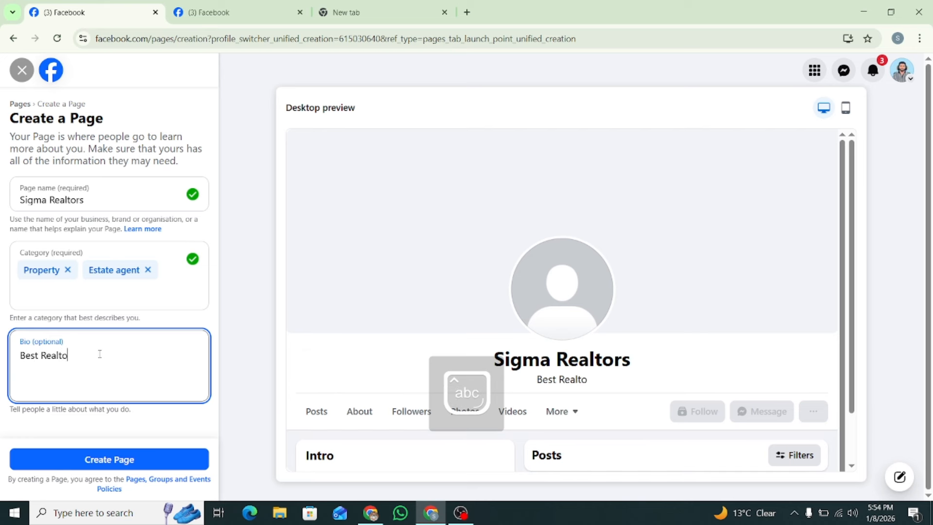
{"action": "type", "text": "rs in"}
{"action": "key", "text": "Caps_Lock"}
{"action": "type", "text": "I"}
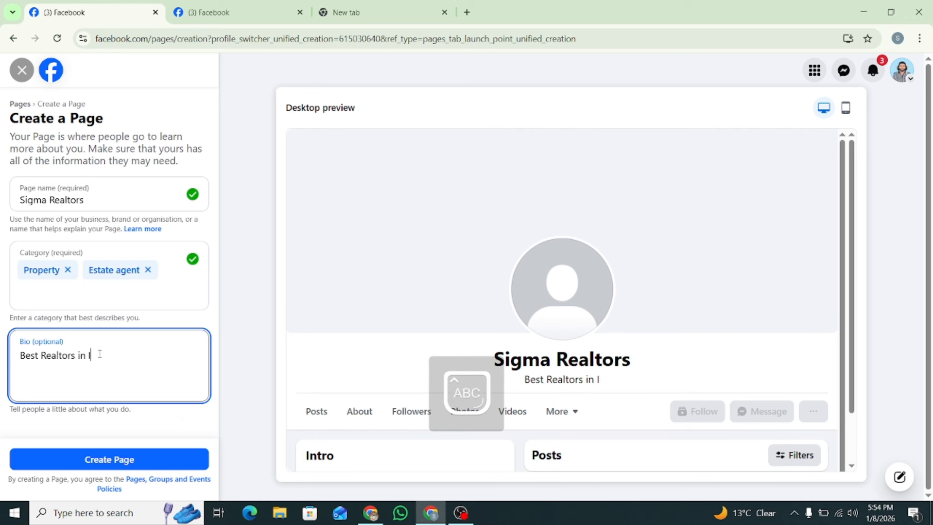
{"action": "key", "text": "Caps_Lock"}
{"action": "type", "text": "slamava"}
{"action": "key", "text": "BackSpace"}
{"action": "key", "text": "BackSpace"}
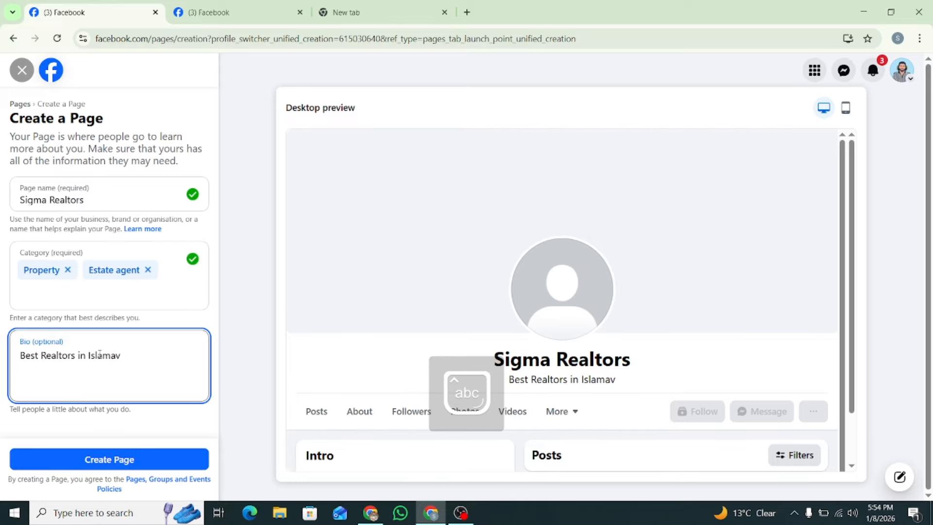
{"action": "type", "text": "bad"}
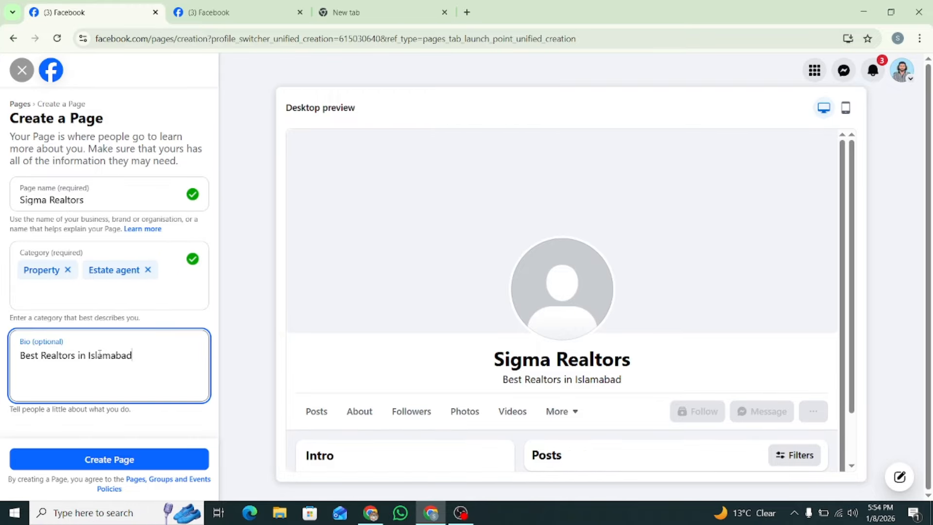
{"action": "type", "text": ","}
{"action": "key", "text": "Caps_Lock"}
{"action": "type", "text": "P"}
{"action": "key", "text": "Caps_Lock"}
{"action": "type", "text": "kis"}
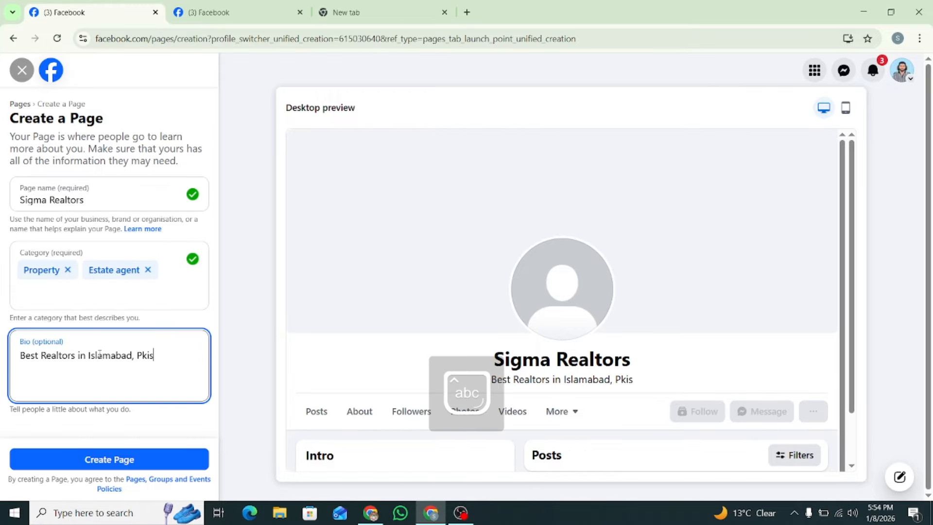
{"action": "key", "text": "BackSpace"}
{"action": "key", "text": "BackSpace"}
{"action": "key", "text": "BackSpace"}
{"action": "type", "text": "akistan"}
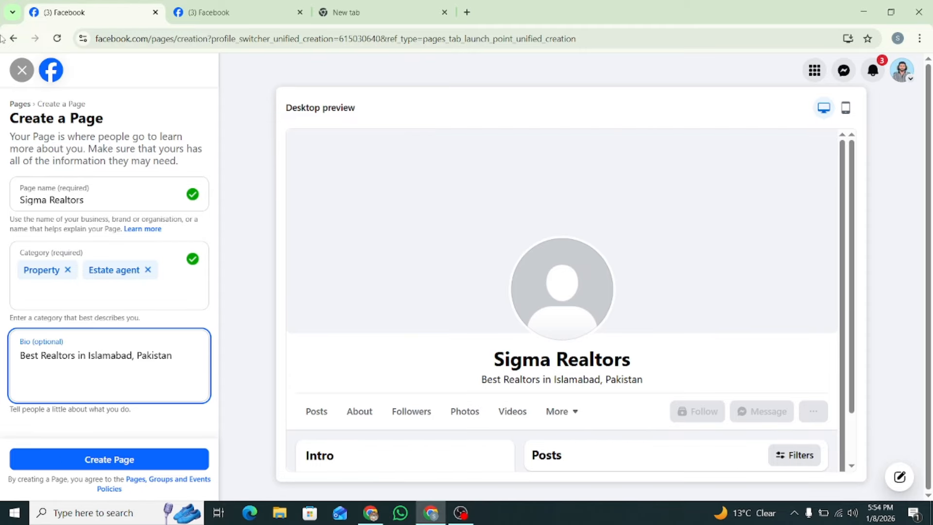
{"action": "left_click", "coordinate": [118, 457]}
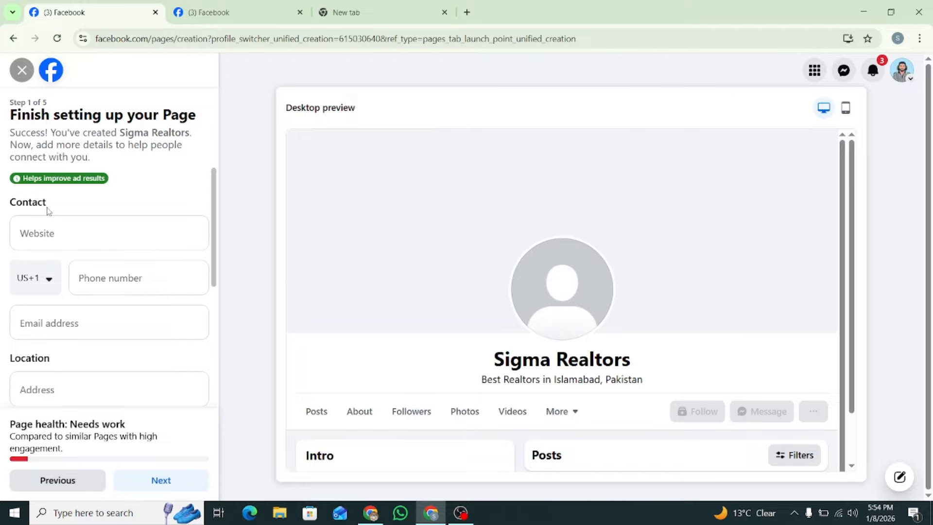
- Enter a personal .com web address as the website in the Page's contact details
{"action": "left_click", "coordinate": [61, 236]}
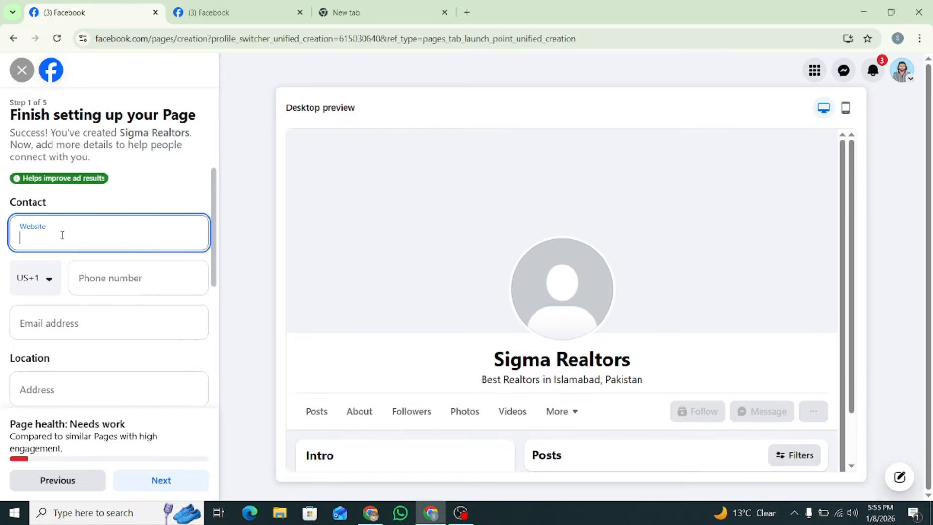
{"action": "type", "text": "www.thehamidkhan."}
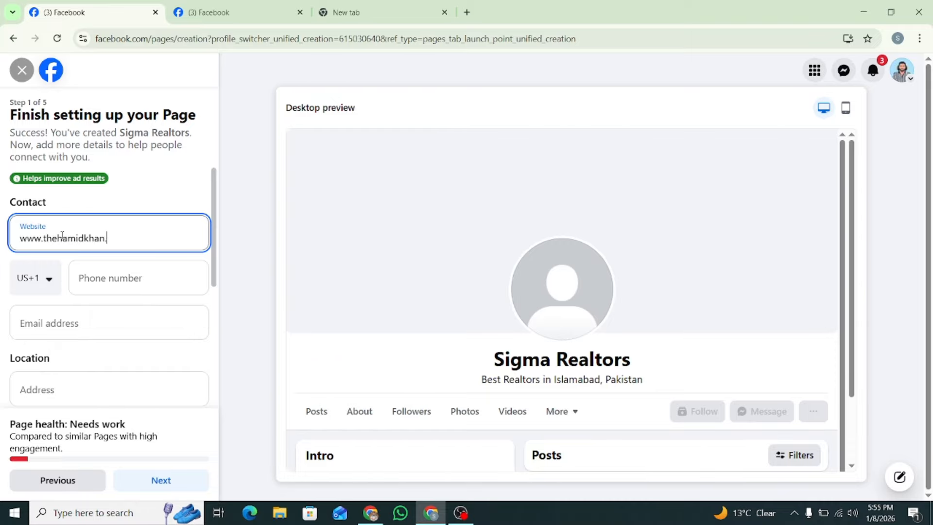
{"action": "type", "text": "com"}
{"action": "double_click", "coordinate": [70, 240]}
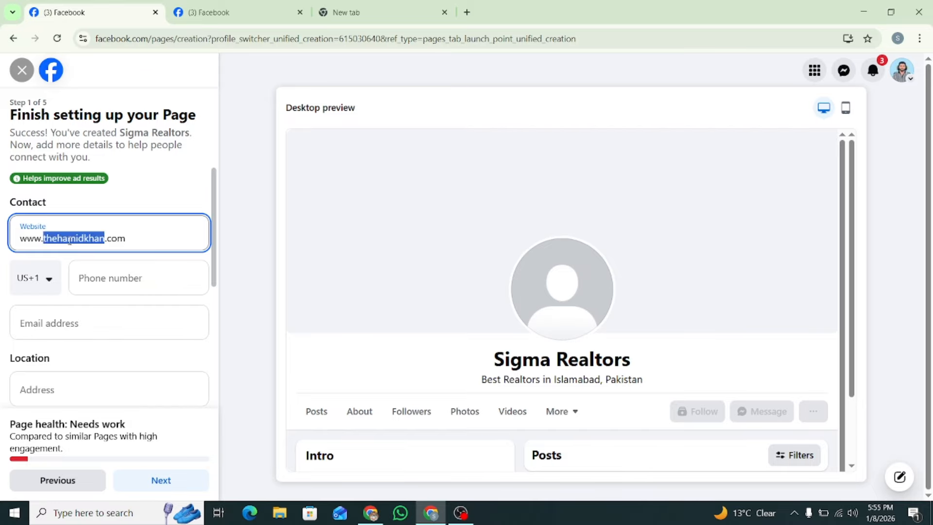
{"action": "type", "text": "sigma"}
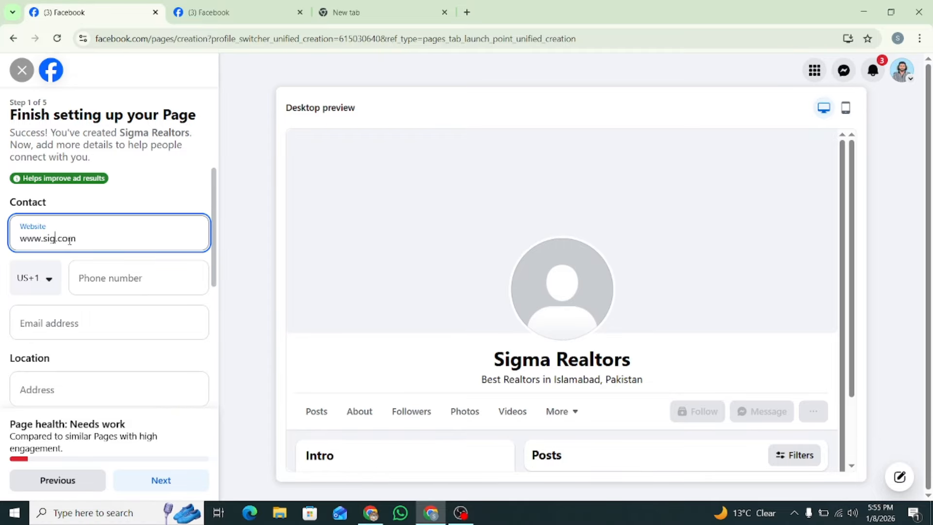
{"action": "type", "text": "realtors"}
{"action": "left_click", "coordinate": [152, 233]}
{"action": "type", "text": ".pl"}
{"action": "type", "text": "k"}
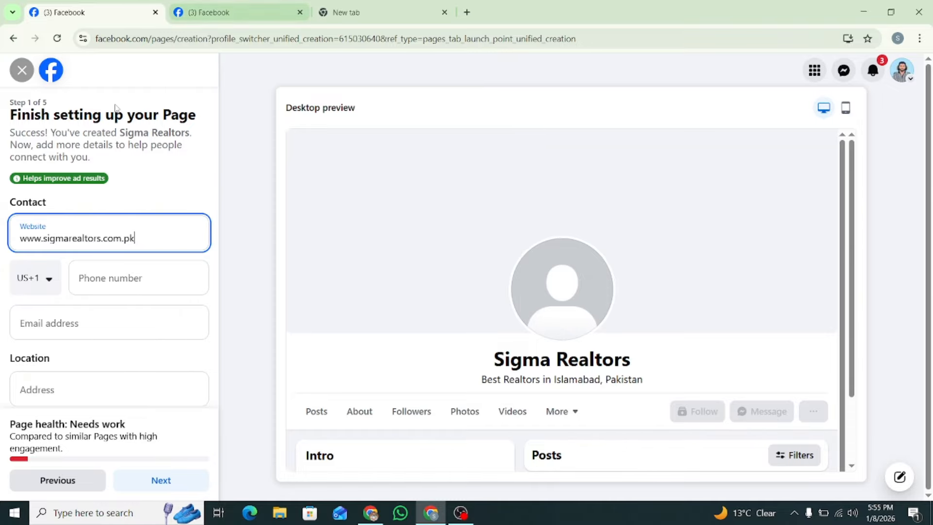
- Set the phone country code to Pakistan (+92) and enter the business phone number
{"action": "left_click", "coordinate": [59, 276]}
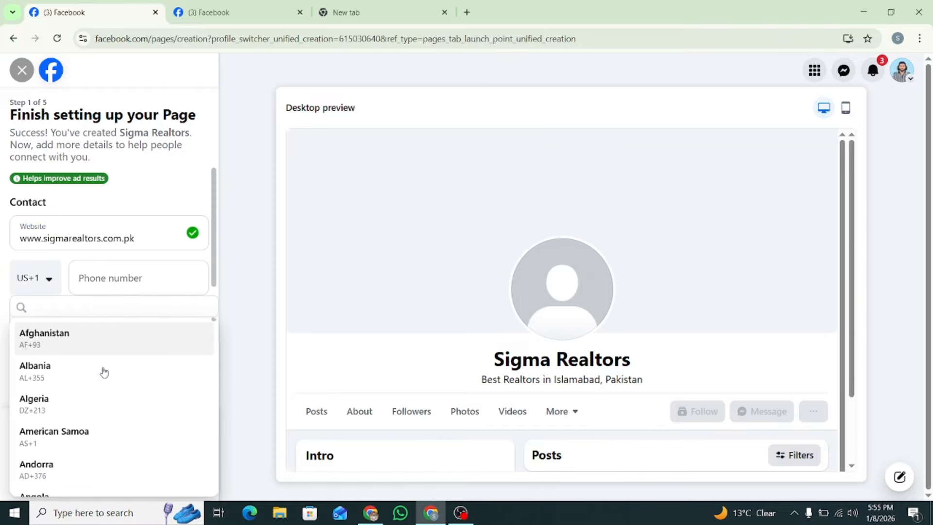
{"action": "type", "text": "pa"}
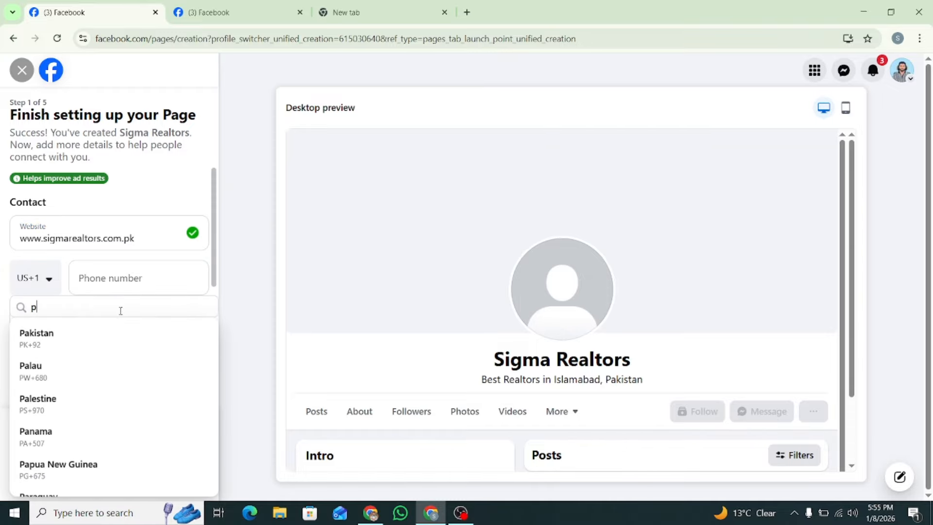
{"action": "left_click", "coordinate": [117, 332]}
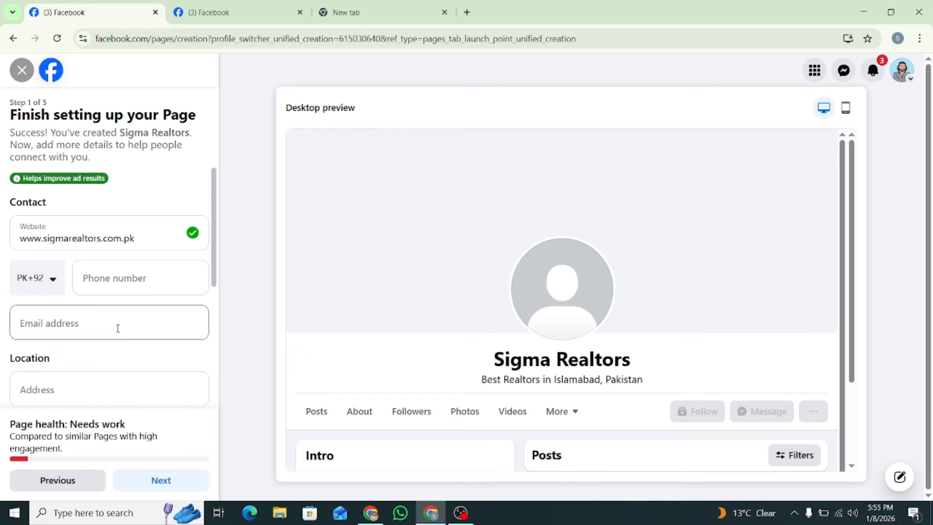
{"action": "left_click", "coordinate": [119, 287]}
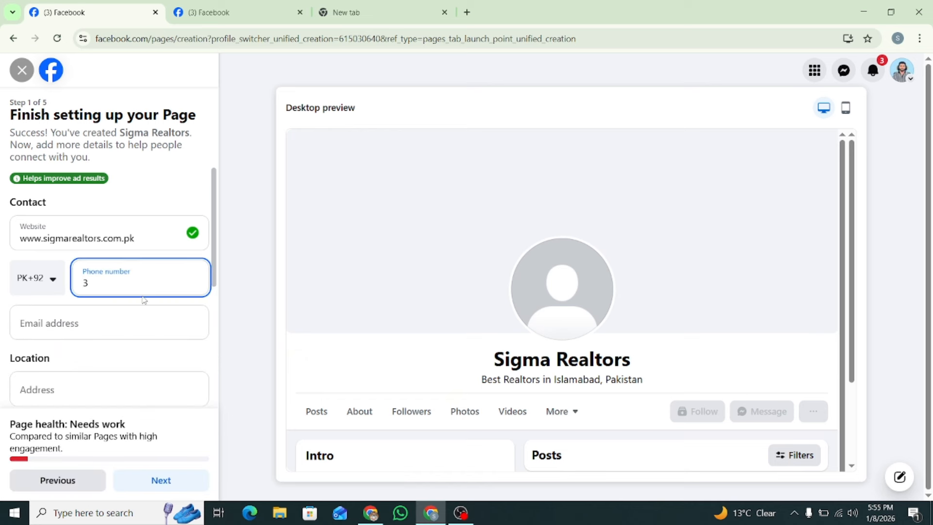
{"action": "type", "text": "1"}
{"action": "key", "text": "BackSpace"}
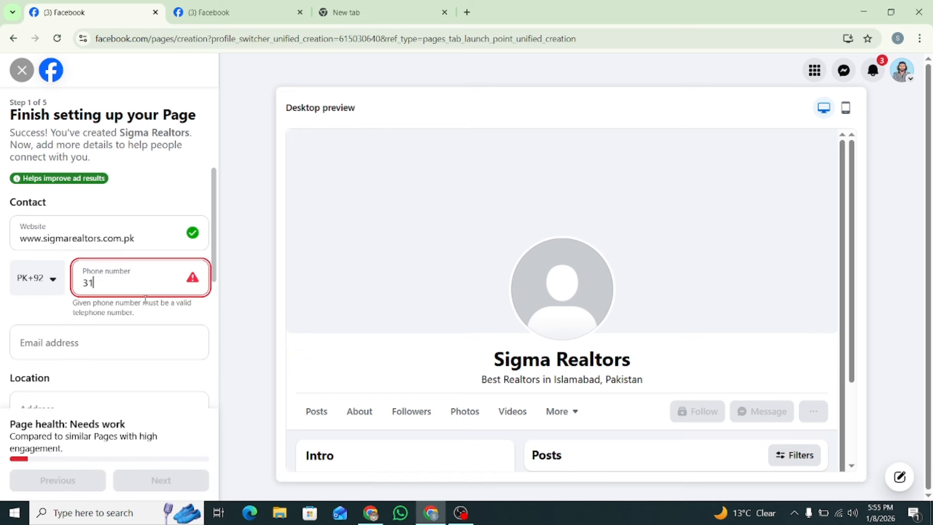
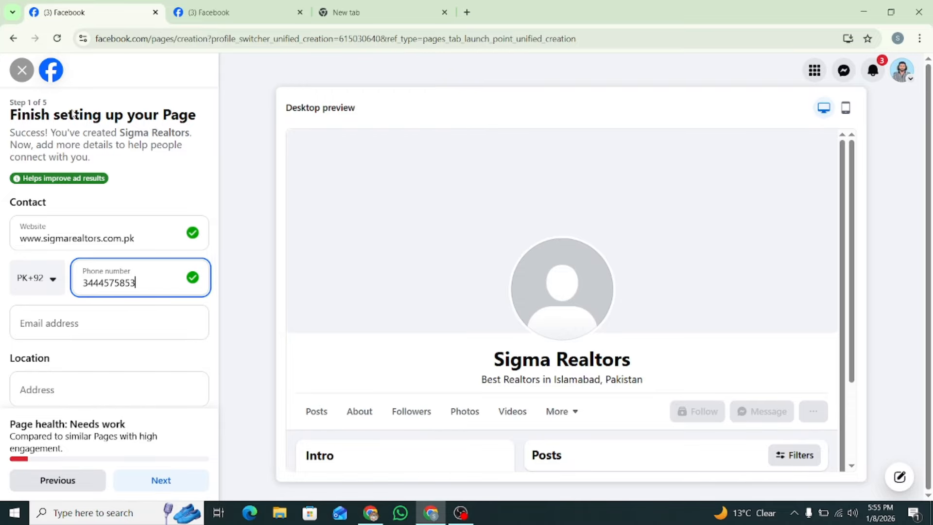
- Leave the email blank, enter the business's postal address in the location section, and continue to customising the Page
{"action": "left_click", "coordinate": [41, 309]}
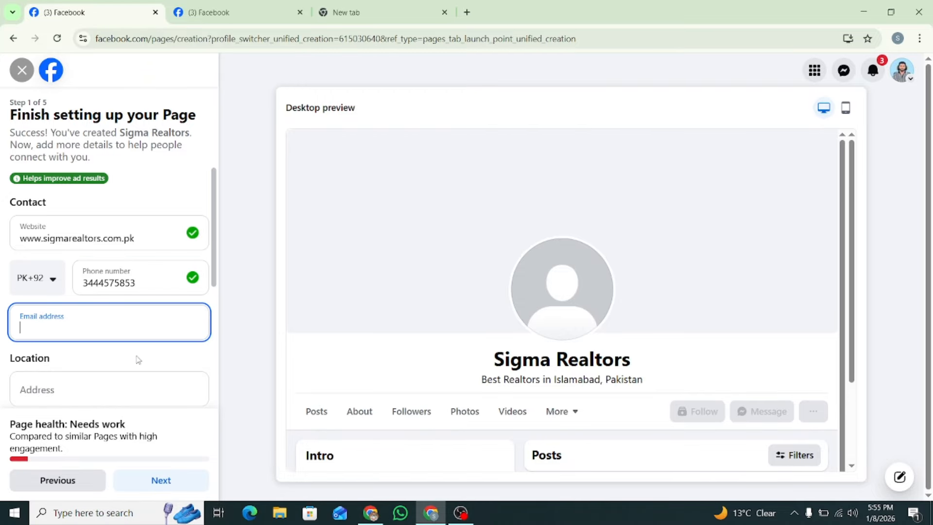
{"action": "left_click", "coordinate": [161, 383]}
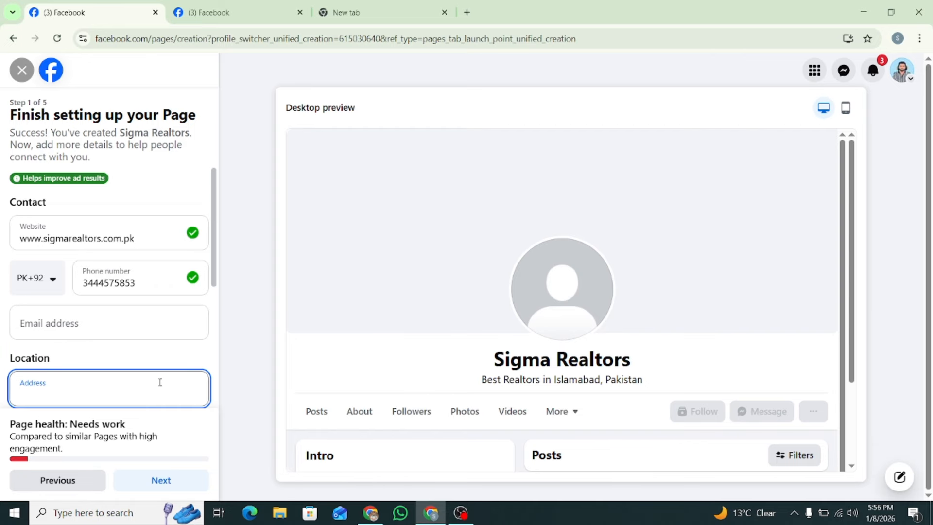
{"action": "key", "text": "Caps_Lock"}
{"action": "key", "text": "Caps_Lock"}
{"action": "type", "text": "F"}
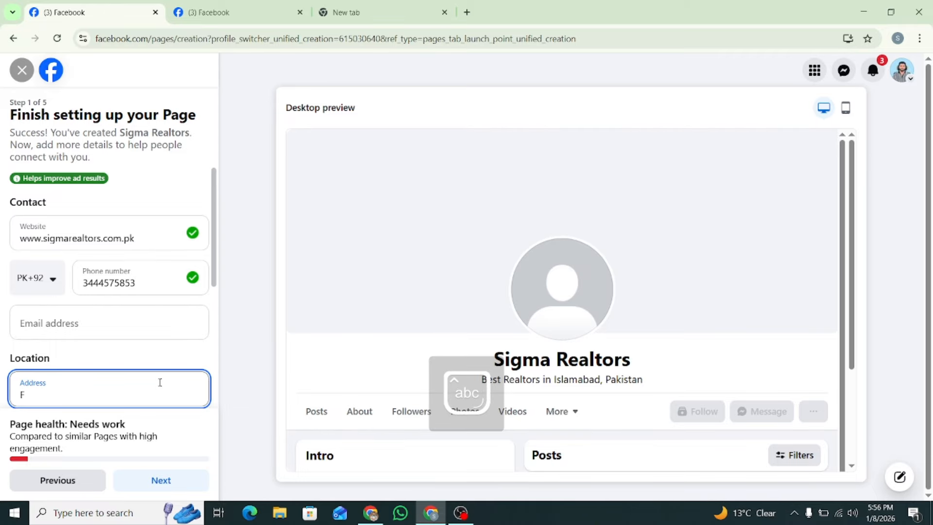
{"action": "type", "text": "8 Markaz, Islamaba"}
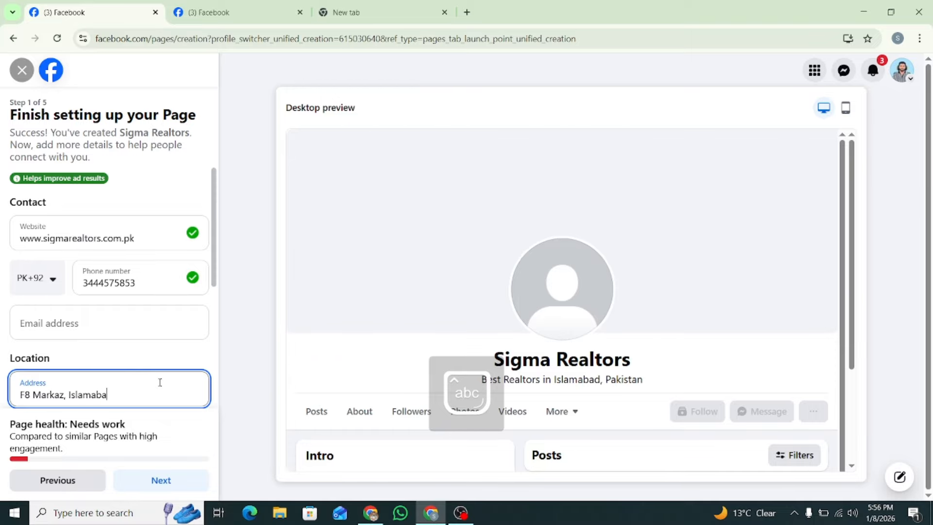
{"action": "type", "text": "d"}
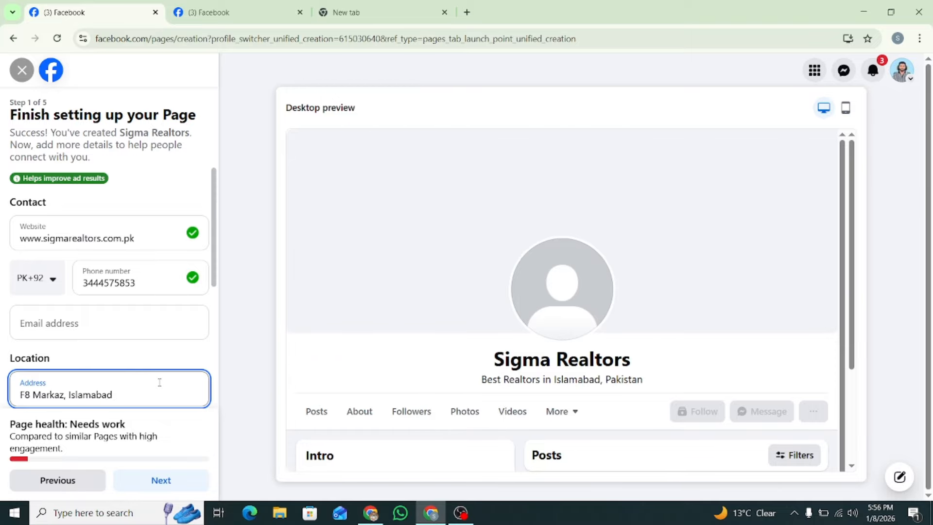
{"action": "left_click", "coordinate": [177, 482]}
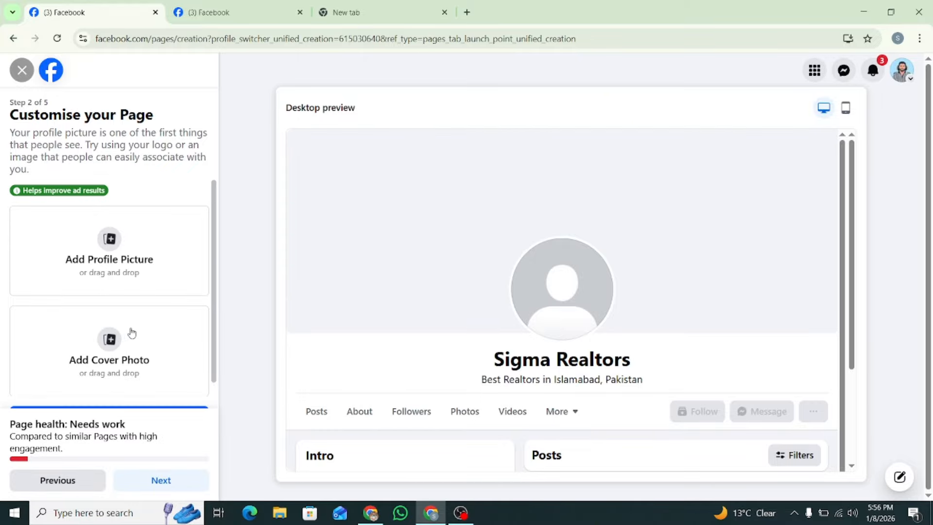
- Switch to Canva to view the Sigma Realtors logo and real estate banner designs, and return to the Facebook Page setup
{"action": "left_click", "coordinate": [369, 519]}
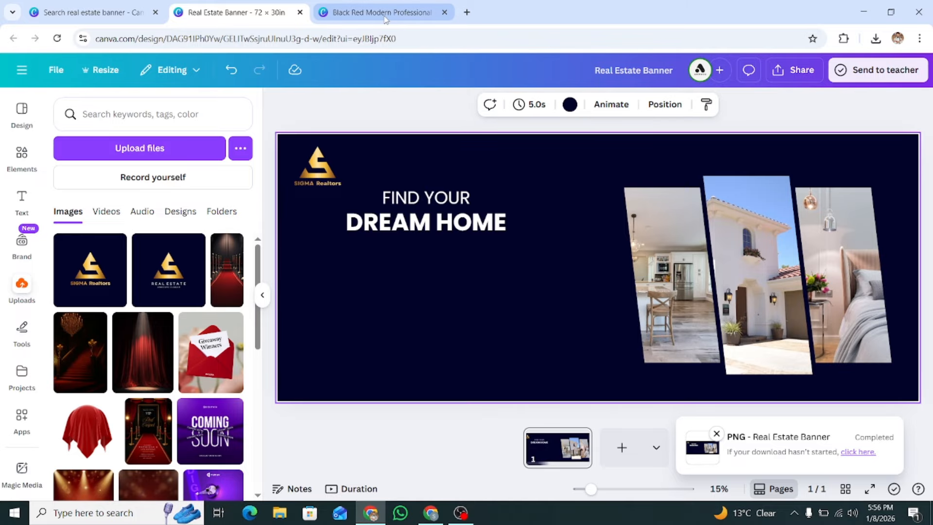
{"action": "left_click", "coordinate": [382, 13]}
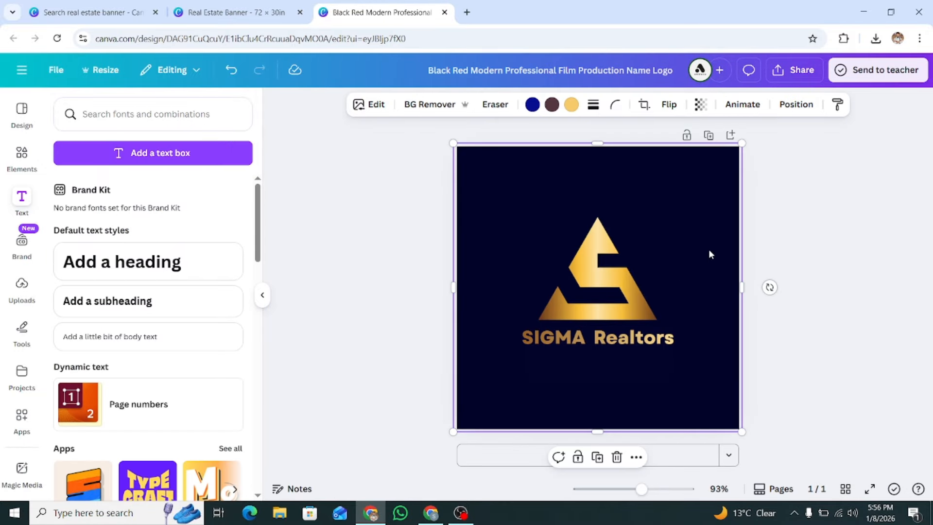
{"action": "left_click", "coordinate": [247, 13]}
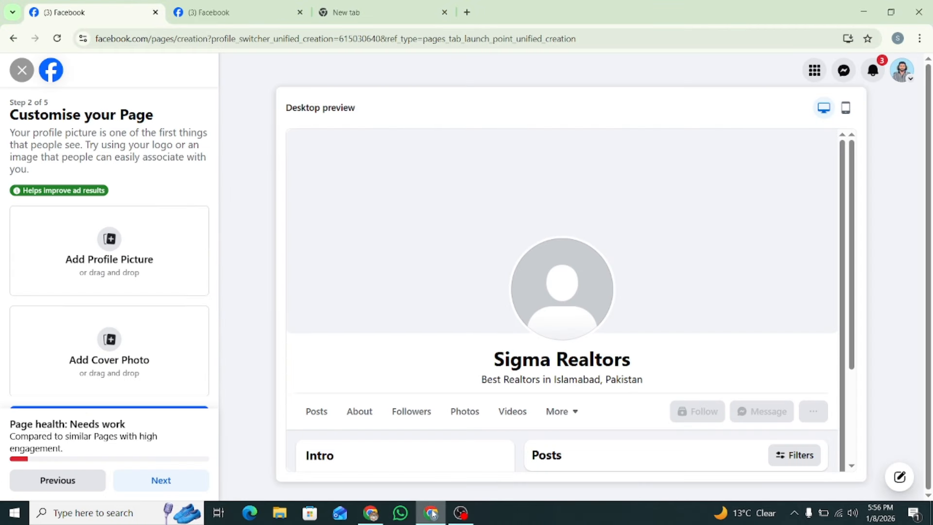
{"action": "left_click", "coordinate": [432, 512]}
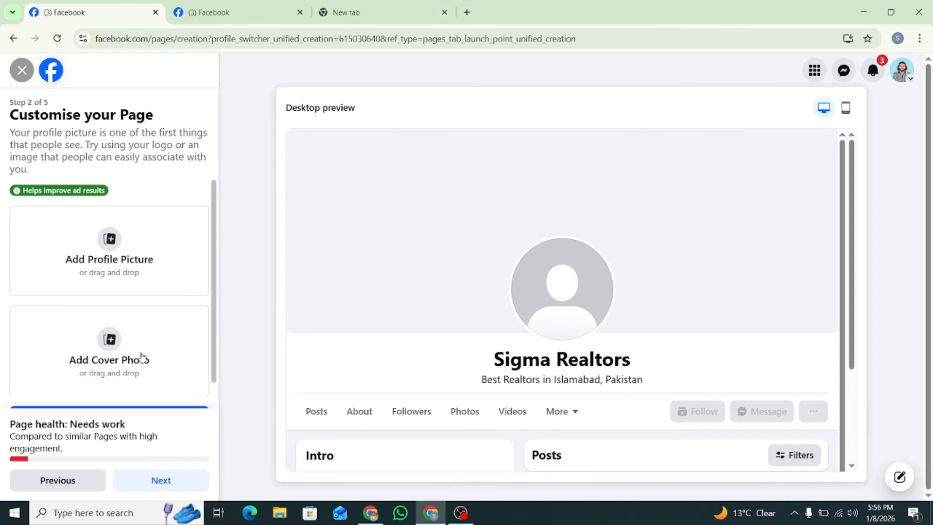
{"action": "left_click", "coordinate": [110, 351]}
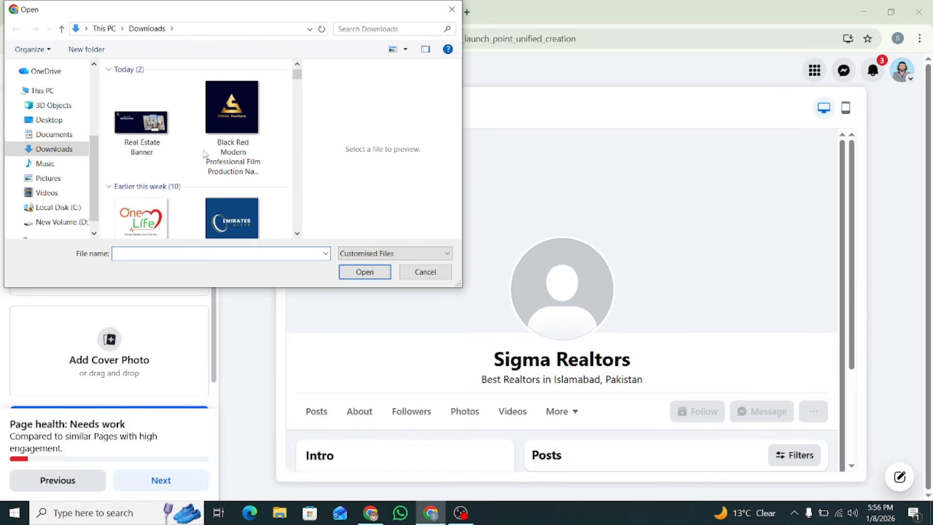
{"action": "left_click", "coordinate": [230, 141]}
{"action": "left_click", "coordinate": [370, 272]}
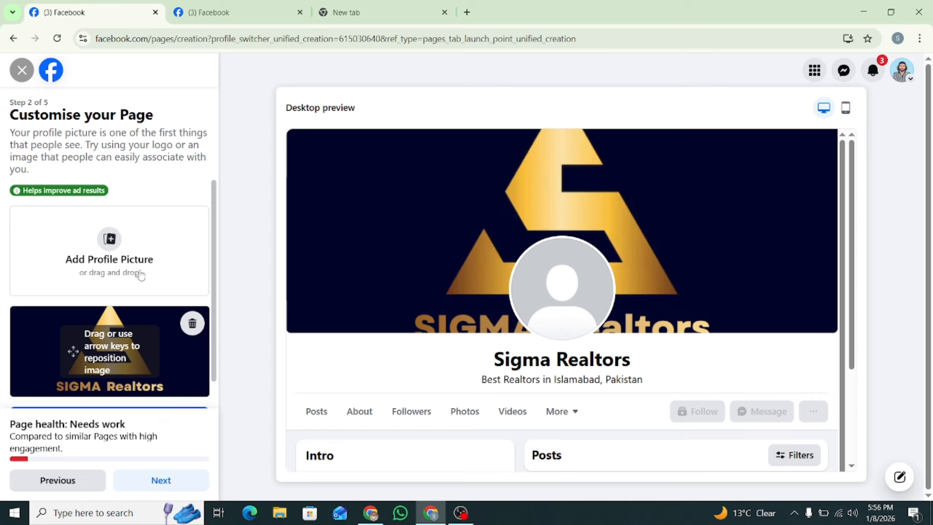
{"action": "left_click", "coordinate": [192, 323]}
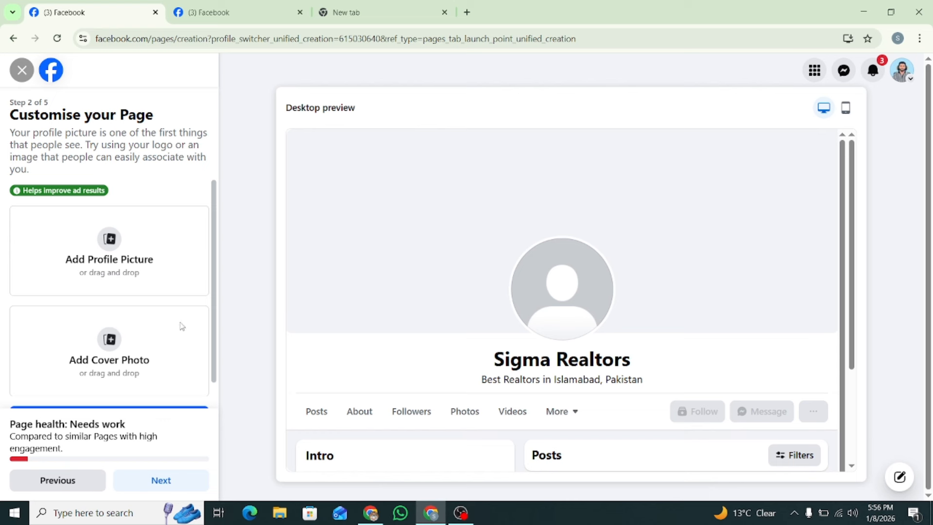
{"action": "left_click", "coordinate": [111, 241]}
{"action": "left_click", "coordinate": [204, 120]}
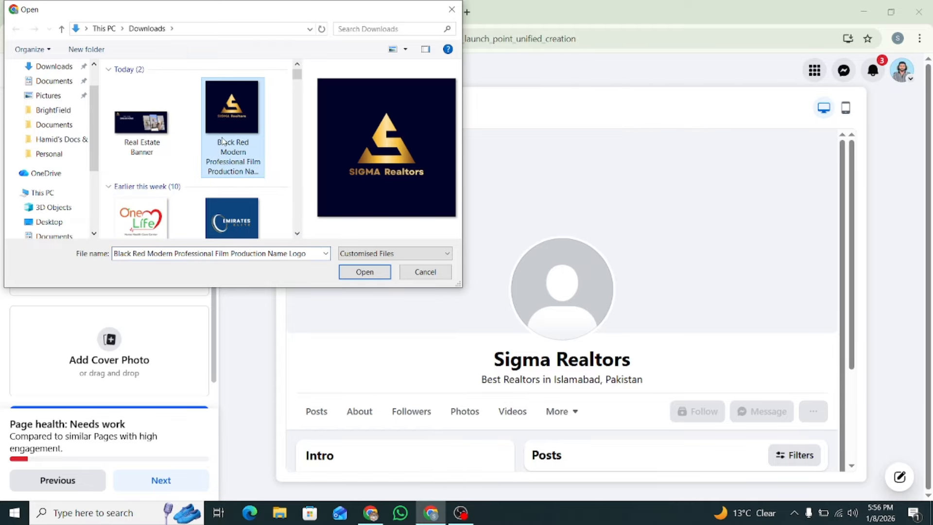
{"action": "left_click", "coordinate": [363, 272]}
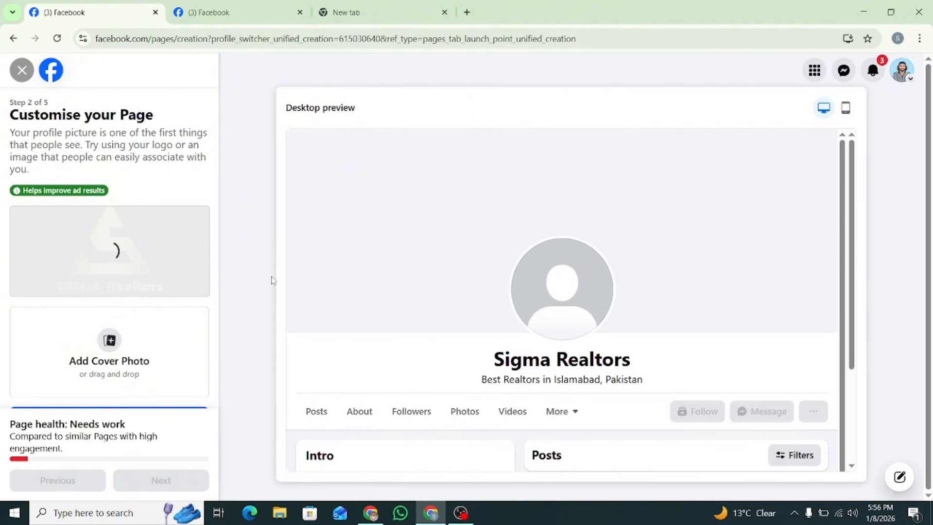
- Upload the "Real Estate Banner" image from Downloads as the Page's cover photo and continue to the WhatsApp connection
{"action": "left_click", "coordinate": [152, 311]}
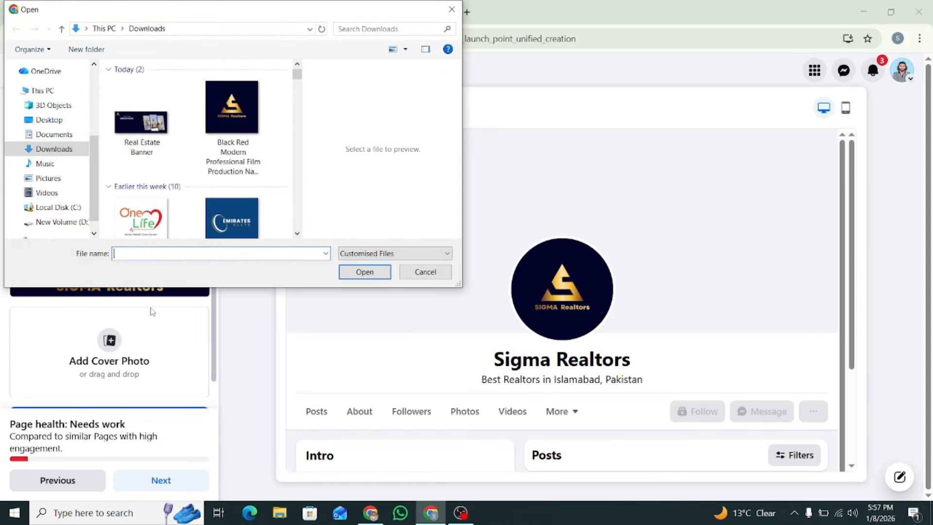
{"action": "left_click", "coordinate": [141, 123]}
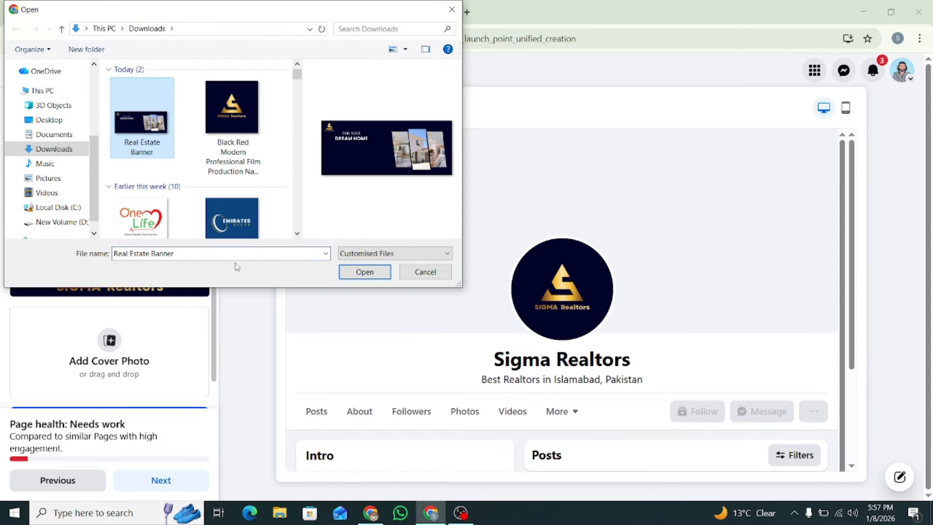
{"action": "left_click", "coordinate": [345, 277]}
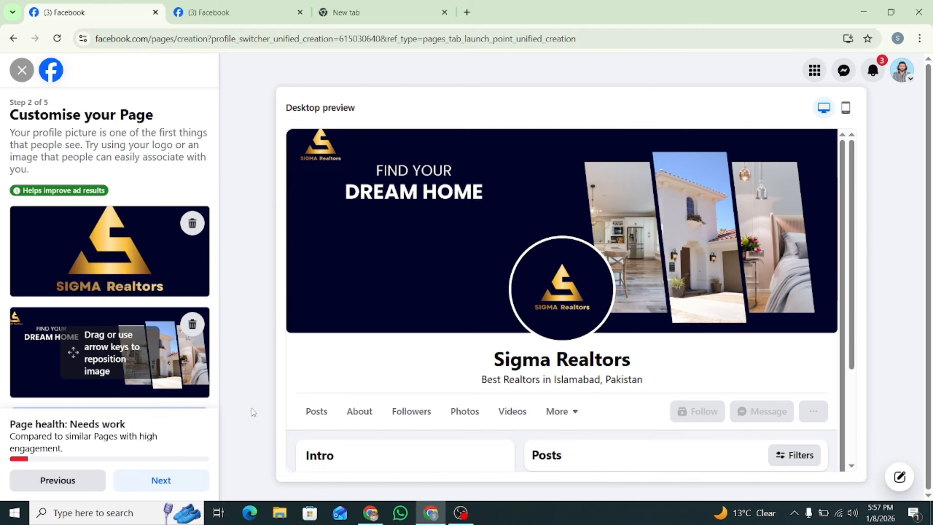
{"action": "left_click", "coordinate": [178, 482]}
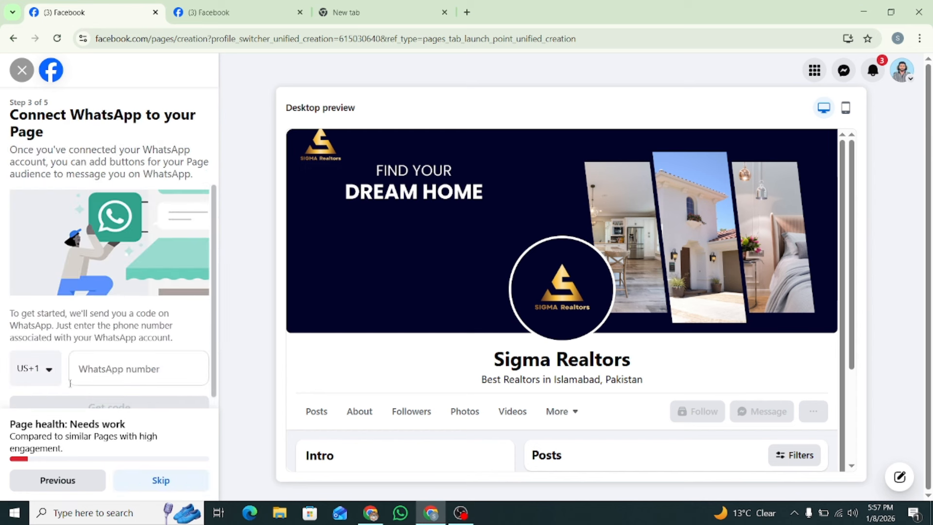
- Try to connect WhatsApp with the Pakistan (PK+92) country code and the business's WhatsApp number, requesting a verification code and a replacement code
{"action": "left_click", "coordinate": [49, 371]}
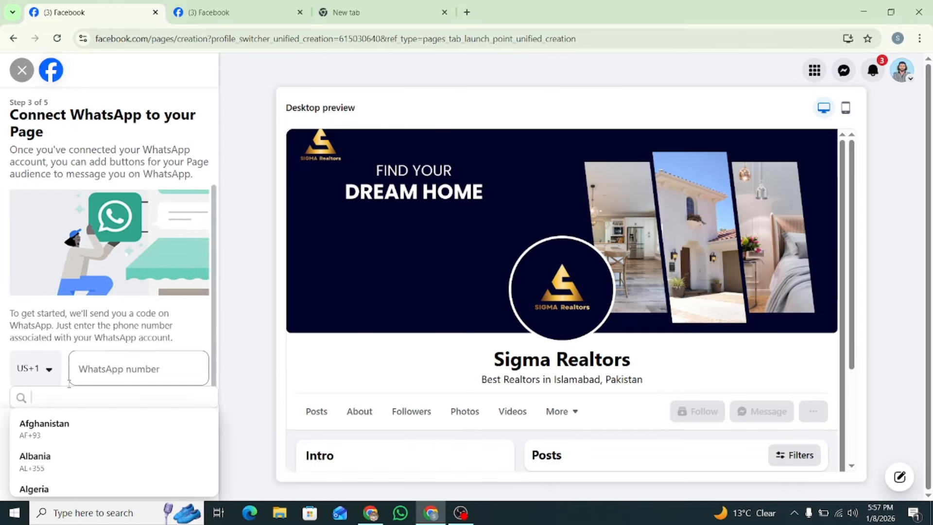
{"action": "type", "text": "pak"}
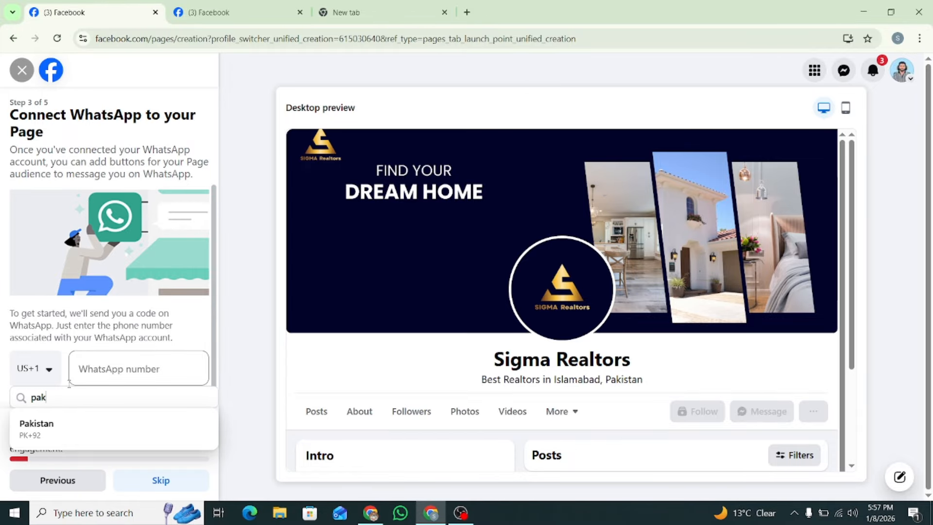
{"action": "left_click", "coordinate": [39, 423]}
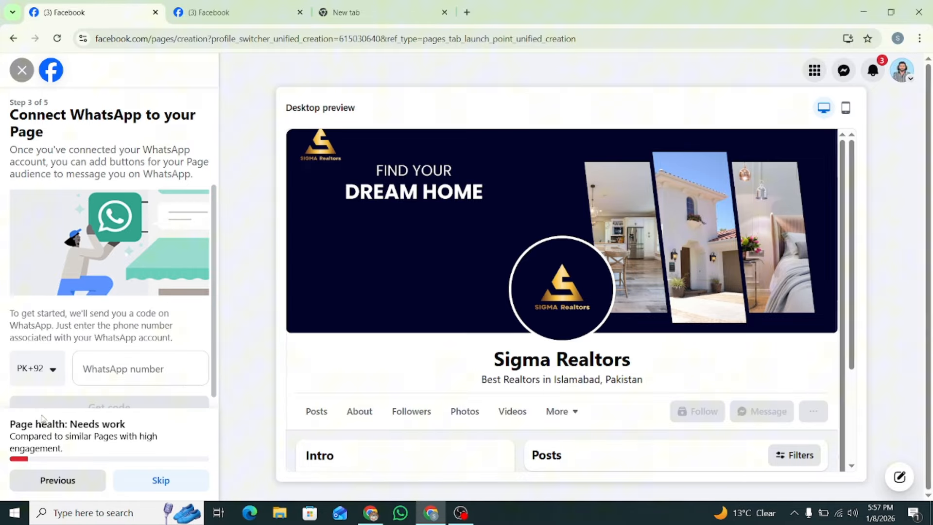
{"action": "left_click", "coordinate": [108, 376]}
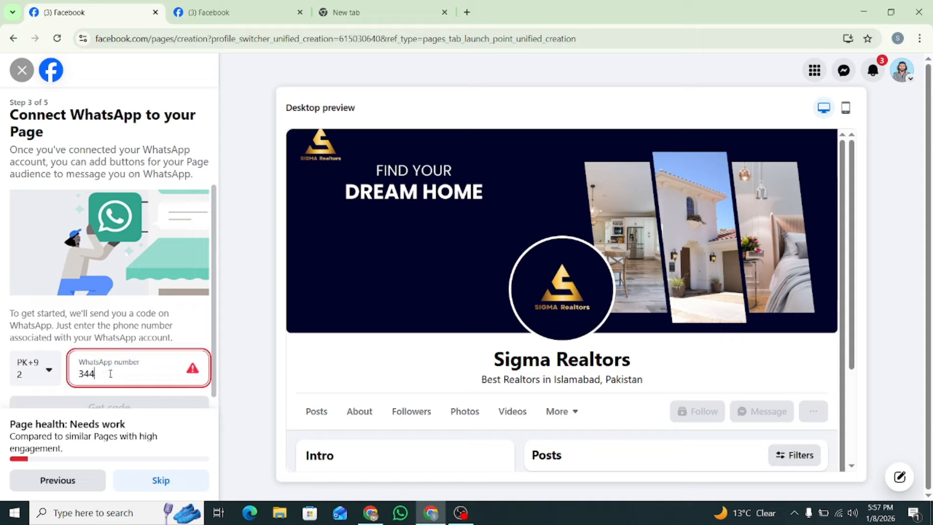
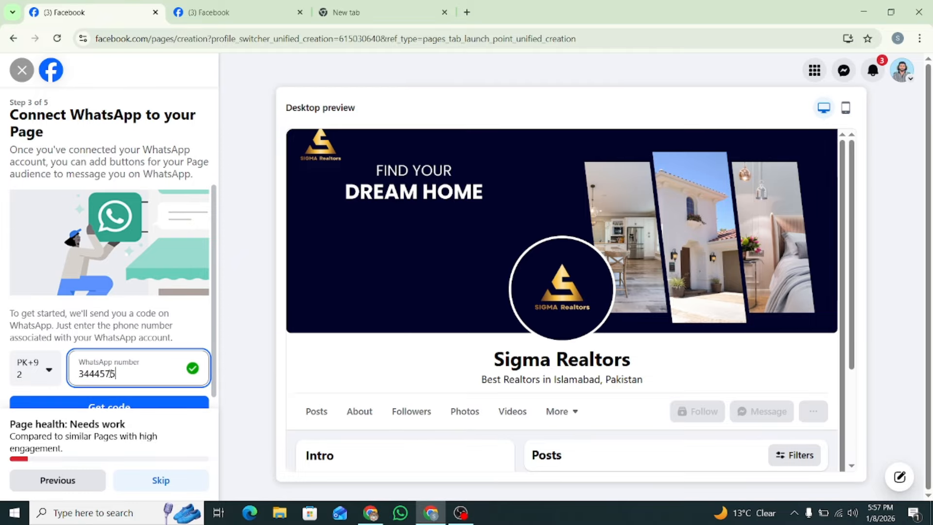
{"action": "left_click", "coordinate": [125, 402]}
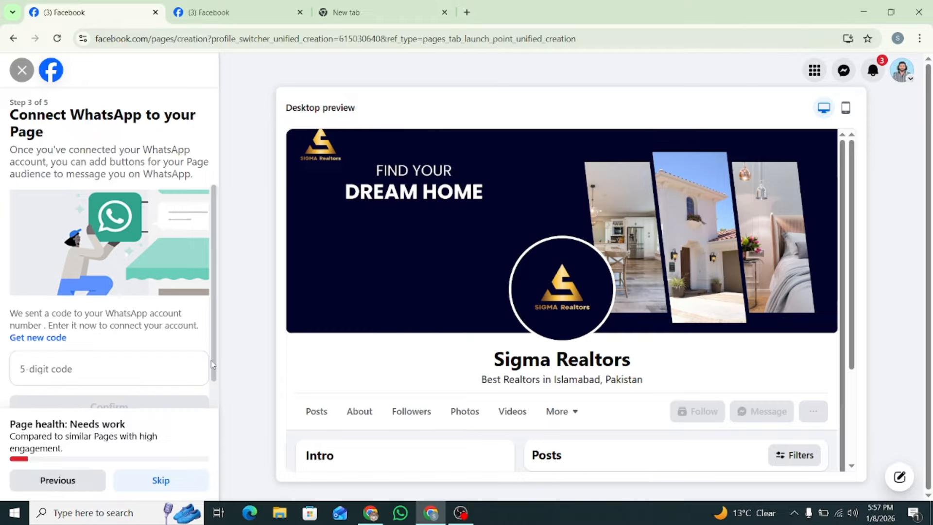
{"action": "scroll", "coordinate": [211, 360], "scroll_direction": "down", "scroll_amount": 1}
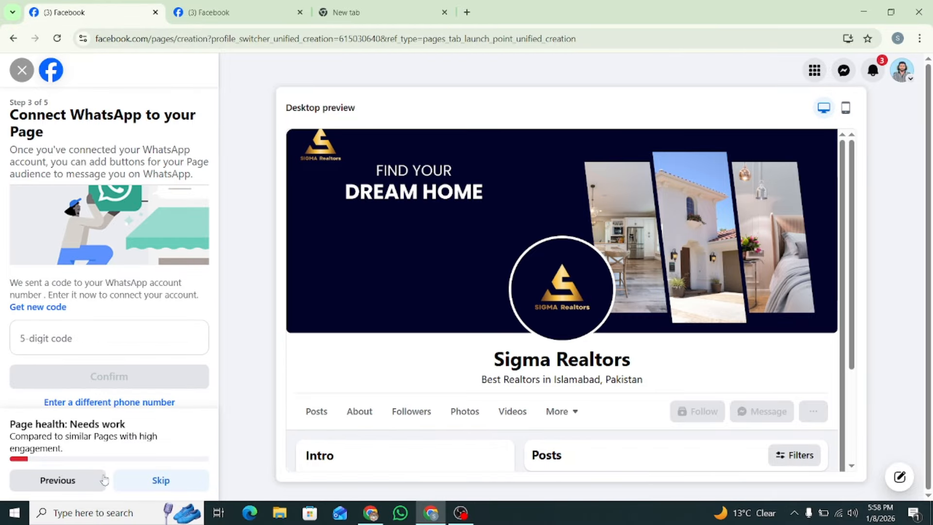
{"action": "left_click", "coordinate": [55, 307]}
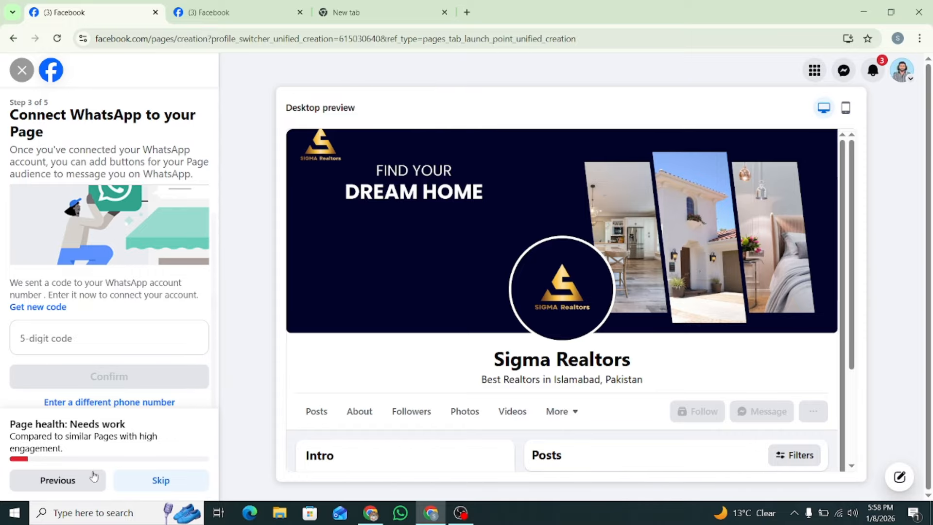
- Skip the WhatsApp connection and friend invitations, finish the Page setup with the default notification settings, and view the new Page
{"action": "left_click", "coordinate": [176, 486]}
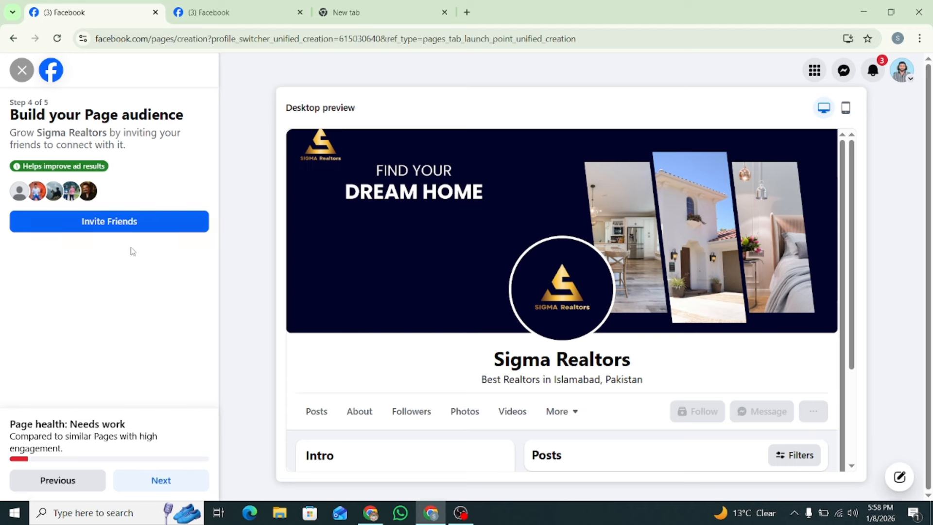
{"action": "left_click", "coordinate": [184, 478]}
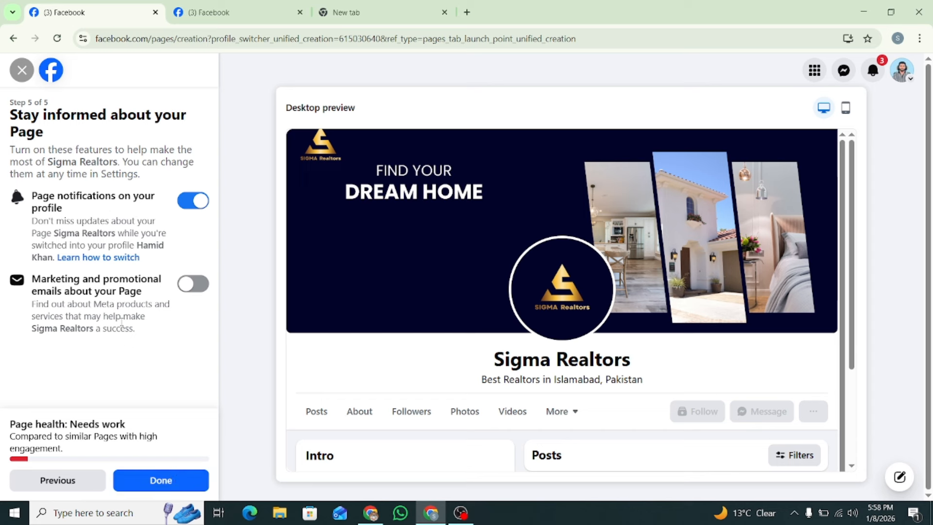
{"action": "left_click", "coordinate": [184, 480]}
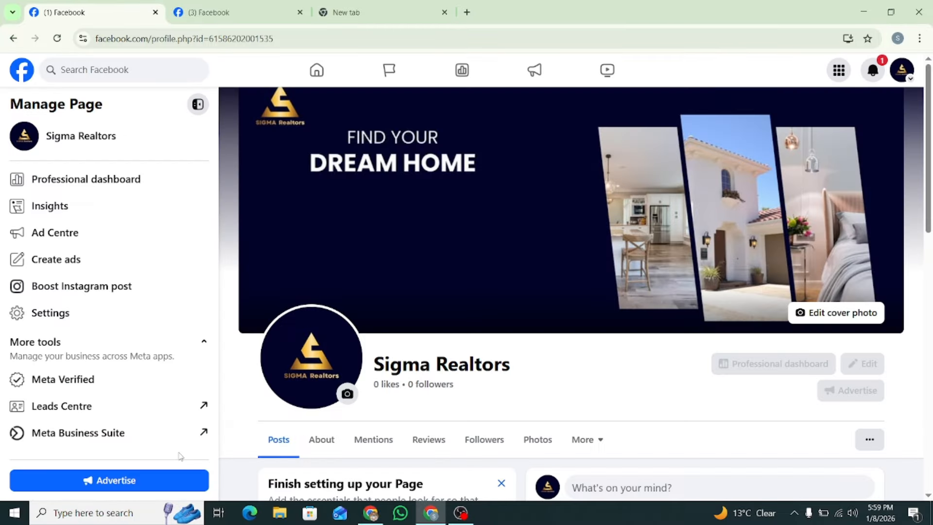
{"action": "scroll", "coordinate": [276, 439], "scroll_direction": "down", "scroll_amount": 4}
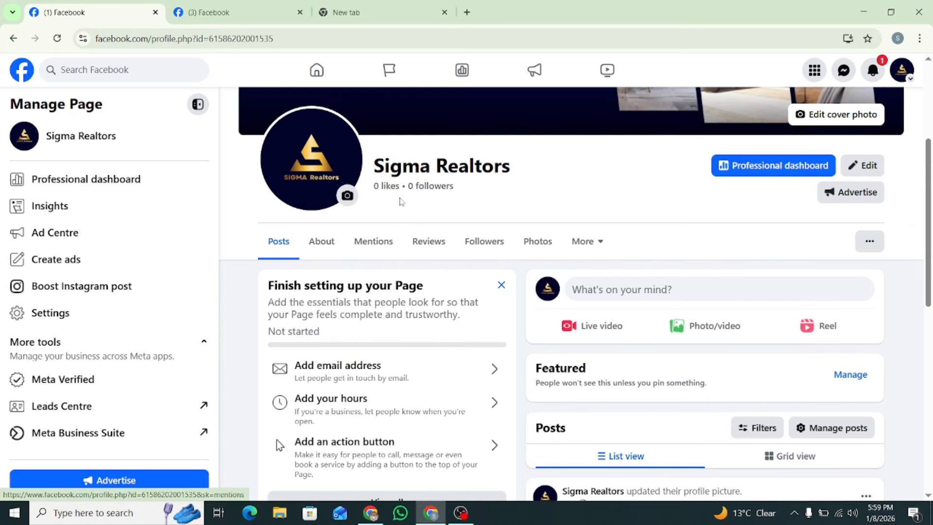
- Search Google for instagram in the empty browser tab and open the official Instagram website
{"action": "left_click", "coordinate": [383, 15]}
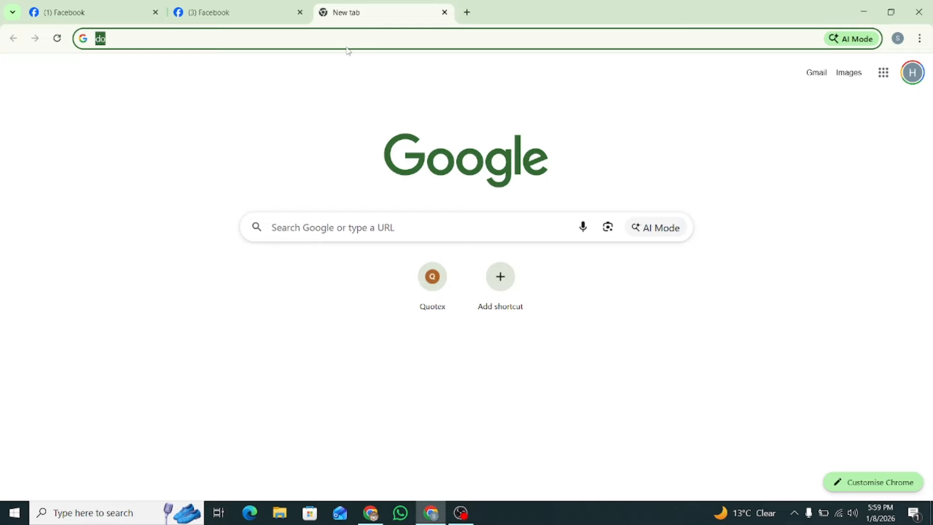
{"action": "type", "text": "insta"}
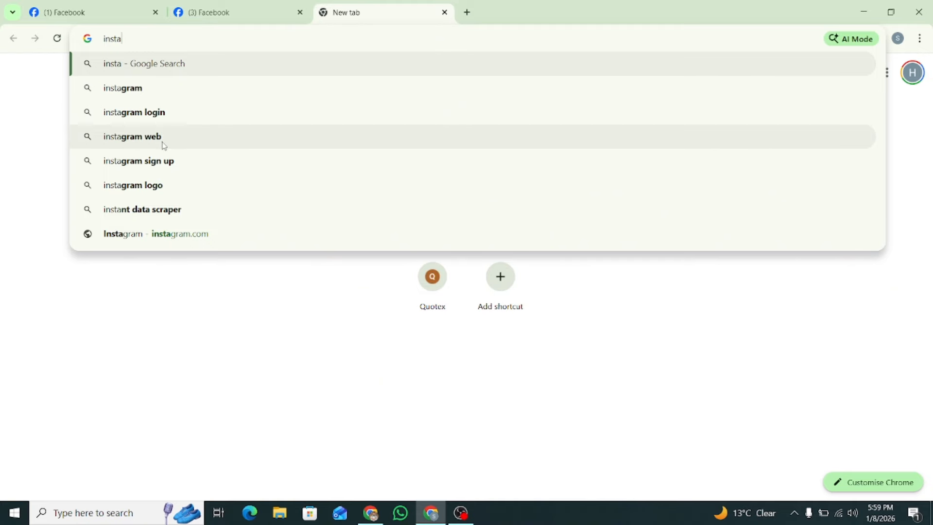
{"action": "left_click", "coordinate": [208, 87]}
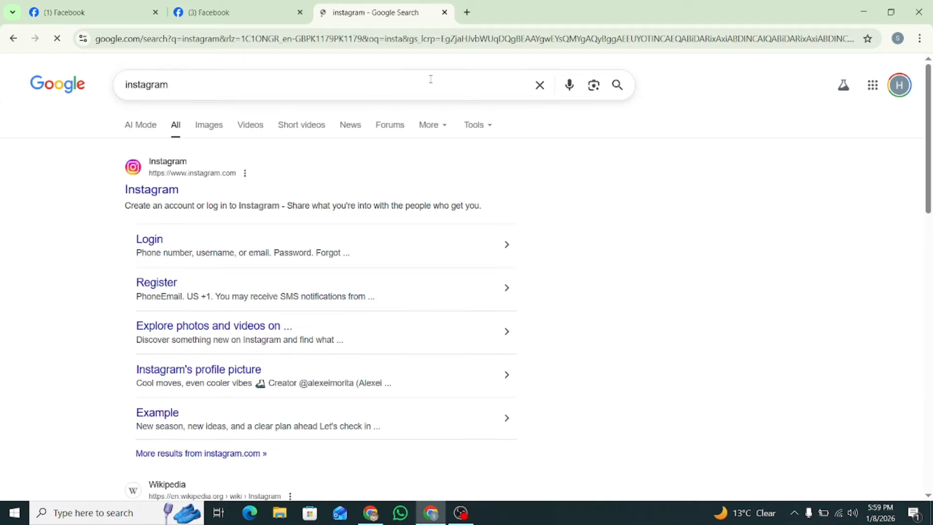
{"action": "left_click", "coordinate": [173, 191]}
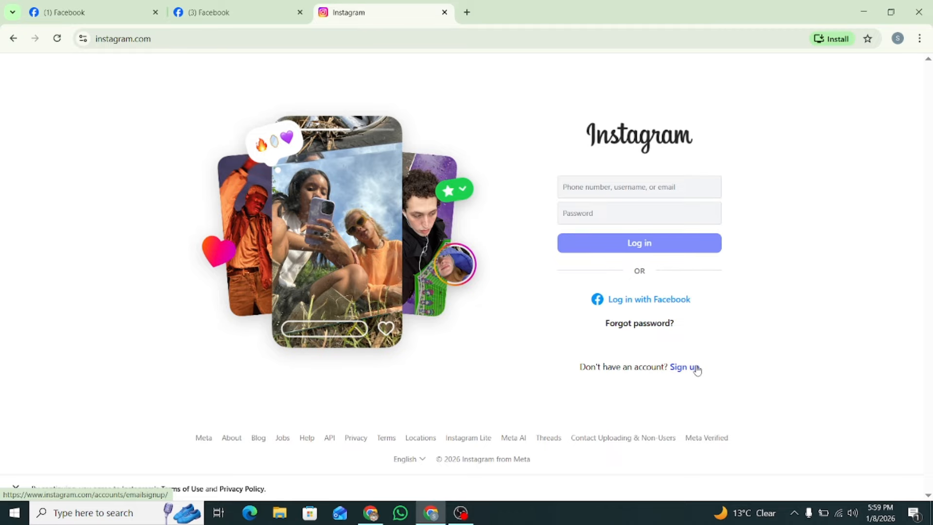
- Log in to Instagram with the Facebook account and allow the data-sharing terms to begin creating an account
{"action": "left_click", "coordinate": [658, 300]}
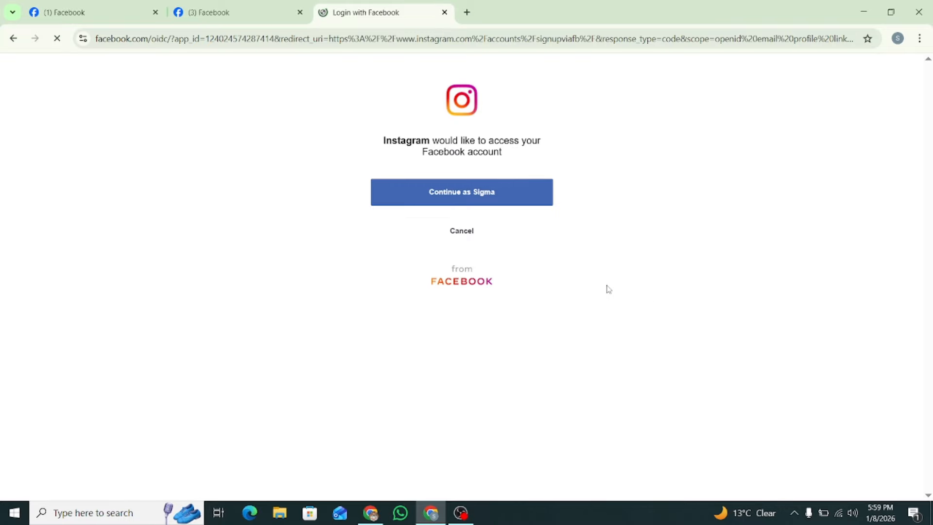
{"action": "left_click", "coordinate": [489, 198]}
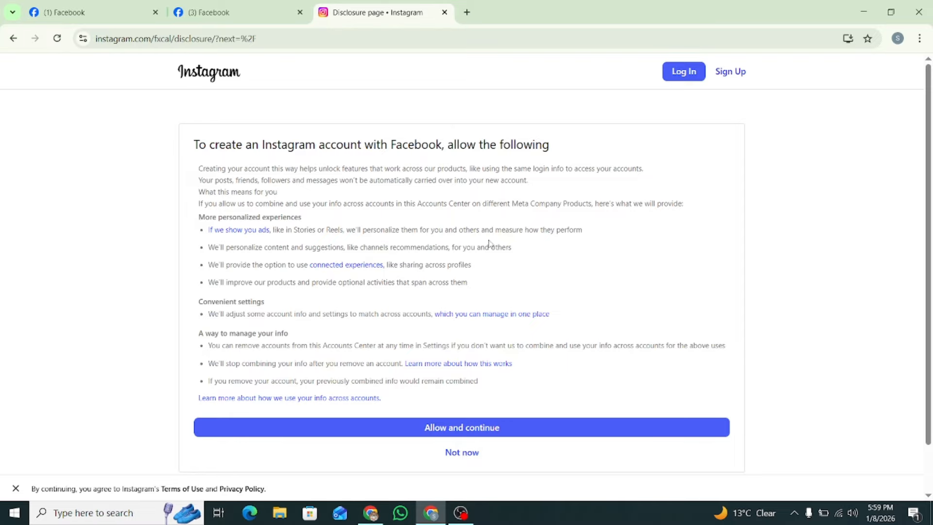
{"action": "left_click", "coordinate": [533, 426]}
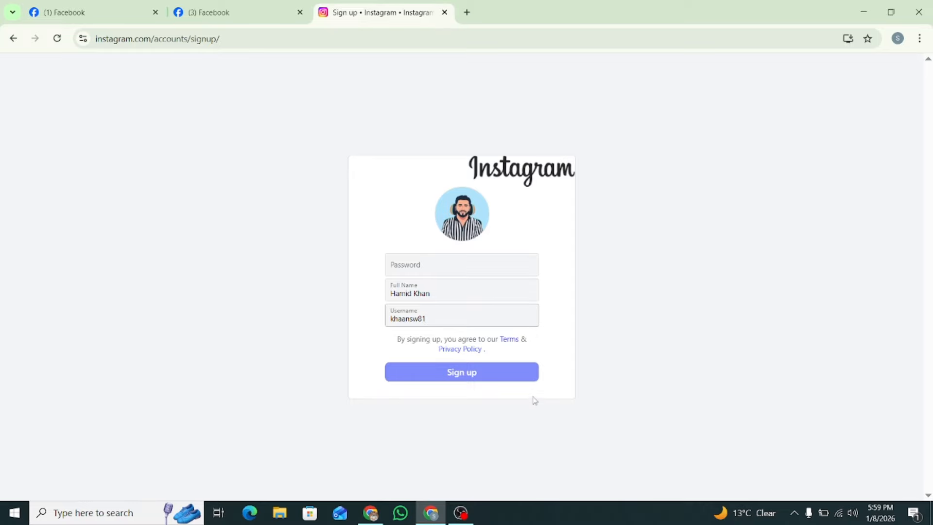
- Replace the prefilled full name on the Instagram sign-up form with "Sigma Realtors"
{"action": "double_click", "coordinate": [412, 316]}
{"action": "triple_click", "coordinate": [412, 291]}
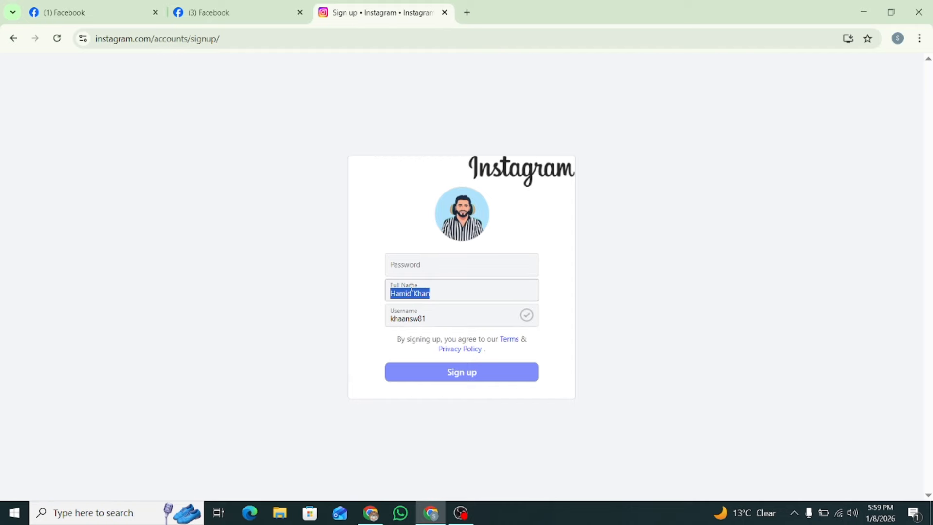
{"action": "key", "text": "Caps_Lock"}
{"action": "type", "text": "S"}
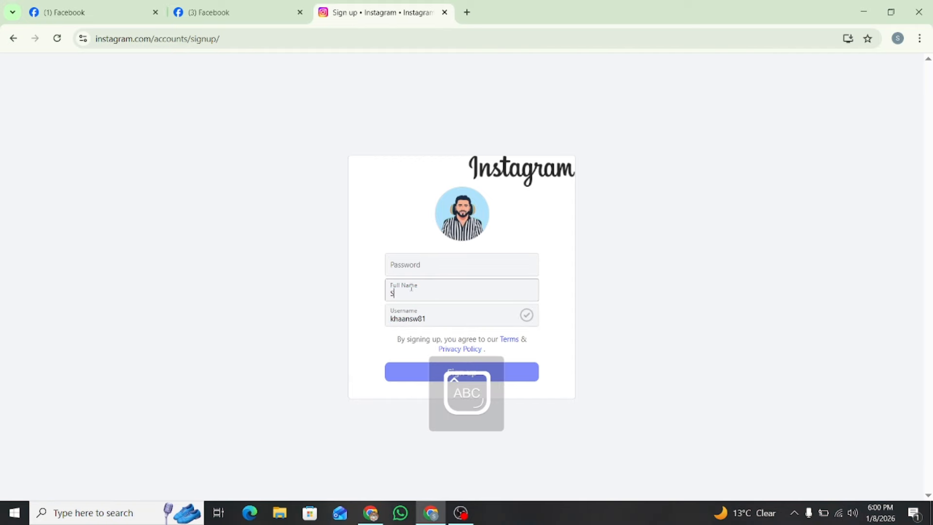
{"action": "key", "text": "Caps_Lock"}
{"action": "type", "text": "igna"}
{"action": "type", "text": "ma Realtors"}
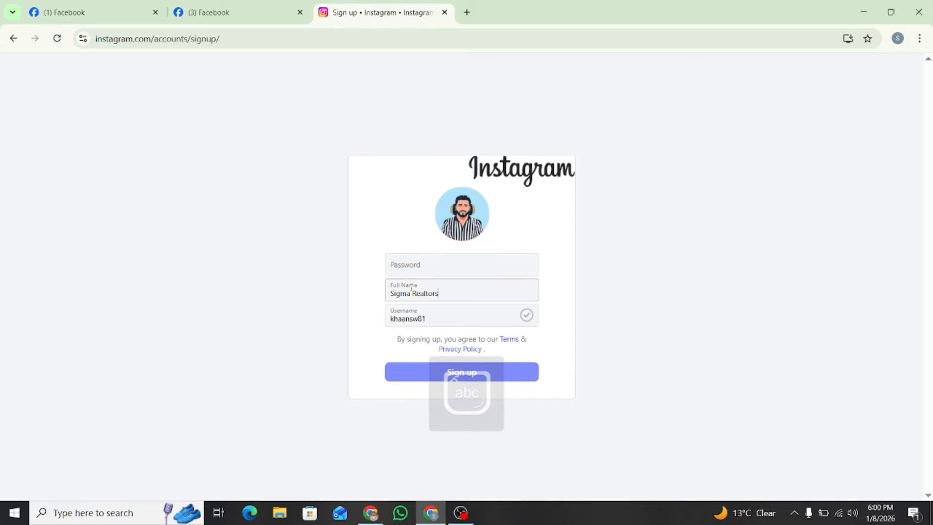
- Replace the suggested Instagram username with one starting with "sigmar"
{"action": "double_click", "coordinate": [430, 317]}
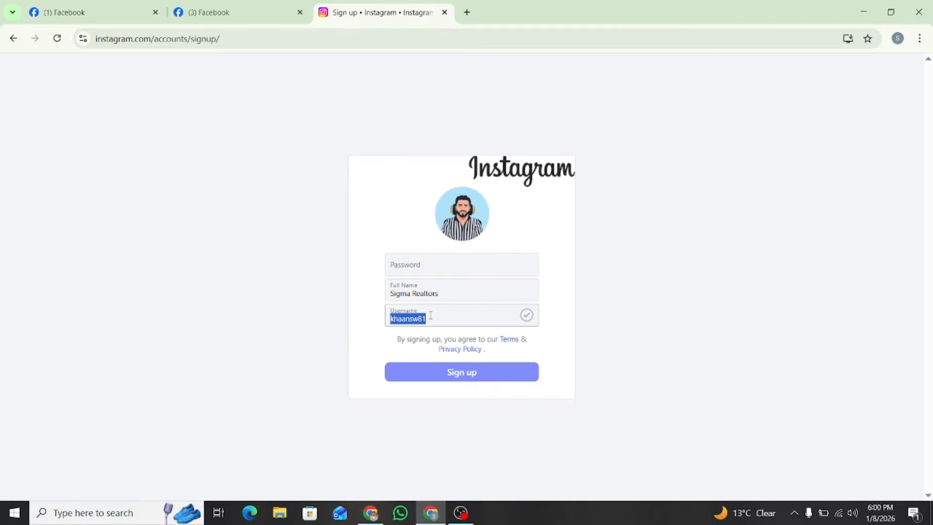
{"action": "type", "text": "s"}
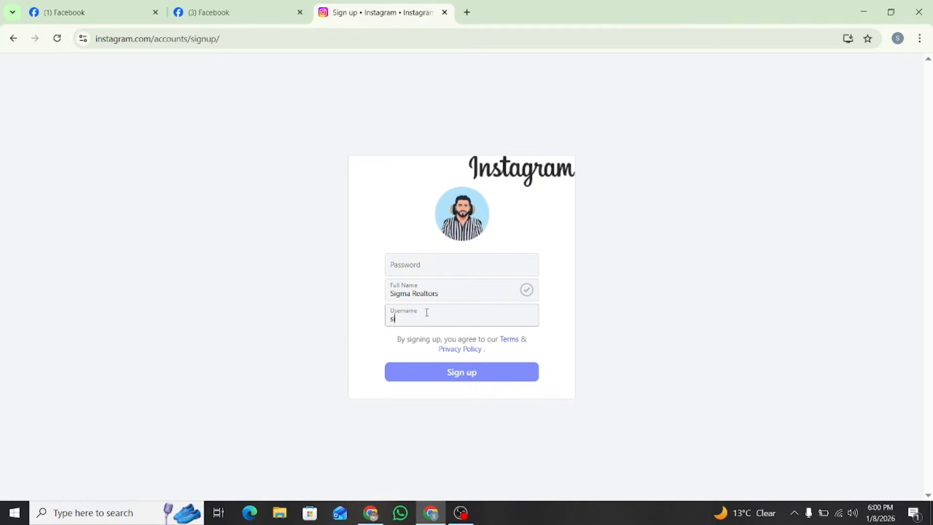
{"action": "type", "text": "igmar"}
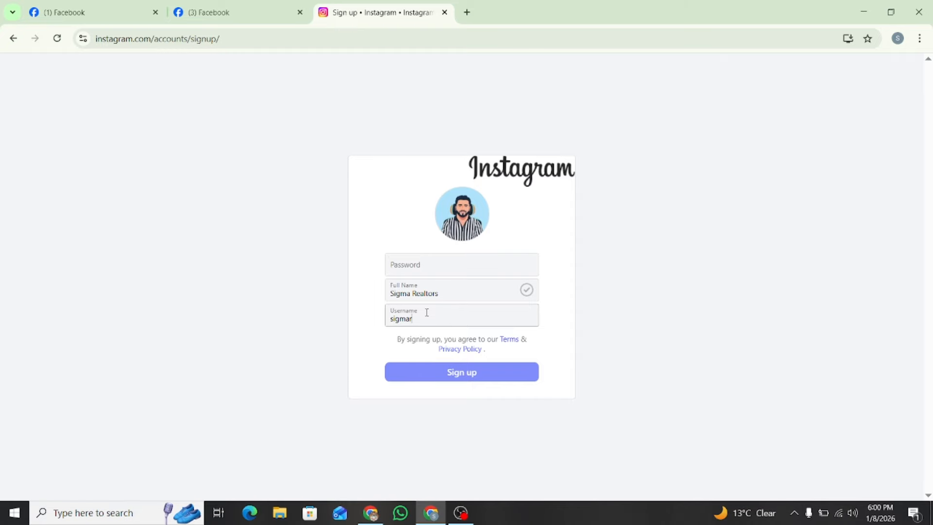
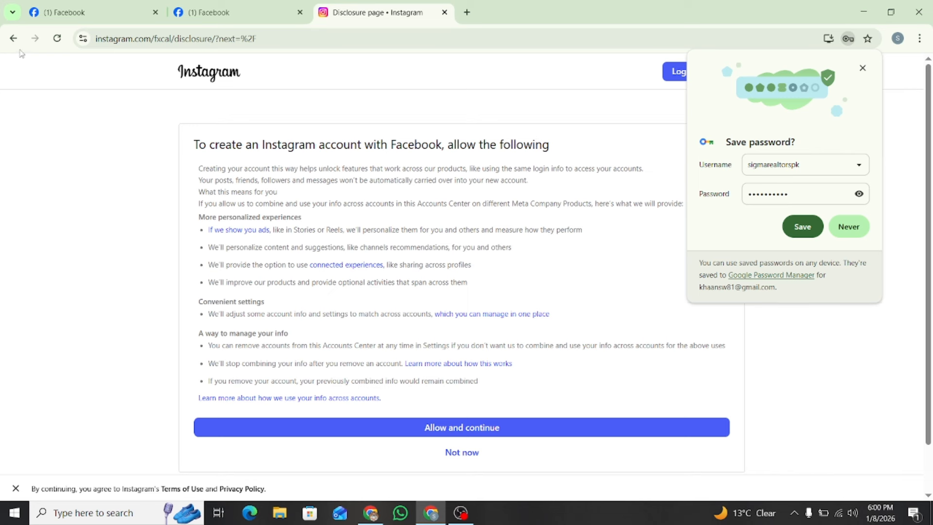
- Return to the Instagram start page, dismiss the save-password prompt and open the new account sign-up form
{"action": "left_click", "coordinate": [14, 39]}
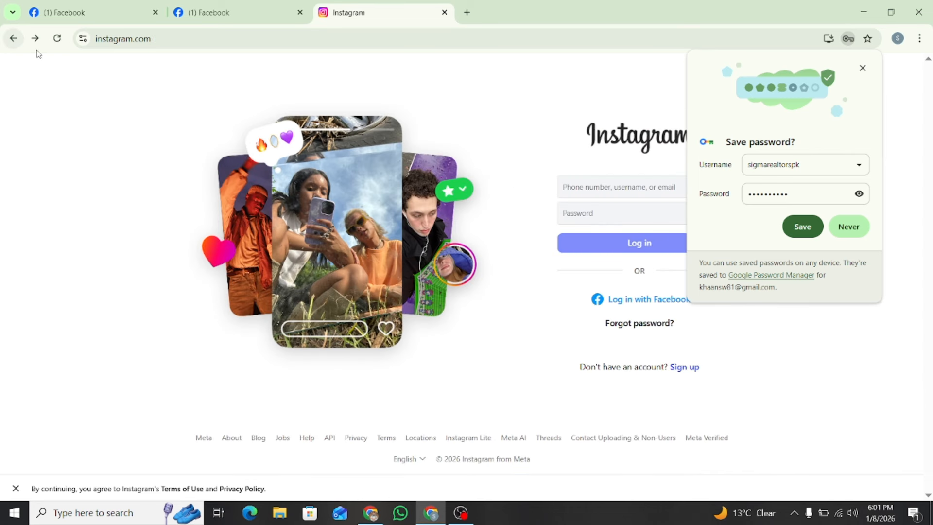
{"action": "left_click", "coordinate": [862, 68]}
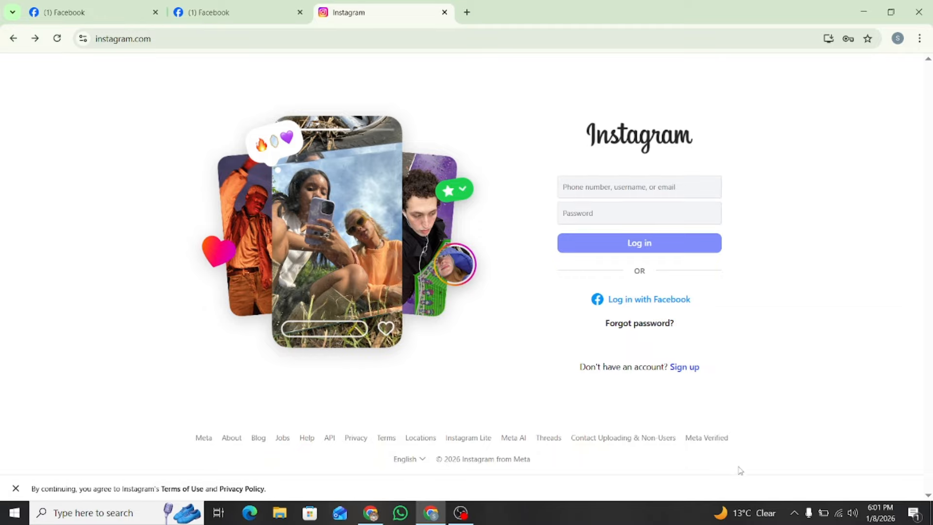
{"action": "left_click", "coordinate": [695, 370]}
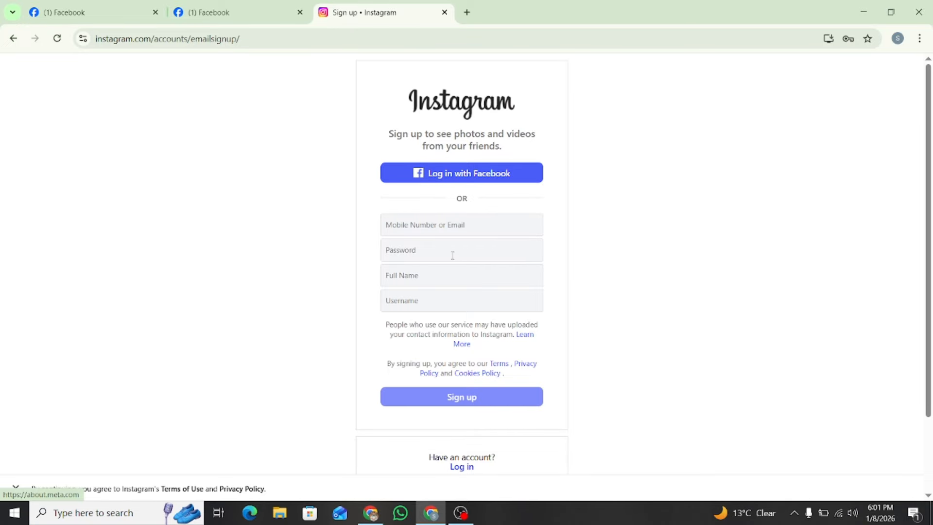
{"action": "left_click", "coordinate": [516, 180]}
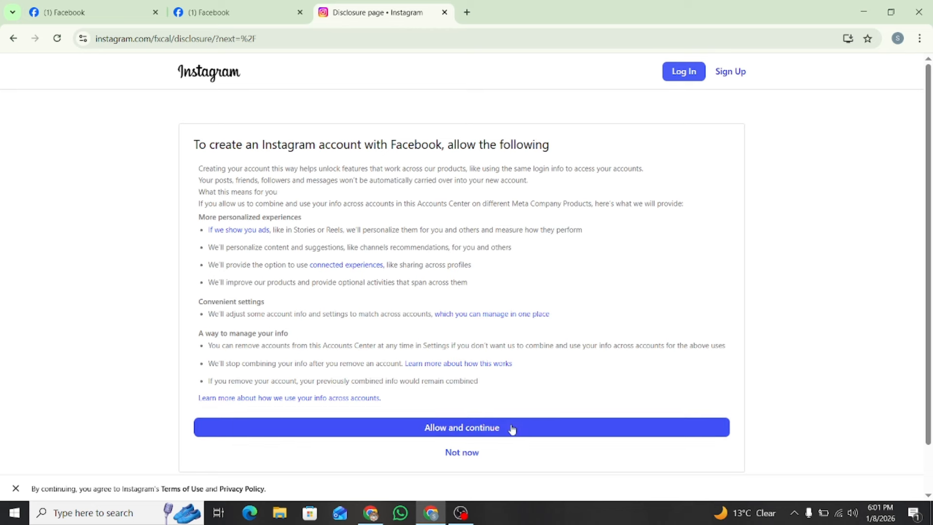
{"action": "left_click", "coordinate": [565, 429]}
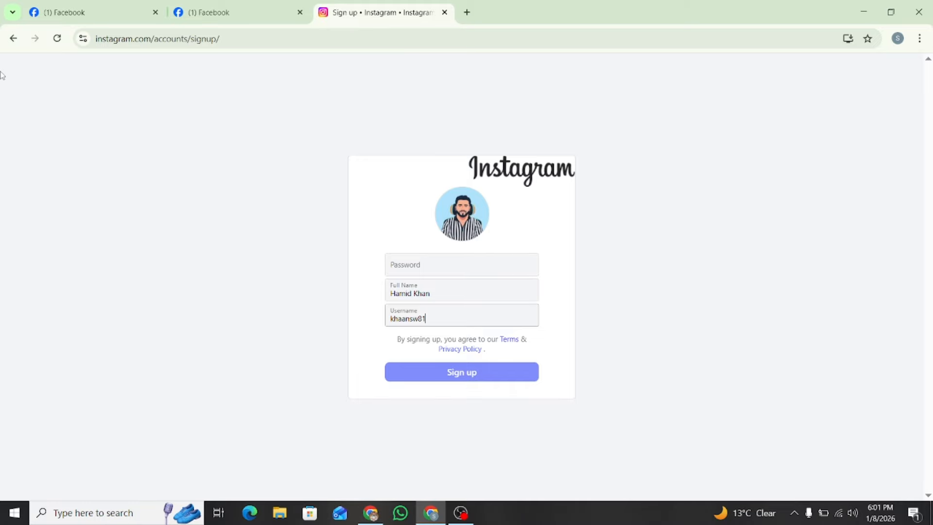
{"action": "left_click", "coordinate": [15, 39]}
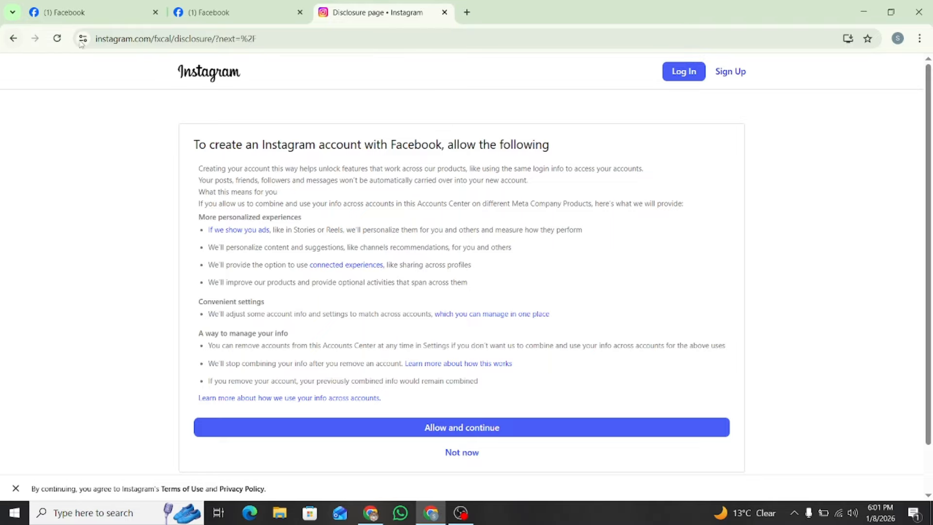
{"action": "left_click", "coordinate": [13, 38]}
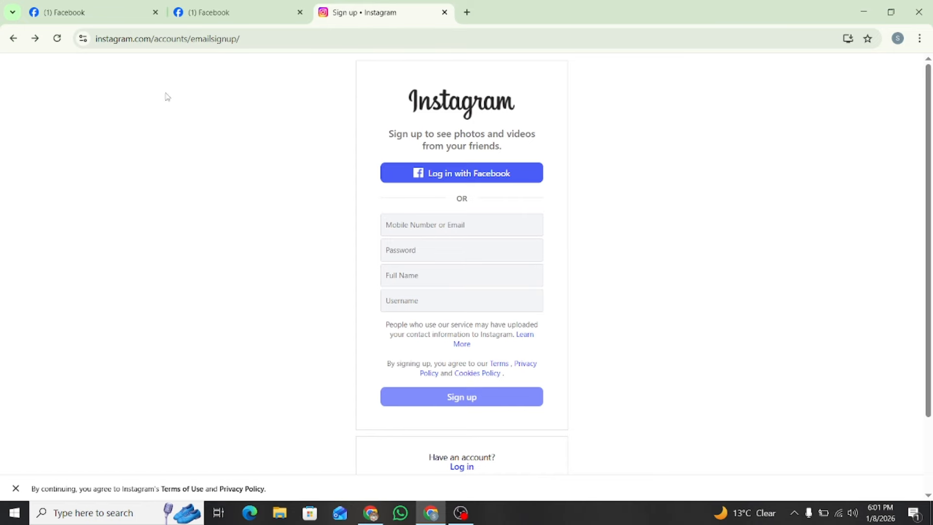
{"action": "left_click", "coordinate": [13, 38]}
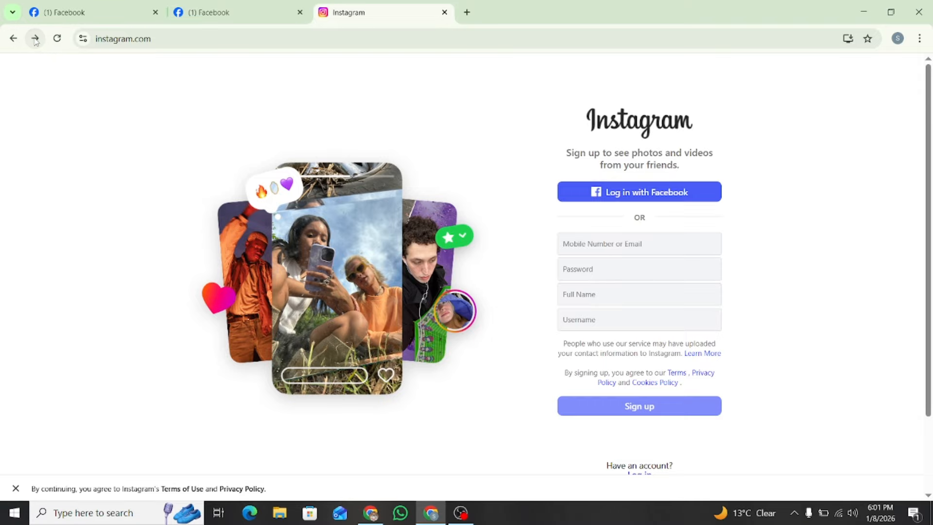
{"action": "left_click", "coordinate": [35, 38]}
- Copy the Google account's e-mail address from a new browser tab into the Instagram sign-up form's e-mail field
{"action": "left_click", "coordinate": [430, 228]}
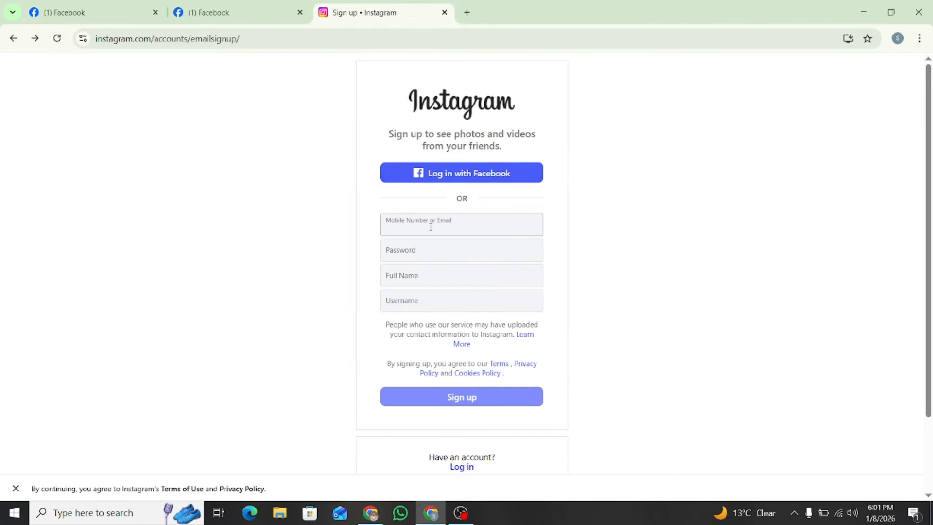
{"action": "left_click", "coordinate": [466, 12]}
{"action": "left_click", "coordinate": [912, 72]}
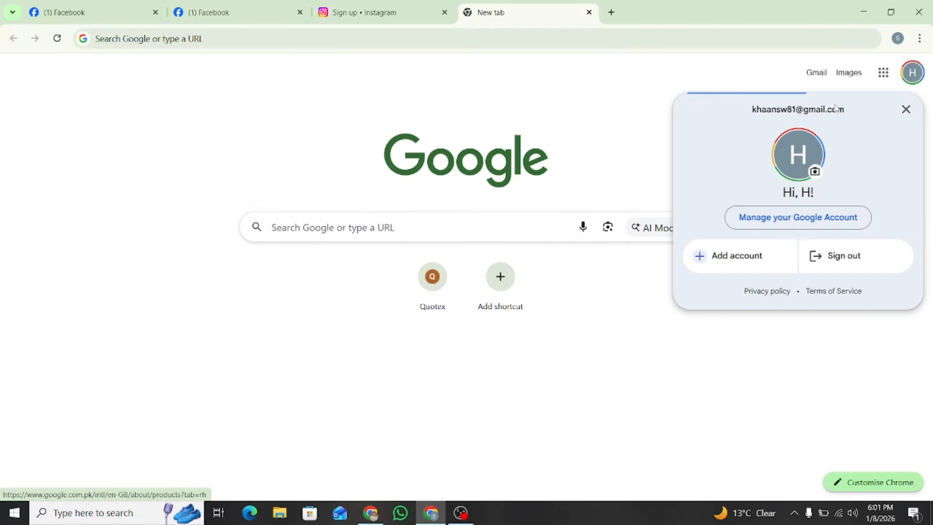
{"action": "left_click_drag", "start_coordinate": [845, 109], "coordinate": [832, 107]}
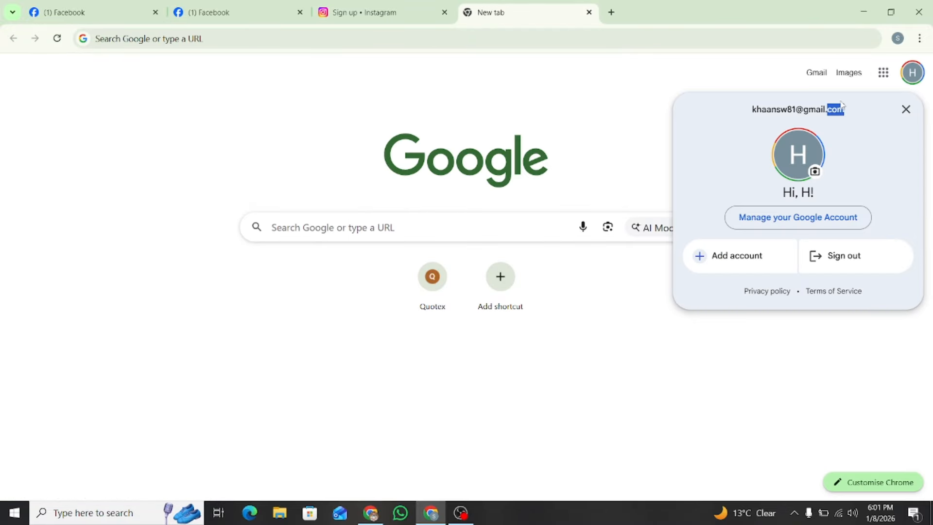
{"action": "left_click", "coordinate": [841, 109]}
{"action": "left_click_drag", "start_coordinate": [845, 109], "coordinate": [747, 114]}
{"action": "key", "text": "ctrl+c"}
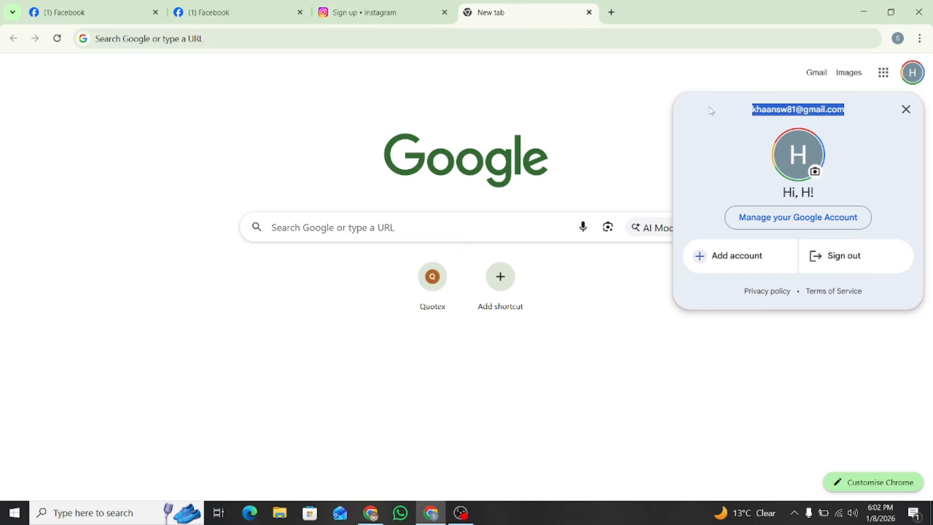
{"action": "left_click", "coordinate": [365, 13]}
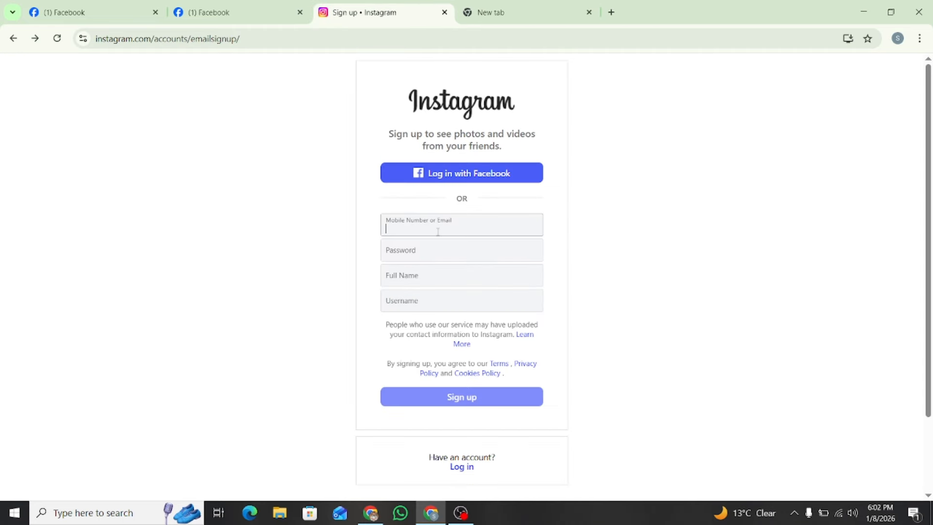
{"action": "key", "text": "ctrl+v"}
- Decline the suggested strong password and enter a self-chosen account password in the sign-up form
{"action": "left_click", "coordinate": [439, 250]}
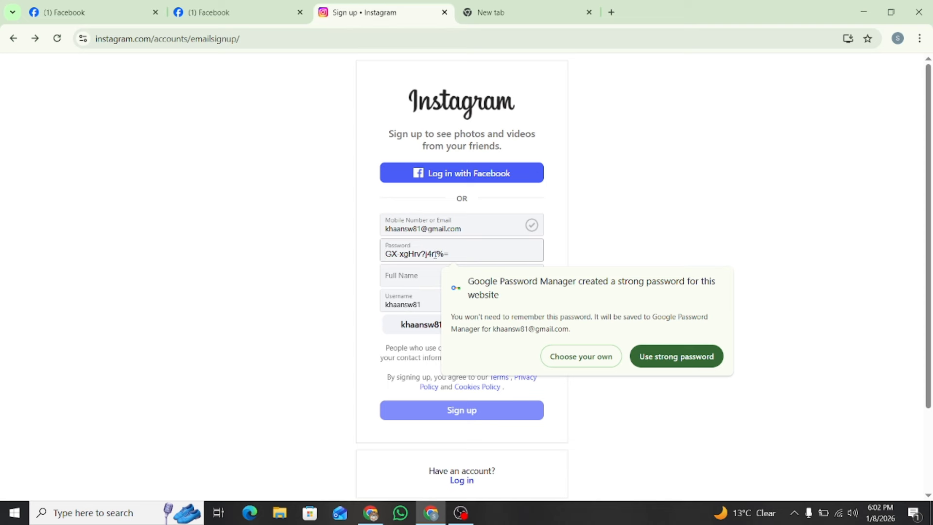
{"action": "left_click", "coordinate": [556, 356]}
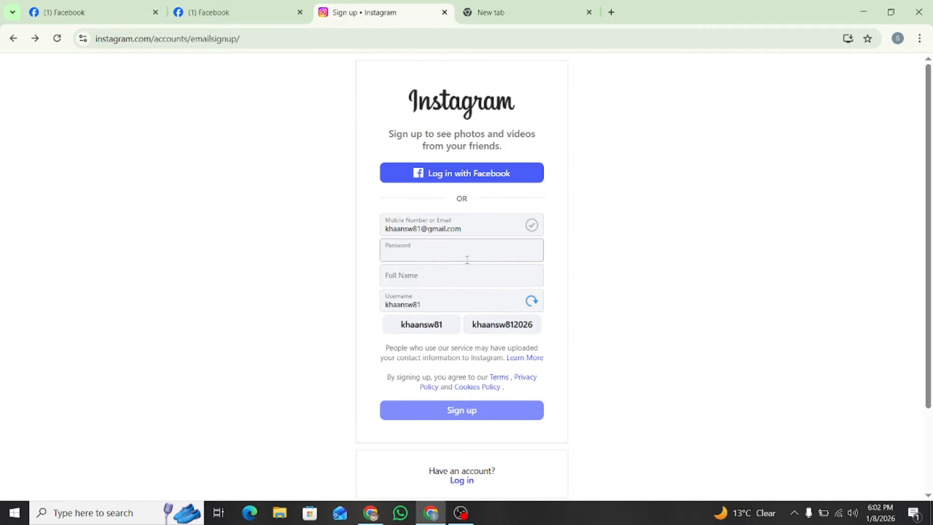
{"action": "type", "text": "•"}
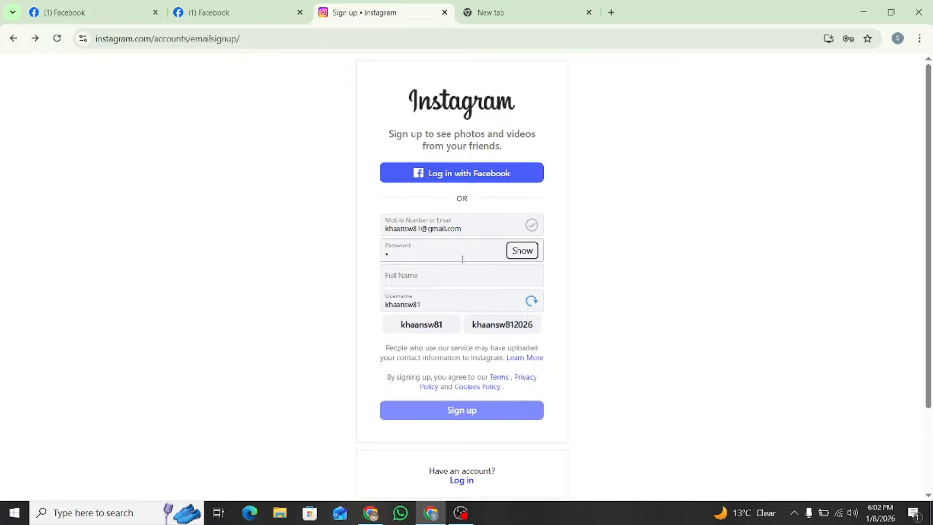
{"action": "type", "text": "••••"}
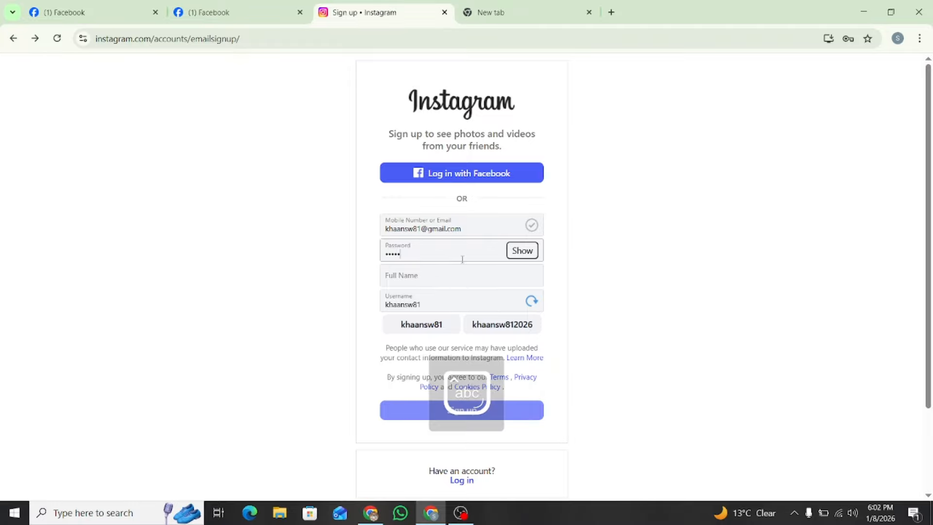
{"action": "type", "text": "••"}
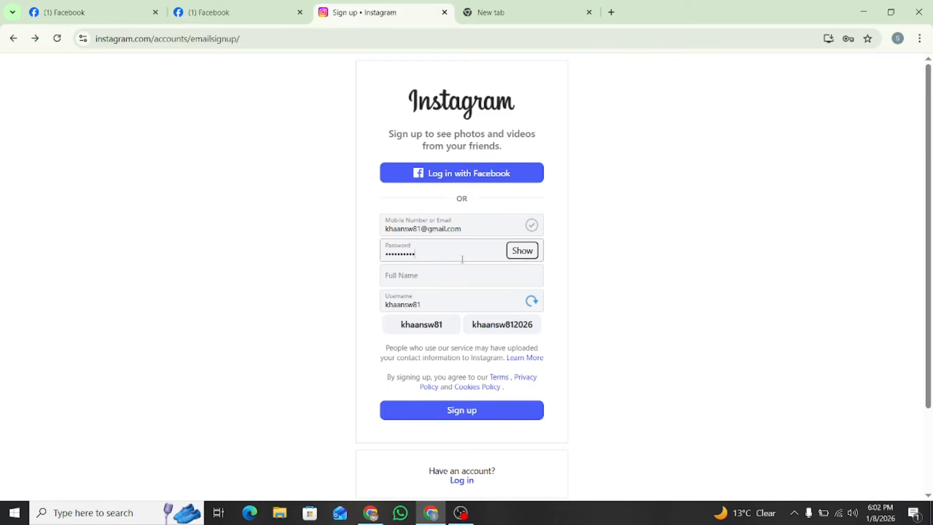
- Sign up with the full name "Sigma Realtors" and the username "sigmarealtors.pk", and save the login in the browser
{"action": "left_click", "coordinate": [468, 266]}
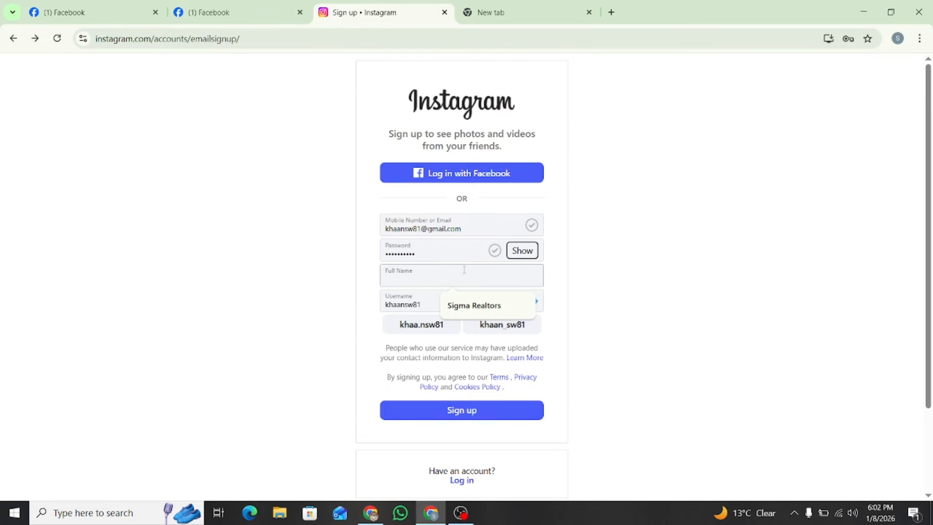
{"action": "left_click", "coordinate": [474, 302]}
{"action": "double_click", "coordinate": [424, 305]}
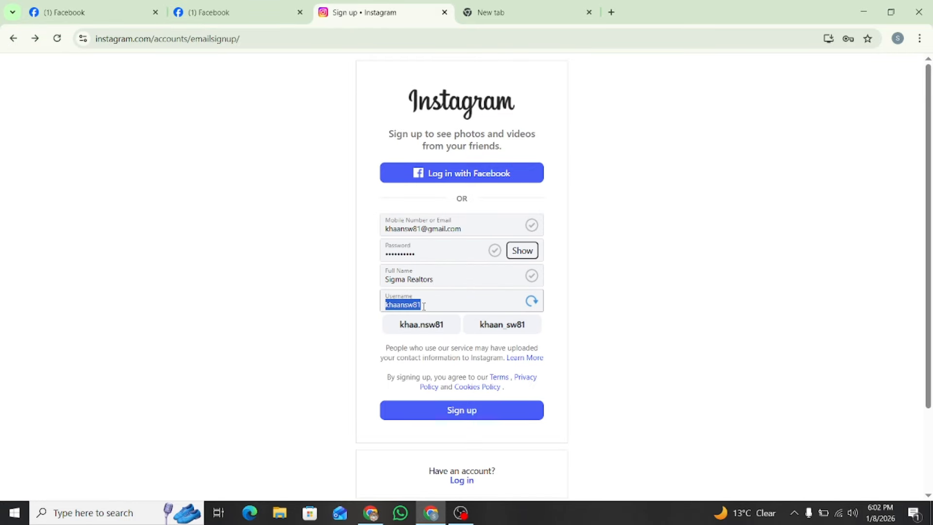
{"action": "type", "text": "sigmarealto"}
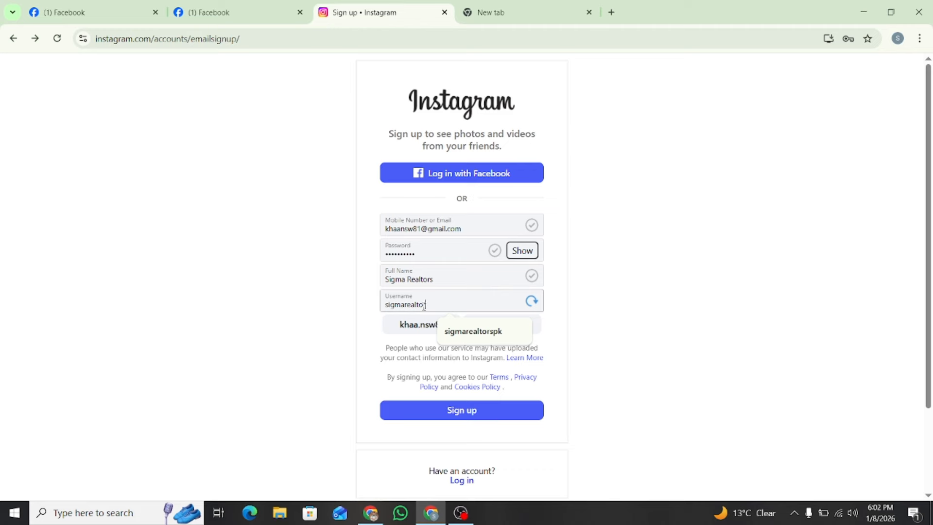
{"action": "type", "text": "rs.pk"}
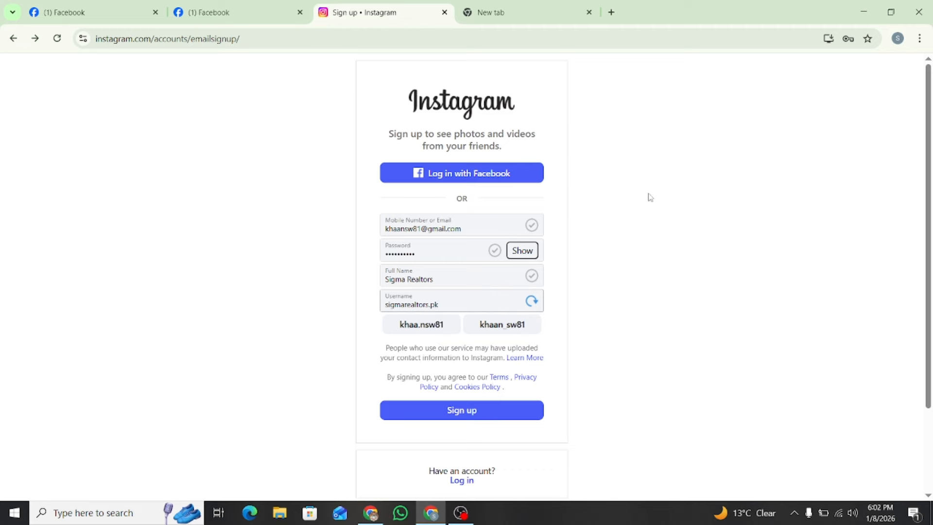
{"action": "left_click", "coordinate": [522, 412]}
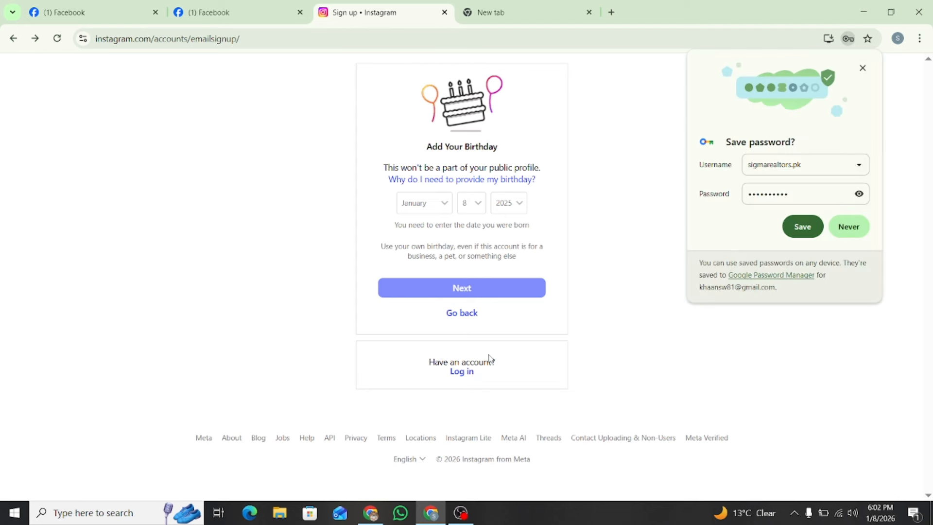
{"action": "left_click", "coordinate": [802, 227]}
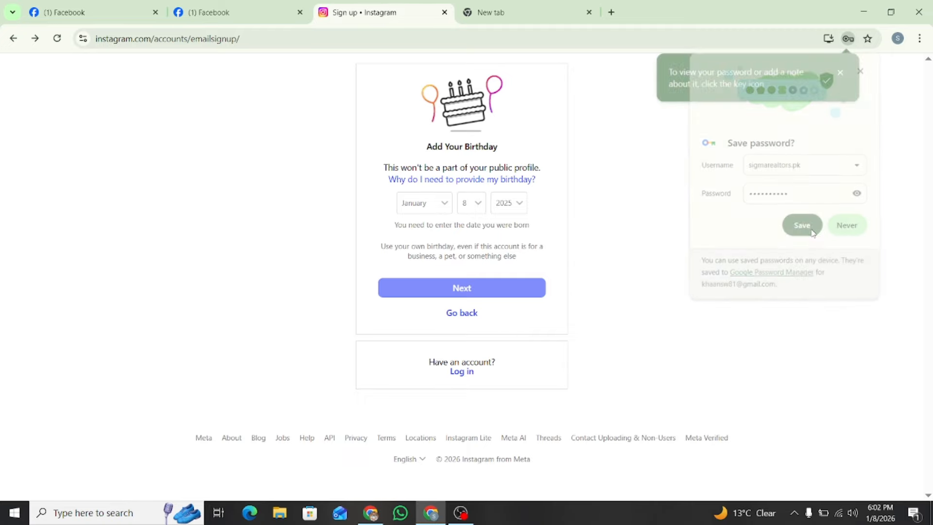
- Enter the account holder's date of birth on the birthday page and continue to the confirmation code page
{"action": "left_click", "coordinate": [421, 203]}
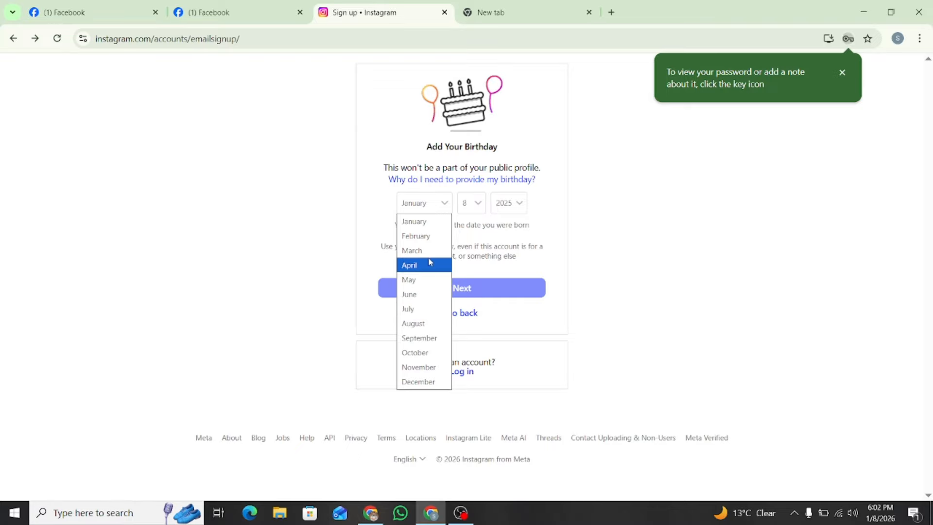
{"action": "left_click", "coordinate": [436, 354]}
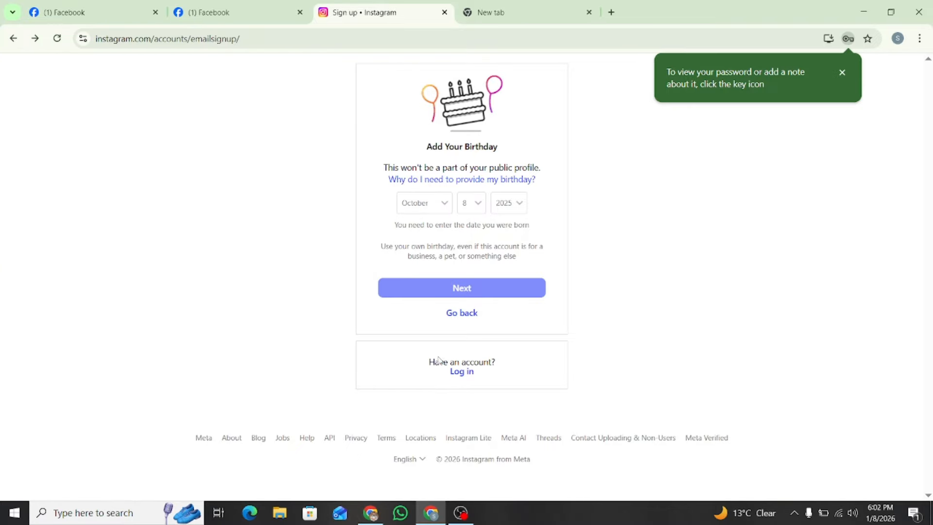
{"action": "left_click", "coordinate": [470, 203]}
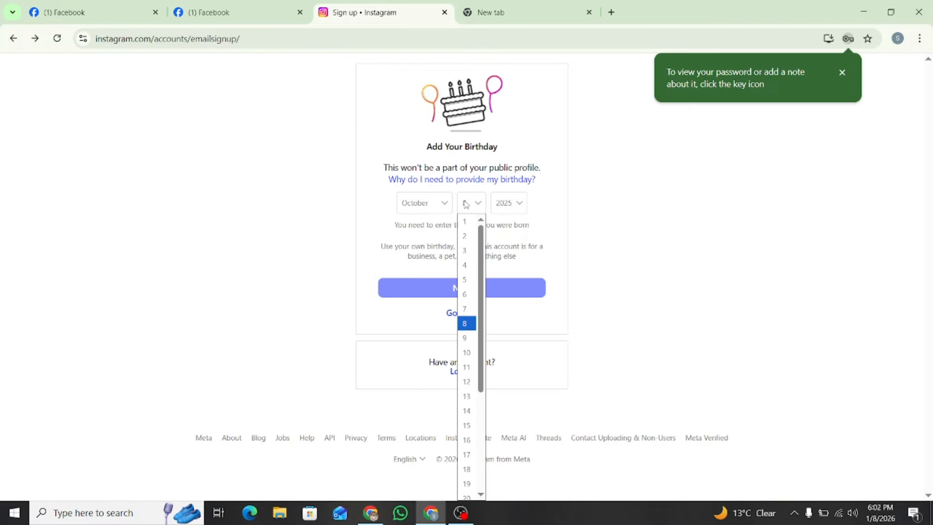
{"action": "left_click", "coordinate": [468, 425]}
{"action": "left_click", "coordinate": [515, 204]}
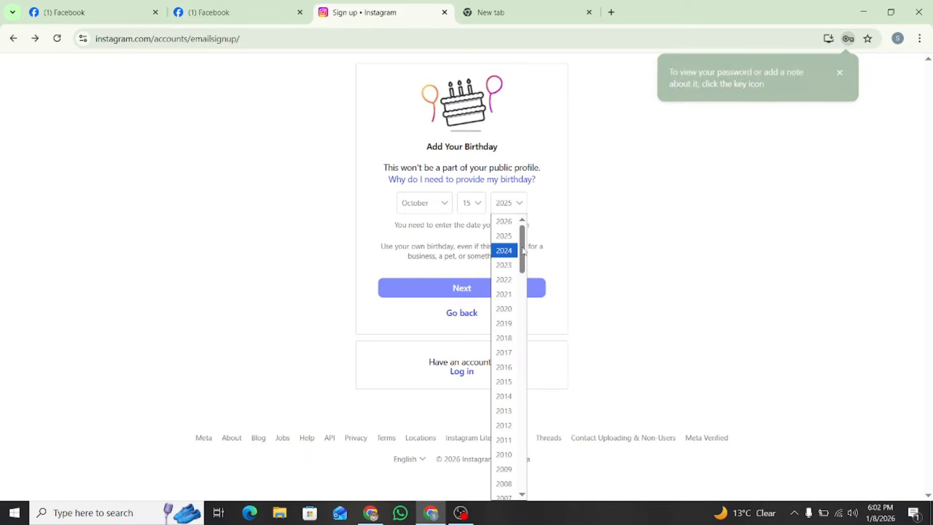
{"action": "scroll", "coordinate": [527, 263], "scroll_direction": "down", "scroll_amount": 1}
{"action": "scroll", "coordinate": [527, 263], "scroll_direction": "down", "scroll_amount": 2}
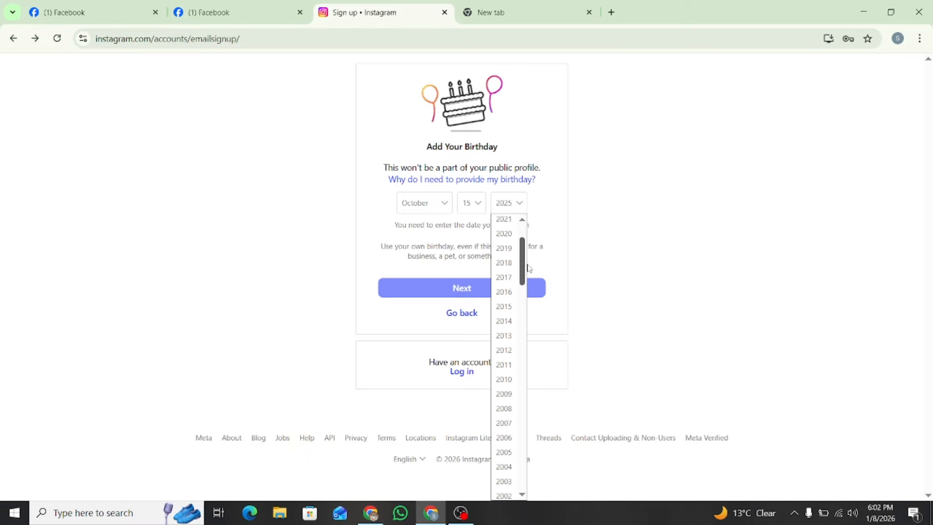
{"action": "scroll", "coordinate": [528, 265], "scroll_direction": "up", "scroll_amount": 3}
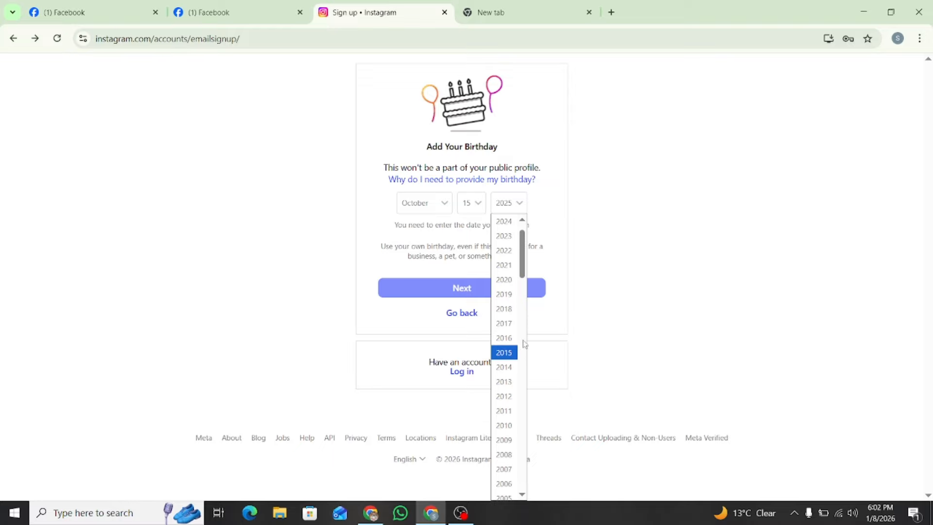
{"action": "left_click_drag", "start_coordinate": [523, 273], "coordinate": [523, 300]}
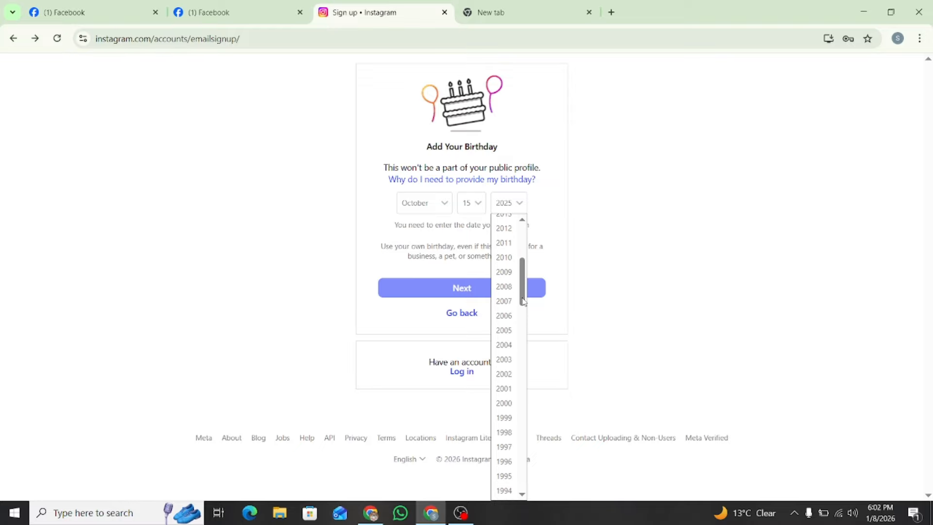
{"action": "left_click", "coordinate": [515, 387]}
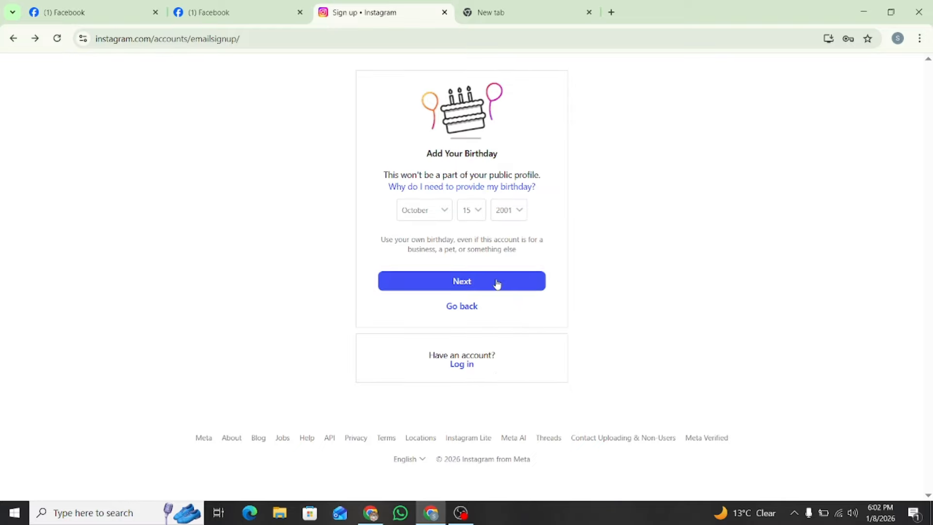
{"action": "left_click", "coordinate": [496, 282]}
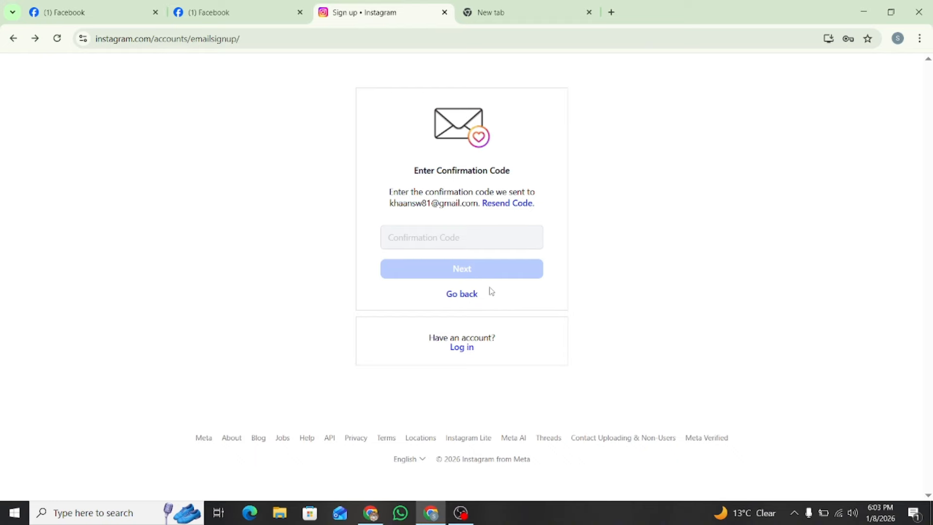
- Open Gmail from the new browser tab and check the inbox categories for Instagram's confirmation message, reloading the page once
{"action": "left_click", "coordinate": [523, 18]}
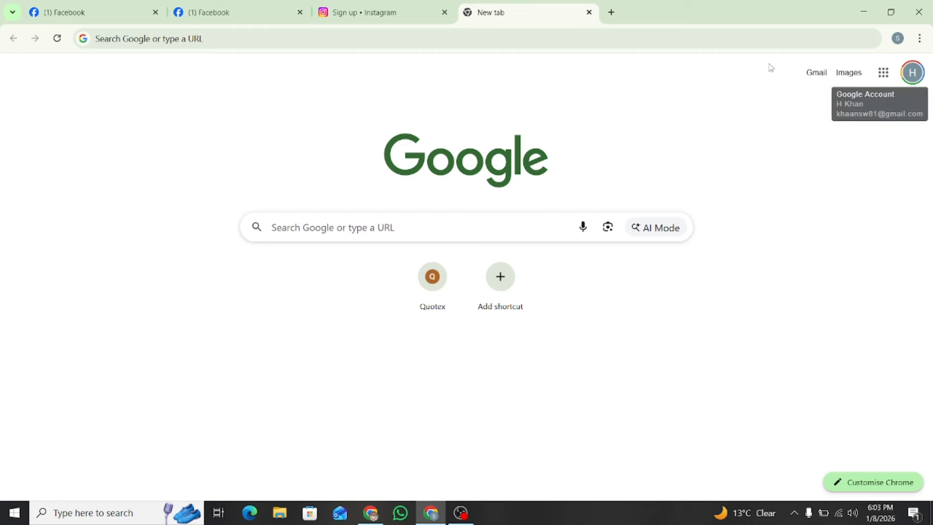
{"action": "left_click", "coordinate": [821, 77]}
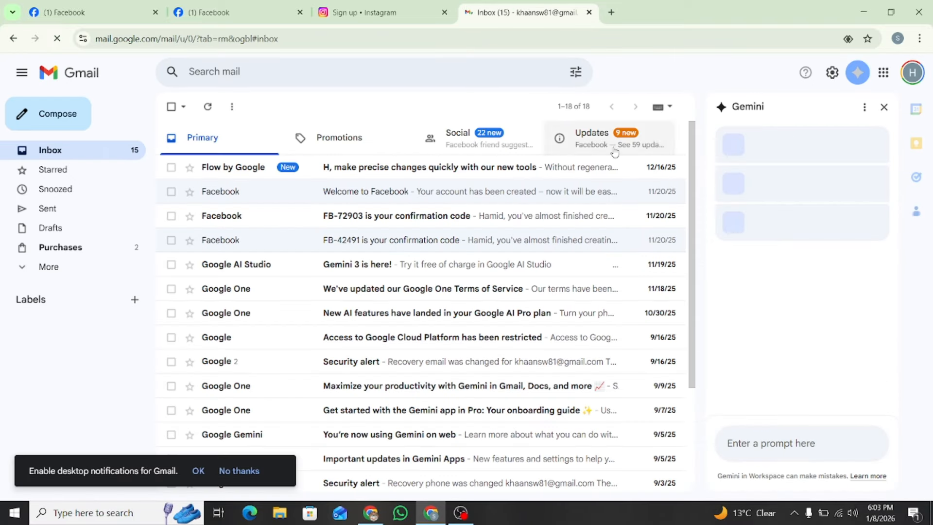
{"action": "left_click", "coordinate": [598, 137]}
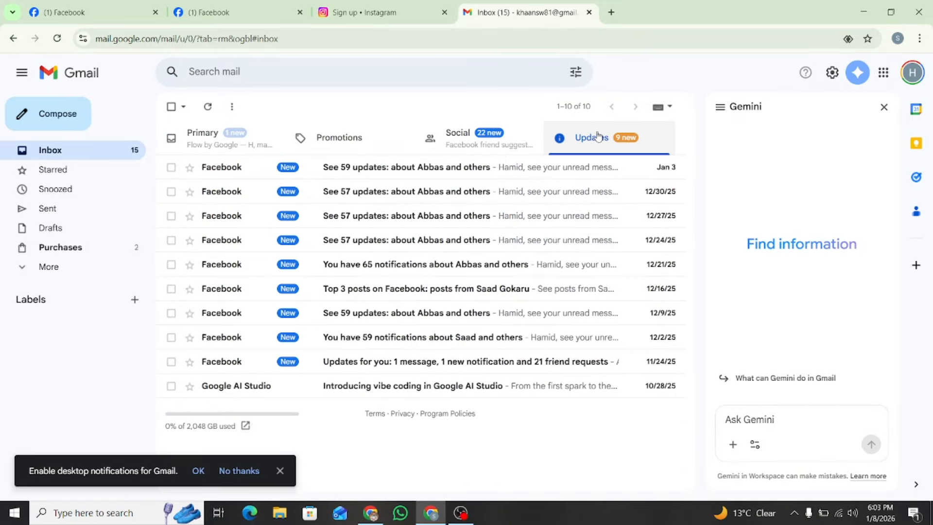
{"action": "left_click", "coordinate": [428, 138]}
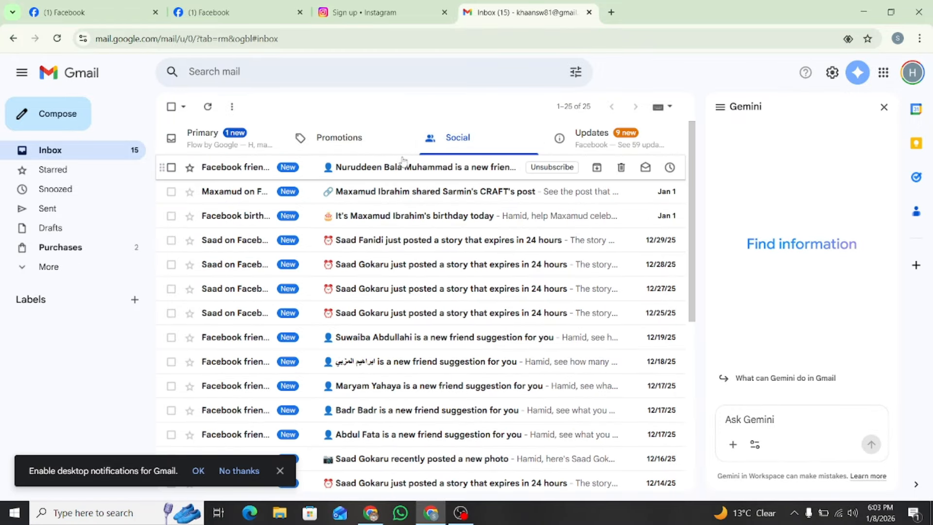
{"action": "left_click", "coordinate": [311, 141]}
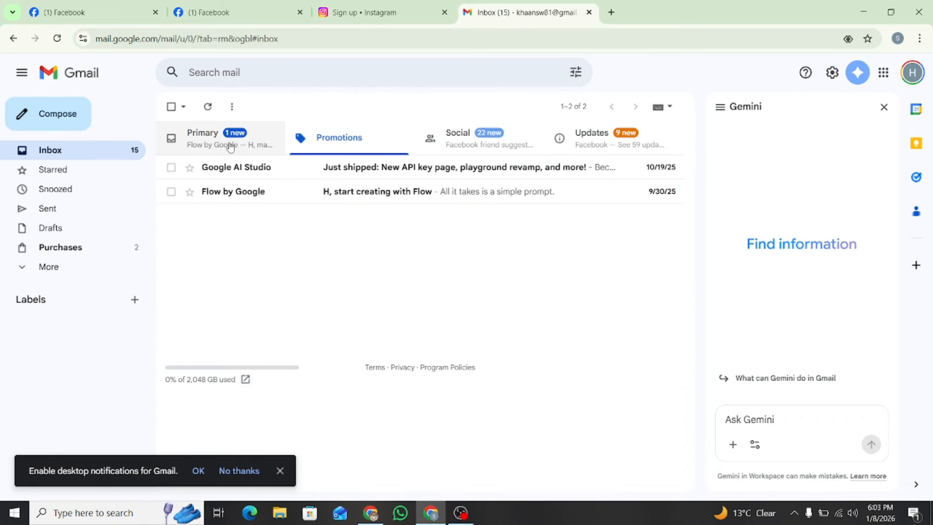
{"action": "left_click", "coordinate": [230, 146]}
{"action": "left_click", "coordinate": [58, 40]}
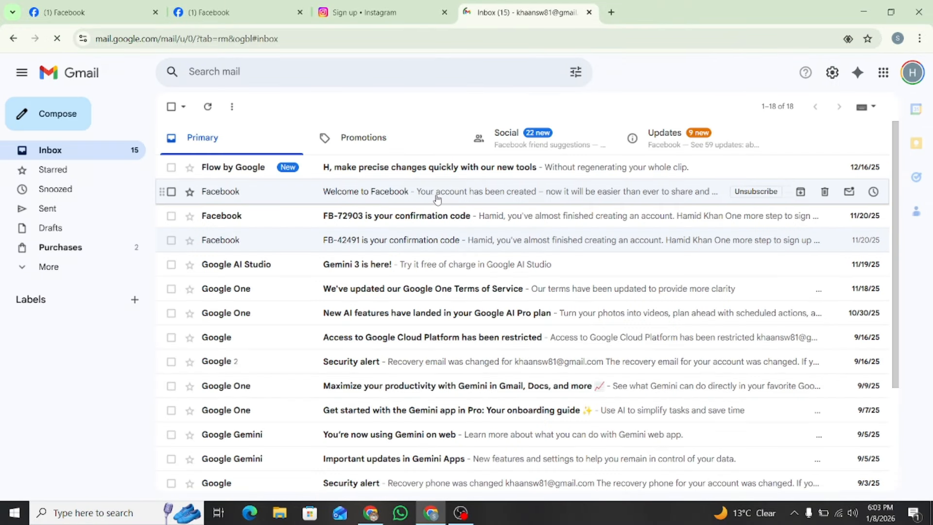
{"action": "left_click", "coordinate": [506, 145]}
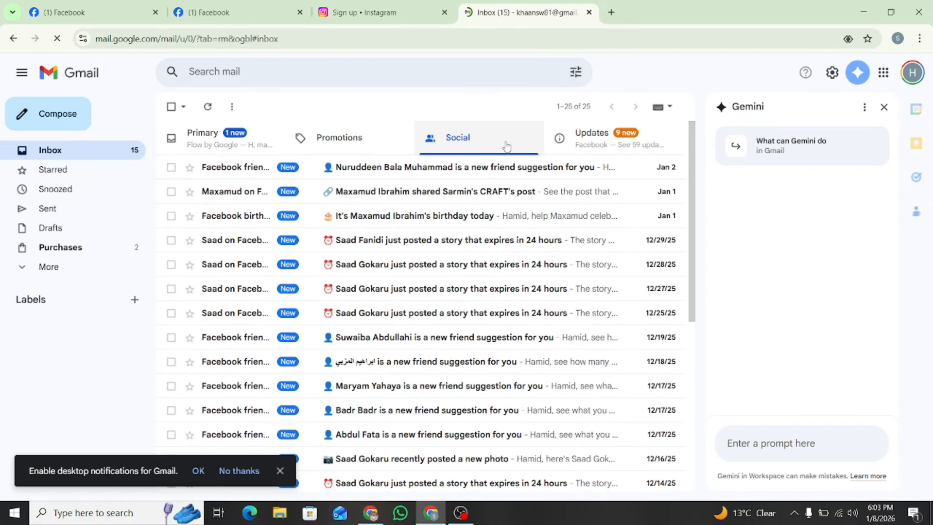
{"action": "left_click", "coordinate": [589, 149]}
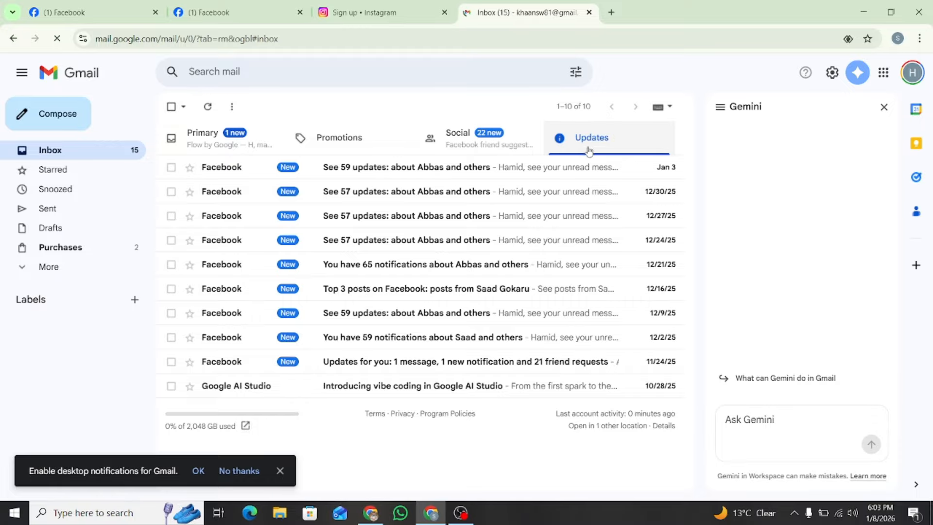
- Close the Gemini side panel, expand the mail folder list, and recheck the Primary, Promotions, Social and Updates categories for Instagram's message
{"action": "left_click", "coordinate": [884, 108]}
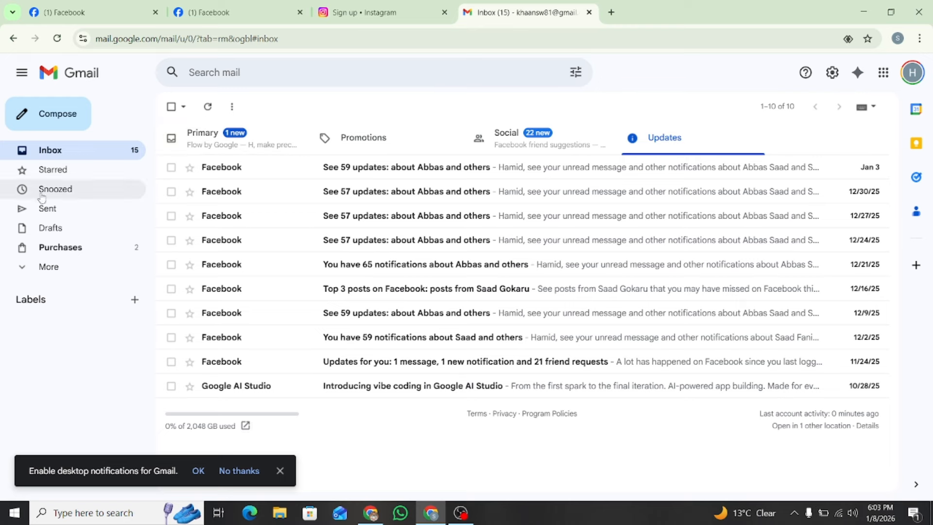
{"action": "left_click", "coordinate": [63, 267]}
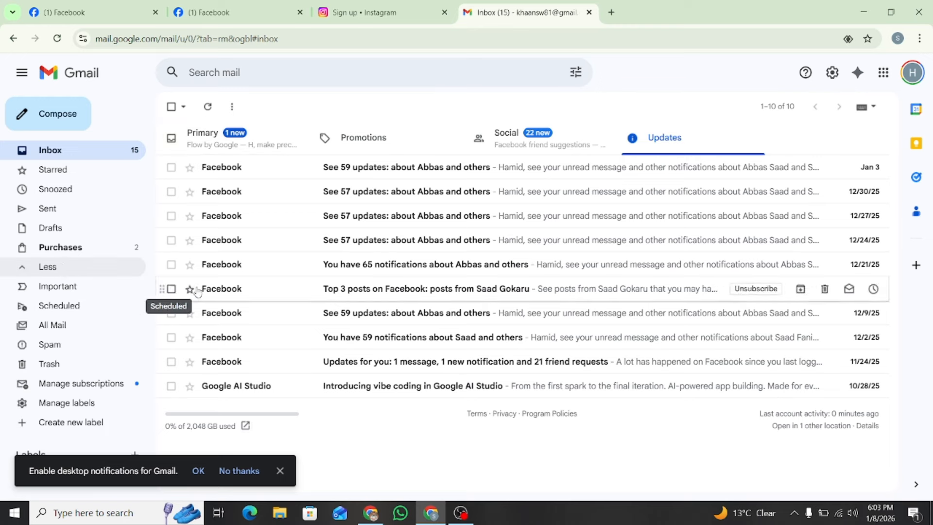
{"action": "left_click", "coordinate": [256, 143]}
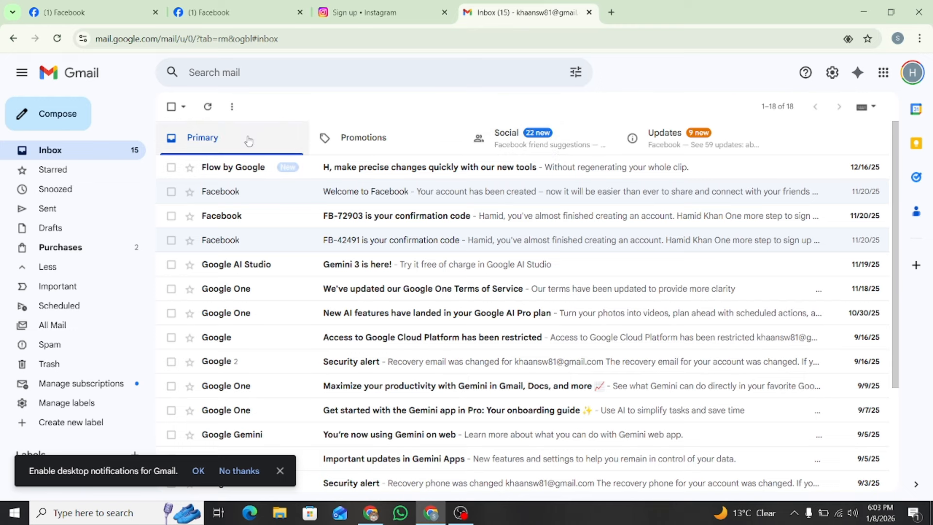
{"action": "left_click", "coordinate": [325, 141]}
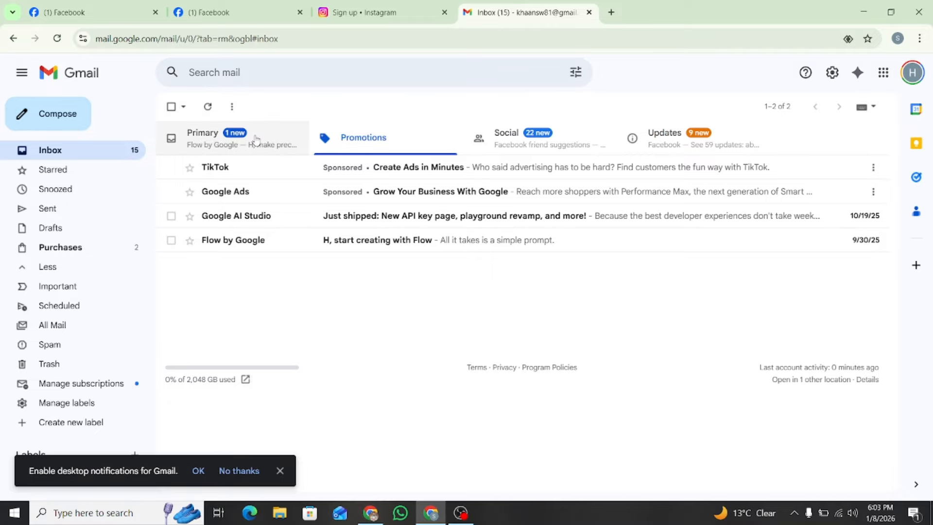
{"action": "left_click", "coordinate": [304, 145]}
{"action": "left_click", "coordinate": [287, 166]}
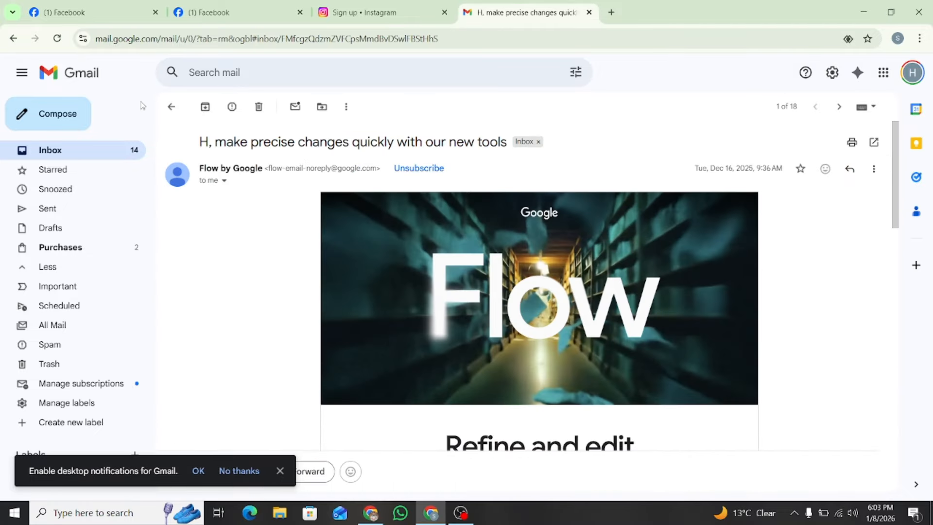
{"action": "left_click", "coordinate": [171, 106]}
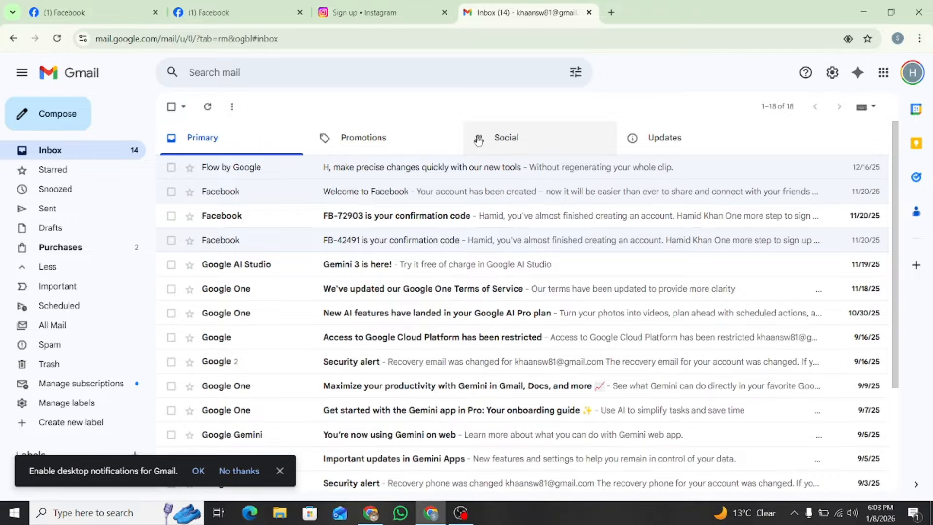
{"action": "left_click", "coordinate": [479, 151]}
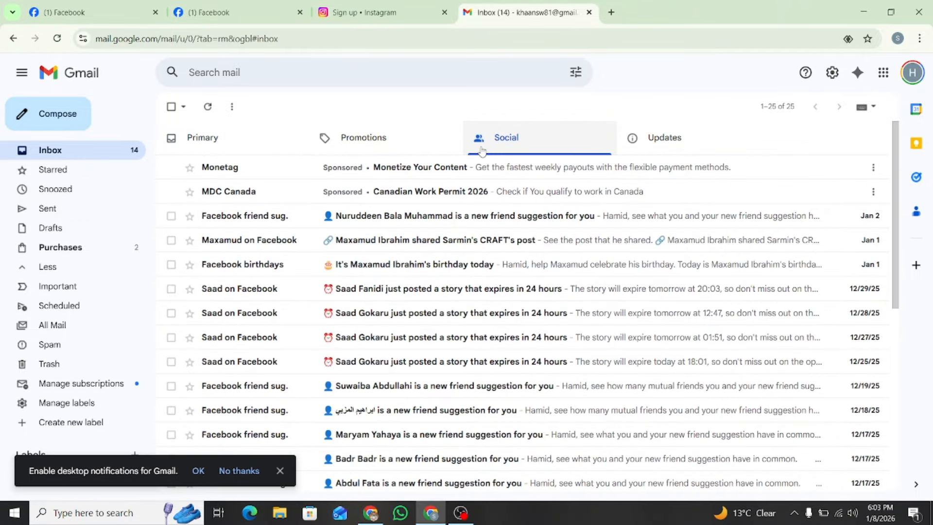
{"action": "left_click", "coordinate": [653, 140]}
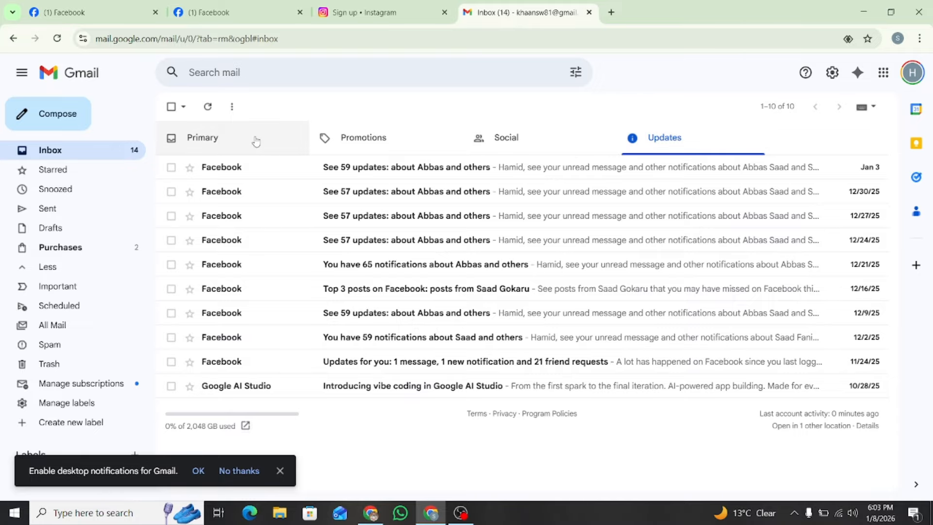
- Refresh the mail list and look for the Instagram e-mail in the Social, Promotions and Primary categories
{"action": "left_click", "coordinate": [208, 107]}
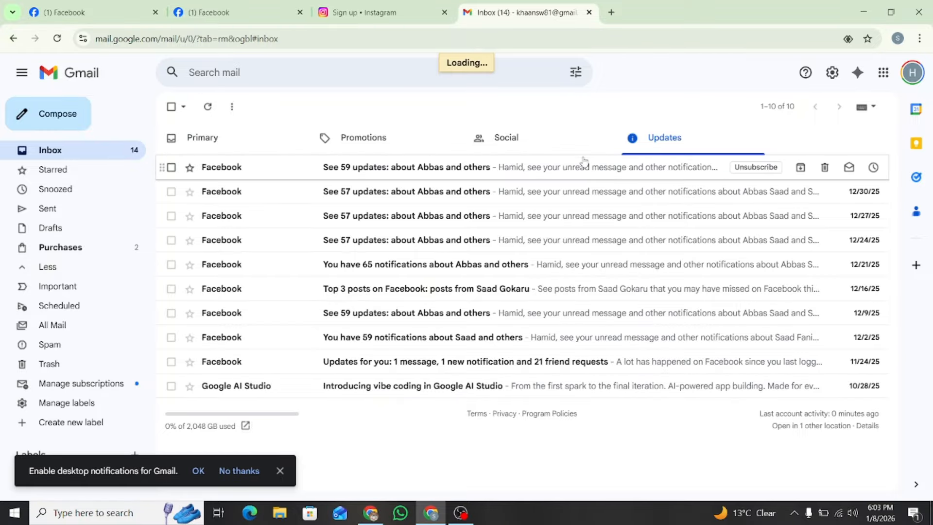
{"action": "left_click", "coordinate": [557, 150]}
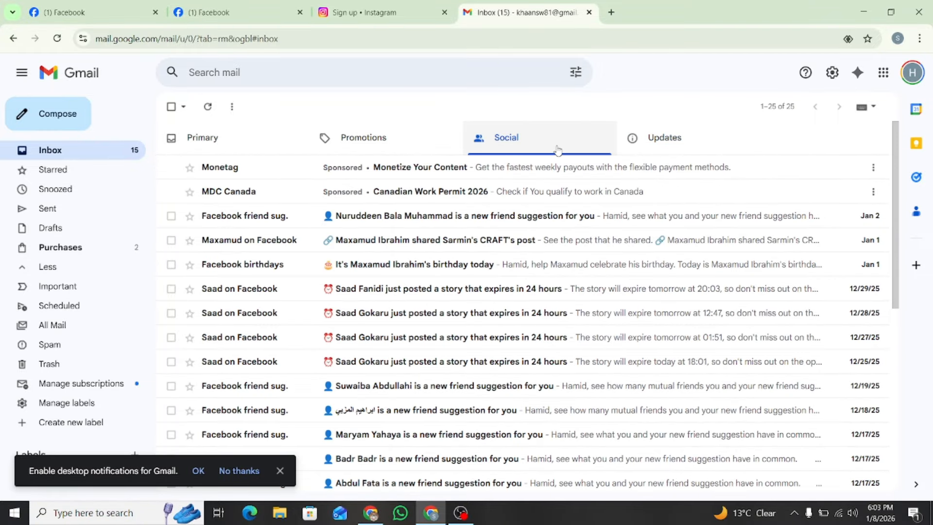
{"action": "left_click", "coordinate": [442, 133]}
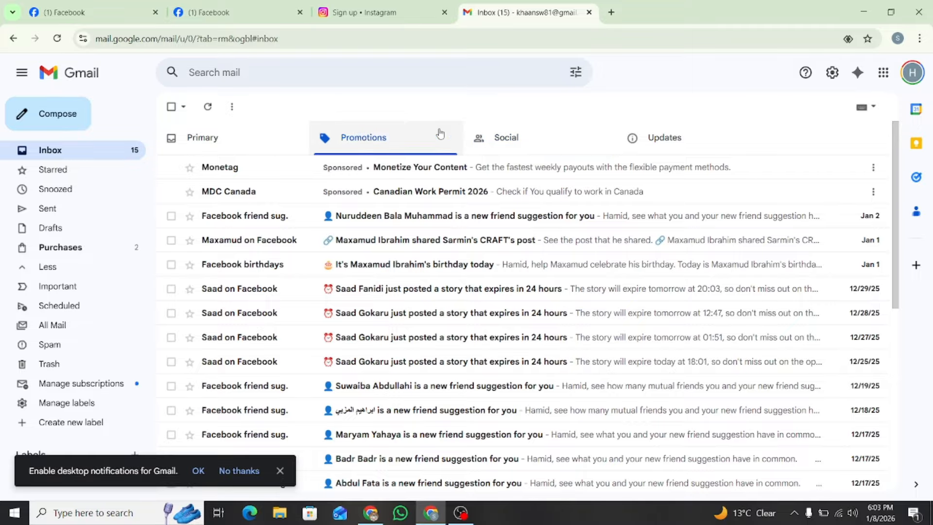
{"action": "left_click", "coordinate": [227, 149]}
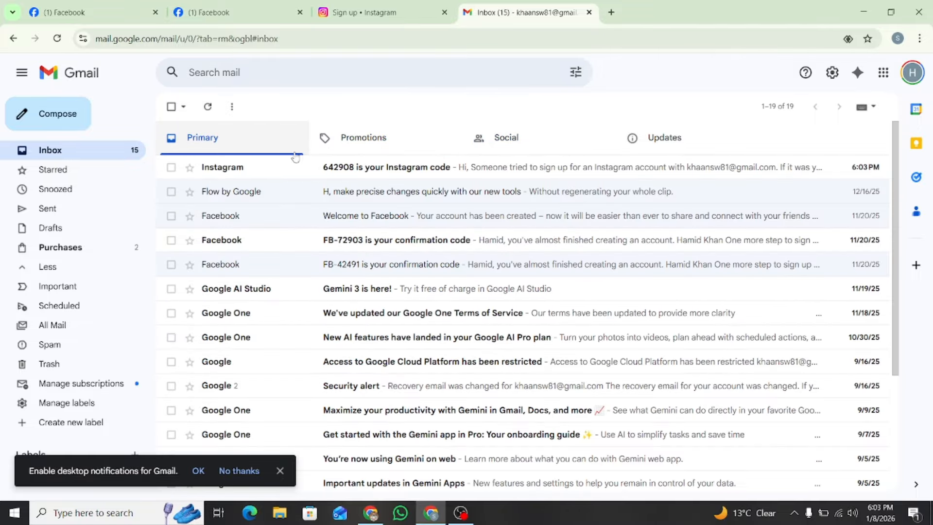
- Copy the confirmation code from the Instagram e-mail into the sign-up page's Confirmation Code field and submit it
{"action": "left_click", "coordinate": [373, 175]}
{"action": "left_click_drag", "start_coordinate": [601, 346], "coordinate": [505, 353]}
{"action": "key", "text": "ctrl+c"}
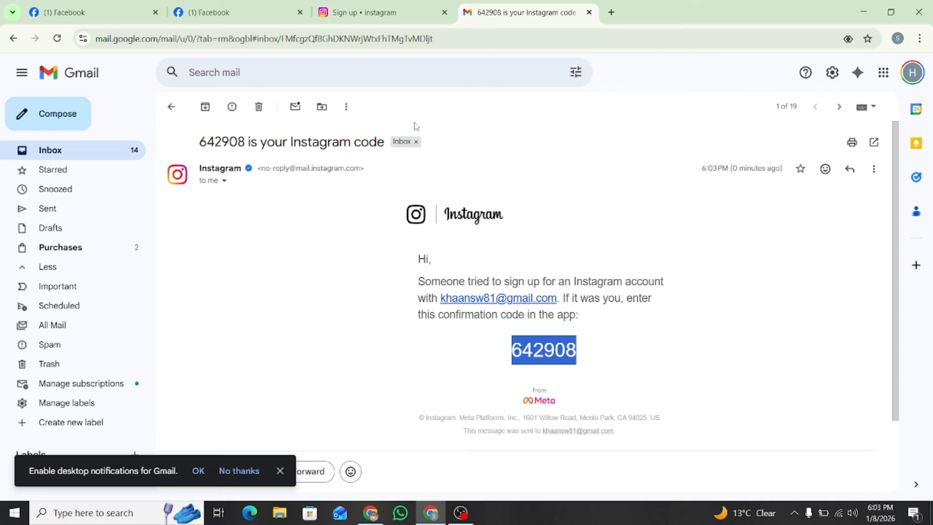
{"action": "left_click", "coordinate": [376, 19]}
{"action": "left_click", "coordinate": [450, 237]}
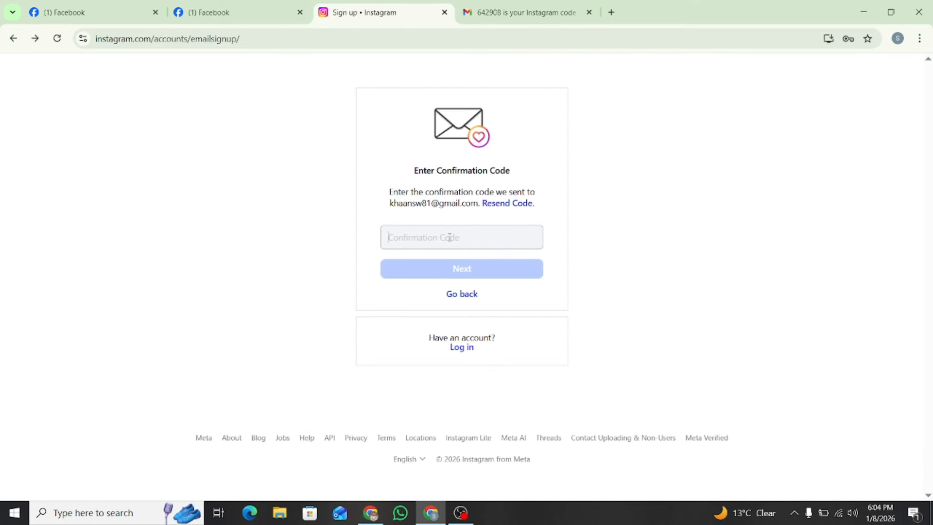
{"action": "key", "text": "ctrl+v"}
{"action": "left_click", "coordinate": [471, 271]}
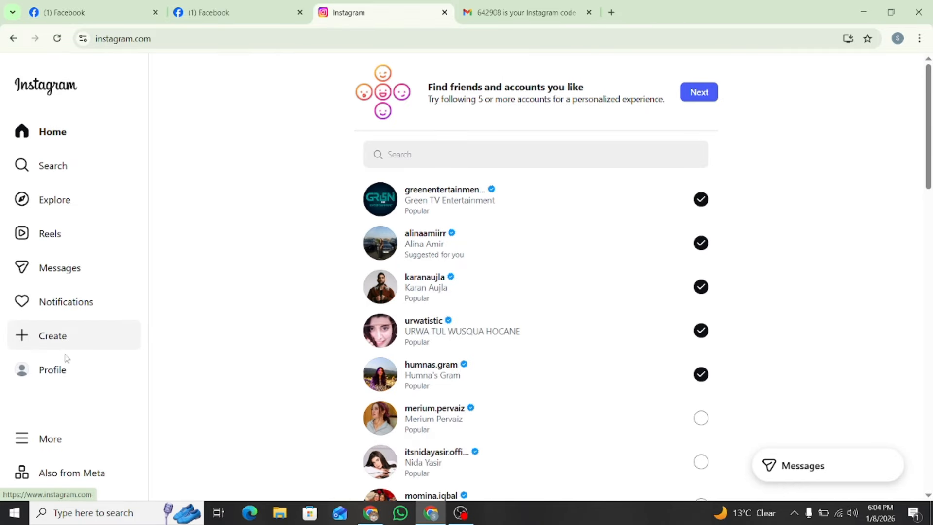
- Edit the new Instagram profile and upload "Black Red Modern Professional Film Production Name Logo" from Downloads as its profile photo
{"action": "left_click", "coordinate": [65, 369]}
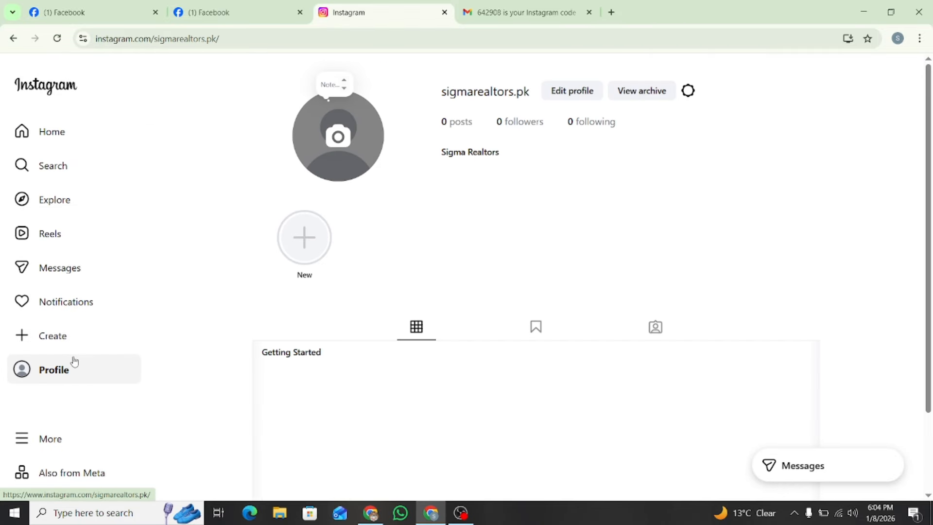
{"action": "left_click", "coordinate": [586, 95]}
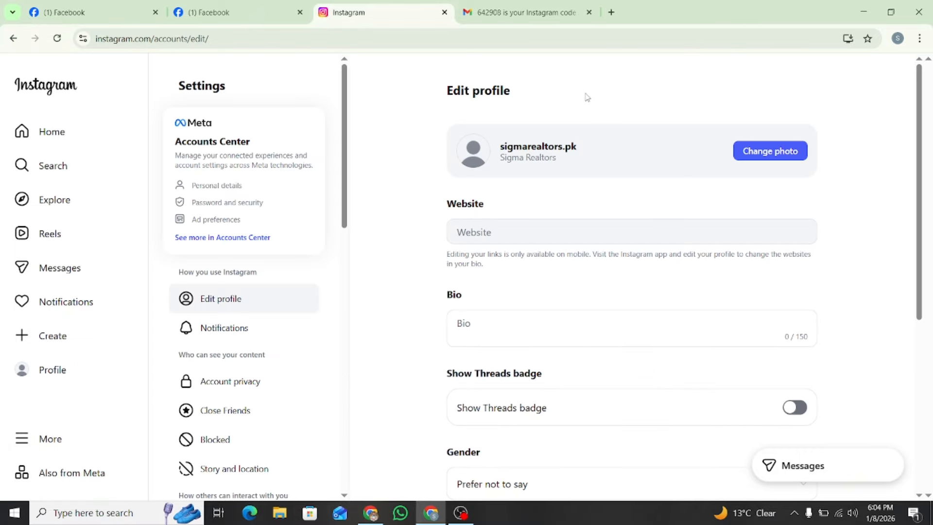
{"action": "left_click", "coordinate": [792, 151]}
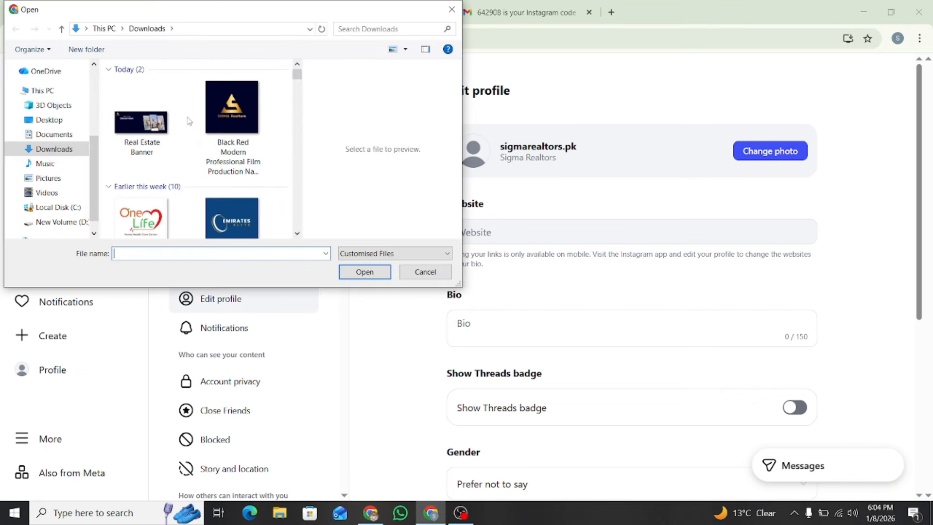
{"action": "left_click", "coordinate": [223, 115]}
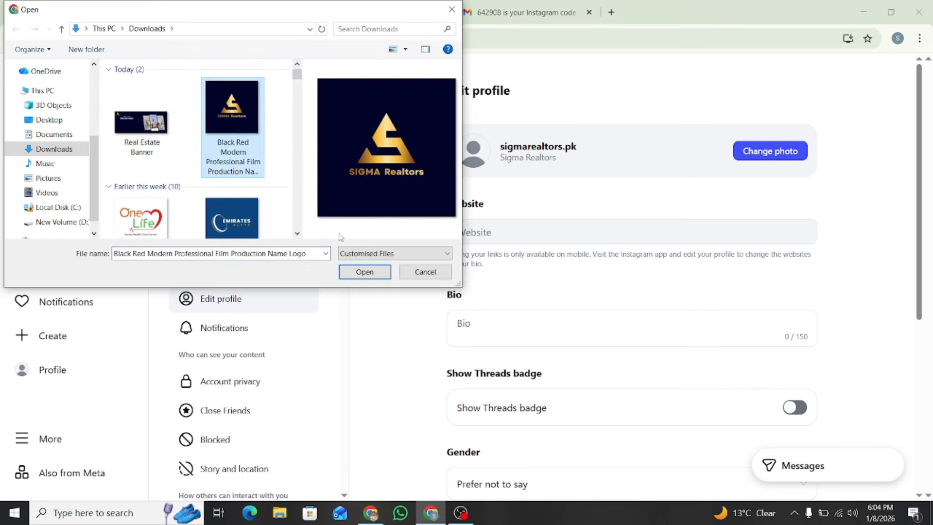
{"action": "left_click", "coordinate": [372, 271]}
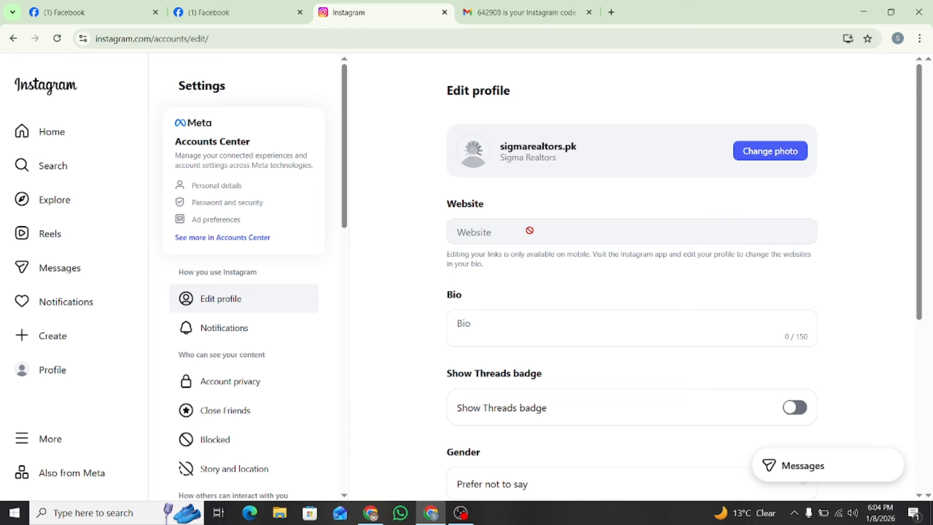
- Enter "Best Realtors in Islamabad, Pakistan" as the profile's bio
{"action": "left_click", "coordinate": [580, 322]}
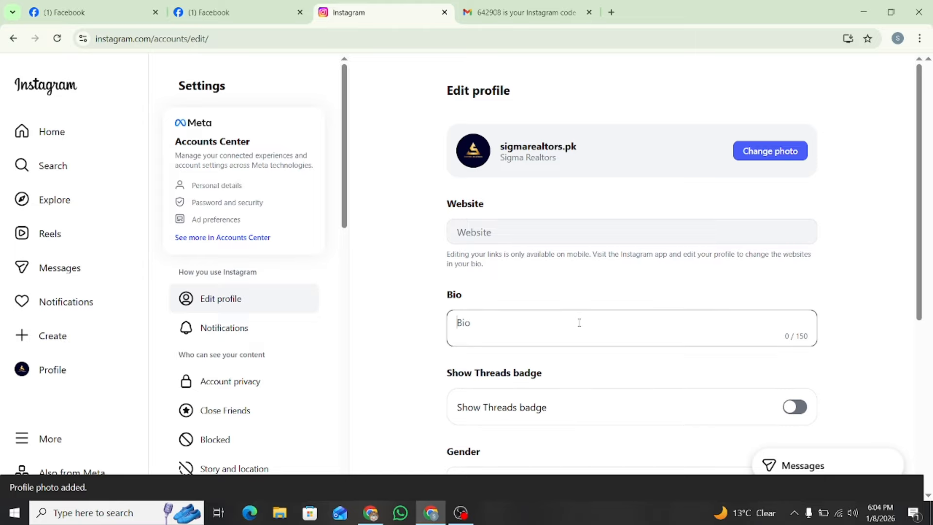
{"action": "type", "text": "B"}
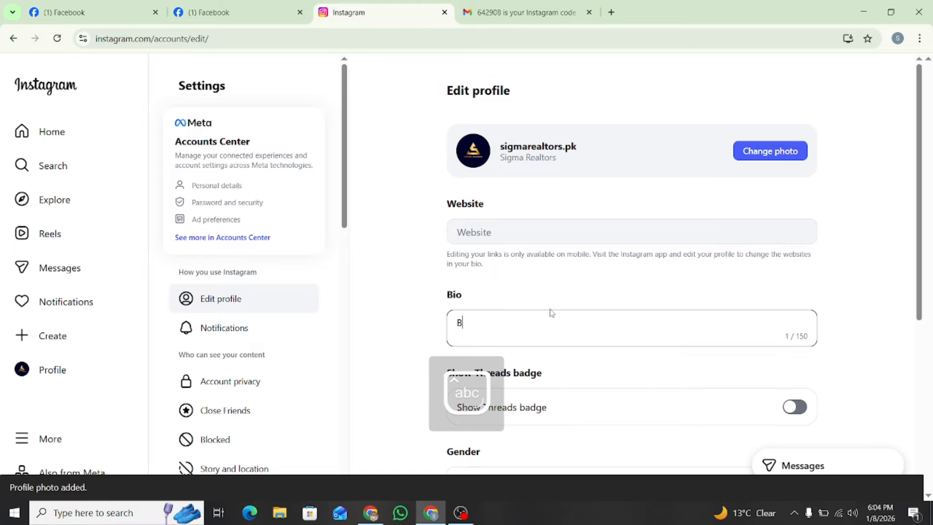
{"action": "type", "text": "est Realtors"}
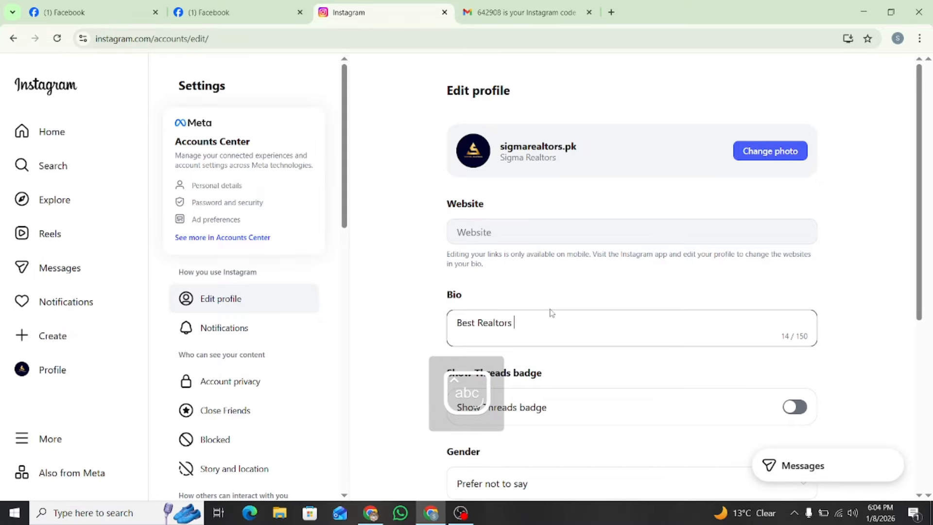
{"action": "type", "text": " in Islamabad"}
{"action": "key", "text": "Caps_Lock"}
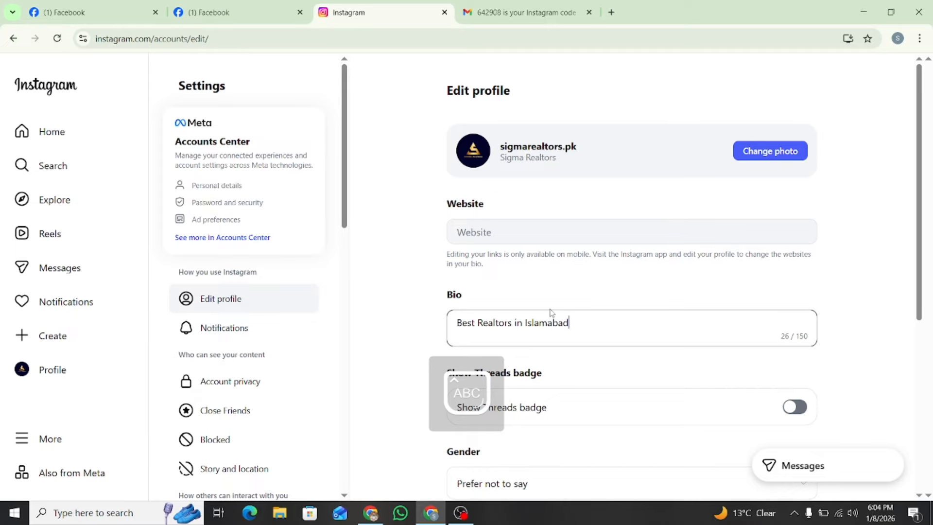
{"action": "type", "text": "P"}
{"action": "key", "text": "Caps_Lock"}
{"action": "type", "text": "akistan"}
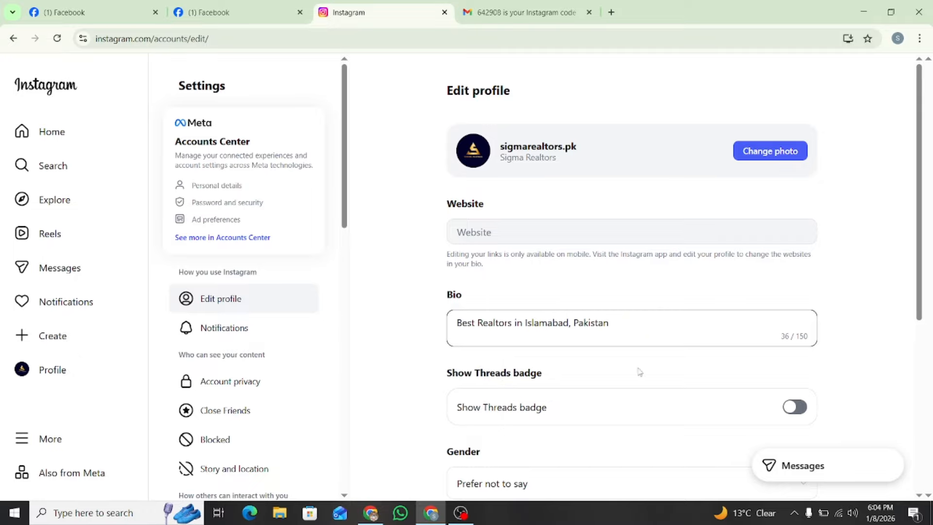
- Set the profile's gender to Male and submit the profile changes
{"action": "left_click_drag", "start_coordinate": [925, 208], "coordinate": [931, 366]}
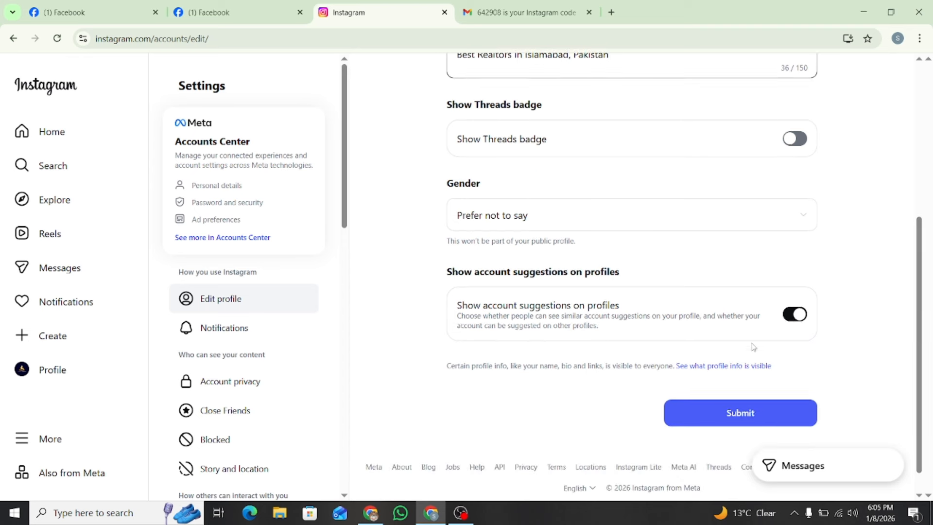
{"action": "left_click", "coordinate": [708, 227]}
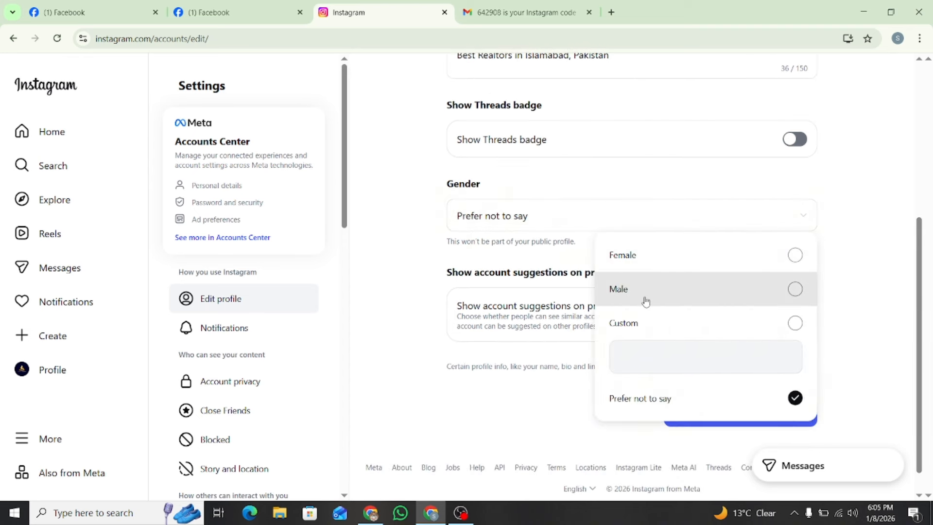
{"action": "left_click", "coordinate": [660, 302]}
{"action": "left_click", "coordinate": [758, 422]}
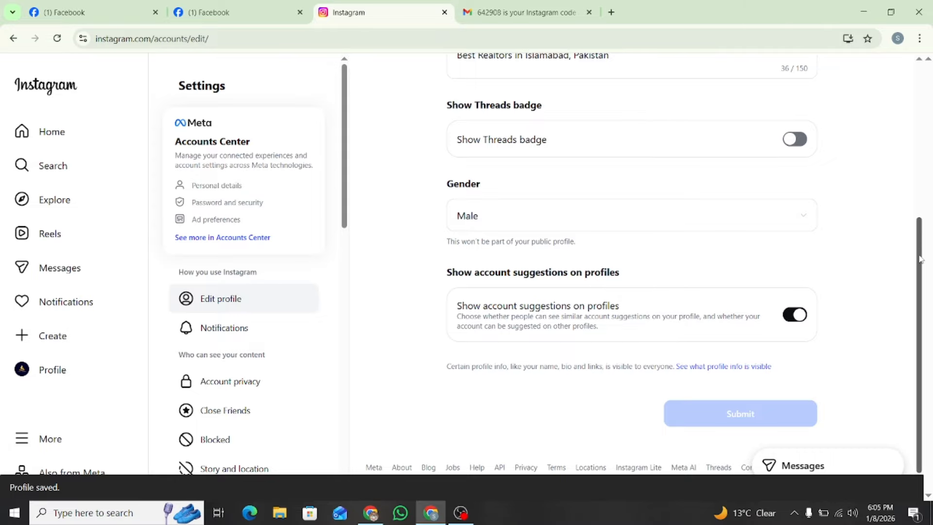
- Look through the Account privacy settings and the rest of the settings list, and check the reloaded profile page
{"action": "left_click_drag", "start_coordinate": [912, 250], "coordinate": [915, 80]}
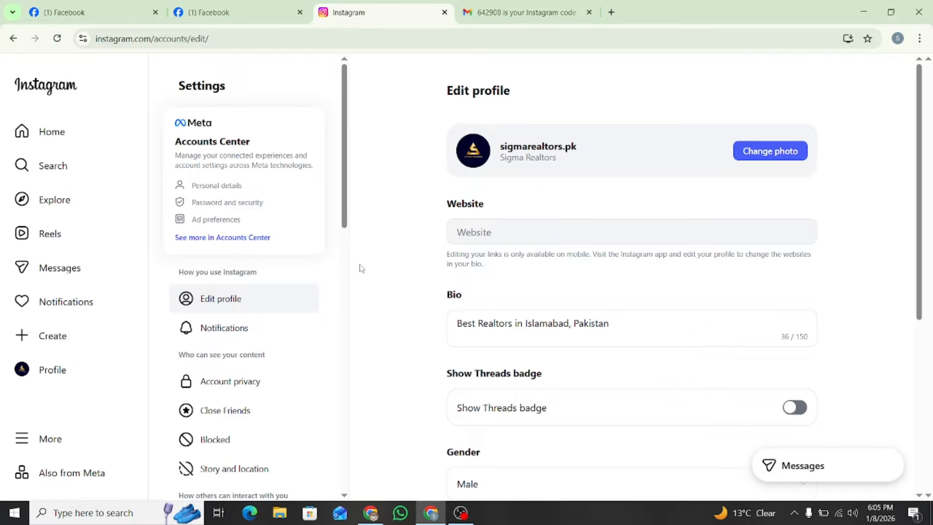
{"action": "scroll", "coordinate": [342, 270], "scroll_direction": "down", "scroll_amount": 4}
{"action": "left_click_drag", "start_coordinate": [342, 271], "coordinate": [375, 264]}
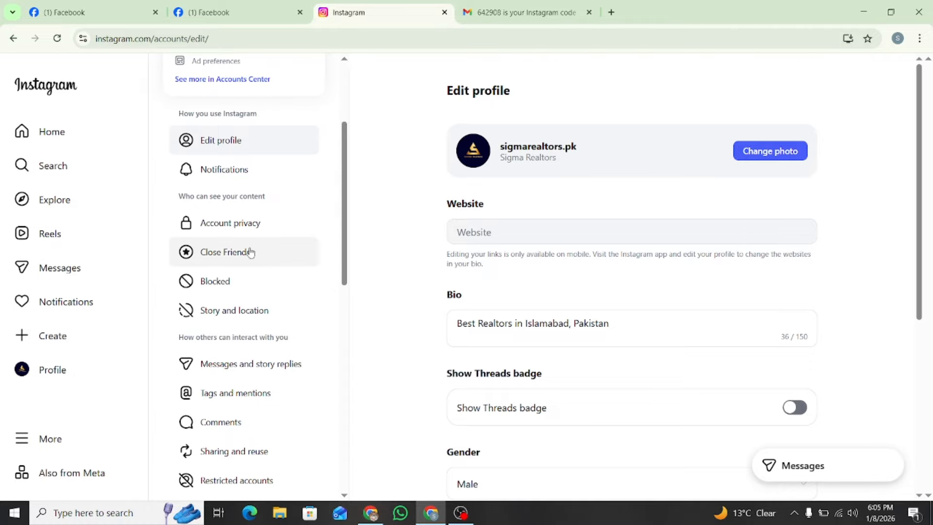
{"action": "left_click", "coordinate": [257, 228]}
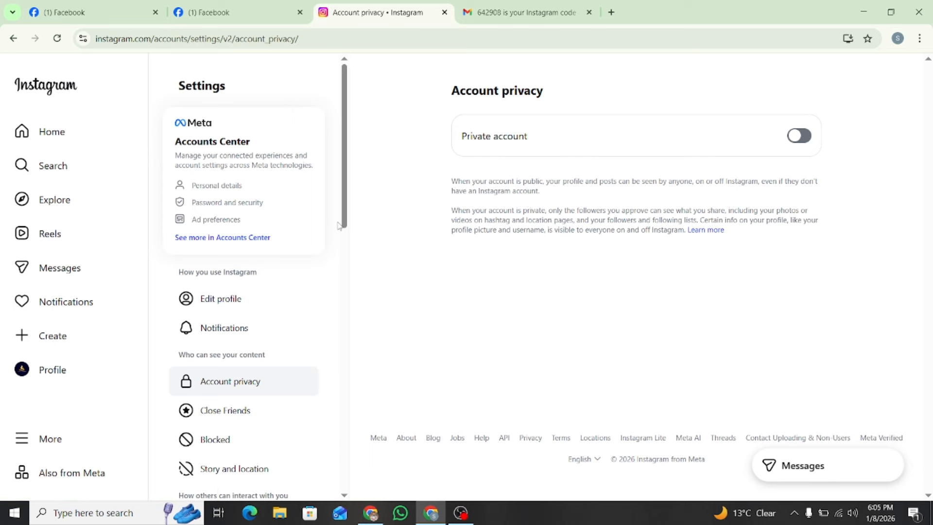
{"action": "left_click_drag", "start_coordinate": [345, 222], "coordinate": [375, 486]}
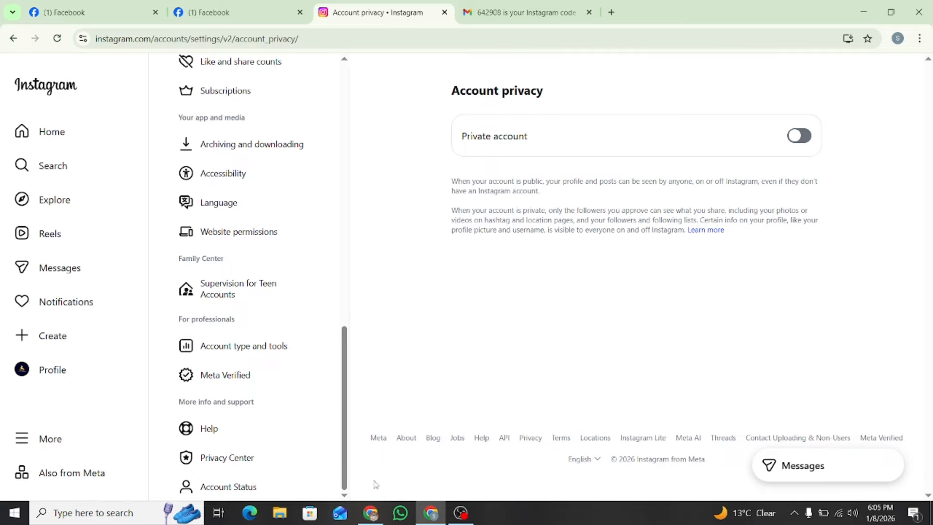
{"action": "left_click", "coordinate": [74, 382]}
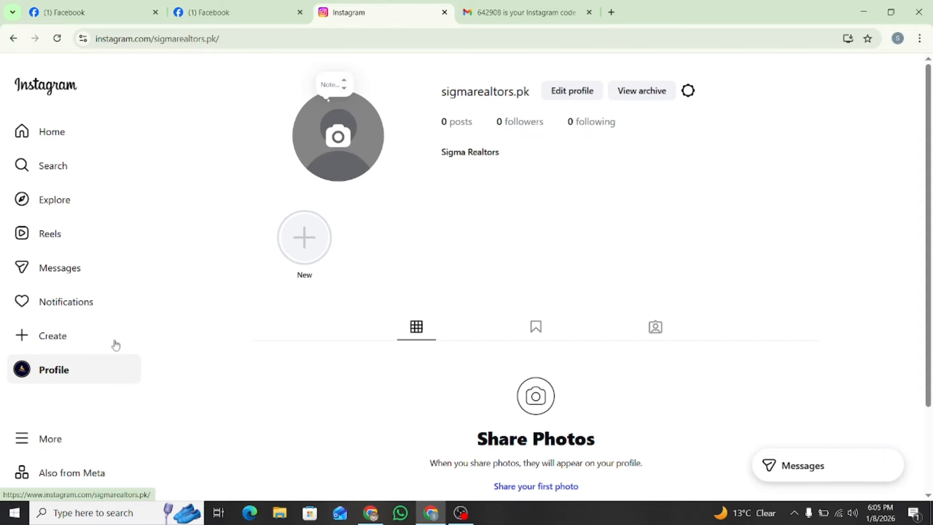
{"action": "left_click", "coordinate": [57, 38]}
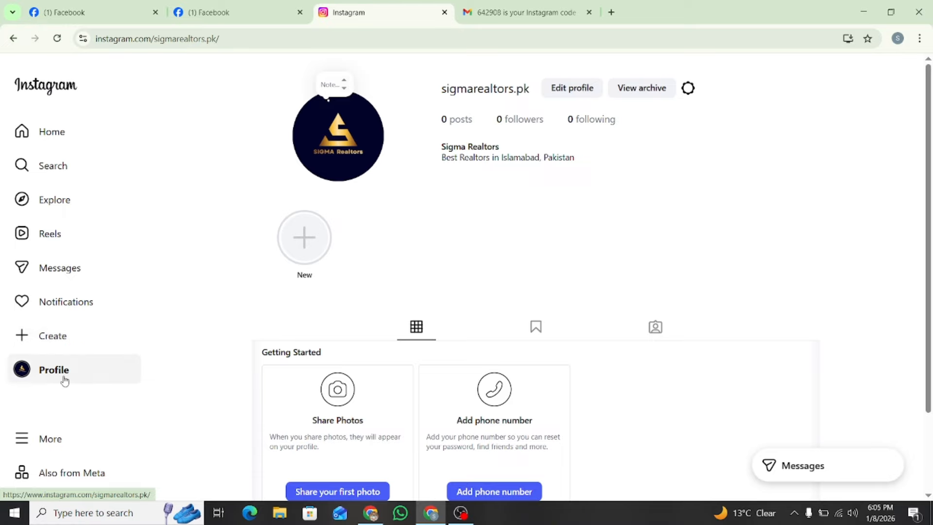
- Start switching to a professional account from the Account type and tools settings and choose the Business type
{"action": "left_click", "coordinate": [40, 439]}
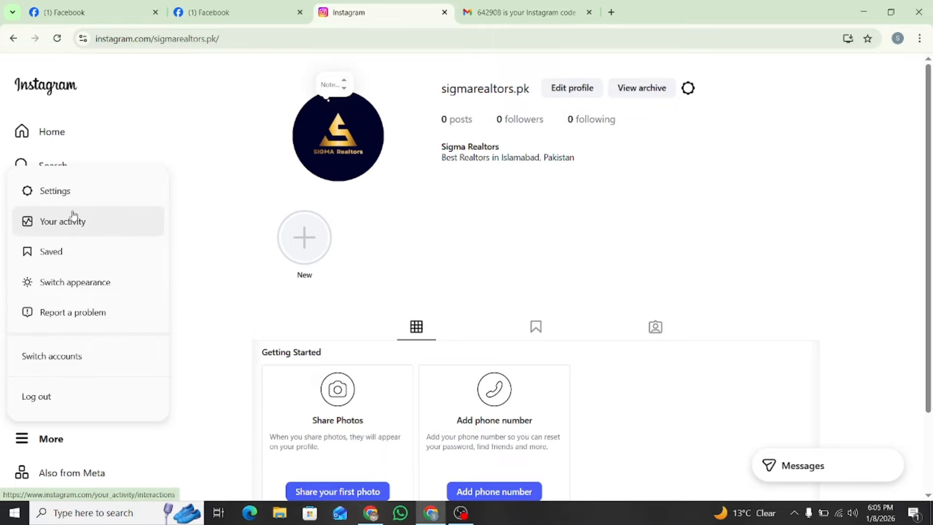
{"action": "left_click", "coordinate": [89, 190]}
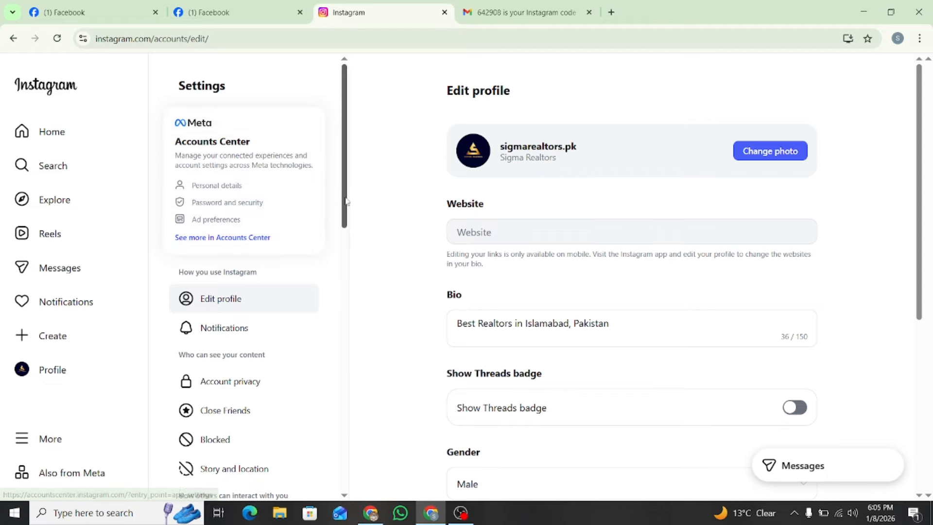
{"action": "scroll", "coordinate": [348, 206], "scroll_direction": "down", "scroll_amount": 1}
{"action": "left_click_drag", "start_coordinate": [348, 205], "coordinate": [349, 436]}
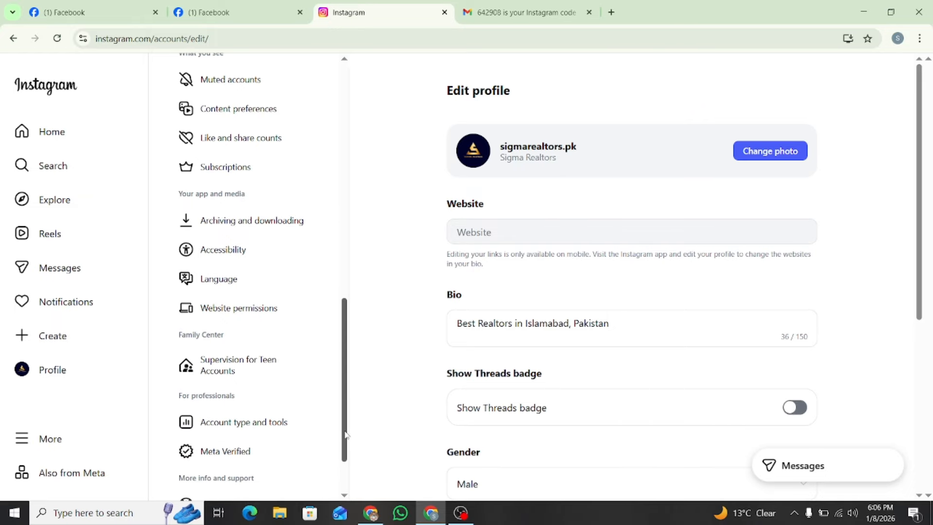
{"action": "left_click", "coordinate": [241, 435]}
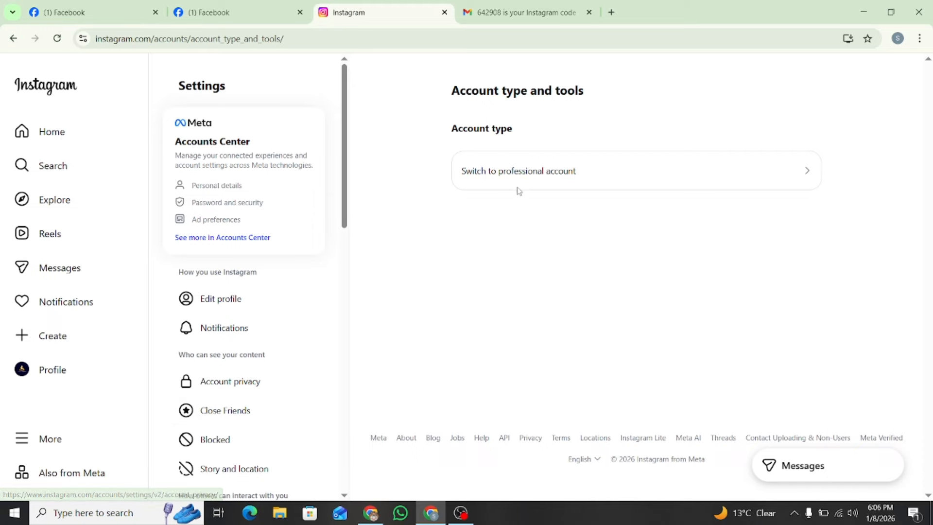
{"action": "left_click", "coordinate": [562, 176]}
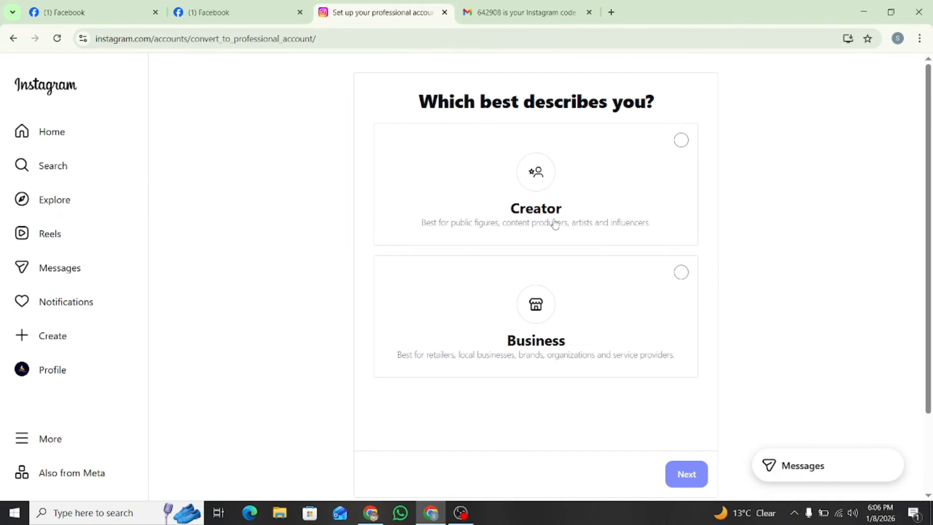
{"action": "left_click", "coordinate": [680, 272]}
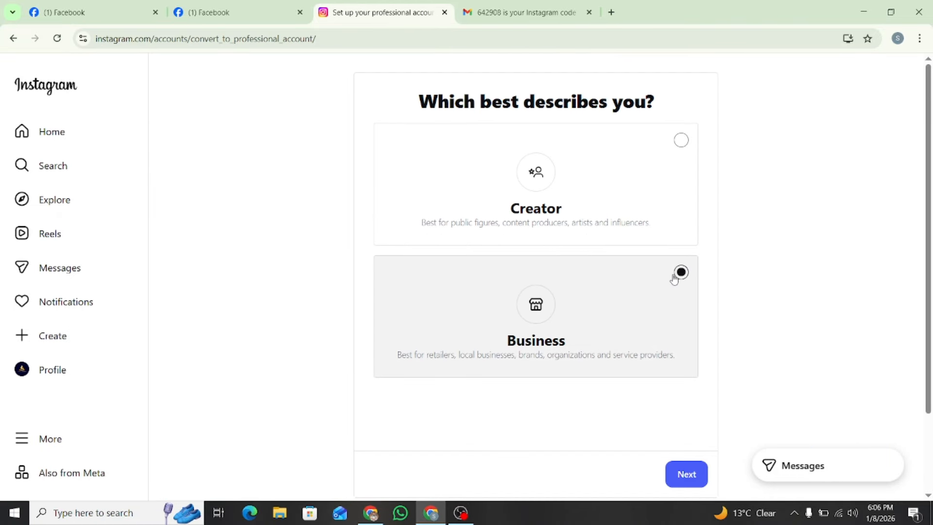
{"action": "left_click", "coordinate": [699, 476]}
{"action": "left_click", "coordinate": [699, 483]}
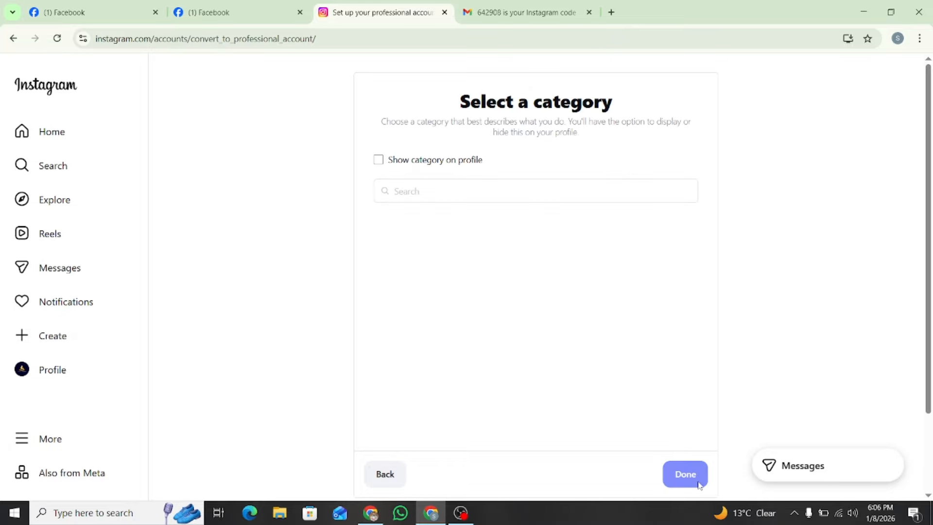
- Search the categories for "rea", select Real Estate, and confirm the switch to a professional account
{"action": "left_click", "coordinate": [457, 188]}
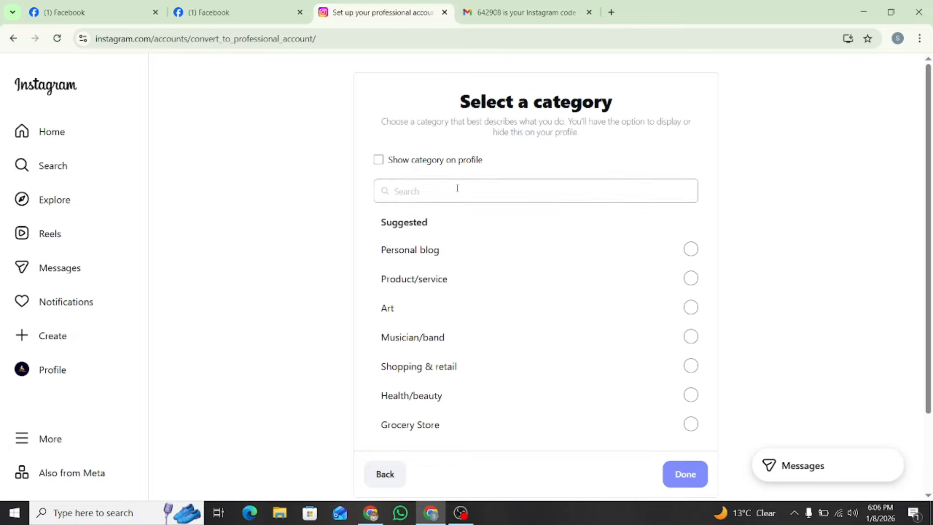
{"action": "type", "text": "tea"}
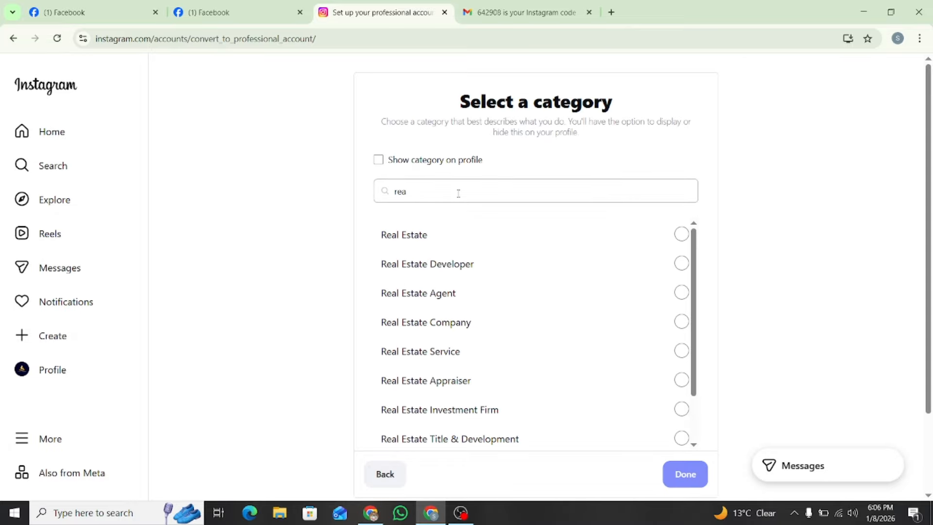
{"action": "left_click", "coordinate": [680, 235]}
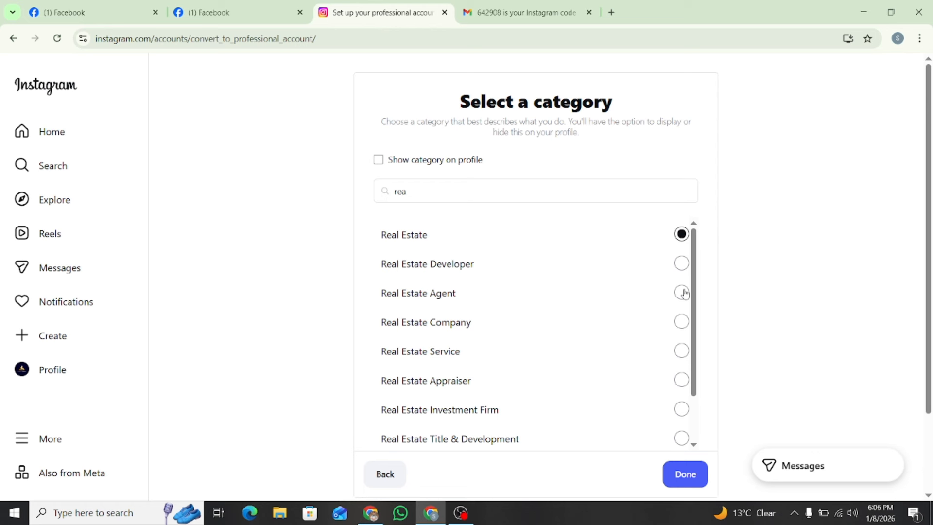
{"action": "left_click", "coordinate": [685, 479]}
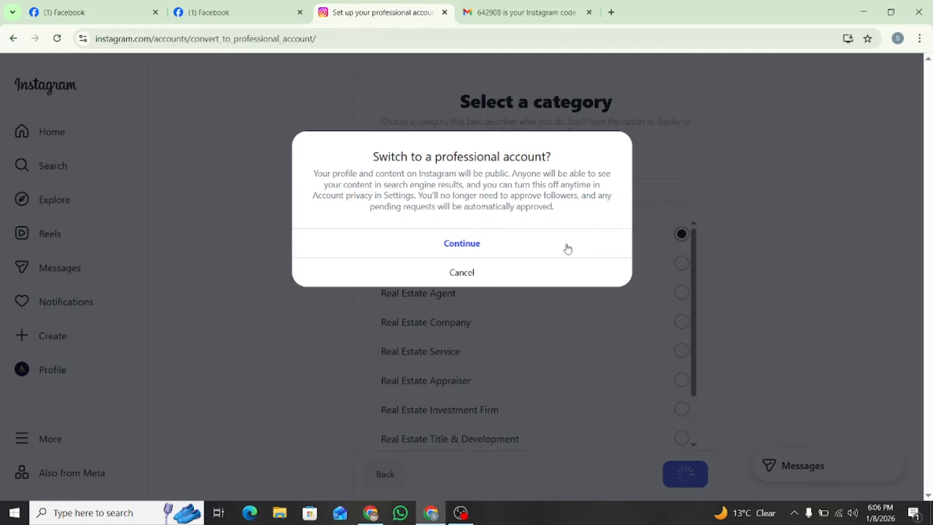
{"action": "left_click", "coordinate": [457, 244]}
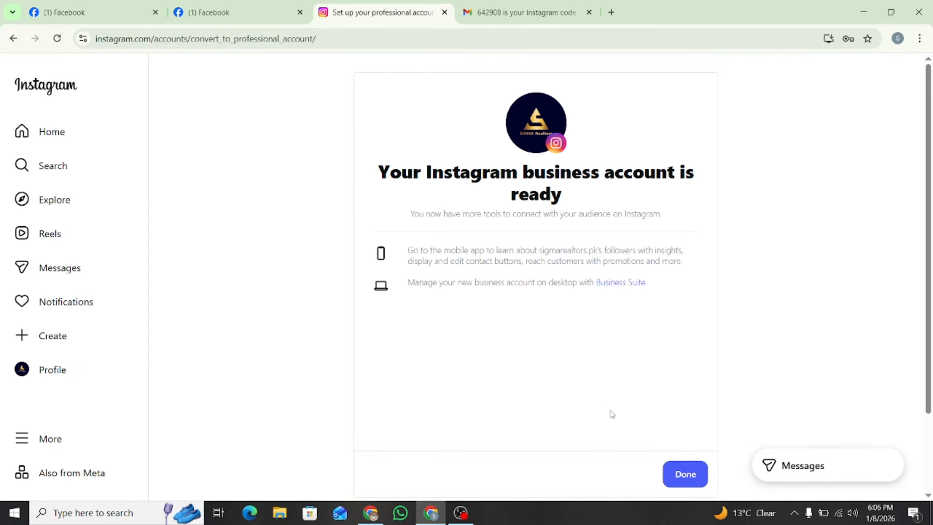
{"action": "left_click", "coordinate": [682, 475]}
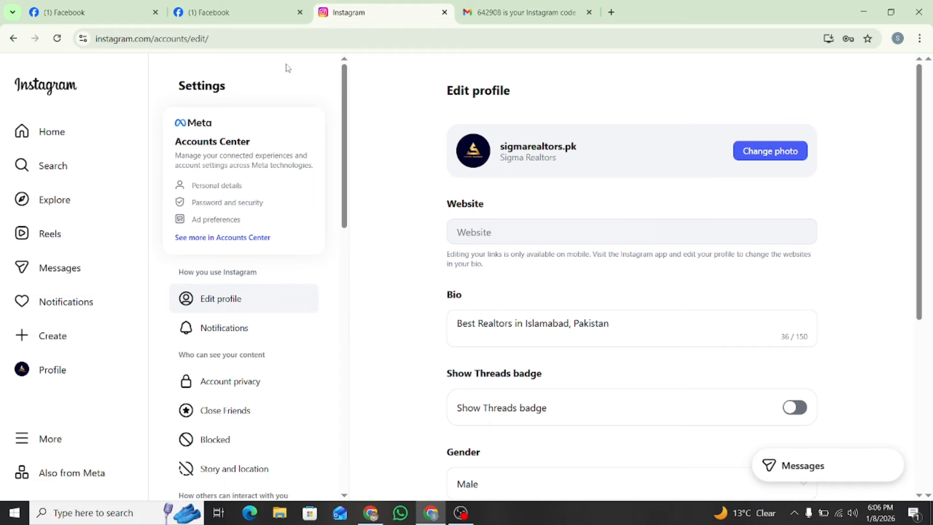
- Switch to the Facebook session for Sigma Realtors and open Ads Manager
{"action": "left_click", "coordinate": [264, 19]}
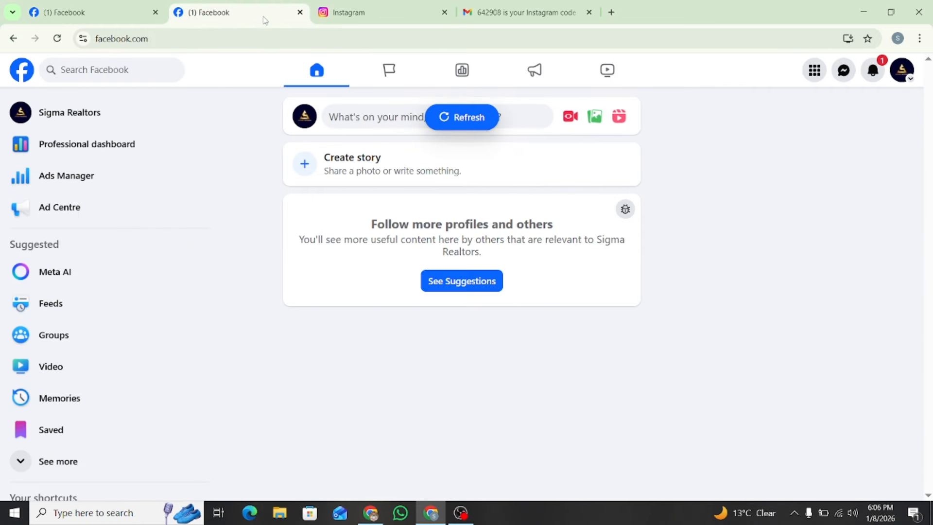
{"action": "left_click", "coordinate": [352, 20]}
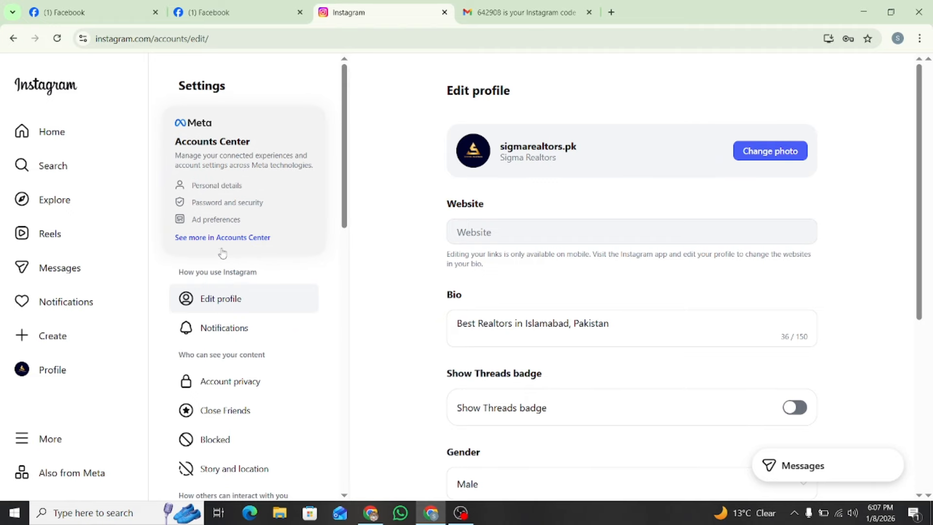
{"action": "left_click", "coordinate": [241, 20]}
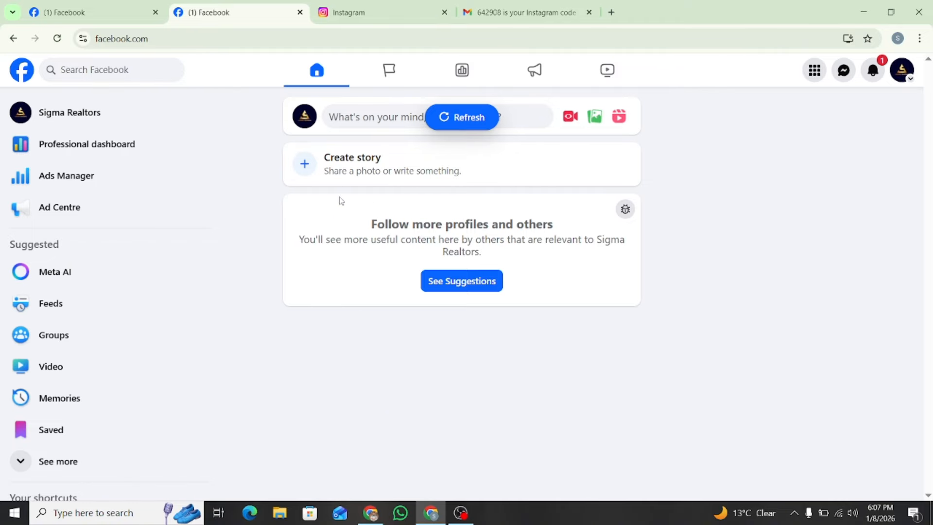
{"action": "left_click", "coordinate": [94, 179]}
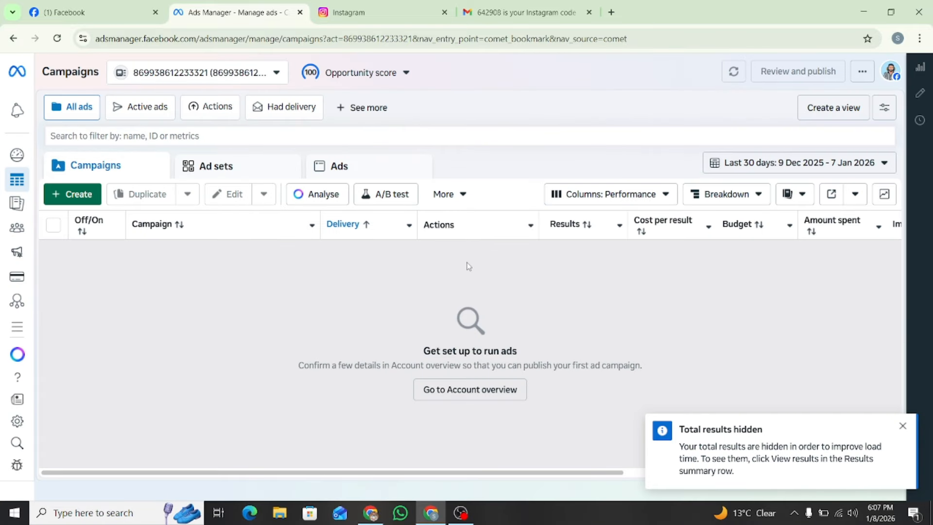
- Start creating a business portfolio from the ad account selector and name it Sigma Realtors
{"action": "left_click", "coordinate": [218, 78]}
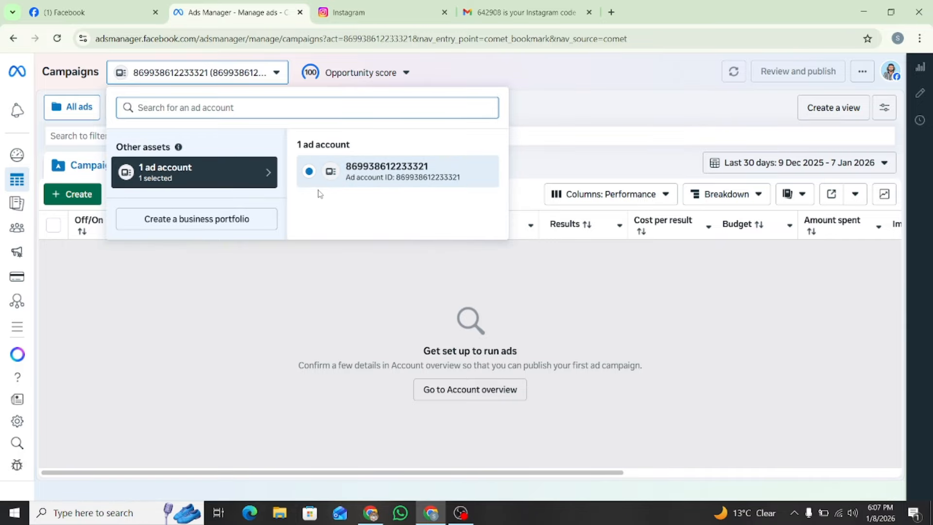
{"action": "left_click", "coordinate": [252, 220]}
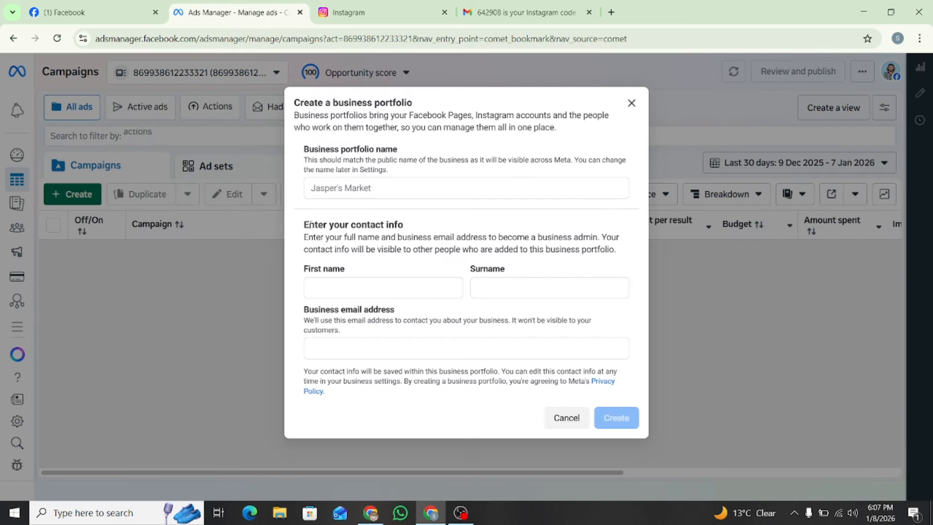
{"action": "left_click", "coordinate": [381, 187]}
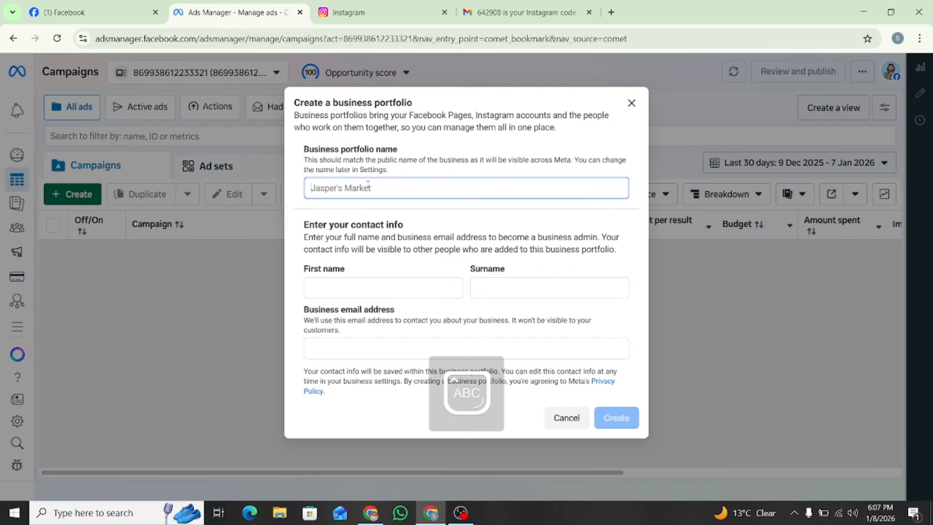
{"action": "type", "text": "Sigma Realtors"}
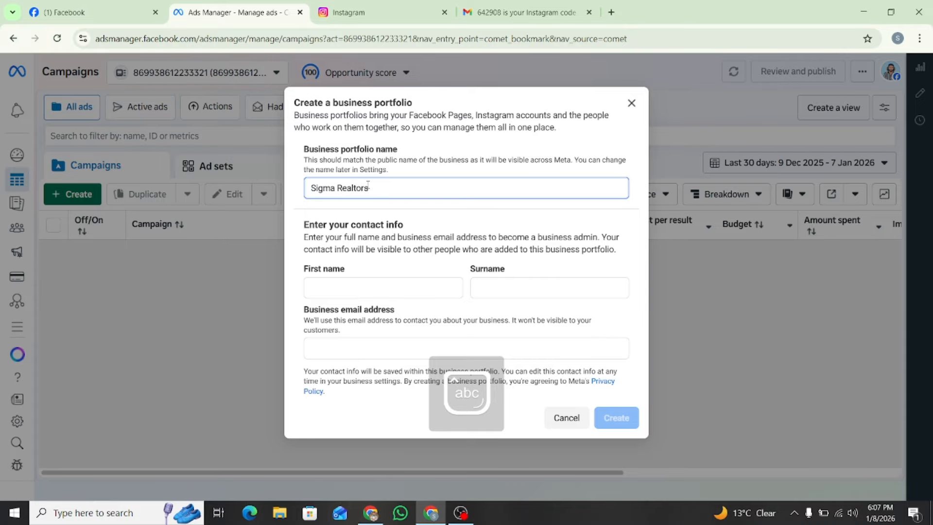
- Fill in the portfolio's contact name with Sigma as the first name and Realtors as the surname
{"action": "left_click", "coordinate": [323, 283]}
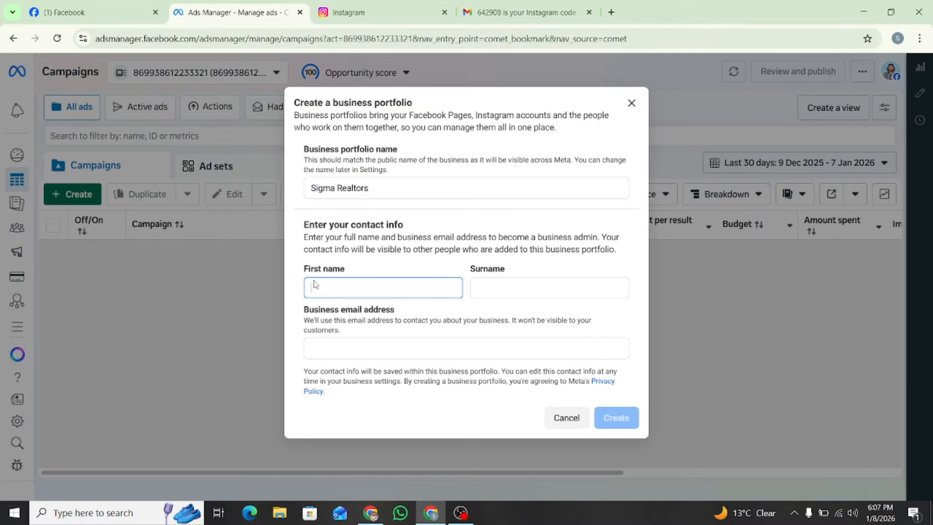
{"action": "key", "text": "Caps_Lock"}
{"action": "type", "text": "H"}
{"action": "key", "text": "Caps_Lock"}
{"action": "type", "text": "am"}
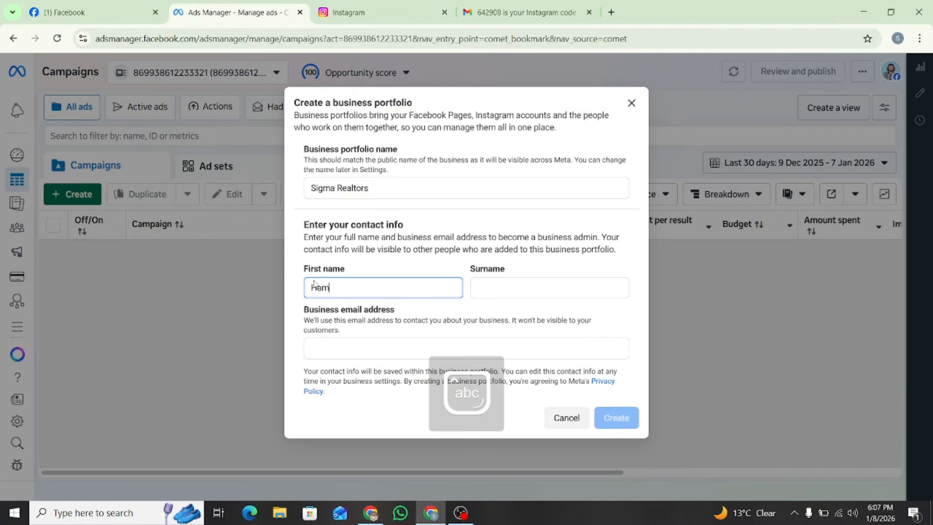
{"action": "key", "text": "BackSpace"}
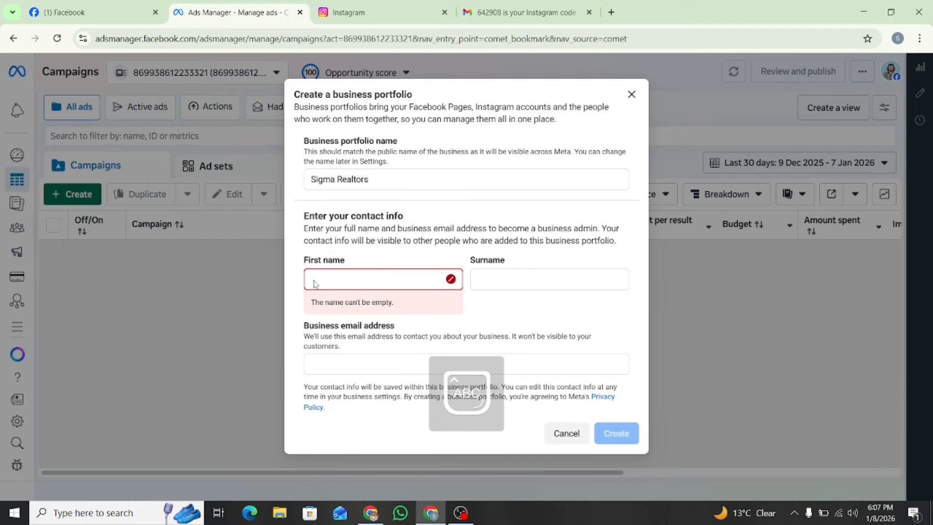
{"action": "type", "text": "Sigma"}
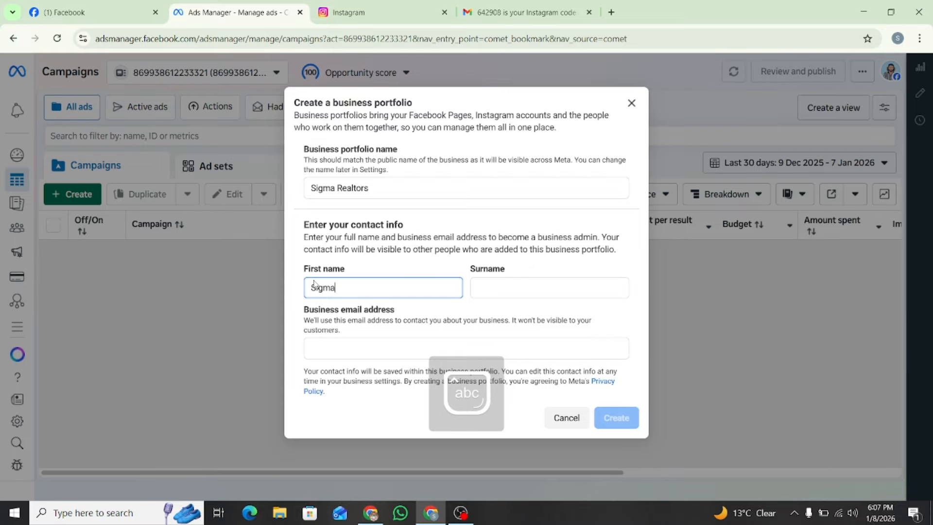
{"action": "left_click", "coordinate": [494, 288]}
{"action": "key", "text": "Caps_Lock"}
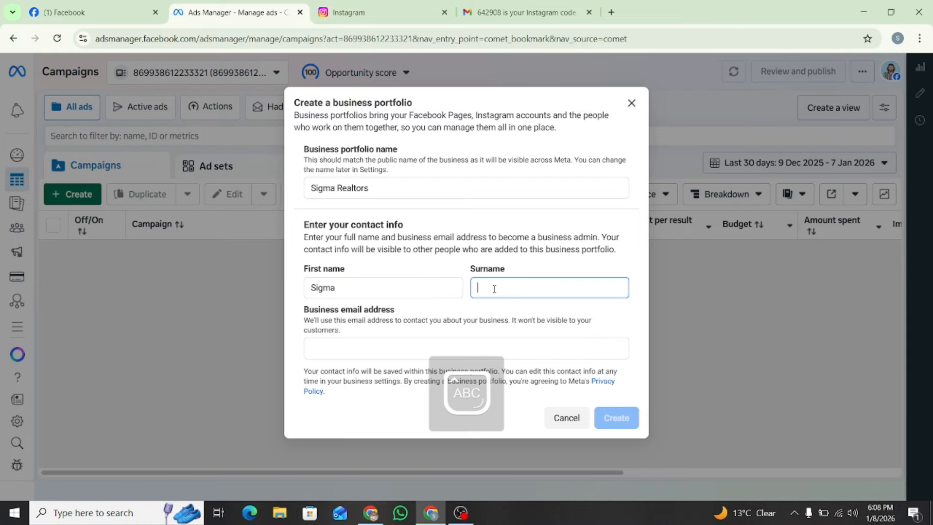
{"action": "type", "text": "R"}
{"action": "key", "text": "Caps_Lock"}
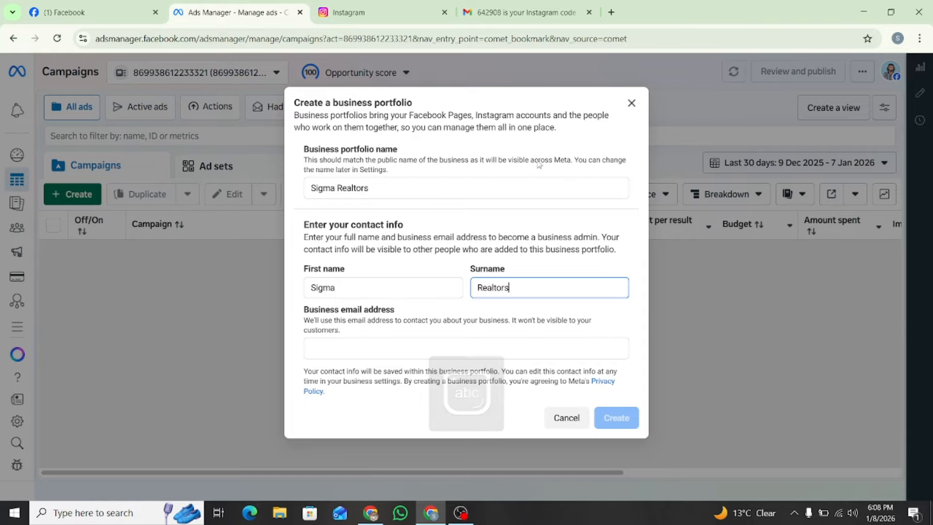
- Fill in the business email address with the previously copied address and create the business portfolio
{"action": "left_click", "coordinate": [383, 351]}
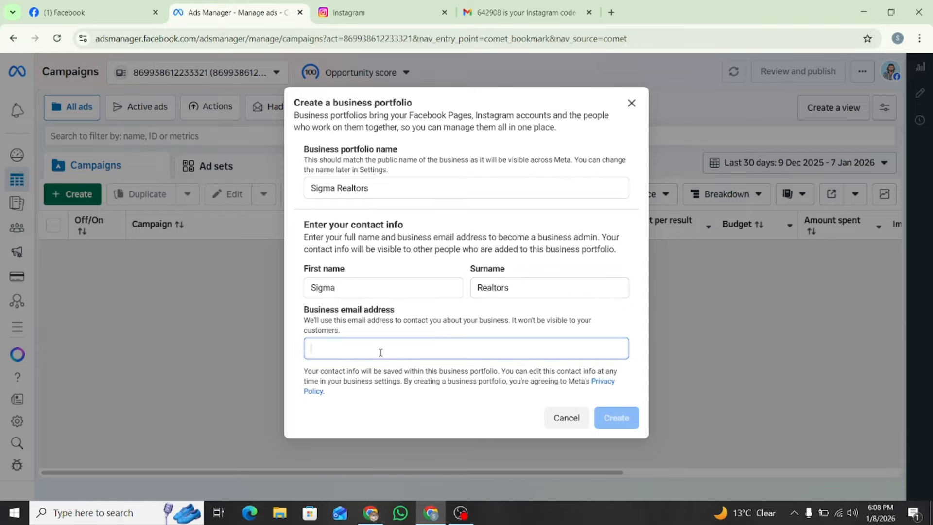
{"action": "left_click_drag", "start_coordinate": [381, 350], "coordinate": [295, 341]}
{"action": "key", "text": "super+v"}
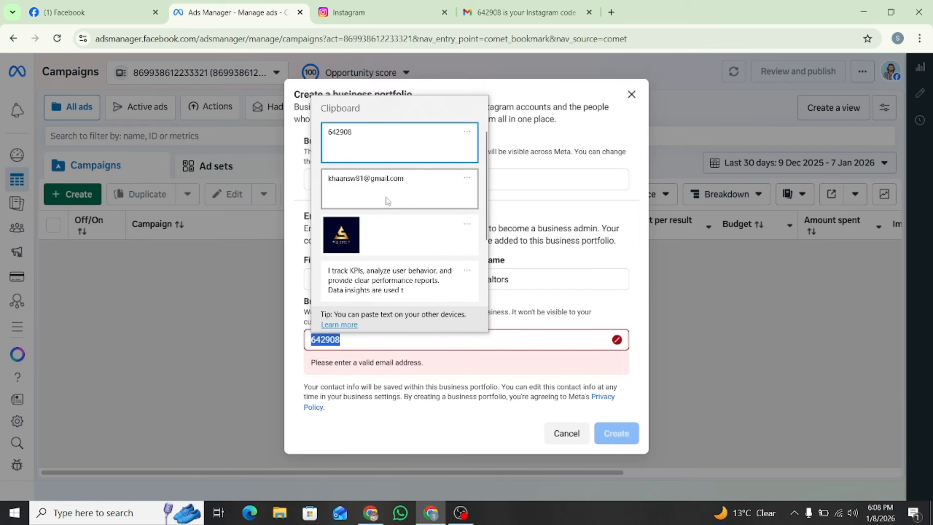
{"action": "left_click", "coordinate": [394, 187]}
{"action": "left_click", "coordinate": [603, 435]}
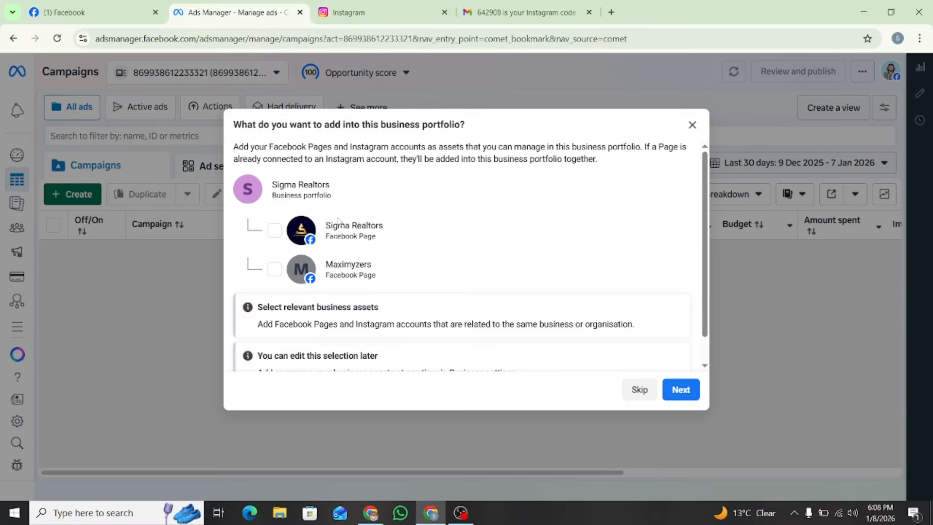
- Select the Sigma Realtors Facebook Page as the asset for the business portfolio and continue
{"action": "left_click", "coordinate": [275, 231]}
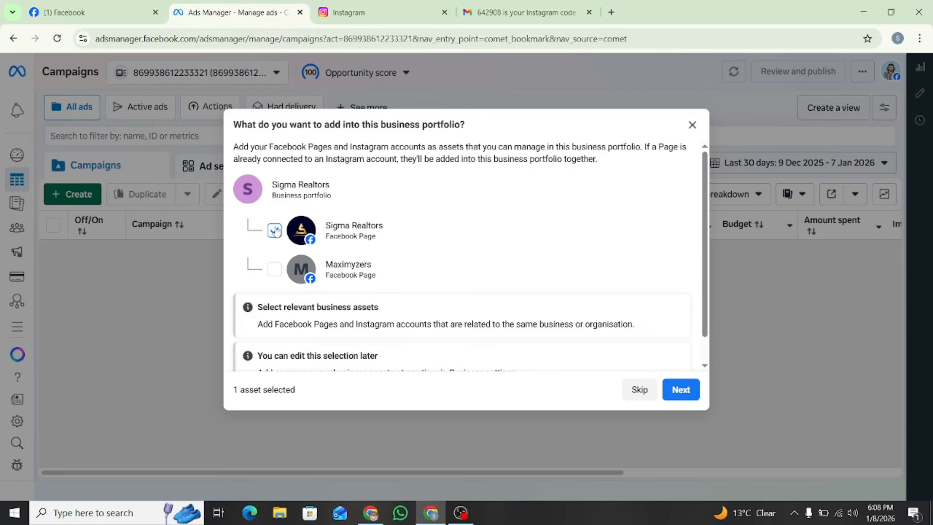
{"action": "scroll", "coordinate": [706, 340], "scroll_direction": "down", "scroll_amount": 2}
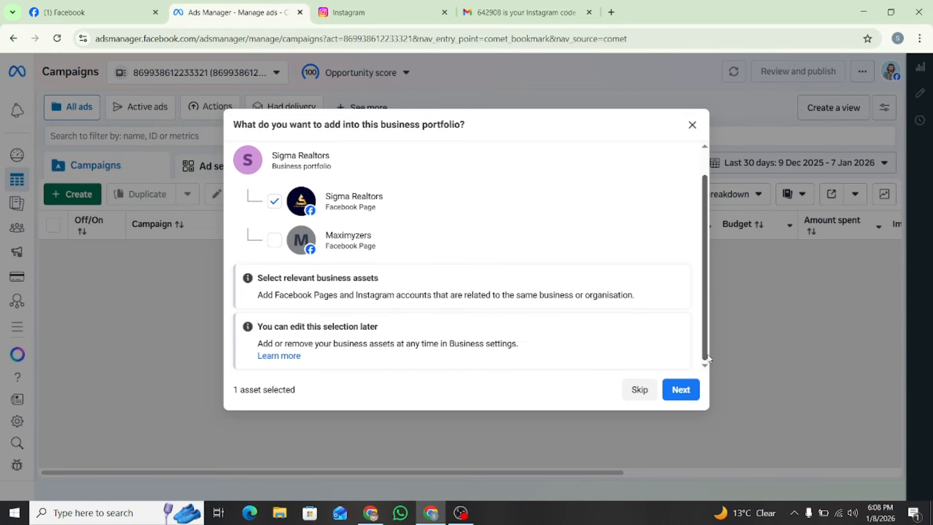
{"action": "left_click", "coordinate": [681, 389]}
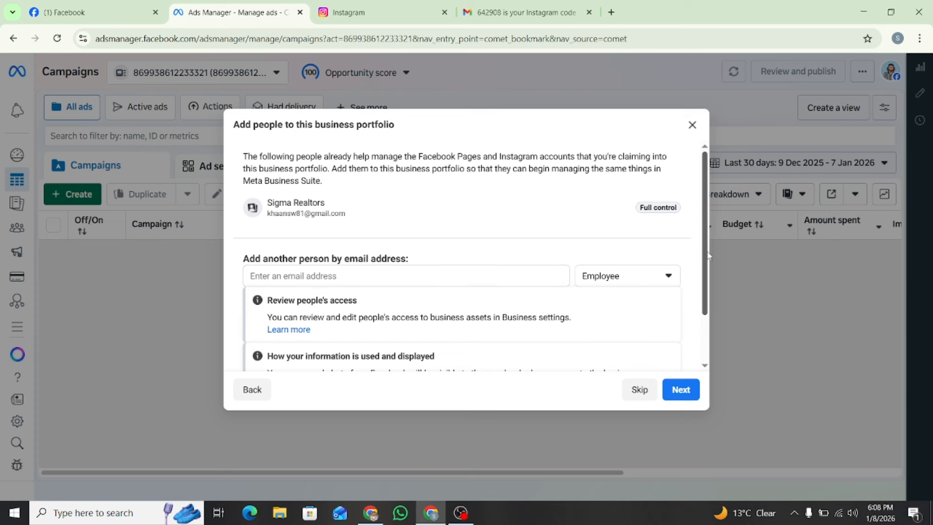
- Enter the additional person's email address for the business portfolio and give them Full control
{"action": "scroll", "coordinate": [685, 253], "scroll_direction": "down", "scroll_amount": 2}
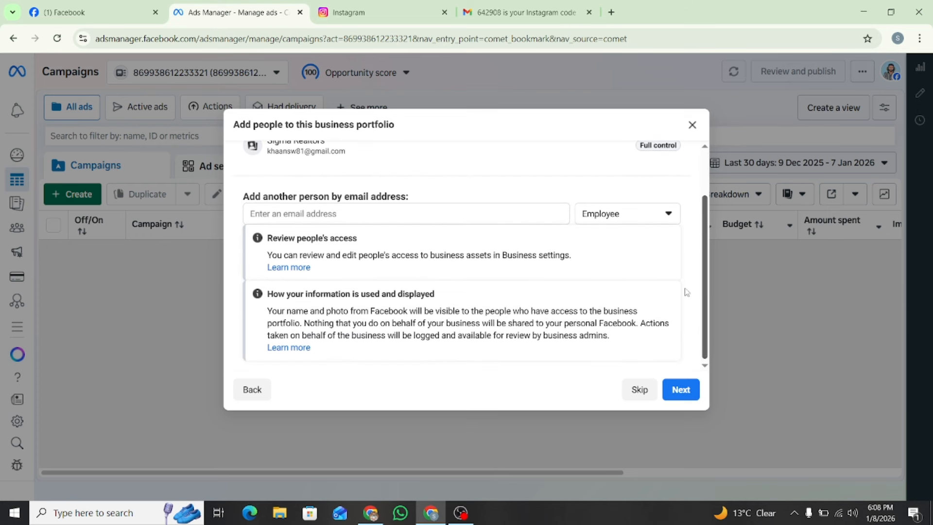
{"action": "left_click", "coordinate": [465, 212]}
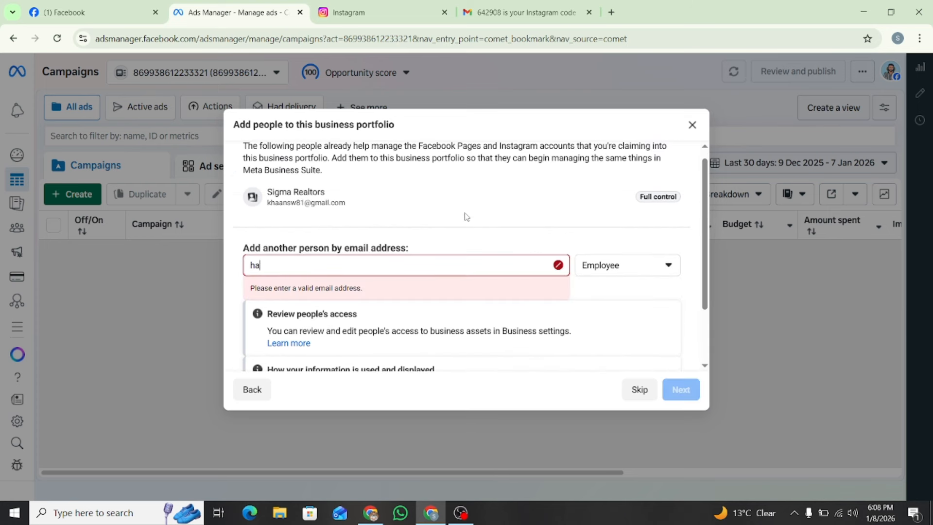
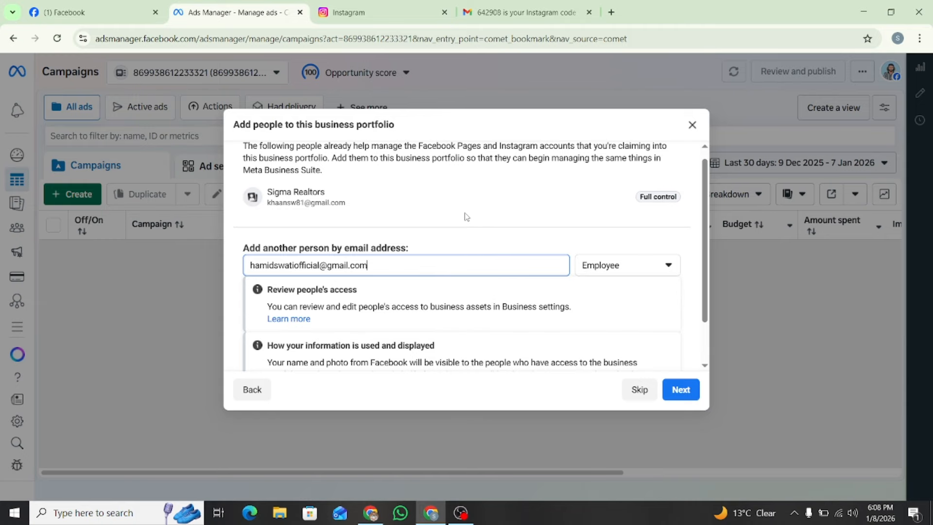
{"action": "left_click", "coordinate": [602, 267]}
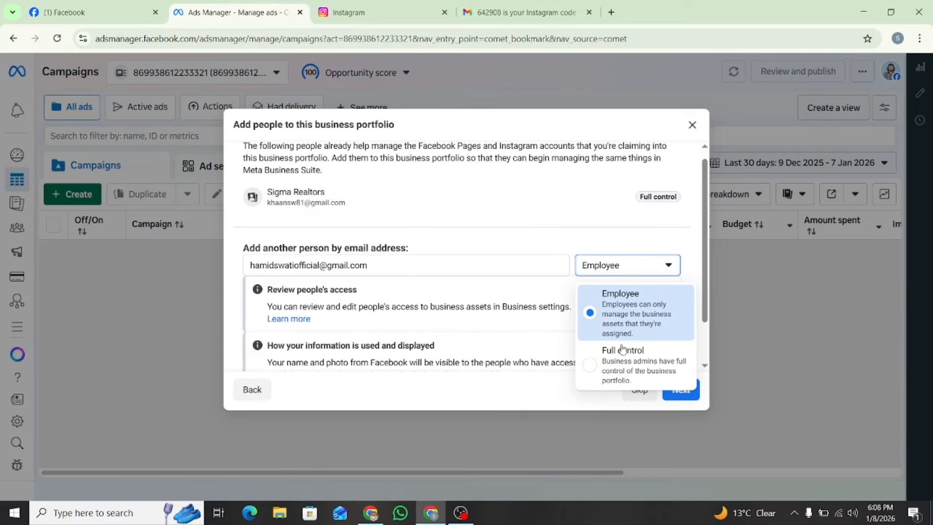
{"action": "left_click", "coordinate": [622, 347]}
- Continue to the business portfolio summary and confirm its details
{"action": "scroll", "coordinate": [710, 300], "scroll_direction": "down", "scroll_amount": 1}
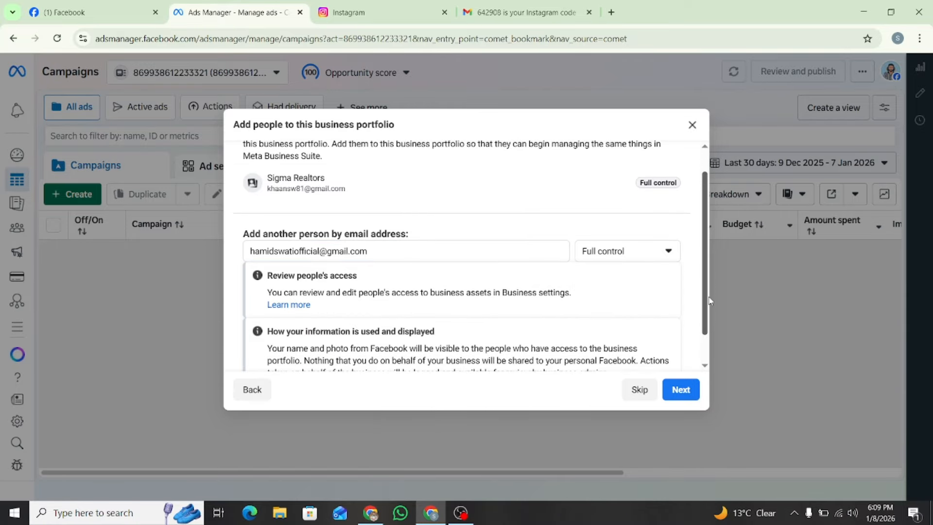
{"action": "scroll", "coordinate": [709, 300], "scroll_direction": "down", "scroll_amount": 1}
{"action": "left_click", "coordinate": [694, 389]}
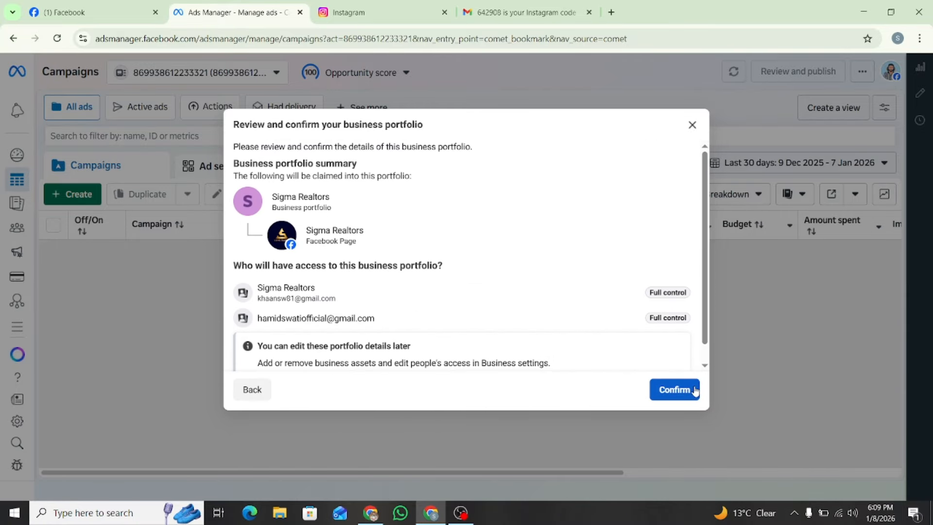
{"action": "scroll", "coordinate": [682, 372], "scroll_direction": "down", "scroll_amount": 1}
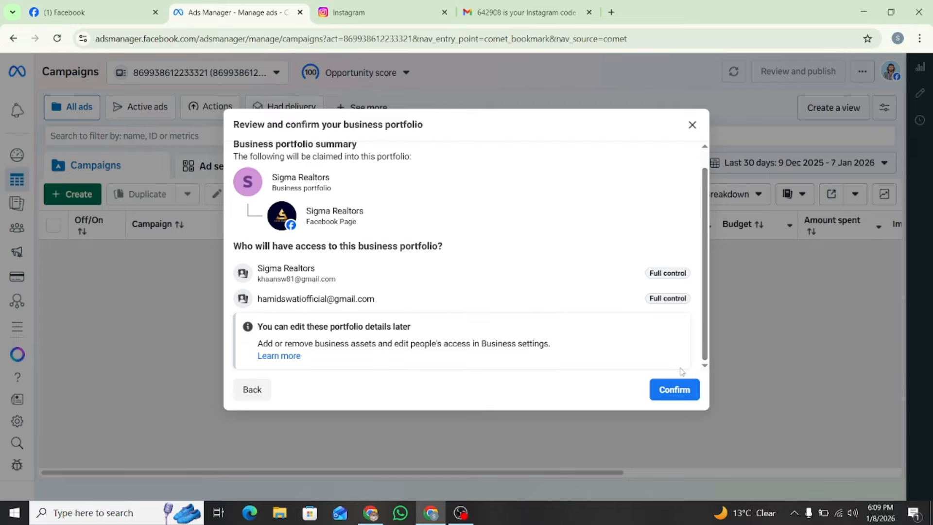
{"action": "left_click", "coordinate": [681, 390]}
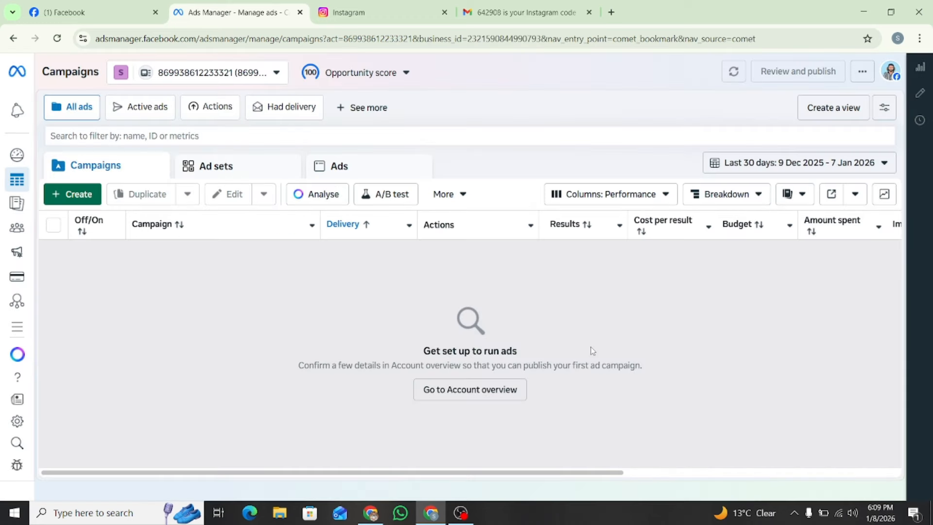
- Open the Sigma Realtors portfolio settings from the ad account selector and allow the site's notifications
{"action": "left_click", "coordinate": [209, 73]}
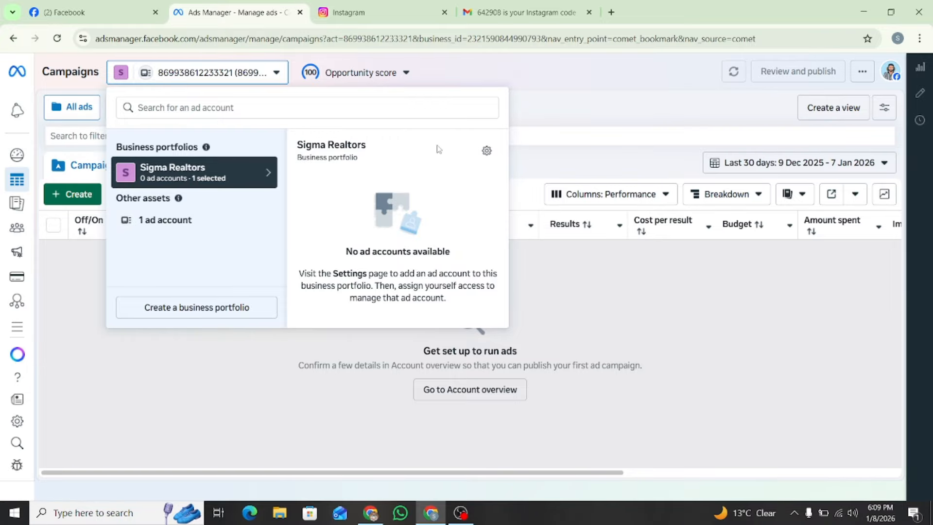
{"action": "left_click", "coordinate": [486, 151]}
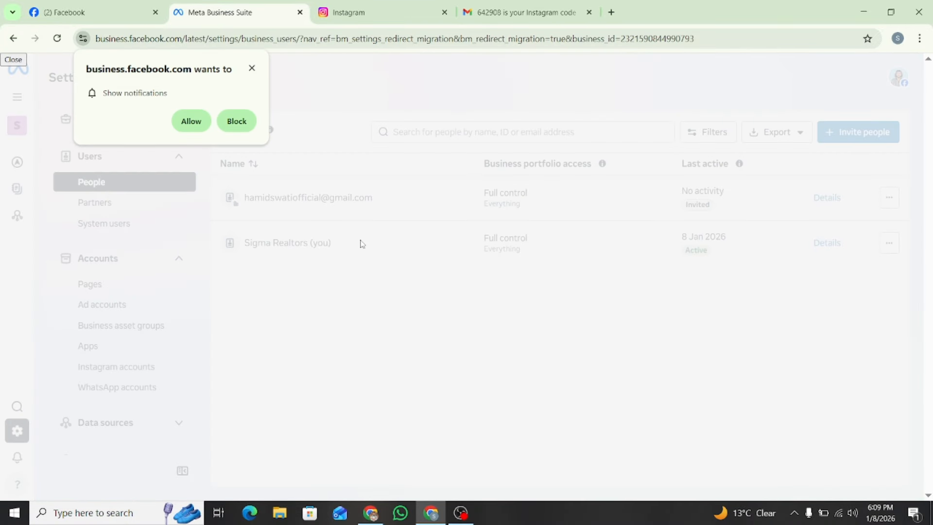
{"action": "left_click", "coordinate": [192, 122]}
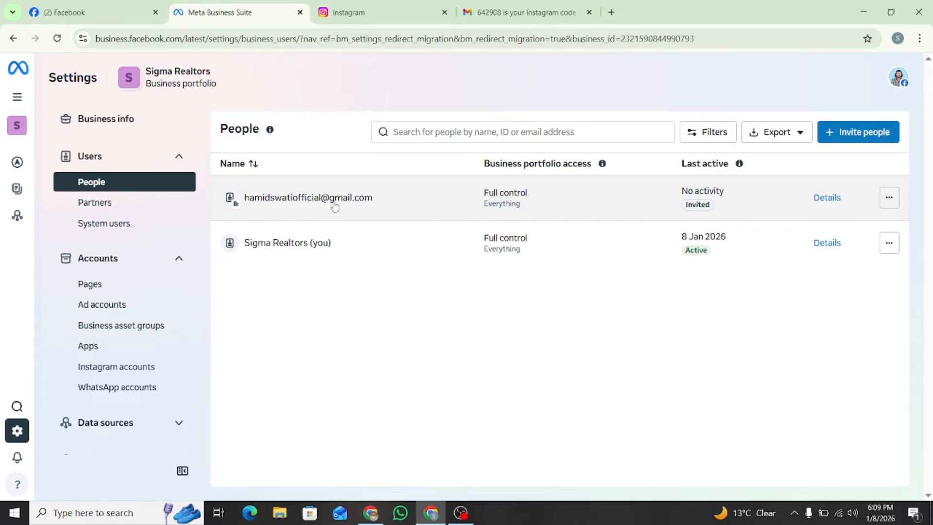
- Review the portfolio's Partners, System users and Pages settings, including the options for adding a Facebook Page
{"action": "left_click", "coordinate": [120, 212]}
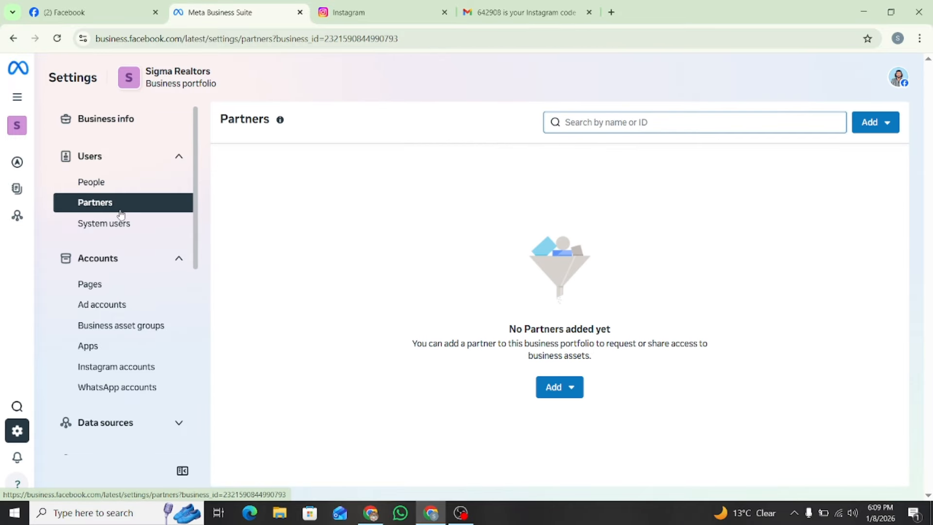
{"action": "left_click", "coordinate": [131, 223]}
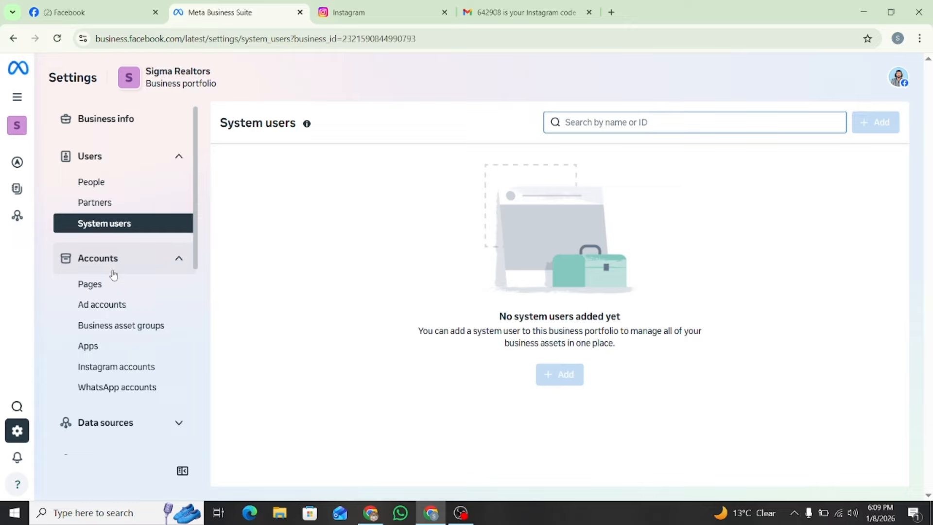
{"action": "left_click", "coordinate": [118, 293]}
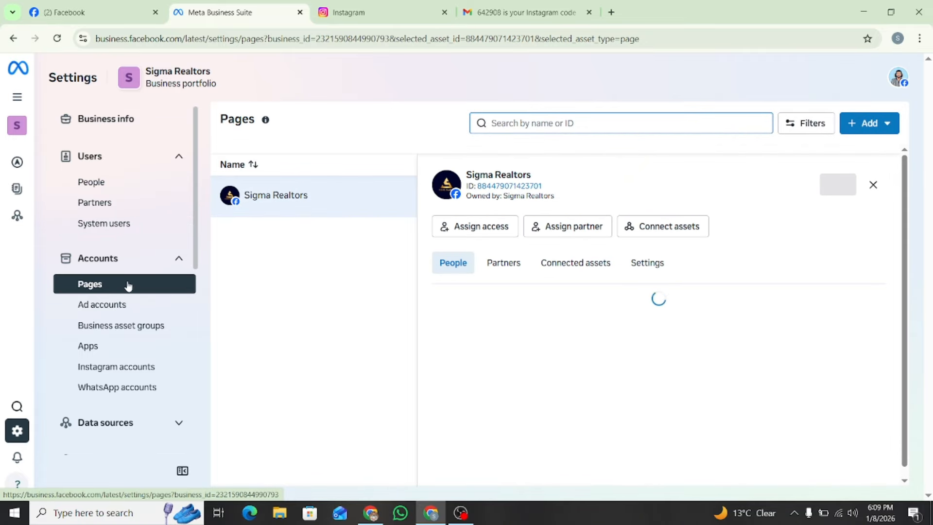
{"action": "left_click", "coordinate": [861, 133]}
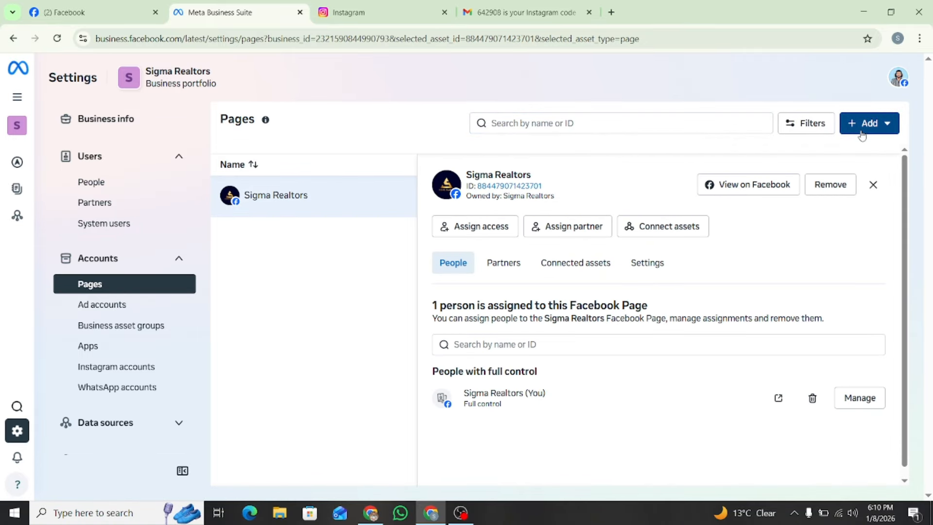
{"action": "left_click", "coordinate": [862, 135]}
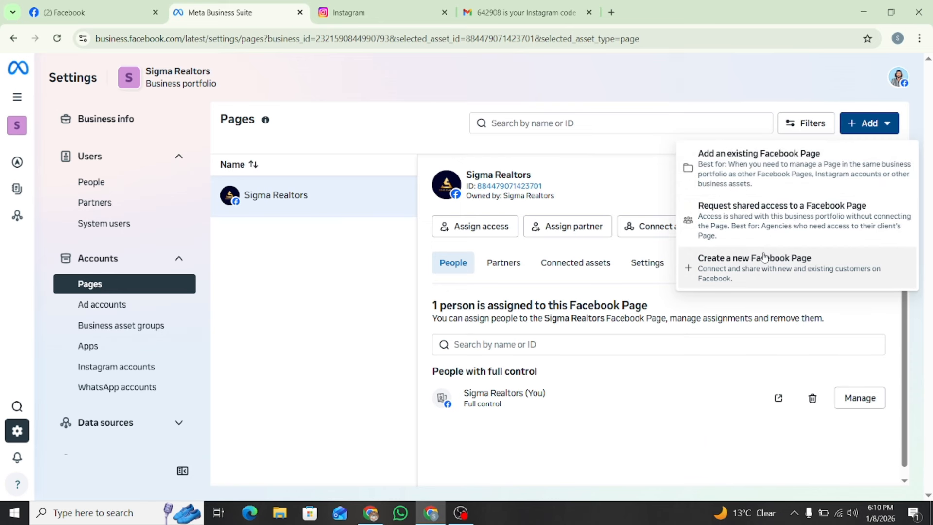
{"action": "left_click", "coordinate": [396, 322]}
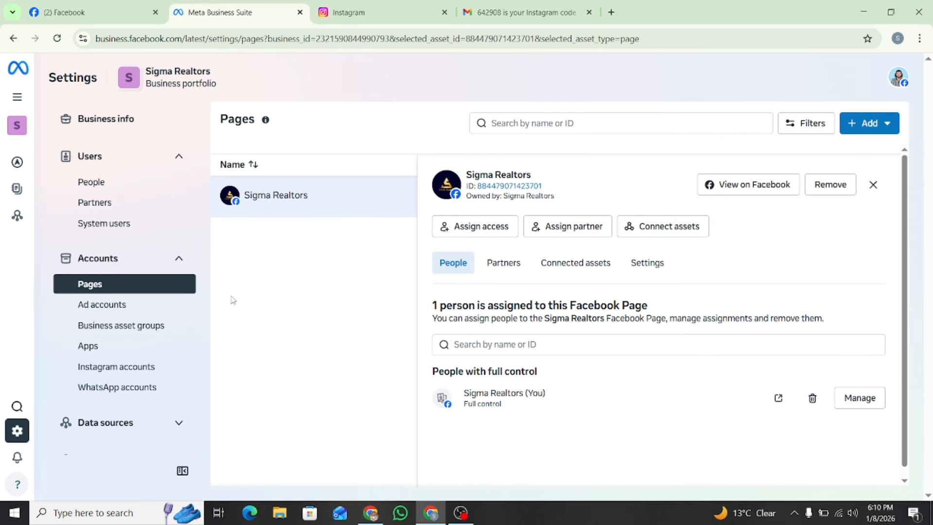
- Start a new ad account in the portfolio and name it Sigma Realtors Ad Account
{"action": "left_click", "coordinate": [132, 305]}
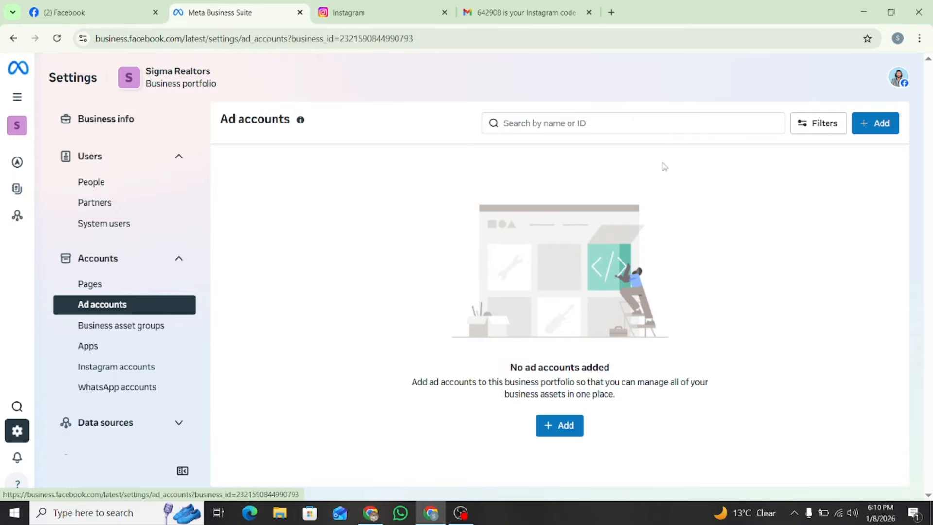
{"action": "left_click", "coordinate": [881, 124]}
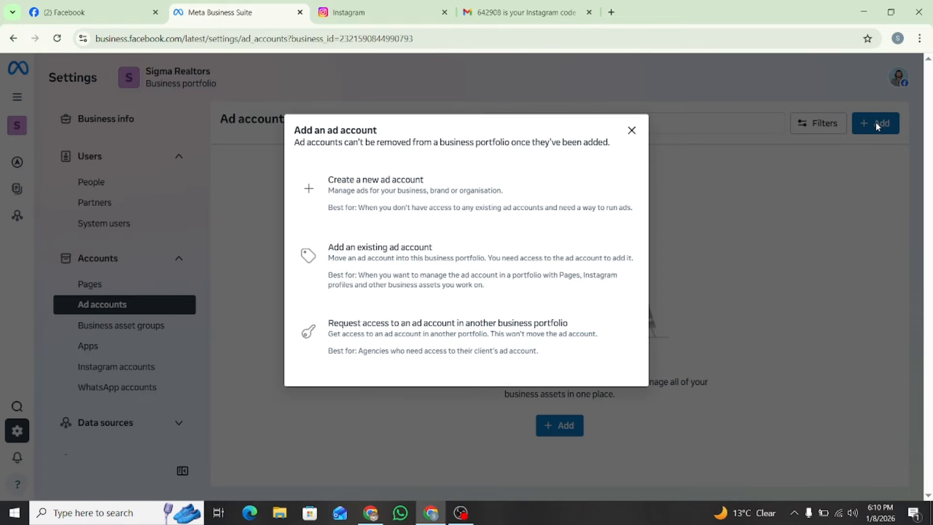
{"action": "left_click", "coordinate": [384, 193]}
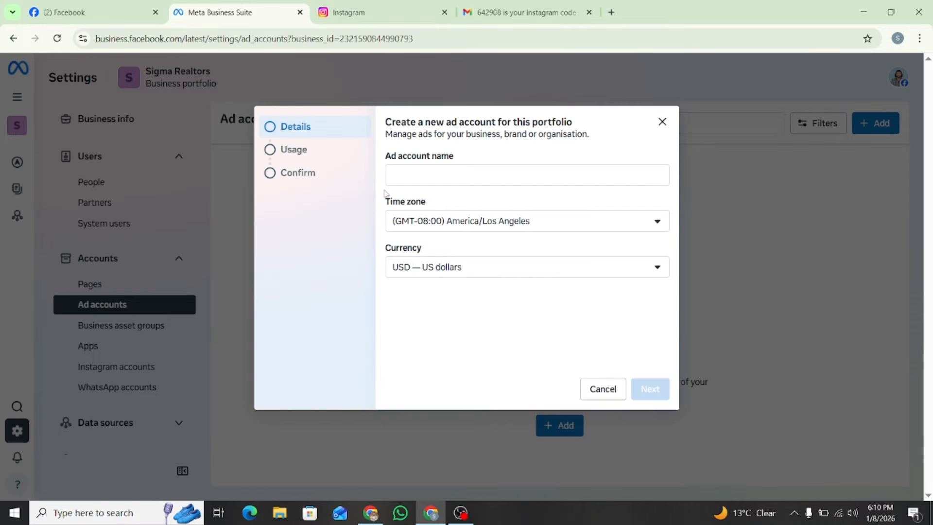
{"action": "left_click", "coordinate": [421, 176]}
{"action": "key", "text": "Caps_Lock"}
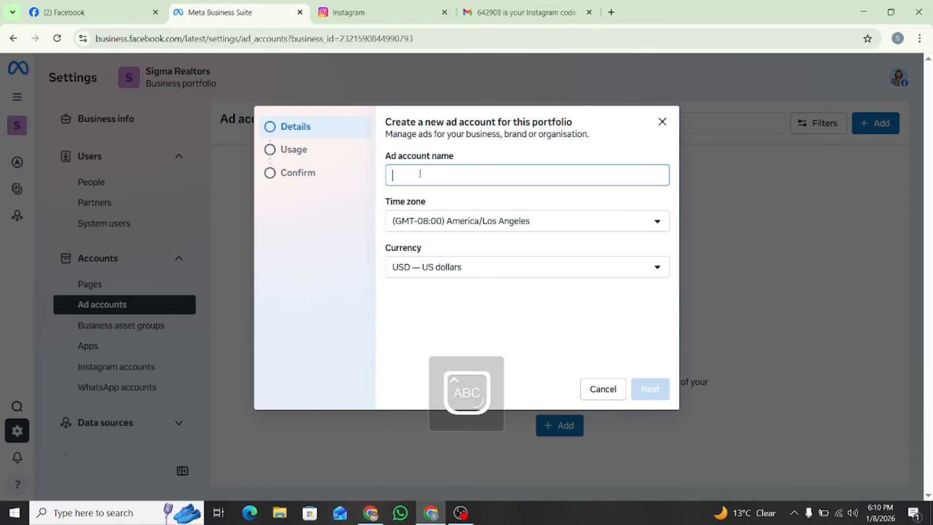
{"action": "type", "text": "Sigm"}
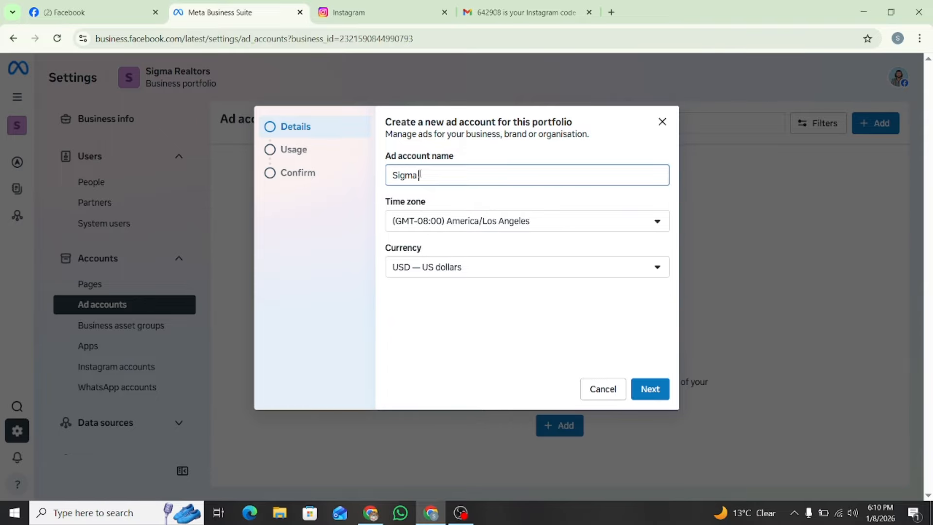
{"action": "type", "text": "a"}
{"action": "key", "text": "Caps_Lock"}
{"action": "type", "text": "R"}
{"action": "key", "text": "Caps_Lock"}
{"action": "type", "text": "ea"}
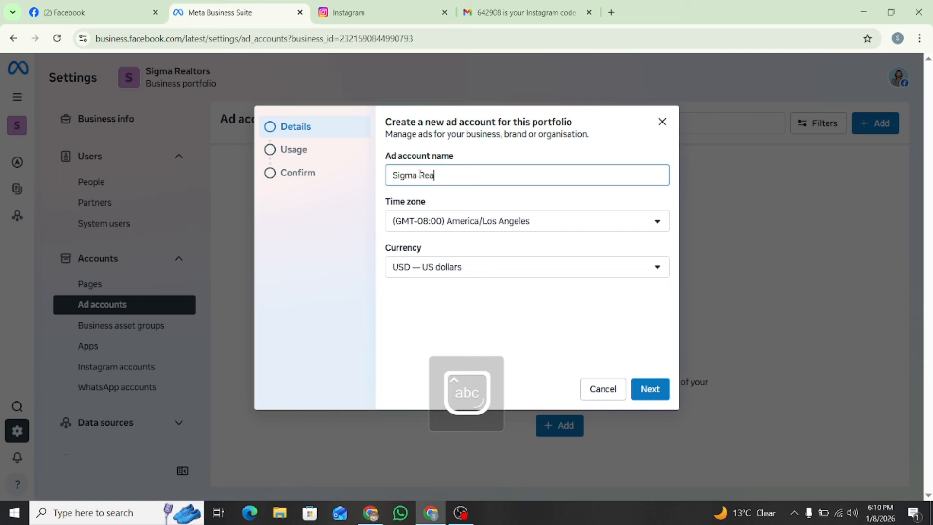
{"action": "type", "text": "ltors"}
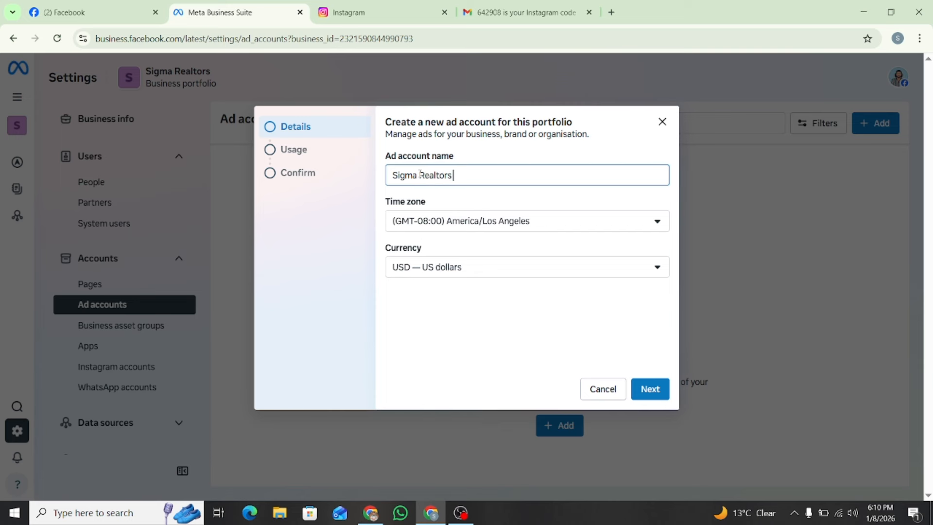
{"action": "key", "text": "Caps_Lock"}
{"action": "type", "text": "A"}
{"action": "key", "text": "Caps_Lock"}
{"action": "type", "text": "d"}
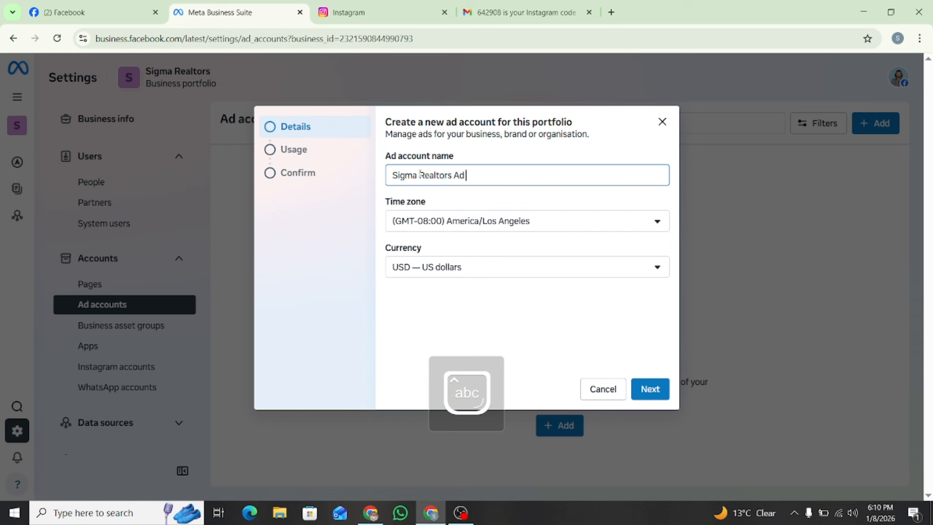
{"action": "type", "text": " Account"}
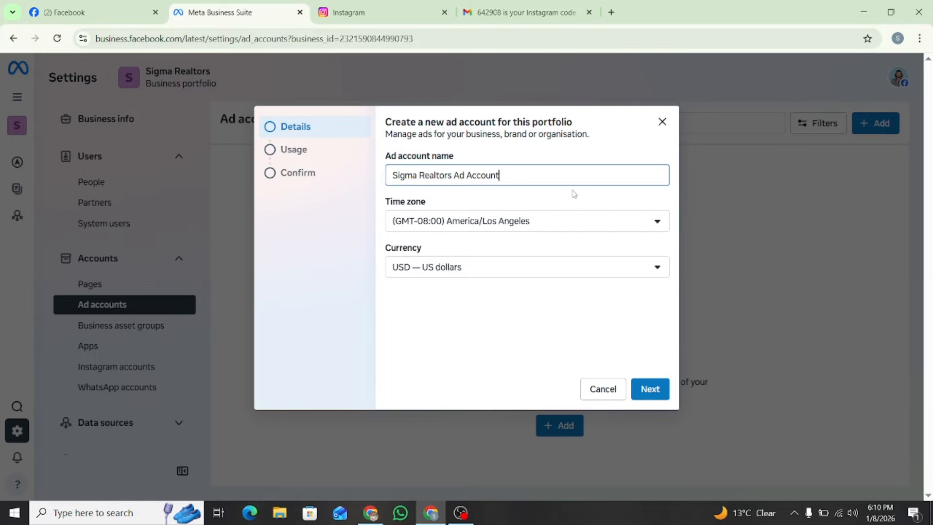
- Set the ad account's time zone to (GMT+05:00) Asia/Karachi and its currency to PKR — Pakistani Rupee
{"action": "left_click", "coordinate": [569, 223]}
{"action": "type", "text": "k"}
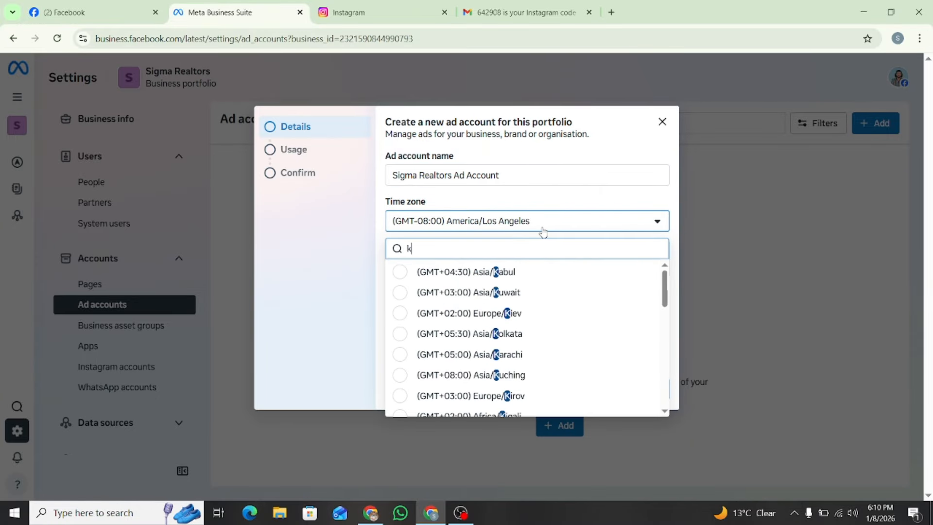
{"action": "type", "text": "a"}
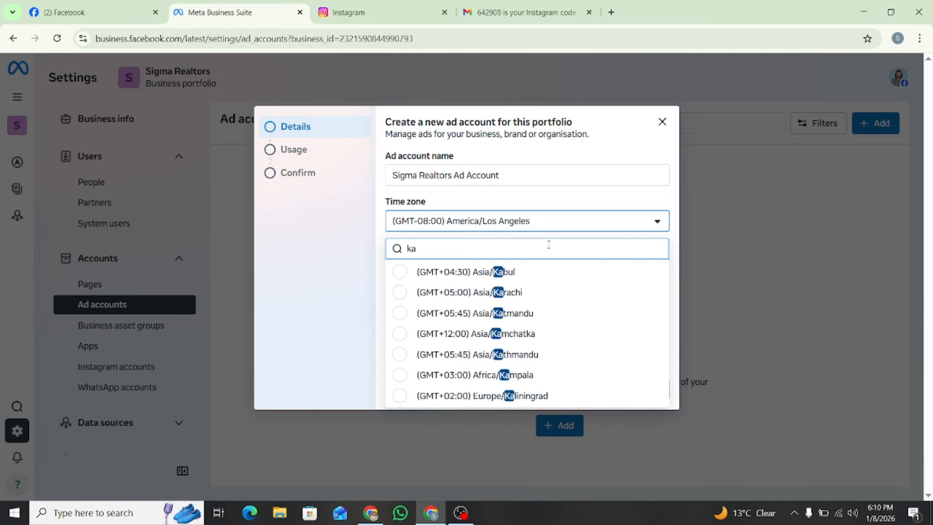
{"action": "left_click", "coordinate": [486, 266]}
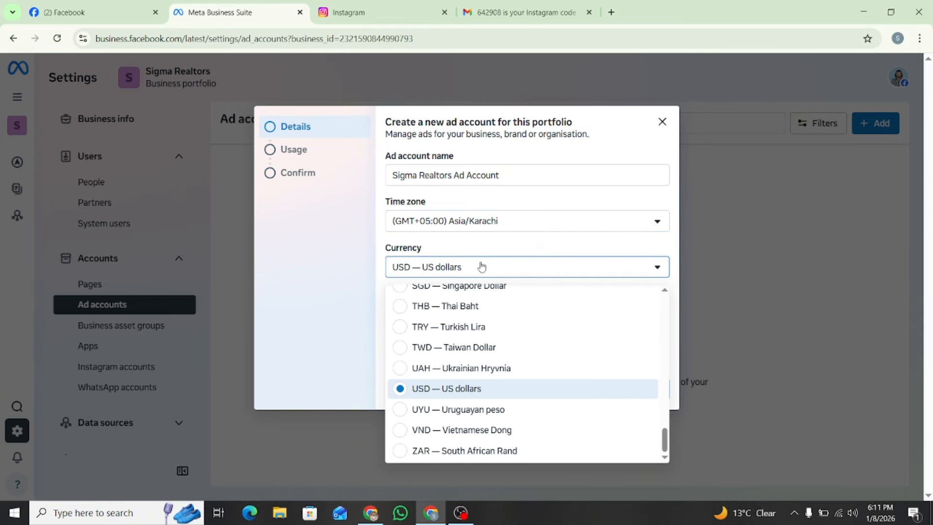
{"action": "key", "text": "p"}
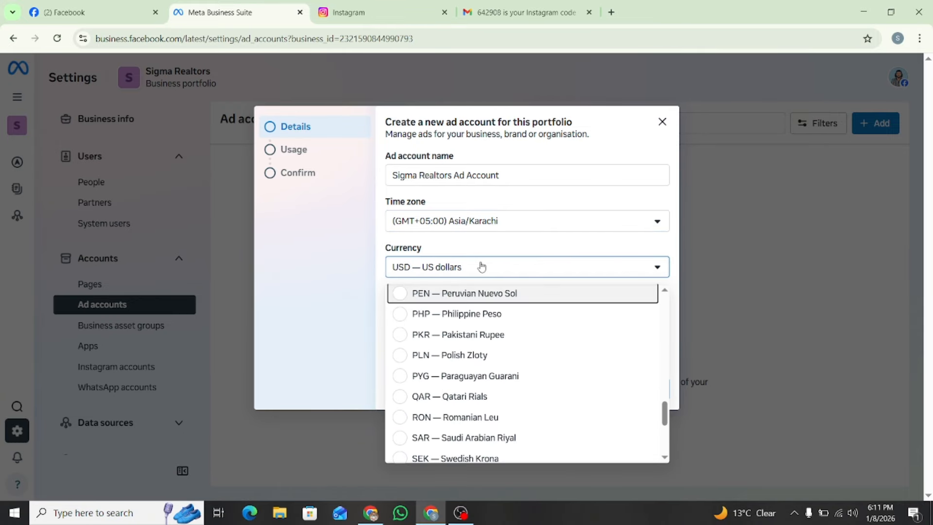
{"action": "left_click", "coordinate": [486, 334]}
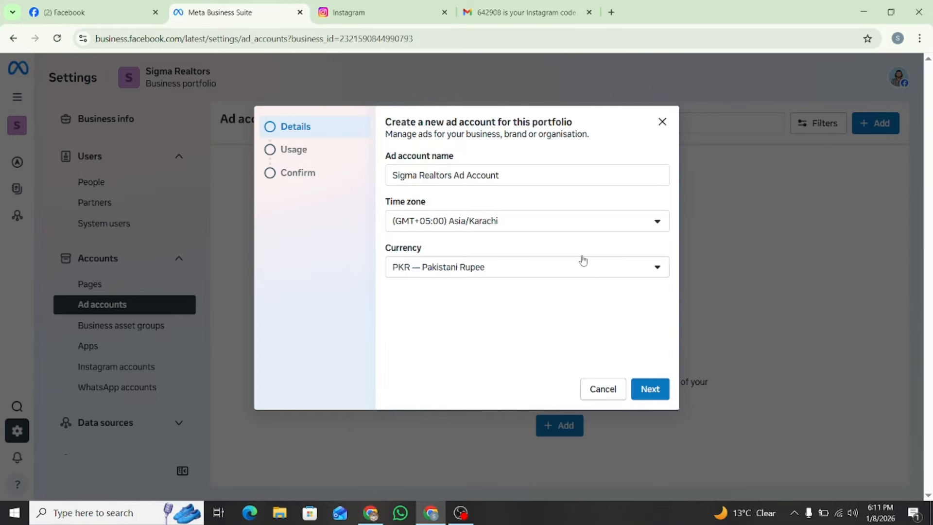
- Assign the ad account's usage to My business, agree to the Meta commercial terms and advertising policies, and create the account
{"action": "left_click", "coordinate": [659, 391]}
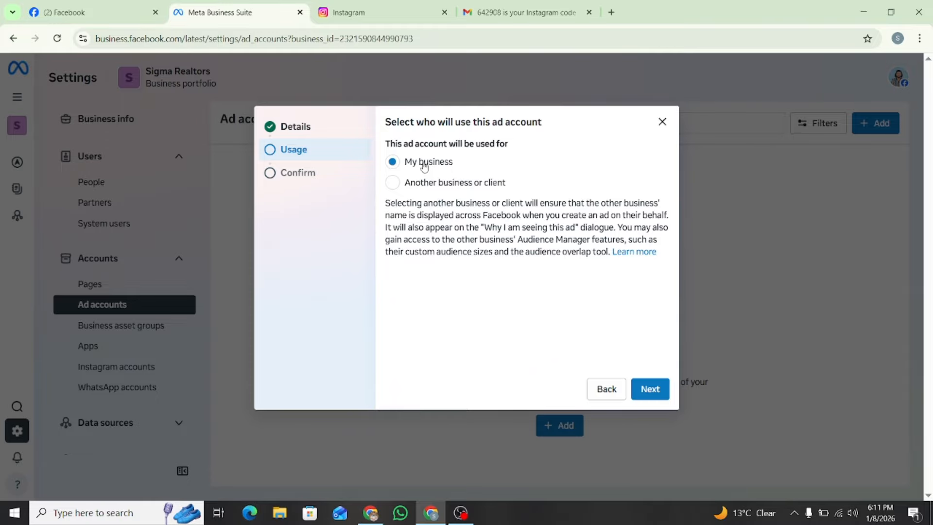
{"action": "left_click", "coordinate": [653, 389]}
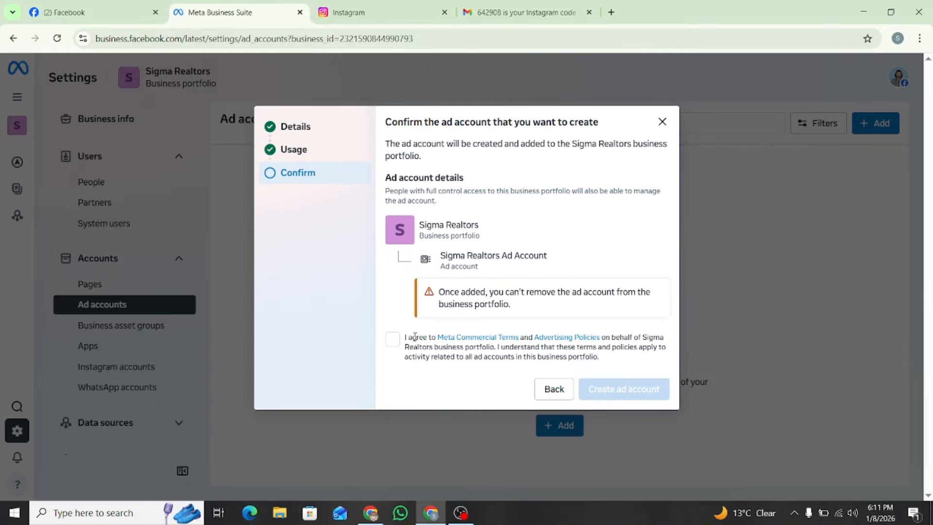
{"action": "left_click", "coordinate": [393, 340]}
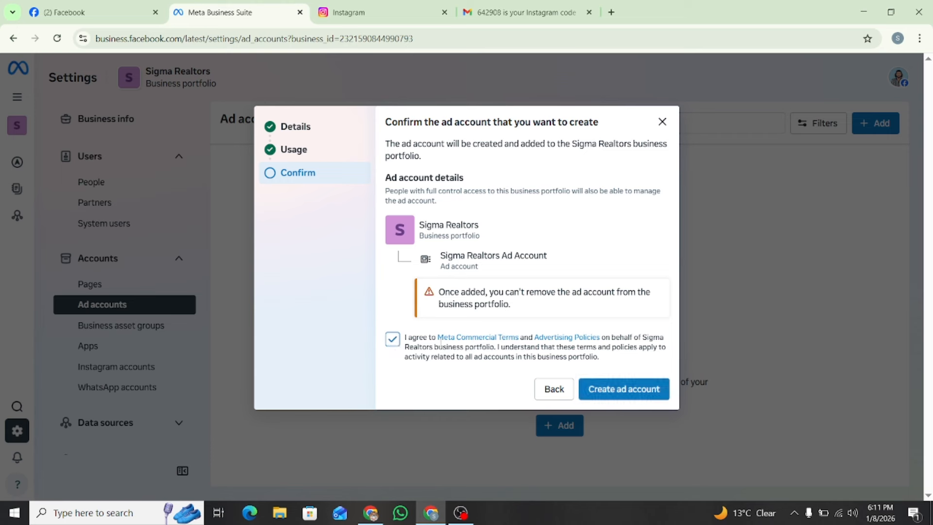
{"action": "left_click", "coordinate": [624, 397]}
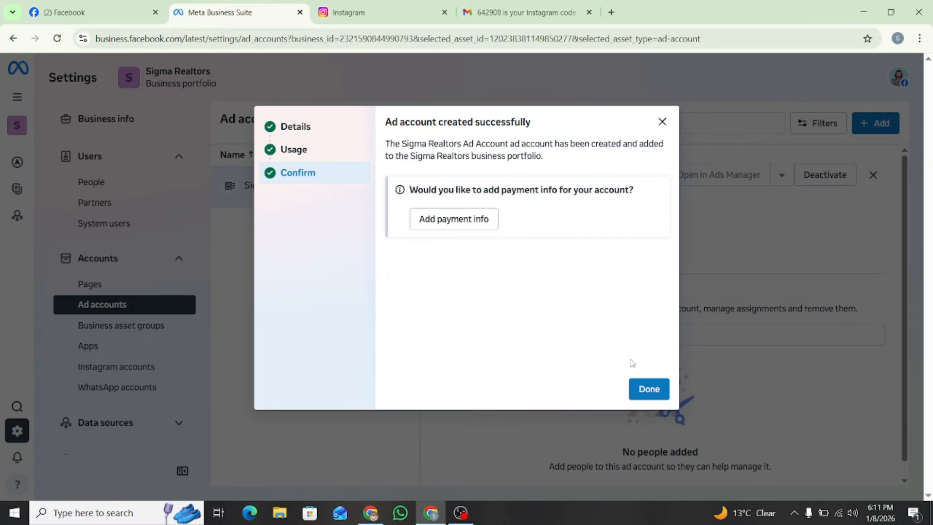
- Begin adding payment info with Pakistan, Pakistani Rupee and the Karachi time zone, and continue to the debit or credit card form
{"action": "left_click", "coordinate": [491, 224]}
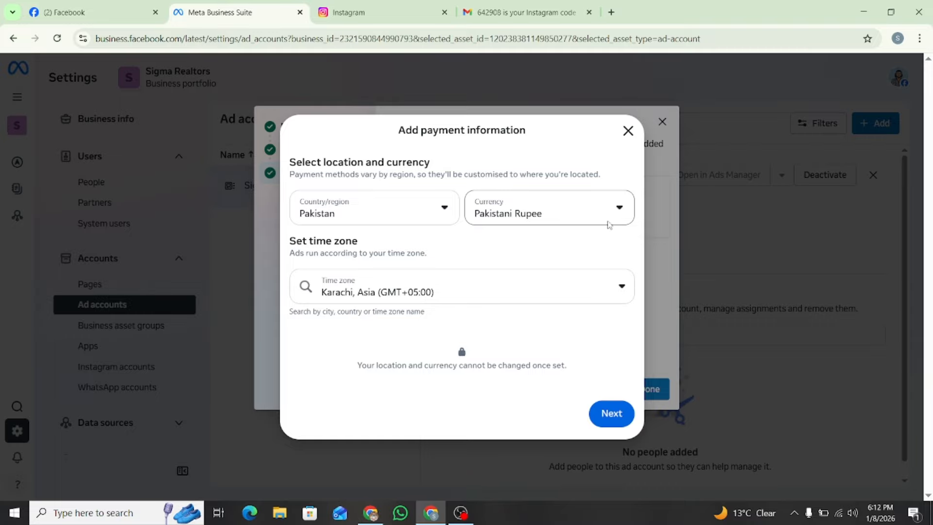
{"action": "left_click", "coordinate": [612, 413]}
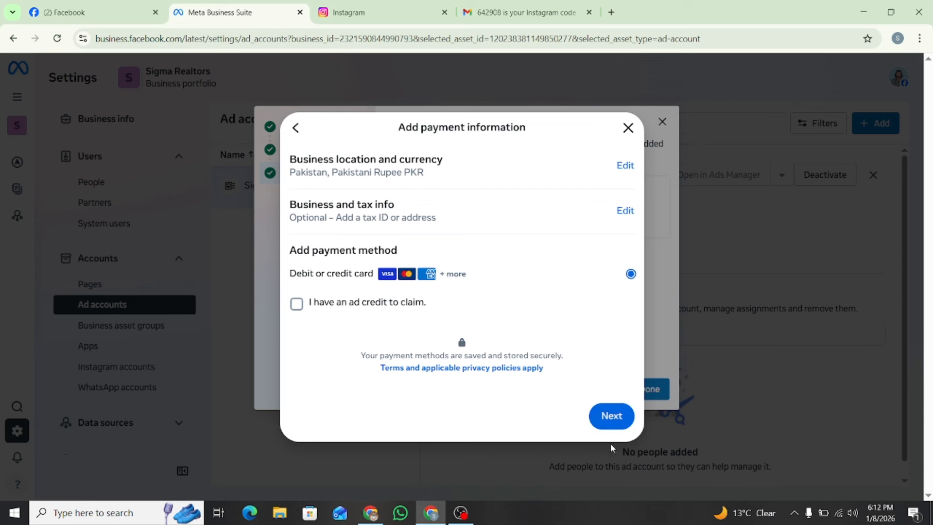
{"action": "left_click", "coordinate": [612, 419]}
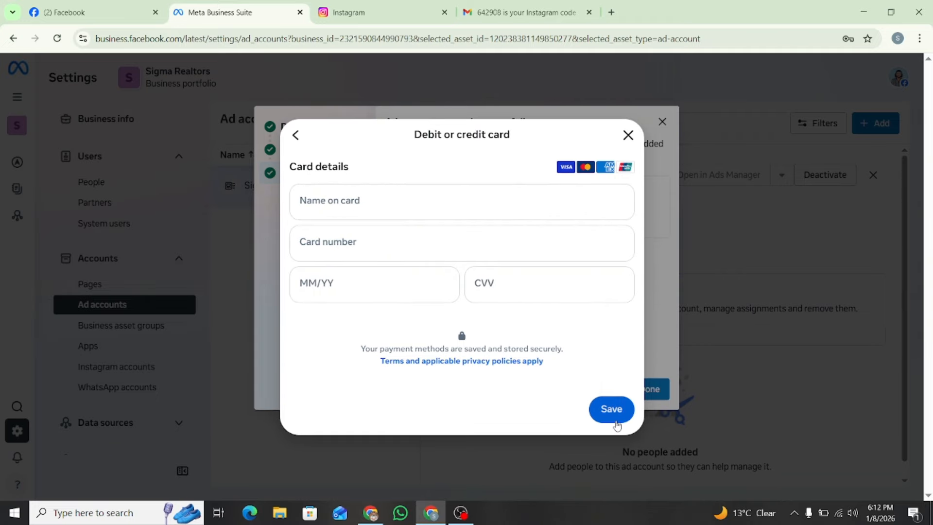
- Fill in the saved card's name, number, expiry date and CVV, close the form without saving, and decline autofill verification
{"action": "left_click", "coordinate": [488, 204]}
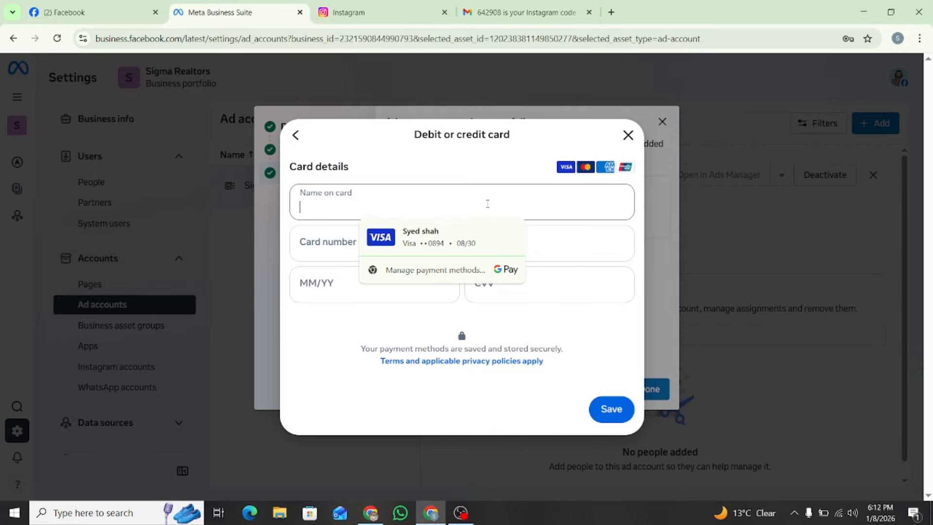
{"action": "left_click", "coordinate": [441, 248]}
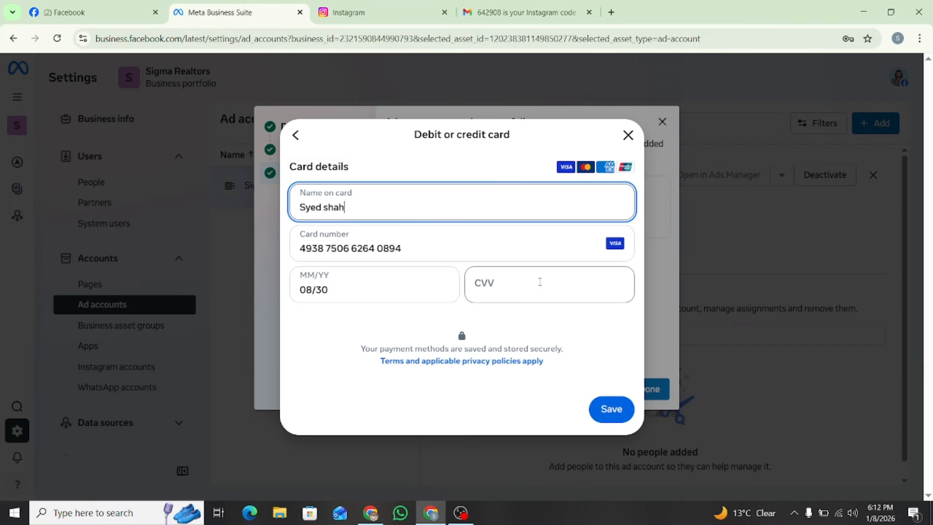
{"action": "left_click", "coordinate": [540, 277]}
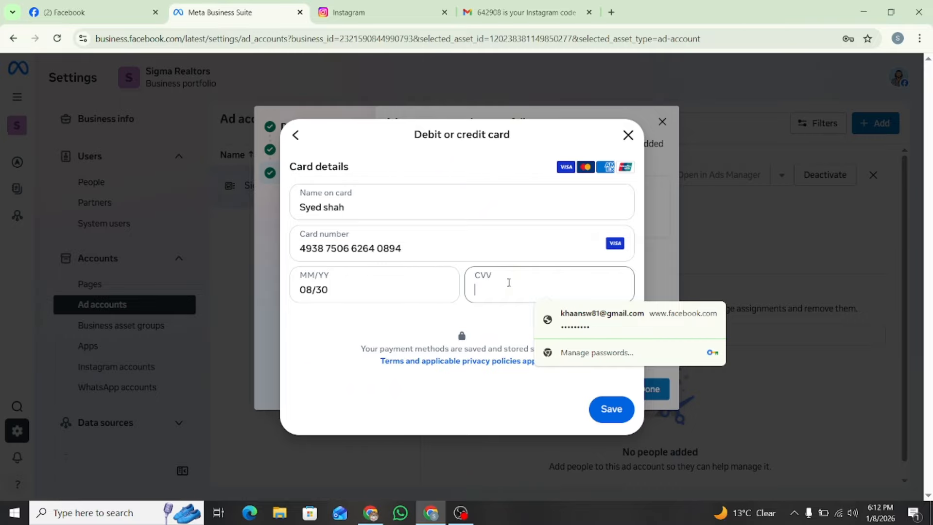
{"action": "type", "text": "12"}
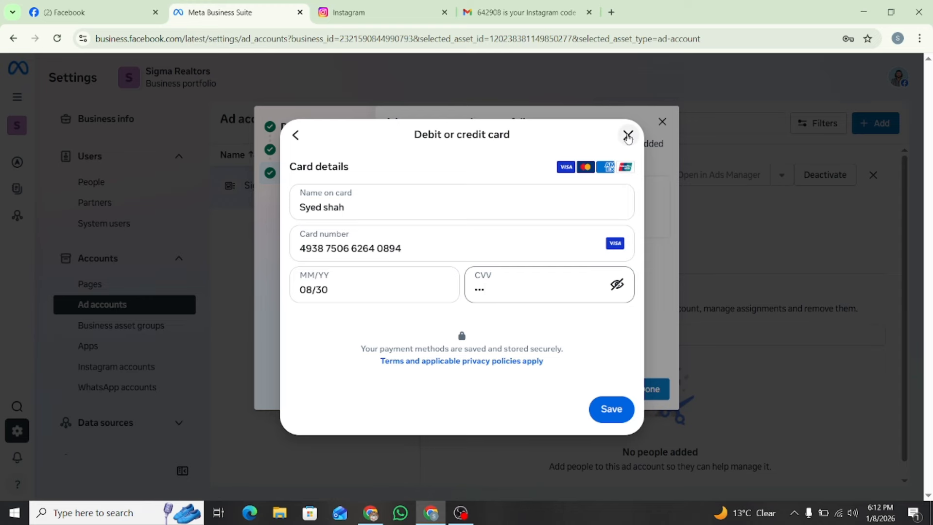
{"action": "left_click", "coordinate": [628, 135]}
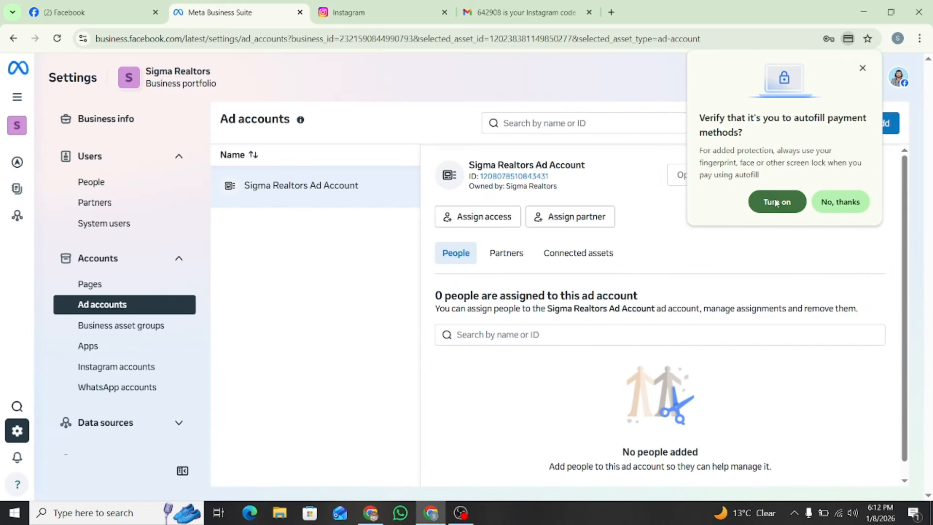
{"action": "left_click", "coordinate": [834, 212]}
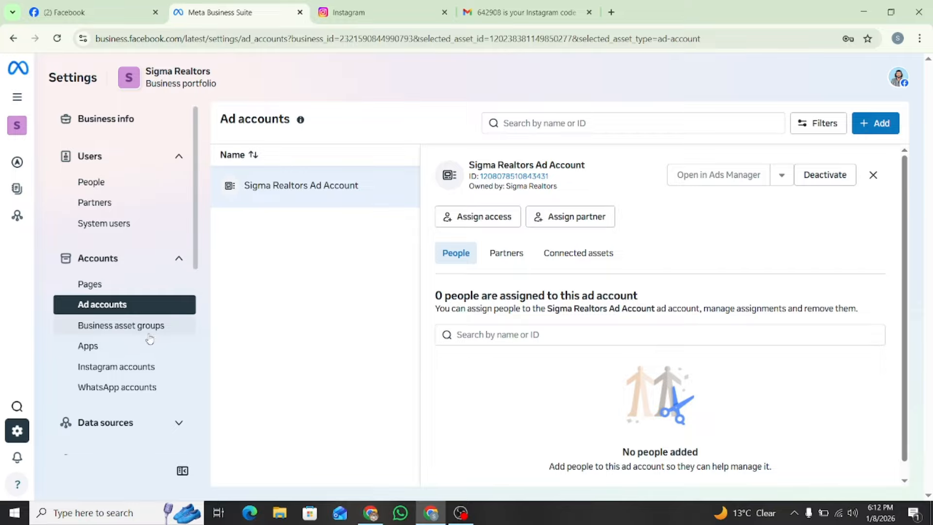
- Claim the sigmarealtors.pk Instagram account for the portfolio, agreeing to the terms and authorising the login with that account
{"action": "left_click", "coordinate": [128, 370]}
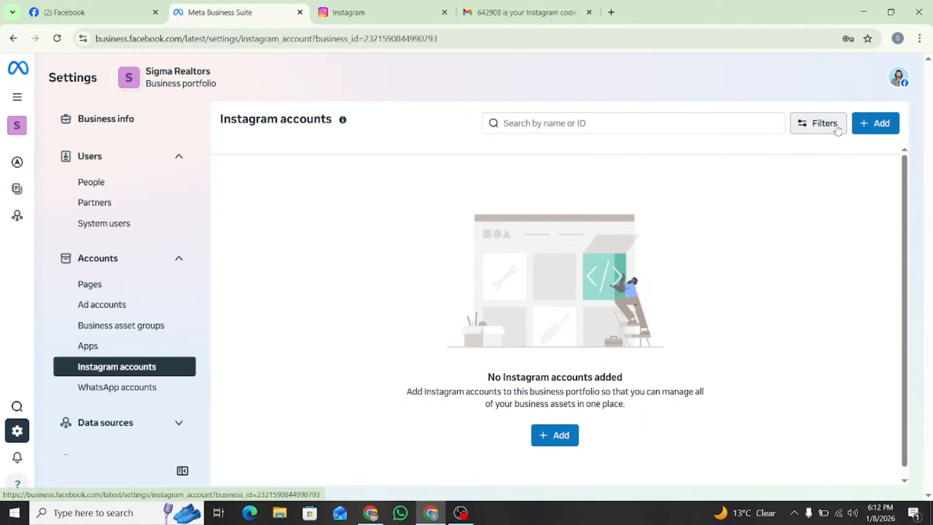
{"action": "left_click", "coordinate": [868, 129]}
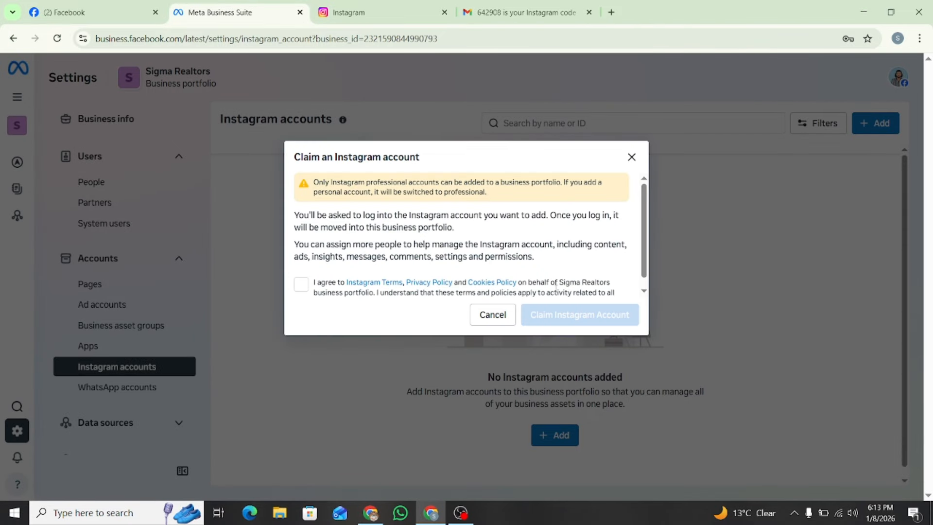
{"action": "left_click", "coordinate": [301, 284]}
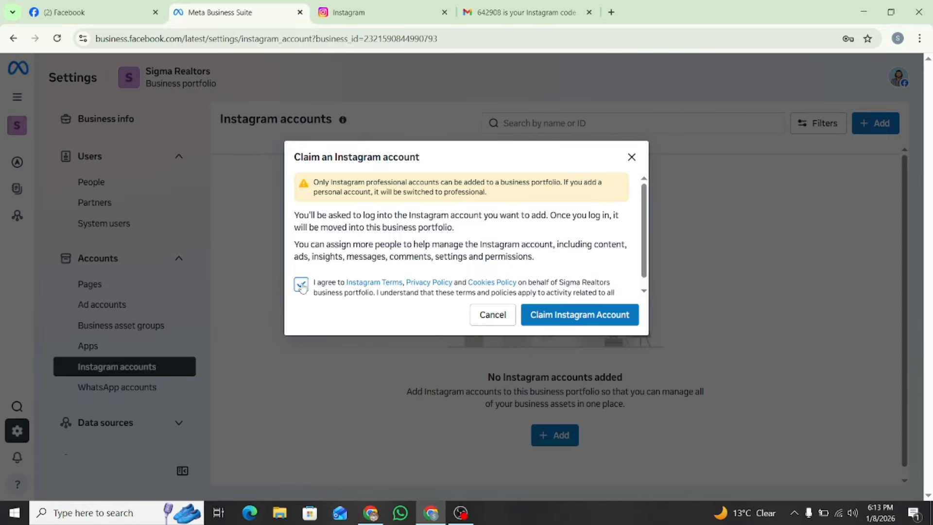
{"action": "left_click", "coordinate": [594, 322]}
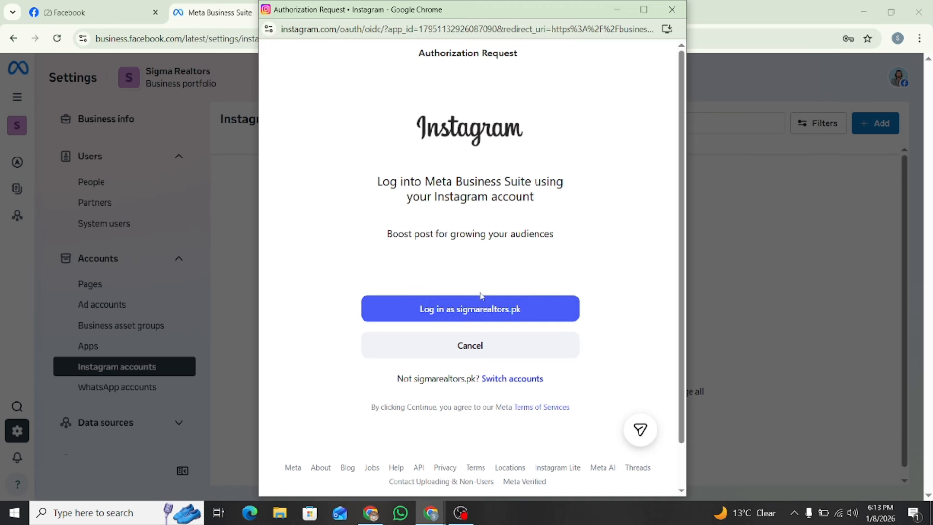
{"action": "left_click", "coordinate": [491, 320]}
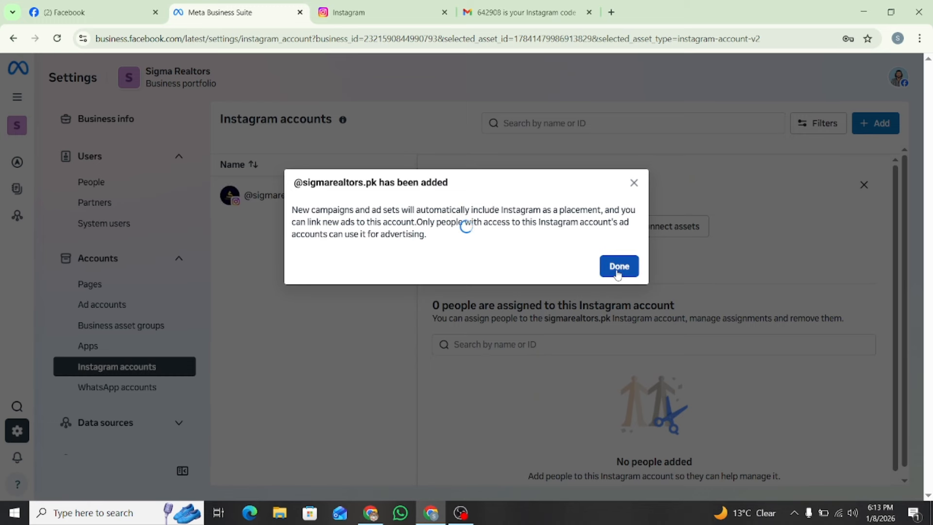
{"action": "left_click", "coordinate": [619, 266]}
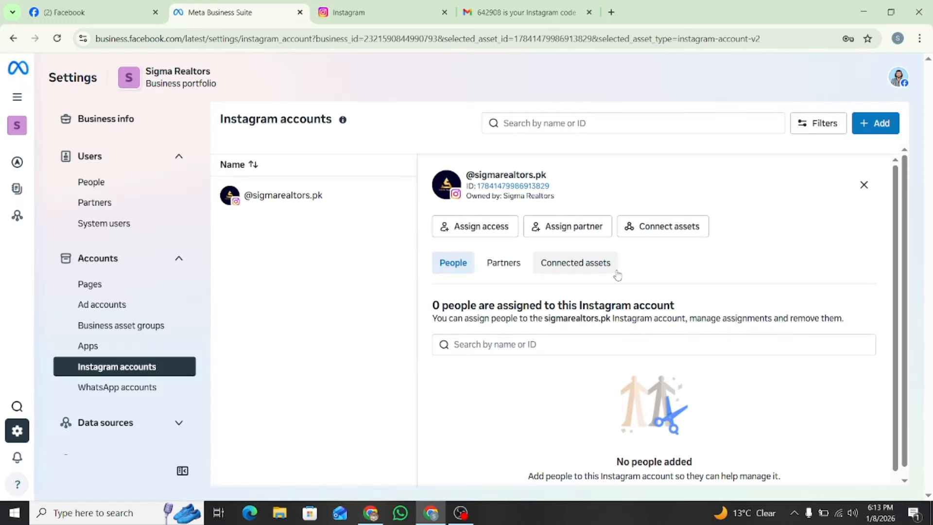
- Assign both listed people to the sigmarealtors.pk Instagram account with full control over everything, and finish the assignment
{"action": "left_click", "coordinate": [511, 232]}
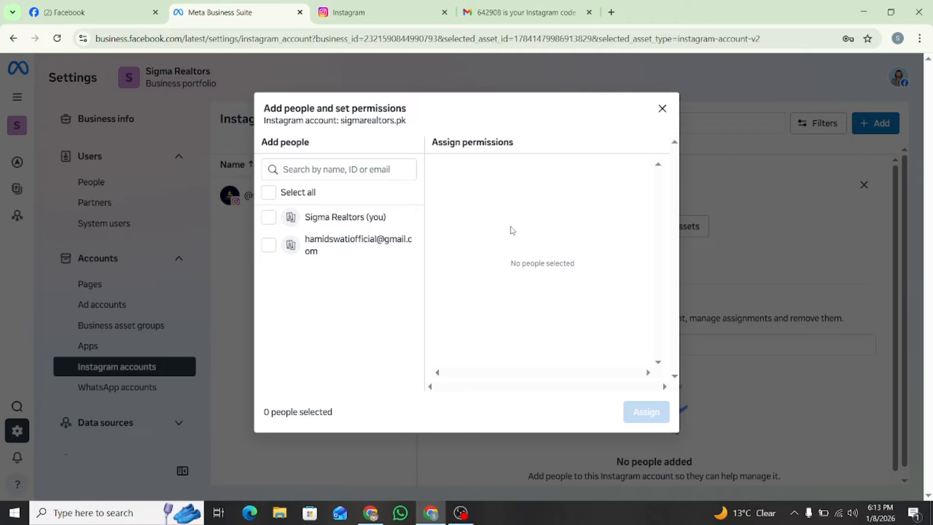
{"action": "left_click", "coordinate": [369, 228]}
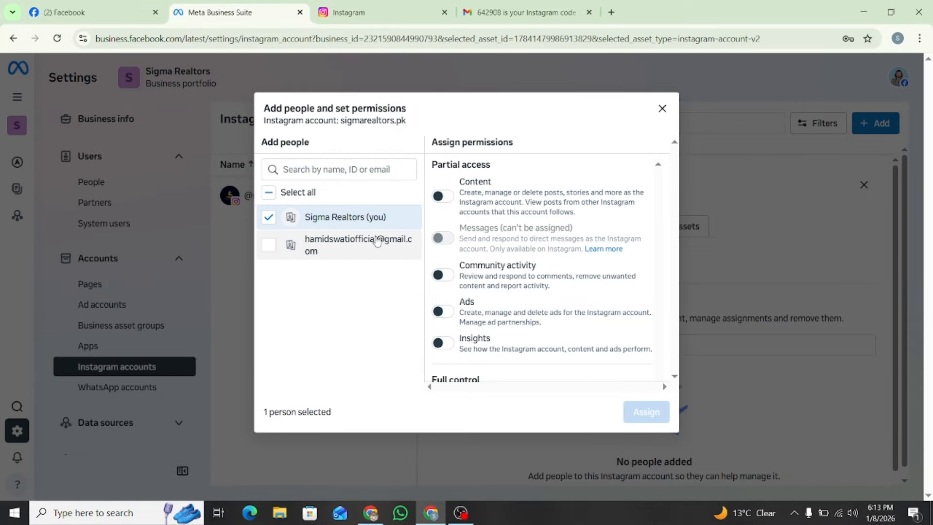
{"action": "left_click", "coordinate": [377, 242]}
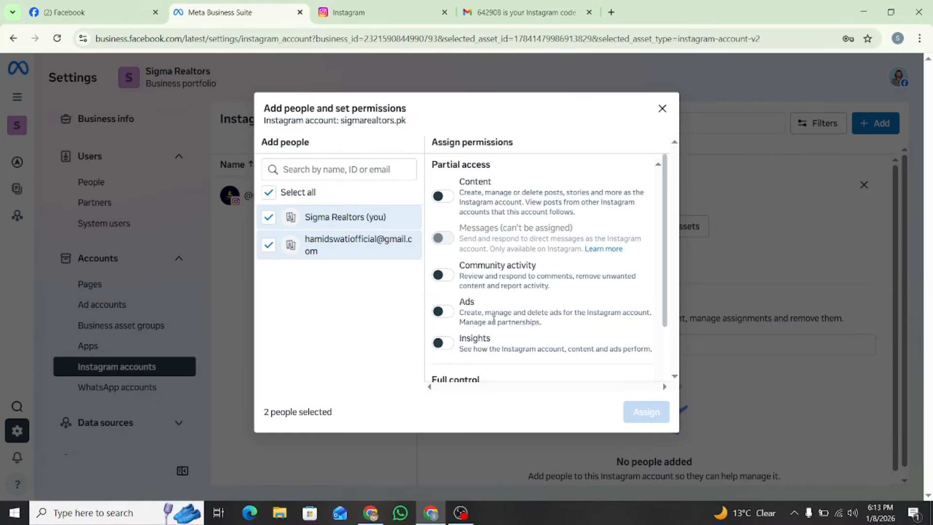
{"action": "scroll", "coordinate": [661, 290], "scroll_direction": "down", "scroll_amount": 2}
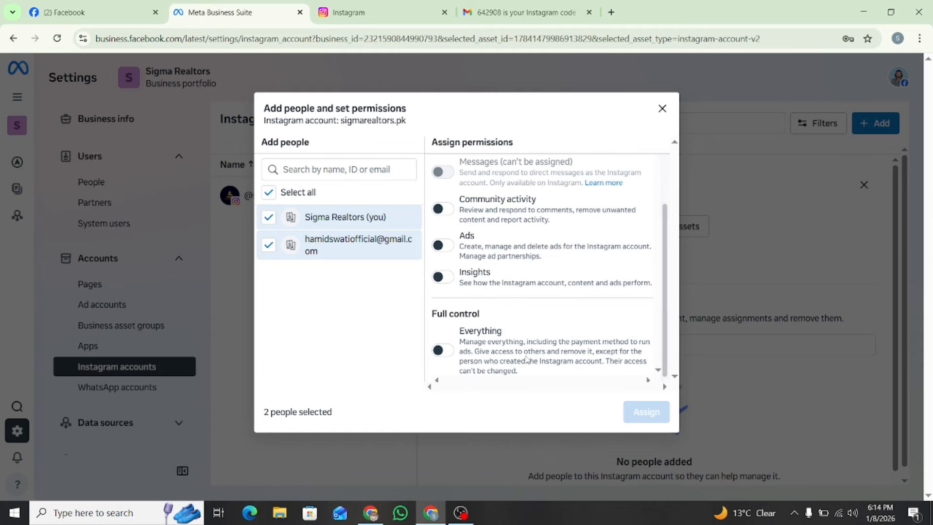
{"action": "left_click", "coordinate": [443, 350]}
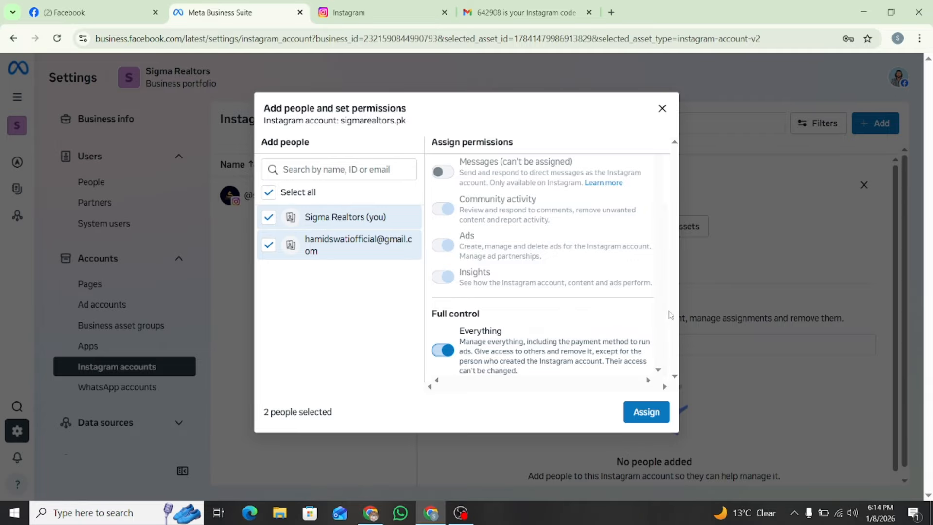
{"action": "scroll", "coordinate": [662, 313], "scroll_direction": "down", "scroll_amount": 1}
{"action": "left_click", "coordinate": [646, 411]}
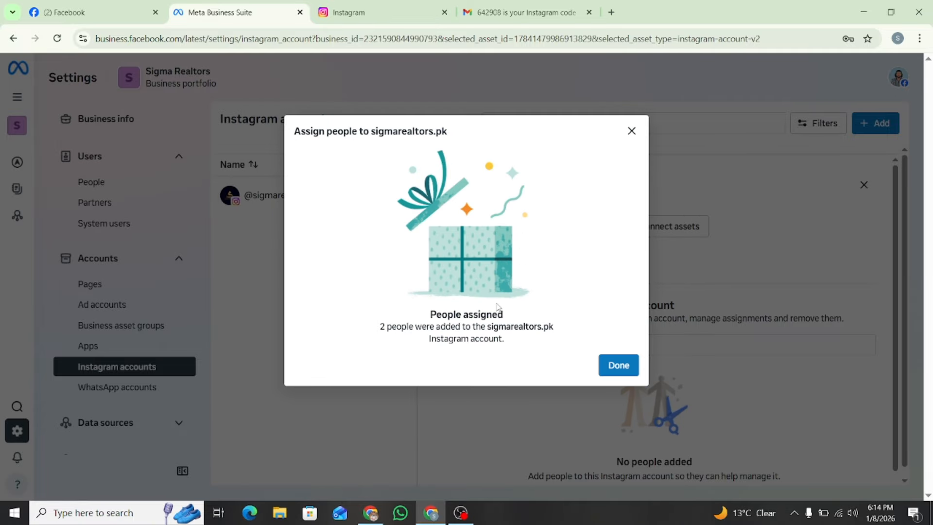
{"action": "left_click", "coordinate": [620, 365]}
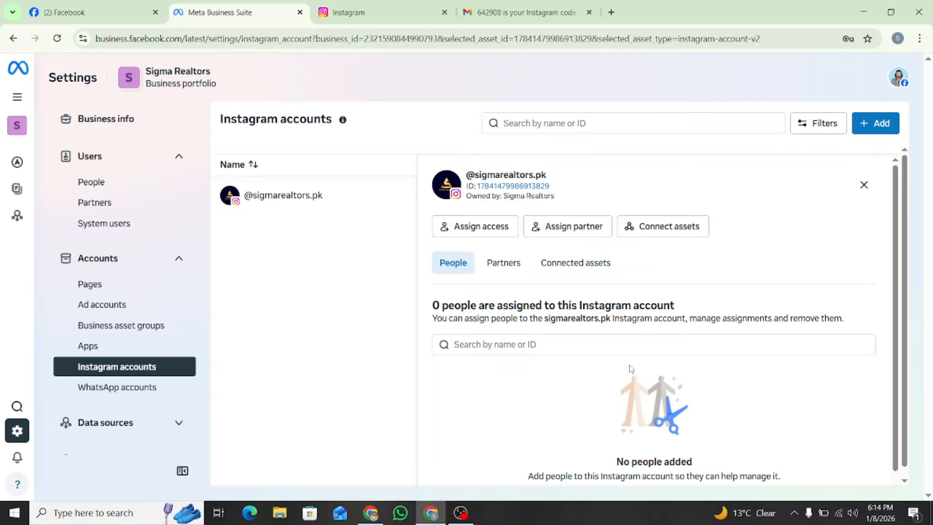
- Start linking an existing WhatsApp Business account, choosing Pakistan (+92) and entering the business phone number to request a verification code
{"action": "left_click", "coordinate": [152, 388]}
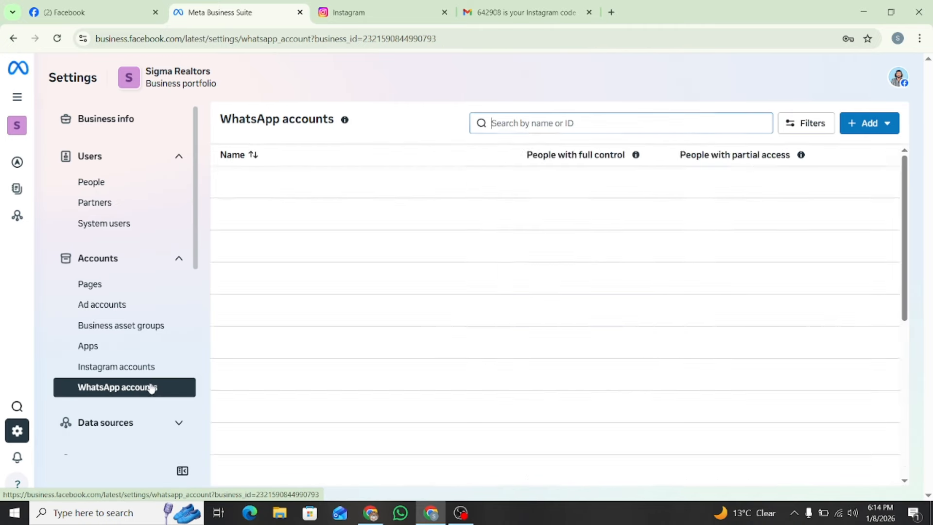
{"action": "left_click", "coordinate": [863, 129]}
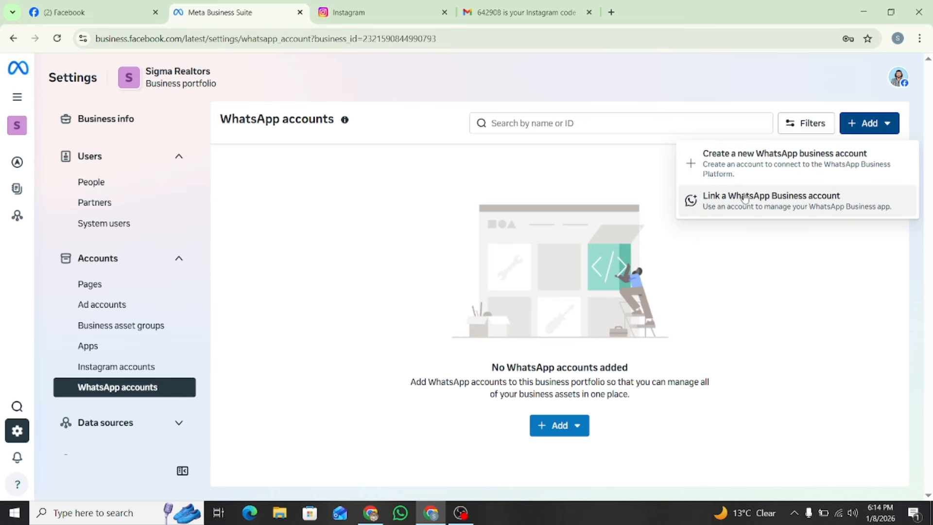
{"action": "left_click", "coordinate": [745, 197]}
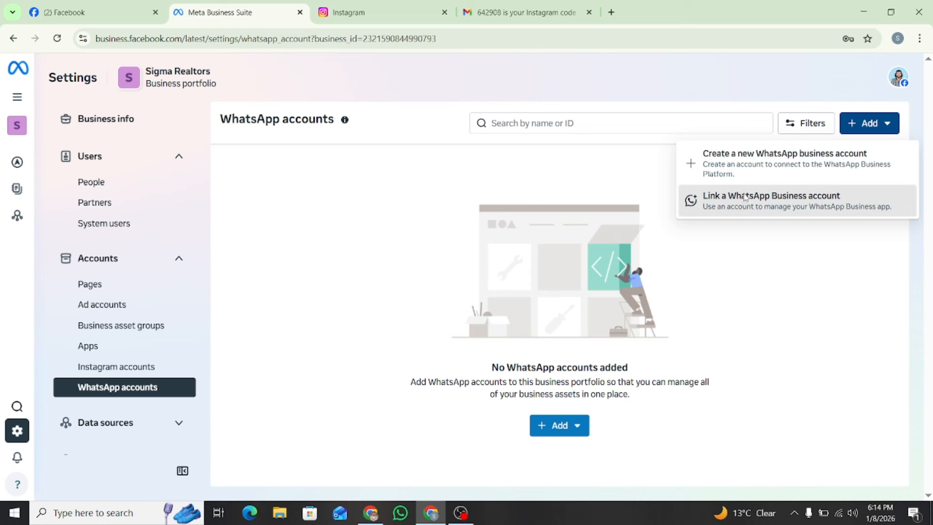
{"action": "left_click", "coordinate": [397, 206]}
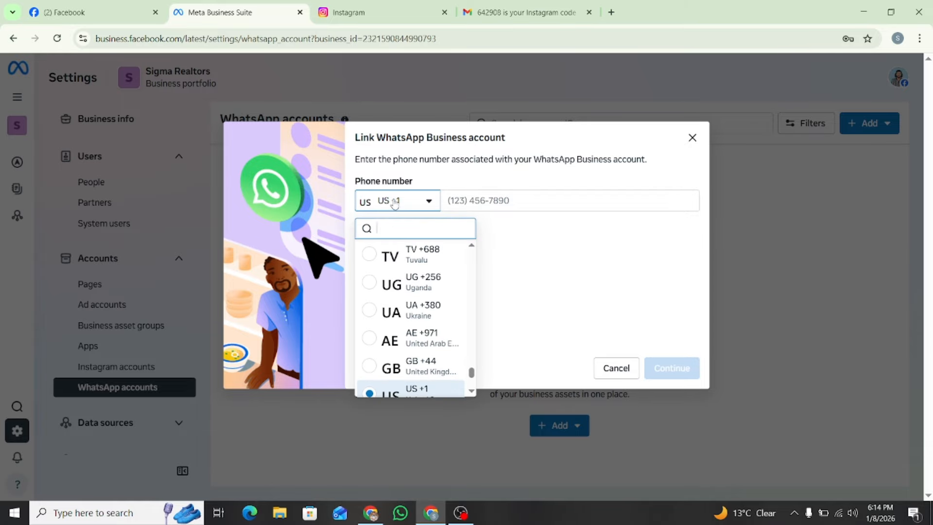
{"action": "type", "text": "p"}
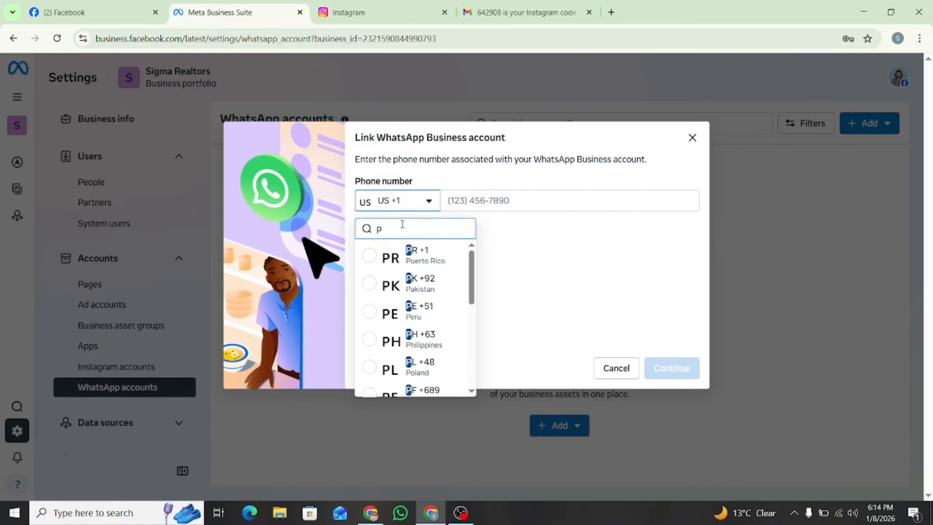
{"action": "type", "text": "a"}
{"action": "left_click", "coordinate": [398, 258]}
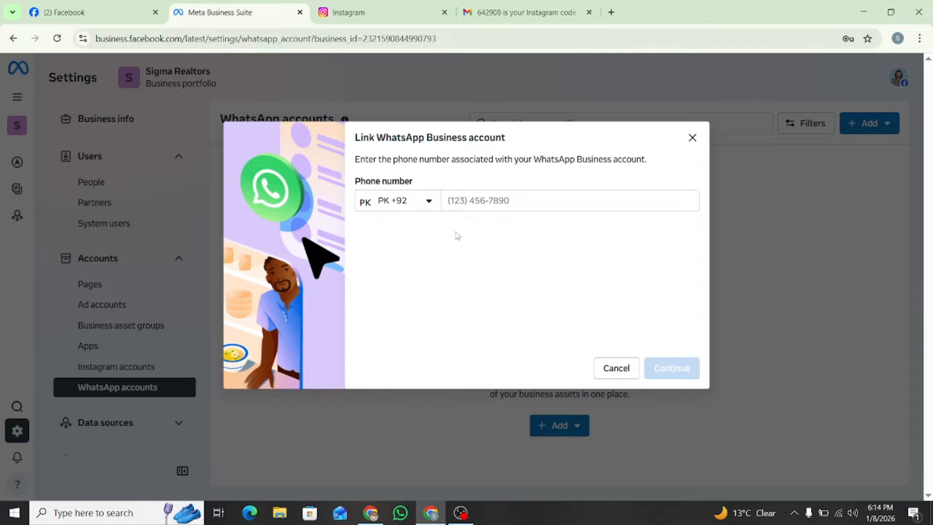
{"action": "left_click", "coordinate": [496, 201]}
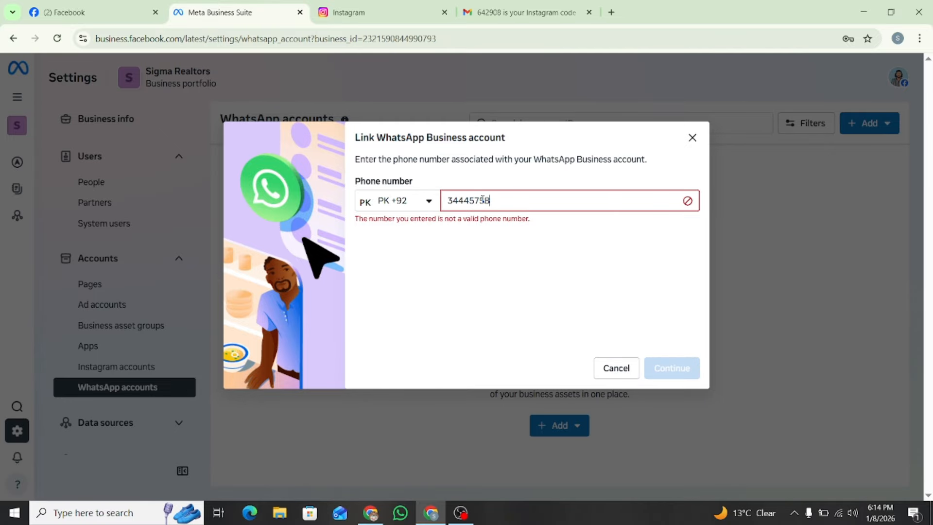
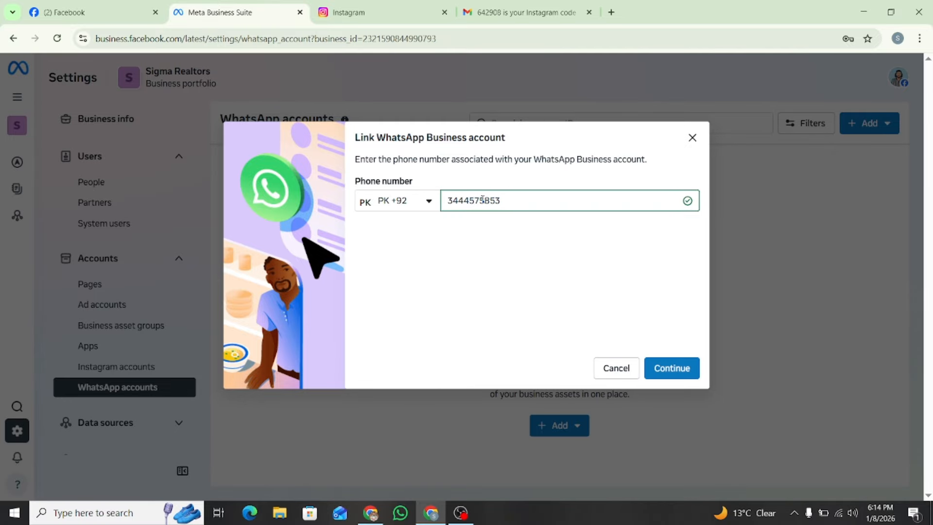
{"action": "left_click", "coordinate": [691, 369]}
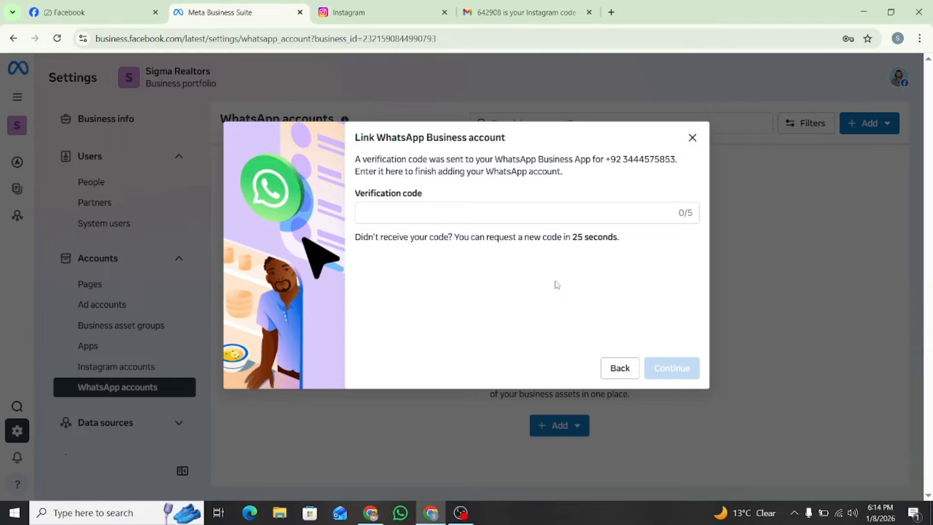
- Enter the WhatsApp verification code and finish linking the account to the business portfolio
{"action": "left_click", "coordinate": [468, 210]}
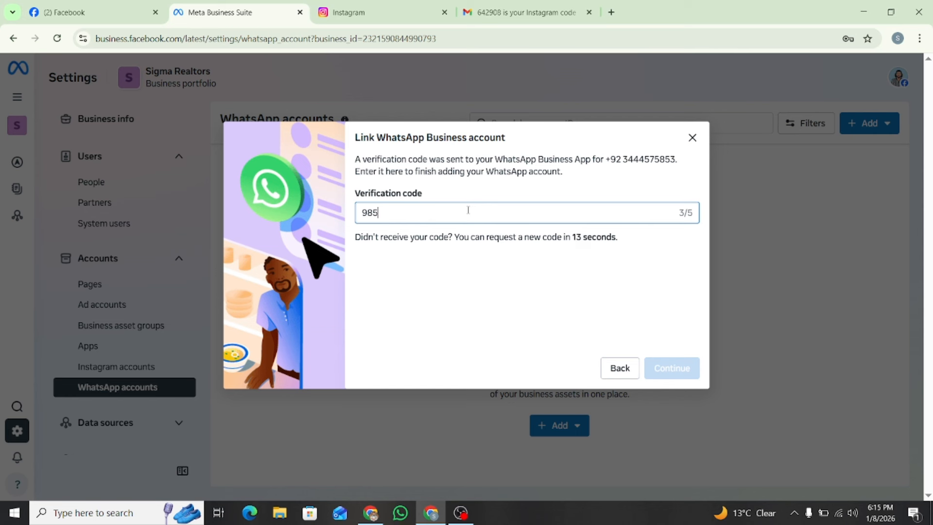
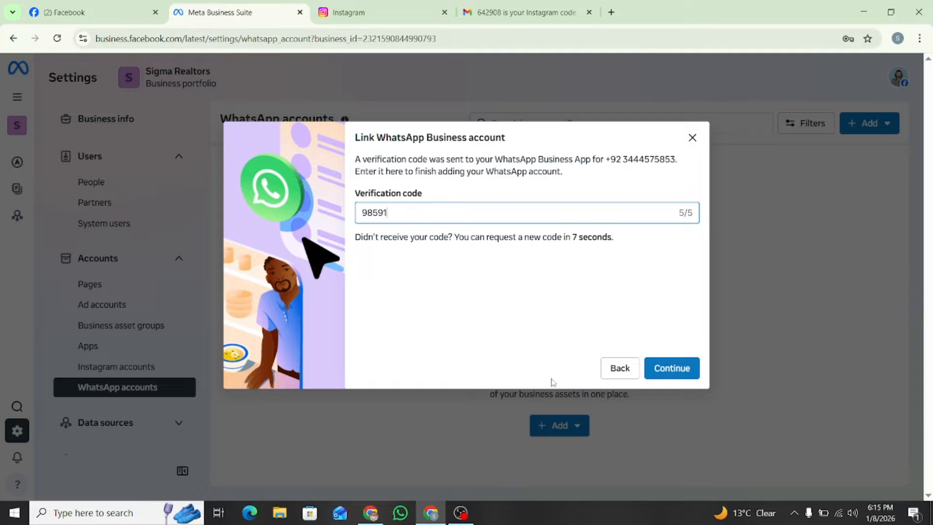
{"action": "left_click", "coordinate": [657, 378]}
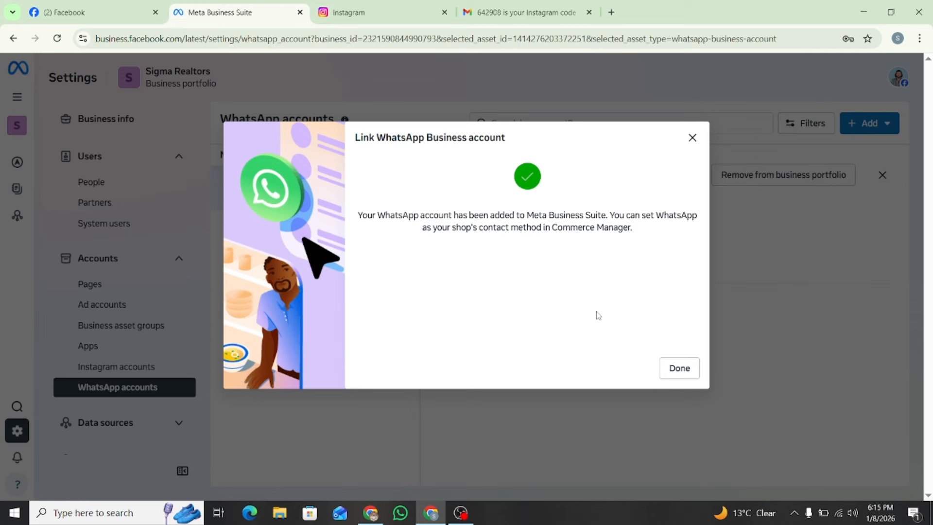
{"action": "left_click", "coordinate": [665, 365]}
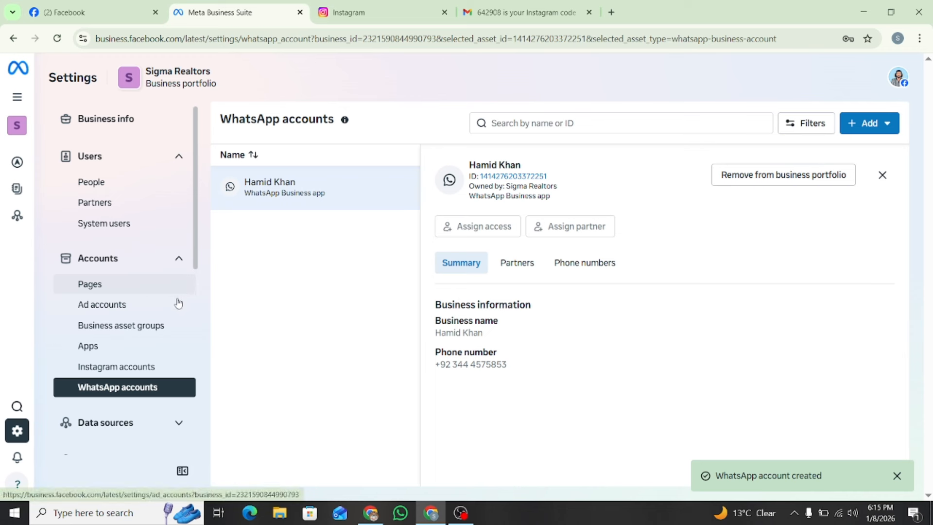
- Assign both listed people to the Sigma Realtors Ad Account with full control to manage ad accounts
{"action": "left_click", "coordinate": [161, 304]}
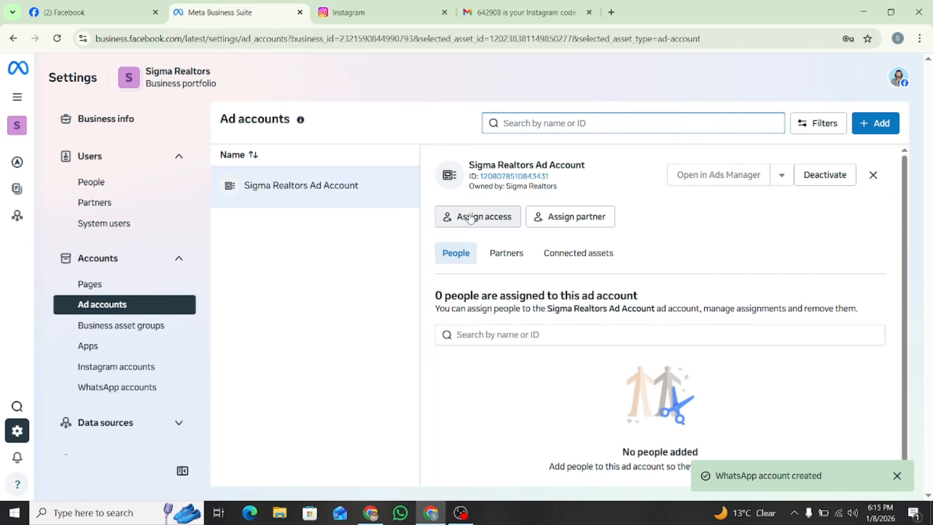
{"action": "left_click", "coordinate": [471, 218]}
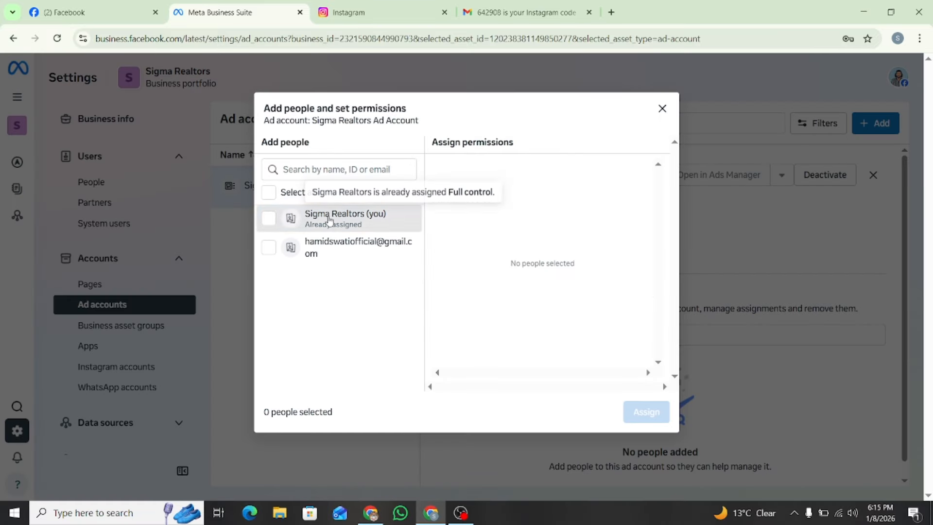
{"action": "left_click", "coordinate": [329, 217]}
{"action": "left_click", "coordinate": [357, 254]}
{"action": "left_click", "coordinate": [441, 340]}
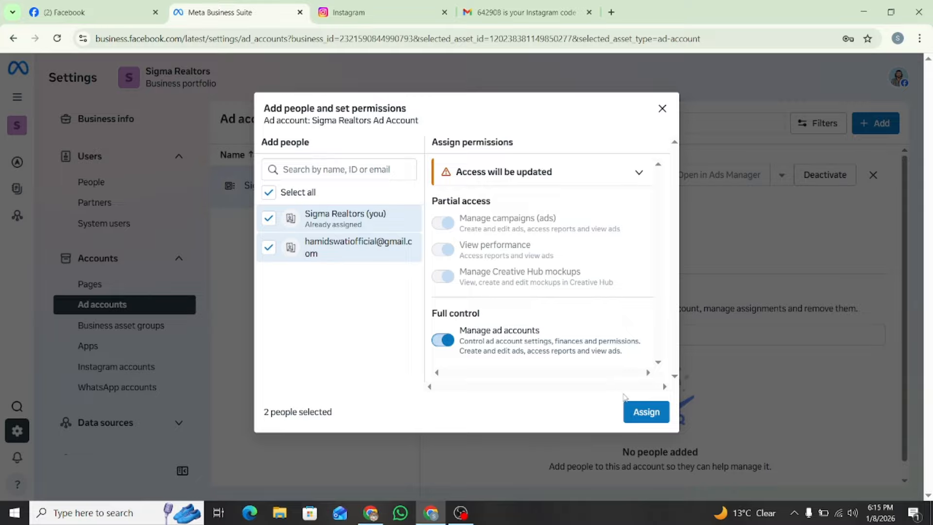
{"action": "left_click", "coordinate": [645, 412]}
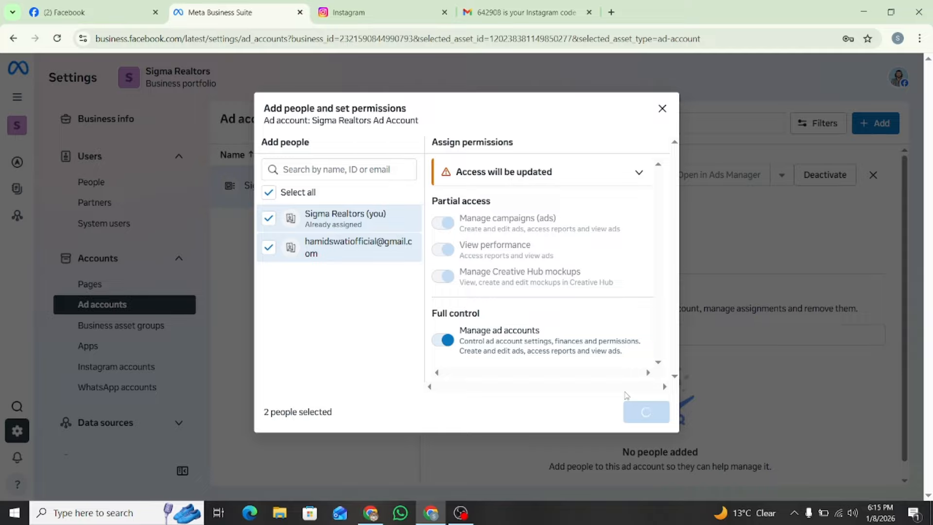
{"action": "left_click", "coordinate": [614, 364]}
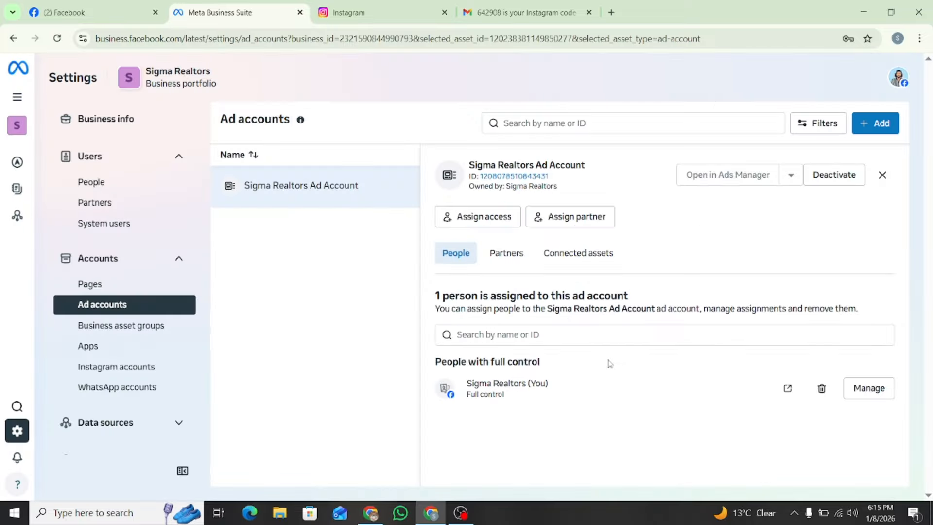
- Review the linked WhatsApp account's summary and look over the list of all business tools
{"action": "left_click", "coordinate": [140, 388]}
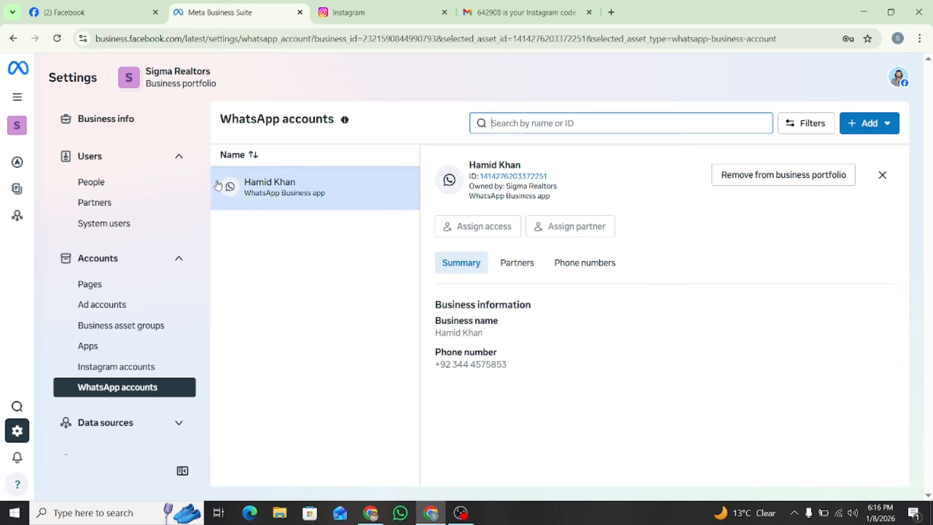
{"action": "mouse_move", "coordinate": [32, 108]}
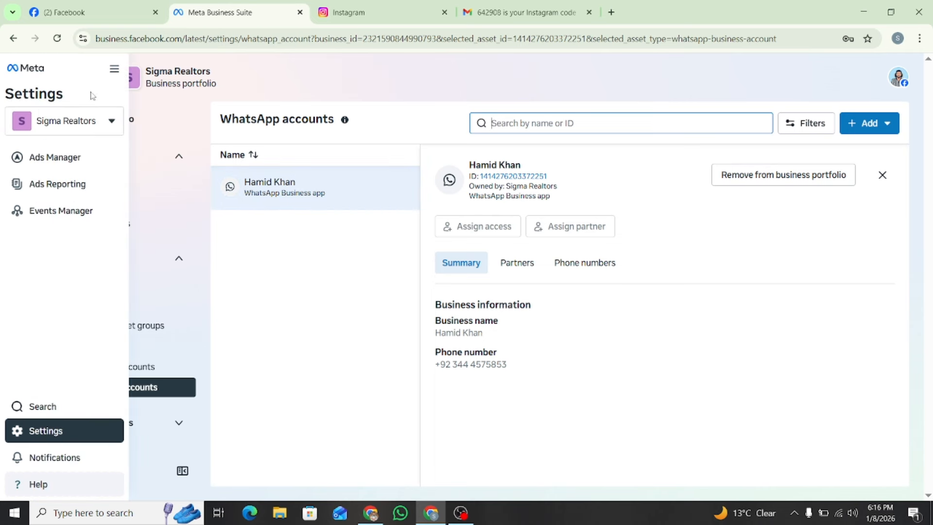
{"action": "left_click", "coordinate": [113, 71]}
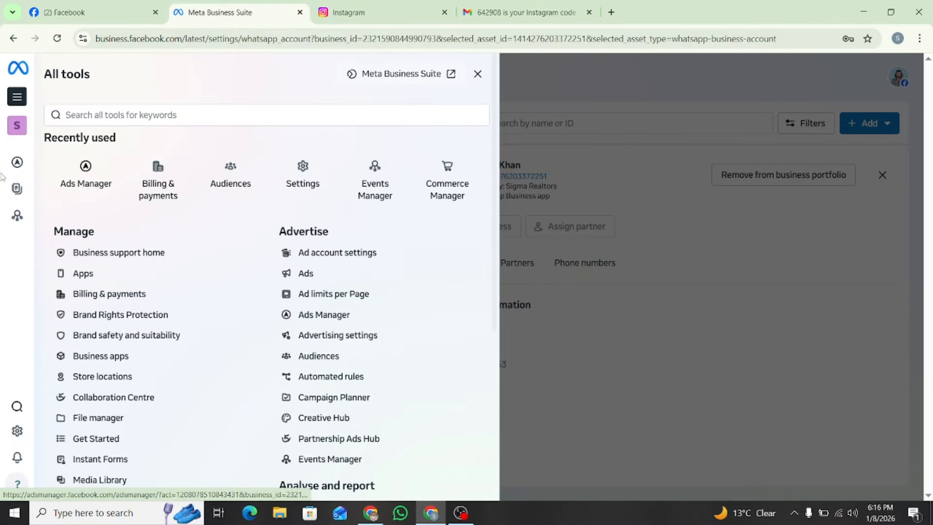
{"action": "mouse_move", "coordinate": [21, 191]}
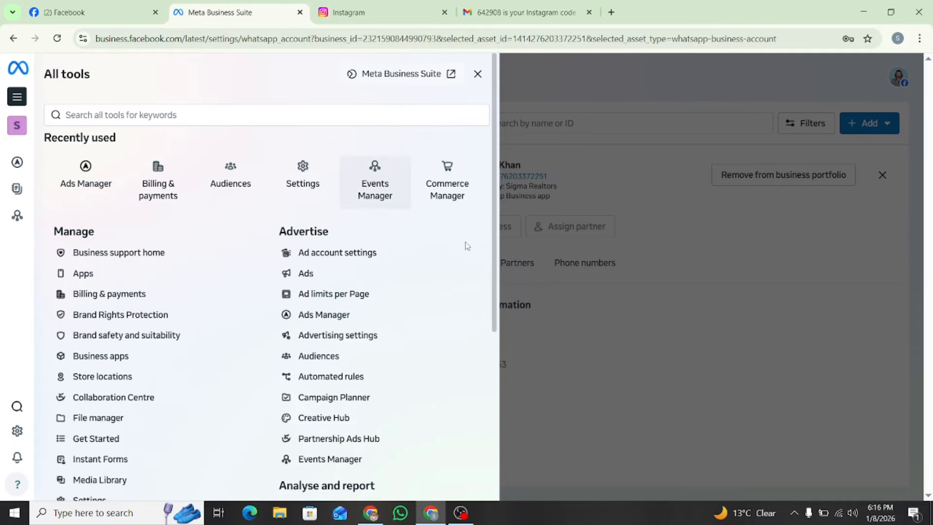
{"action": "left_click", "coordinate": [653, 470]}
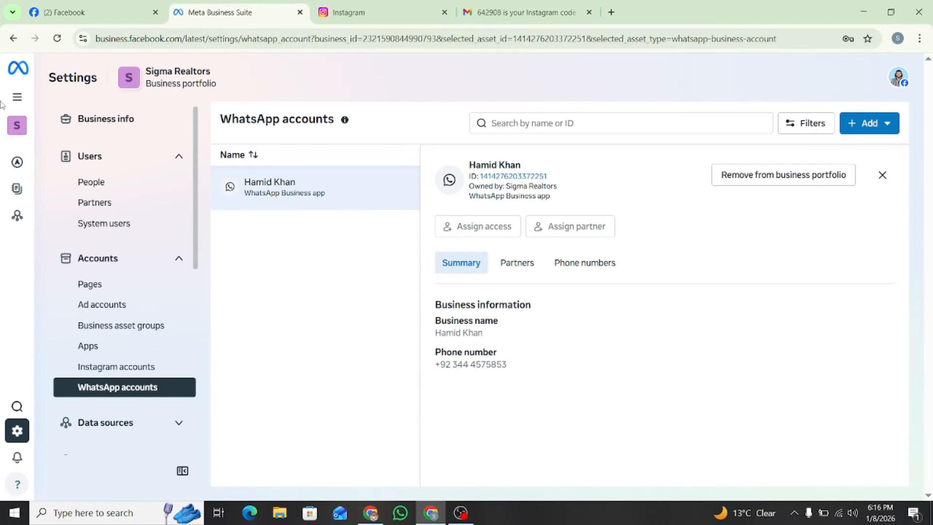
- Open the Meta Business Suite home page for Sigma Realtors from the list of all tools
{"action": "mouse_move", "coordinate": [25, 96]}
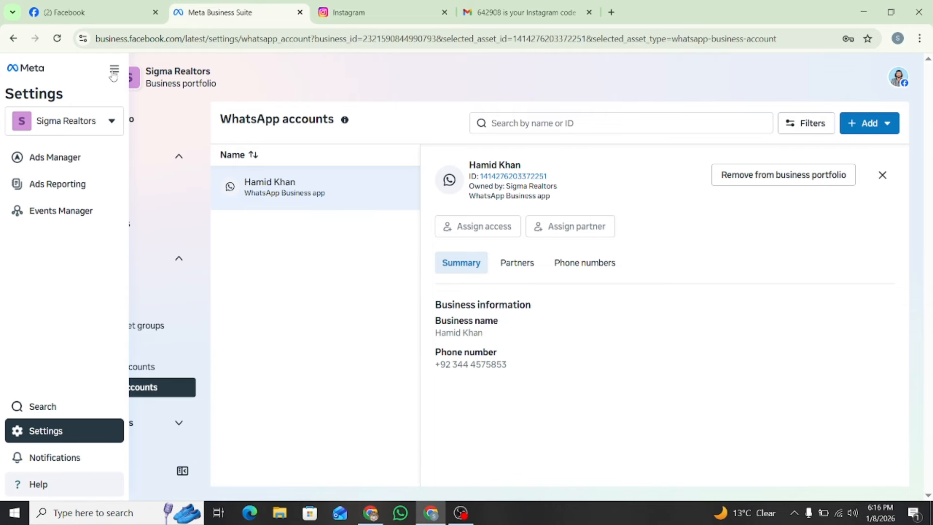
{"action": "left_click", "coordinate": [113, 73]}
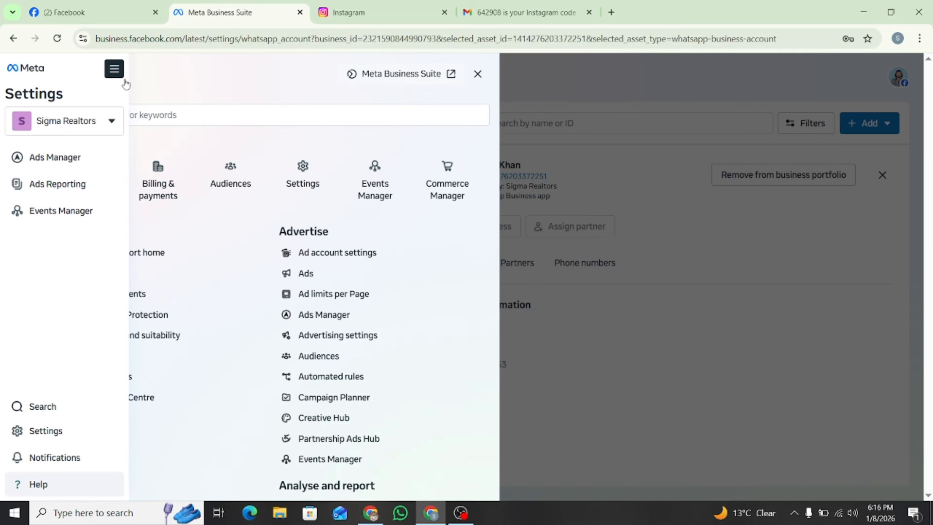
{"action": "left_click", "coordinate": [450, 76]}
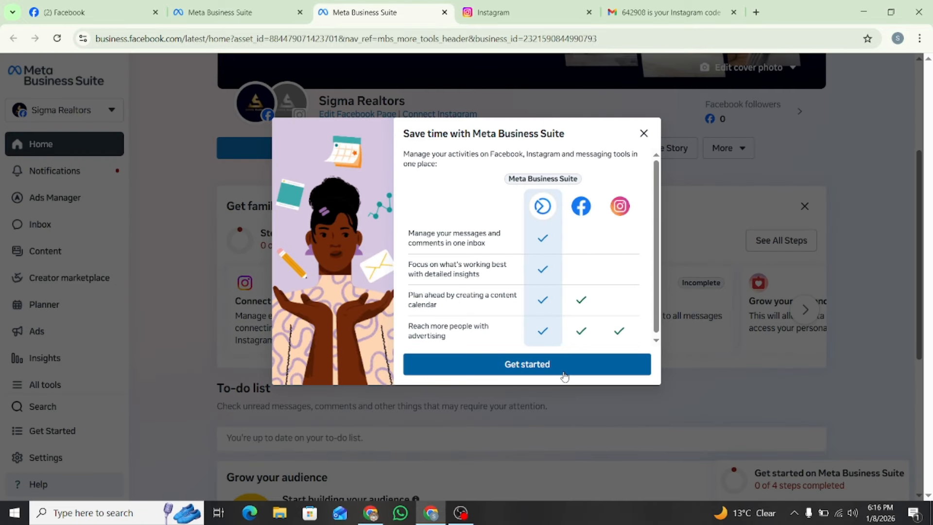
- Go through the Meta Business Suite introduction and invite all five suggested Facebook friends to follow the Sigma Realtors Page
{"action": "left_click", "coordinate": [564, 373]}
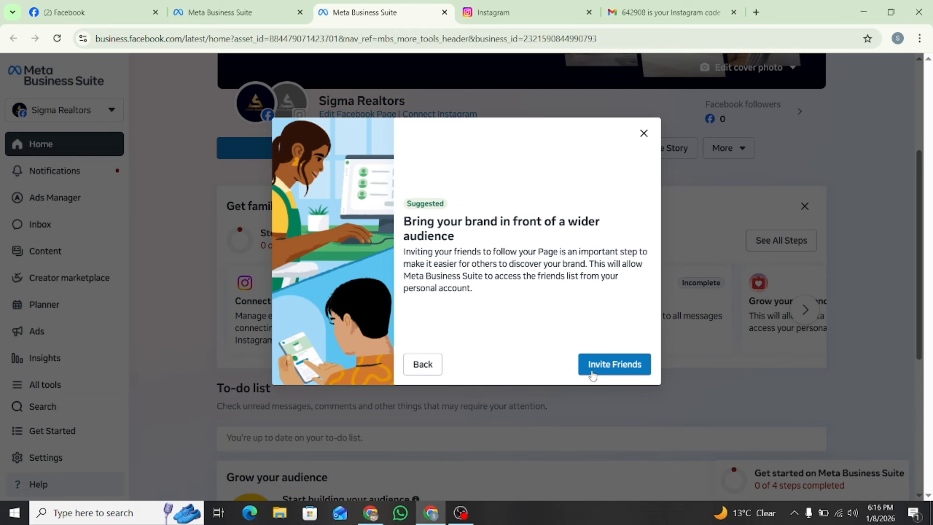
{"action": "left_click", "coordinate": [420, 364]}
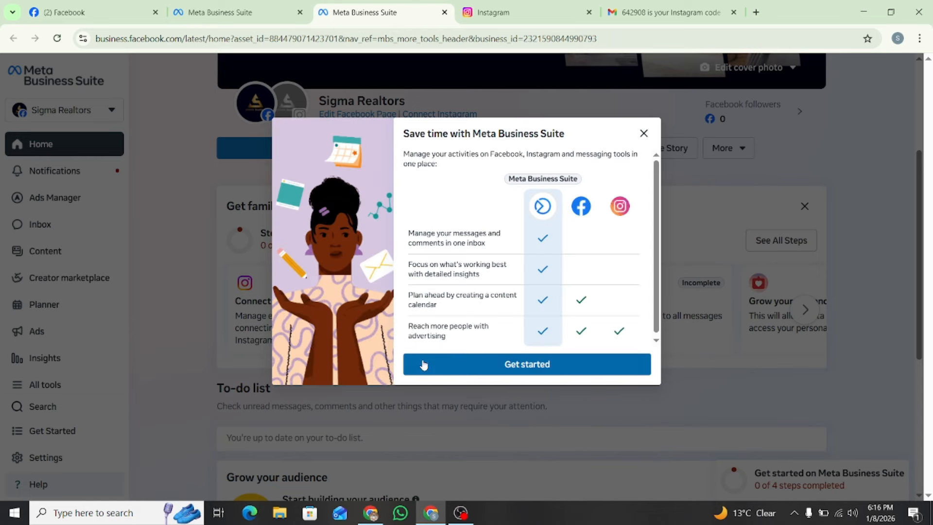
{"action": "left_click", "coordinate": [424, 365]}
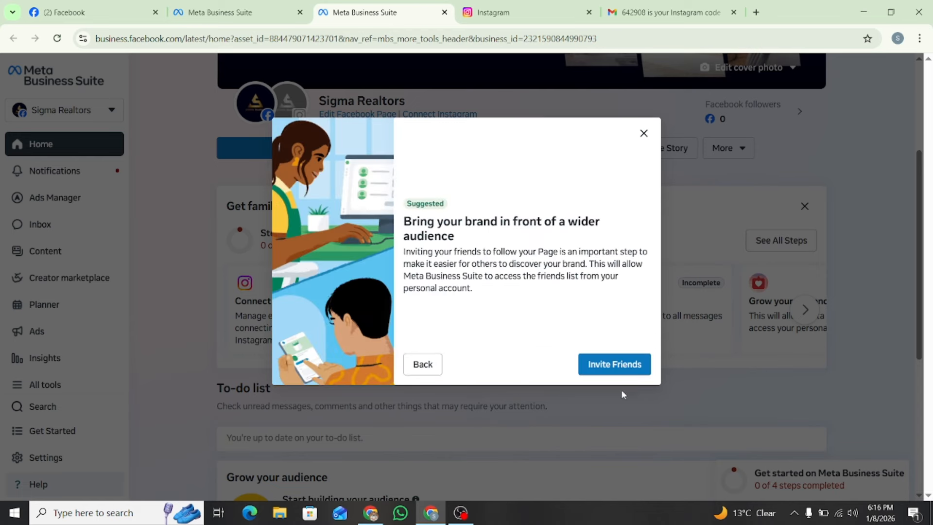
{"action": "left_click", "coordinate": [621, 370]}
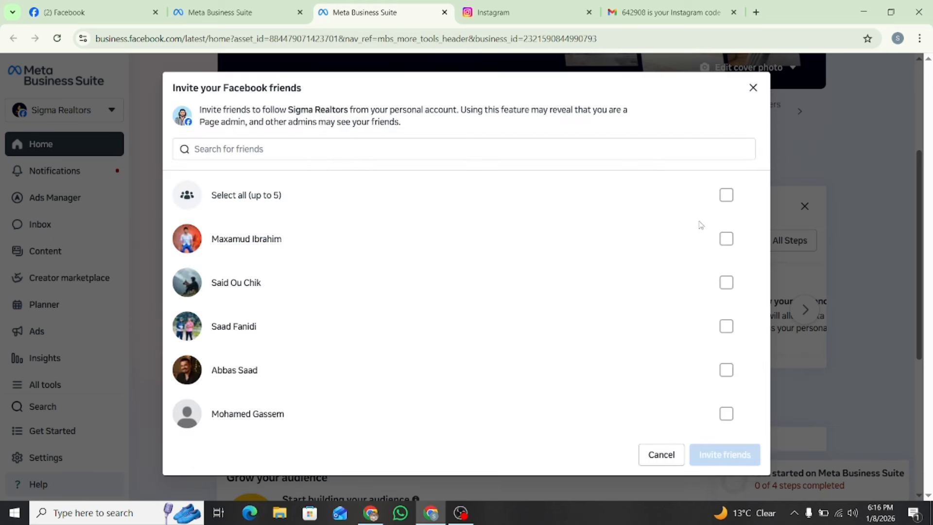
{"action": "left_click", "coordinate": [726, 195]}
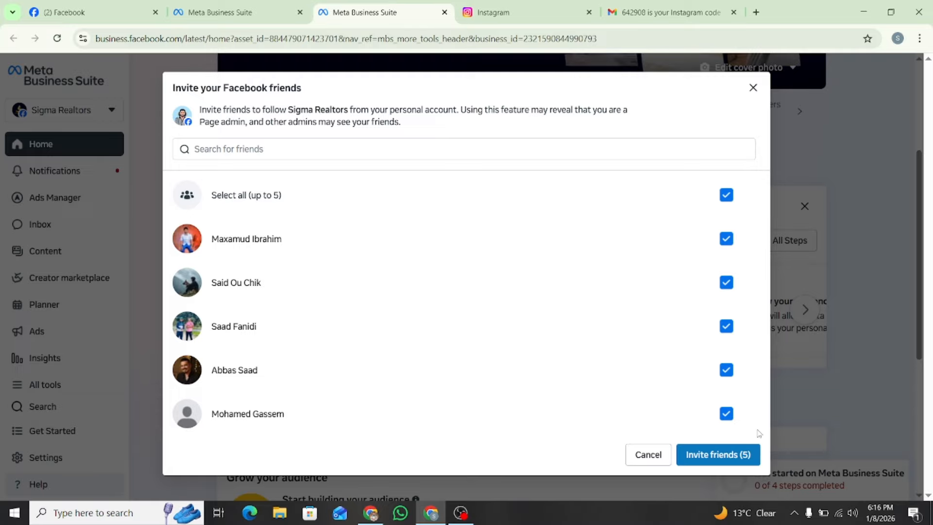
{"action": "left_click", "coordinate": [751, 456]}
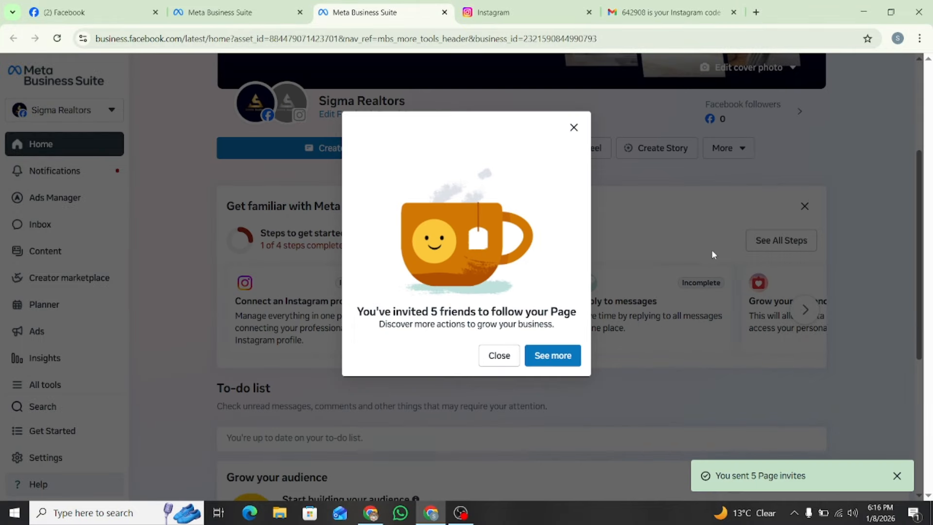
{"action": "left_click", "coordinate": [499, 356]}
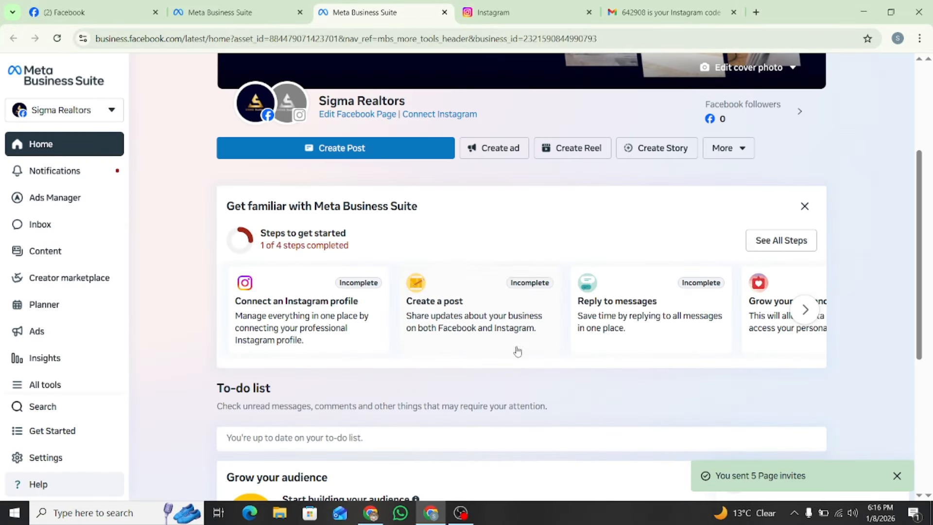
- Connect the Sigma Realtors Page to its Instagram account, allowing Instagram messages in Inbox and adding both profiles to the business portfolio
{"action": "mouse_move", "coordinate": [297, 119]}
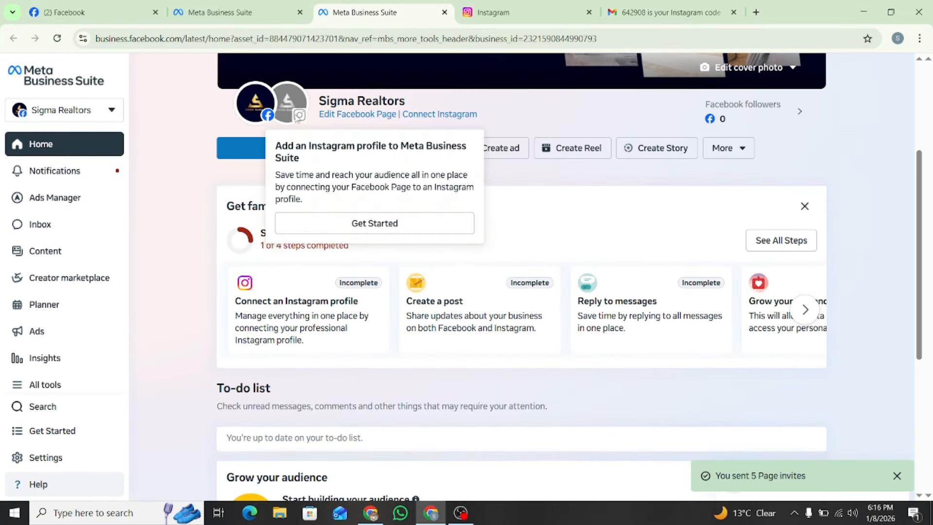
{"action": "left_click", "coordinate": [372, 236]}
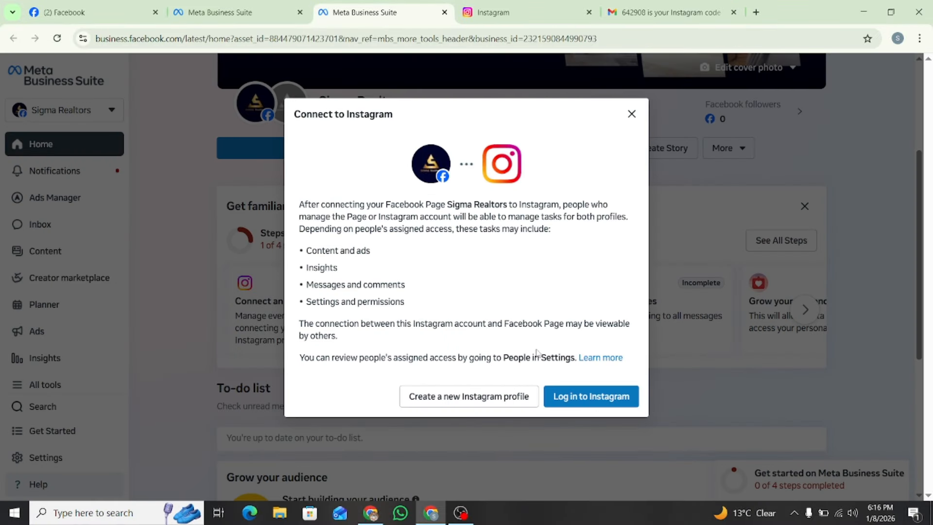
{"action": "left_click", "coordinate": [561, 399]}
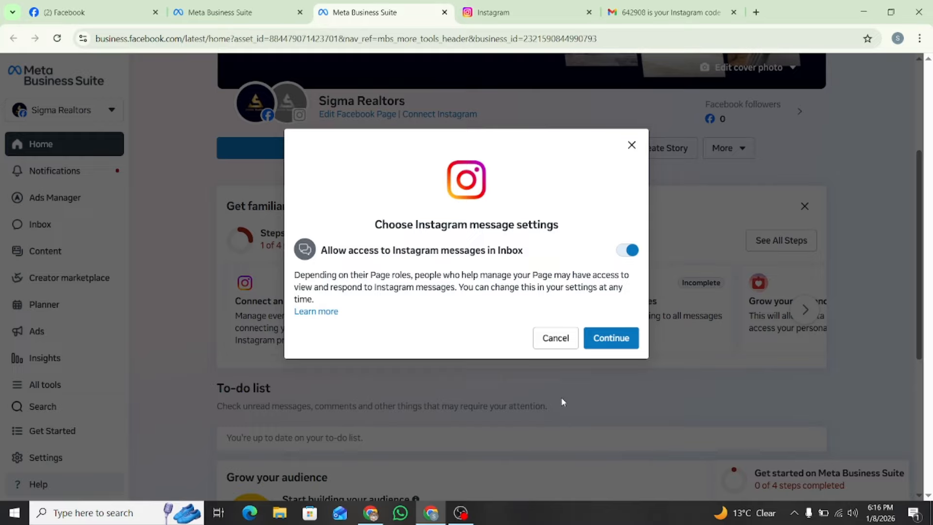
{"action": "left_click", "coordinate": [604, 346]}
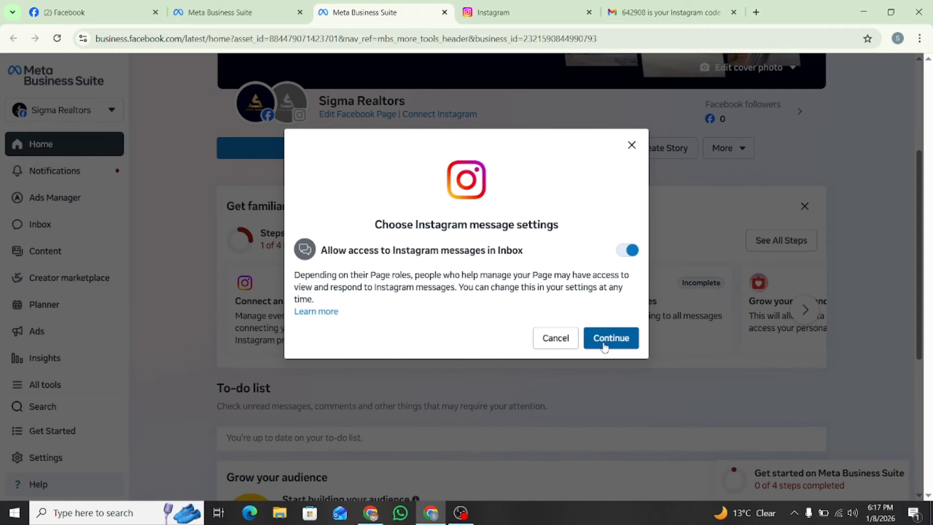
{"action": "left_click", "coordinate": [494, 308]}
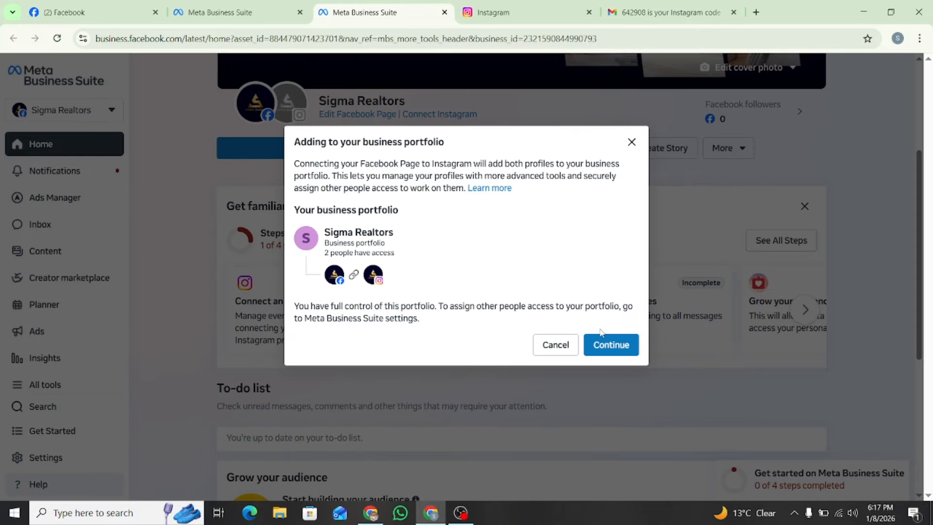
{"action": "left_click", "coordinate": [615, 344]}
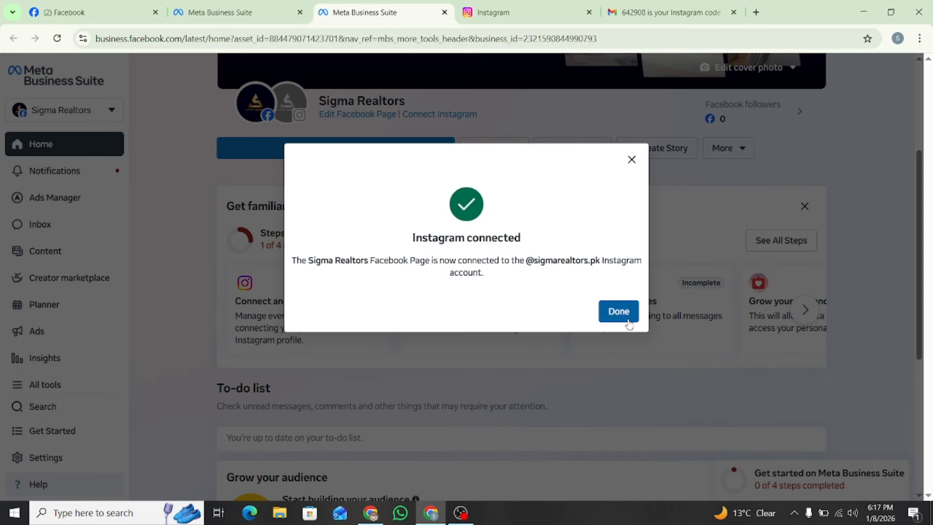
{"action": "left_click", "coordinate": [618, 312]}
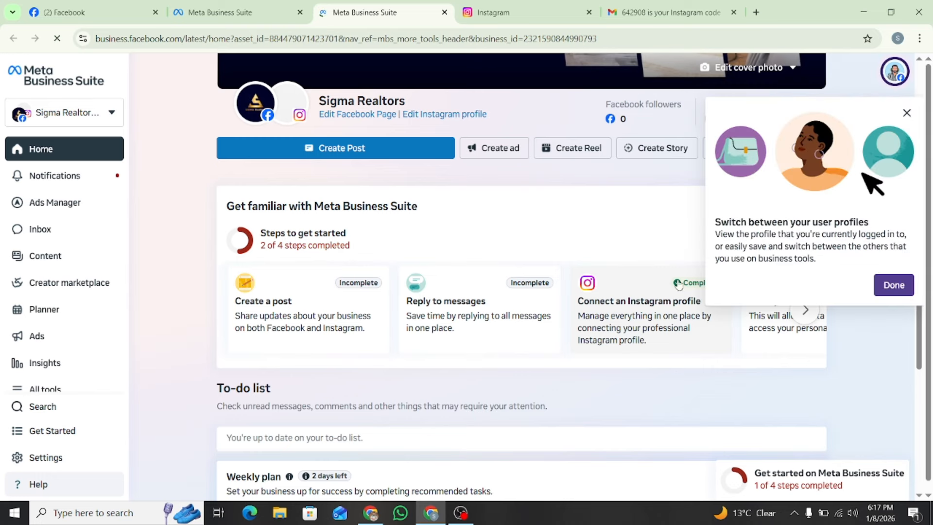
{"action": "left_click", "coordinate": [899, 285]}
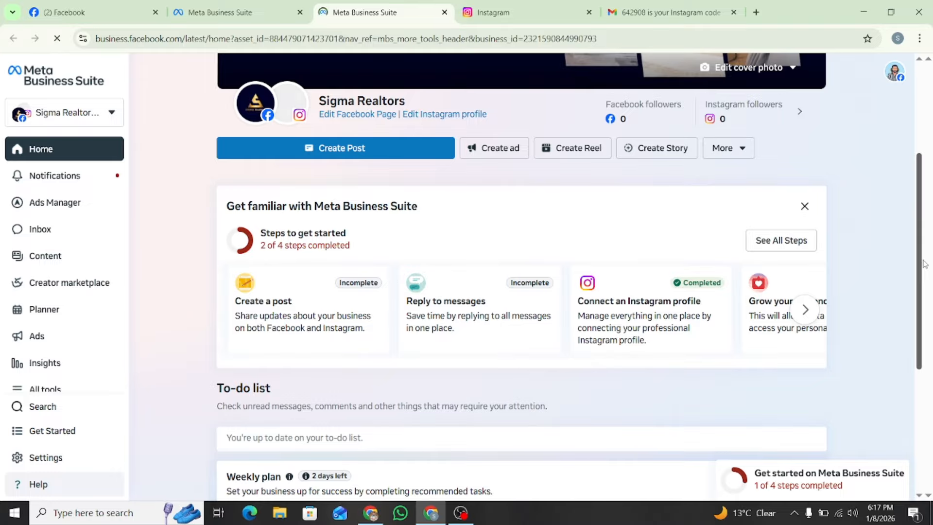
{"action": "left_click_drag", "start_coordinate": [920, 266], "coordinate": [910, 174]}
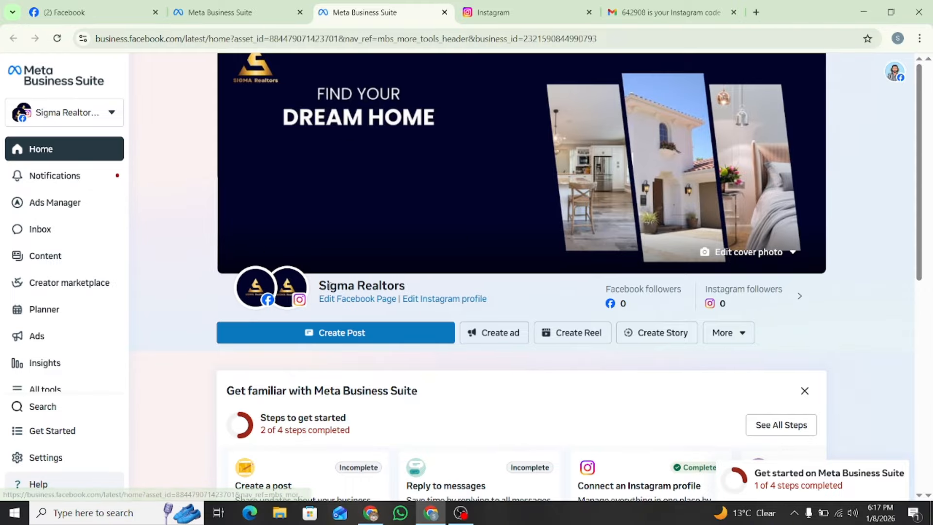
- Open the Sigma Realtors ad account's overview in Ads Manager and confirm the Sigma Realtors Page for running ads
{"action": "left_click", "coordinate": [64, 204]}
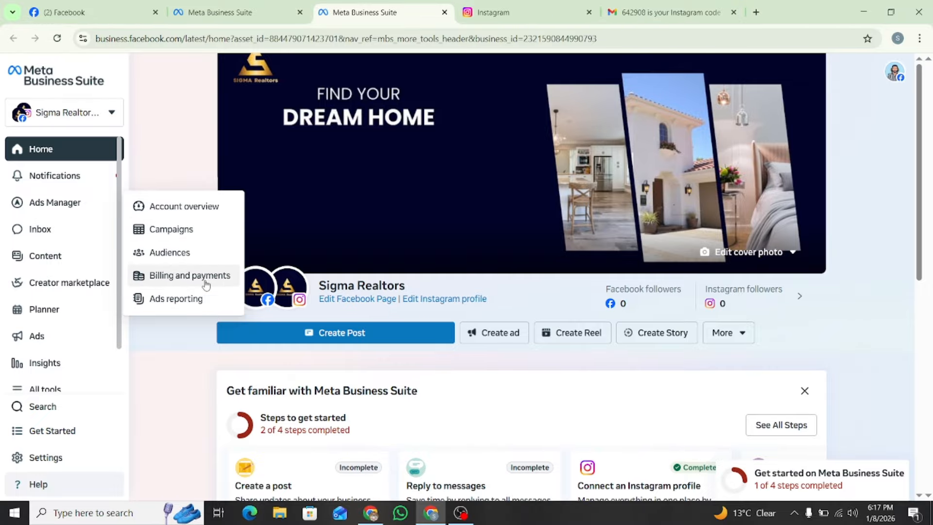
{"action": "left_click", "coordinate": [206, 236]}
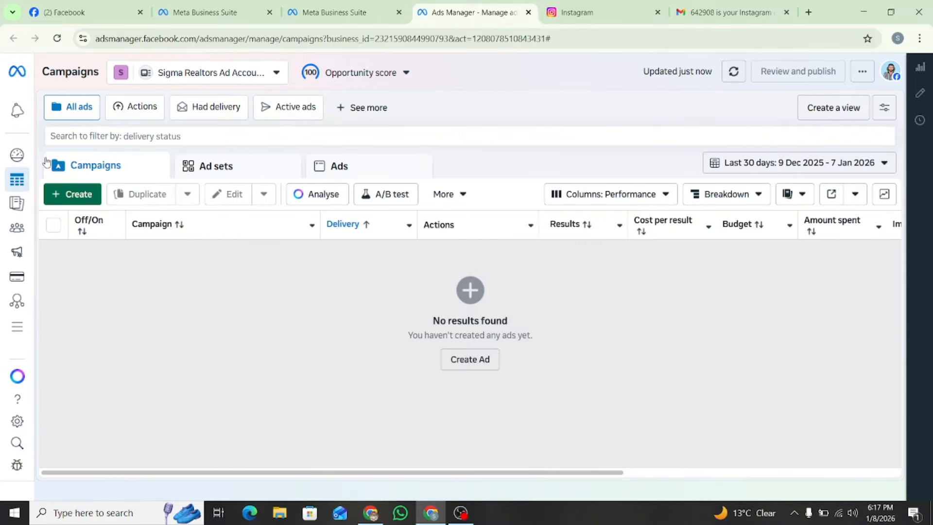
{"action": "mouse_move", "coordinate": [22, 162]}
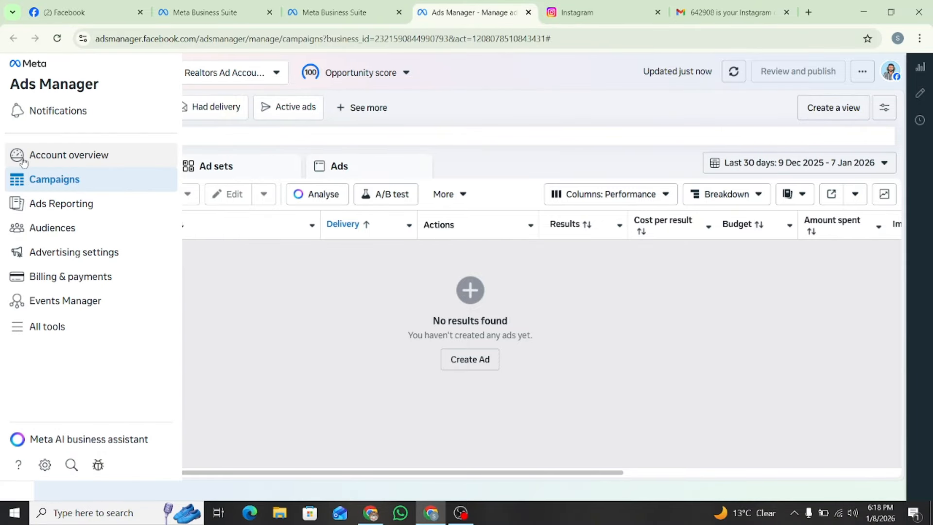
{"action": "left_click", "coordinate": [29, 156]}
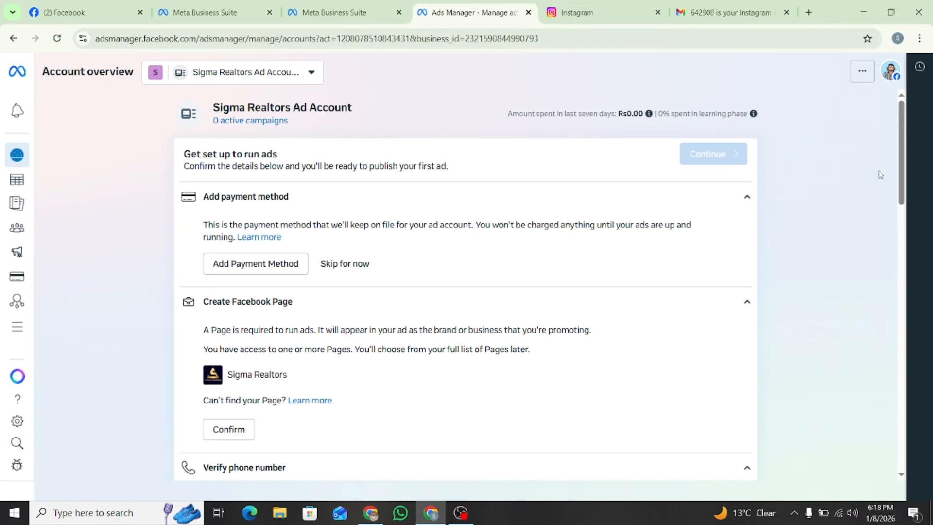
{"action": "left_click_drag", "start_coordinate": [902, 175], "coordinate": [908, 220]}
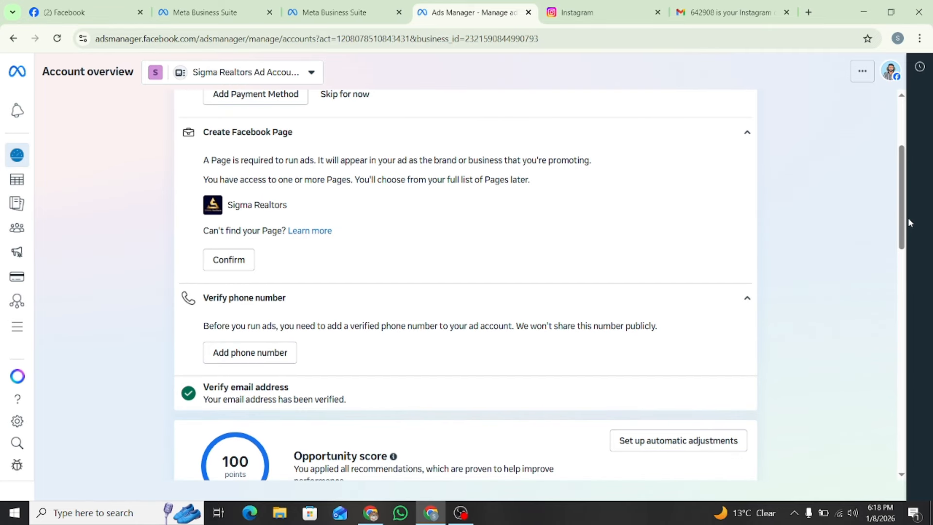
{"action": "left_click", "coordinate": [242, 268]}
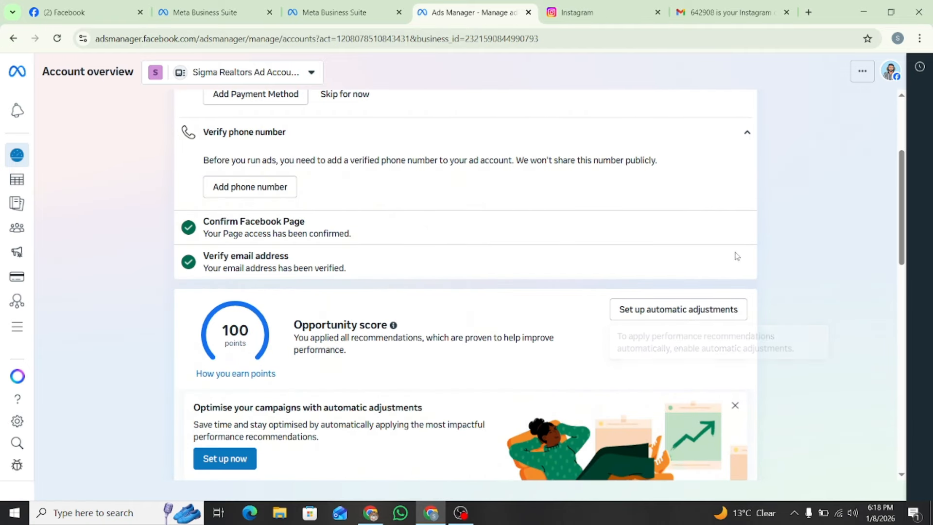
- Start verifying a phone number for the ad account and set the country code to Pakistan (PK+92)
{"action": "left_click", "coordinate": [276, 188]}
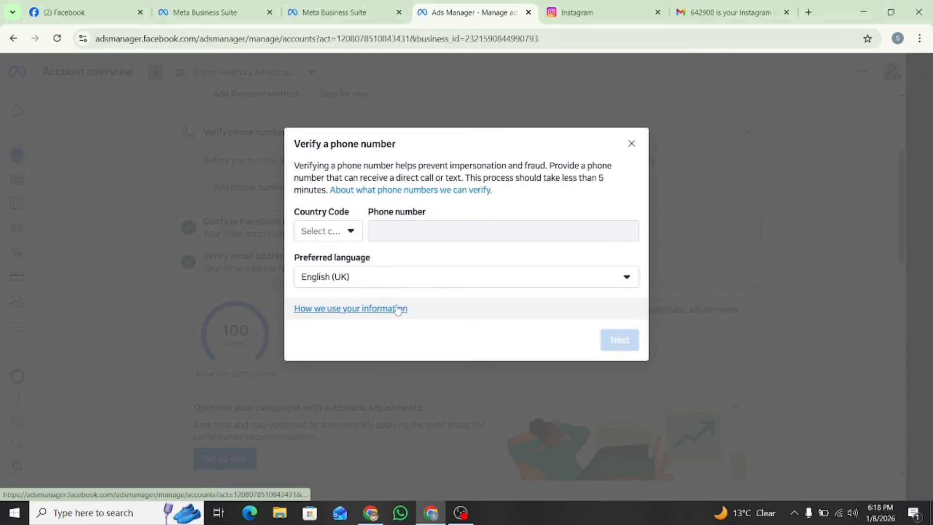
{"action": "left_click", "coordinate": [350, 232]}
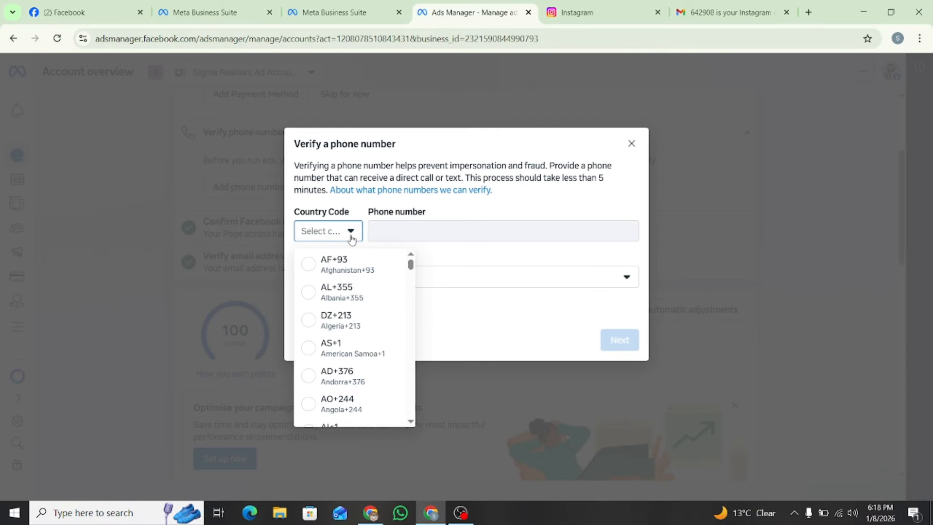
{"action": "key", "text": "p"}
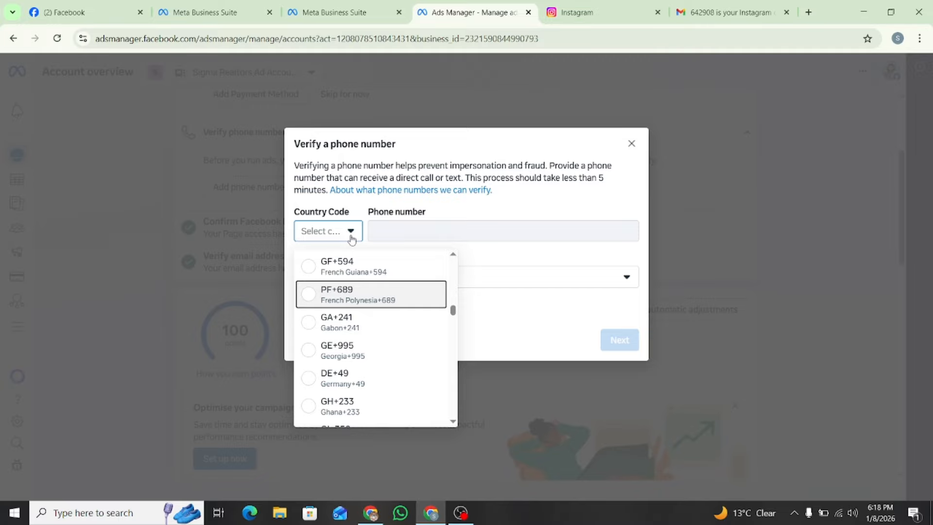
{"action": "key", "text": "a"}
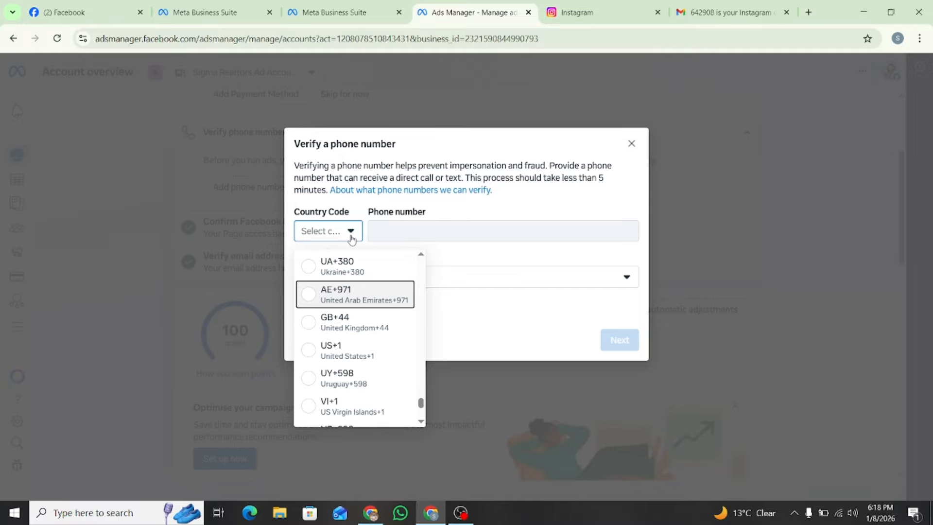
{"action": "key", "text": "p"}
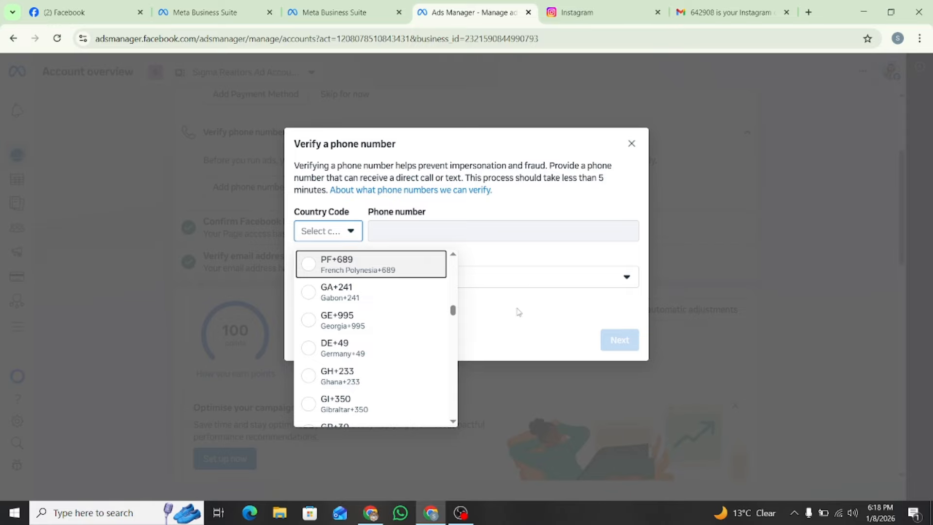
{"action": "left_click_drag", "start_coordinate": [453, 311], "coordinate": [450, 417]}
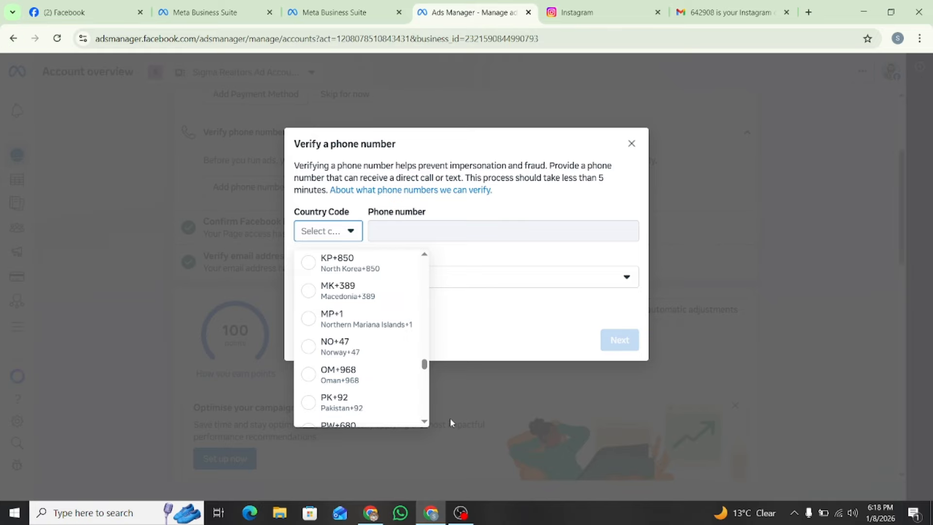
{"action": "left_click", "coordinate": [367, 406]}
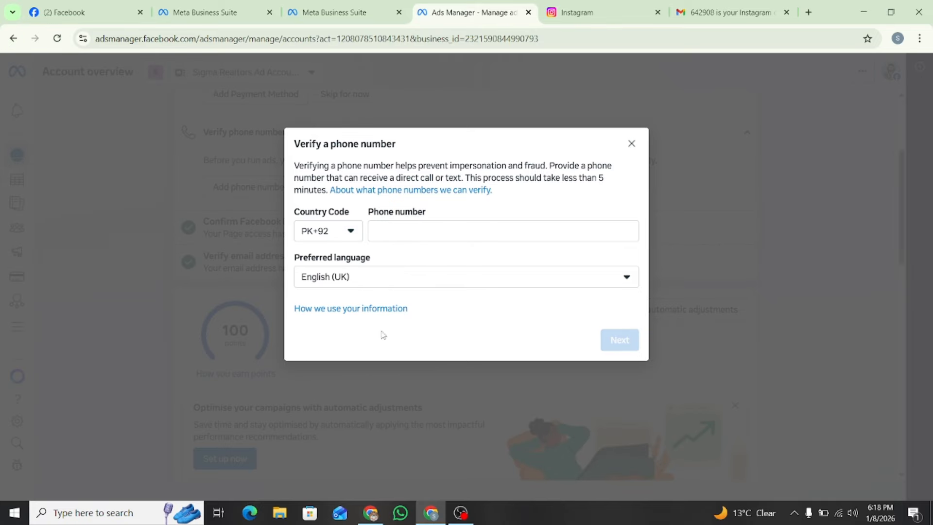
- Enter the phone number for the ad account, choose WhatsApp message as the confirmation method and send the confirmation code
{"action": "left_click", "coordinate": [419, 230]}
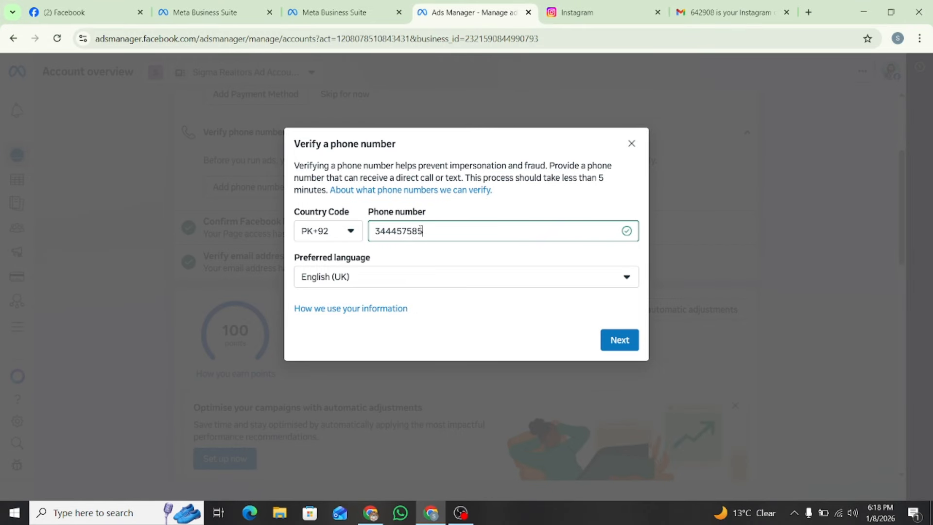
{"action": "left_click", "coordinate": [616, 340]}
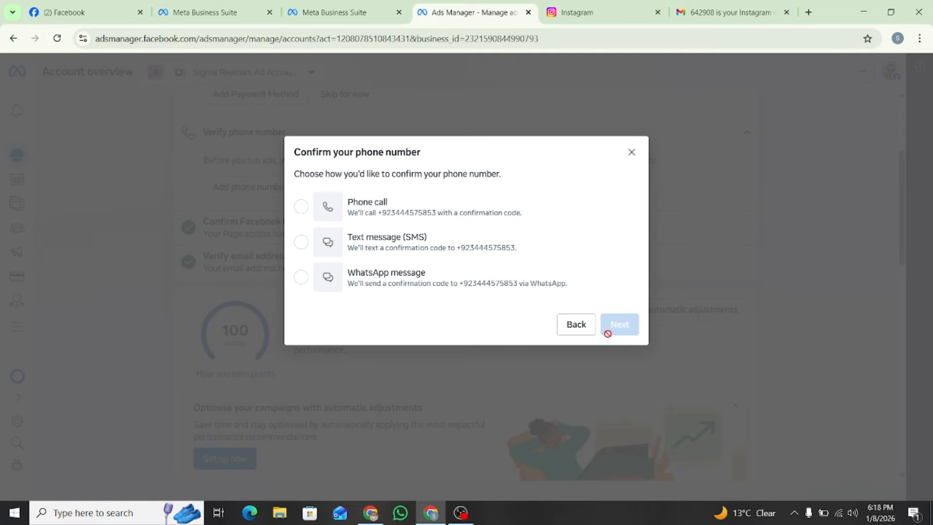
{"action": "left_click", "coordinate": [394, 241]}
{"action": "left_click", "coordinate": [417, 273]}
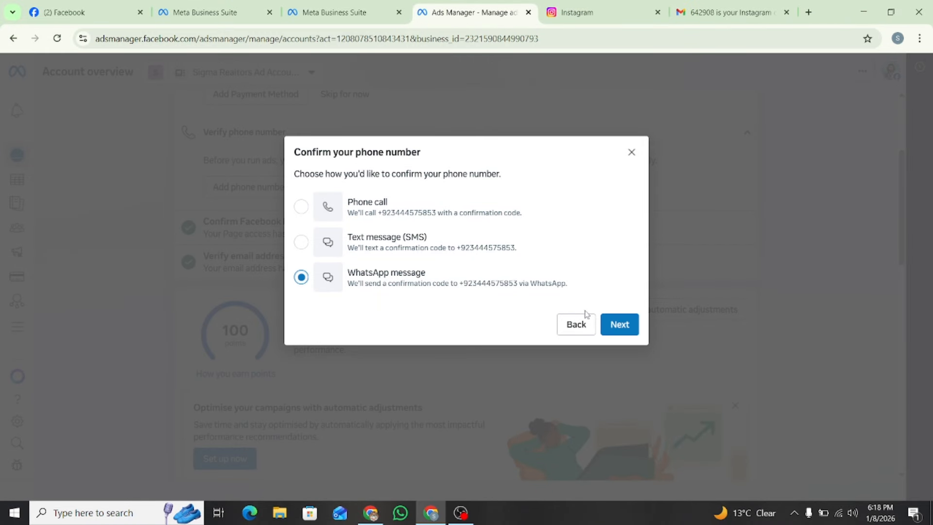
{"action": "left_click", "coordinate": [617, 327]}
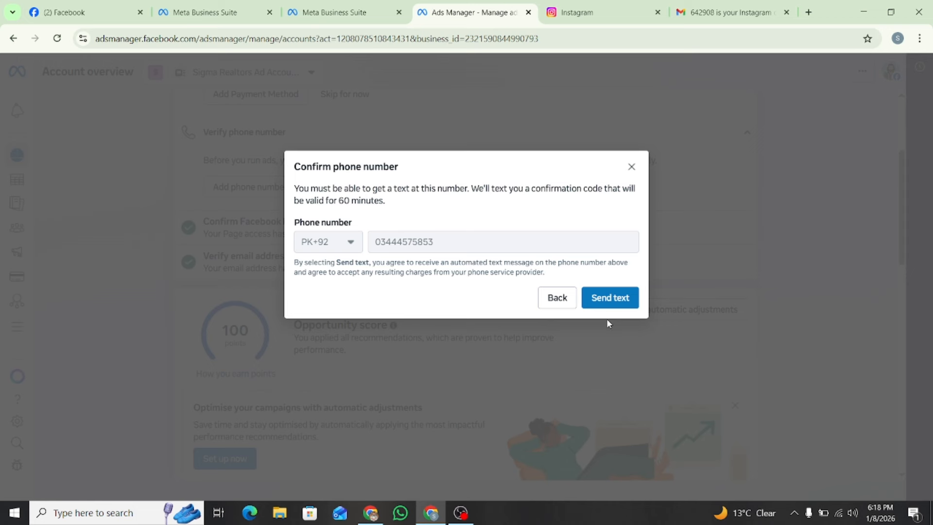
{"action": "left_click", "coordinate": [613, 300]}
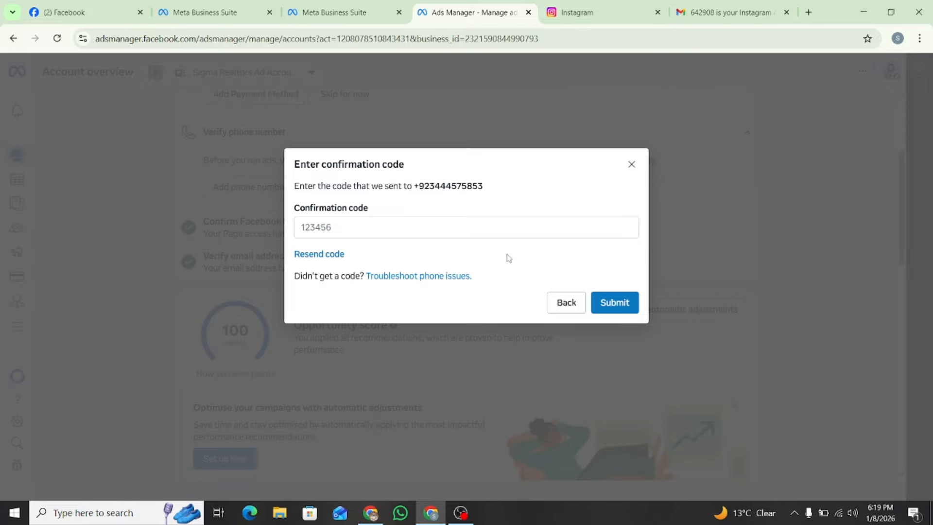
- Submit the received confirmation code to finish verifying the phone number, and skip adding a payment method in the ad setup
{"action": "left_click", "coordinate": [436, 230]}
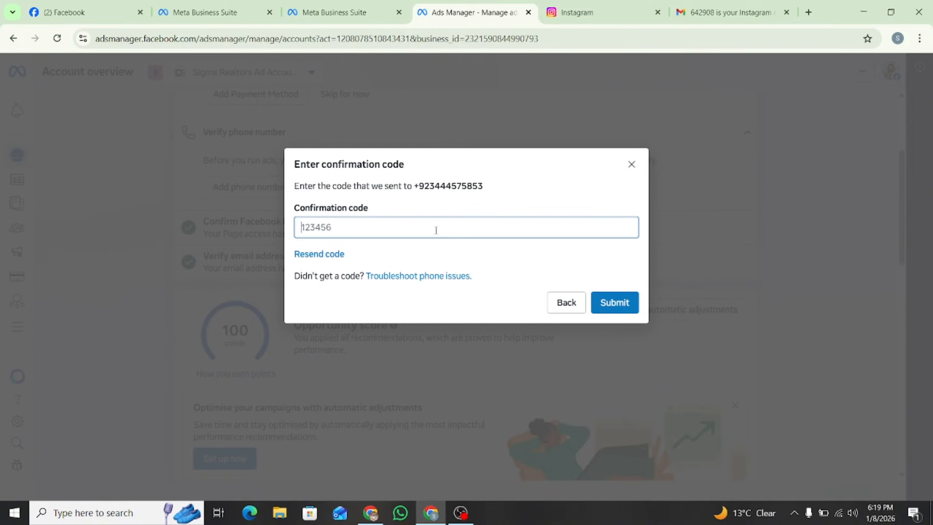
{"action": "left_click", "coordinate": [610, 303]}
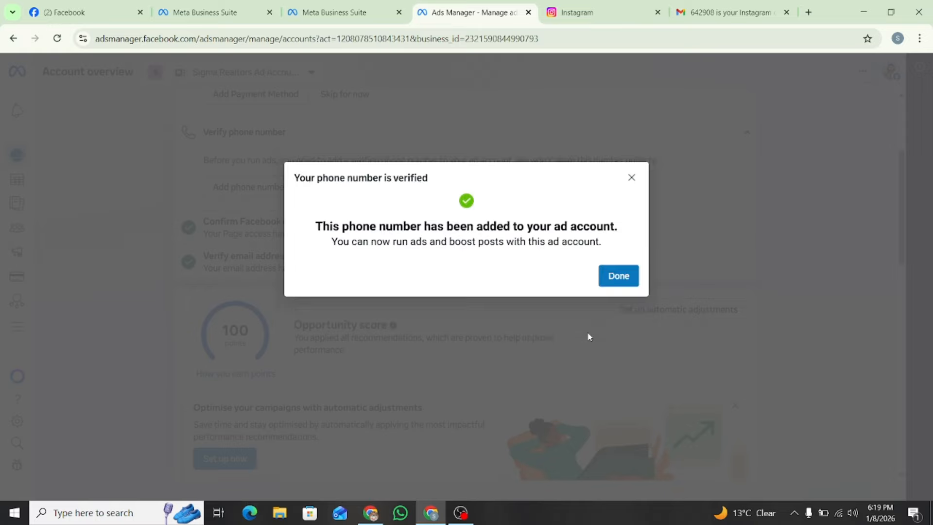
{"action": "left_click", "coordinate": [614, 279]}
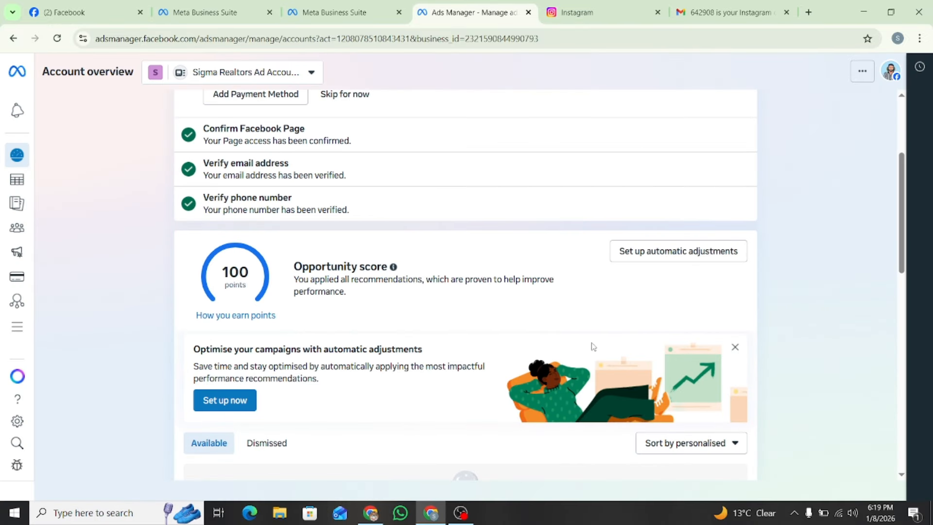
{"action": "scroll", "coordinate": [821, 234], "scroll_direction": "up", "scroll_amount": 3}
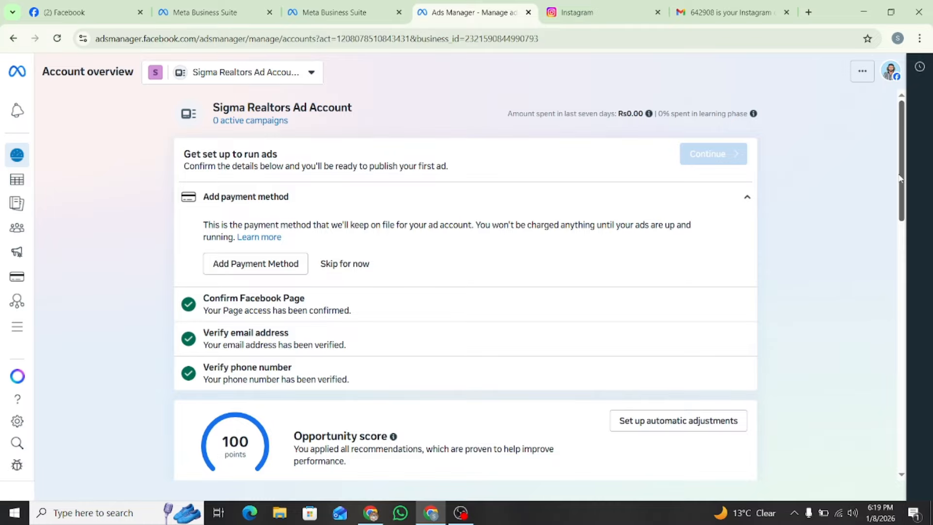
{"action": "left_click", "coordinate": [342, 265]}
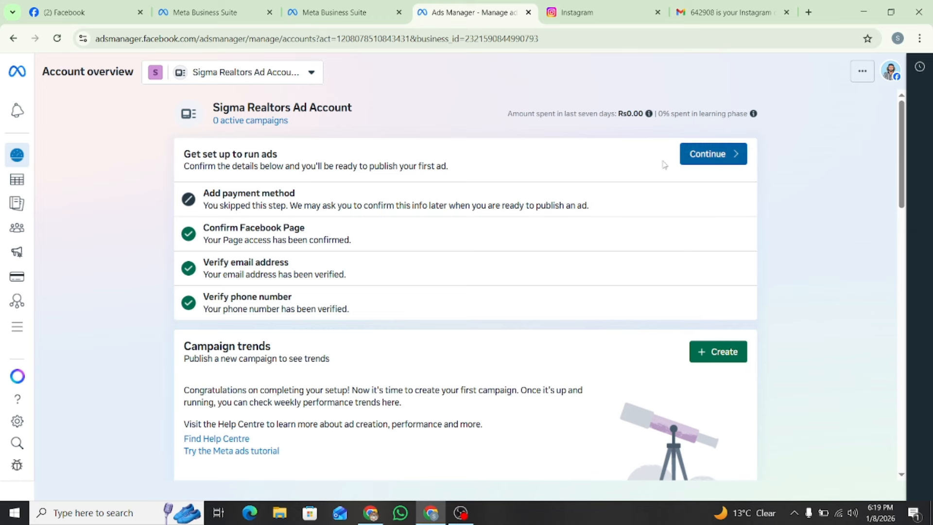
- Look through the Campaigns page, Ads Reporting and the full list of tools available in Ads Manager
{"action": "mouse_move", "coordinate": [17, 202]}
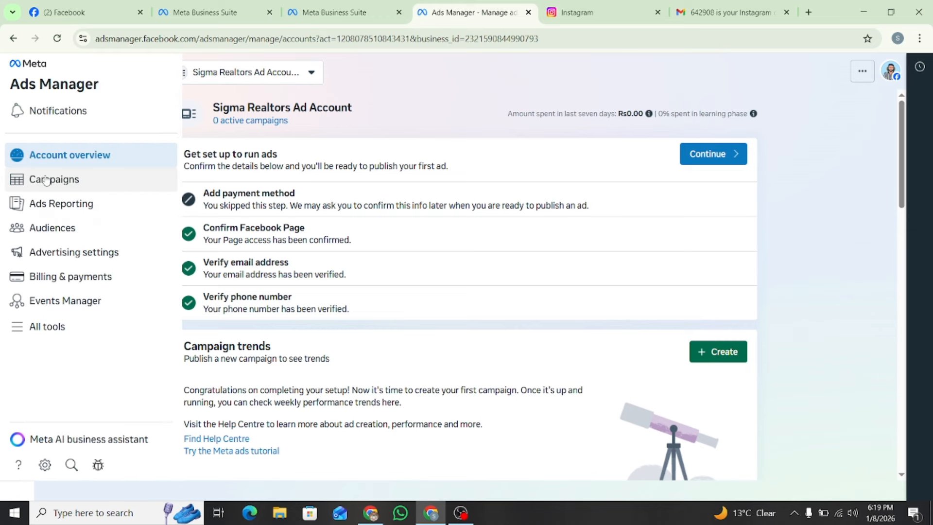
{"action": "left_click", "coordinate": [45, 180]}
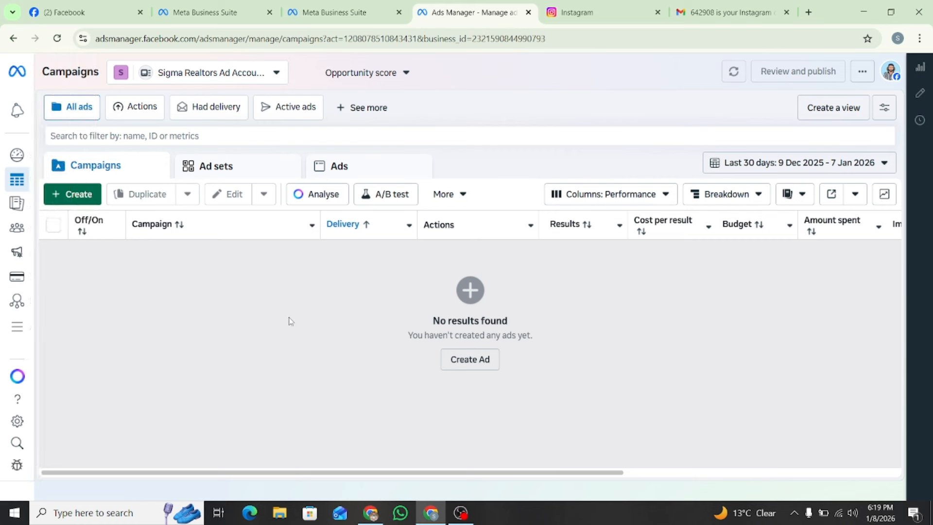
{"action": "left_click", "coordinate": [25, 204]}
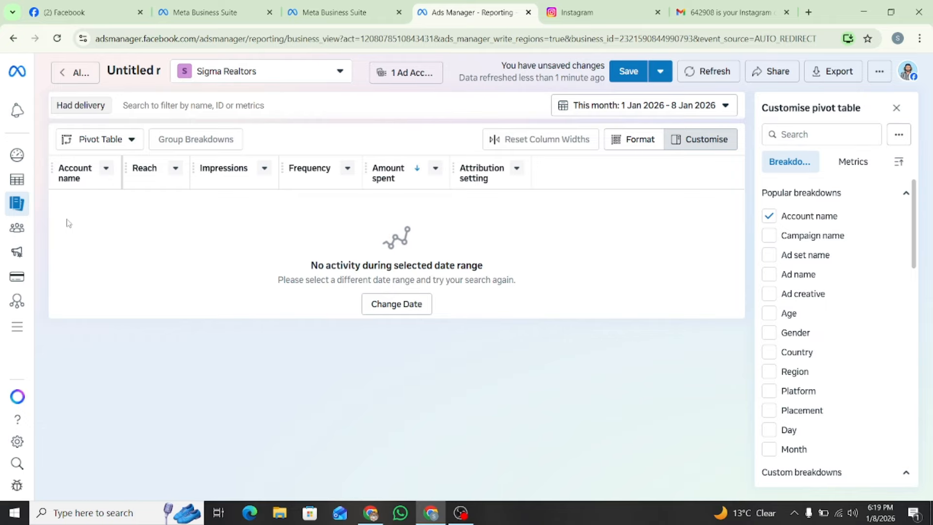
{"action": "mouse_move", "coordinate": [22, 235]}
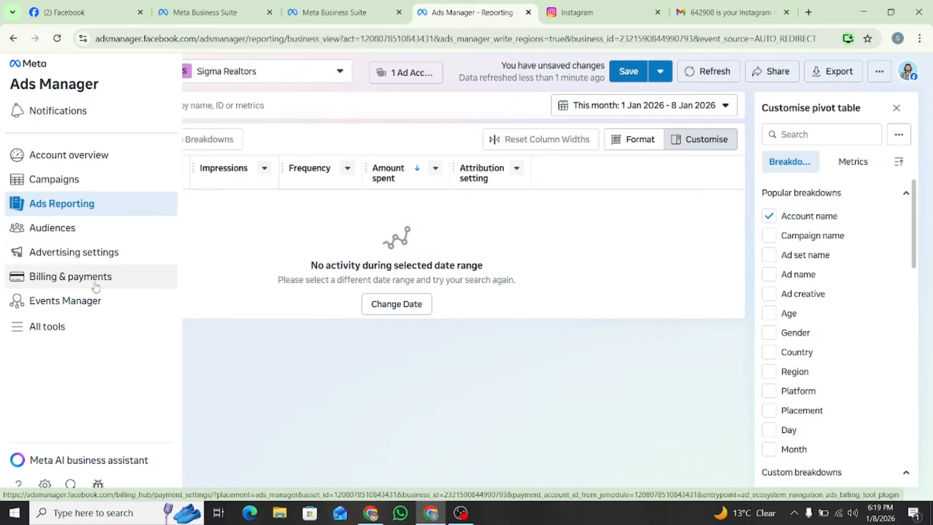
{"action": "left_click", "coordinate": [62, 331]}
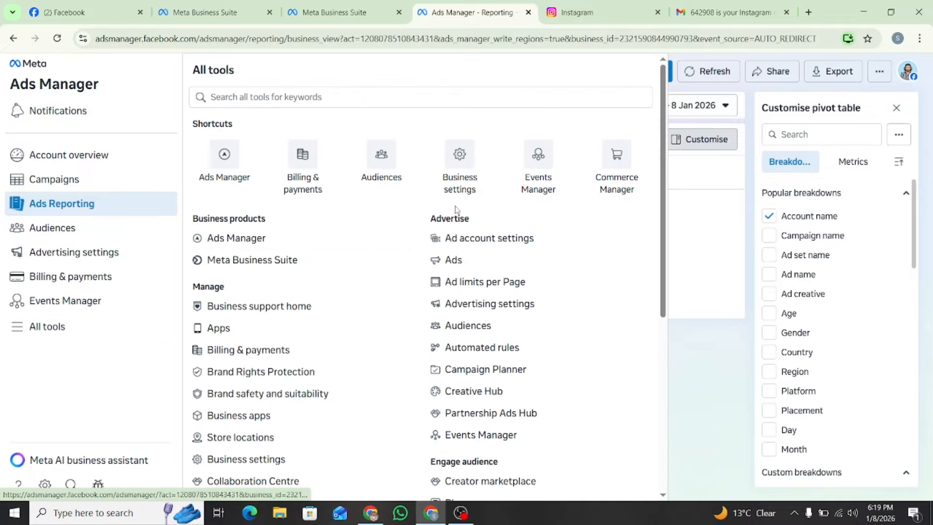
{"action": "scroll", "coordinate": [641, 234], "scroll_direction": "down", "scroll_amount": 3}
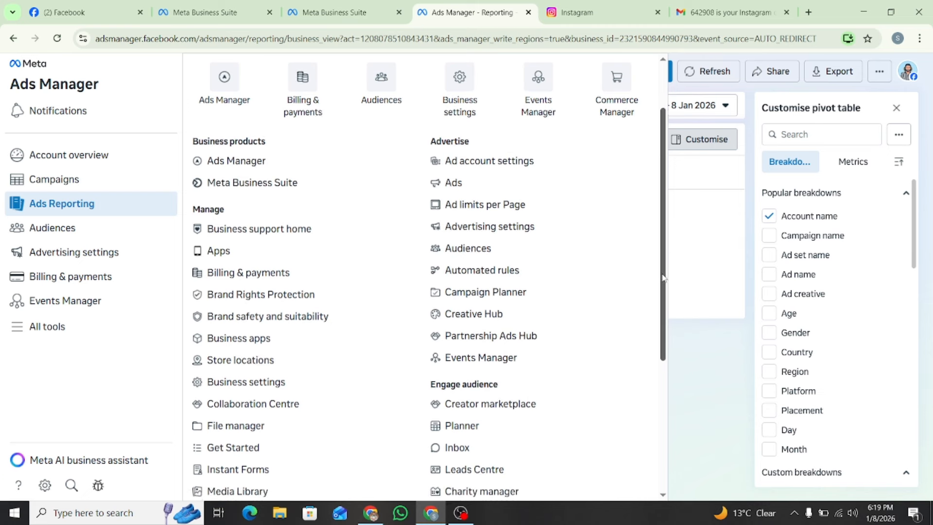
{"action": "scroll", "coordinate": [673, 306], "scroll_direction": "down", "scroll_amount": 2}
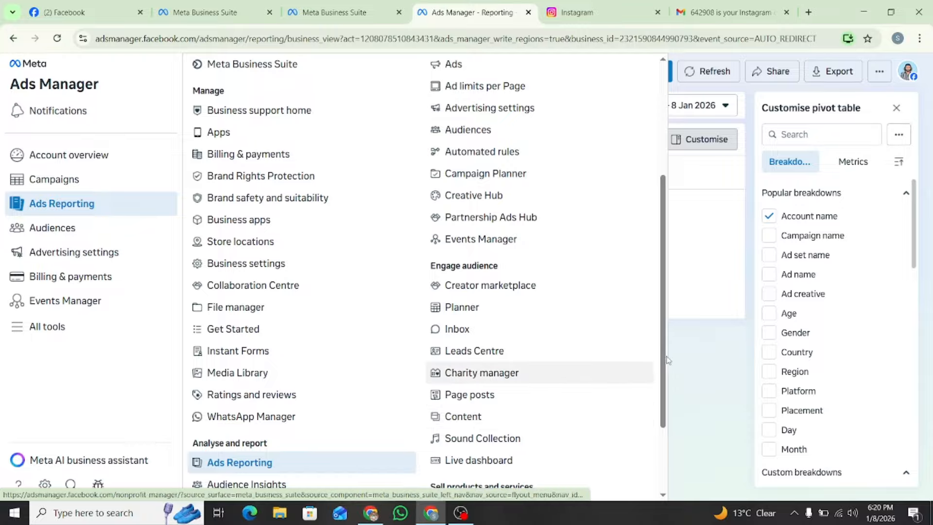
{"action": "left_click_drag", "start_coordinate": [662, 371], "coordinate": [663, 428]}
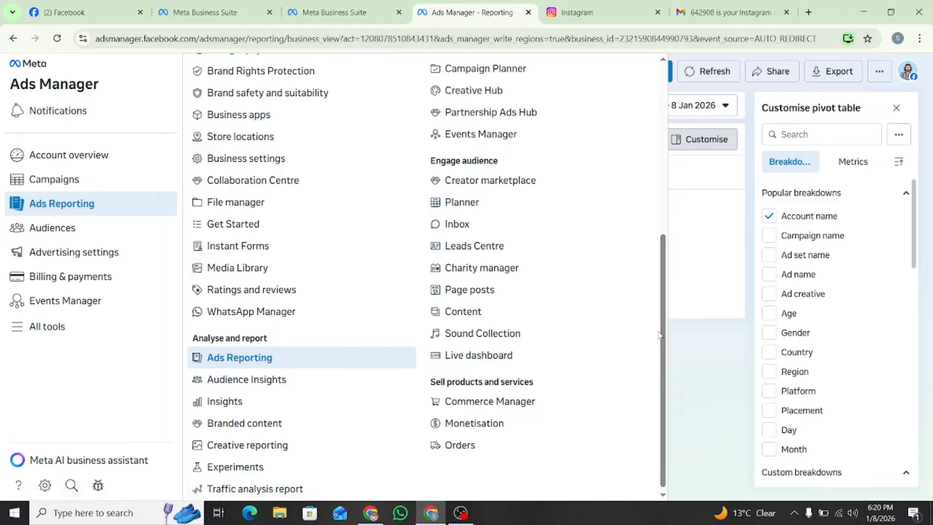
{"action": "left_click_drag", "start_coordinate": [662, 335], "coordinate": [648, 176]}
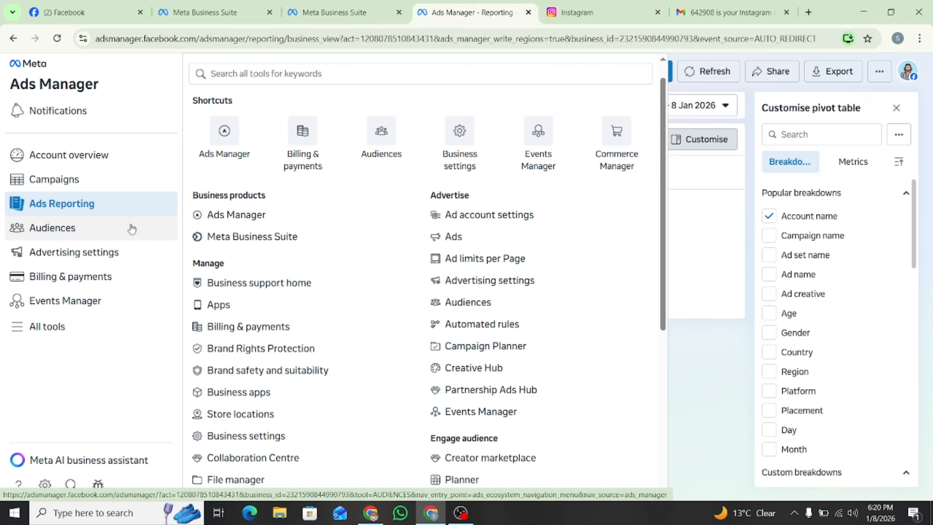
- Start creating a new campaign with the Auction buying type and review the available campaign objectives
{"action": "left_click", "coordinate": [125, 185]}
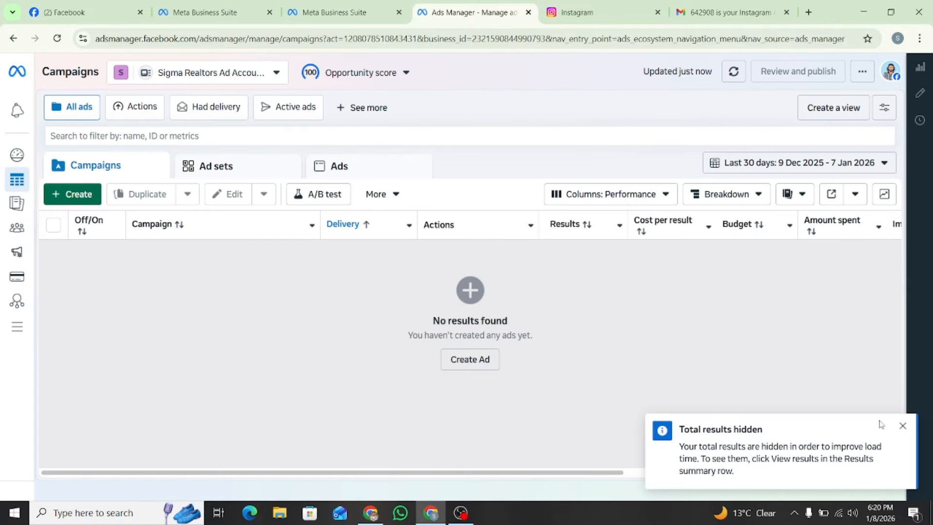
{"action": "left_click", "coordinate": [902, 427]}
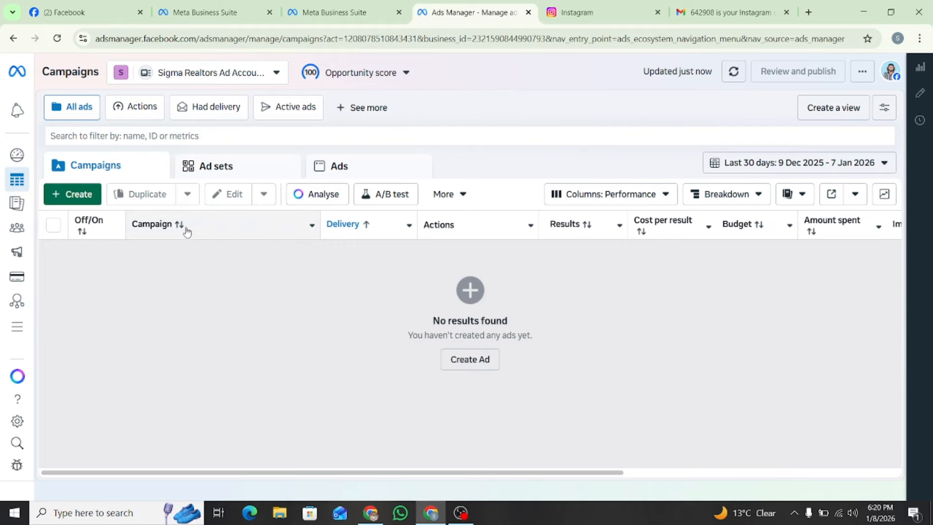
{"action": "left_click", "coordinate": [90, 195]}
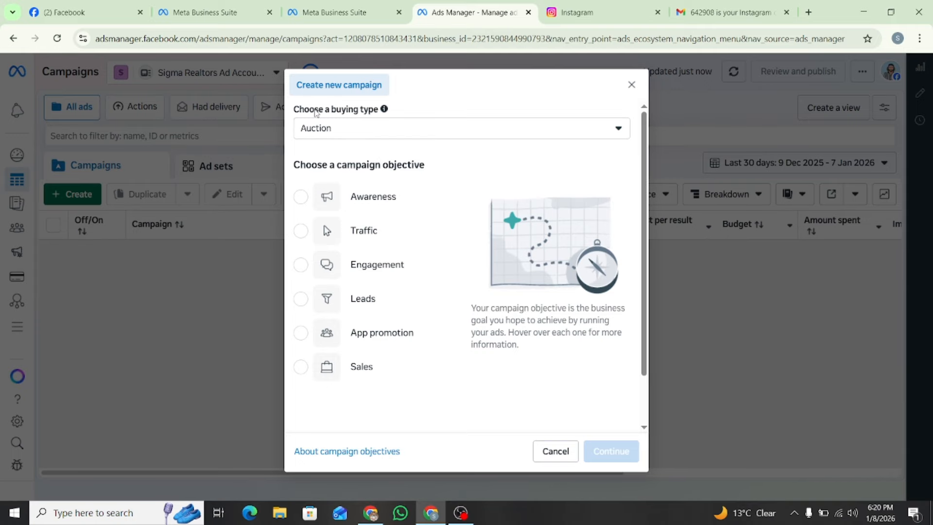
{"action": "left_click_drag", "start_coordinate": [299, 111], "coordinate": [370, 111]}
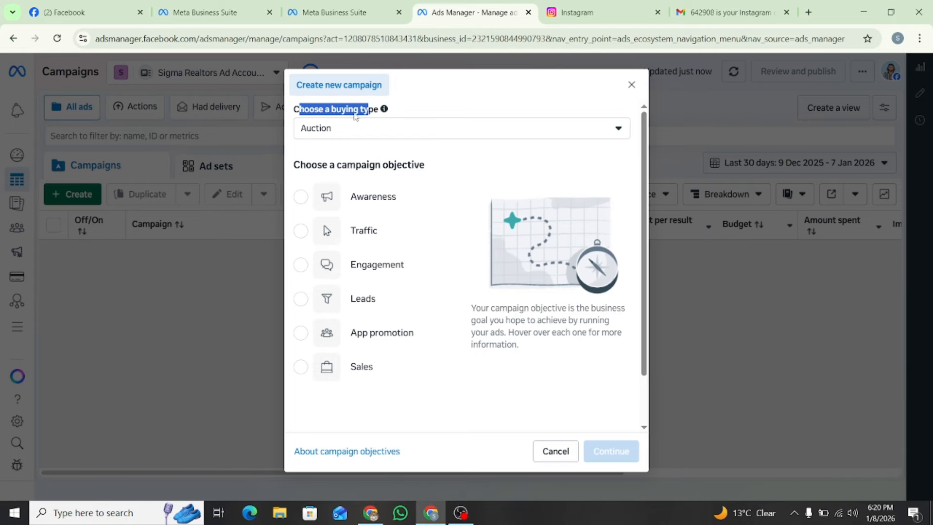
{"action": "left_click", "coordinate": [329, 114]}
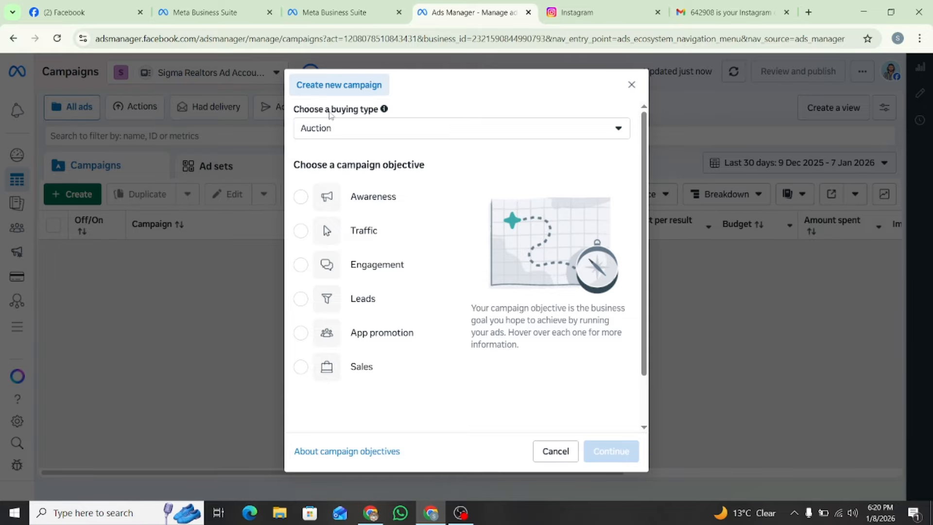
{"action": "left_click", "coordinate": [431, 128]}
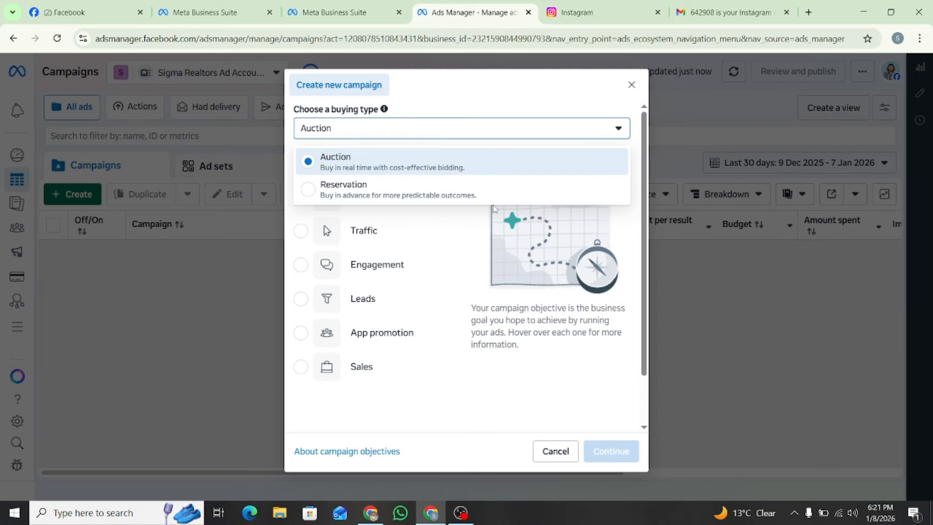
{"action": "left_click", "coordinate": [355, 167]}
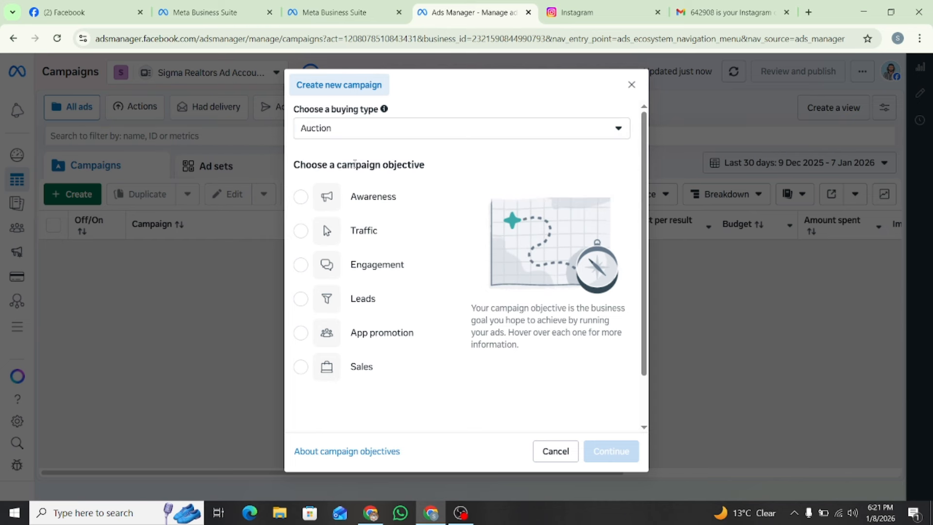
{"action": "mouse_move", "coordinate": [377, 188]}
{"action": "scroll", "coordinate": [646, 246], "scroll_direction": "down", "scroll_amount": 2}
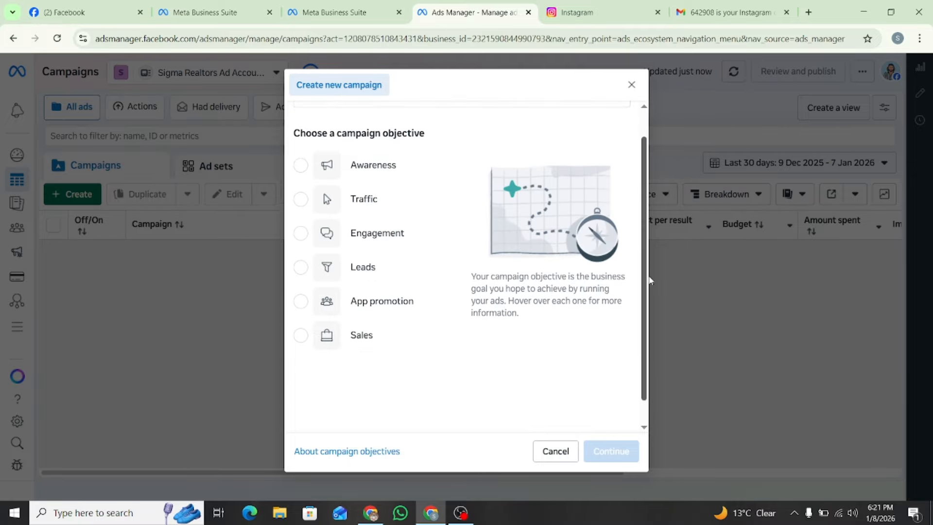
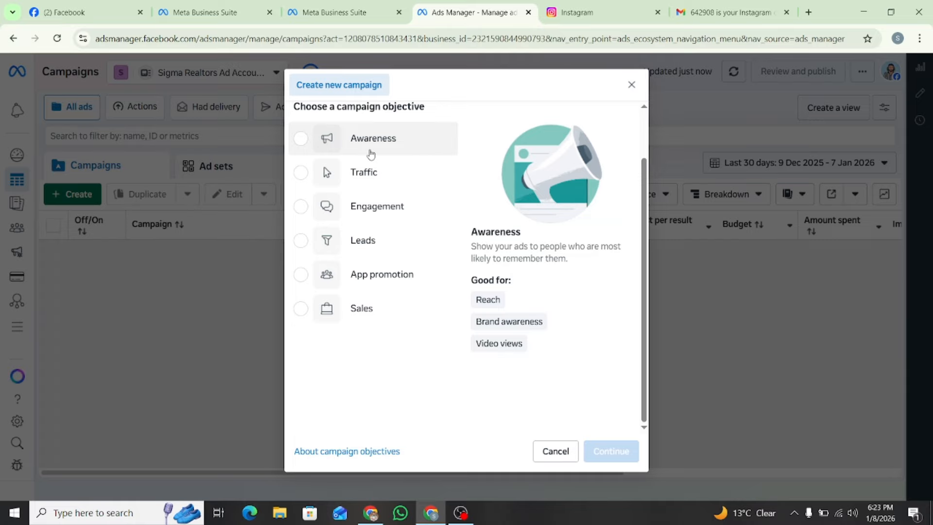
- Create the campaign with the Awareness objective and name it "New Awareness campaign | 01-08-2026"
{"action": "left_click", "coordinate": [371, 154]}
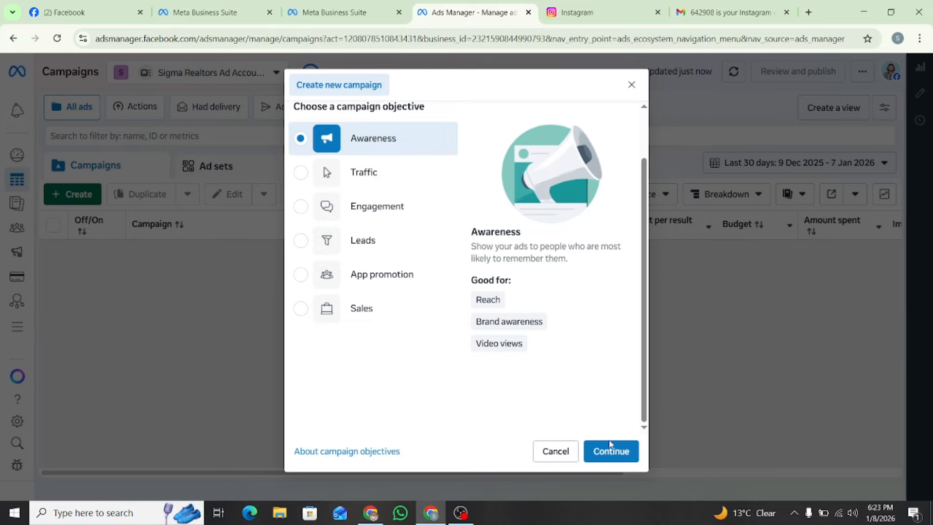
{"action": "left_click", "coordinate": [625, 447]}
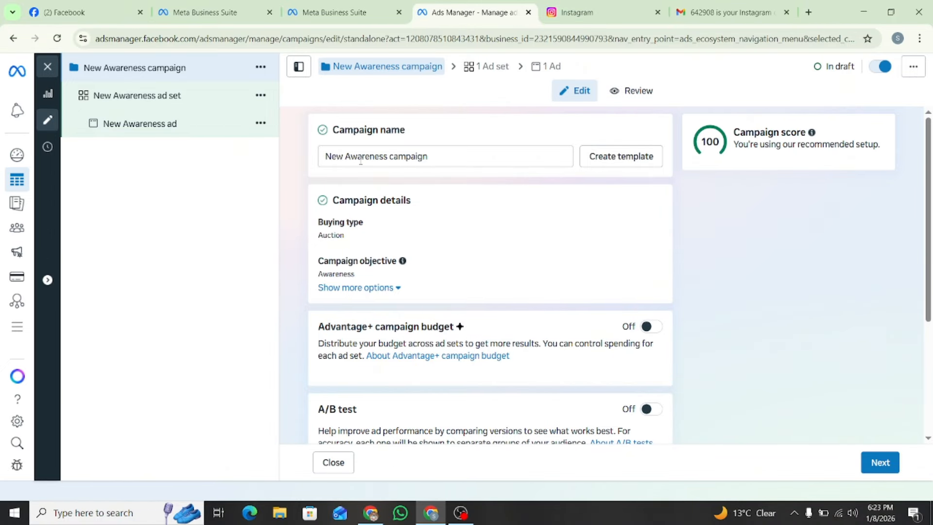
{"action": "triple_click", "coordinate": [426, 157]}
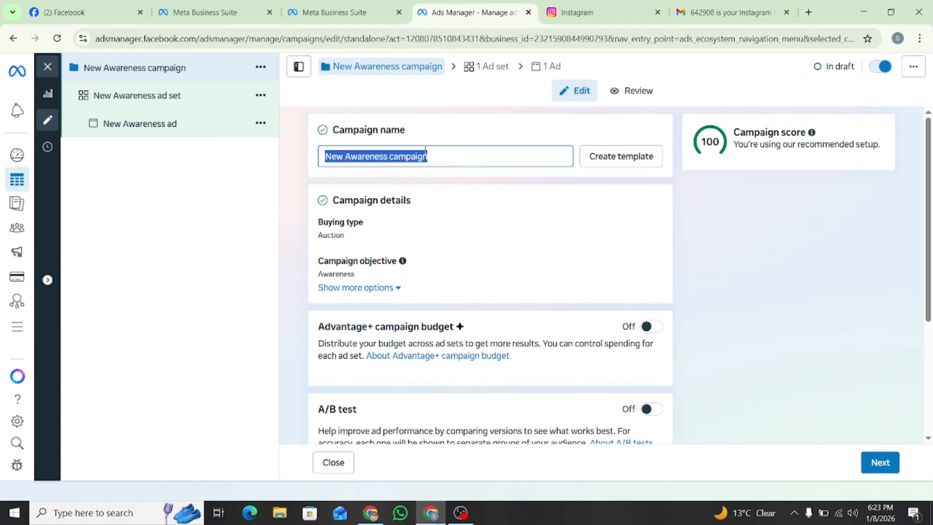
{"action": "left_click", "coordinate": [439, 159]}
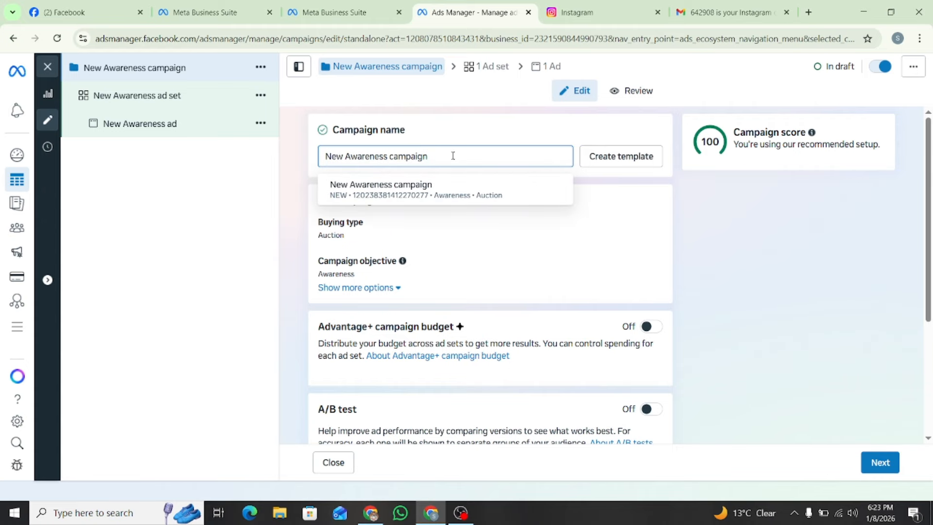
{"action": "type", "text": "("}
{"action": "key", "text": "BackSpace"}
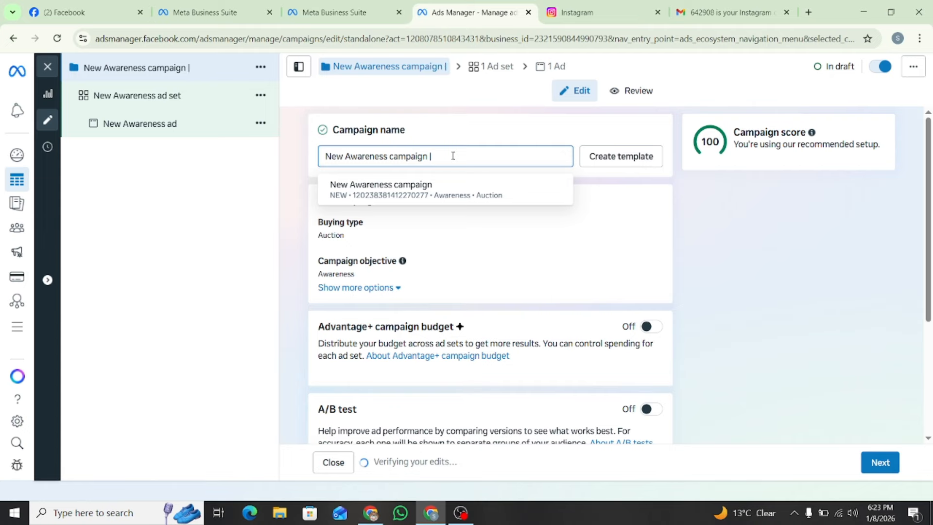
{"action": "type", "text": "01-"}
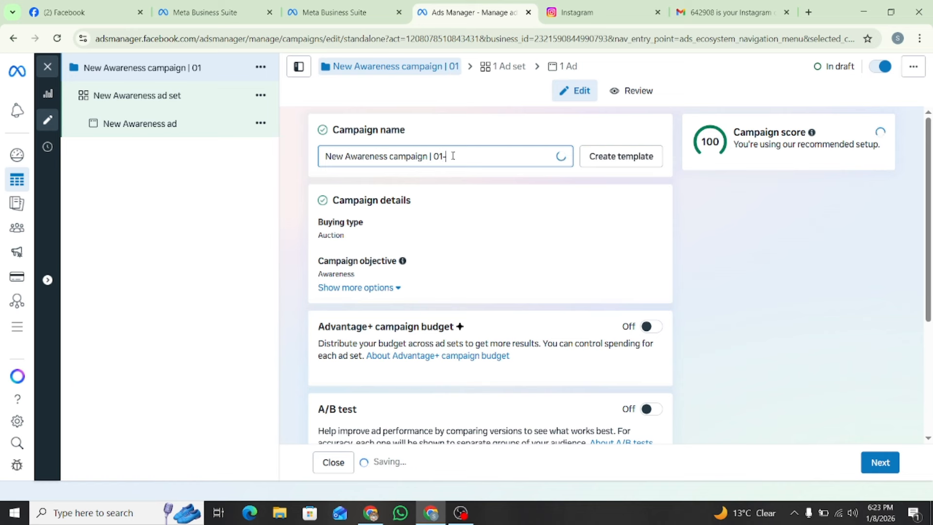
{"action": "type", "text": "08"}
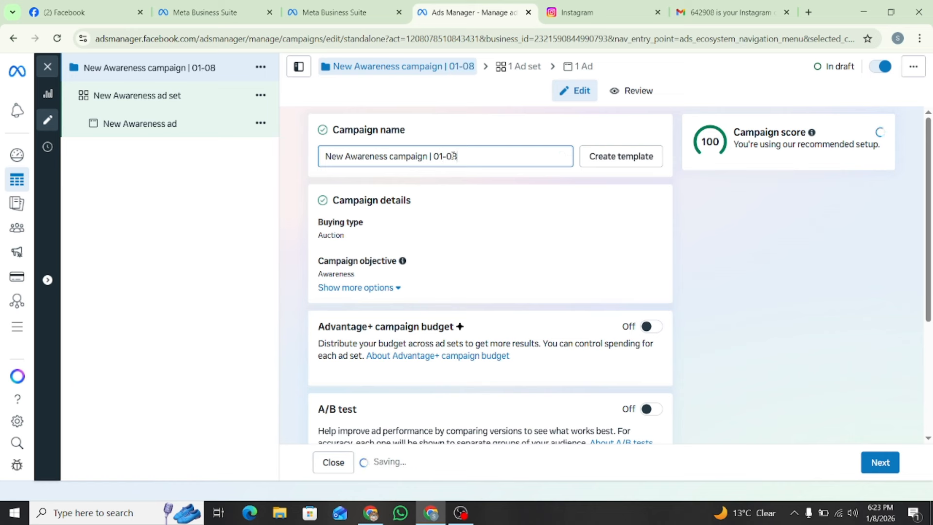
{"action": "type", "text": "-202"}
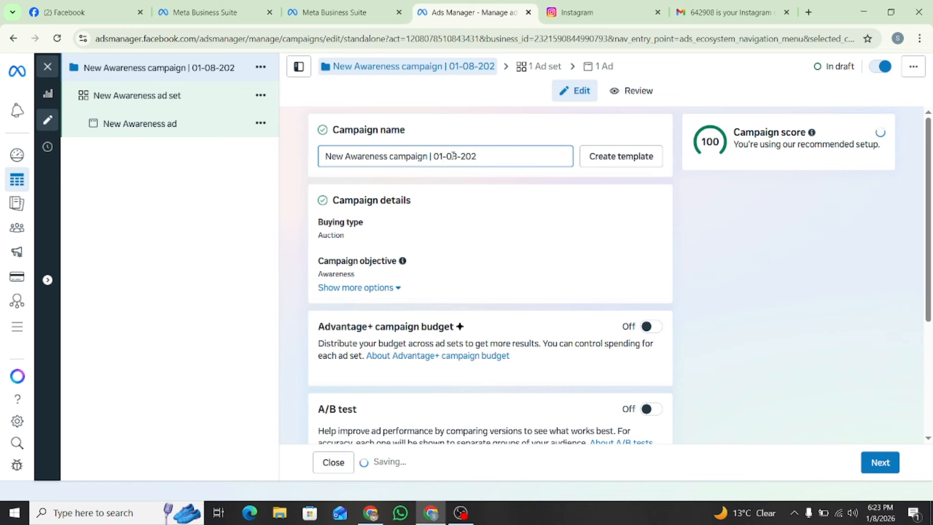
{"action": "type", "text": "6"}
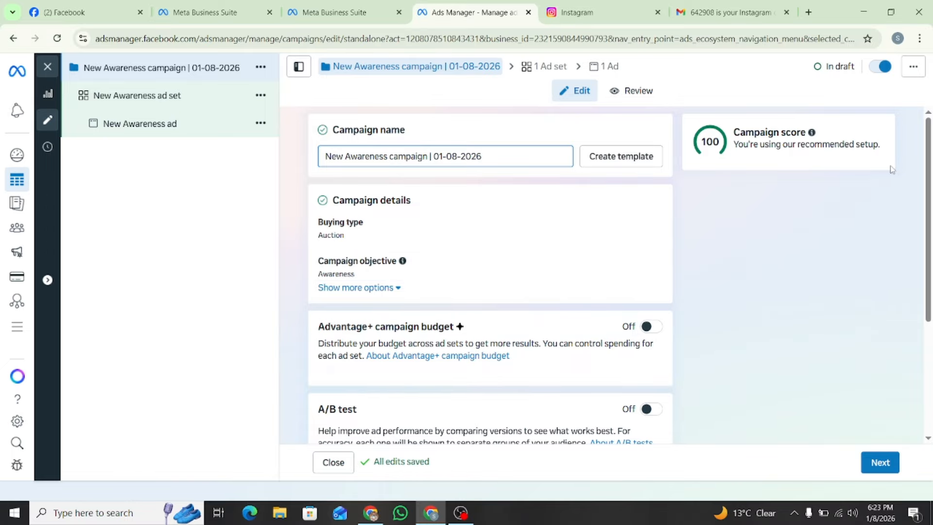
- Review the campaign's details, Advantage+ budget, A/B test and special ad category settings, and continue to the ad set
{"action": "left_click_drag", "start_coordinate": [928, 175], "coordinate": [932, 227]}
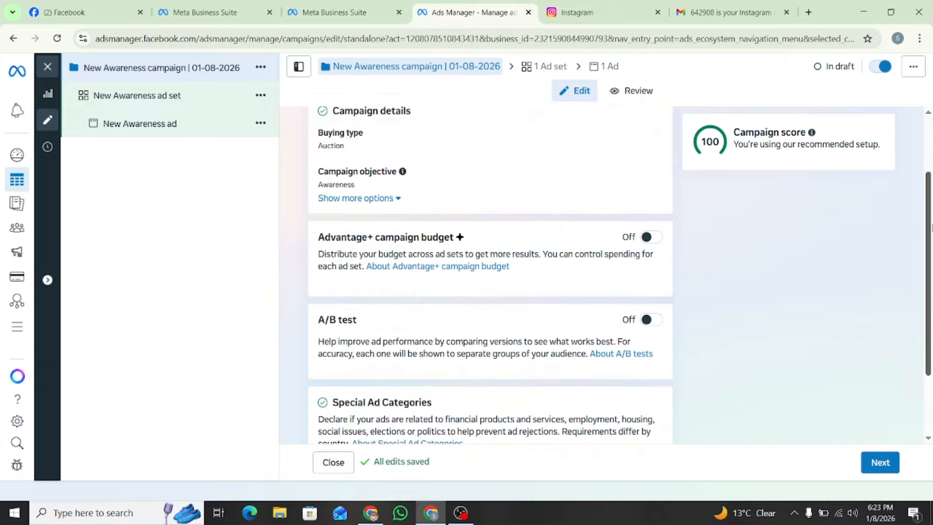
{"action": "scroll", "coordinate": [932, 227], "scroll_direction": "up", "scroll_amount": 1}
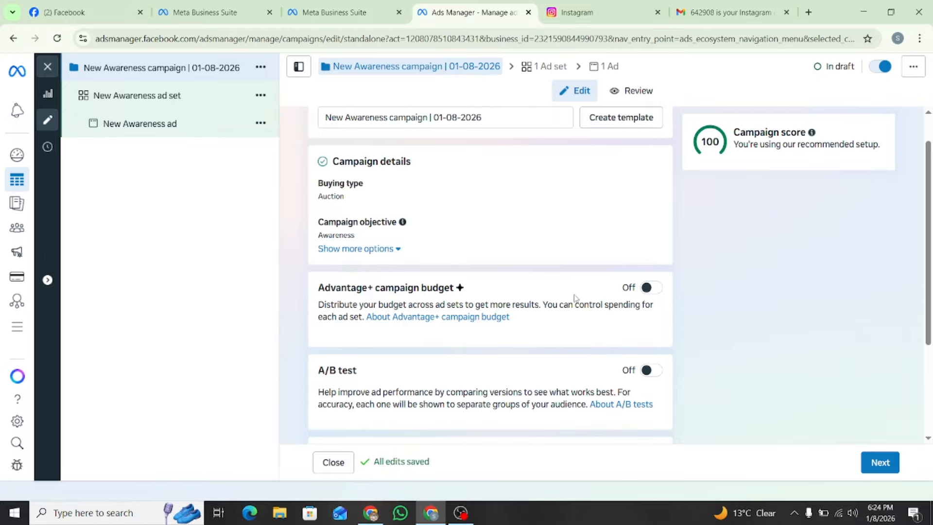
{"action": "left_click_drag", "start_coordinate": [930, 233], "coordinate": [930, 266]}
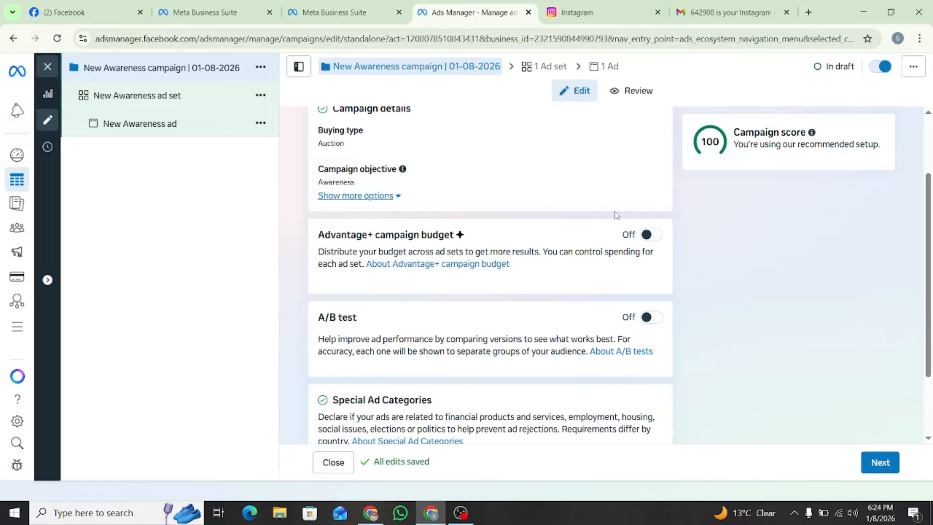
{"action": "left_click_drag", "start_coordinate": [930, 226], "coordinate": [931, 169]}
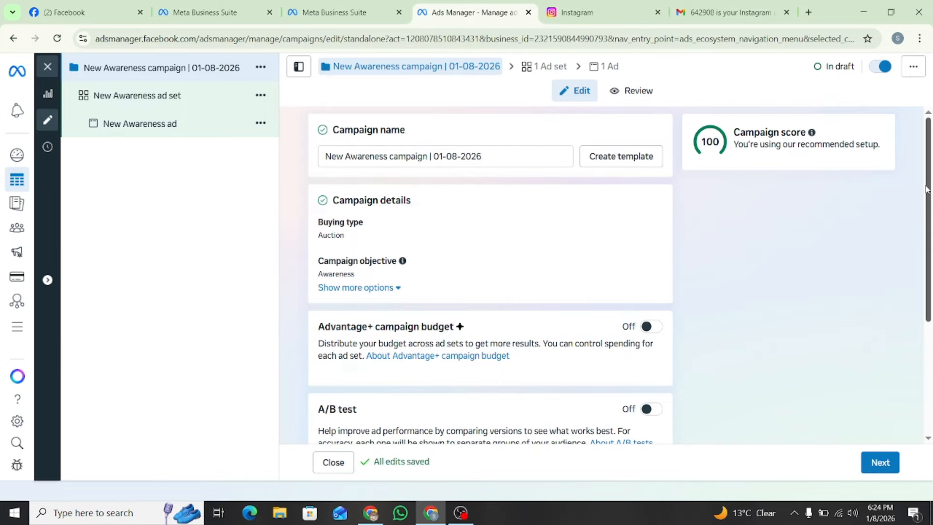
{"action": "scroll", "coordinate": [468, 144], "scroll_direction": "down", "scroll_amount": 2}
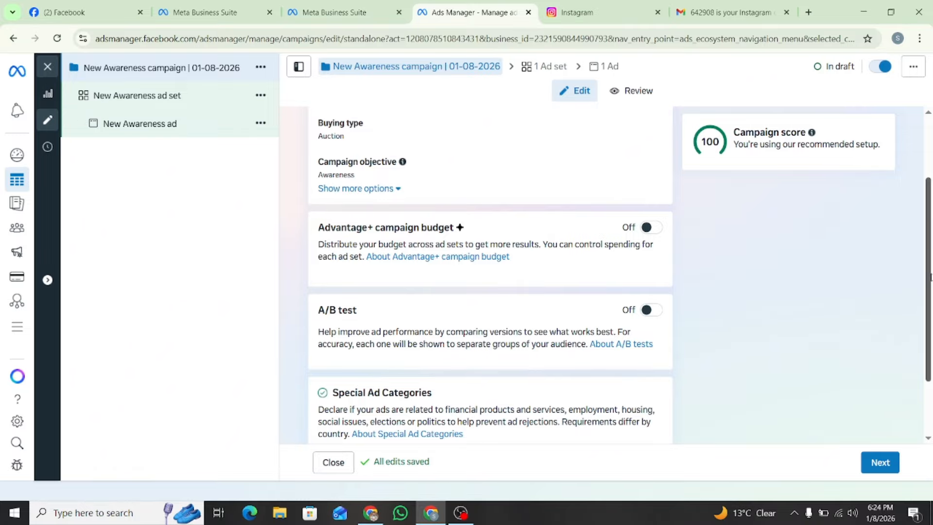
{"action": "scroll", "coordinate": [923, 315], "scroll_direction": "down", "scroll_amount": 2}
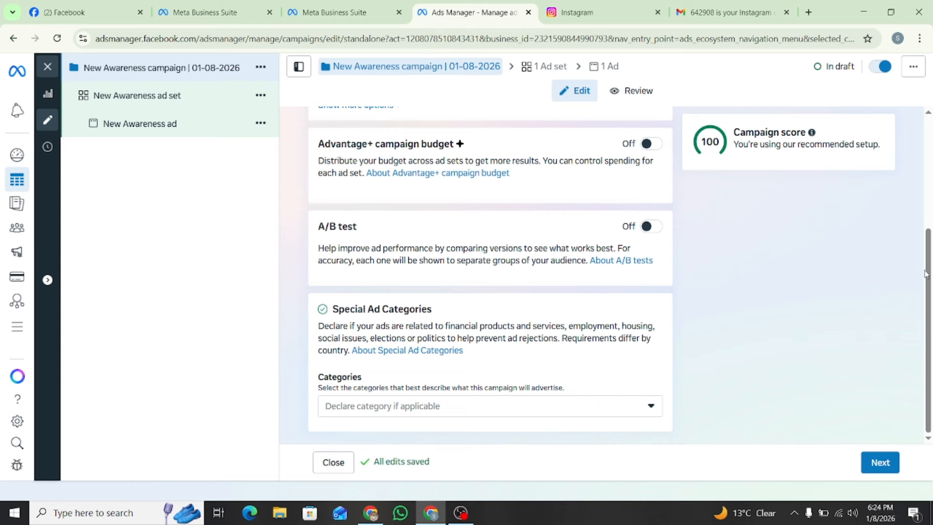
{"action": "scroll", "coordinate": [923, 274], "scroll_direction": "up", "scroll_amount": 2}
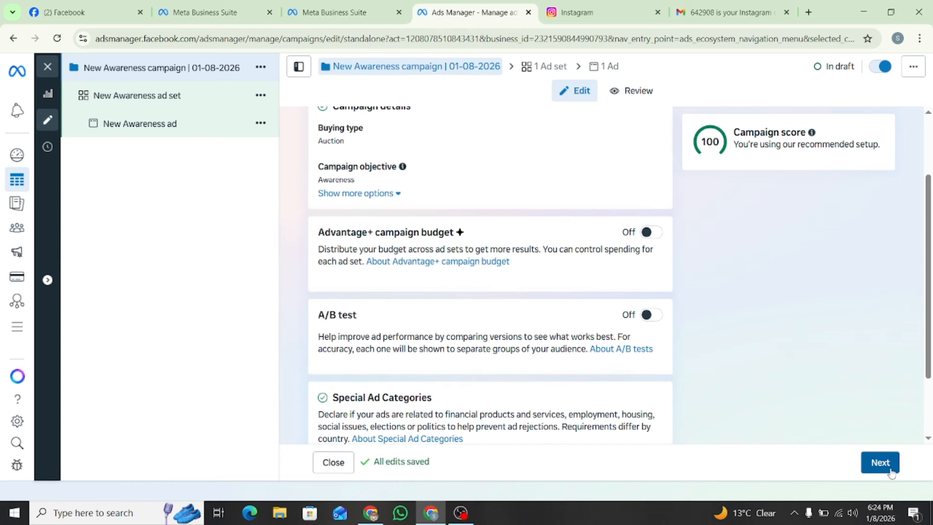
{"action": "left_click", "coordinate": [881, 465]}
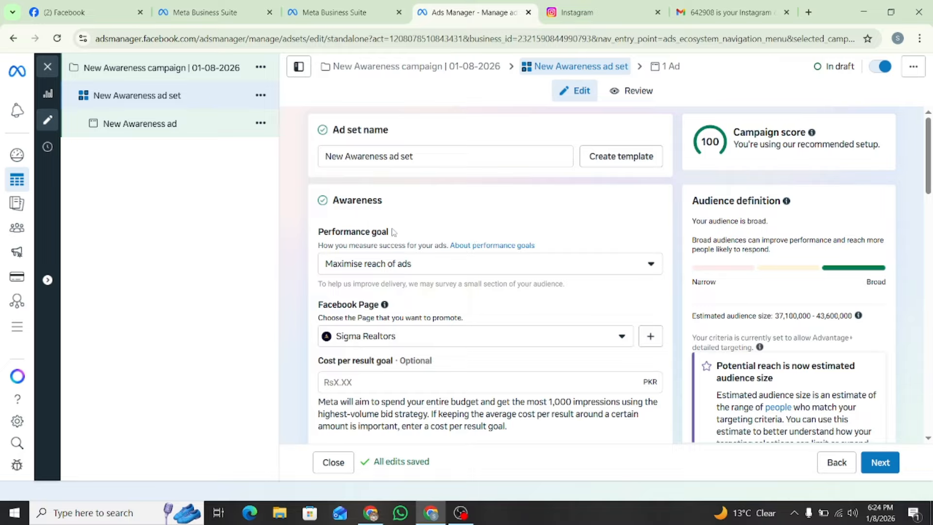
- Look through the awareness and video view options available for the ad set's performance goal without changing the selection
{"action": "left_click_drag", "start_coordinate": [393, 232], "coordinate": [315, 234]}
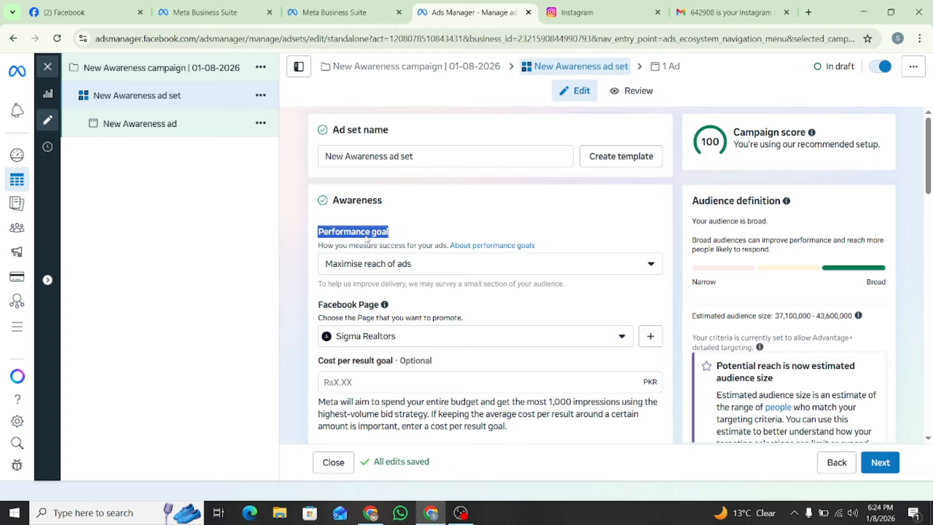
{"action": "left_click", "coordinate": [384, 233]}
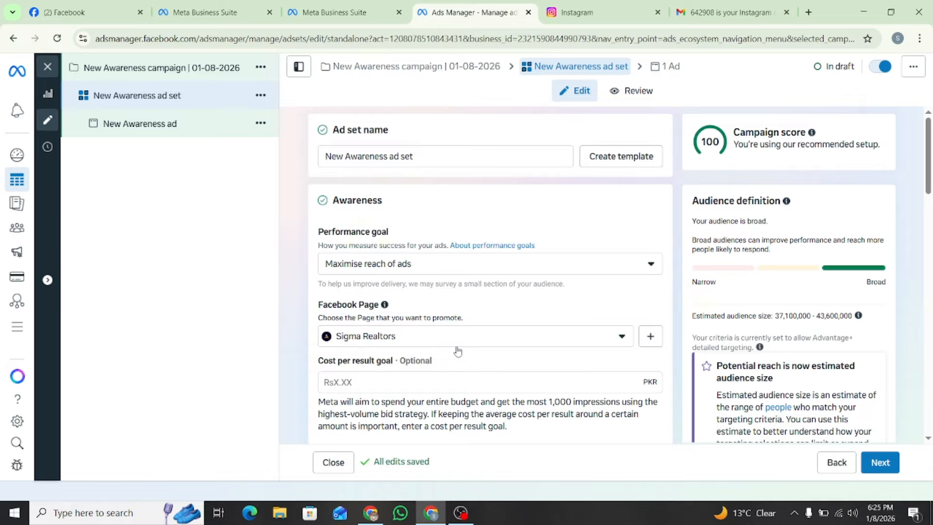
{"action": "left_click", "coordinate": [423, 272]}
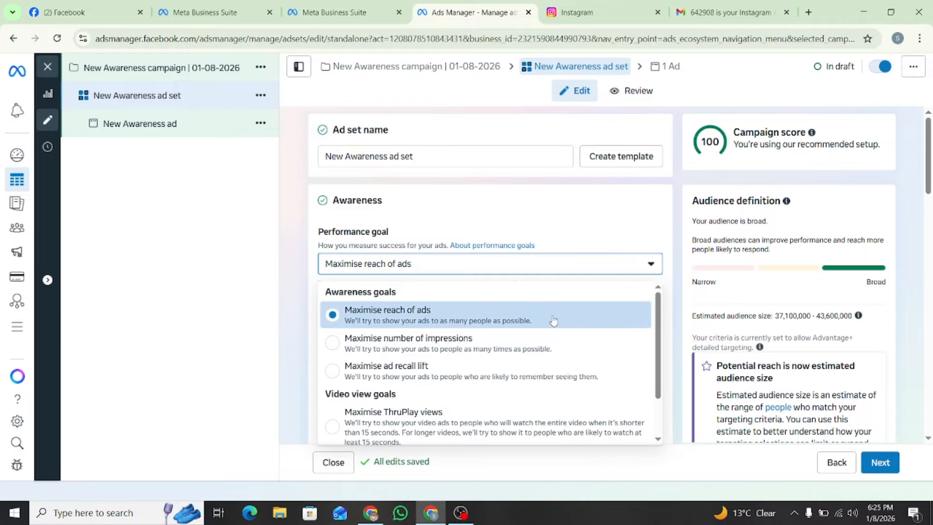
{"action": "scroll", "coordinate": [658, 342], "scroll_direction": "down", "scroll_amount": 1}
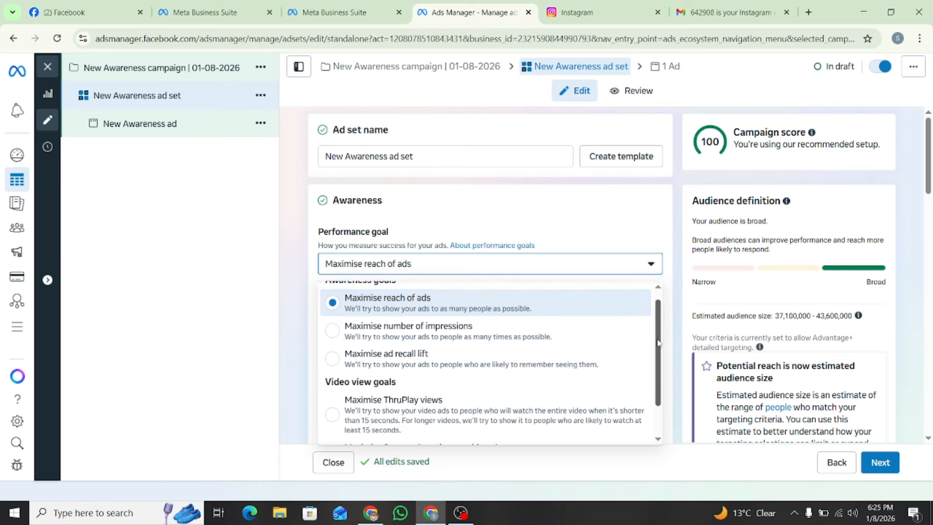
{"action": "scroll", "coordinate": [658, 343], "scroll_direction": "down", "scroll_amount": 2}
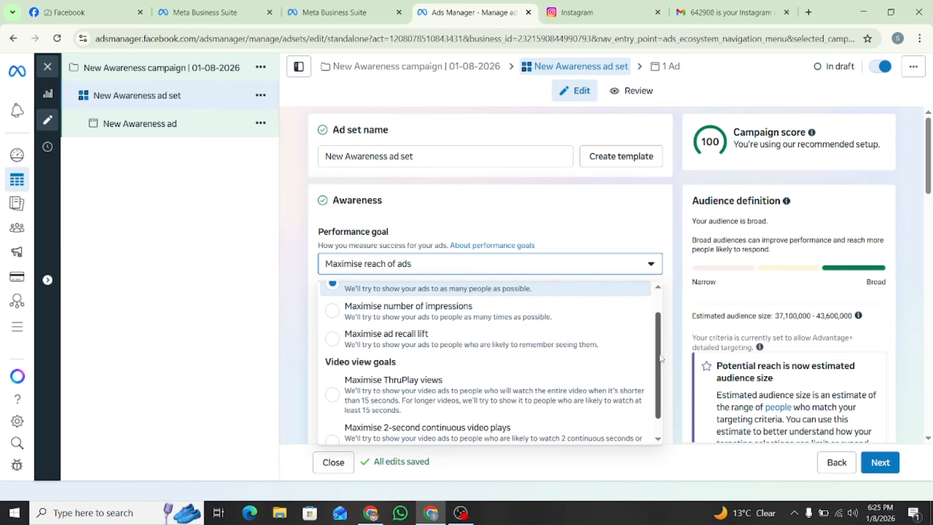
{"action": "scroll", "coordinate": [660, 359], "scroll_direction": "down", "scroll_amount": 1}
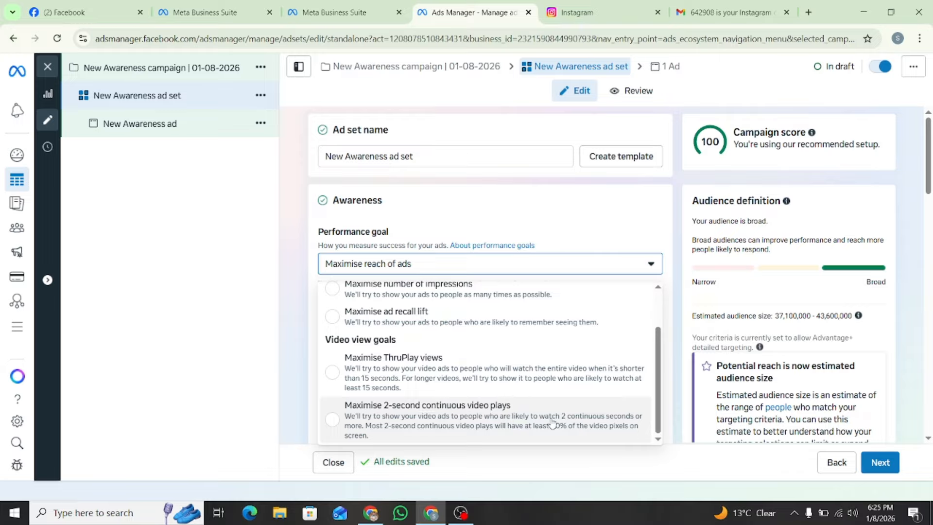
{"action": "scroll", "coordinate": [656, 344], "scroll_direction": "up", "scroll_amount": 2}
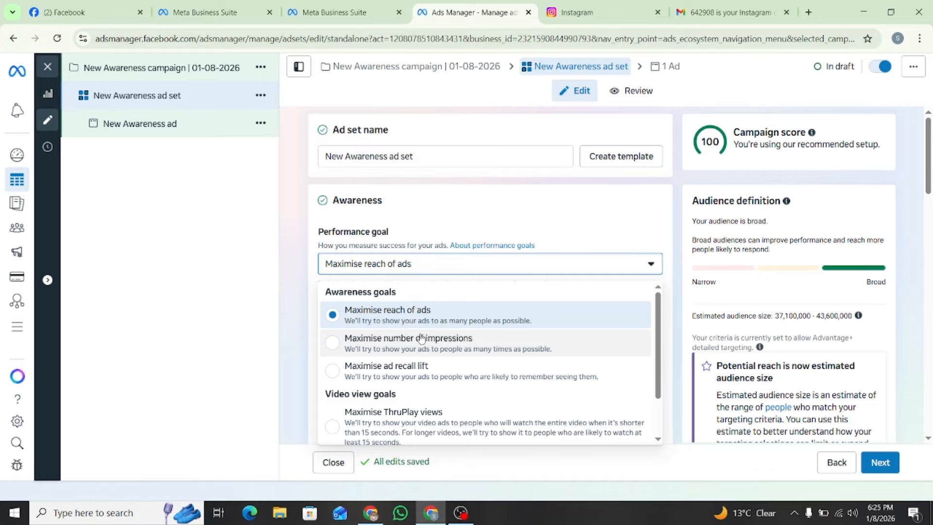
{"action": "left_click", "coordinate": [554, 226]}
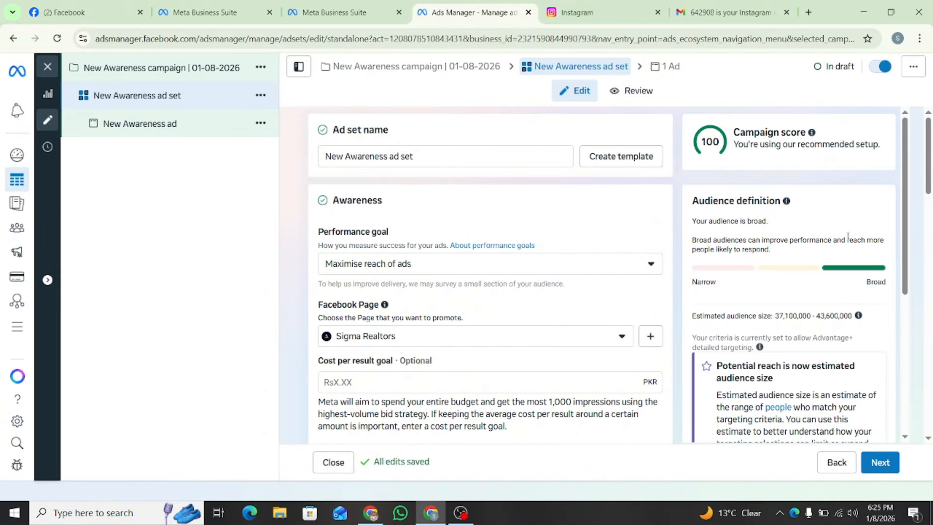
- Choose Sigma Realtors from the personal Pages as the Facebook Page to promote in the ad set
{"action": "scroll", "coordinate": [848, 243], "scroll_direction": "down", "scroll_amount": 2}
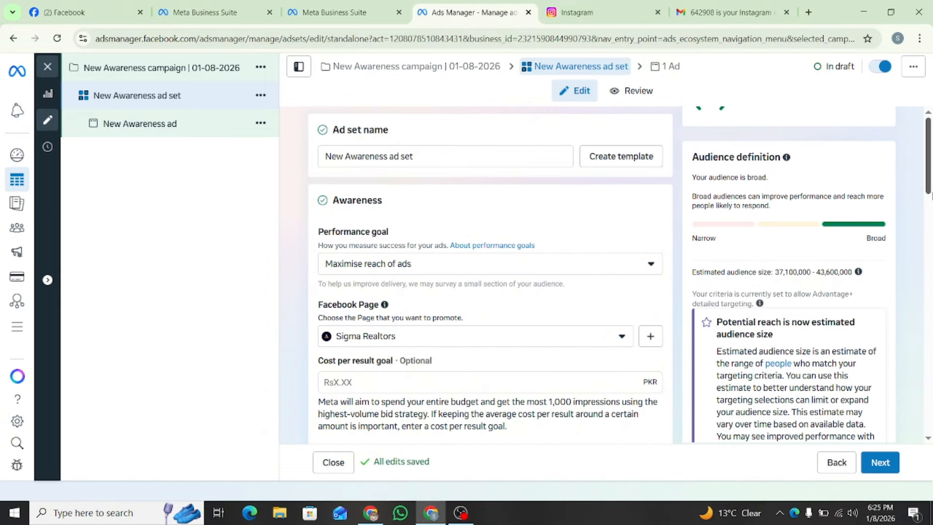
{"action": "scroll", "coordinate": [930, 194], "scroll_direction": "down", "scroll_amount": 3}
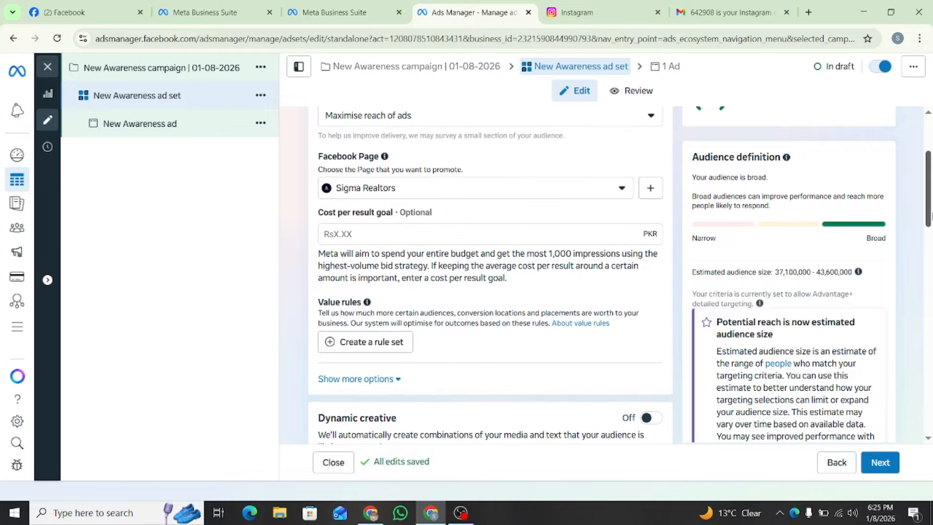
{"action": "left_click", "coordinate": [591, 194]}
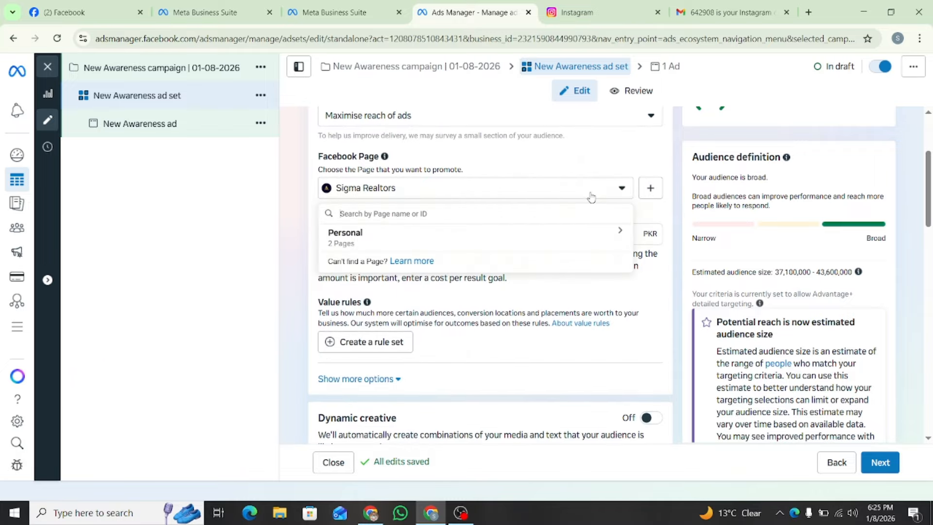
{"action": "left_click", "coordinate": [588, 236]}
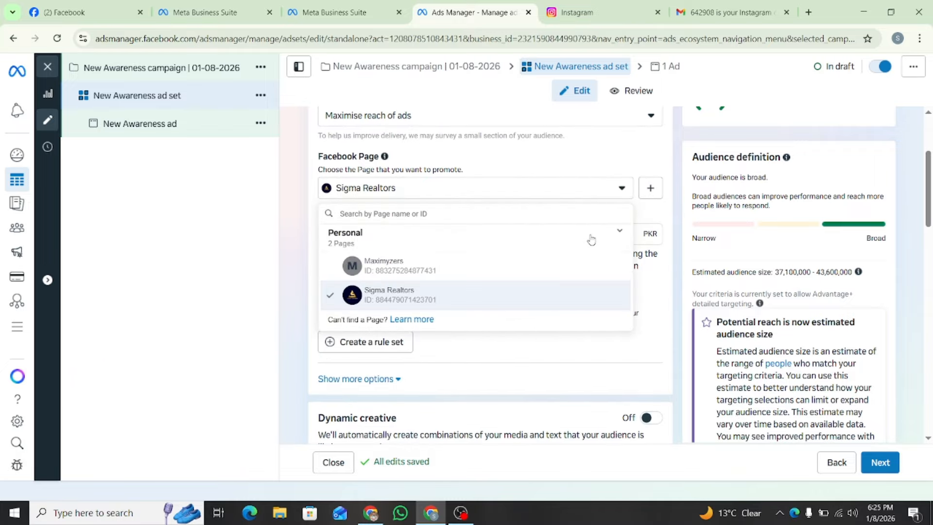
{"action": "left_click", "coordinate": [401, 300]}
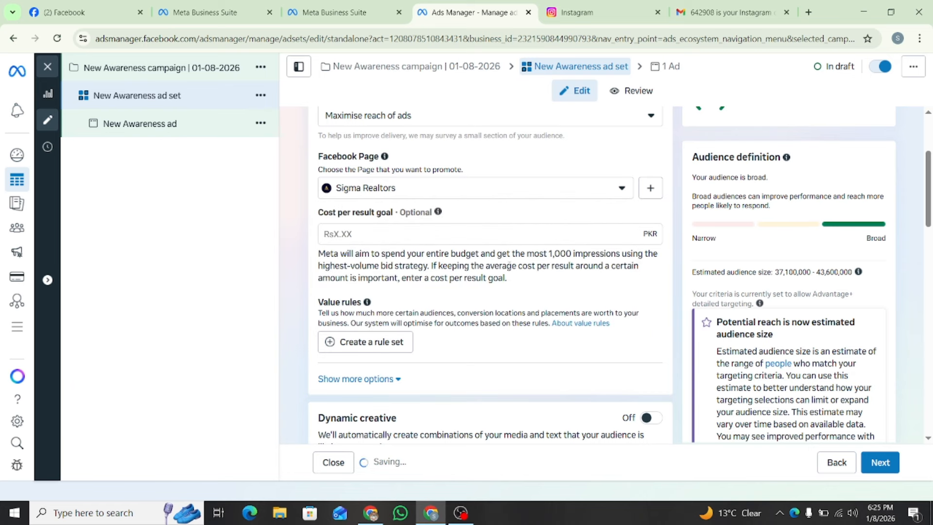
- Show the additional awareness options of the ad set and set the frequency cap to 4 impressions every 7 days
{"action": "left_click", "coordinate": [388, 380]}
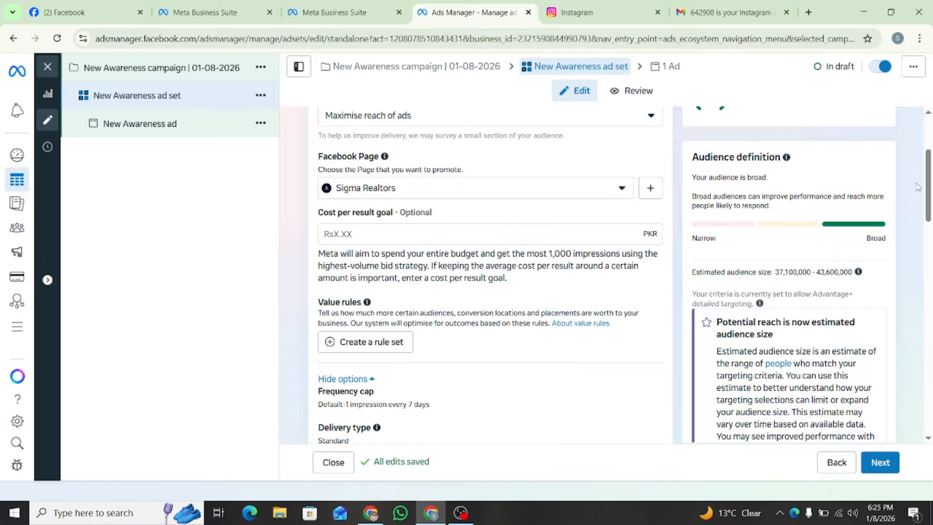
{"action": "scroll", "coordinate": [929, 192], "scroll_direction": "down", "scroll_amount": 5}
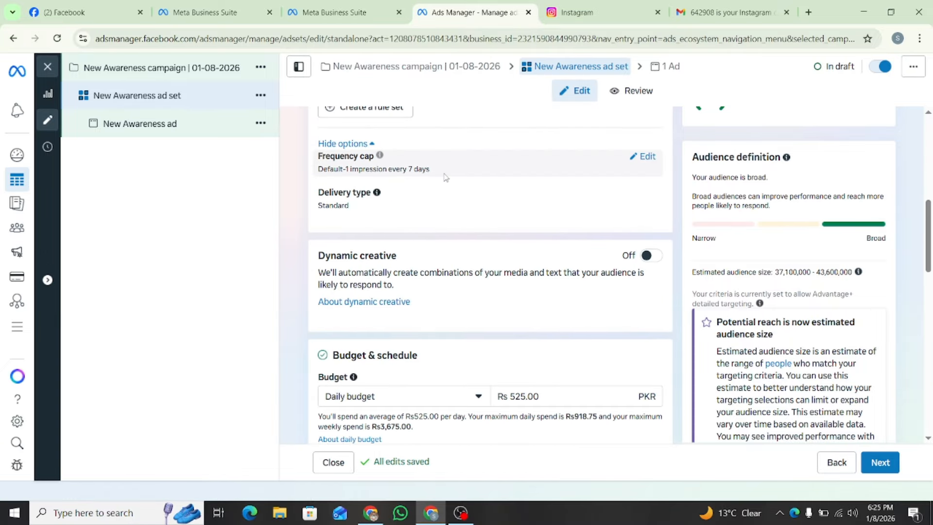
{"action": "left_click", "coordinate": [640, 157]}
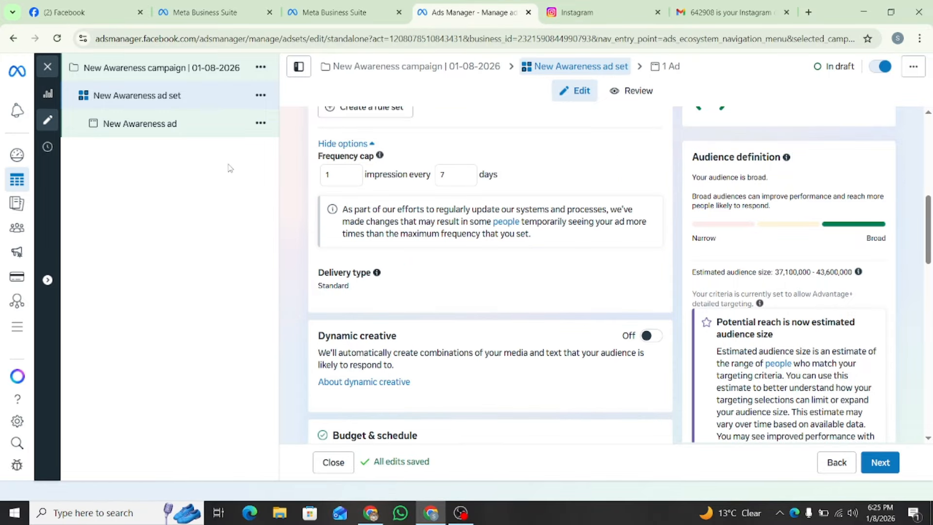
{"action": "left_click", "coordinate": [352, 173]}
{"action": "left_click", "coordinate": [352, 173]}
{"action": "left_click", "coordinate": [353, 172]}
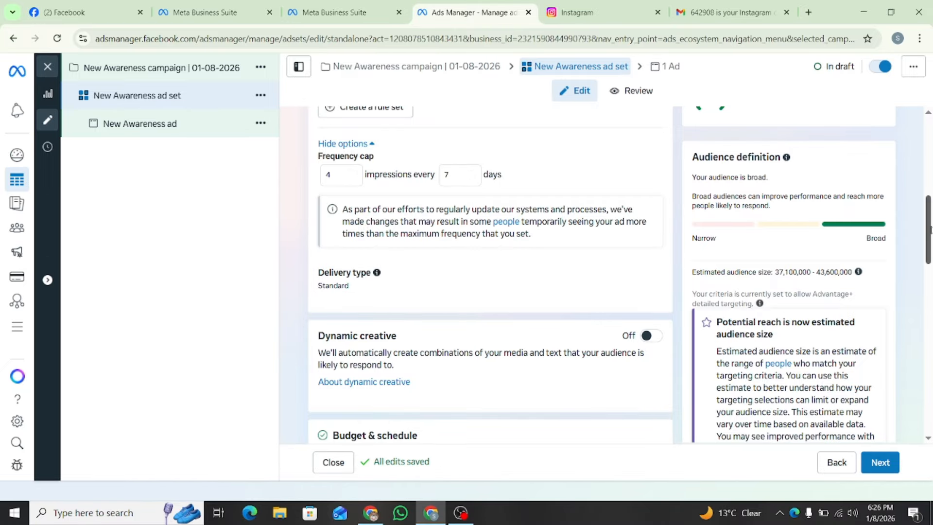
{"action": "left_click_drag", "start_coordinate": [930, 227], "coordinate": [931, 248]}
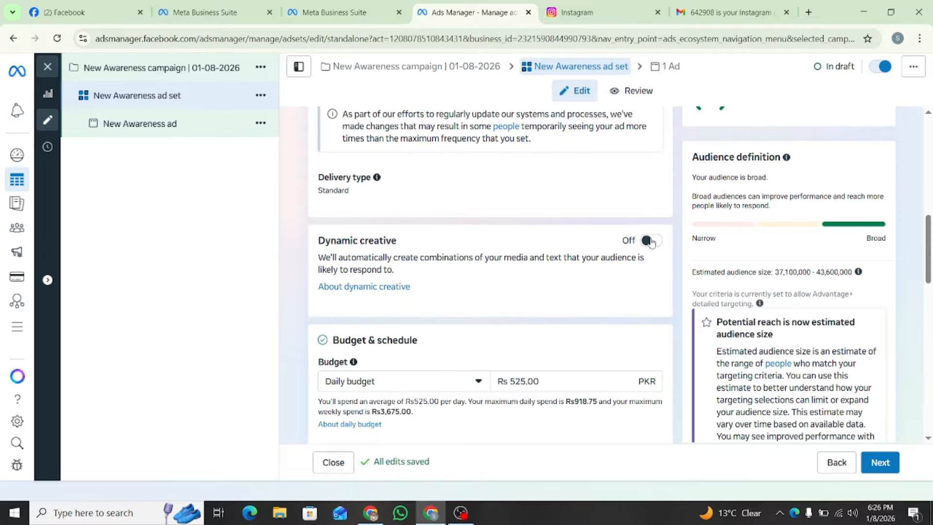
- View the dynamic creative information without enabling it, and set the ad set's daily budget to Rs 1,000
{"action": "left_click", "coordinate": [652, 242]}
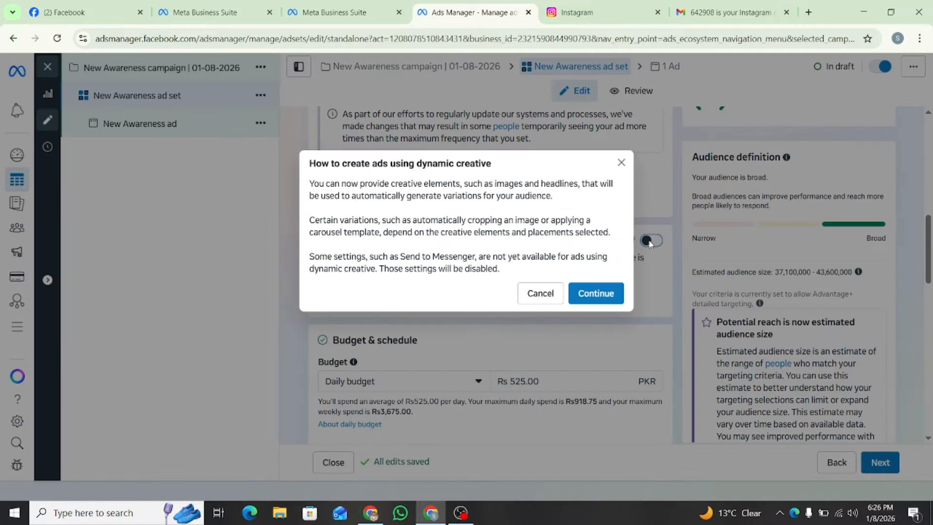
{"action": "left_click", "coordinate": [554, 296]}
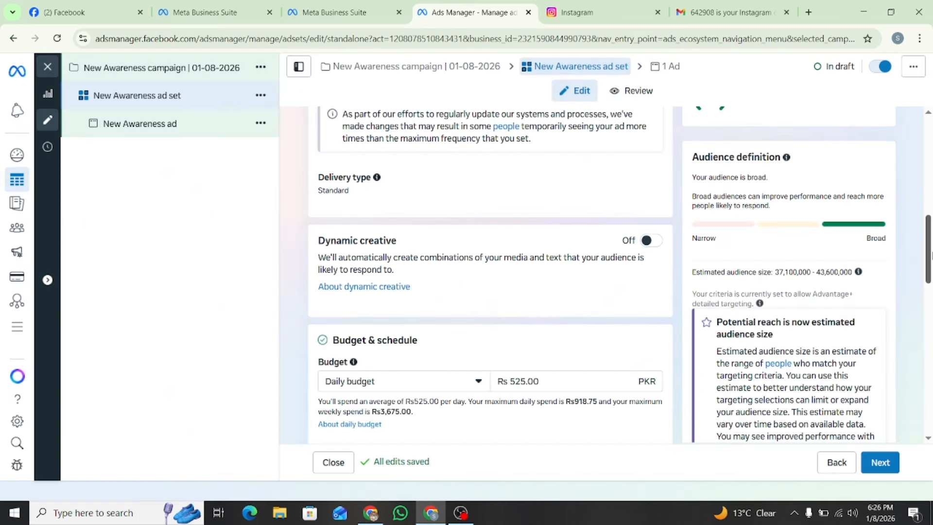
{"action": "left_click_drag", "start_coordinate": [930, 268], "coordinate": [931, 316]}
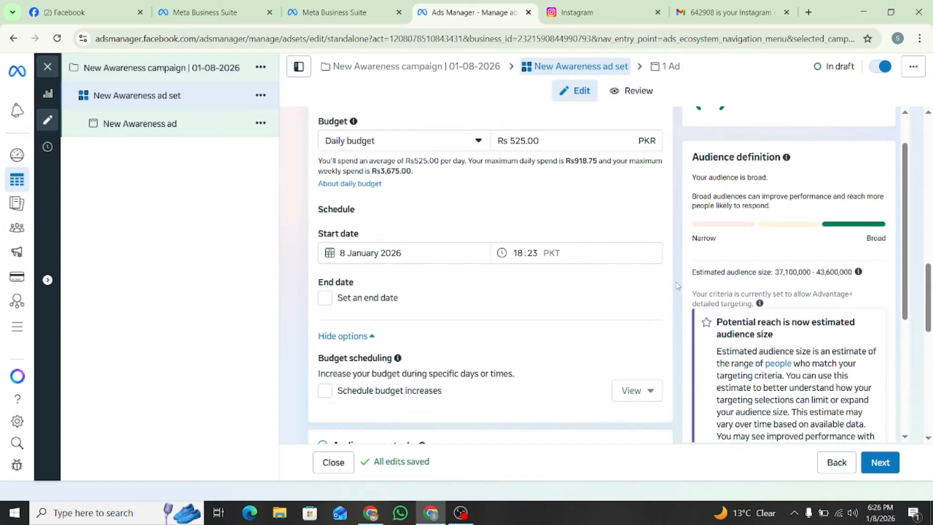
{"action": "double_click", "coordinate": [521, 142]}
{"action": "type", "text": "1000"}
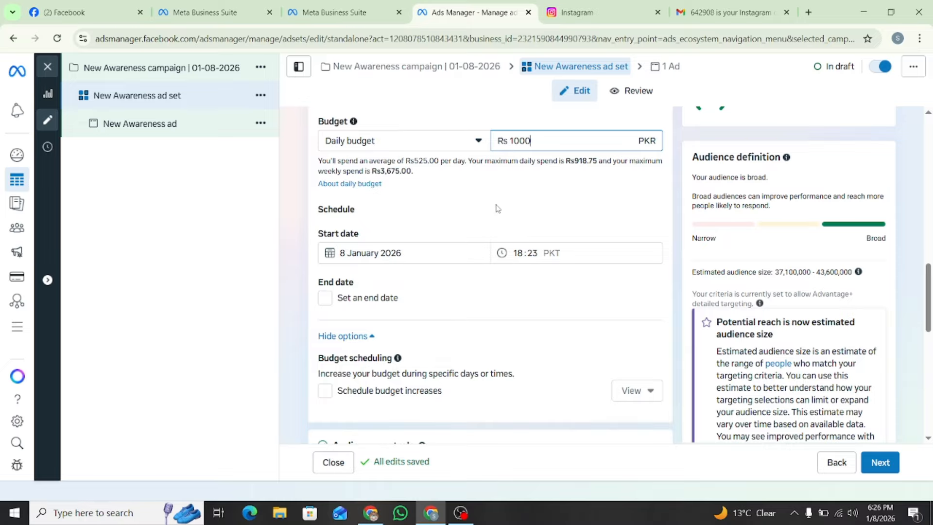
{"action": "left_click", "coordinate": [497, 208]}
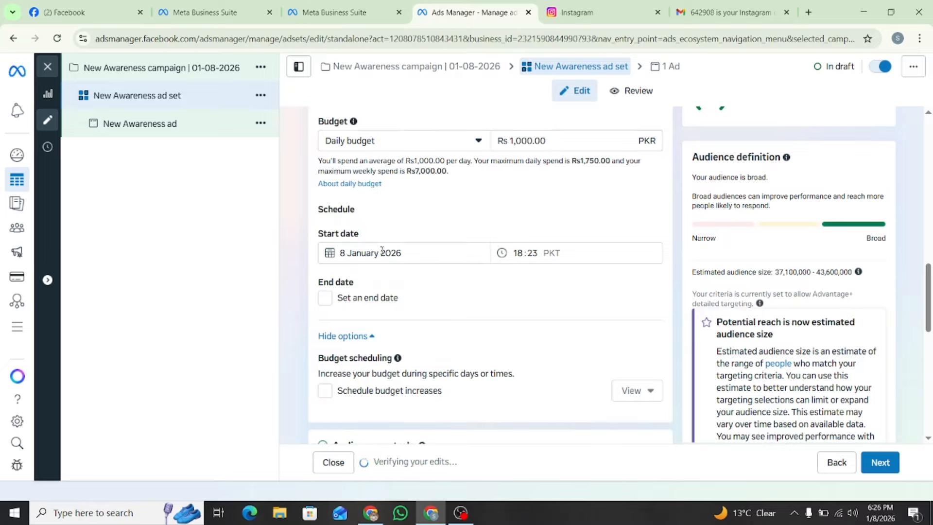
- Add an end date to the schedule and remove it again, and show more options in the audience controls
{"action": "left_click", "coordinate": [326, 298]}
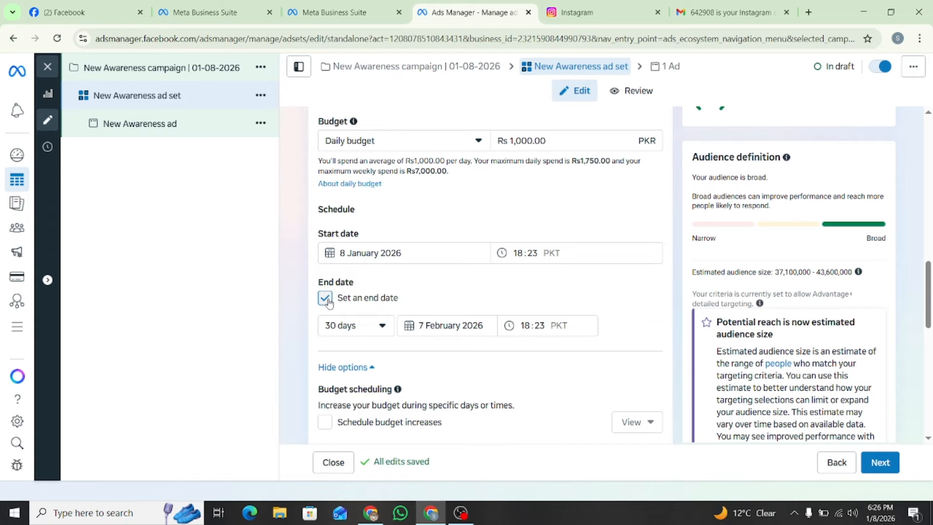
{"action": "left_click", "coordinate": [326, 298]}
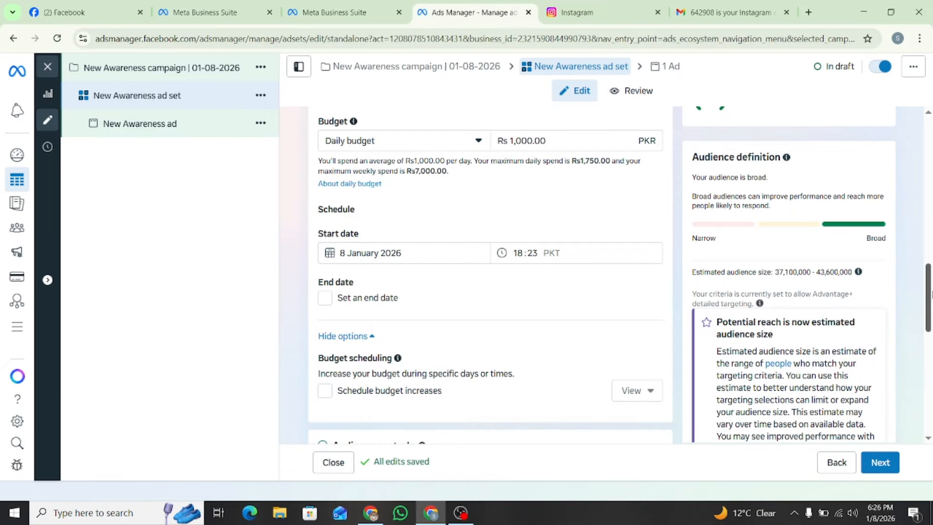
{"action": "scroll", "coordinate": [929, 313], "scroll_direction": "down", "scroll_amount": 2}
{"action": "scroll", "coordinate": [930, 314], "scroll_direction": "down", "scroll_amount": 4}
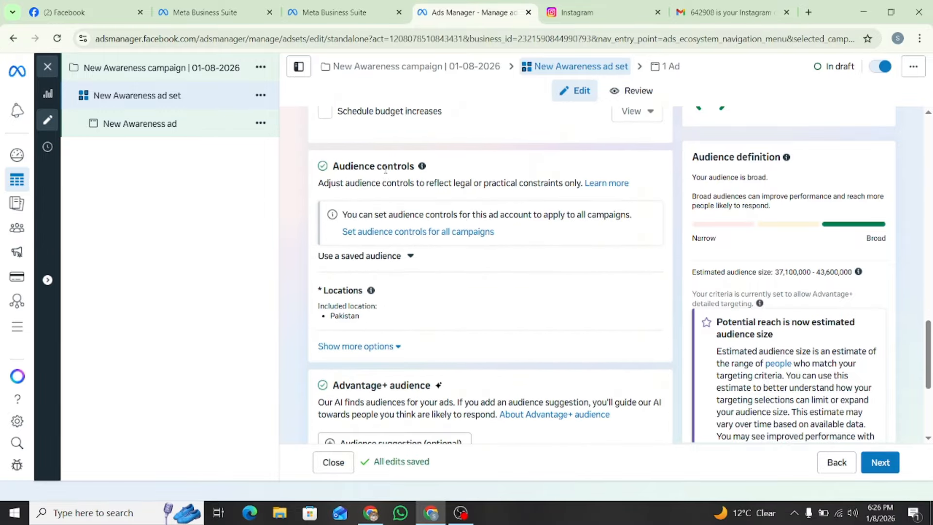
{"action": "left_click", "coordinate": [401, 346]}
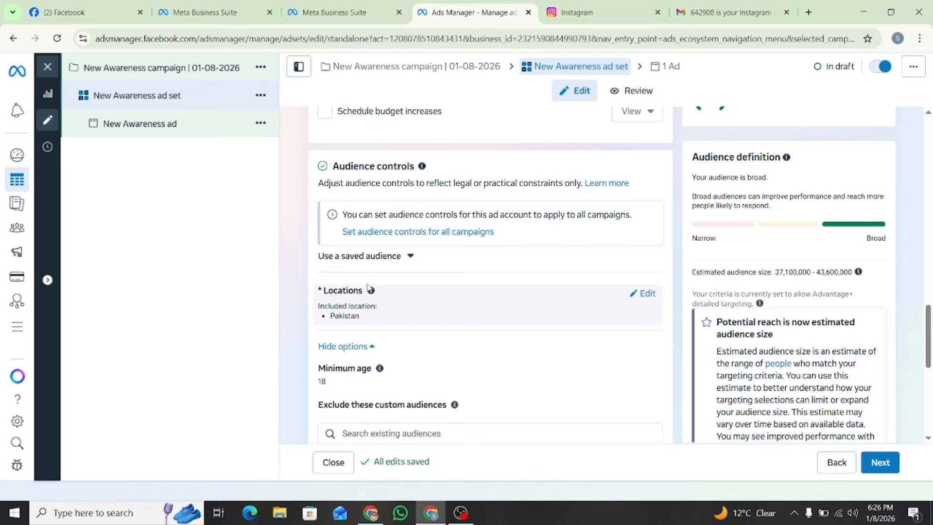
- Add an Advantage+ audience suggestion with ages 30 to 60 and the gender Men
{"action": "left_click_drag", "start_coordinate": [926, 330], "coordinate": [932, 384]}
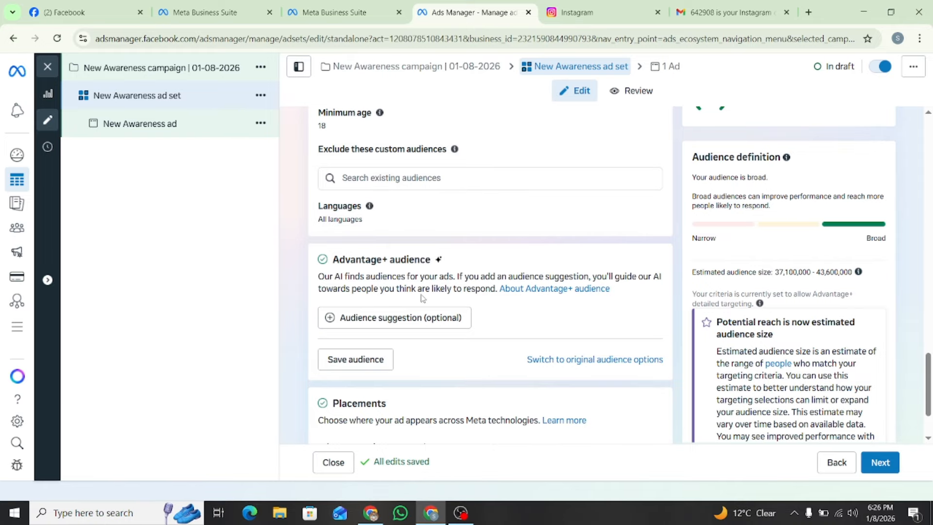
{"action": "left_click", "coordinate": [419, 318]}
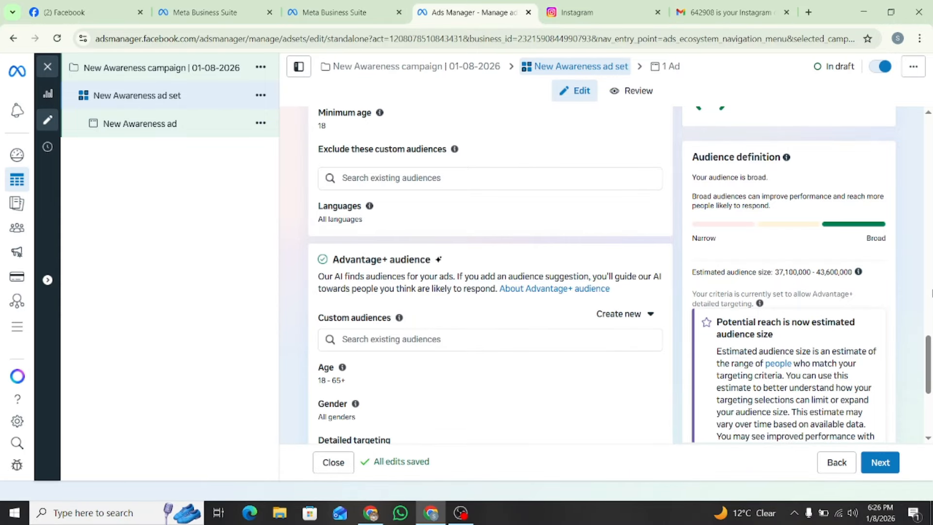
{"action": "left_click_drag", "start_coordinate": [929, 348], "coordinate": [928, 372]}
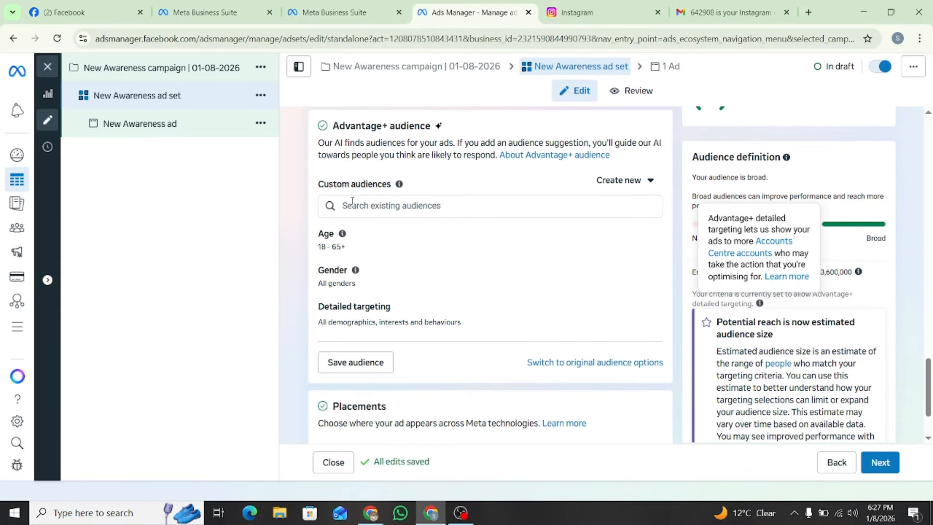
{"action": "left_click", "coordinate": [644, 234]}
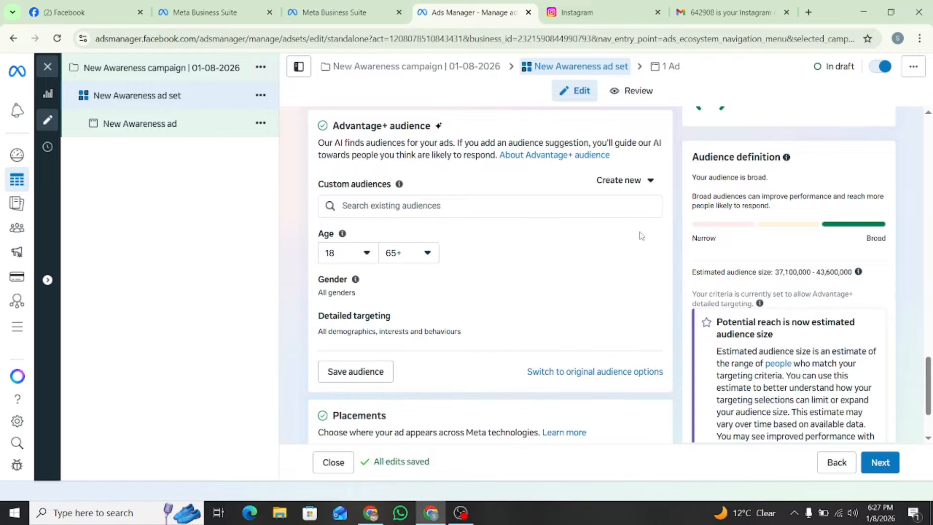
{"action": "left_click", "coordinate": [352, 258]}
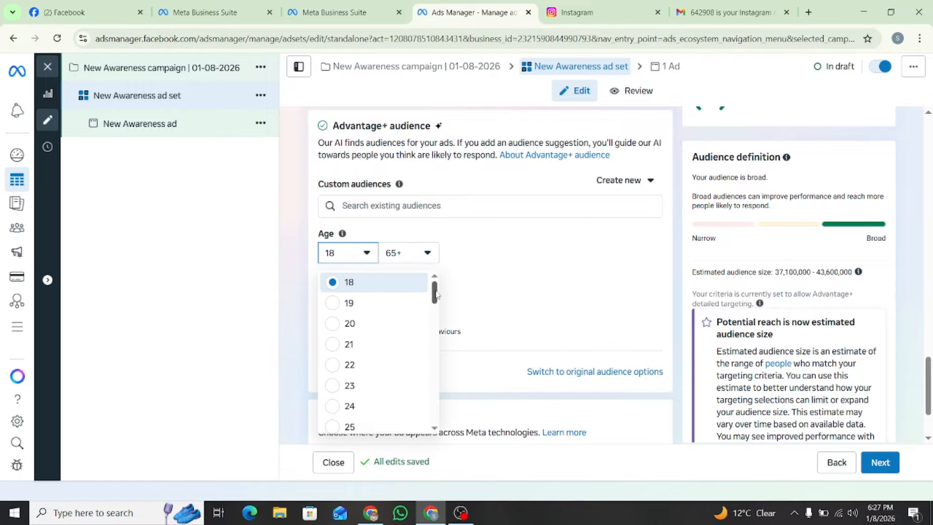
{"action": "scroll", "coordinate": [348, 369], "scroll_direction": "down", "scroll_amount": 3}
{"action": "left_click", "coordinate": [348, 371]}
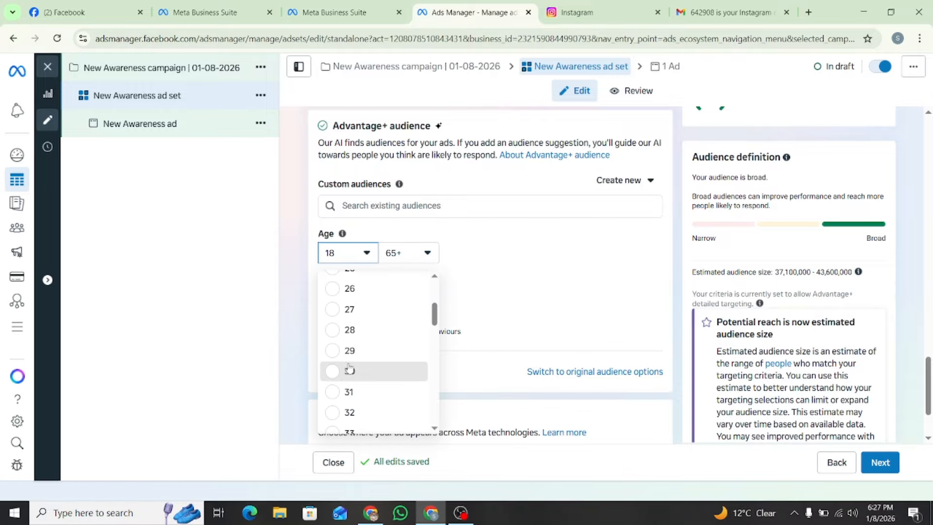
{"action": "left_click", "coordinate": [405, 258]}
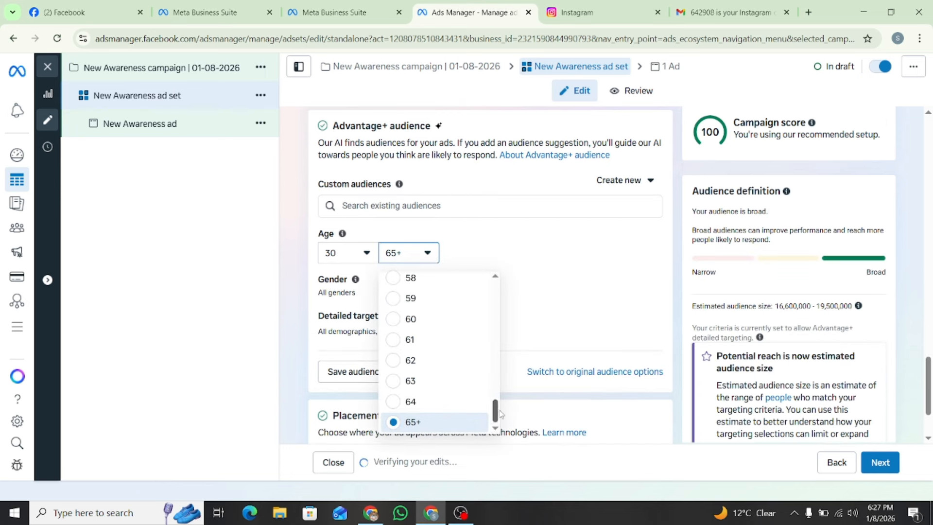
{"action": "left_click", "coordinate": [426, 319]}
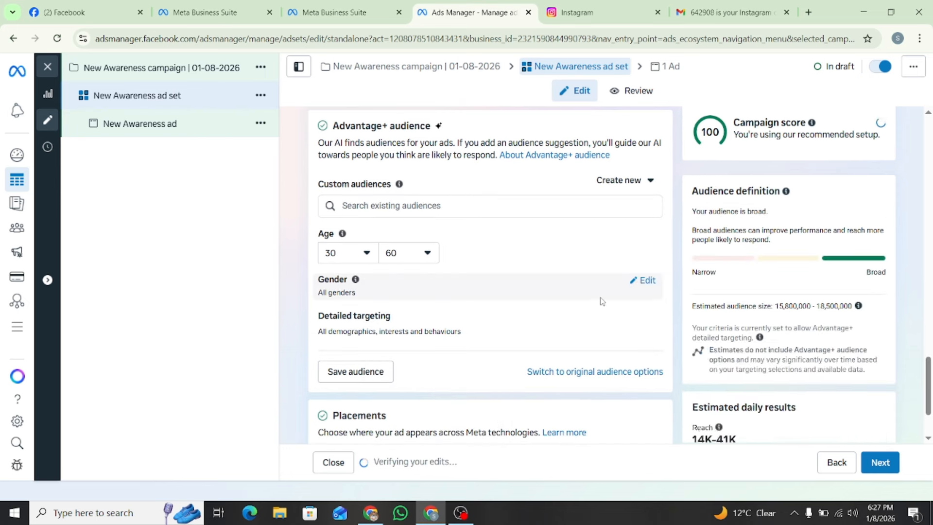
{"action": "left_click", "coordinate": [640, 286]}
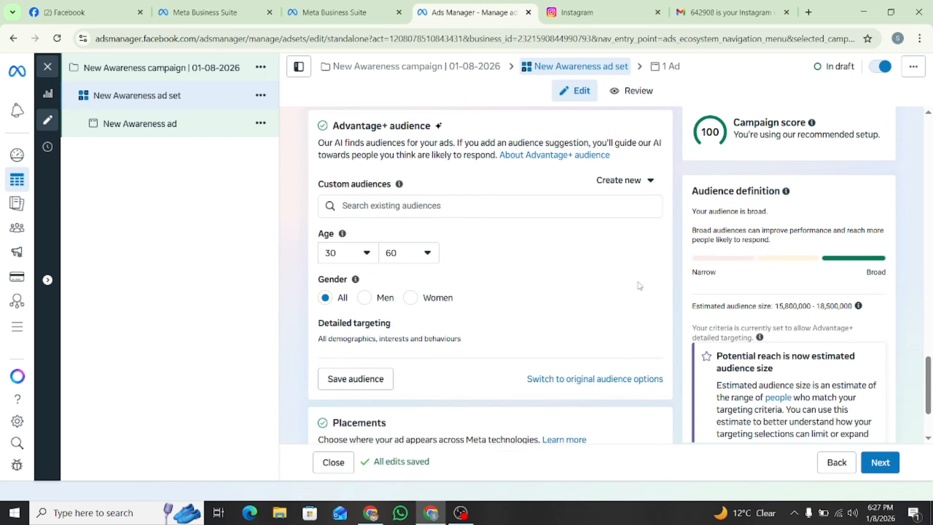
{"action": "left_click", "coordinate": [364, 297]}
- Search detailed targeting for "real estate" and include the Real estate (industry) interest
{"action": "mouse_move", "coordinate": [569, 339]}
{"action": "left_click", "coordinate": [646, 327]}
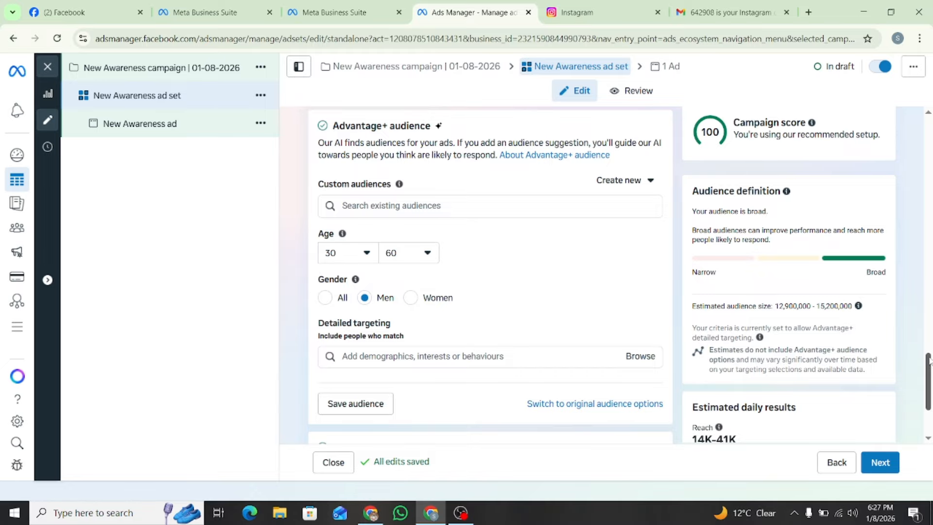
{"action": "scroll", "coordinate": [929, 369], "scroll_direction": "down", "scroll_amount": 3}
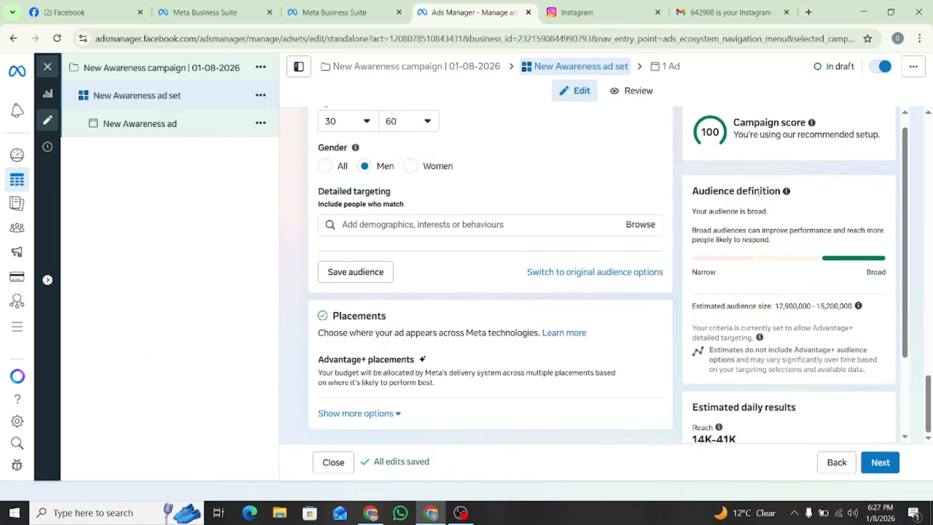
{"action": "left_click", "coordinate": [425, 219]}
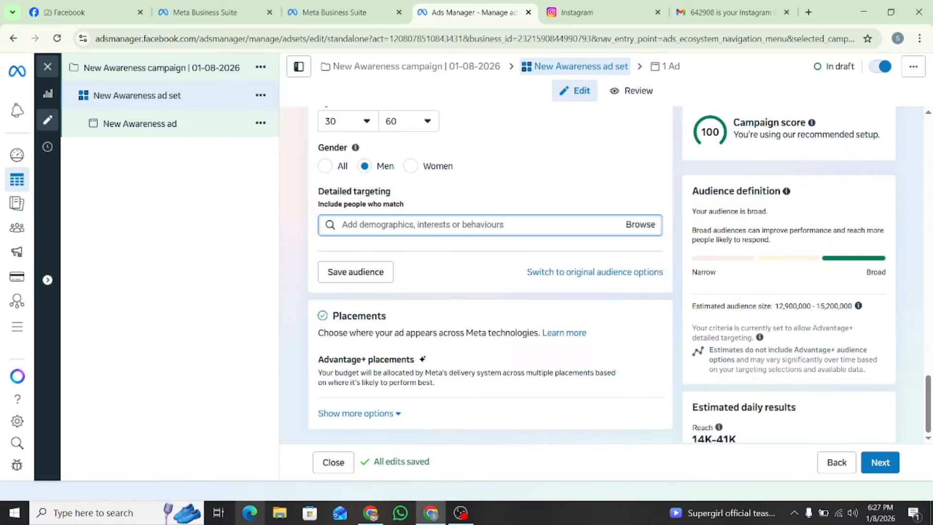
{"action": "type", "text": "real estate"}
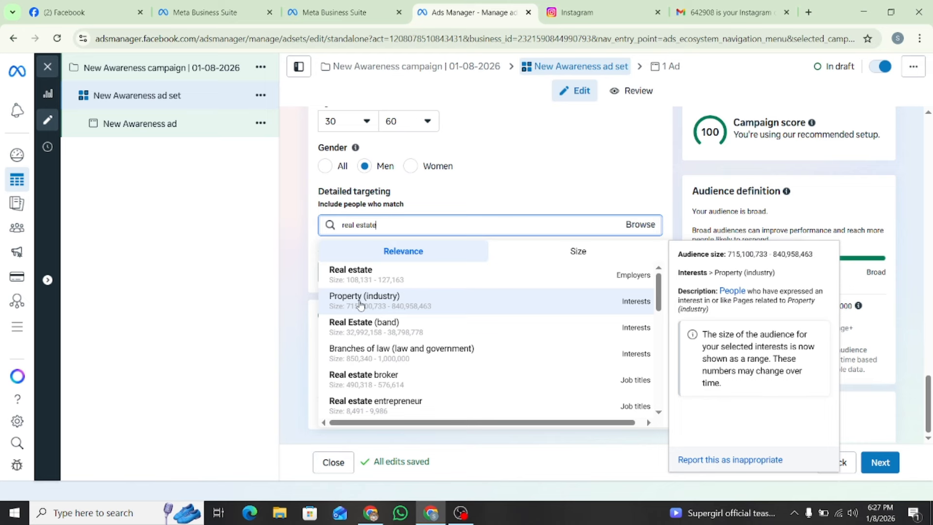
{"action": "left_click", "coordinate": [452, 315]}
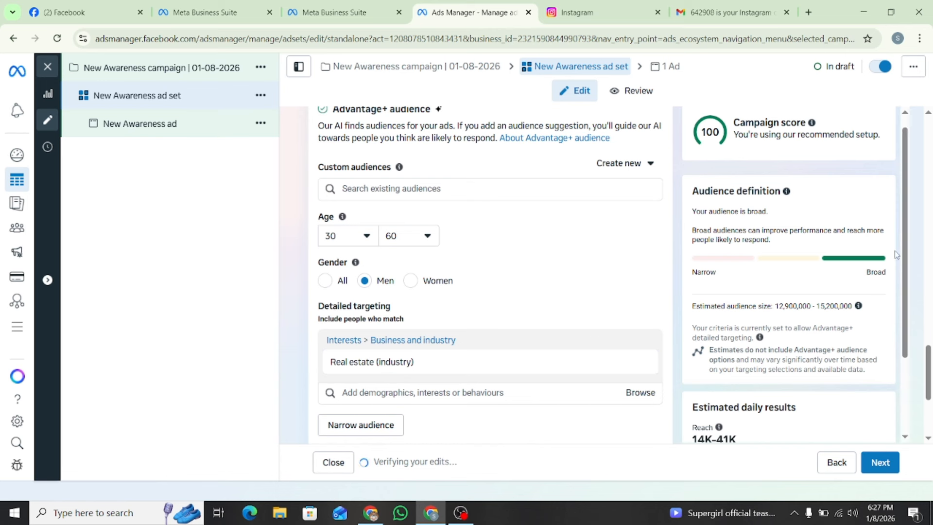
- Examine the ad set's audience definition, estimated audience size and estimated daily results
{"action": "scroll", "coordinate": [930, 372], "scroll_direction": "down", "scroll_amount": 1}
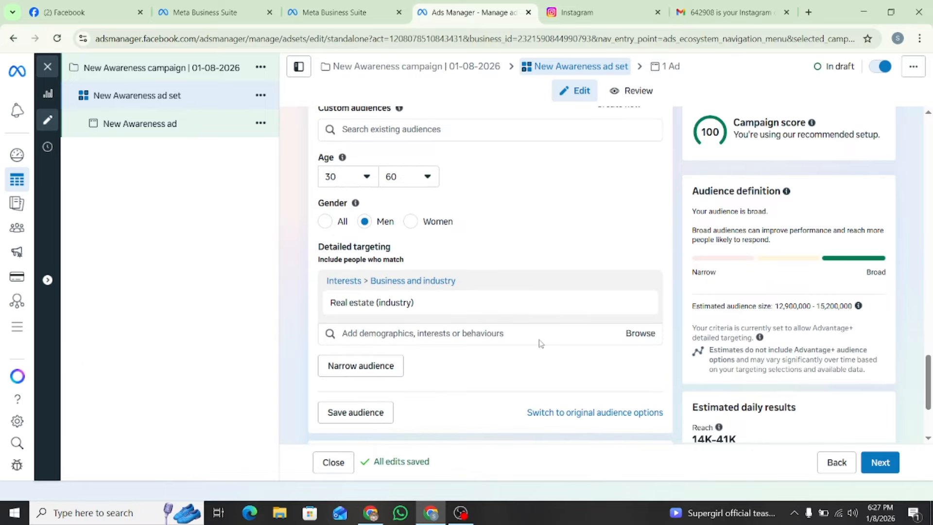
{"action": "scroll", "coordinate": [910, 352], "scroll_direction": "down", "scroll_amount": 1}
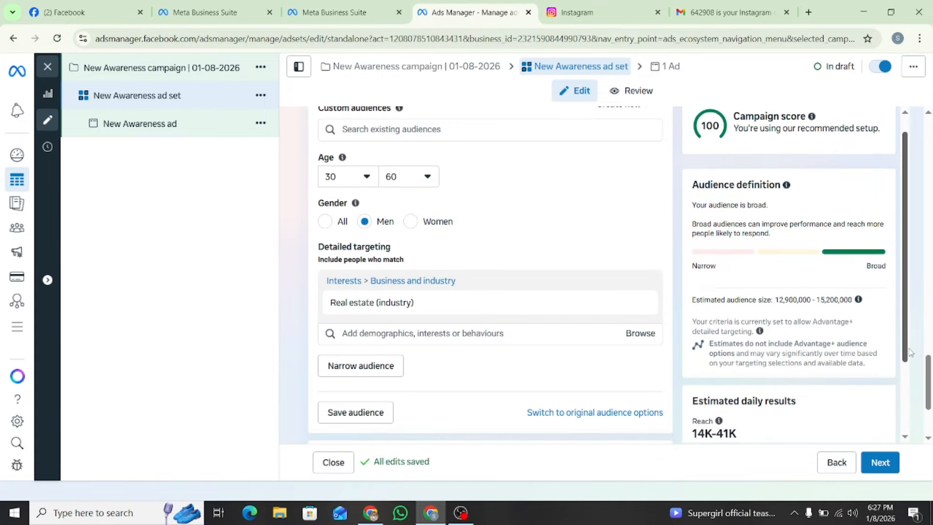
{"action": "scroll", "coordinate": [910, 353], "scroll_direction": "down", "scroll_amount": 1}
{"action": "left_click_drag", "start_coordinate": [929, 388], "coordinate": [924, 362]}
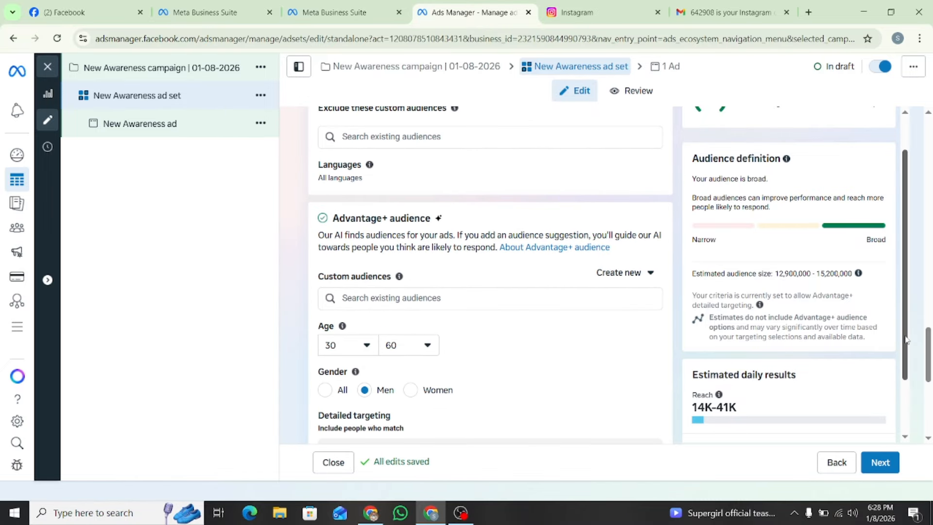
{"action": "scroll", "coordinate": [904, 367], "scroll_direction": "down", "scroll_amount": 1}
{"action": "left_click_drag", "start_coordinate": [905, 374], "coordinate": [902, 285]}
- Edit the ad set's locations and target Islamabad Capital Territory, Pakistan (county) in place of the whole country
{"action": "scroll", "coordinate": [651, 248], "scroll_direction": "up", "scroll_amount": 4}
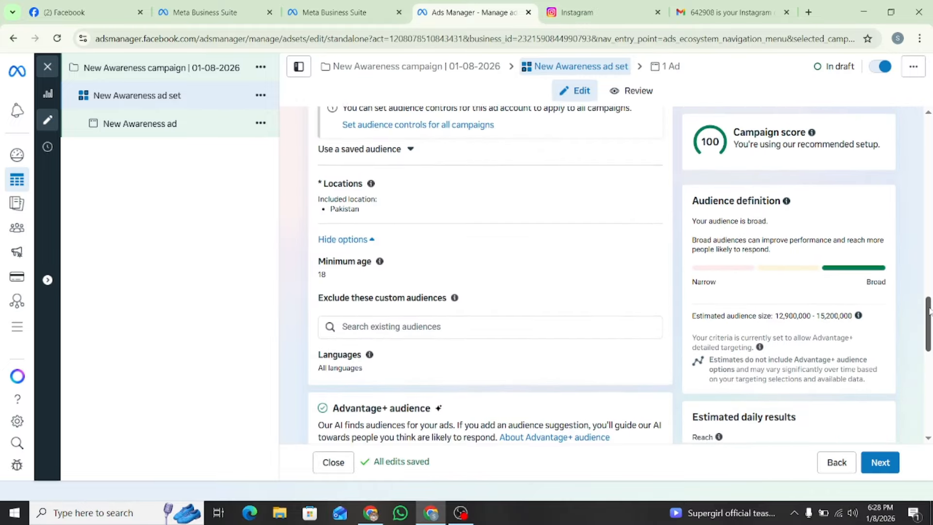
{"action": "left_click", "coordinate": [643, 192]}
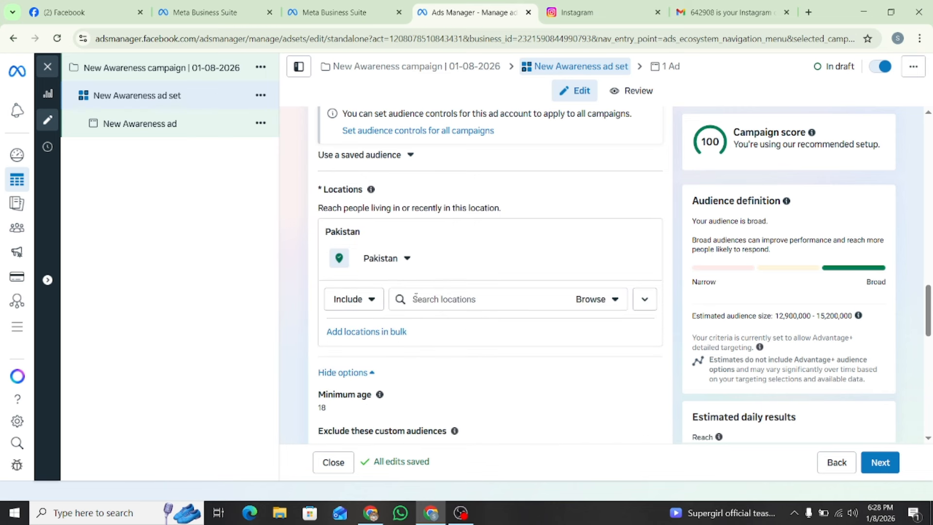
{"action": "left_click", "coordinate": [433, 303]}
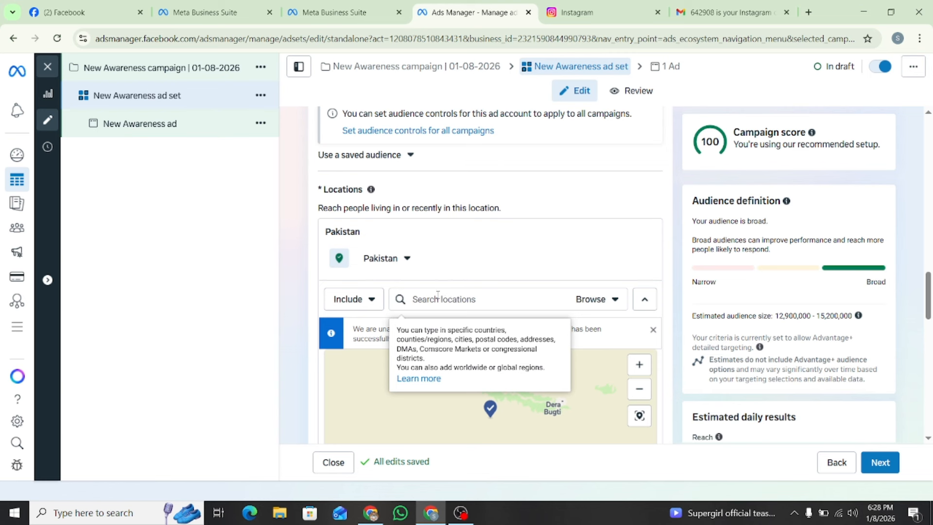
{"action": "type", "text": "islaman"}
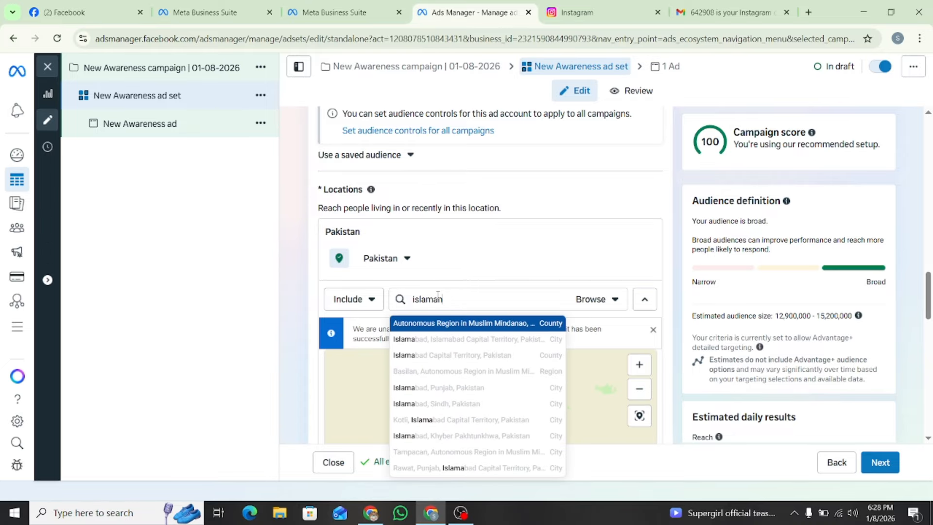
{"action": "key", "text": "BackSpace"}
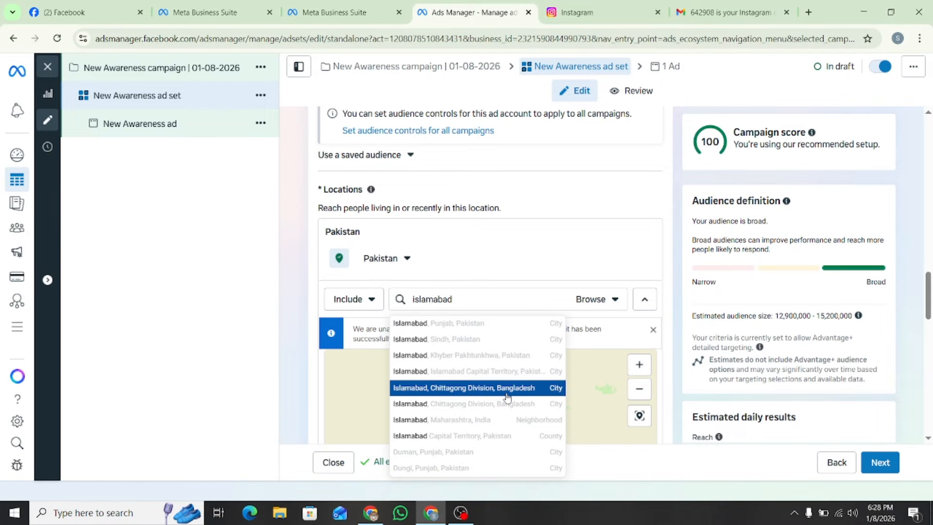
{"action": "left_click", "coordinate": [465, 436]}
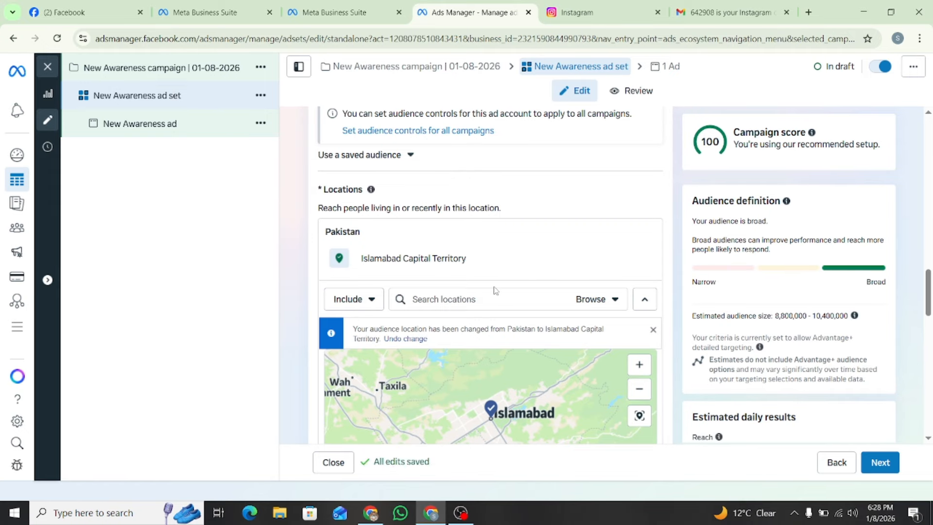
- Replace the targeted county with the city of Islamabad, Islamabad Capital Territory, by searching locations for "islamabad"
{"action": "type", "text": "islaman"}
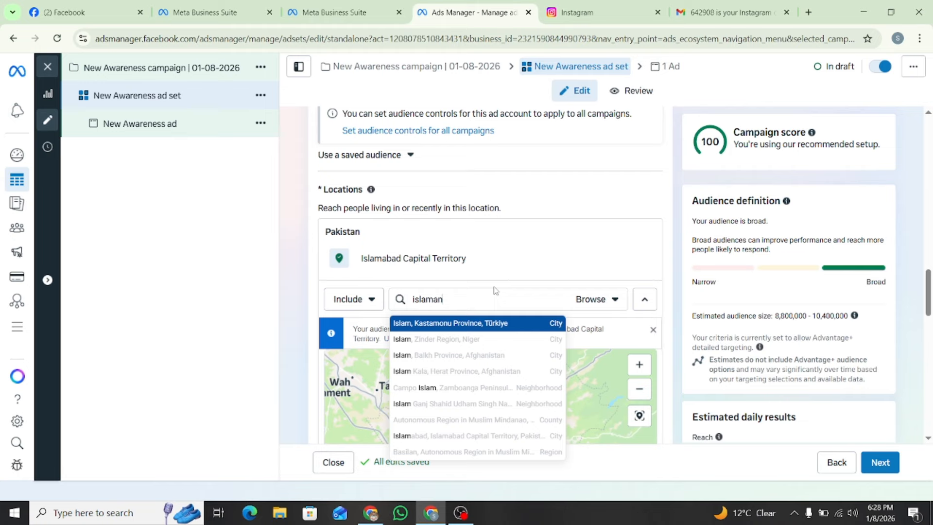
{"action": "key", "text": "BackSpace"}
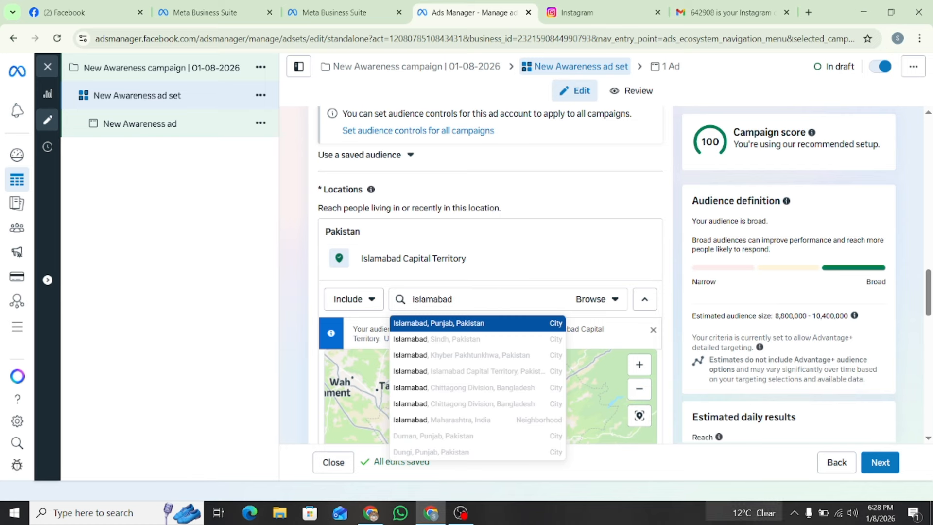
{"action": "left_click", "coordinate": [463, 371]}
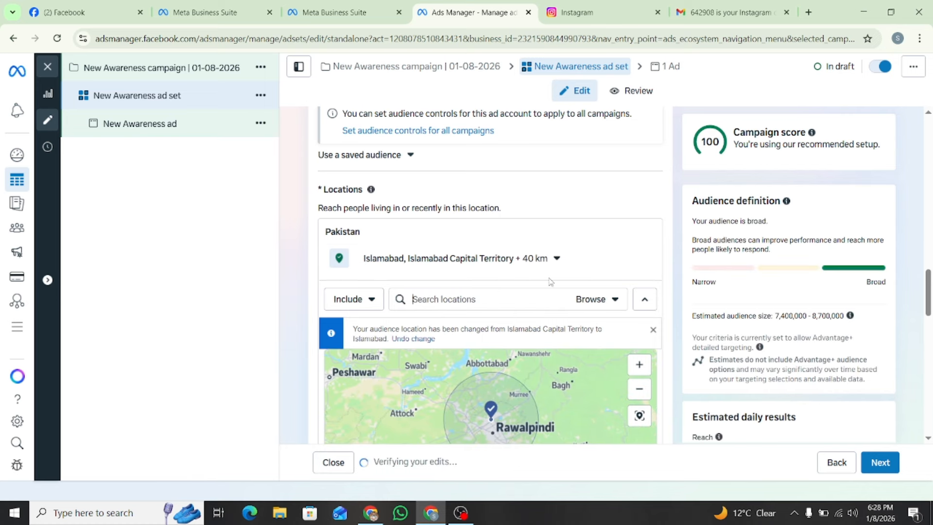
- Extend the targeting radius around the city of Islamabad to 45 km
{"action": "left_click", "coordinate": [551, 258]}
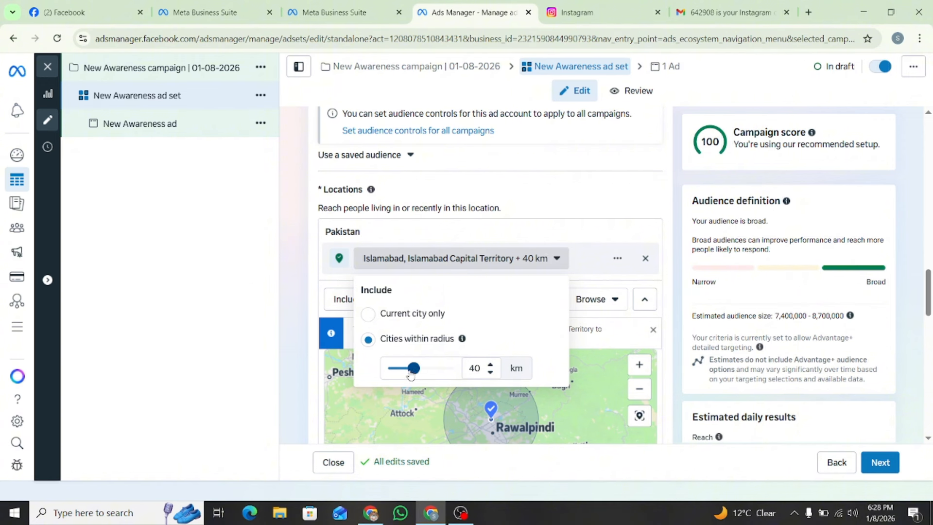
{"action": "mouse_move", "coordinate": [411, 368]}
{"action": "left_mouse_down"}
{"action": "mouse_move", "coordinate": [377, 374]}
{"action": "mouse_move", "coordinate": [419, 372]}
{"action": "left_mouse_up"}
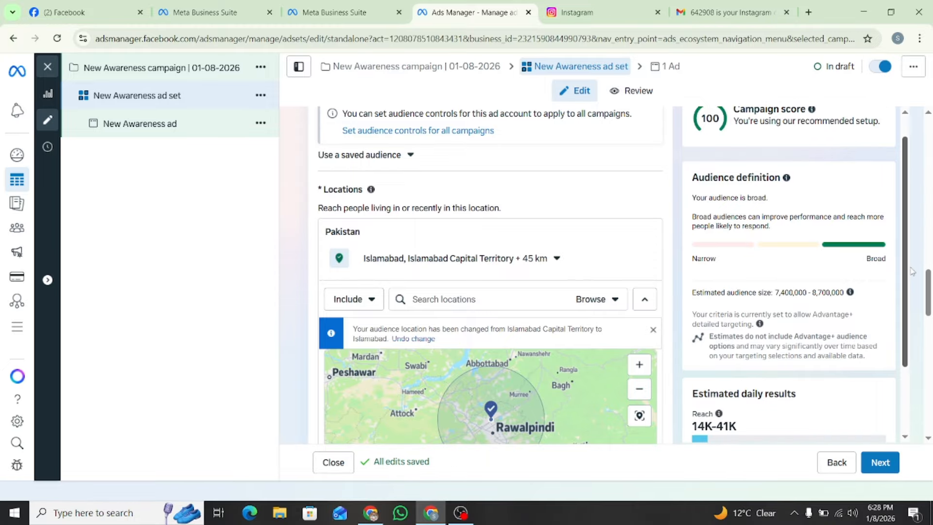
{"action": "scroll", "coordinate": [929, 292], "scroll_direction": "down", "scroll_amount": 3}
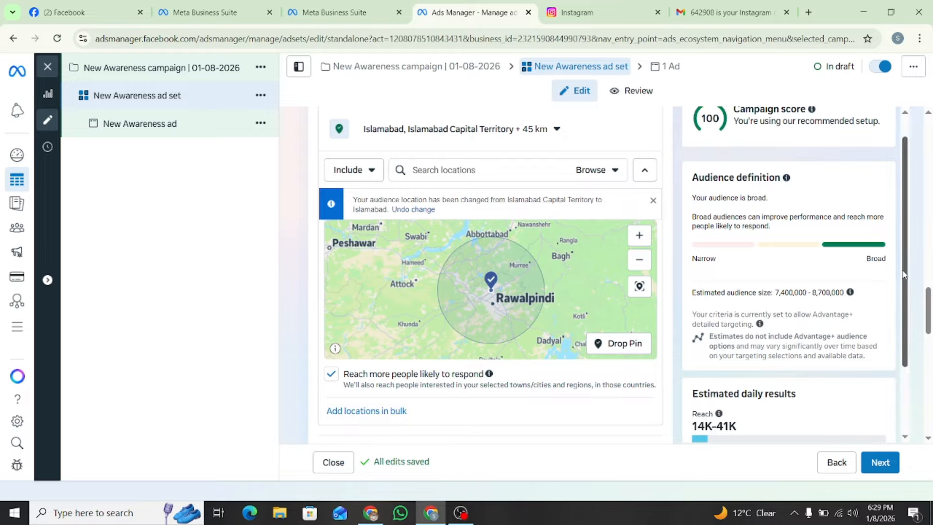
{"action": "scroll", "coordinate": [889, 281], "scroll_direction": "down", "scroll_amount": 1}
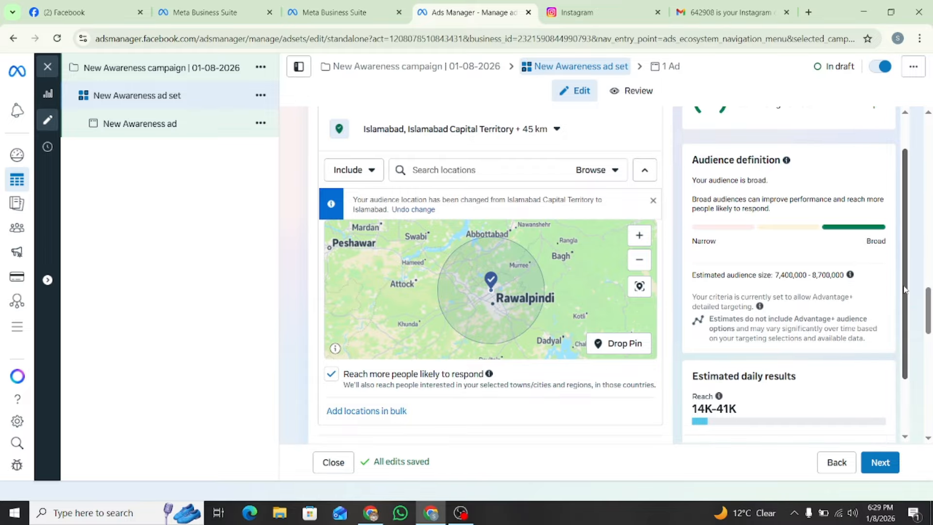
- Exclude the city of Rawalpindi, Punjab from the ad set's locations and remove that exclusion again
{"action": "left_click", "coordinate": [355, 174]}
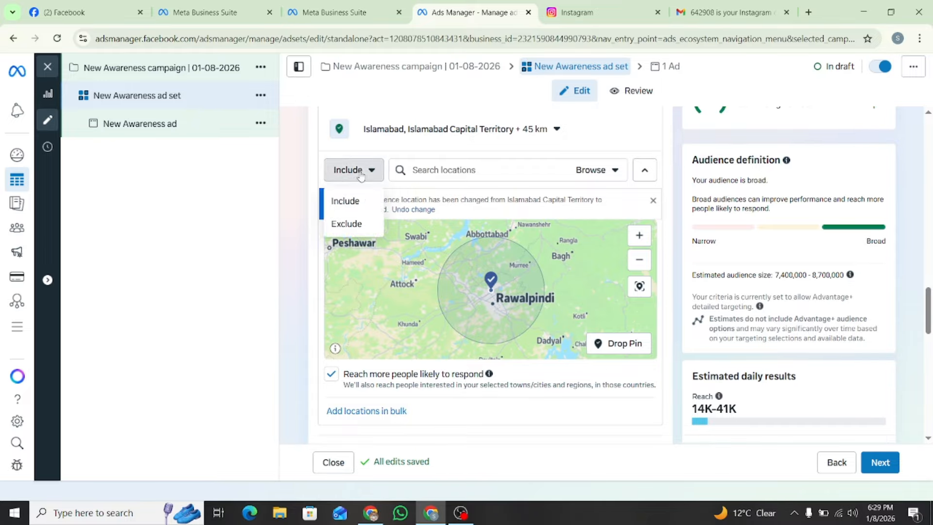
{"action": "left_click", "coordinate": [348, 225]}
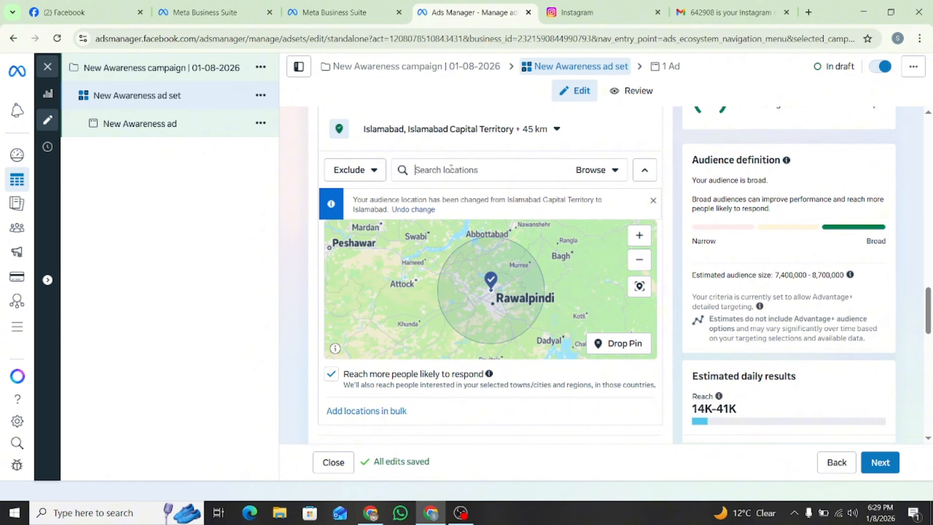
{"action": "type", "text": "rawalpi"}
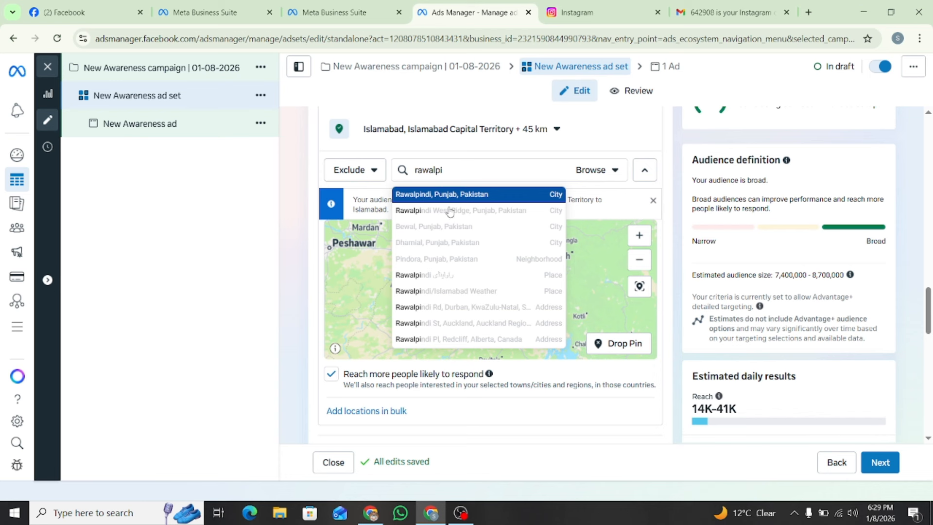
{"action": "left_click", "coordinate": [483, 194]}
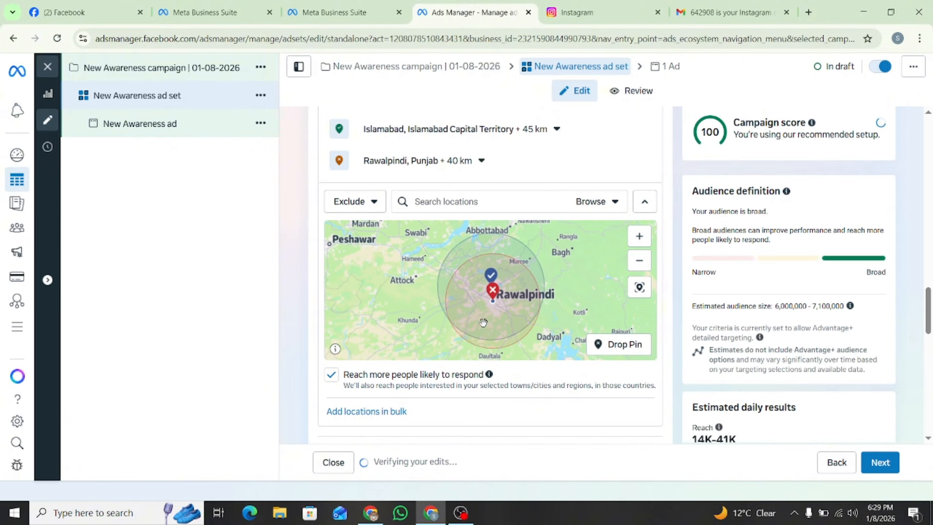
{"action": "left_click", "coordinate": [645, 160]}
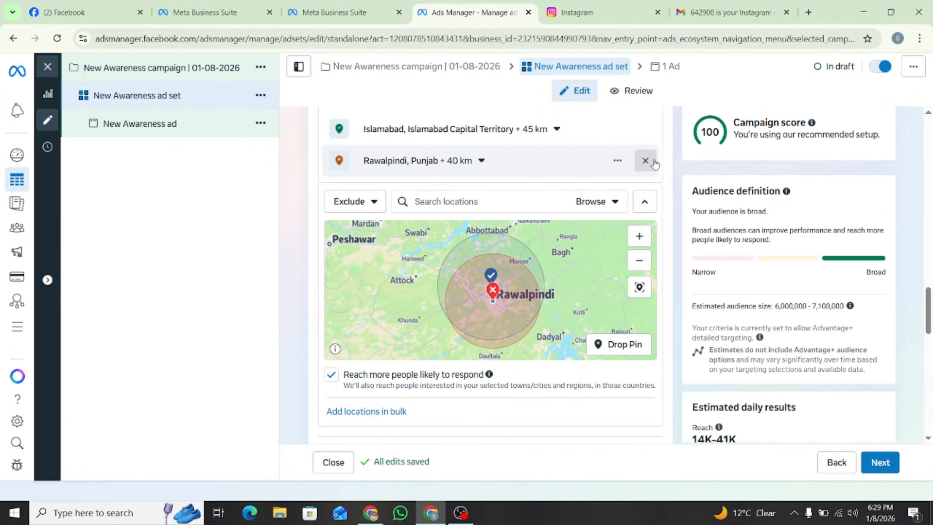
- Search the ad set's audience languages for "punj" and "pa" without adding a language
{"action": "left_click_drag", "start_coordinate": [930, 310], "coordinate": [929, 351]}
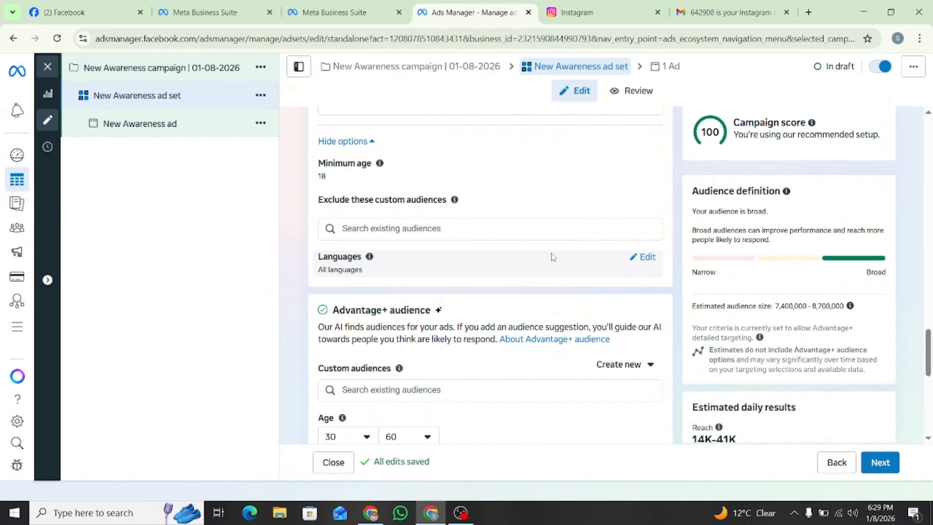
{"action": "left_click", "coordinate": [641, 257]}
{"action": "left_click", "coordinate": [512, 305]}
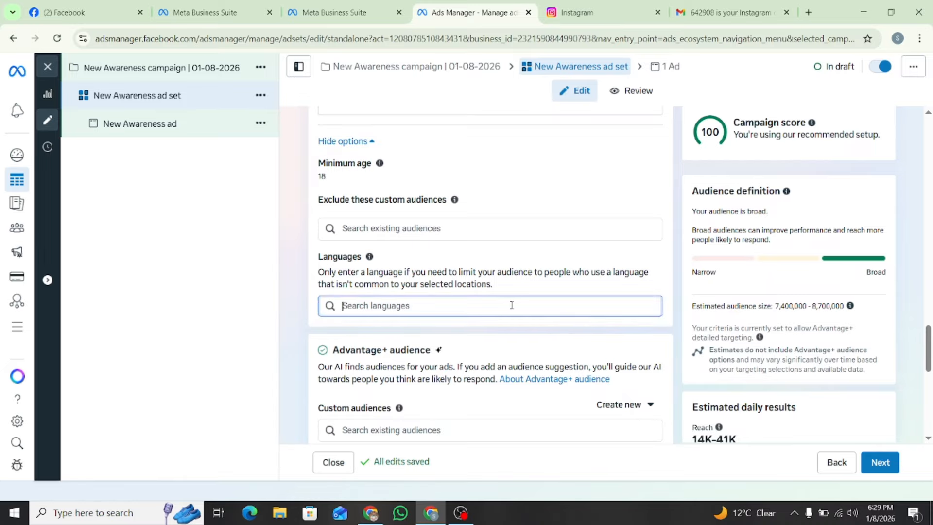
{"action": "type", "text": "punj"}
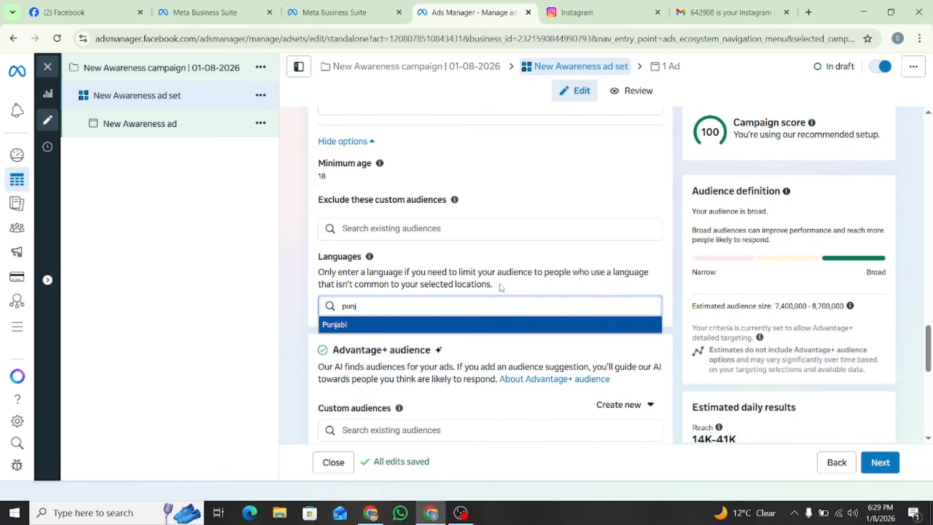
{"action": "key", "text": "BackSpace"}
{"action": "key", "text": "BackSpace"}
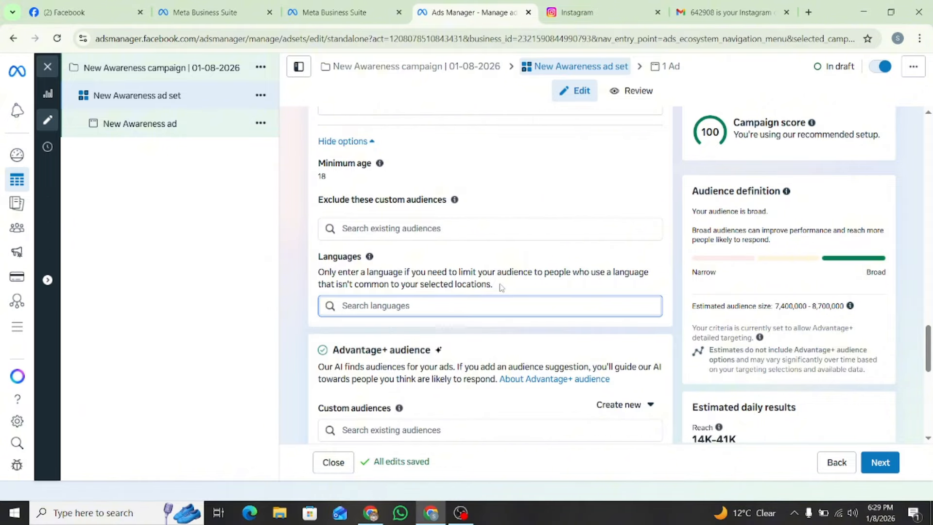
{"action": "type", "text": "pa"}
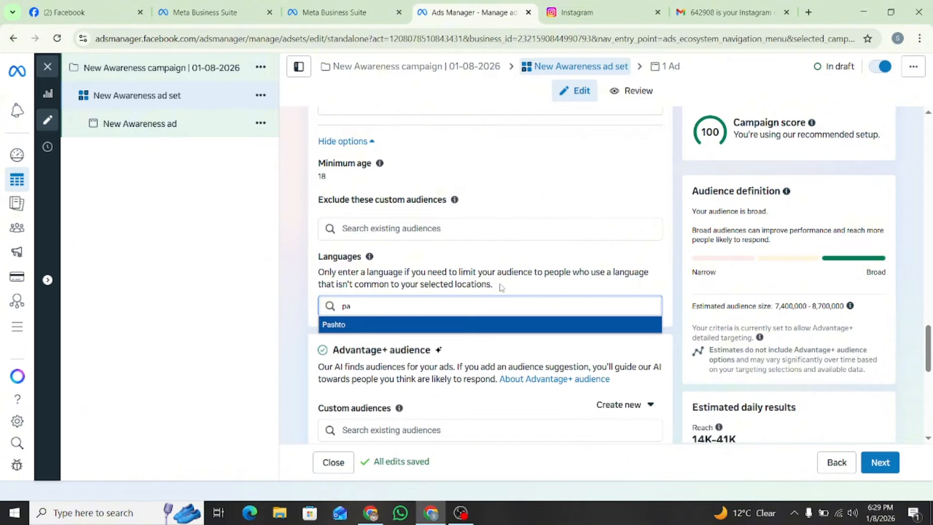
{"action": "key", "text": "BackSpace"}
{"action": "key", "text": "BackSpace"}
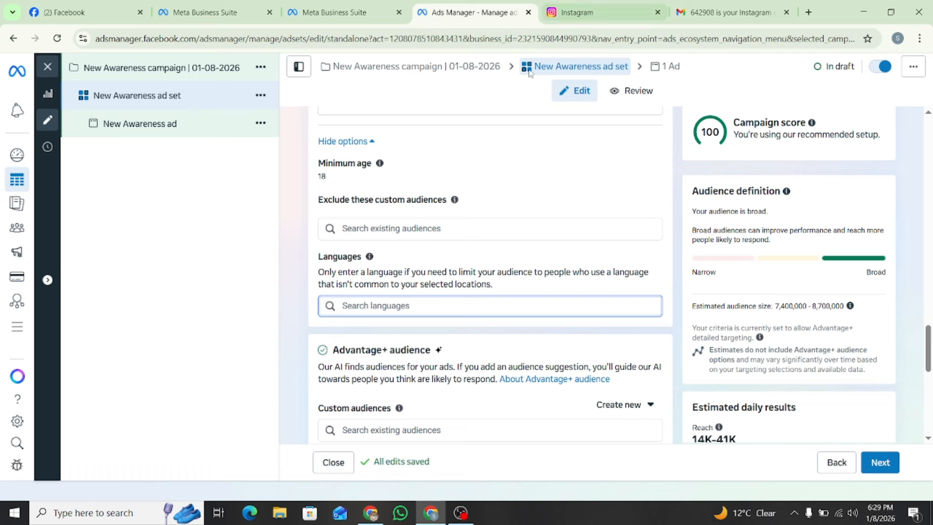
{"action": "left_click", "coordinate": [437, 330]}
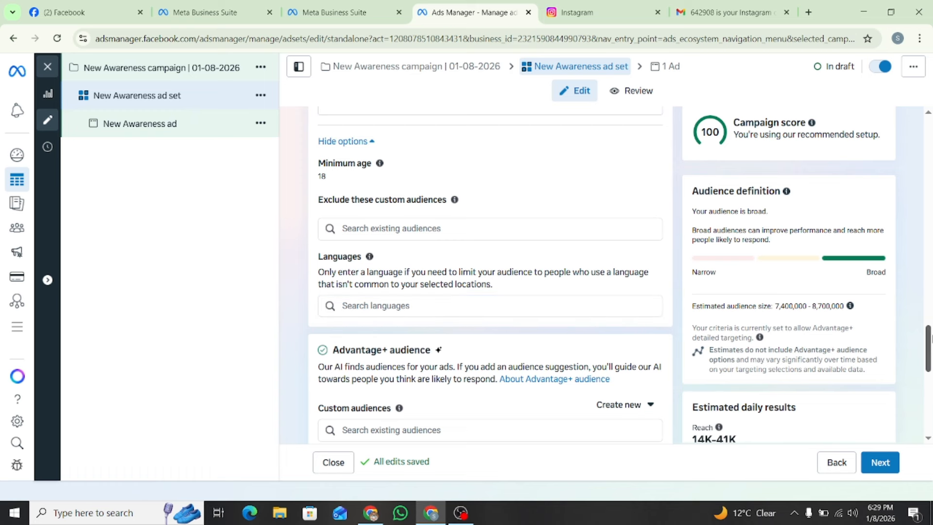
- Switch the ad set to manual placements with the Messenger platform included, and return it to Advantage+ placements
{"action": "left_click_drag", "start_coordinate": [926, 347], "coordinate": [920, 406]}
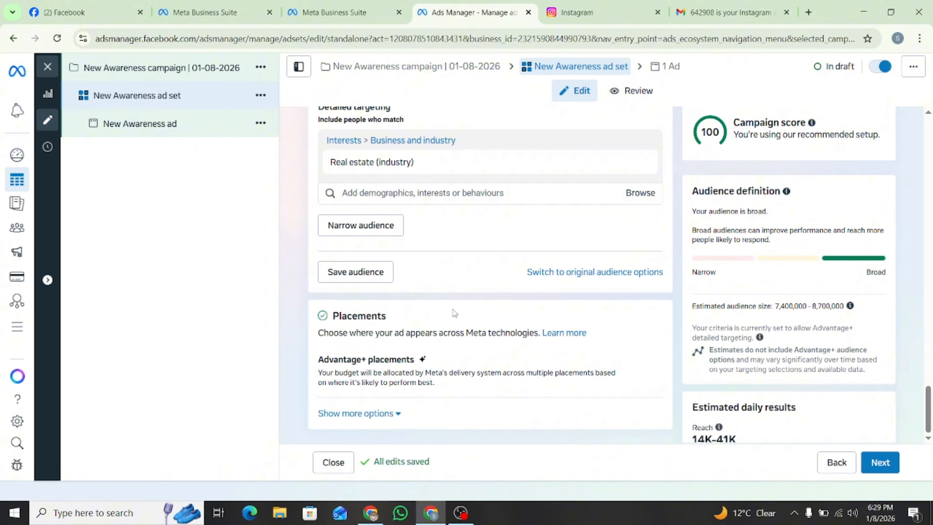
{"action": "mouse_move", "coordinate": [606, 373]}
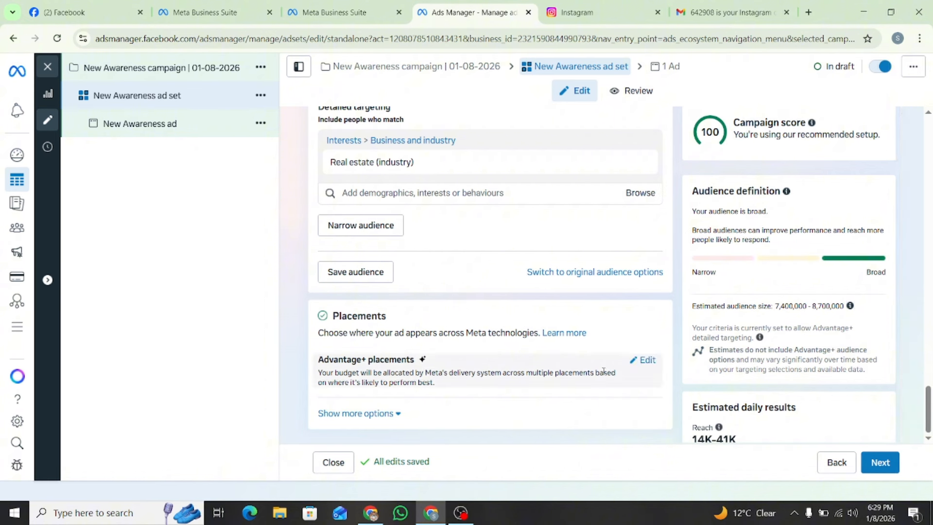
{"action": "left_click", "coordinate": [642, 361]}
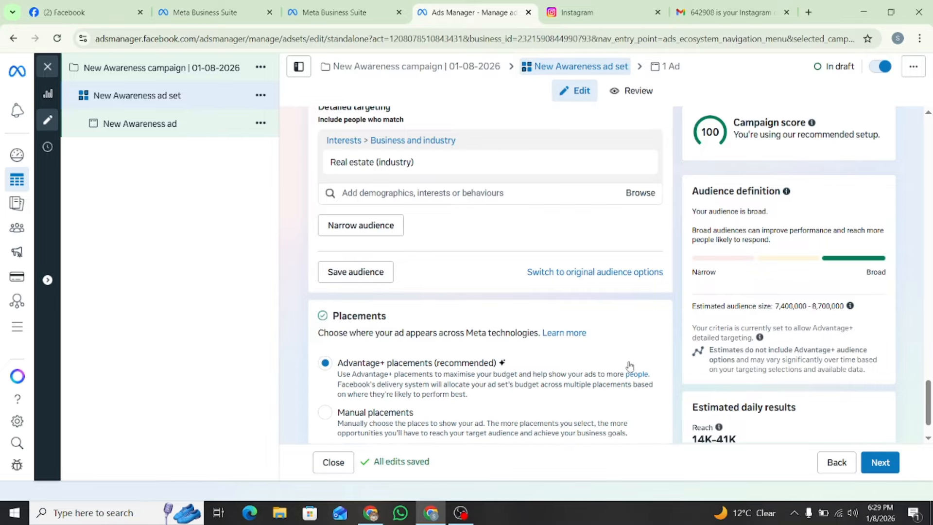
{"action": "left_click", "coordinate": [361, 414]}
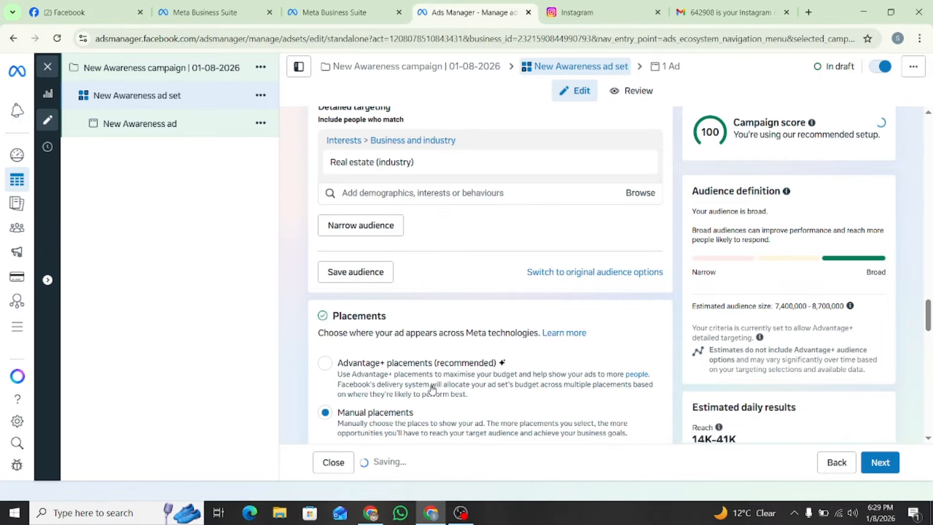
{"action": "scroll", "coordinate": [484, 330], "scroll_direction": "down", "scroll_amount": 5}
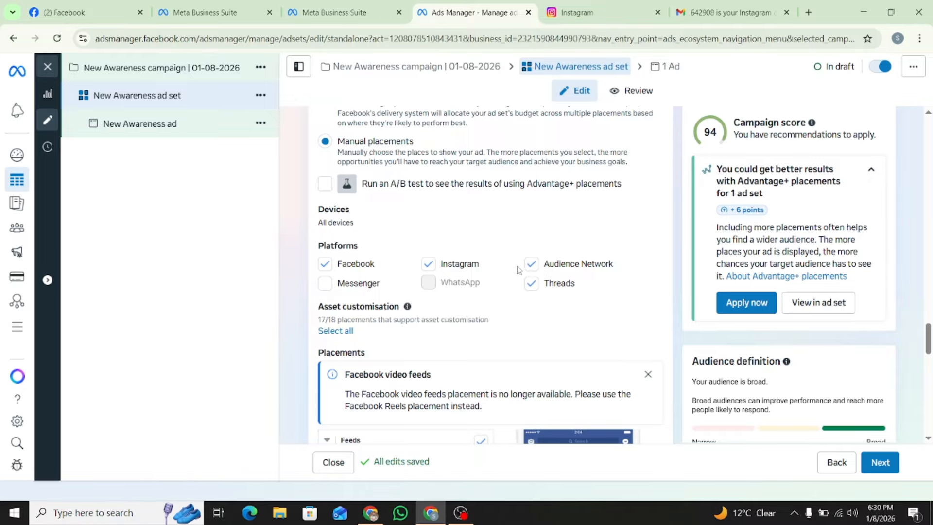
{"action": "left_click", "coordinate": [328, 286]}
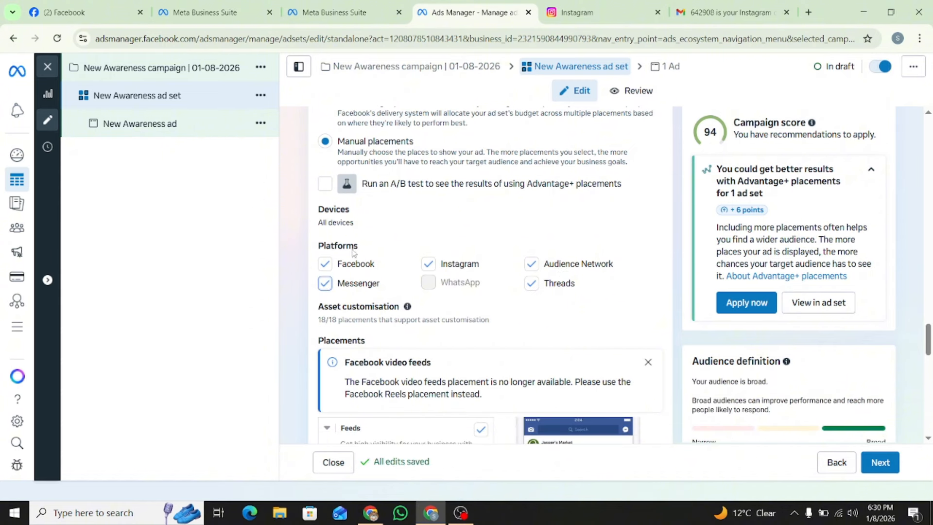
{"action": "scroll", "coordinate": [928, 345], "scroll_direction": "up", "scroll_amount": 3}
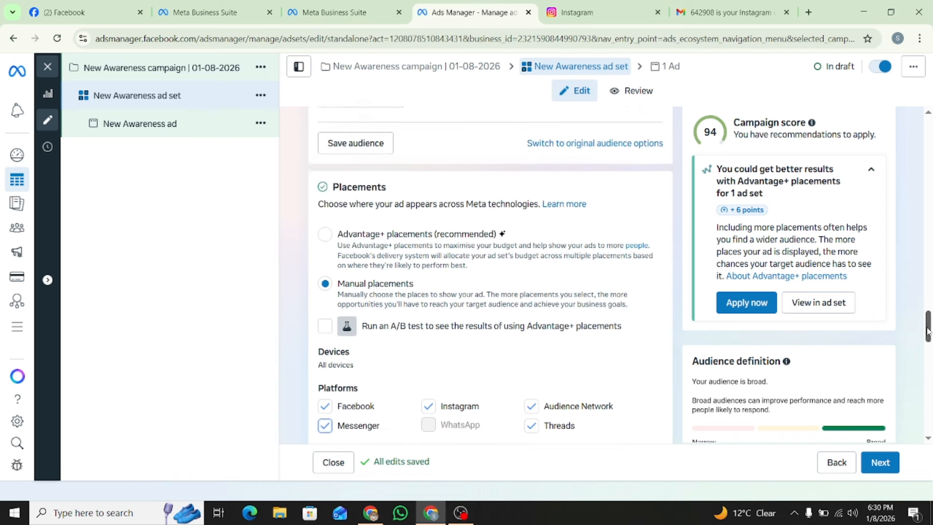
{"action": "left_click", "coordinate": [326, 249]}
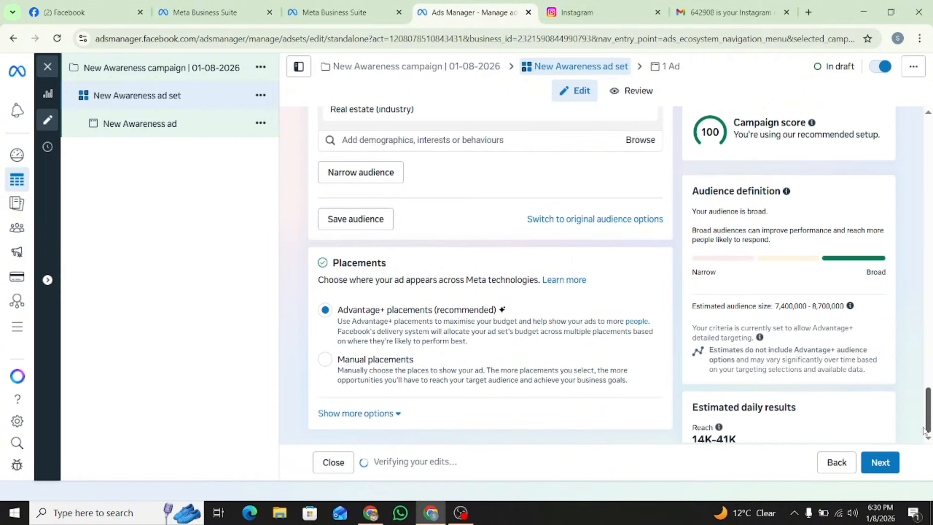
- Examine the brand safety and suitability settings in the additional placement options
{"action": "left_click", "coordinate": [396, 413]}
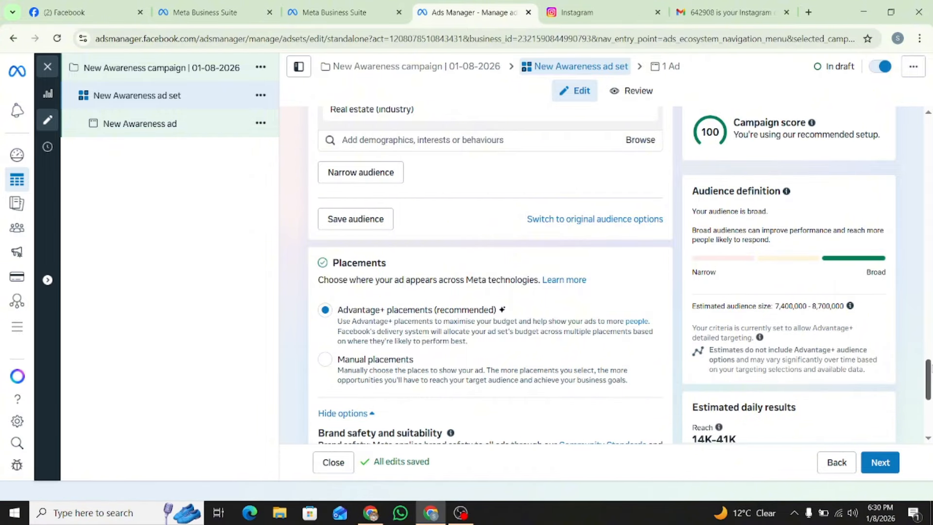
{"action": "left_click_drag", "start_coordinate": [927, 375], "coordinate": [929, 412]}
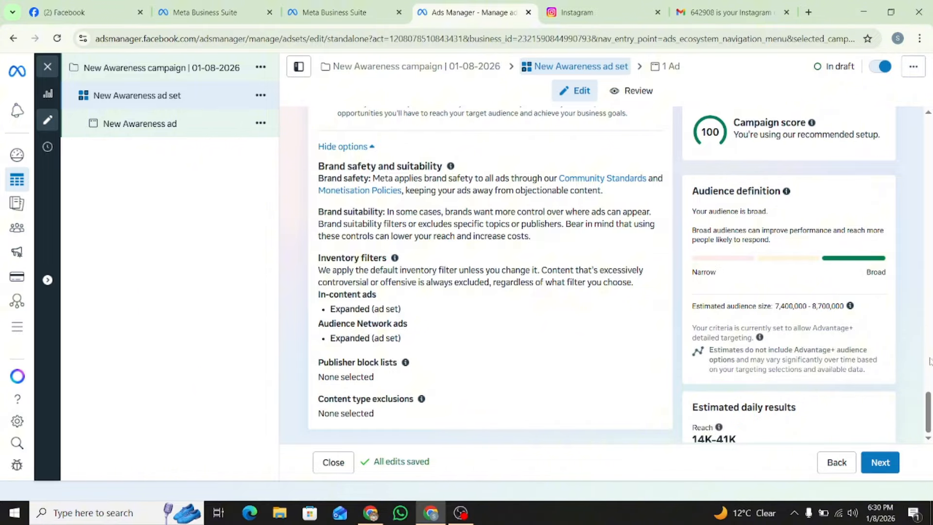
{"action": "mouse_move", "coordinate": [923, 390]}
{"action": "left_mouse_down"}
{"action": "mouse_move", "coordinate": [927, 372]}
{"action": "mouse_move", "coordinate": [927, 405]}
{"action": "left_mouse_up"}
- Proceed from the ad set to the ad and rename it "New Awareness ad -1"
{"action": "left_click", "coordinate": [881, 462]}
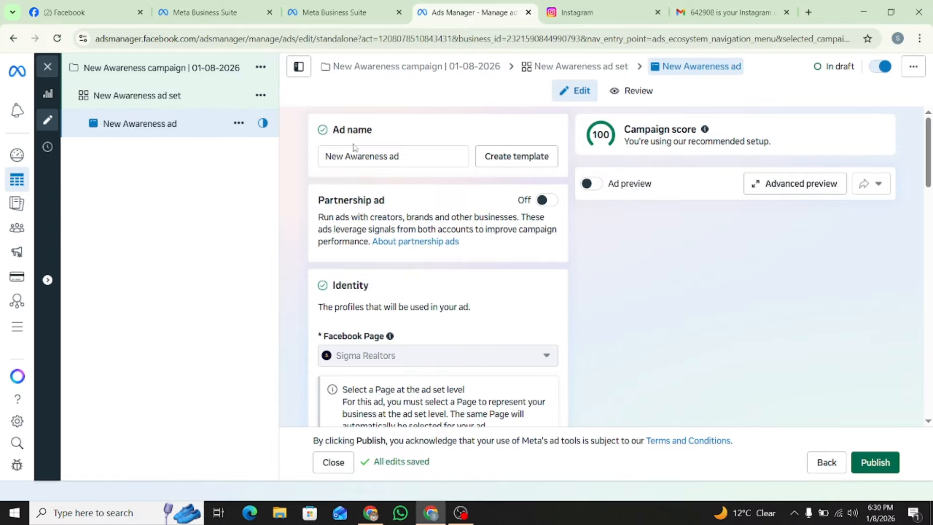
{"action": "left_click", "coordinate": [412, 158]}
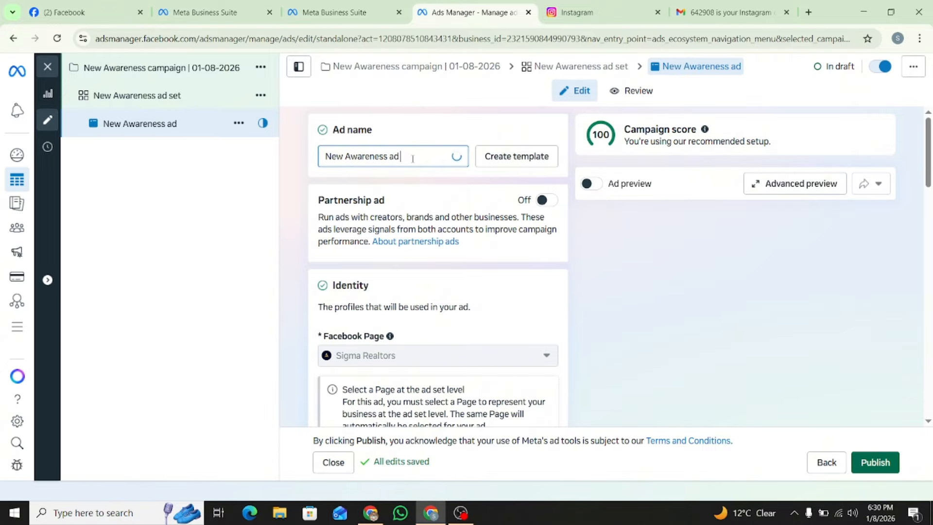
{"action": "type", "text": "1"}
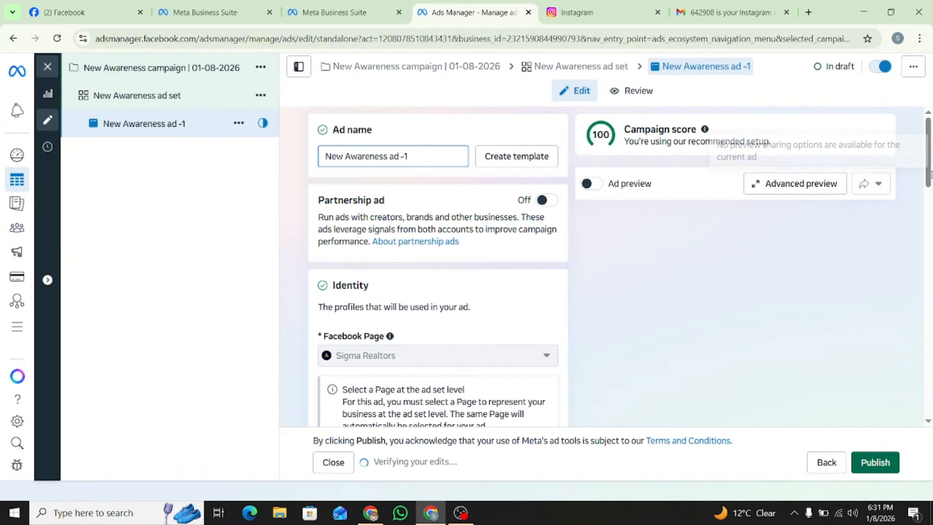
- Examine the available Threads profile and Instagram account choices in the ad's identity settings
{"action": "scroll", "coordinate": [927, 187], "scroll_direction": "down", "scroll_amount": 1}
{"action": "left_click_drag", "start_coordinate": [927, 187], "coordinate": [925, 222]}
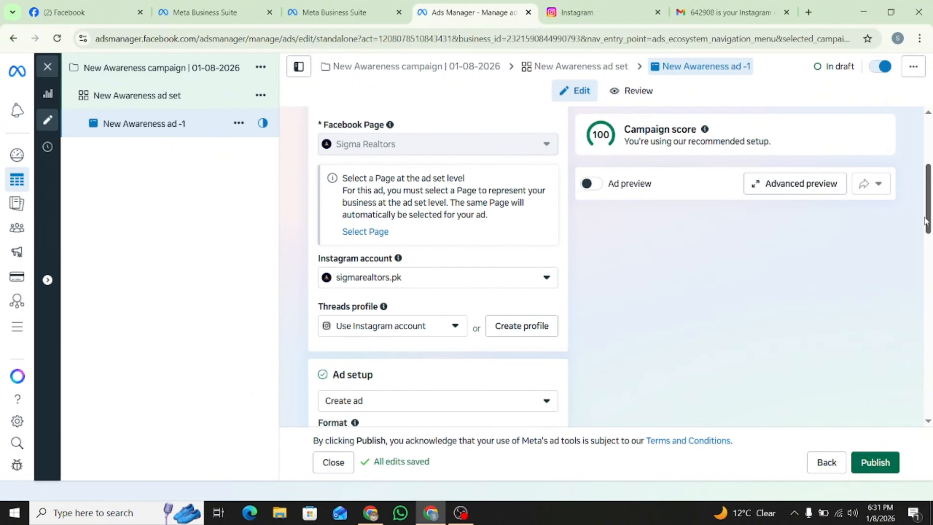
{"action": "left_click", "coordinate": [442, 333]}
{"action": "left_click", "coordinate": [431, 374]}
{"action": "left_click", "coordinate": [448, 326]}
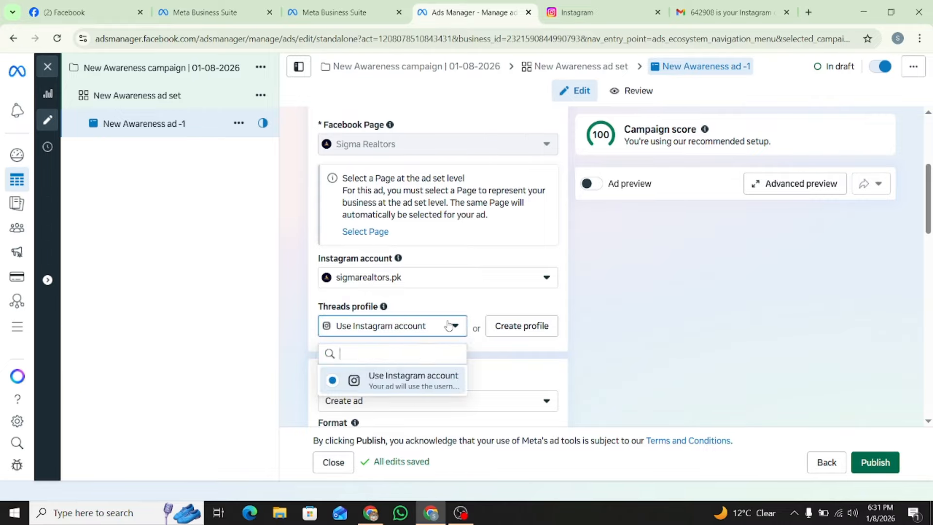
{"action": "left_click", "coordinate": [442, 384]}
{"action": "left_click", "coordinate": [433, 329]}
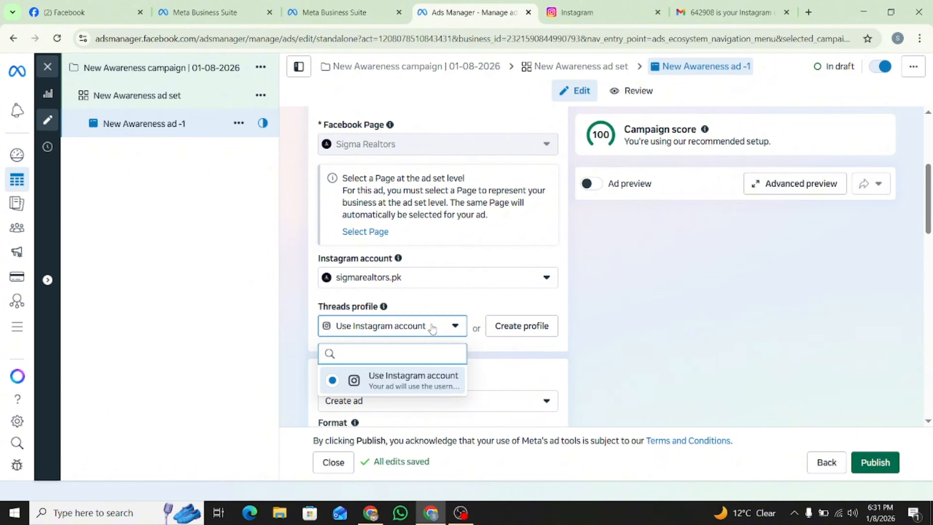
{"action": "left_click", "coordinate": [525, 372]}
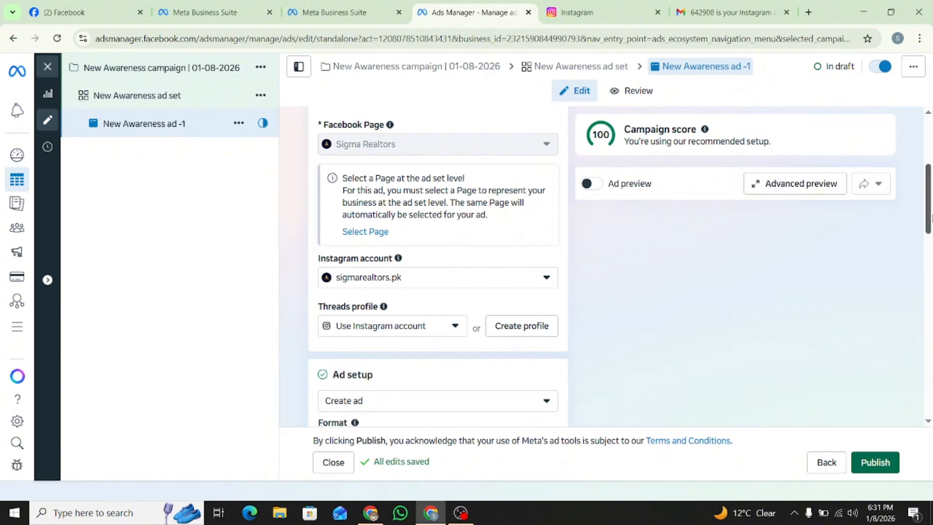
{"action": "left_click", "coordinate": [475, 278]}
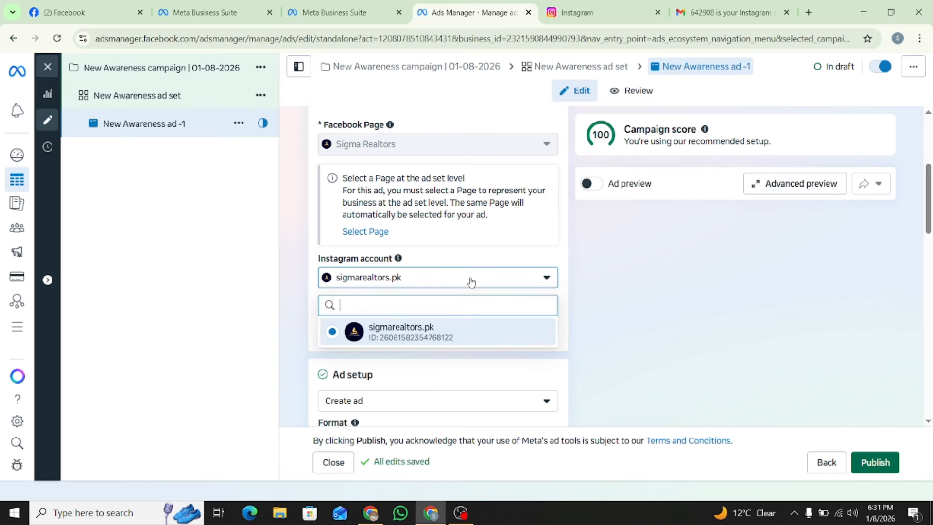
{"action": "left_click", "coordinate": [852, 248]}
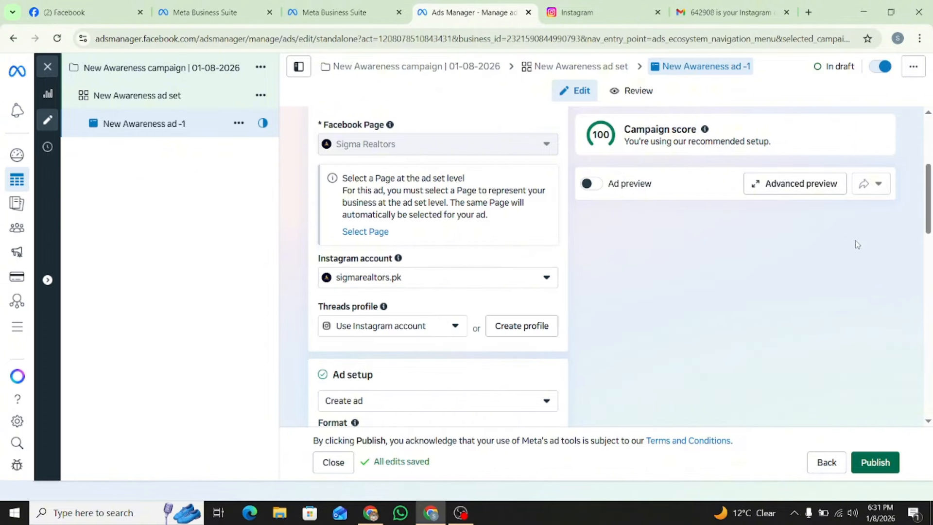
- Switch the ad's format to Carousel and to Collection, and return it to Single image or video
{"action": "left_click_drag", "start_coordinate": [928, 219], "coordinate": [929, 270]}
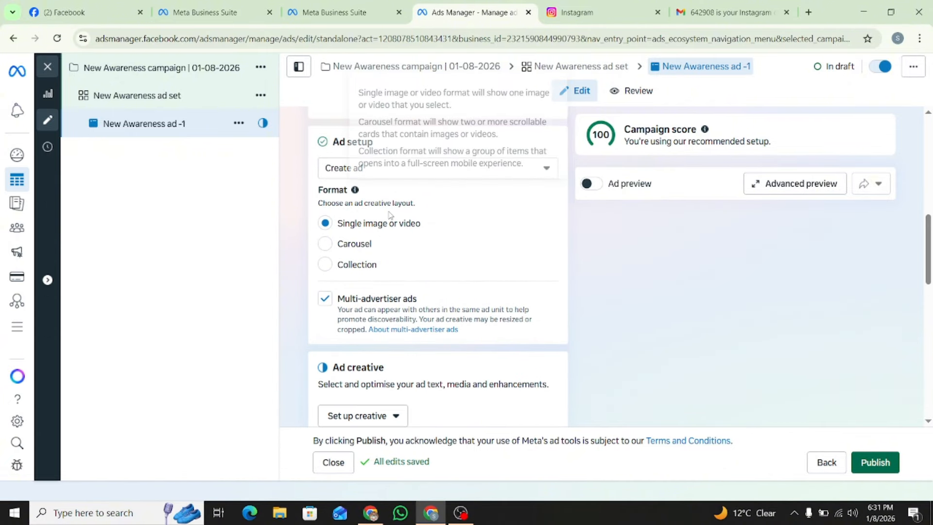
{"action": "left_click", "coordinate": [361, 249]}
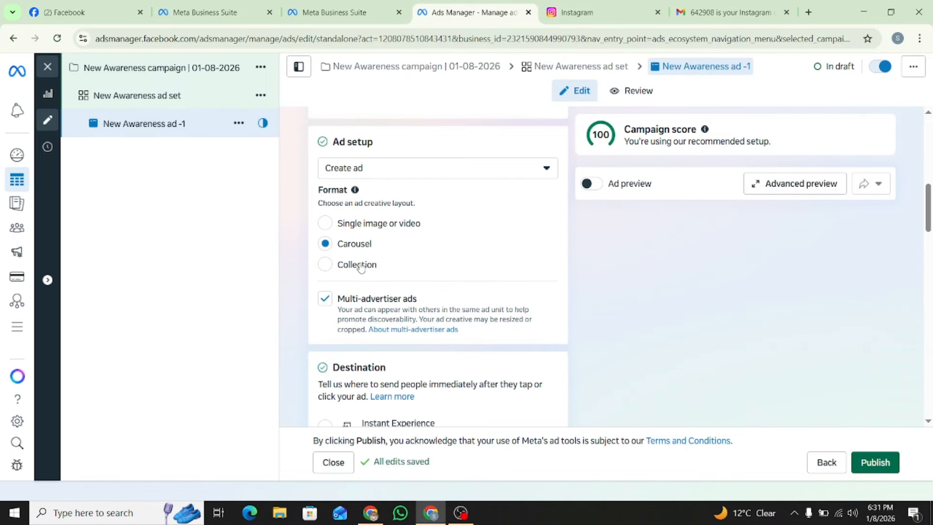
{"action": "left_click", "coordinate": [364, 264]}
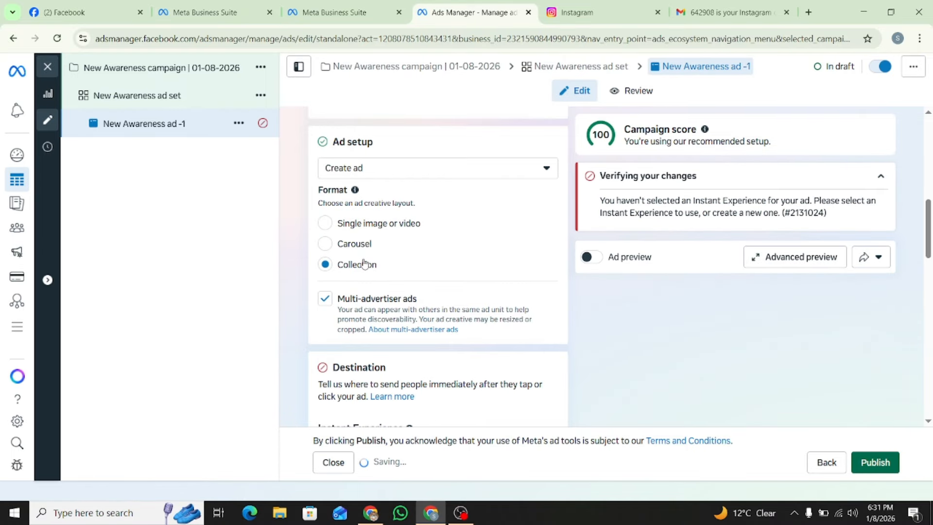
{"action": "left_click", "coordinate": [363, 231]}
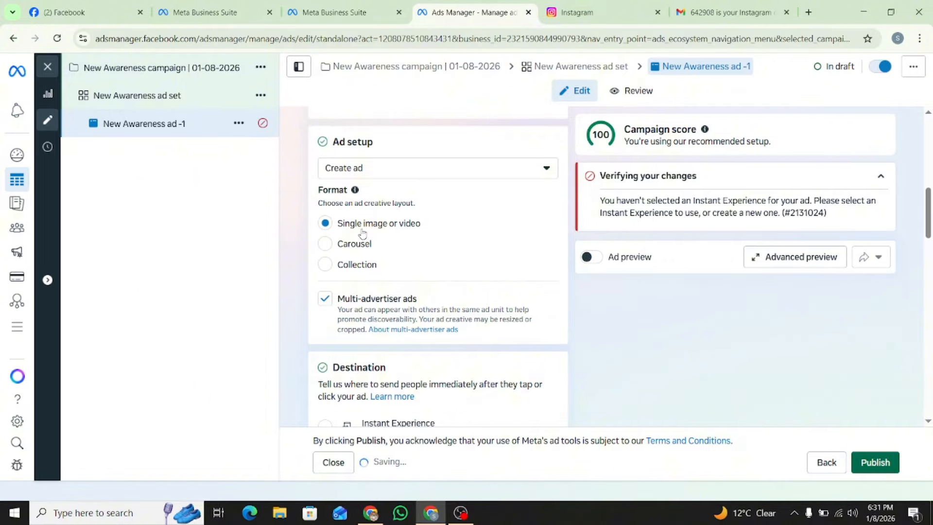
- In a new browser tab, search Google Images for "meta ads single image vs video ad vs carousel"
{"action": "left_click", "coordinate": [806, 15]}
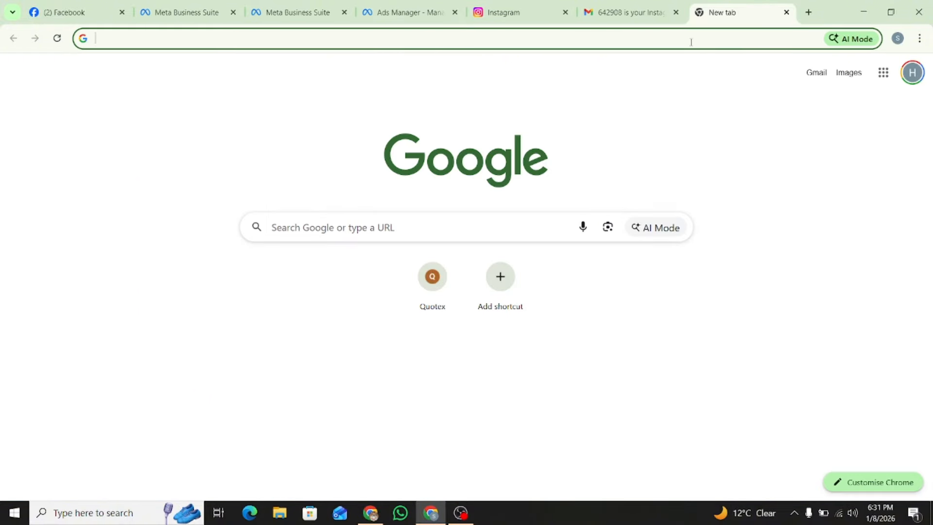
{"action": "type", "text": "in"}
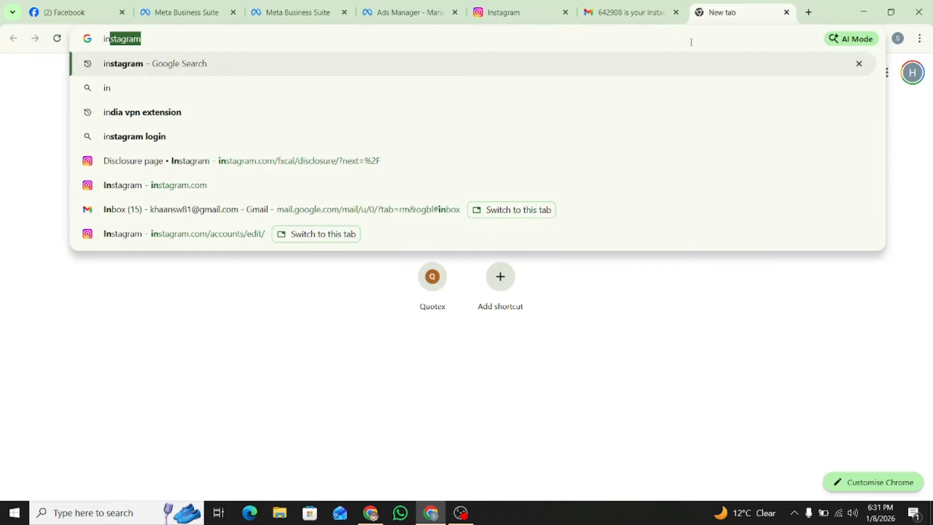
{"action": "key", "text": "BackSpace"}
{"action": "key", "text": "BackSpace"}
{"action": "key", "text": "BackSpace"}
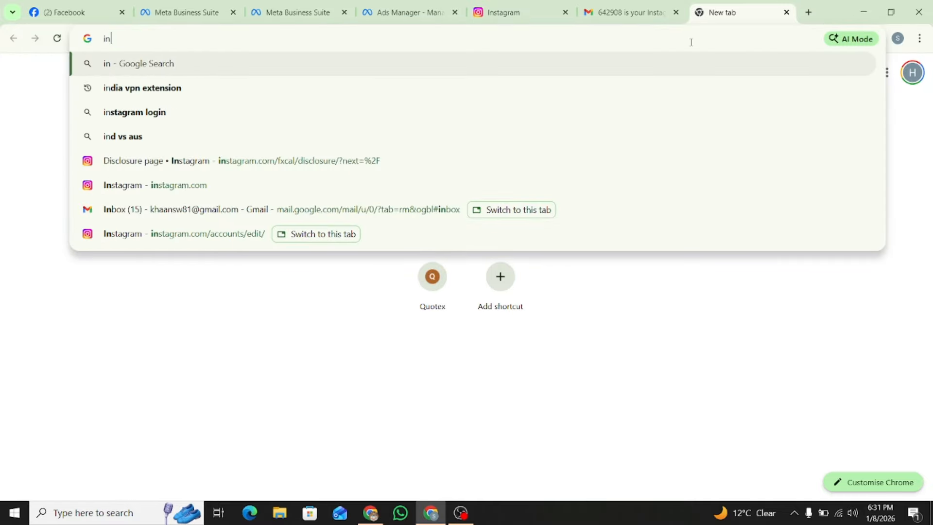
{"action": "type", "text": "meta a"}
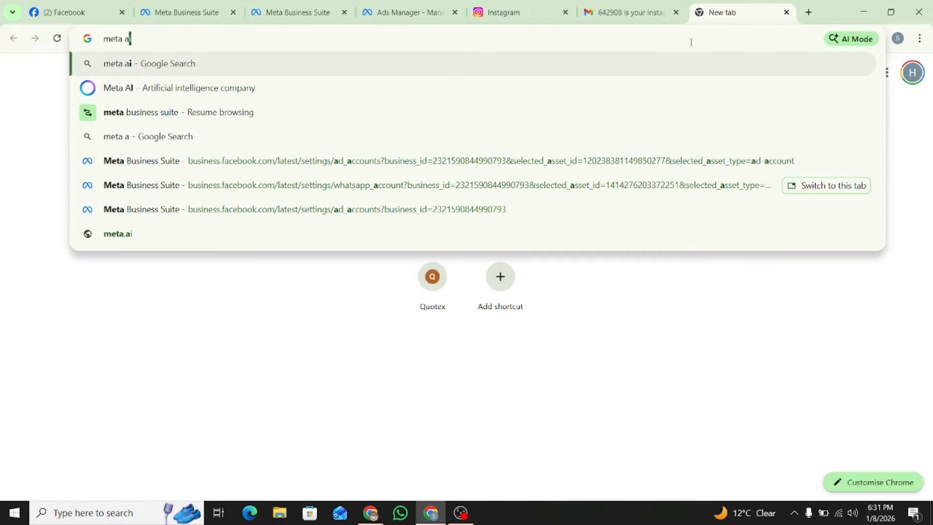
{"action": "type", "text": "ds sing"}
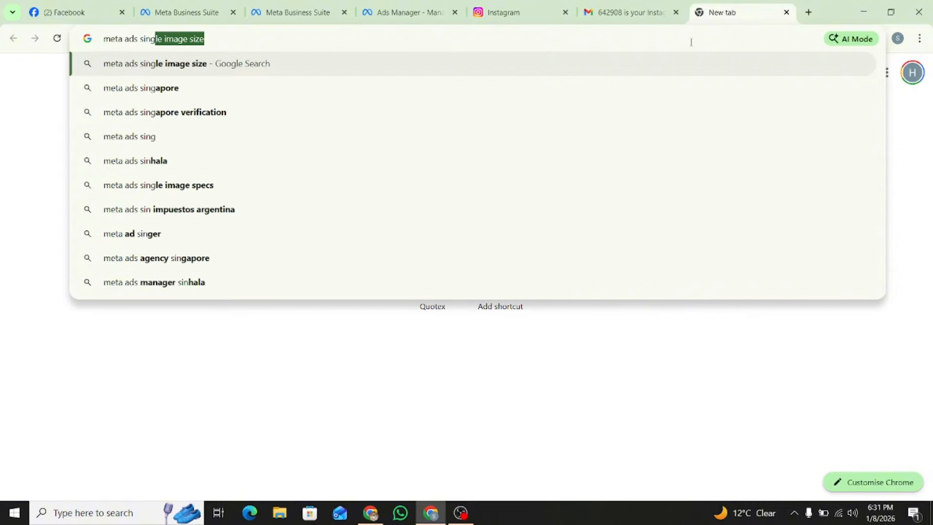
{"action": "type", "text": "al image"}
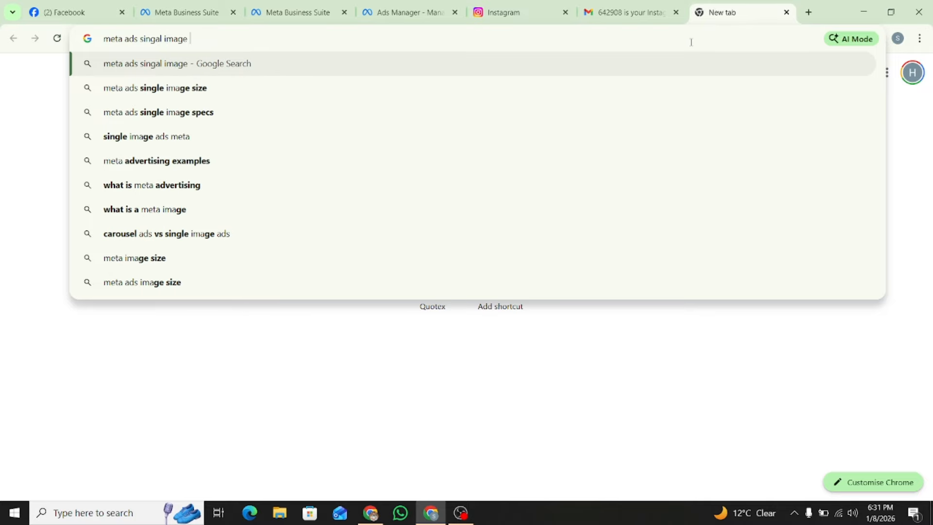
{"action": "type", "text": " v"}
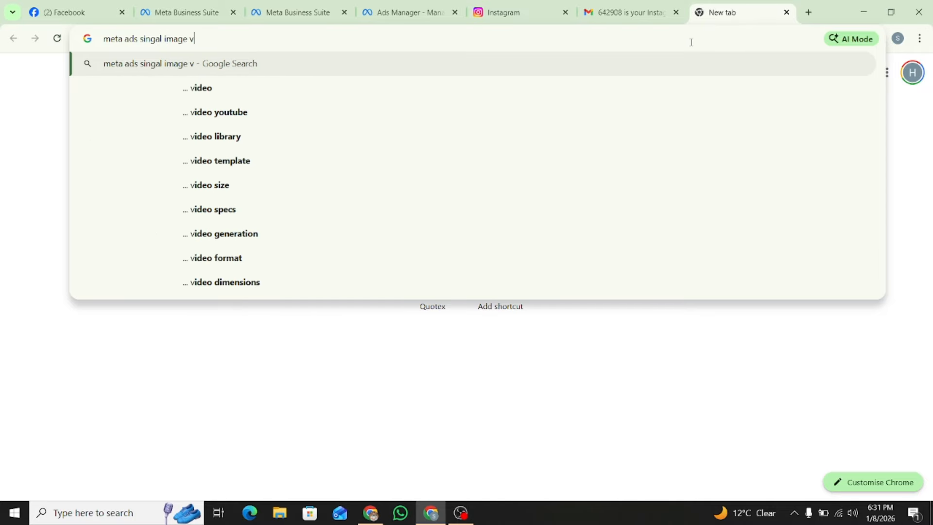
{"action": "type", "text": "s video"}
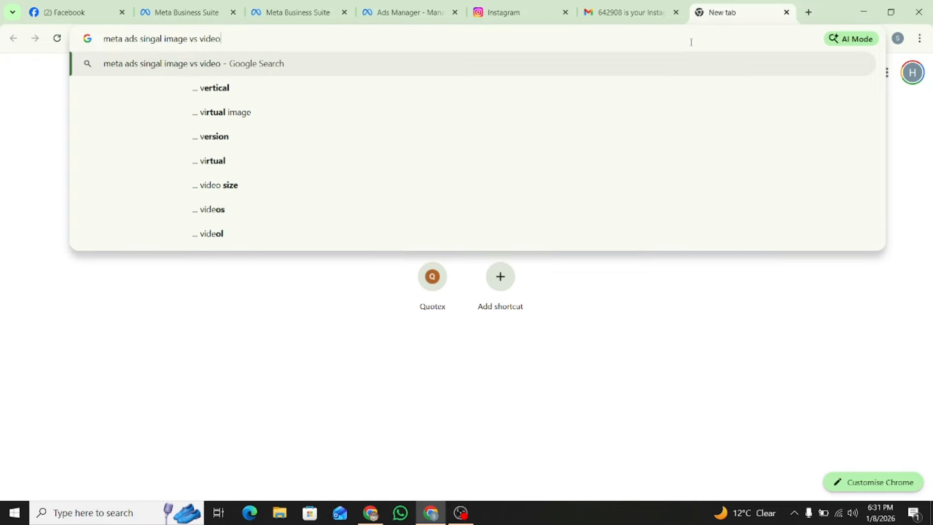
{"action": "type", "text": " ad vs c"}
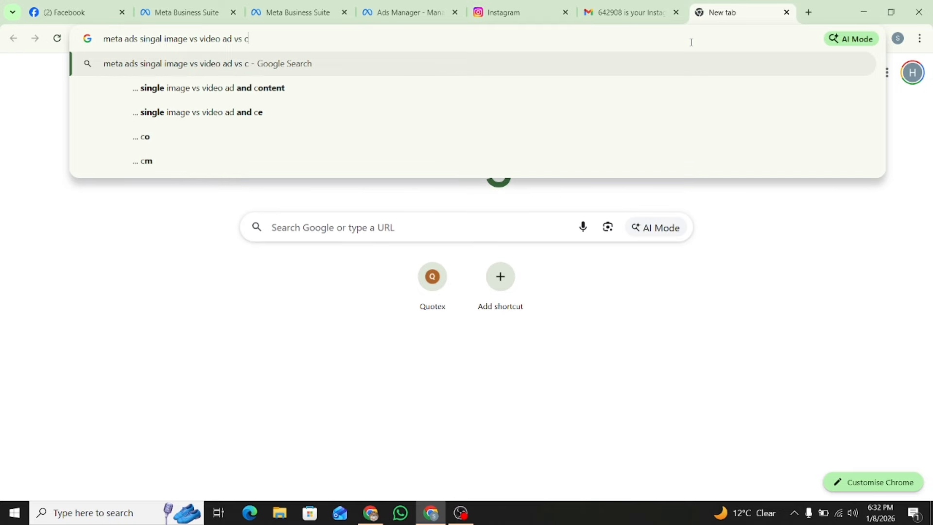
{"action": "type", "text": "ar"}
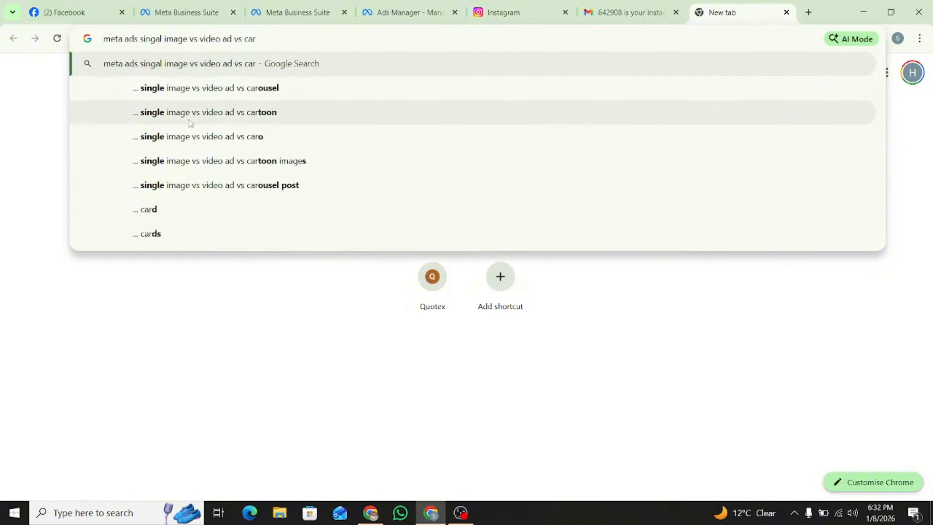
{"action": "left_click", "coordinate": [199, 88]}
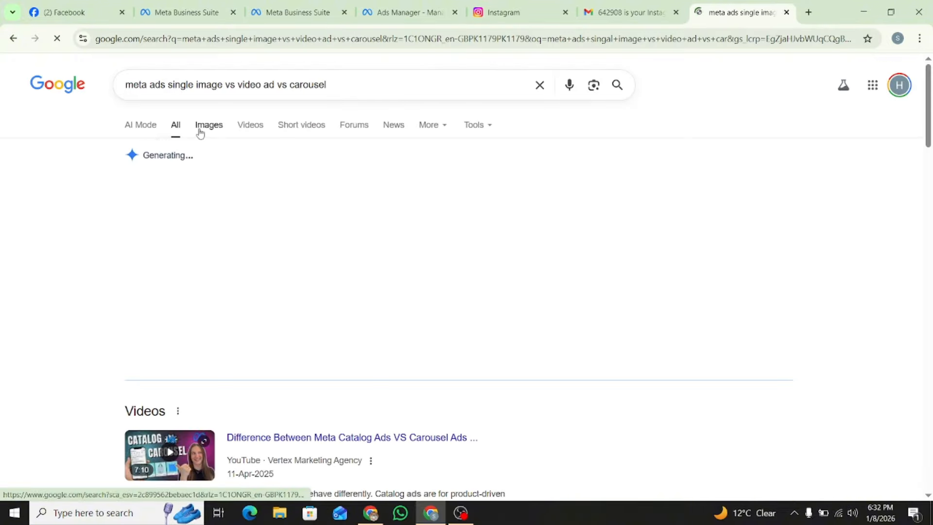
{"action": "left_click", "coordinate": [204, 127]}
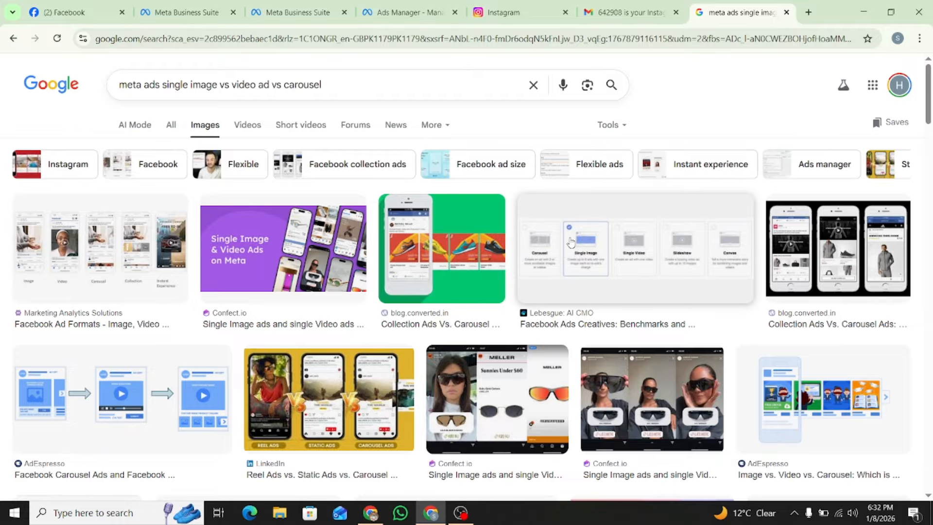
- Examine the Carousel, Single Image, Single Video, Slideshow and Canvas formats in the Lebesgue image result
{"action": "left_click", "coordinate": [583, 245]}
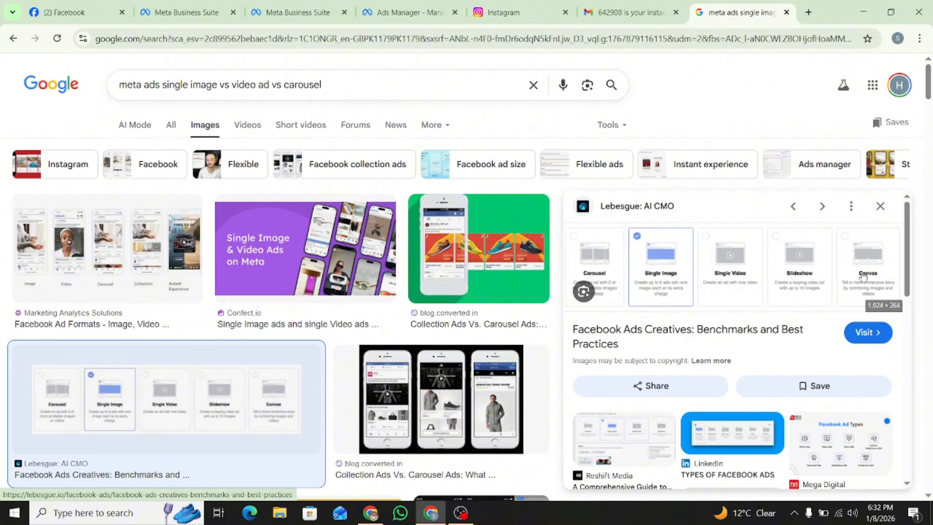
{"action": "scroll", "coordinate": [679, 275], "scroll_direction": "up", "scroll_amount": 5}
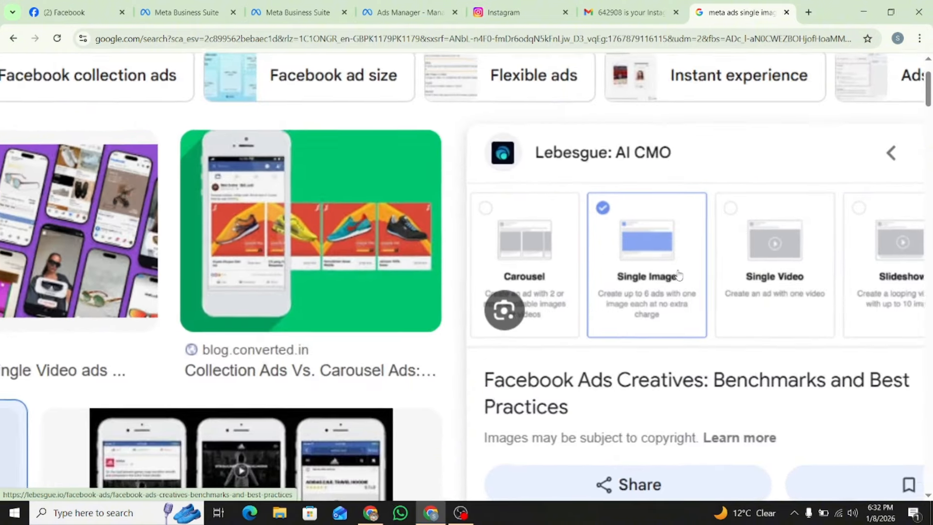
{"action": "scroll", "coordinate": [678, 275], "scroll_direction": "right", "scroll_amount": 3}
{"action": "scroll", "coordinate": [407, 271], "scroll_direction": "up", "scroll_amount": 1}
{"action": "scroll", "coordinate": [407, 271], "scroll_direction": "up", "scroll_amount": 1}
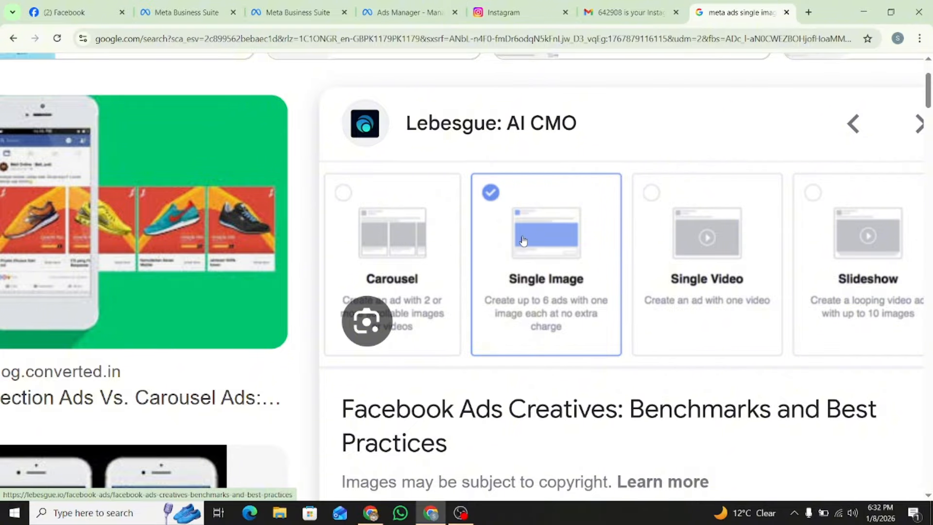
{"action": "scroll", "coordinate": [523, 240], "scroll_direction": "right", "scroll_amount": 5}
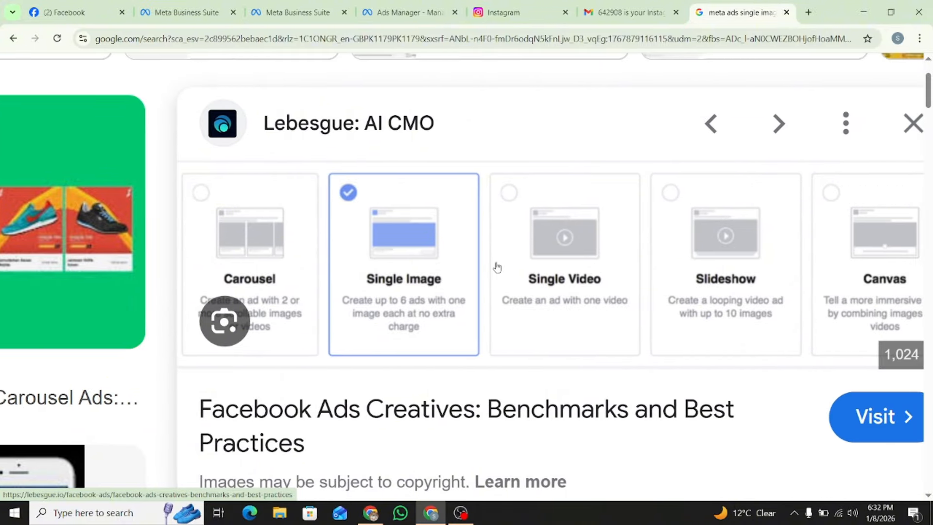
{"action": "scroll", "coordinate": [497, 267], "scroll_direction": "right", "scroll_amount": 4}
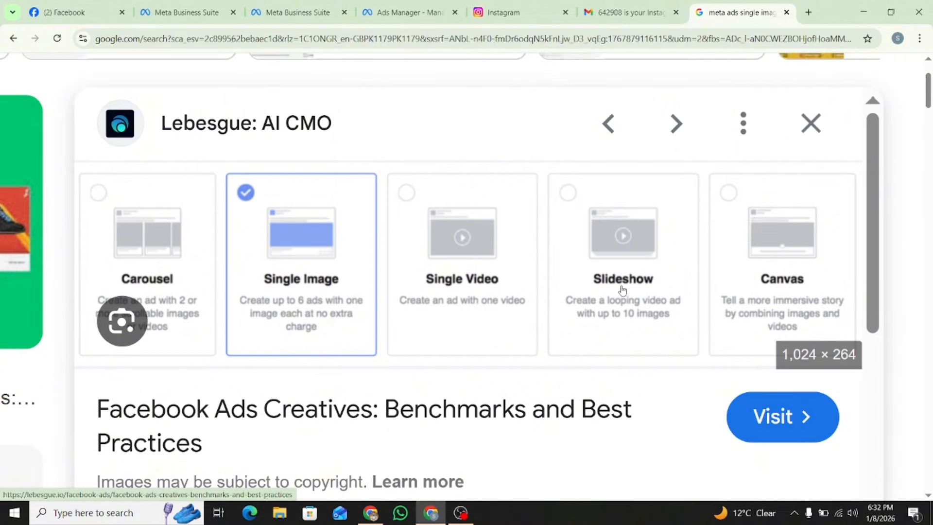
{"action": "scroll", "coordinate": [623, 291], "scroll_direction": "down", "scroll_amount": 3}
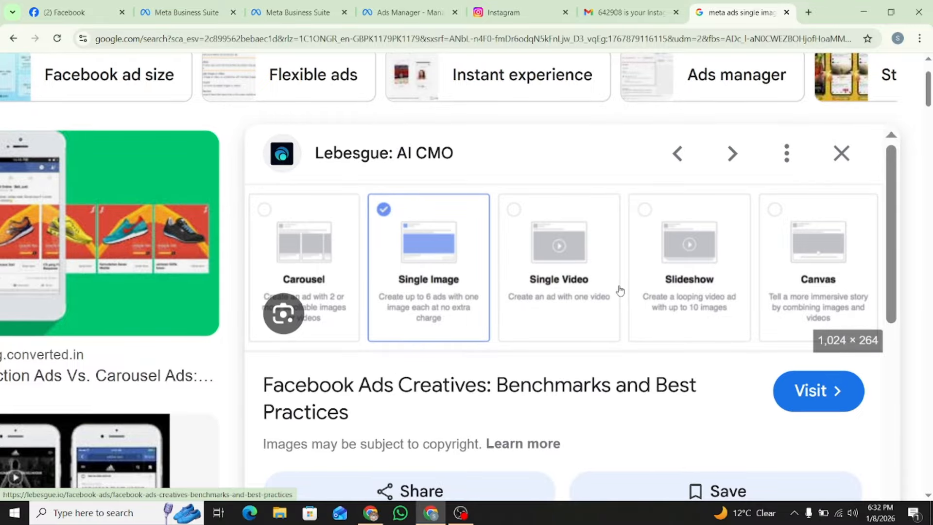
{"action": "scroll", "coordinate": [620, 291], "scroll_direction": "right", "scroll_amount": 1}
{"action": "scroll", "coordinate": [638, 302], "scroll_direction": "down", "scroll_amount": 3}
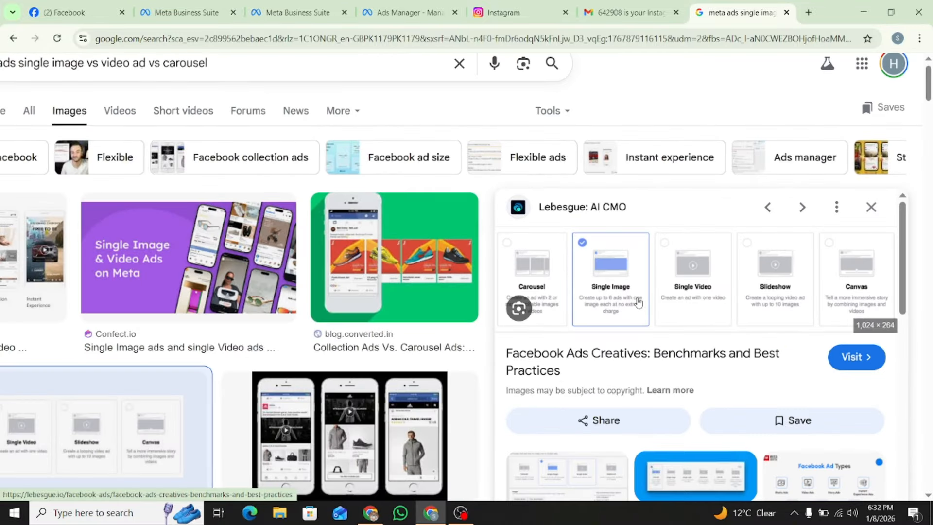
{"action": "scroll", "coordinate": [906, 305], "scroll_direction": "up", "scroll_amount": 3}
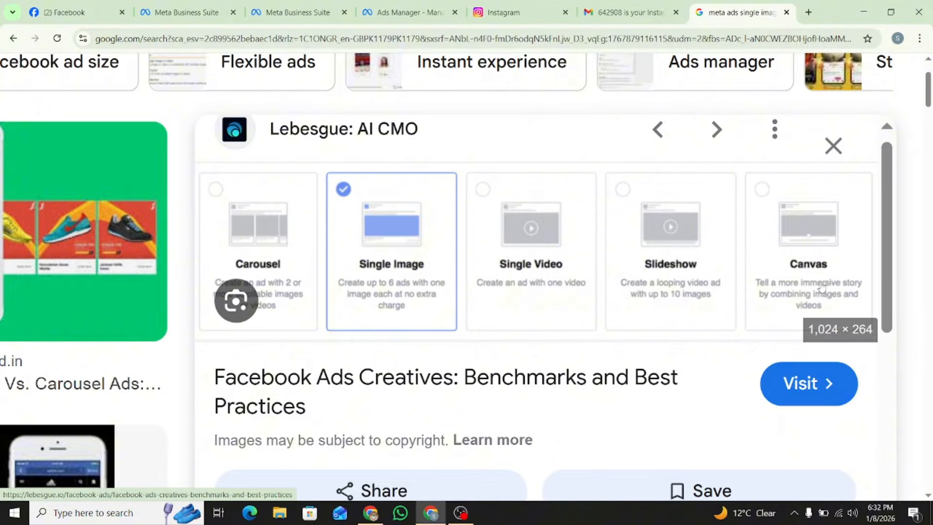
{"action": "scroll", "coordinate": [821, 287], "scroll_direction": "down", "scroll_amount": 3}
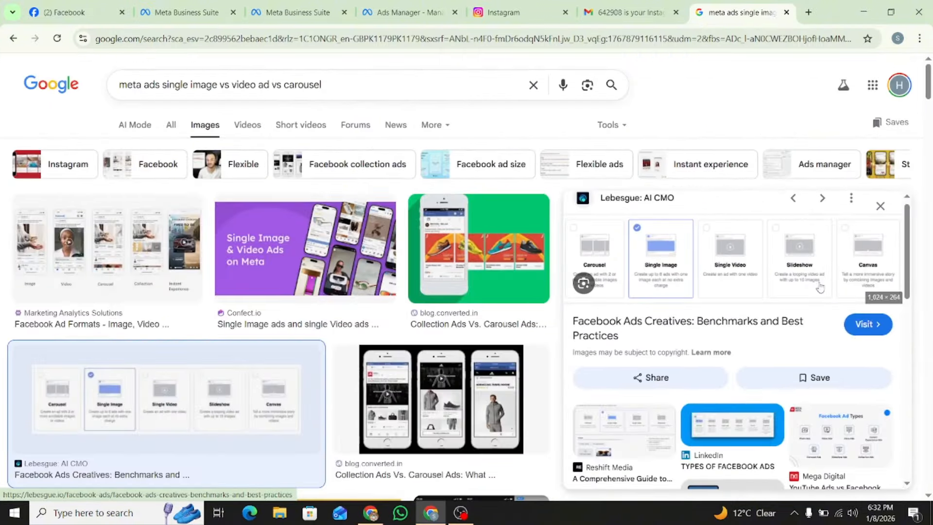
- Examine the image, video, carousel, collection and Instant Experience ad examples in the Marketing Analytics Solutions image result
{"action": "left_click", "coordinate": [85, 269]}
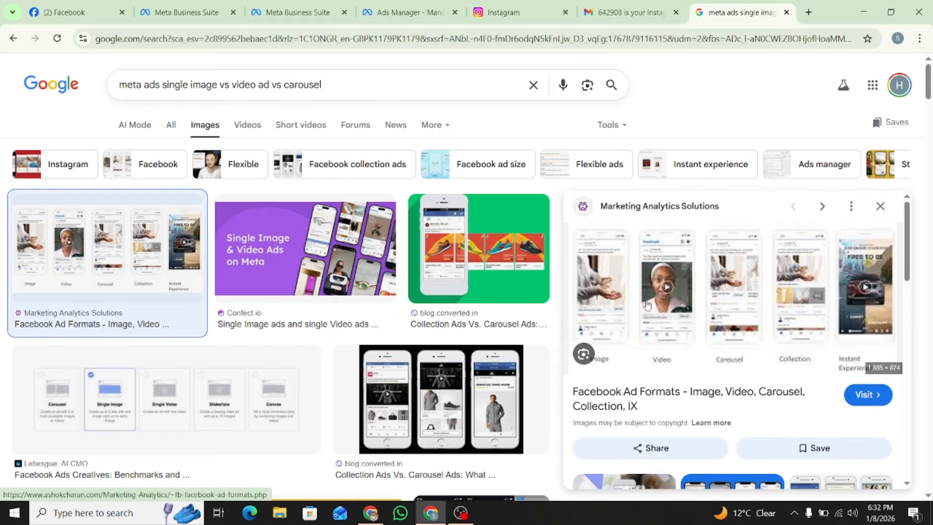
{"action": "scroll", "coordinate": [649, 306], "scroll_direction": "up", "scroll_amount": 3}
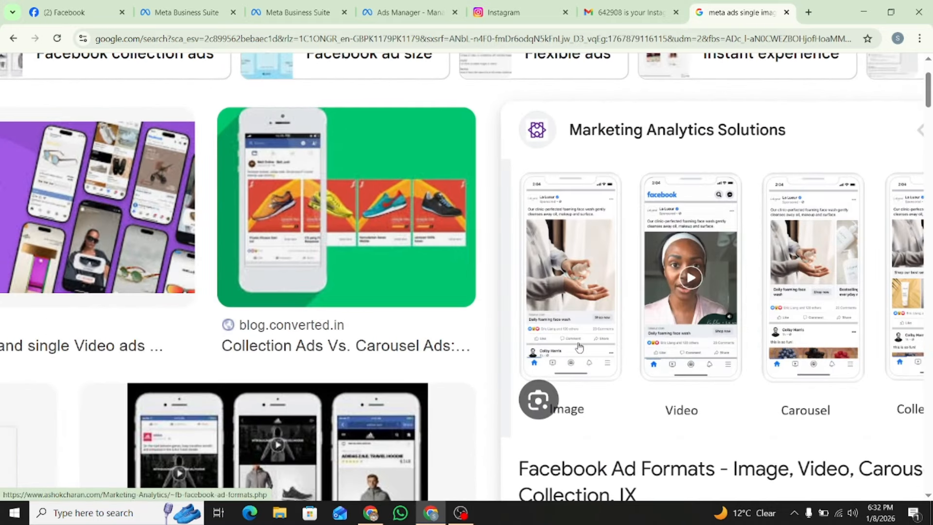
{"action": "scroll", "coordinate": [583, 234], "scroll_direction": "up", "scroll_amount": 3}
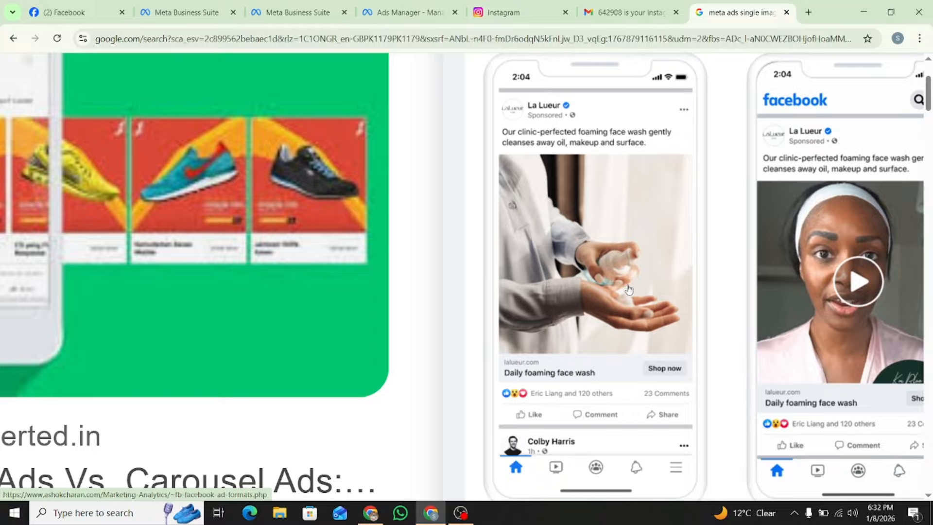
{"action": "scroll", "coordinate": [705, 311], "scroll_direction": "right", "scroll_amount": 5}
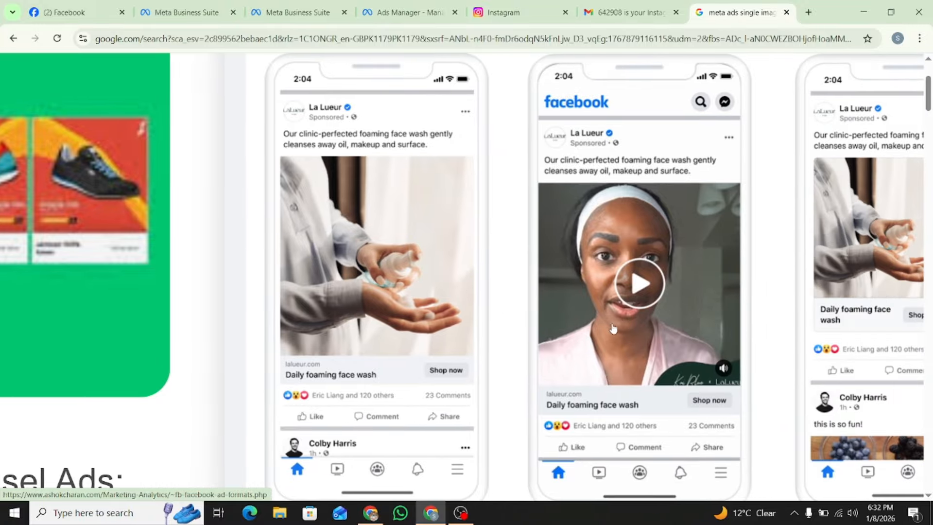
{"action": "scroll", "coordinate": [641, 277], "scroll_direction": "right", "scroll_amount": 5}
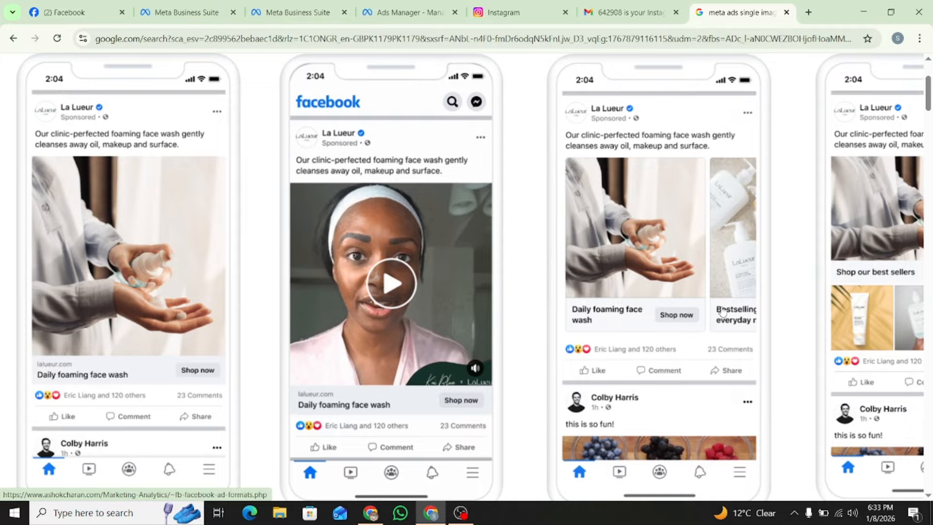
{"action": "scroll", "coordinate": [718, 316], "scroll_direction": "right", "scroll_amount": 4}
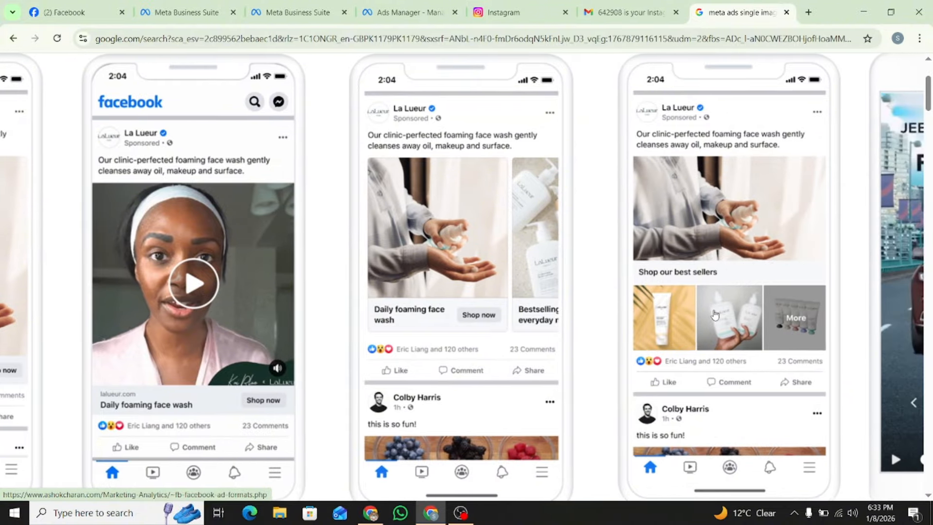
{"action": "scroll", "coordinate": [714, 315], "scroll_direction": "down", "scroll_amount": 5}
{"action": "scroll", "coordinate": [714, 313], "scroll_direction": "up", "scroll_amount": 4}
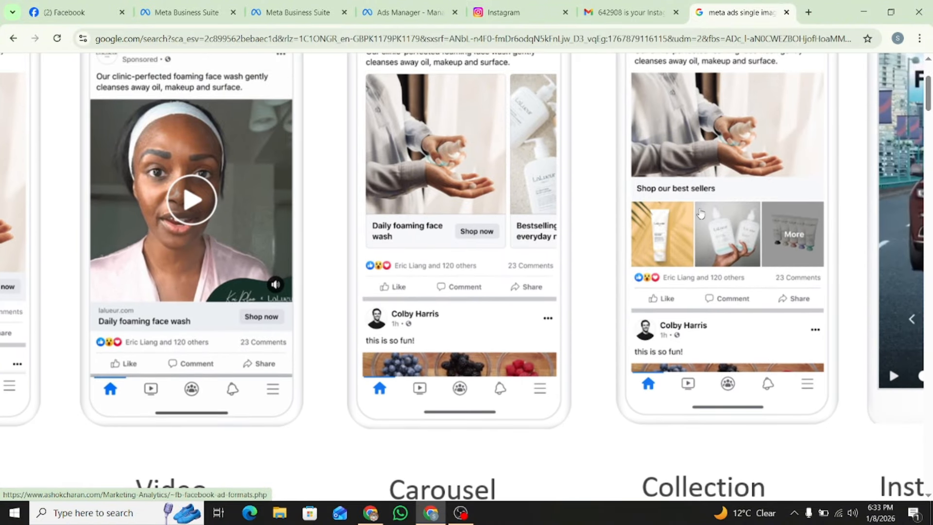
{"action": "scroll", "coordinate": [712, 185], "scroll_direction": "right", "scroll_amount": 5}
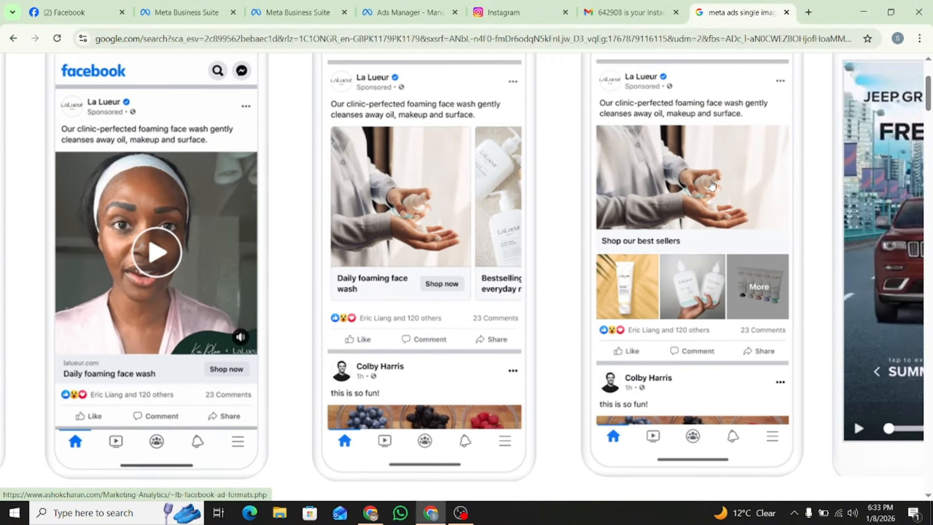
{"action": "scroll", "coordinate": [711, 185], "scroll_direction": "down", "scroll_amount": 2}
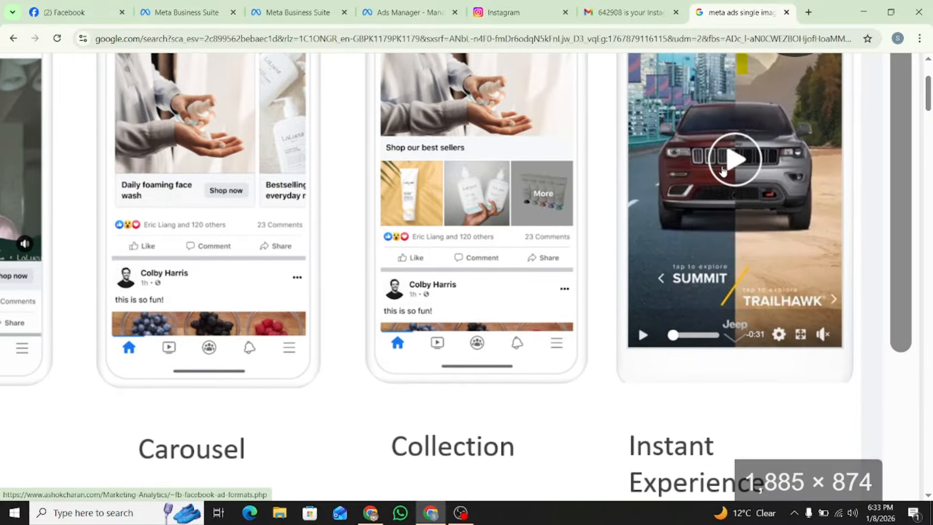
{"action": "scroll", "coordinate": [718, 174], "scroll_direction": "right", "scroll_amount": 2}
{"action": "scroll", "coordinate": [718, 174], "scroll_direction": "down", "scroll_amount": 5}
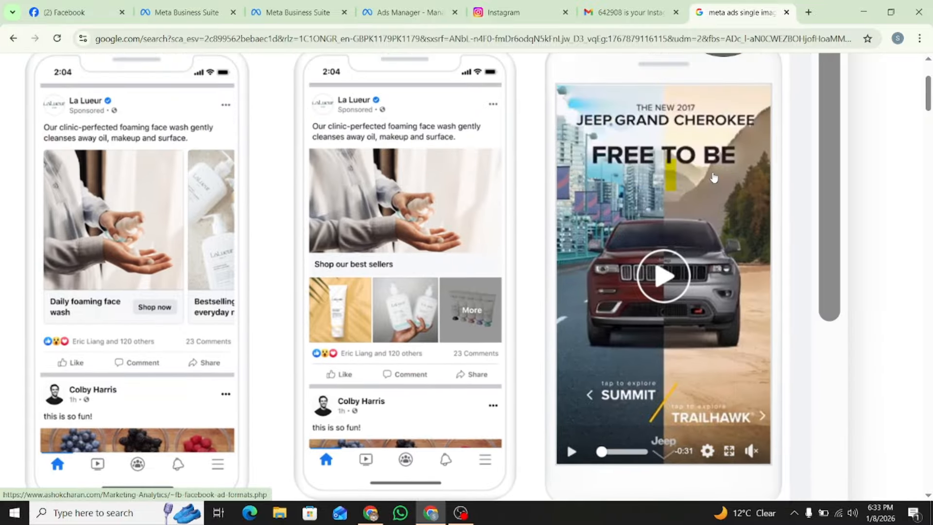
- Switch back to the Ads Manager tab and bring up the Destination section of New Awareness ad -1
{"action": "scroll", "coordinate": [713, 177], "scroll_direction": "down", "scroll_amount": 2}
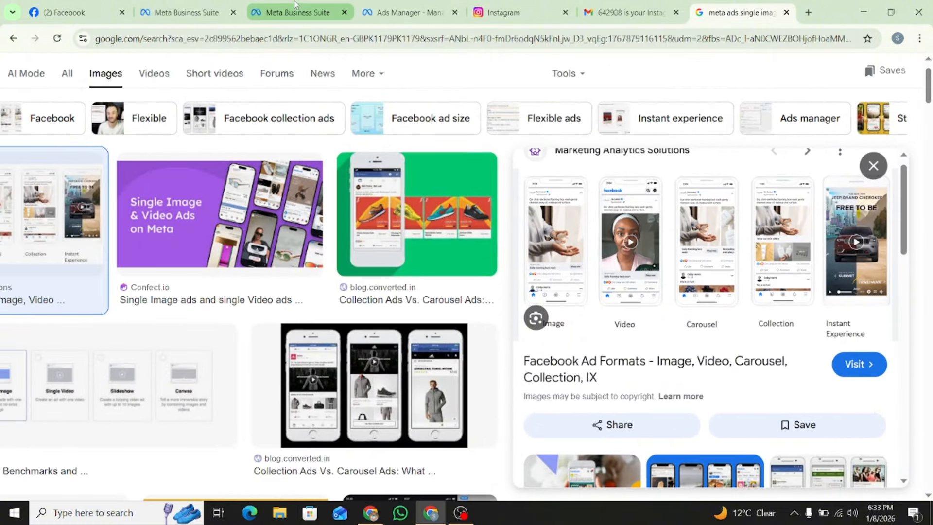
{"action": "left_click", "coordinate": [408, 12]}
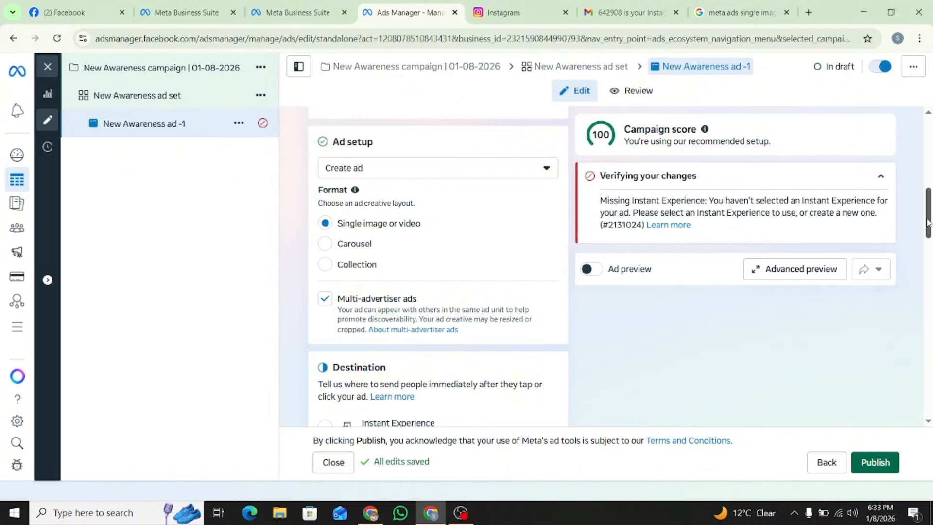
{"action": "scroll", "coordinate": [928, 243], "scroll_direction": "down", "scroll_amount": 3}
{"action": "scroll", "coordinate": [927, 243], "scroll_direction": "down", "scroll_amount": 1}
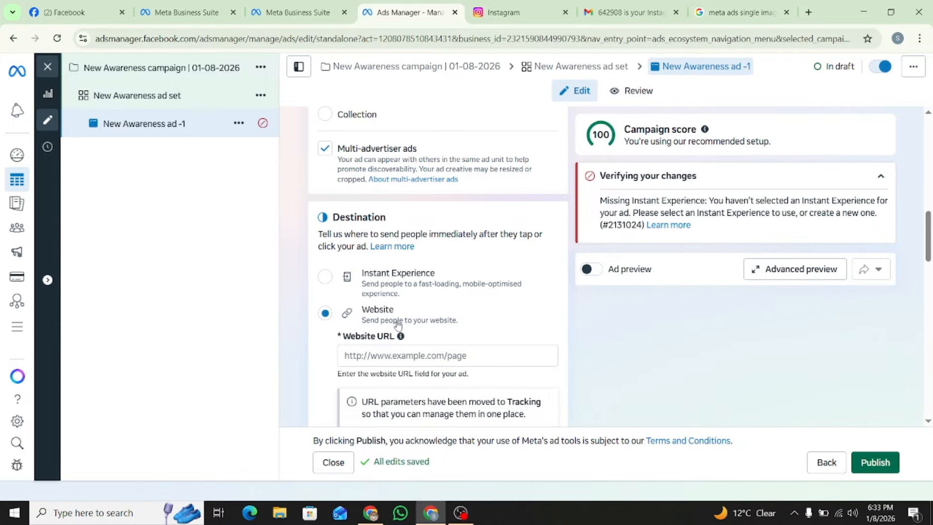
{"action": "scroll", "coordinate": [927, 238], "scroll_direction": "down", "scroll_amount": 1}
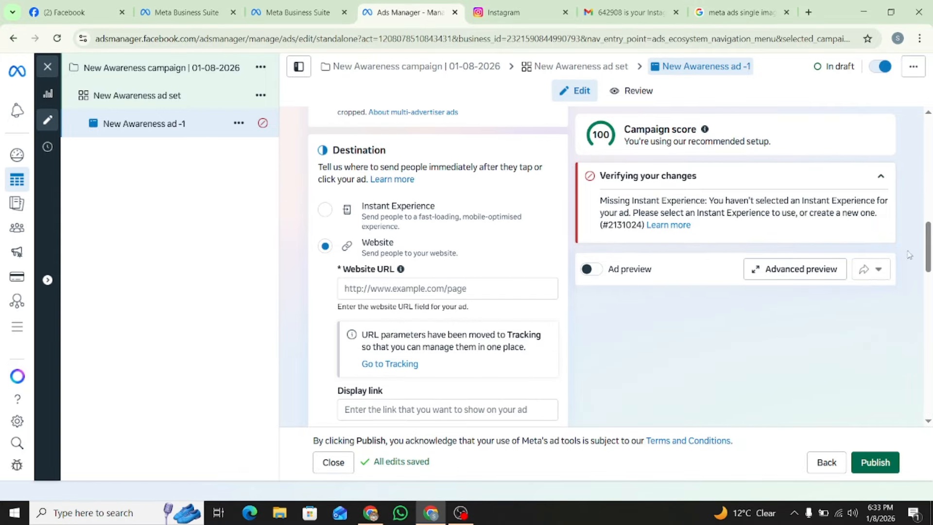
- Try Instant Experience as the ad's destination and view the templates for creating a new one
{"action": "left_click", "coordinate": [330, 211]}
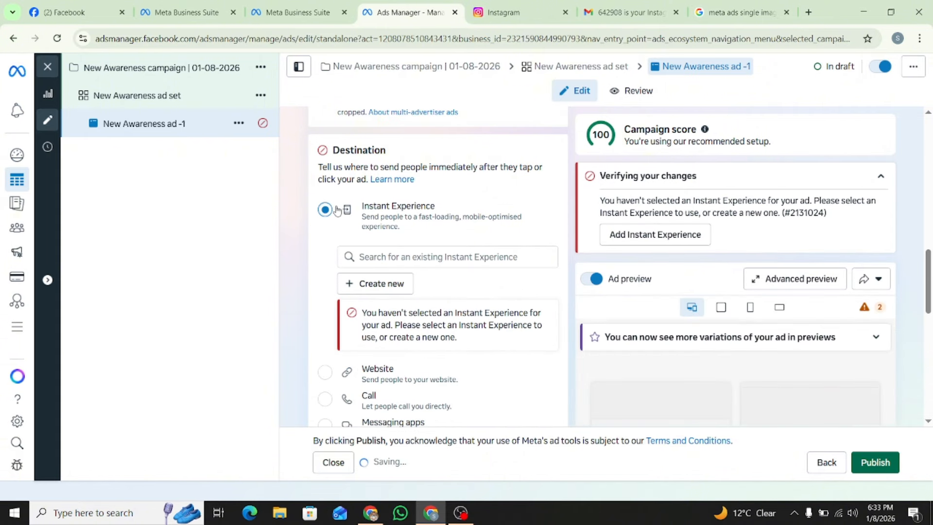
{"action": "left_click", "coordinate": [387, 287]}
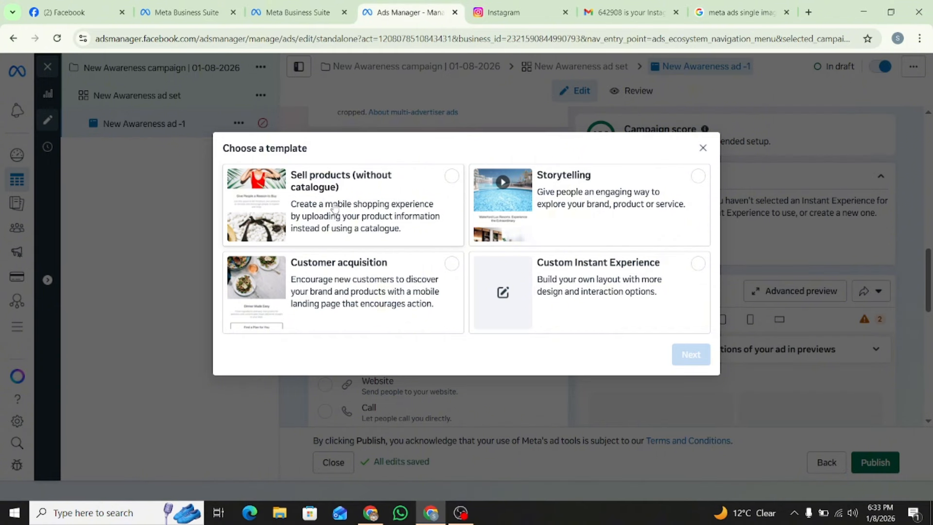
{"action": "left_click", "coordinate": [702, 149]}
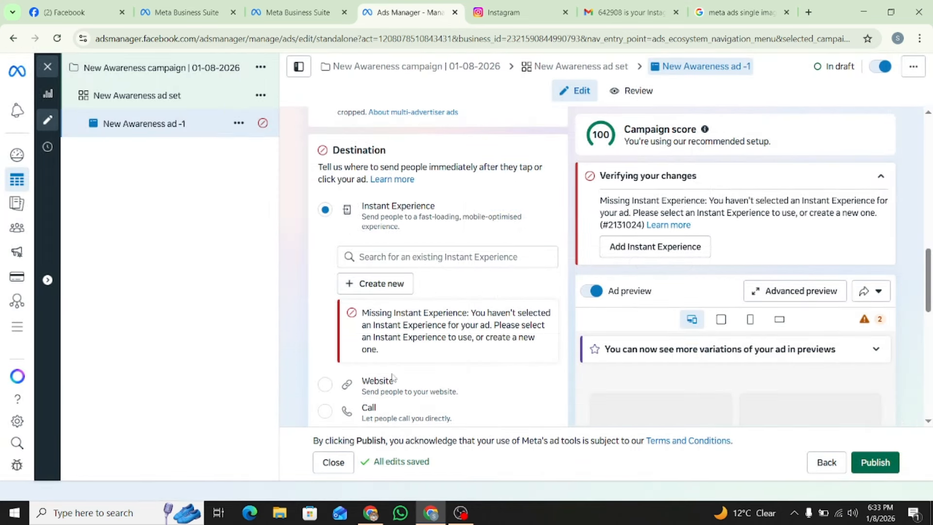
- Set the ad's destination to Messaging apps with Messenger and Instagram, and try to include WhatsApp
{"action": "scroll", "coordinate": [695, 306], "scroll_direction": "down", "scroll_amount": 2}
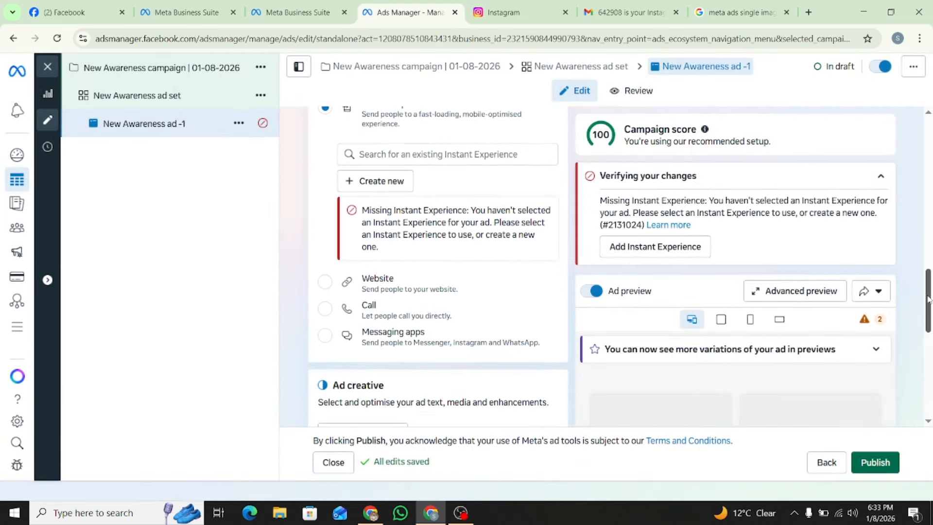
{"action": "left_click", "coordinate": [330, 330]}
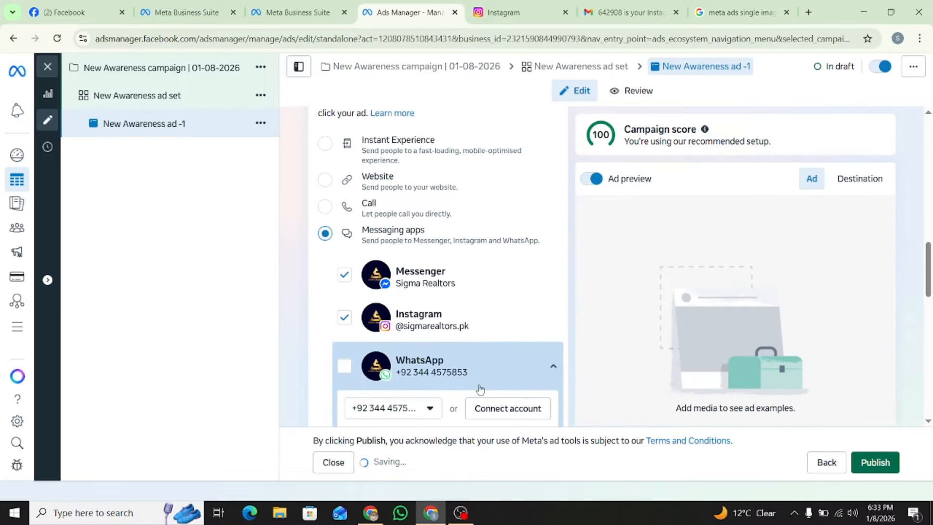
{"action": "left_click", "coordinate": [344, 368]}
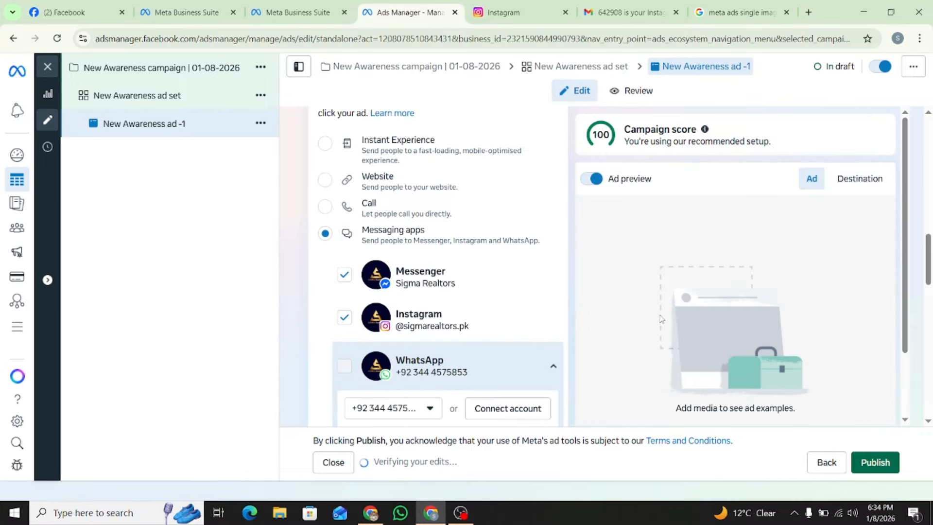
- Set up an image ad creative using the SIGMA Realtors logo from the account images, with the original crop for all placements
{"action": "left_click_drag", "start_coordinate": [929, 251], "coordinate": [929, 311]}
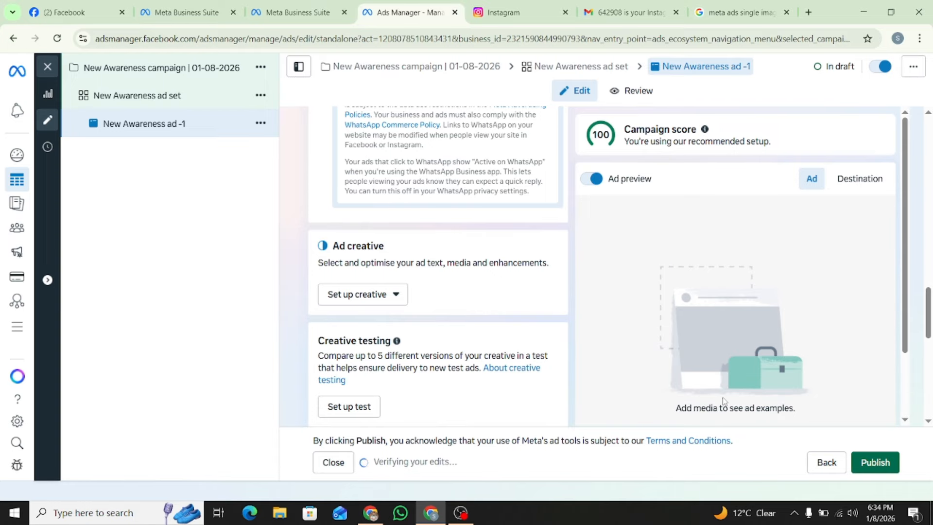
{"action": "left_click", "coordinate": [361, 302]}
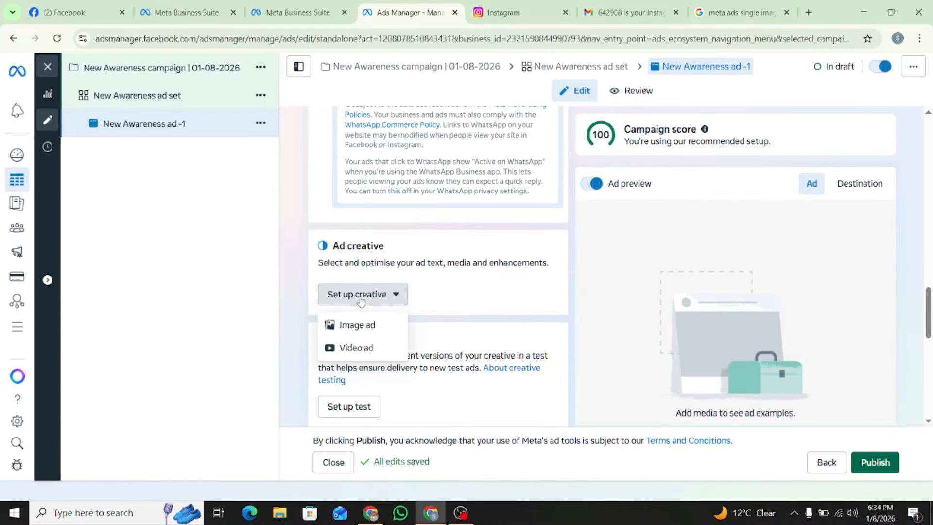
{"action": "left_click", "coordinate": [369, 328]}
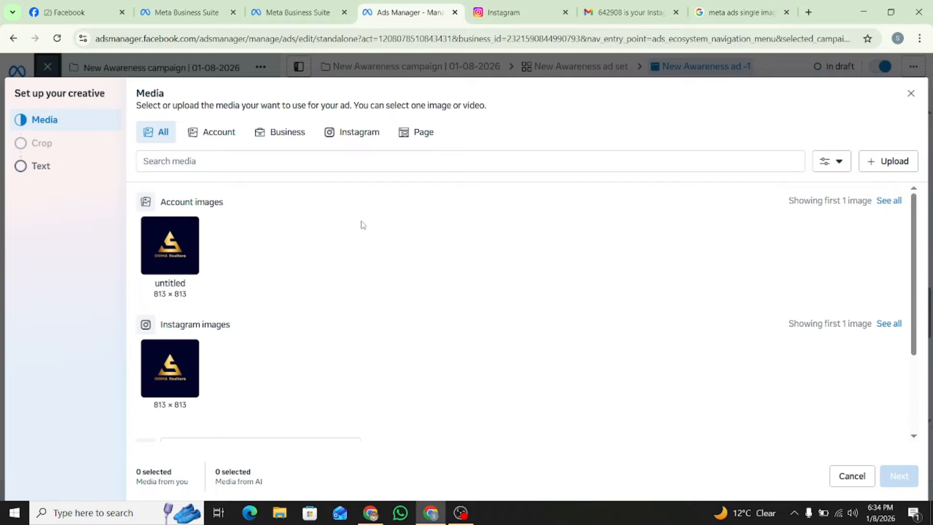
{"action": "left_click", "coordinate": [182, 235]}
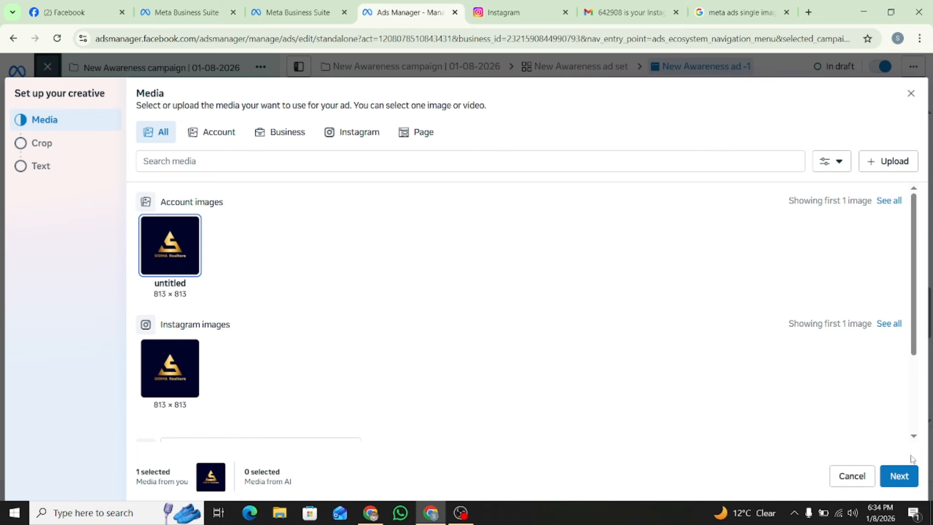
{"action": "left_click", "coordinate": [900, 477]}
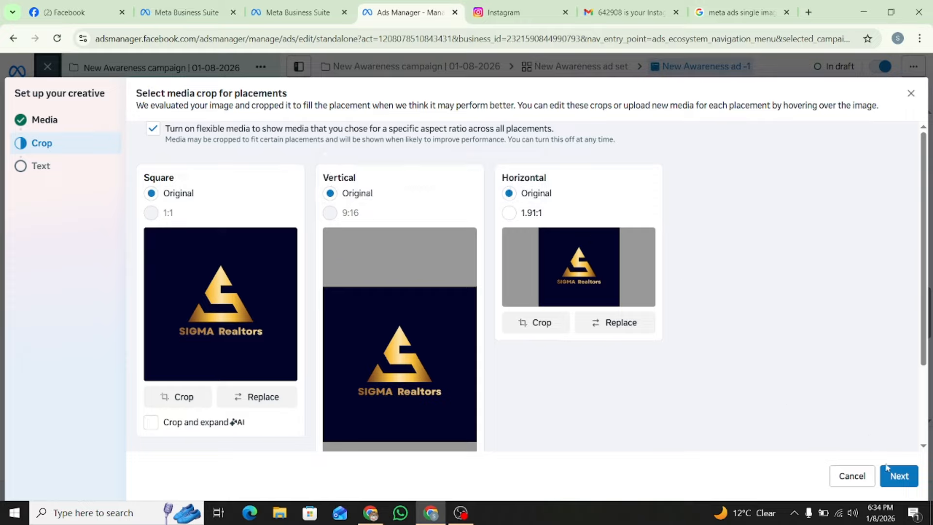
{"action": "left_click", "coordinate": [898, 475]}
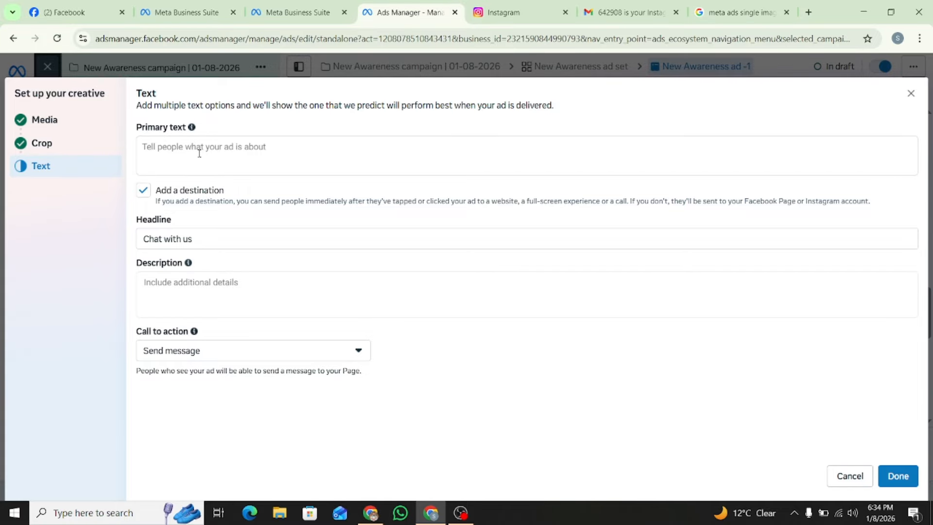
- Look over the creative's Primary text, Headline and Description fields and the available Call to action options
{"action": "left_click", "coordinate": [177, 141]}
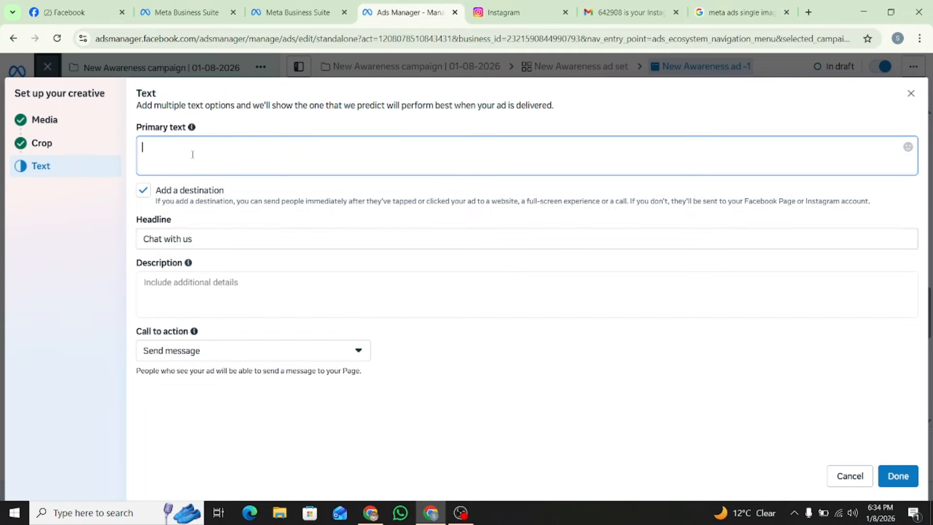
{"action": "left_click", "coordinate": [209, 234]}
{"action": "left_click", "coordinate": [248, 305]}
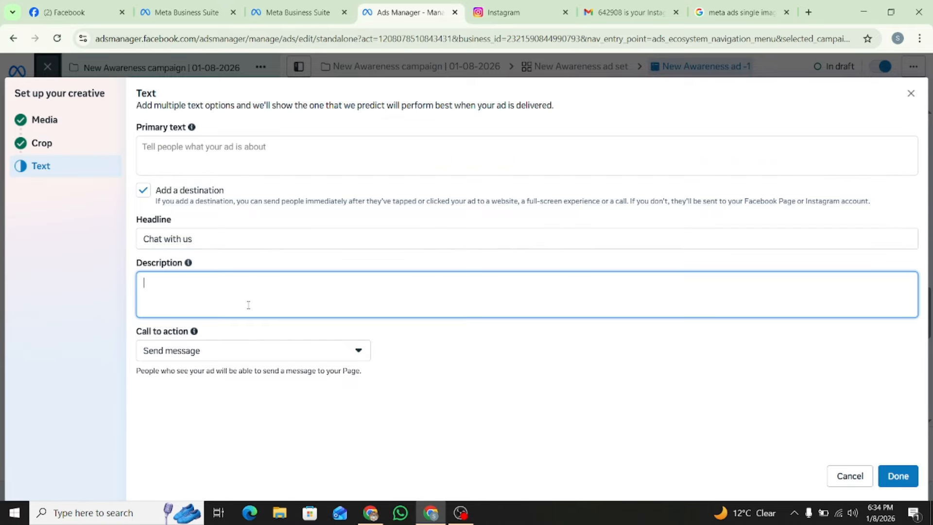
{"action": "left_click", "coordinate": [236, 353]}
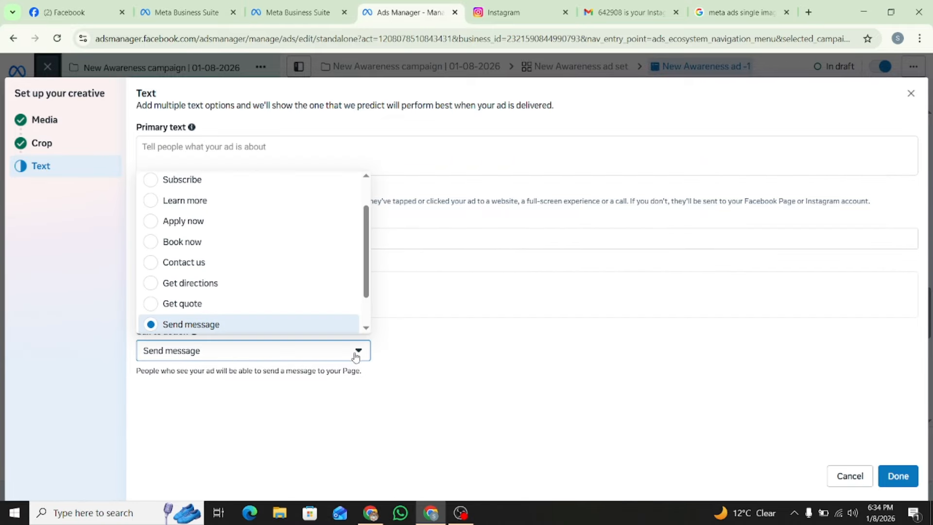
{"action": "left_click", "coordinate": [405, 348]}
{"action": "left_click", "coordinate": [172, 153]}
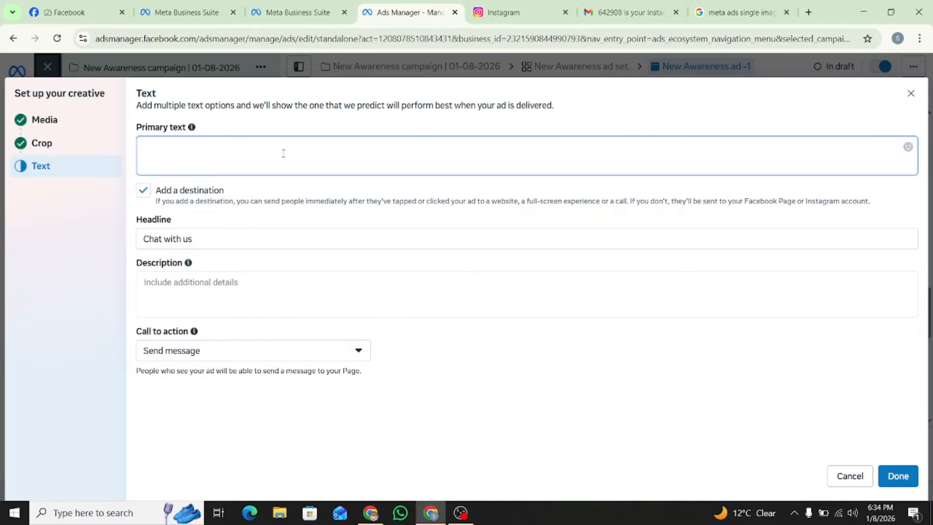
- Open ChatGPT in a new browser tab and attach the logo image "Black Red Modern Professional Film Production Name Logo" from Downloads
{"action": "left_click", "coordinate": [805, 11]}
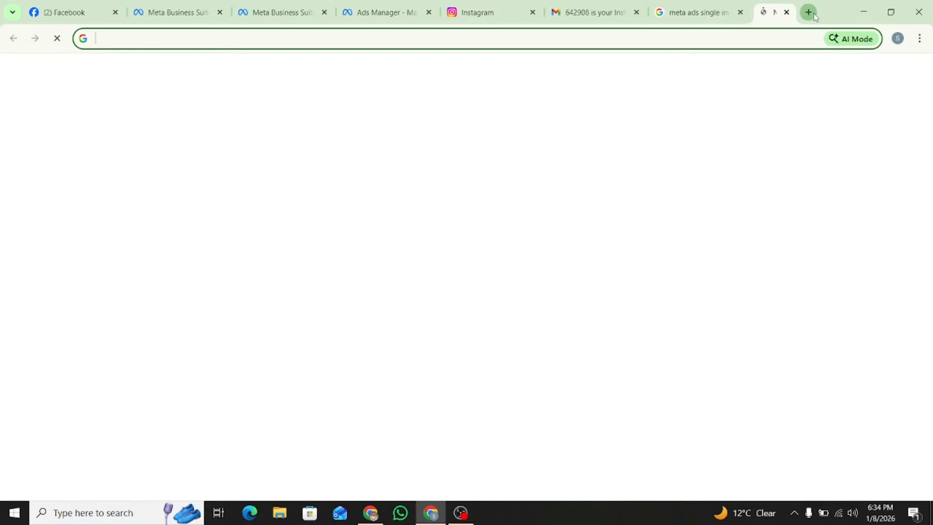
{"action": "type", "text": "chatgpt"}
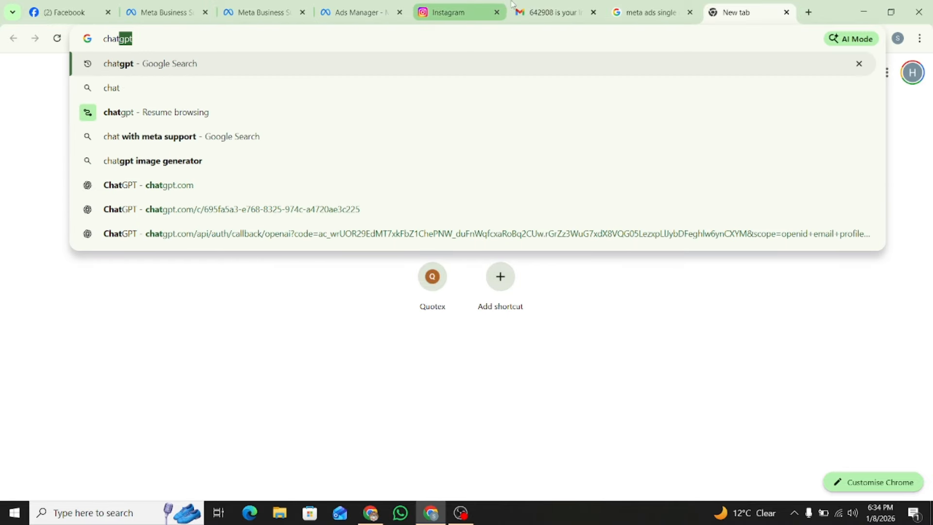
{"action": "left_click", "coordinate": [416, 188]}
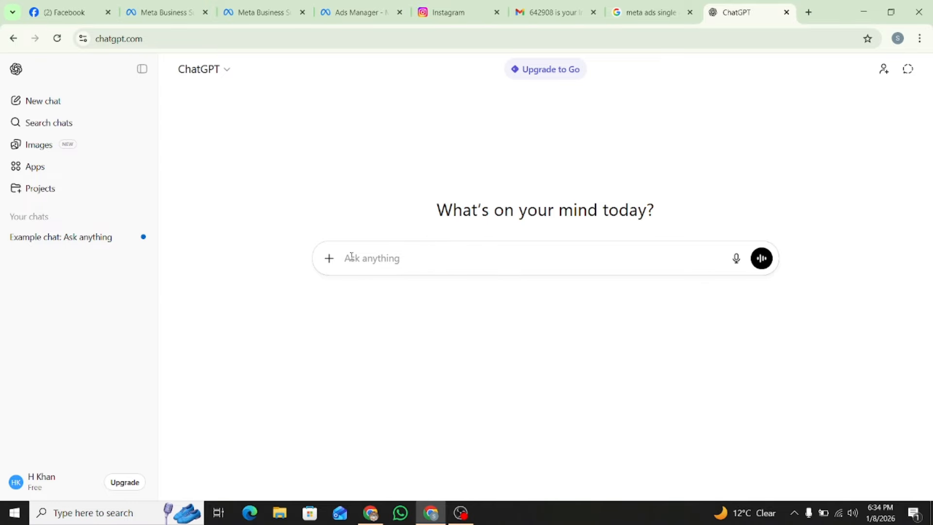
{"action": "left_click", "coordinate": [335, 258]}
{"action": "left_click", "coordinate": [362, 287]}
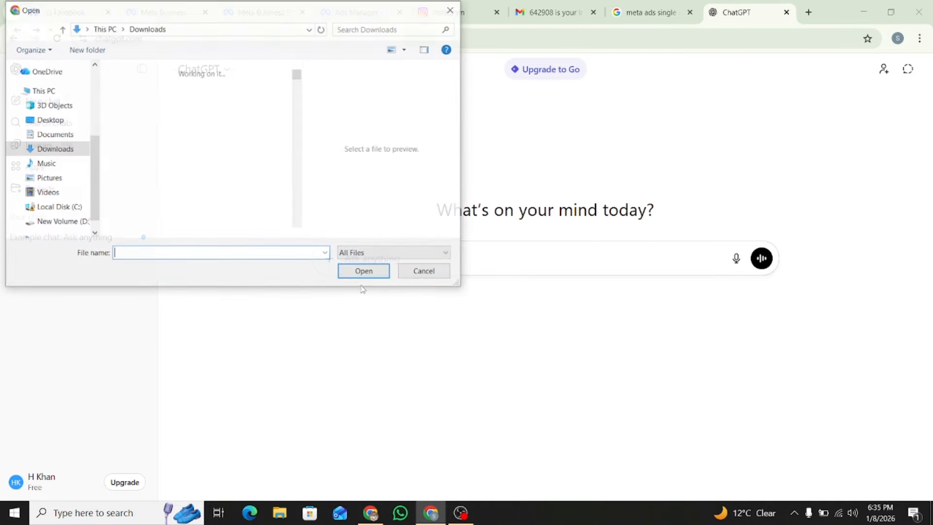
{"action": "left_click", "coordinate": [232, 134]}
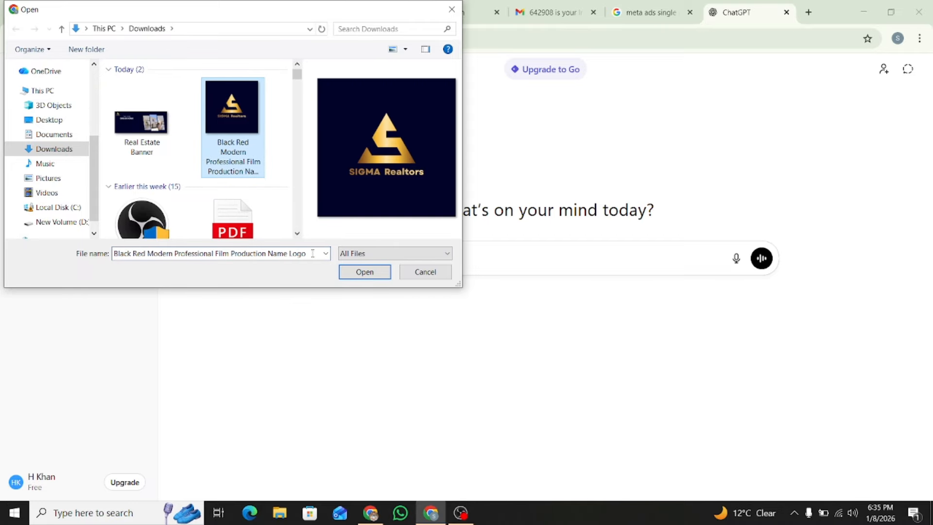
{"action": "left_click", "coordinate": [340, 272]}
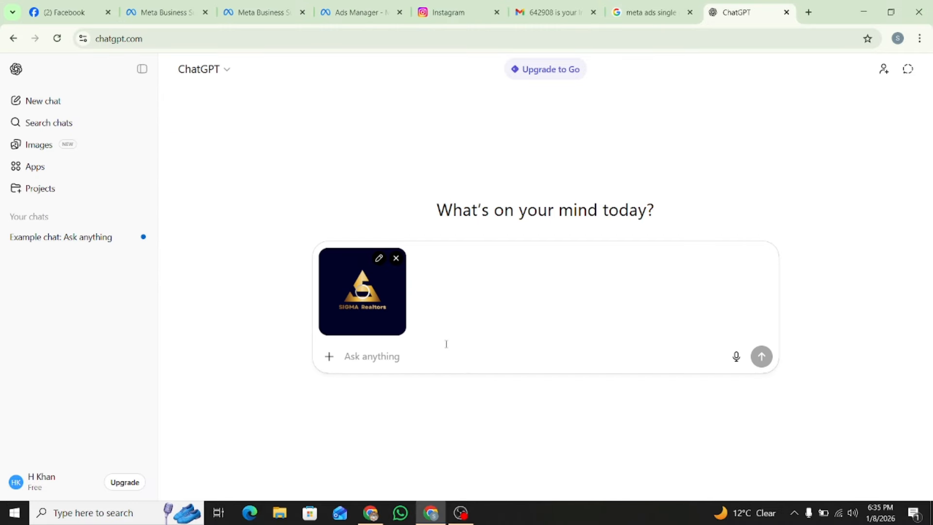
- Ask ChatGPT to write awareness campaign ad copy for Sigma Realtors, the best realtors in Islamabad, Pakistan, including primary text, headline and description
{"action": "type", "text": "I wa"}
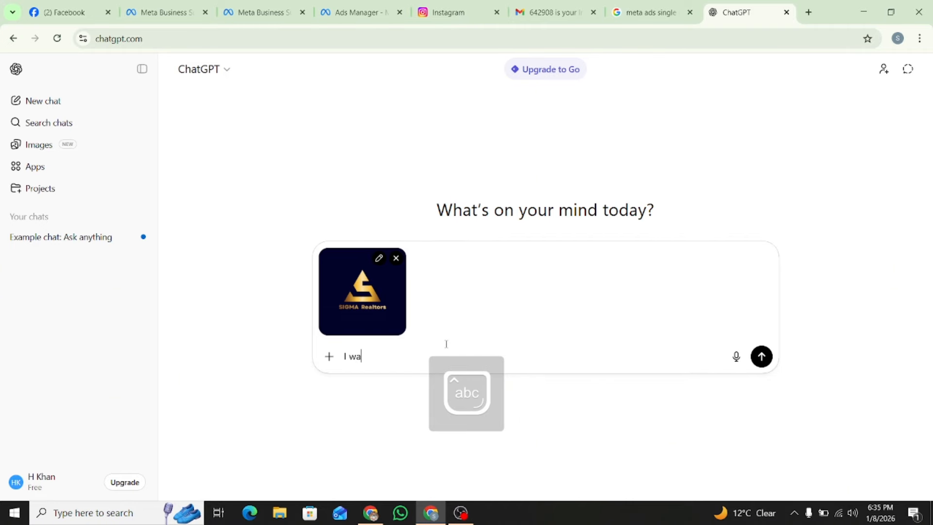
{"action": "type", "text": "nt to "}
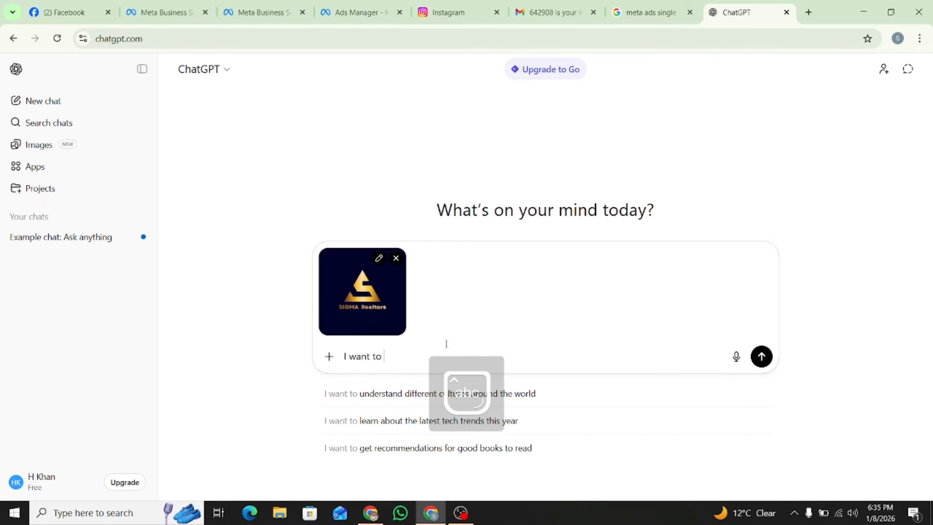
{"action": "type", "text": "run a"}
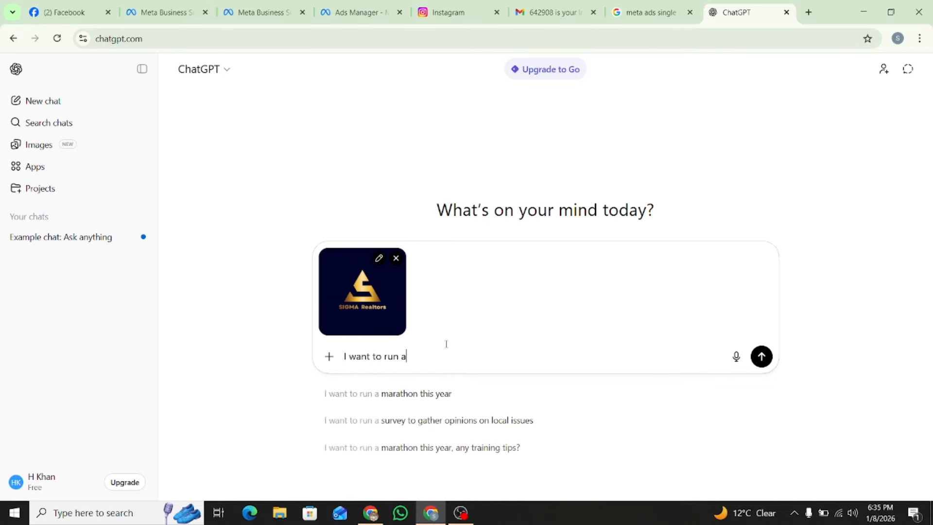
{"action": "type", "text": "warness"}
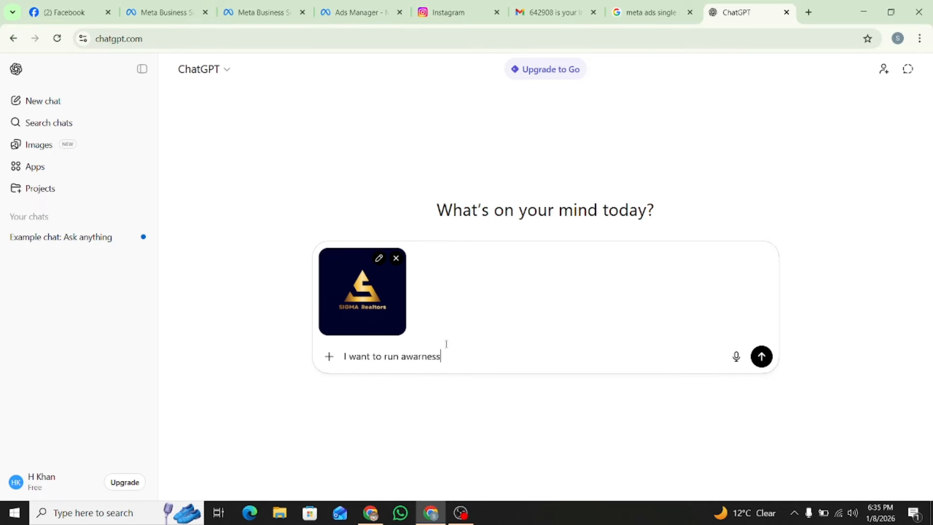
{"action": "type", "text": " camaib"}
{"action": "key", "text": "BackSpace"}
{"action": "type", "text": "paign for sigma "}
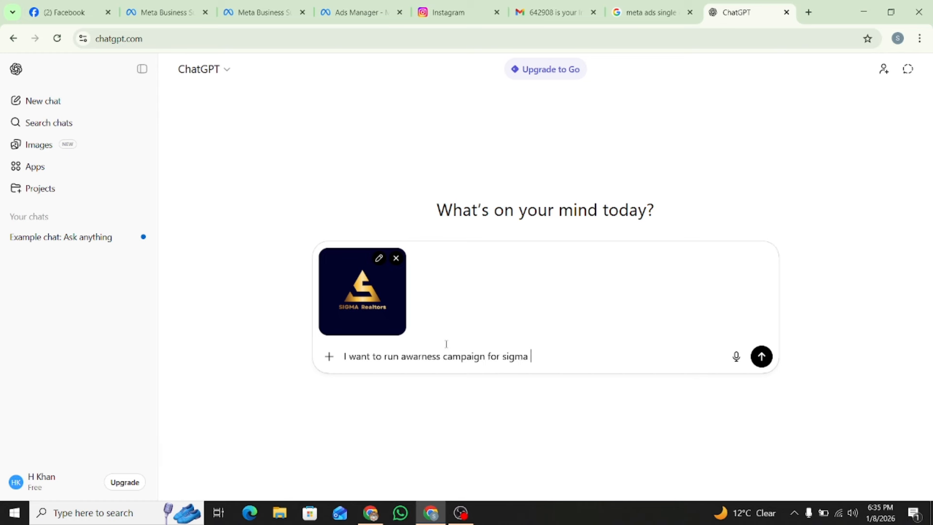
{"action": "type", "text": "realtors in pakista"}
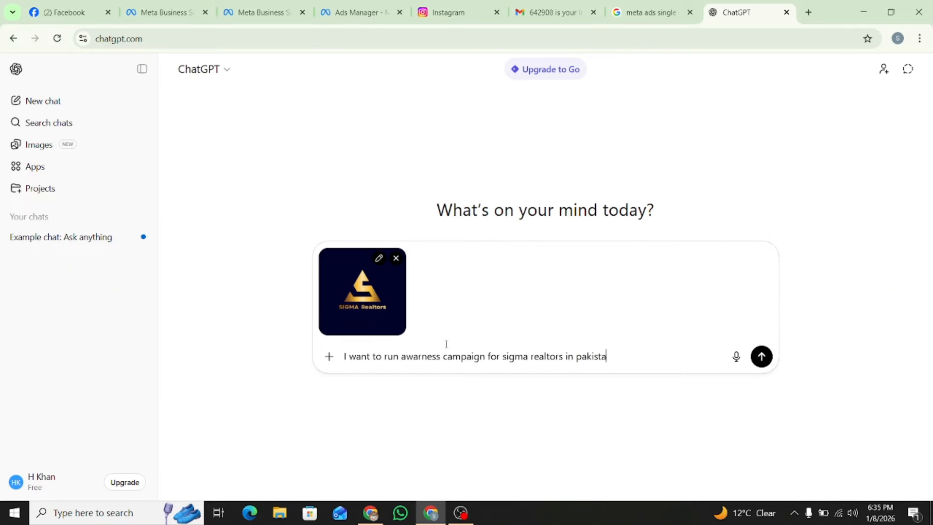
{"action": "type", "text": "n these are the best real"}
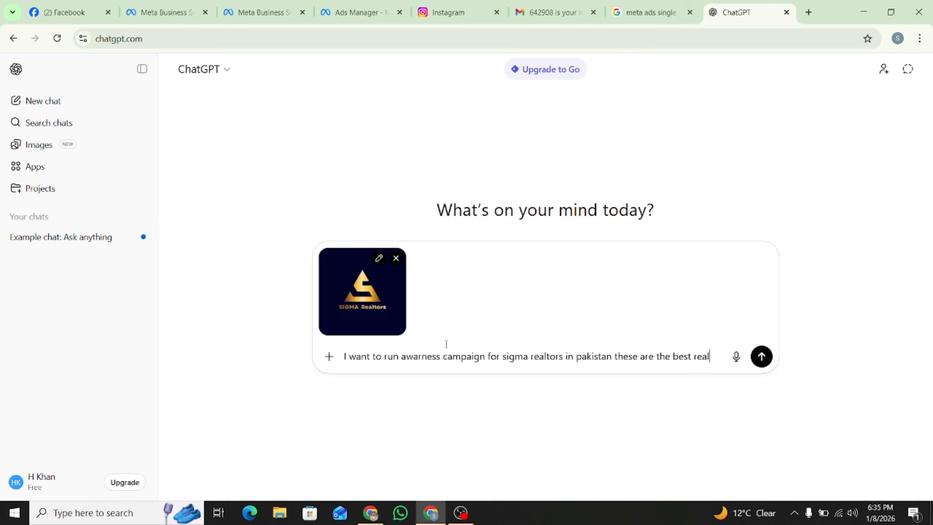
{"action": "type", "text": "tors in"}
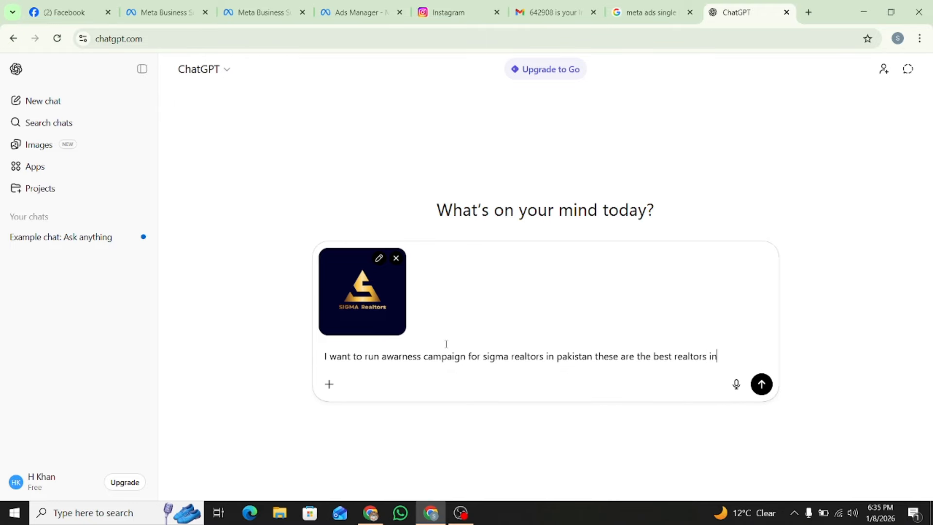
{"action": "type", "text": " islmabad pakistan"}
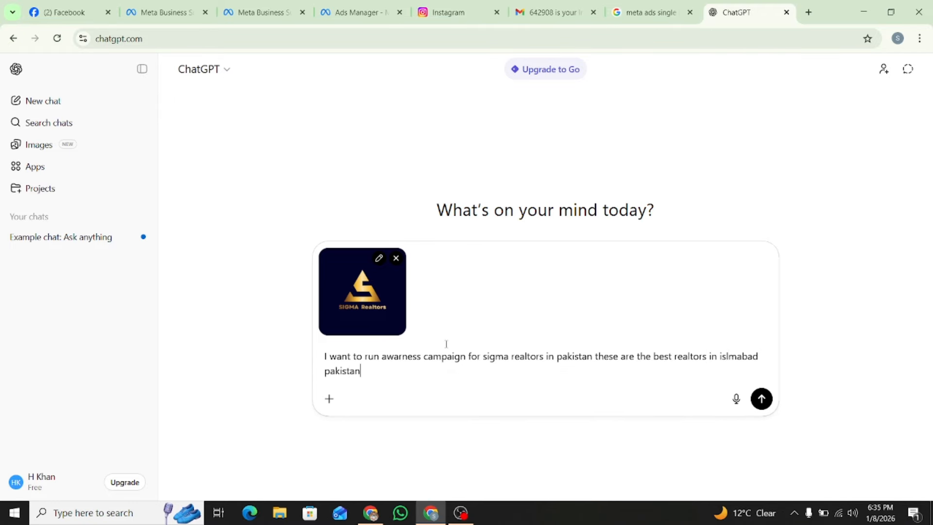
{"action": "type", "text": ", and write ad copy i"}
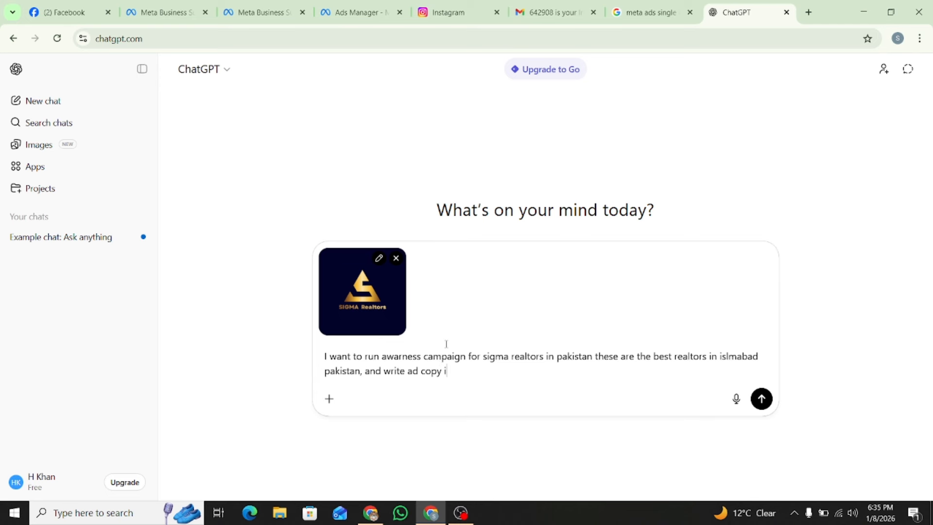
{"action": "type", "text": "ncluding primary text, hea"}
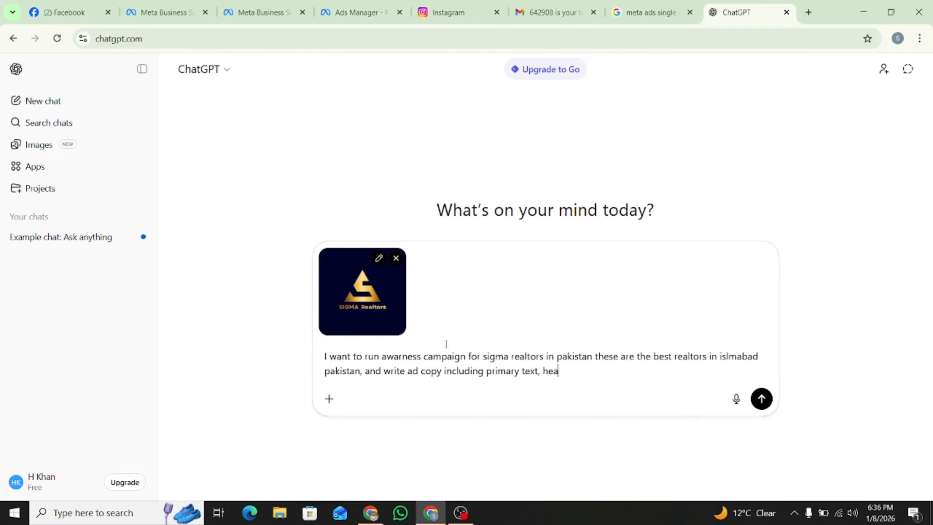
{"action": "type", "text": "sline and descrip"}
{"action": "key", "text": "BackSpace"}
{"action": "key", "text": "BackSpace"}
{"action": "type", "text": "tion and"}
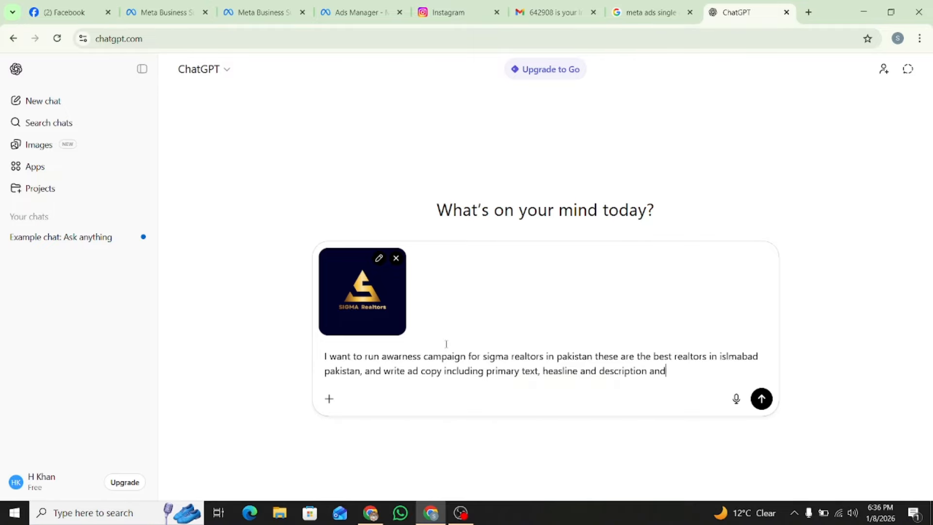
{"action": "key", "text": "BackSpace"}
{"action": "key", "text": "Return"}
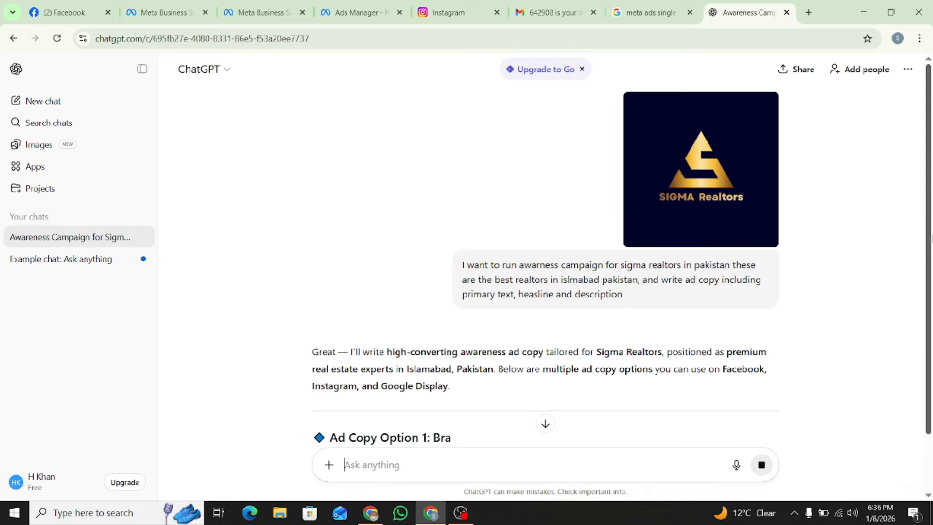
- Copy the primary text, headline and description of "Ad Copy Option 1: Brand Awareness (Premium & Trust)" one after another
{"action": "scroll", "coordinate": [929, 292], "scroll_direction": "down", "scroll_amount": 3}
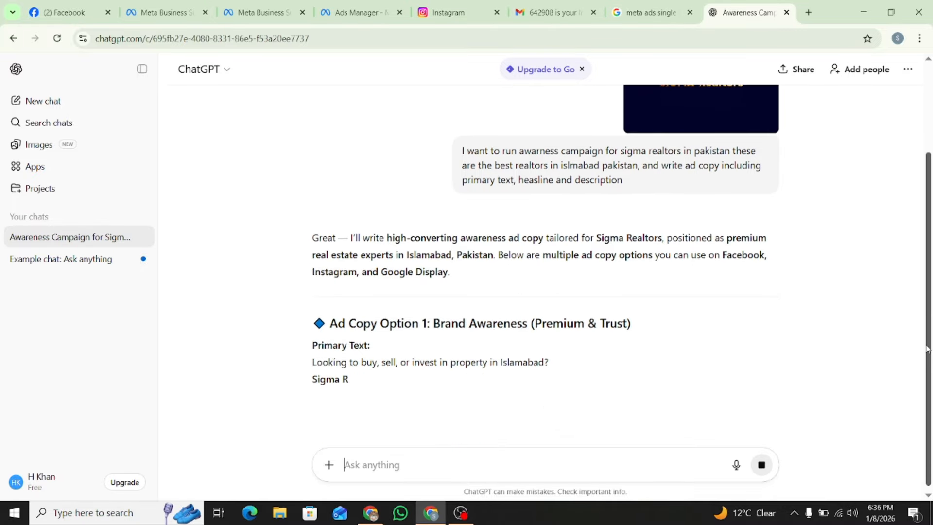
{"action": "left_click_drag", "start_coordinate": [927, 348], "coordinate": [927, 396]}
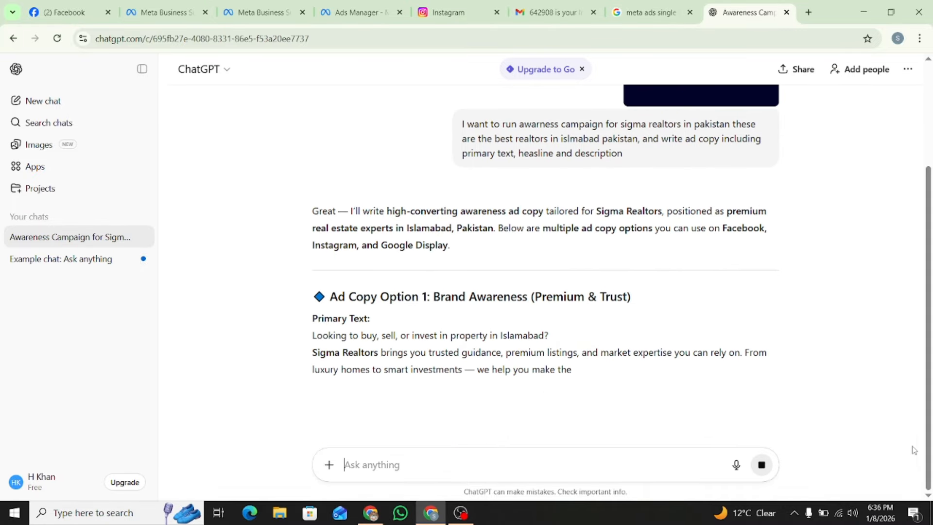
{"action": "left_click_drag", "start_coordinate": [630, 377], "coordinate": [293, 344]}
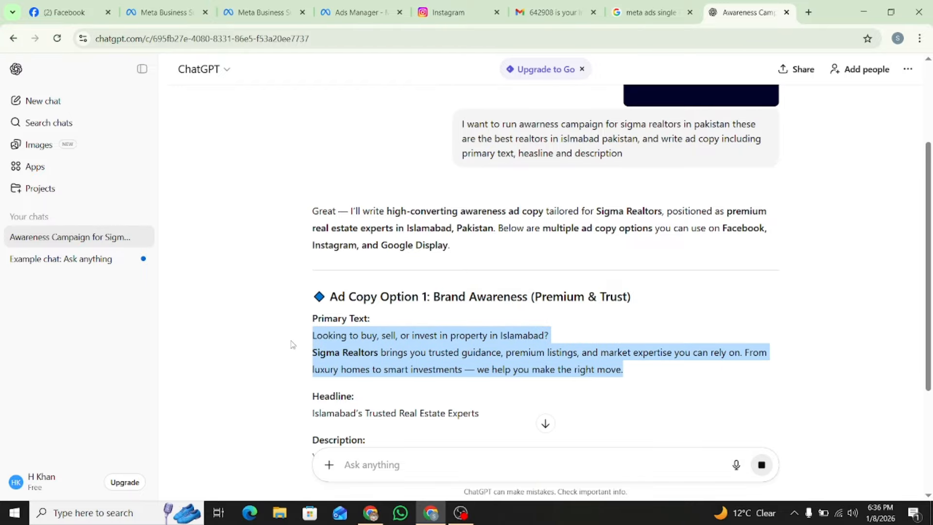
{"action": "left_click_drag", "start_coordinate": [494, 417], "coordinate": [298, 417]}
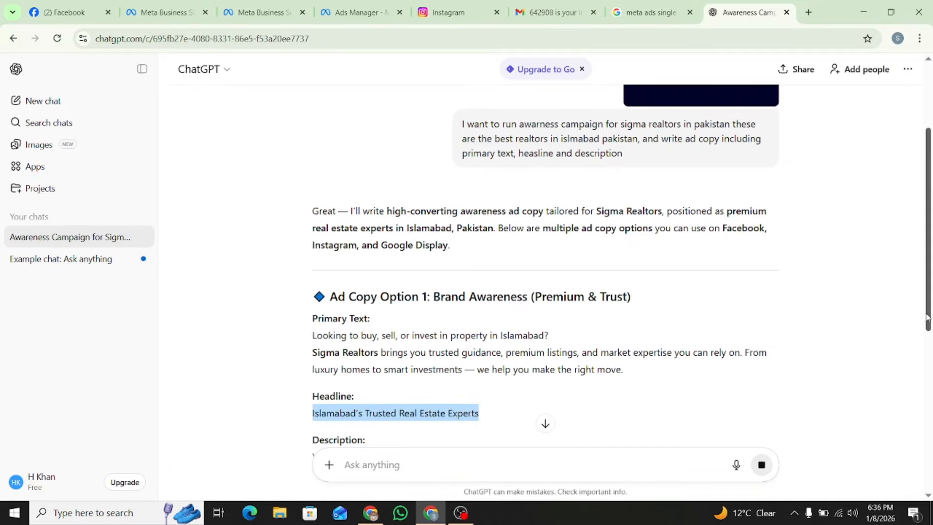
{"action": "left_click_drag", "start_coordinate": [927, 318], "coordinate": [931, 364]}
{"action": "left_click_drag", "start_coordinate": [524, 337], "coordinate": [307, 342]}
{"action": "key", "text": "super+c"}
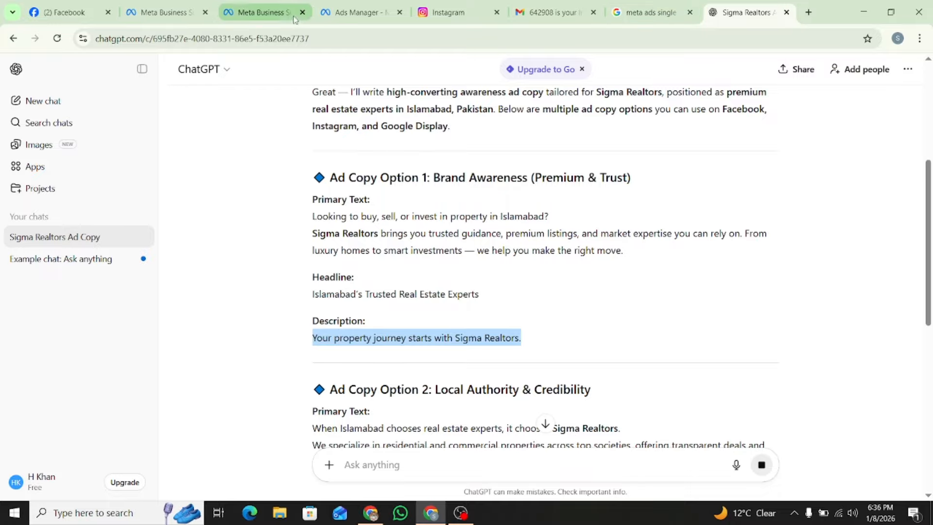
- Switch to Ads Manager and fill the creative's Primary text with the copied paragraph beginning "Looking to buy, sell, or invest in property in Islamabad?"
{"action": "left_click", "coordinate": [240, 5]}
{"action": "left_click", "coordinate": [346, 9]}
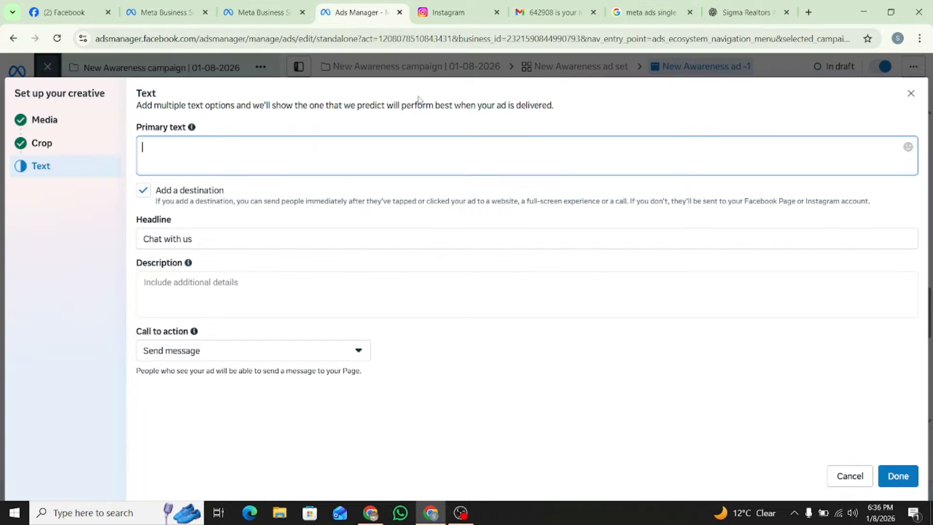
{"action": "key", "text": "super+v"}
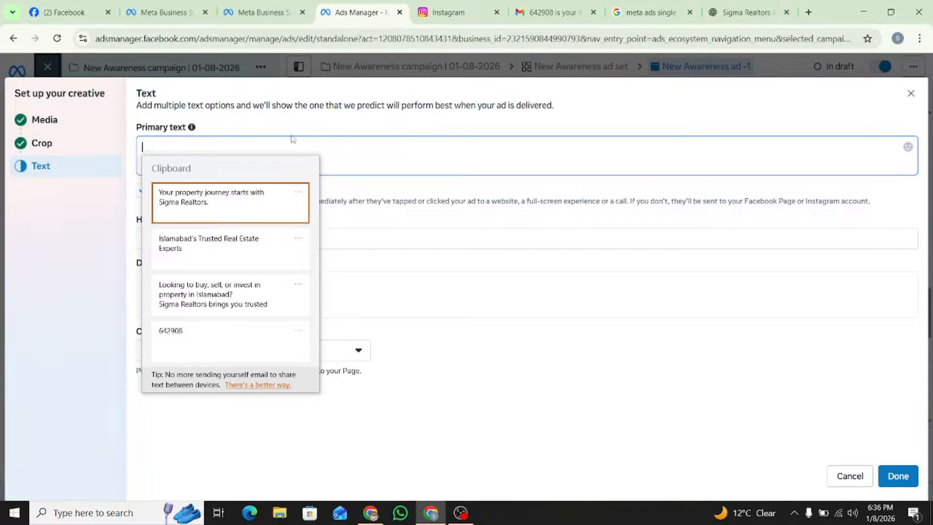
{"action": "left_click", "coordinate": [233, 289]}
- Set the headline to "Islamabad's Trusted Real Estate Experts" and the description to "Your property journey starts with Sigma Realtors."
{"action": "triple_click", "coordinate": [263, 241]}
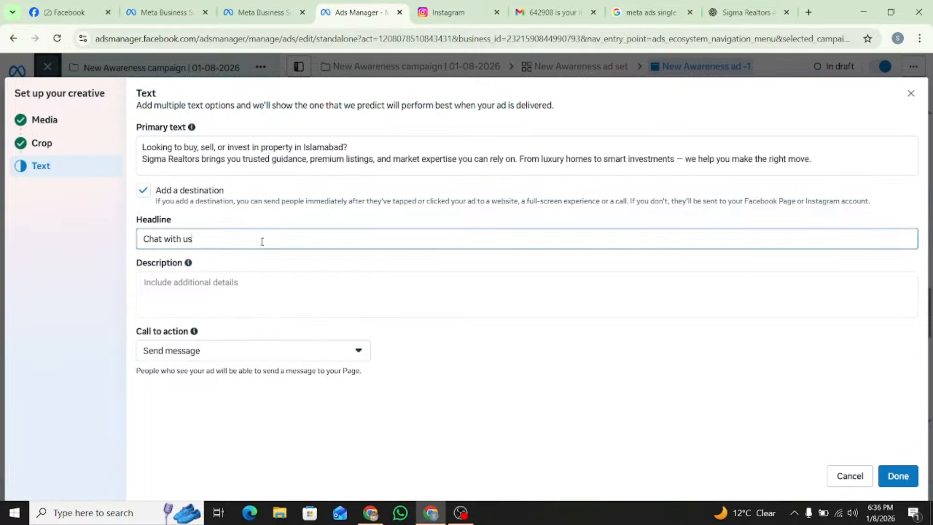
{"action": "key", "text": "super+v"}
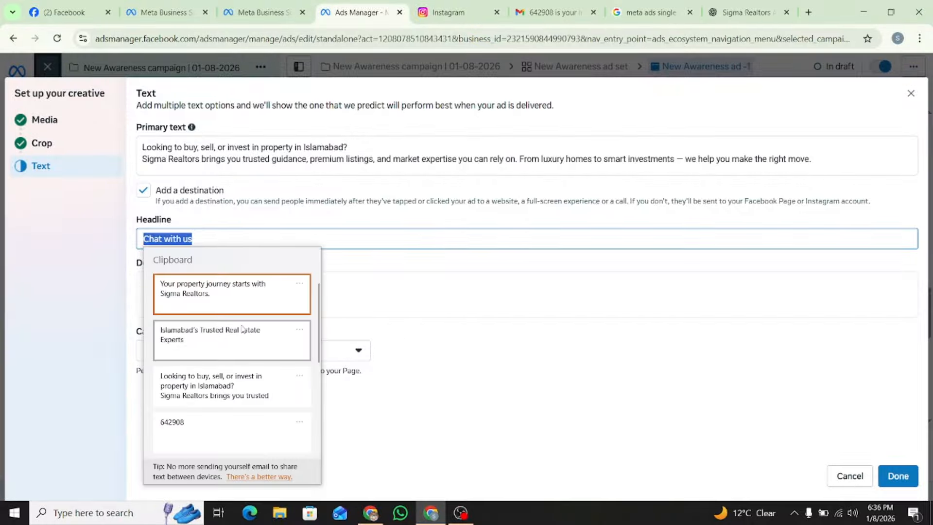
{"action": "left_click", "coordinate": [243, 329]}
{"action": "left_click", "coordinate": [265, 301]}
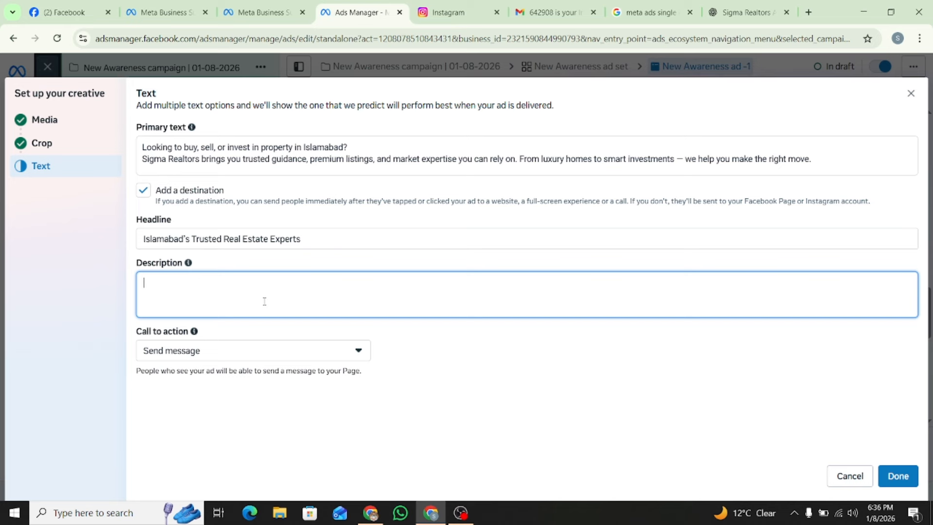
{"action": "key", "text": "super+v"}
{"action": "left_click", "coordinate": [238, 341]}
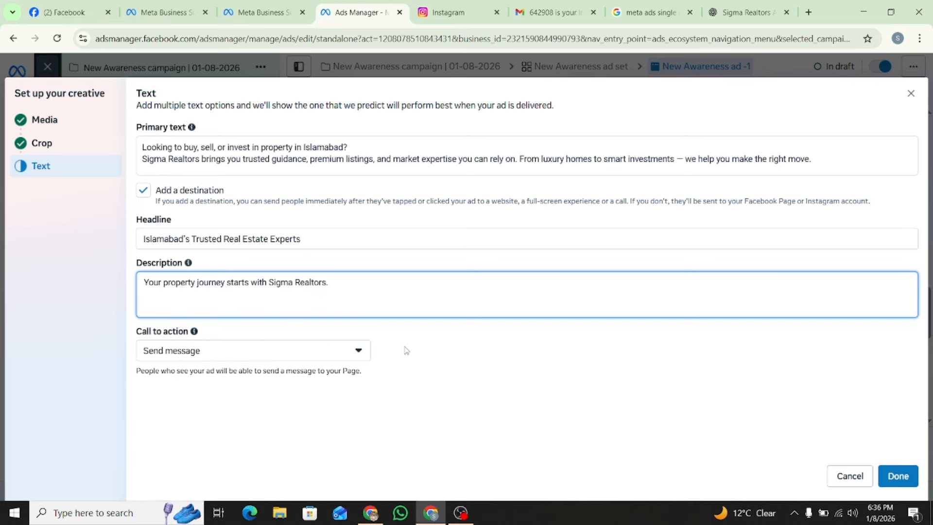
- Set the creative's call to action to Contact us and finish the creative setup
{"action": "left_click", "coordinate": [215, 358]}
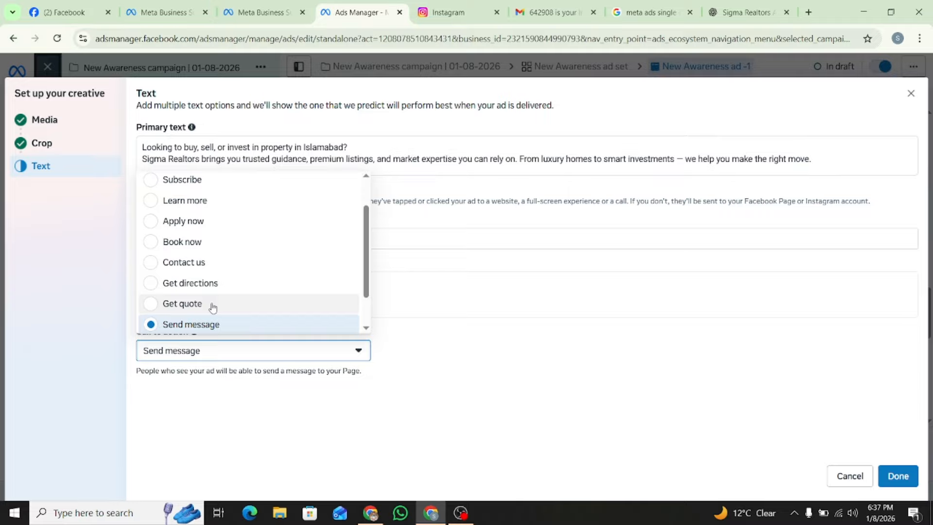
{"action": "left_click", "coordinate": [219, 263]}
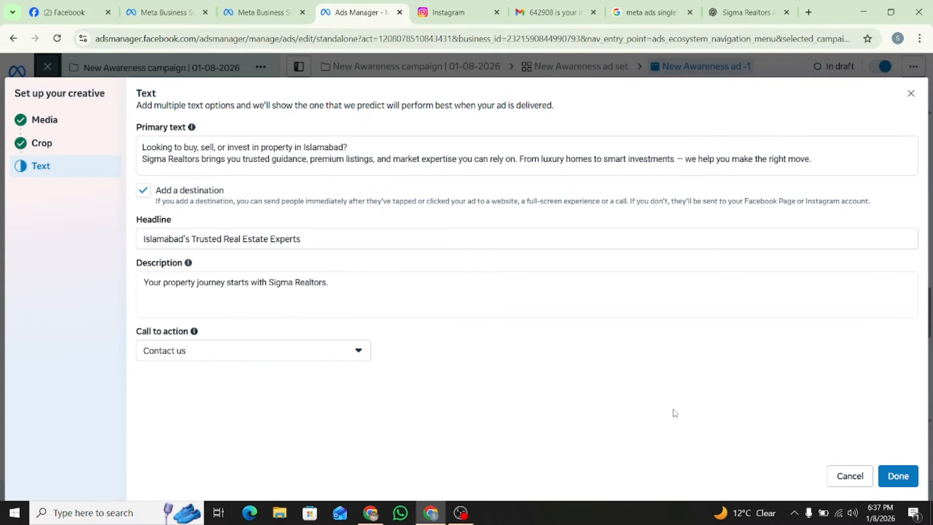
{"action": "left_click", "coordinate": [902, 475]}
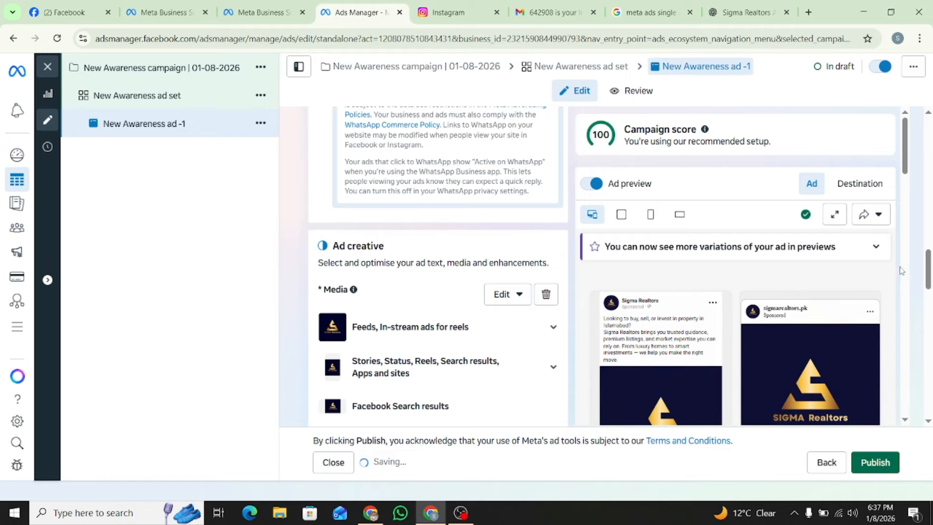
- Review the ad's creative settings and look at the Creative test setup options without confirming a test
{"action": "scroll", "coordinate": [930, 303], "scroll_direction": "down", "scroll_amount": 5}
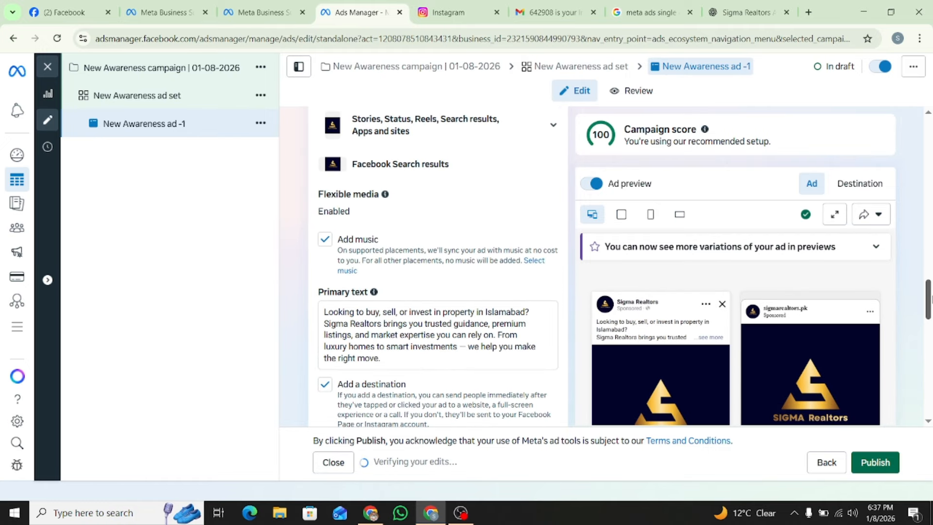
{"action": "left_click_drag", "start_coordinate": [929, 304], "coordinate": [929, 352]}
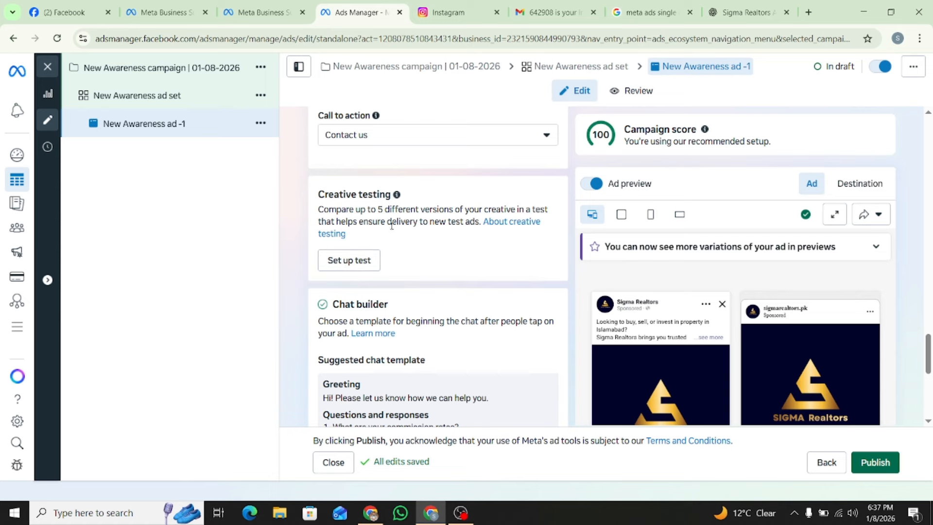
{"action": "left_click", "coordinate": [356, 260]}
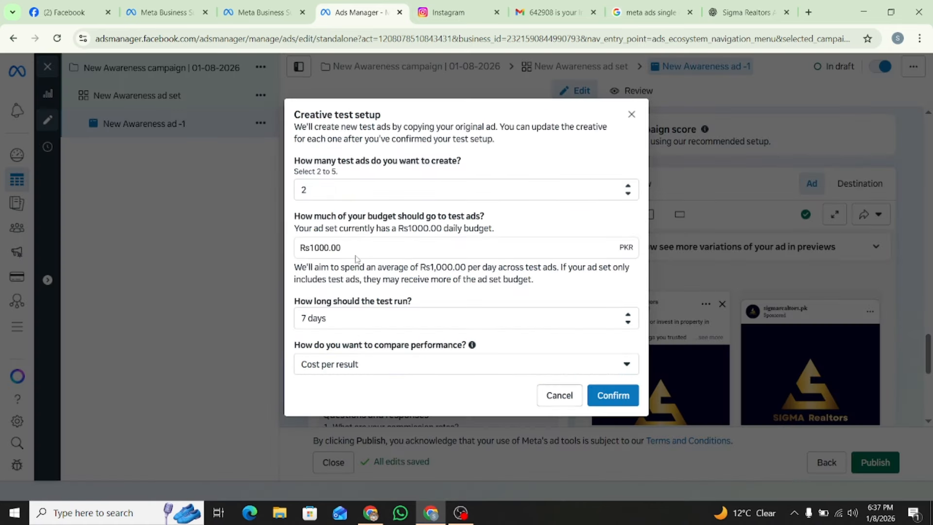
{"action": "left_click", "coordinate": [631, 114]}
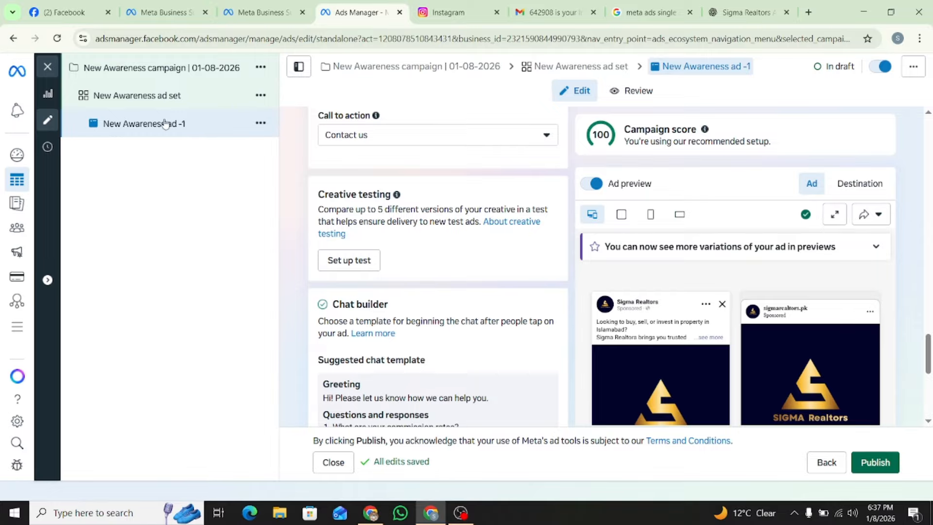
- Duplicate "New Awareness ad -1" within the original campaign as 6 copies, keeping existing reactions, comments and shares shown
{"action": "left_click", "coordinate": [261, 123]}
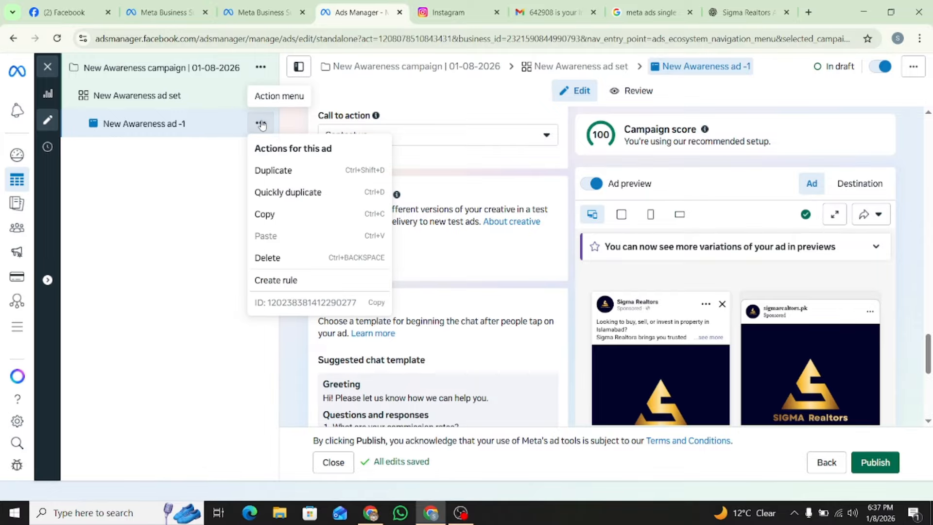
{"action": "left_click", "coordinate": [295, 171]}
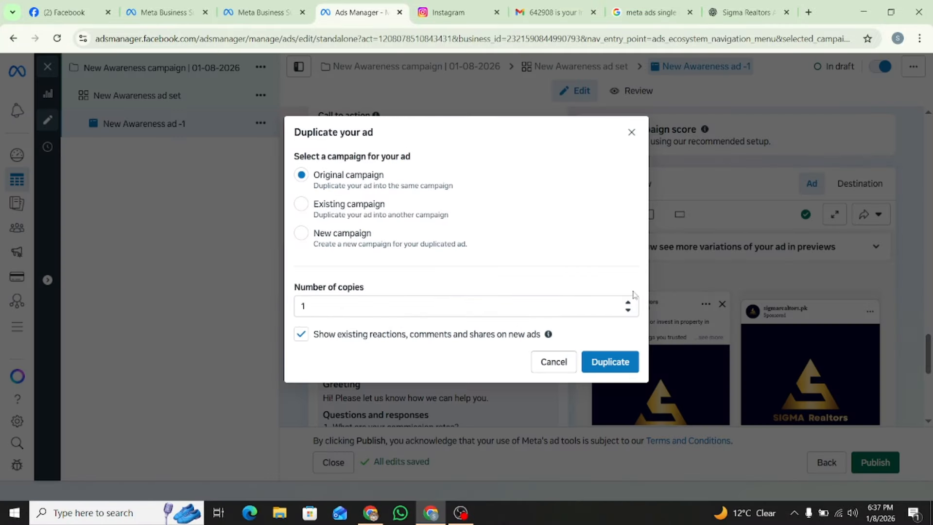
{"action": "left_click", "coordinate": [629, 303]}
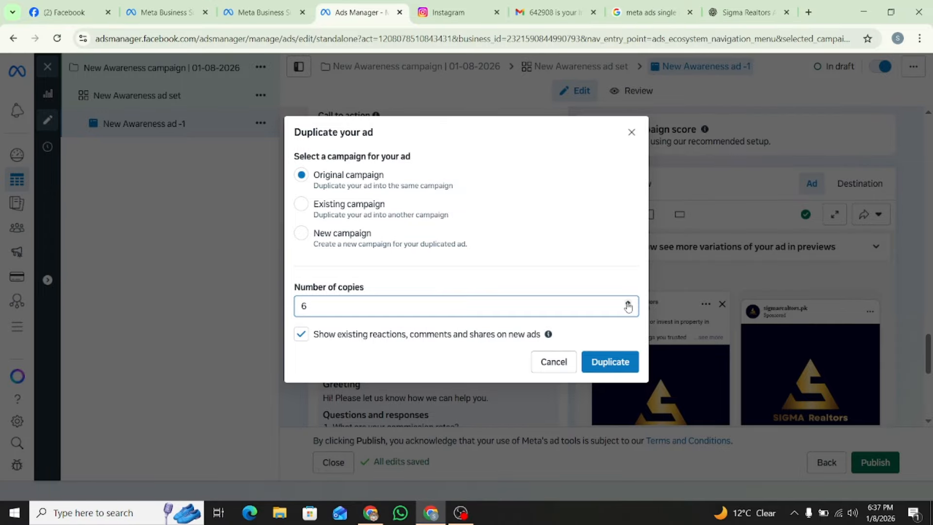
{"action": "left_click", "coordinate": [627, 359]}
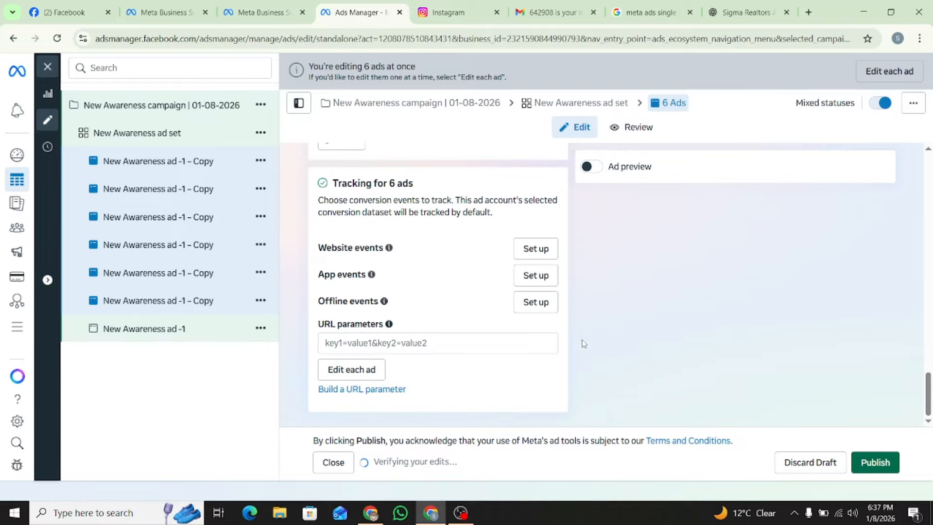
- Rename the lowest three ad copies, going upward, as "New Awareness ad -2", "New Awareness ad -3" and "New Awareness ad -4"
{"action": "double_click", "coordinate": [187, 302]}
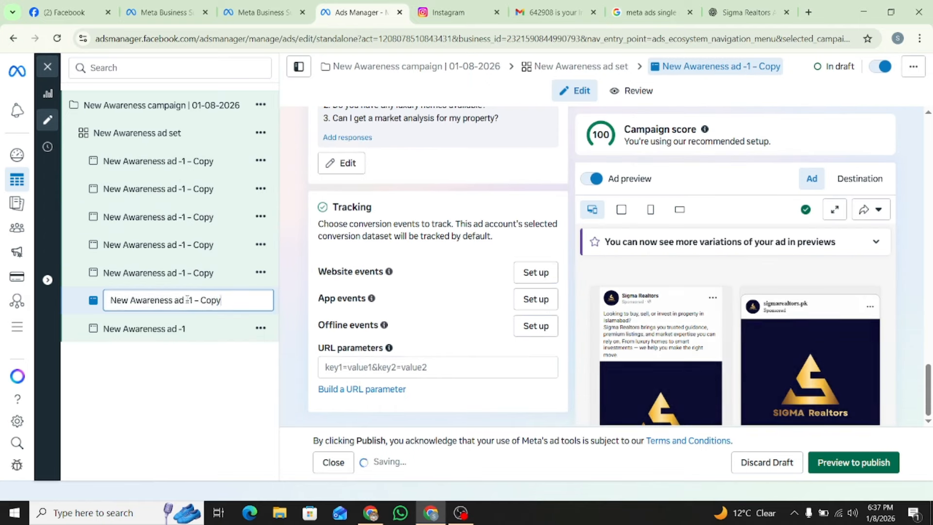
{"action": "left_click_drag", "start_coordinate": [230, 300], "coordinate": [196, 300]}
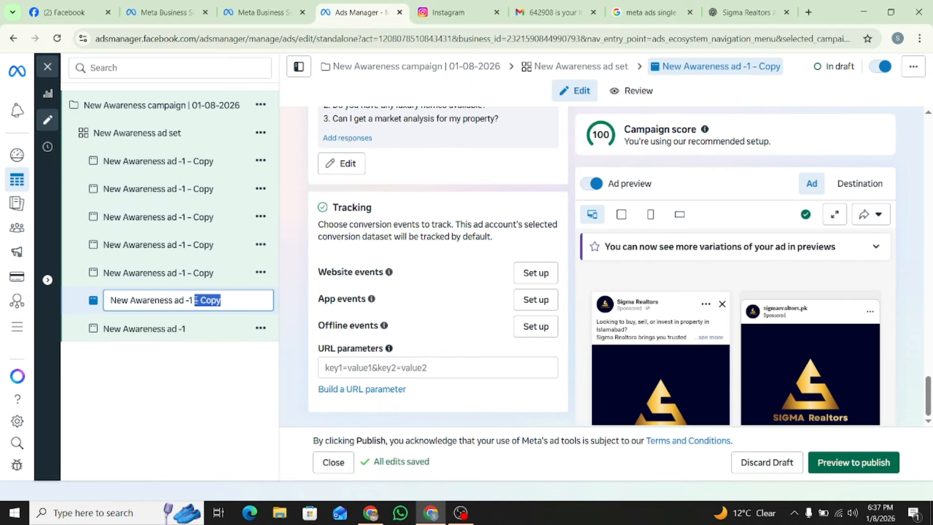
{"action": "type", "text": "2"}
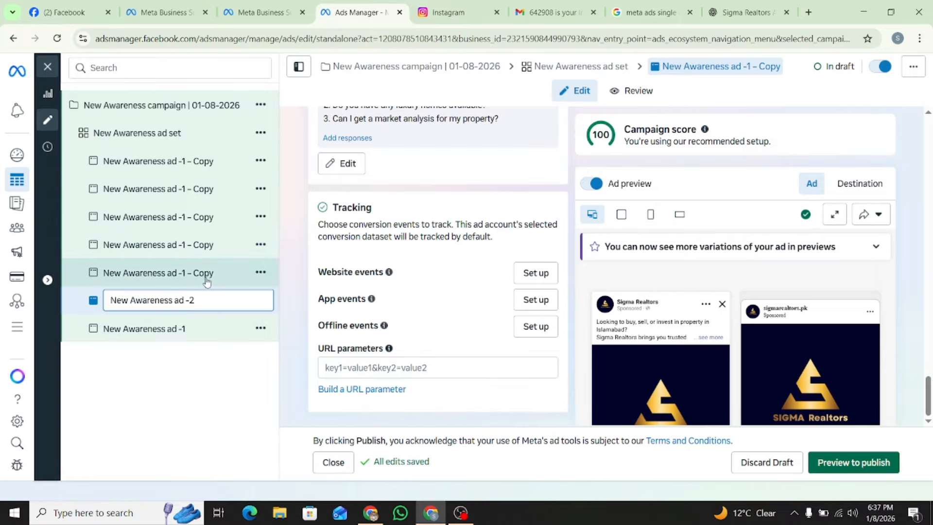
{"action": "double_click", "coordinate": [206, 281]}
{"action": "left_click_drag", "start_coordinate": [223, 272], "coordinate": [188, 278]}
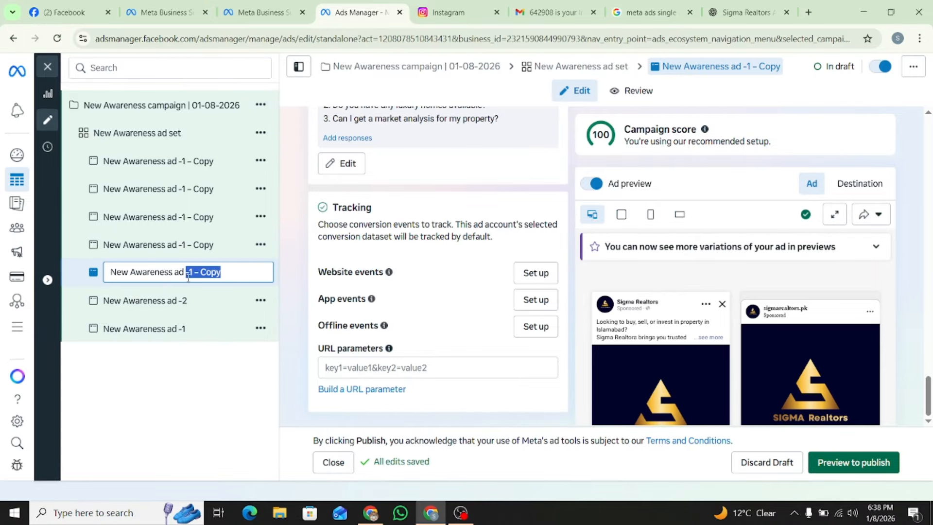
{"action": "type", "text": "3"}
{"action": "double_click", "coordinate": [218, 243]}
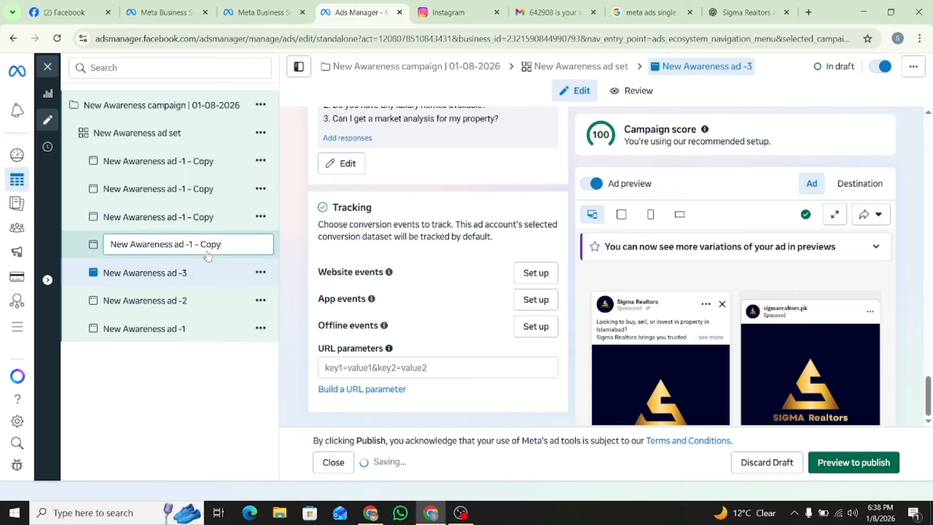
{"action": "left_click_drag", "start_coordinate": [213, 243], "coordinate": [187, 245]}
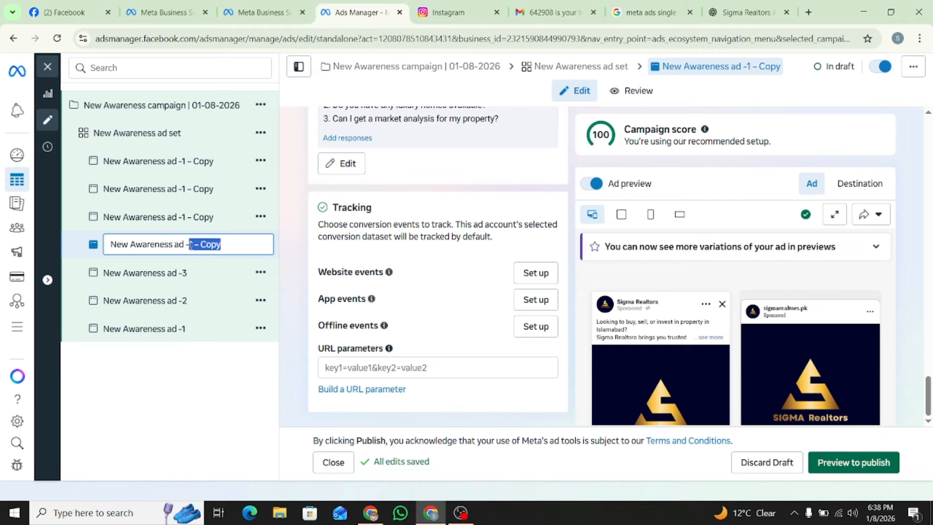
{"action": "type", "text": "4"}
- Rename the remaining three ad copies, going upward, as "New Awareness ad -5", "New Awareness ad -6" and "New Awareness ad -7"
{"action": "double_click", "coordinate": [220, 215]}
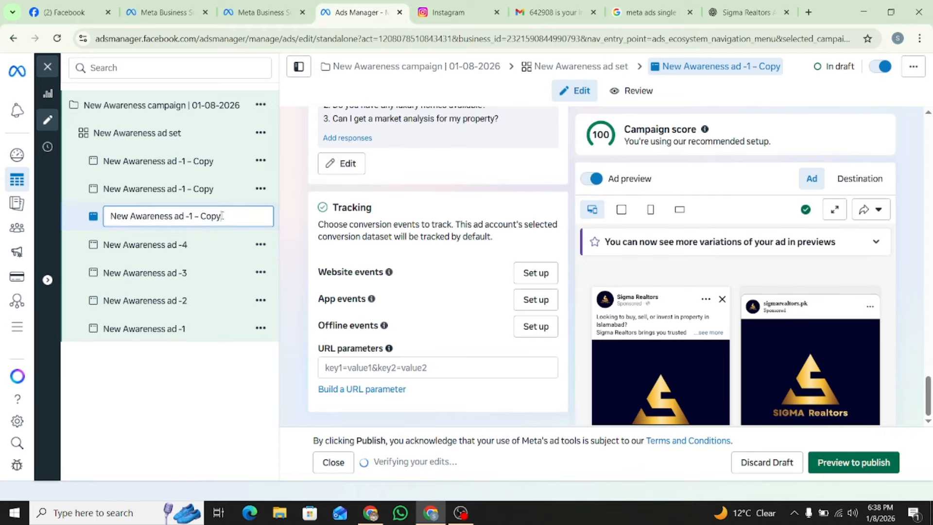
{"action": "left_click_drag", "start_coordinate": [222, 215], "coordinate": [189, 219]}
{"action": "type", "text": "5"}
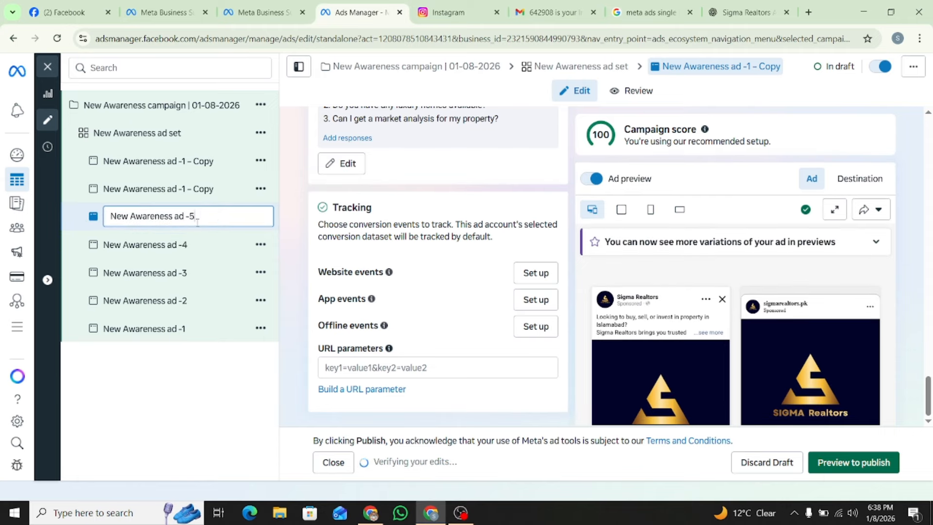
{"action": "double_click", "coordinate": [220, 188]}
{"action": "left_click_drag", "start_coordinate": [221, 188], "coordinate": [192, 188]}
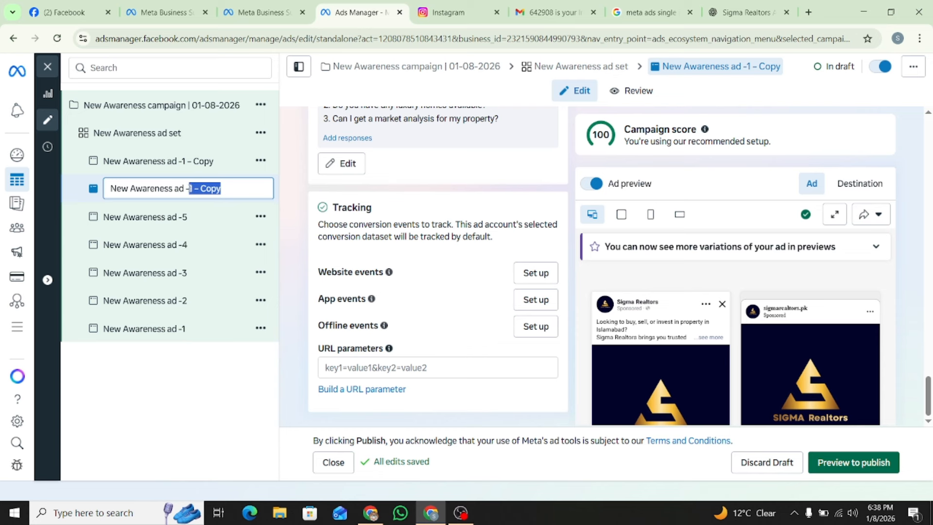
{"action": "type", "text": "6"}
{"action": "double_click", "coordinate": [225, 160]}
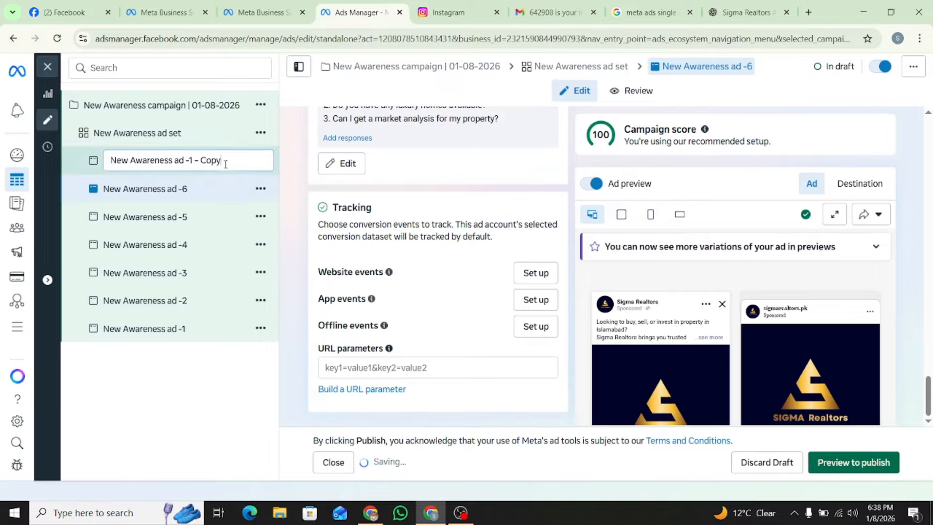
{"action": "left_click_drag", "start_coordinate": [225, 164], "coordinate": [195, 165]}
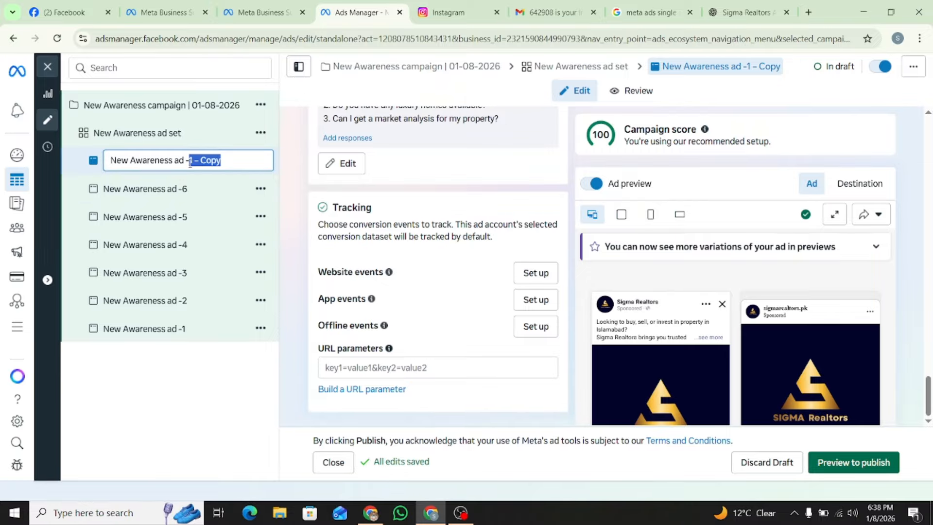
{"action": "type", "text": "7"}
- Remove the logo image from the ad creative of "New Awareness ad -2"
{"action": "left_click", "coordinate": [183, 300]}
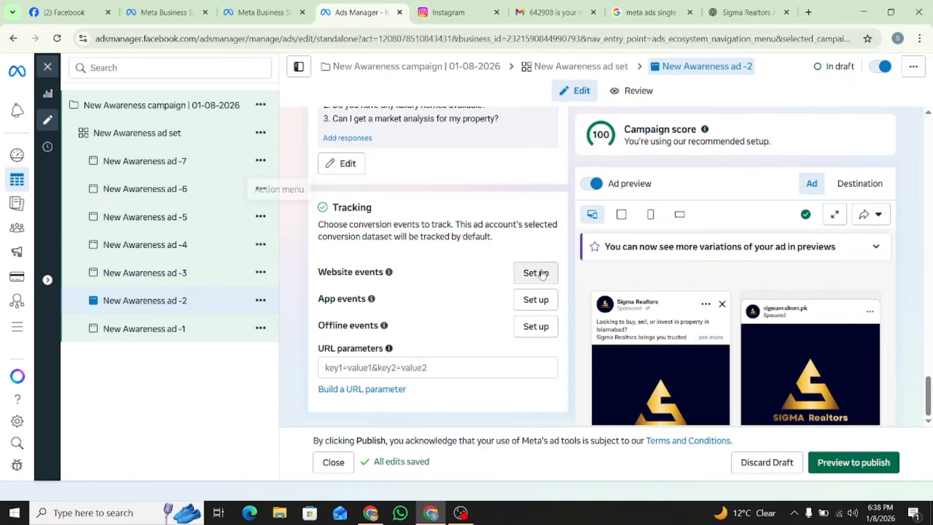
{"action": "scroll", "coordinate": [928, 340], "scroll_direction": "up", "scroll_amount": 10}
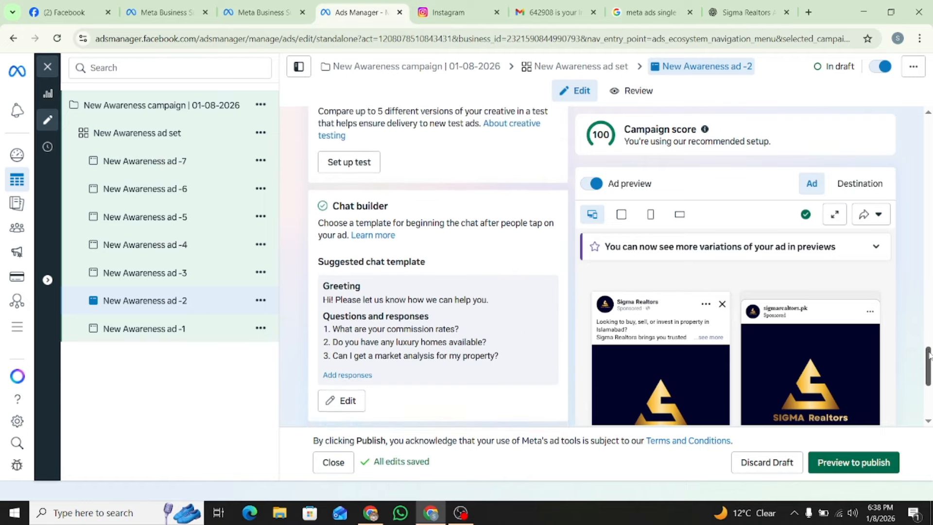
{"action": "left_click_drag", "start_coordinate": [927, 328], "coordinate": [927, 335]}
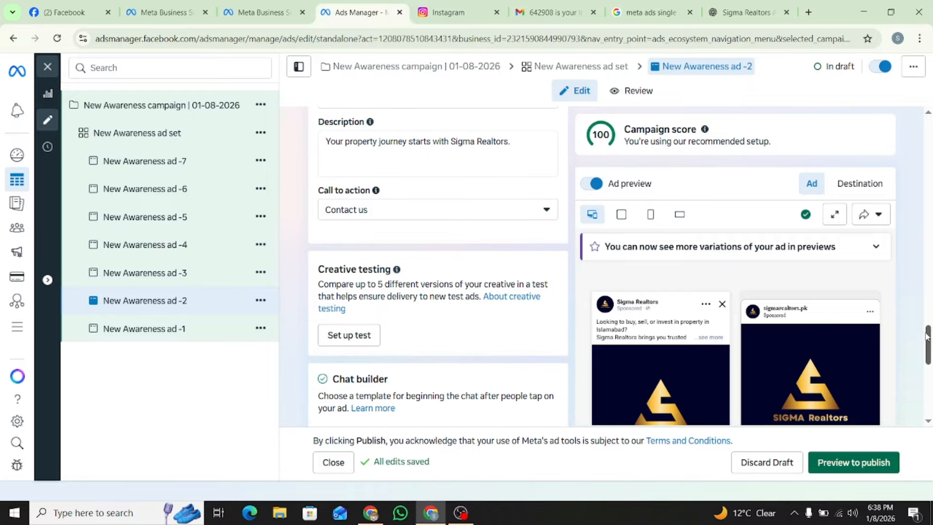
{"action": "scroll", "coordinate": [489, 203], "scroll_direction": "up", "scroll_amount": 12}
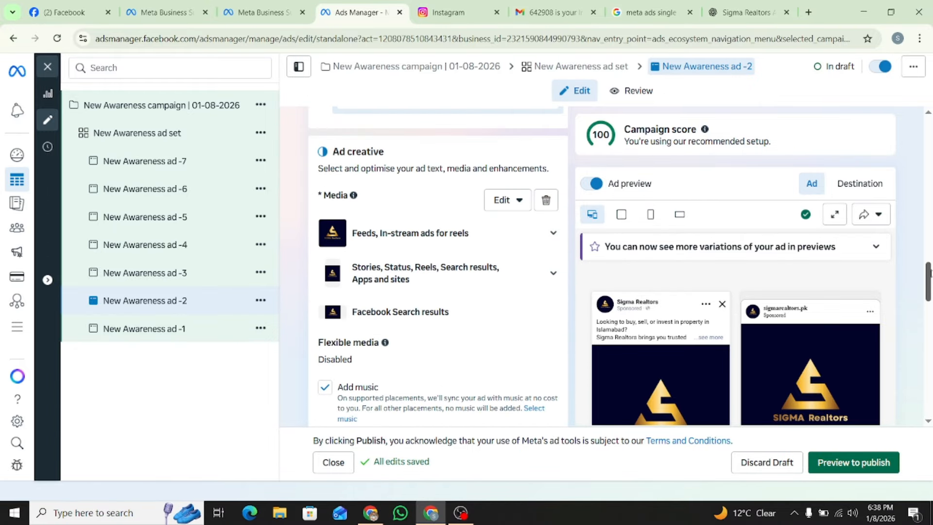
{"action": "left_click", "coordinate": [491, 207]}
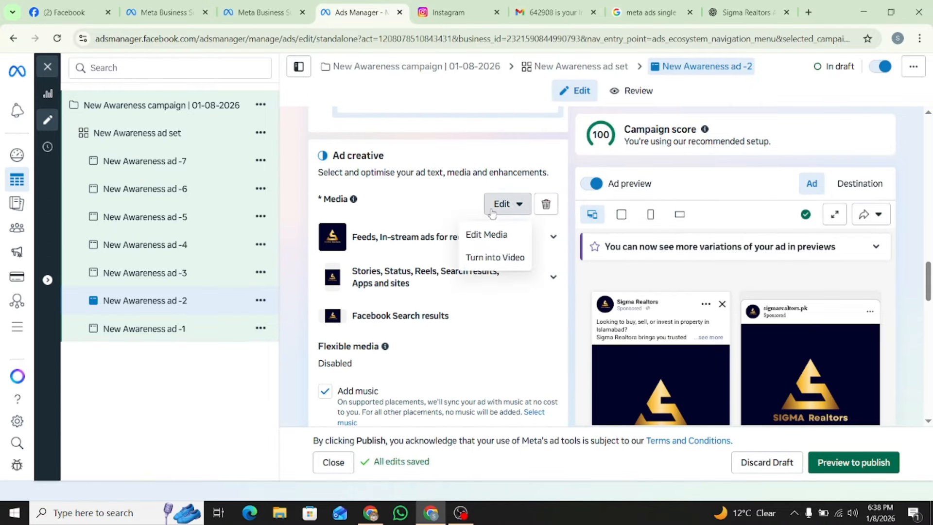
{"action": "left_click", "coordinate": [546, 205]}
- Upload the image "CHANGE CURRENCY (1000 x 750 px) (4)" from Downloads as the new media for "New Awareness ad -2"
{"action": "left_click", "coordinate": [368, 221]}
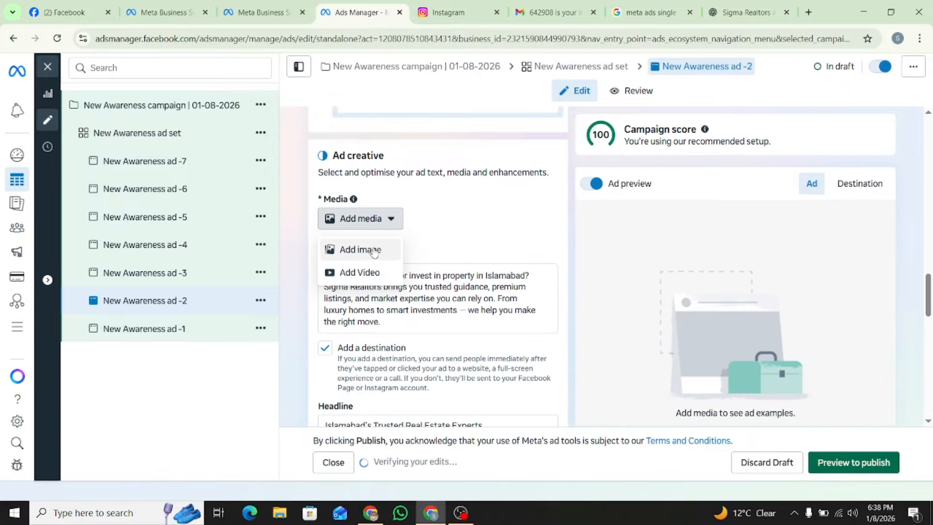
{"action": "left_click", "coordinate": [374, 251]}
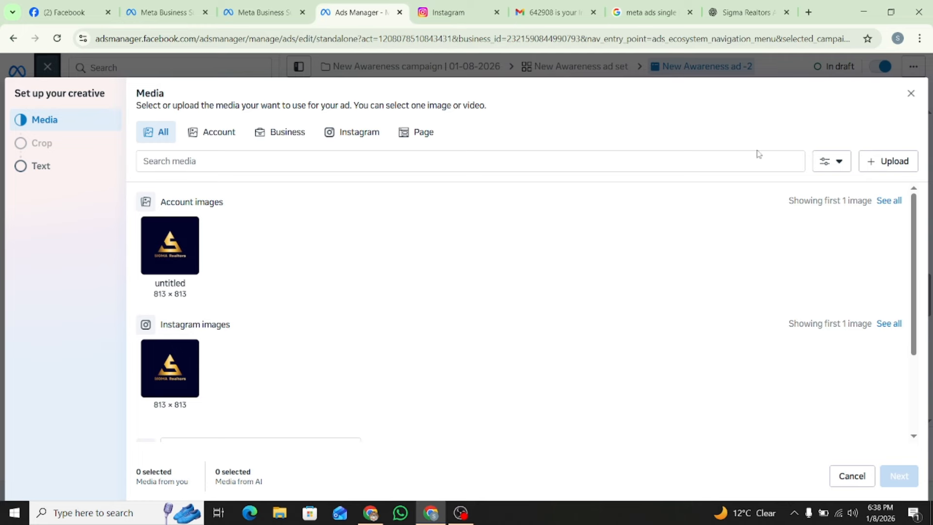
{"action": "left_click", "coordinate": [897, 169]}
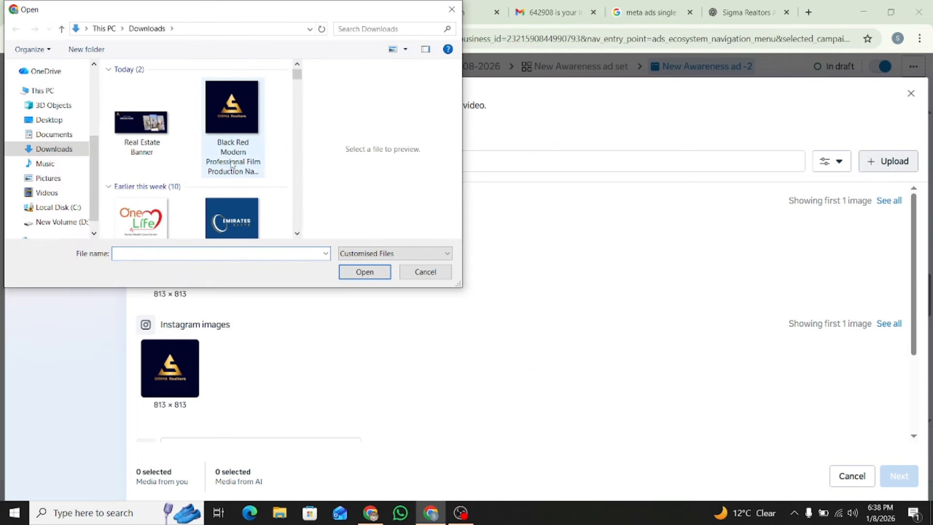
{"action": "left_click_drag", "start_coordinate": [296, 80], "coordinate": [304, 122]}
{"action": "left_click", "coordinate": [141, 165]}
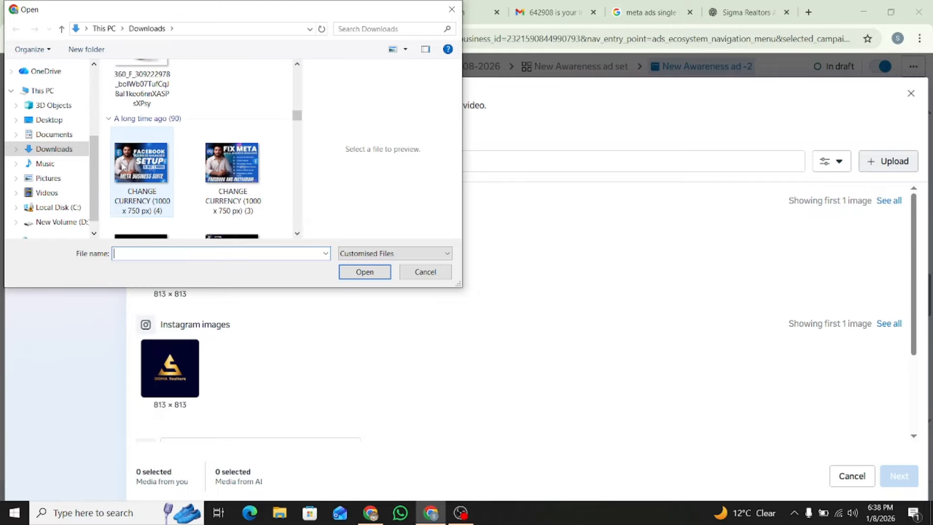
{"action": "left_click", "coordinate": [365, 272]}
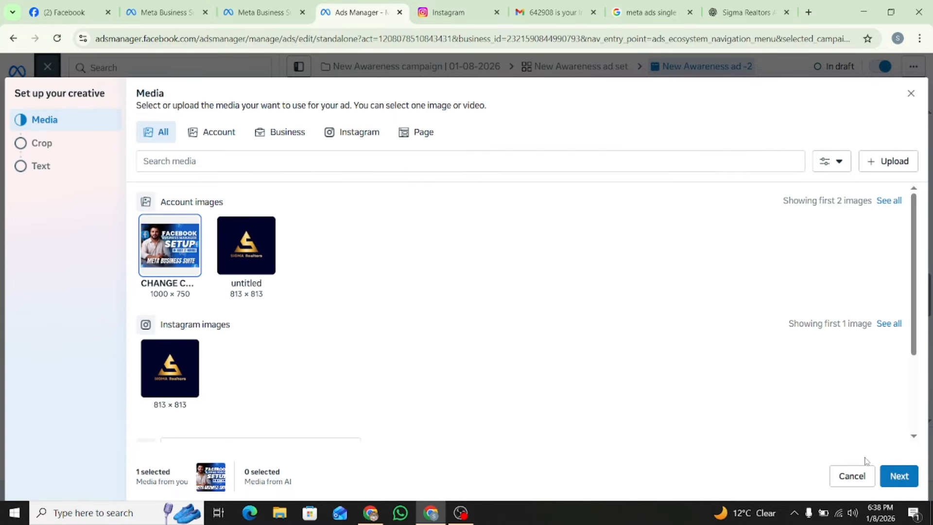
- Finish the creative setup with the original image crops, flexible media on and the existing ad text
{"action": "left_click", "coordinate": [899, 476]}
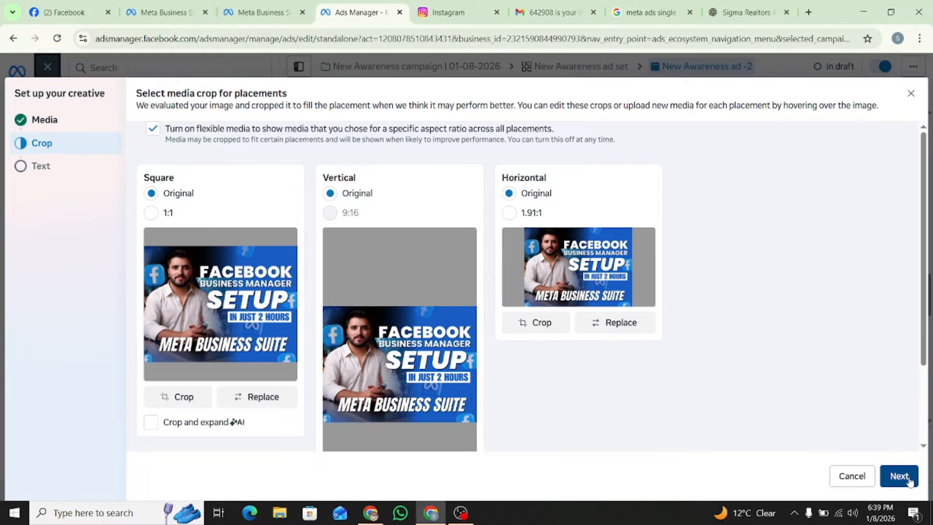
{"action": "left_click", "coordinate": [898, 475]}
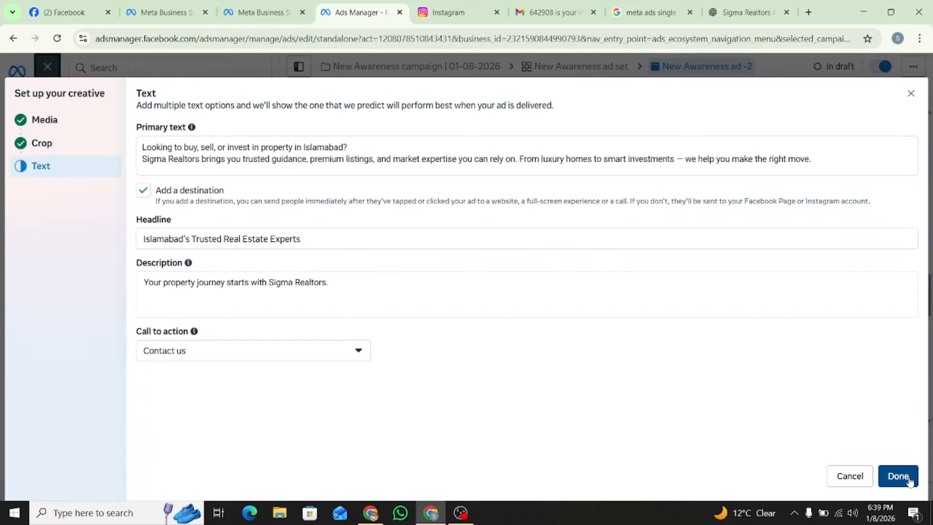
{"action": "left_click", "coordinate": [909, 480]}
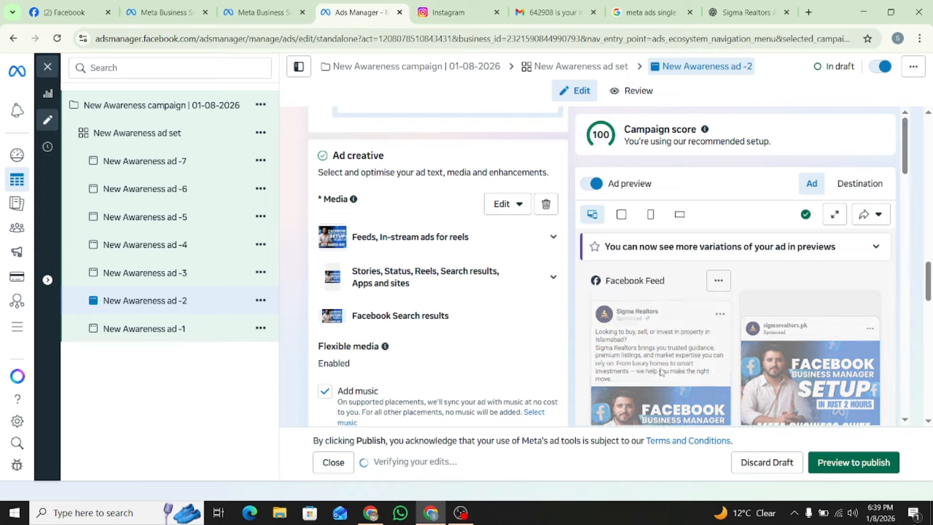
- Check the ad's current primary text, switch to ChatGPT and look through the other Sigma Realtors ad copy options
{"action": "mouse_move", "coordinate": [928, 300]}
{"action": "left_mouse_down"}
{"action": "mouse_move", "coordinate": [929, 344]}
{"action": "mouse_move", "coordinate": [929, 312]}
{"action": "left_mouse_up"}
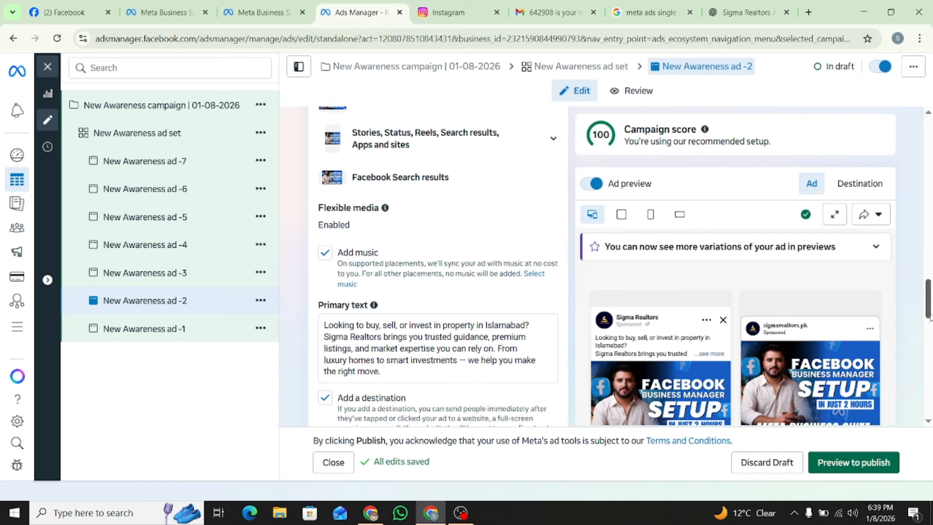
{"action": "left_click", "coordinate": [733, 12]}
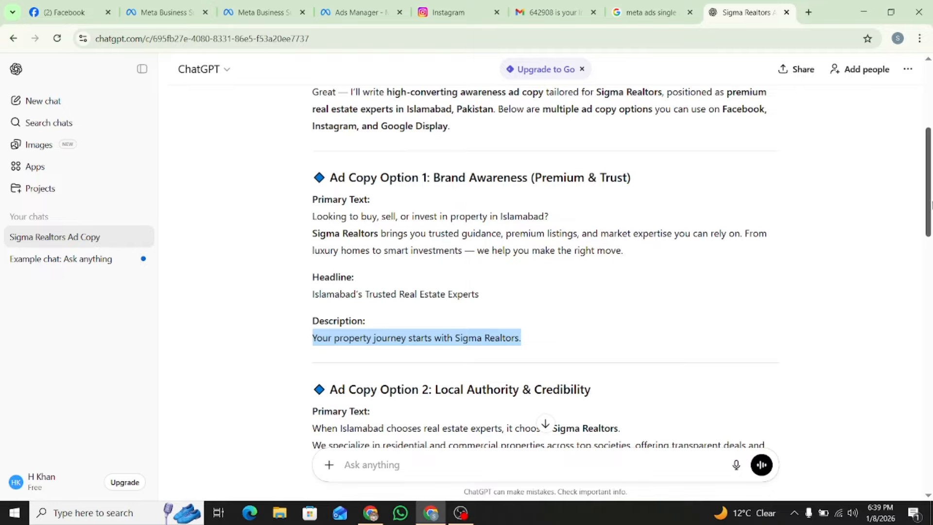
{"action": "left_click_drag", "start_coordinate": [928, 231], "coordinate": [929, 425]}
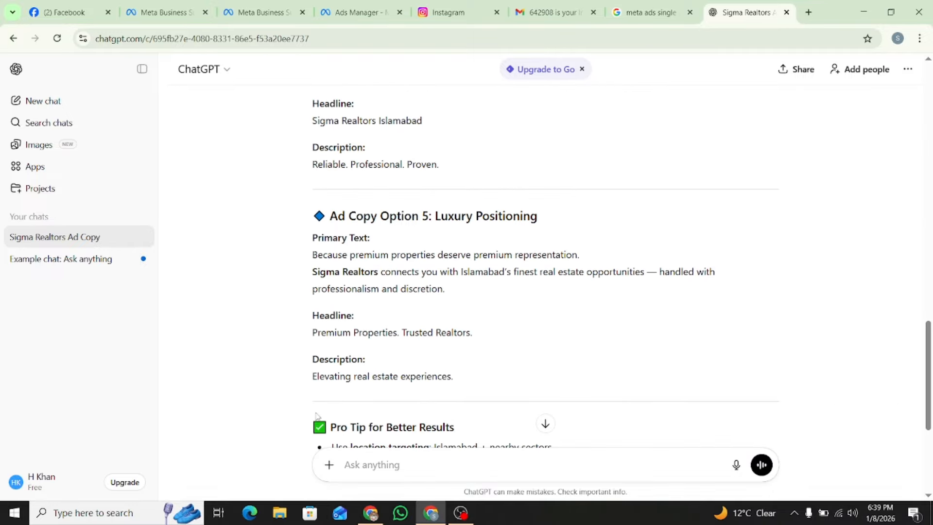
{"action": "left_click", "coordinate": [329, 465]}
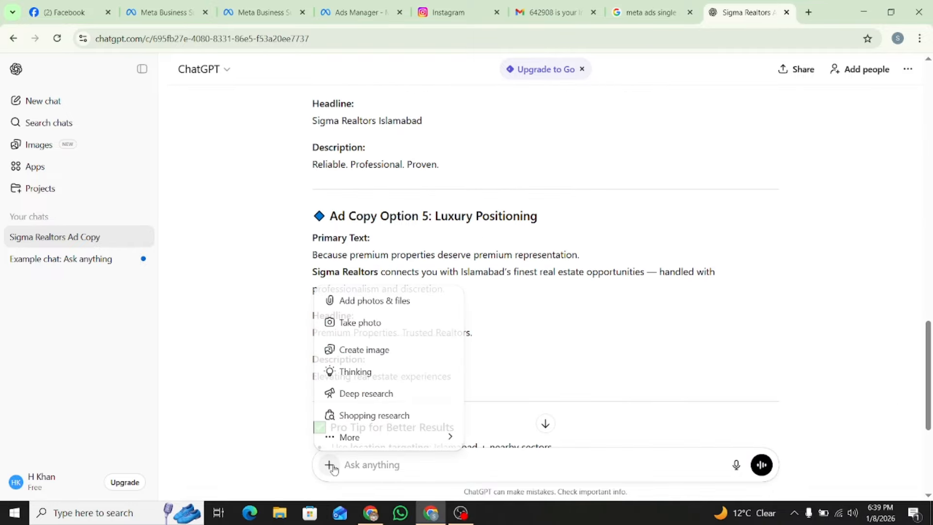
{"action": "left_click", "coordinate": [395, 299]}
{"action": "left_click", "coordinate": [207, 122]}
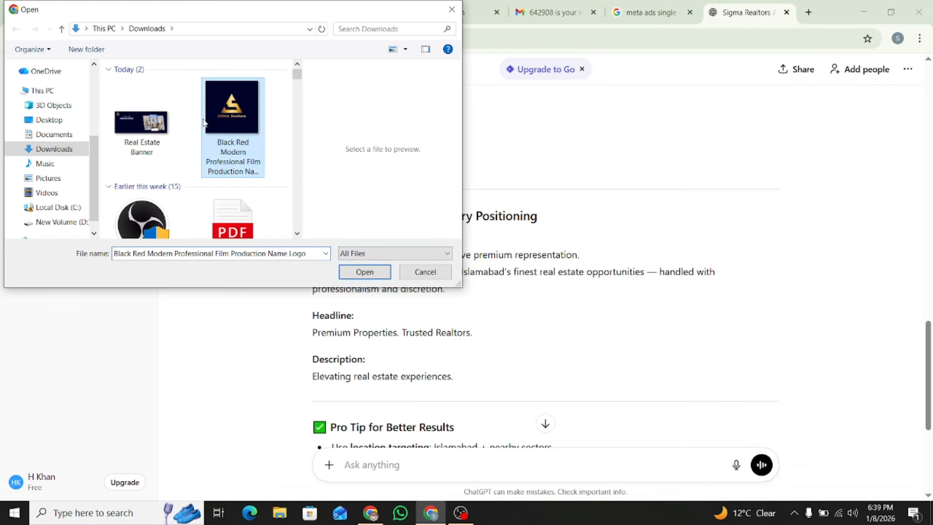
{"action": "left_click", "coordinate": [172, 124]}
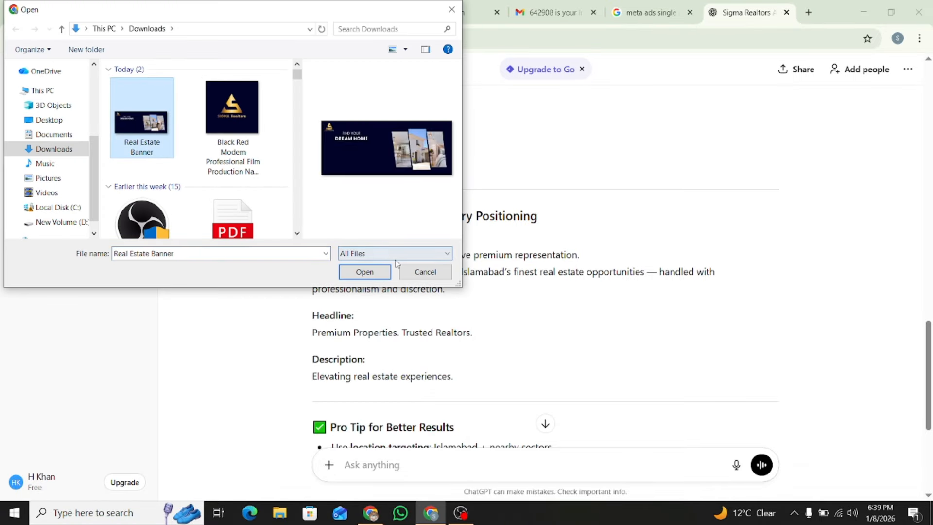
{"action": "left_click", "coordinate": [448, 271]}
- Return to Ads Manager and review the settings of "New Awareness ad -2" and its full primary text in the Facebook Feed preview
{"action": "left_click", "coordinate": [335, 7]}
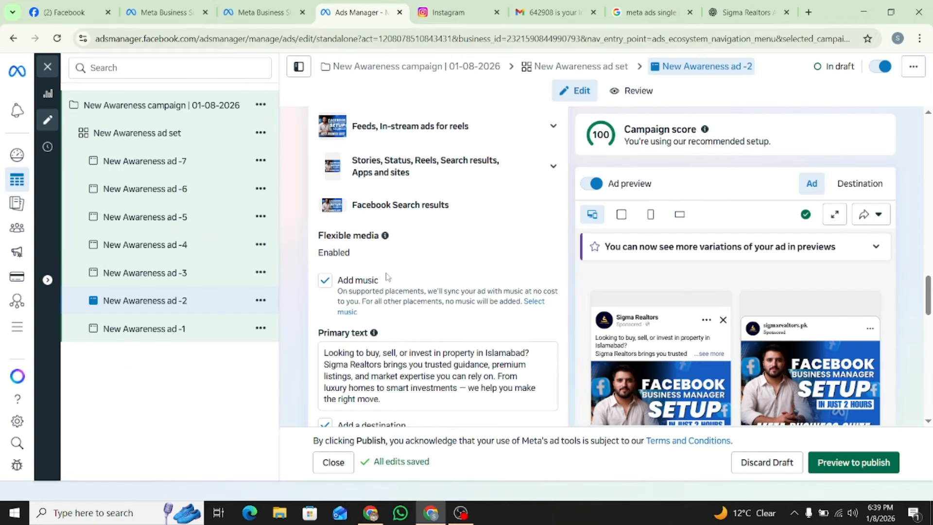
{"action": "left_click_drag", "start_coordinate": [929, 293], "coordinate": [926, 431]}
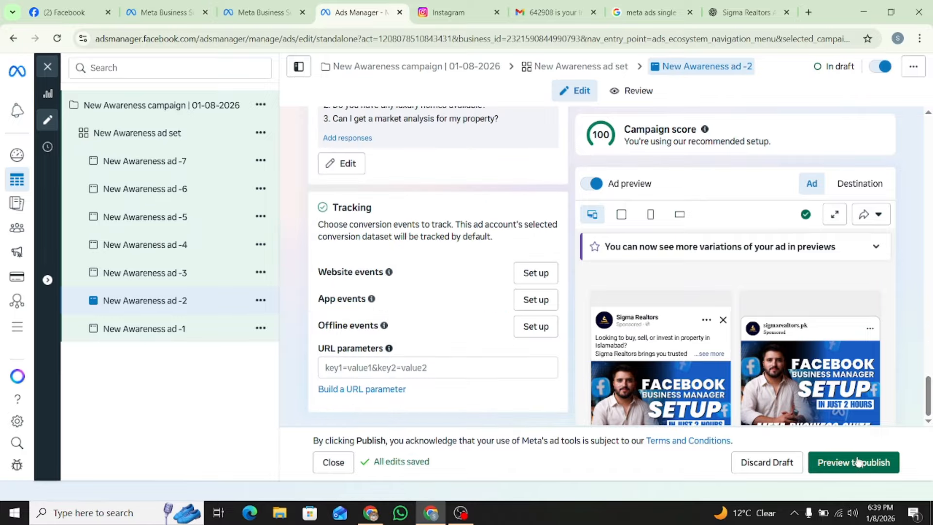
{"action": "scroll", "coordinate": [905, 116], "scroll_direction": "up", "scroll_amount": 20}
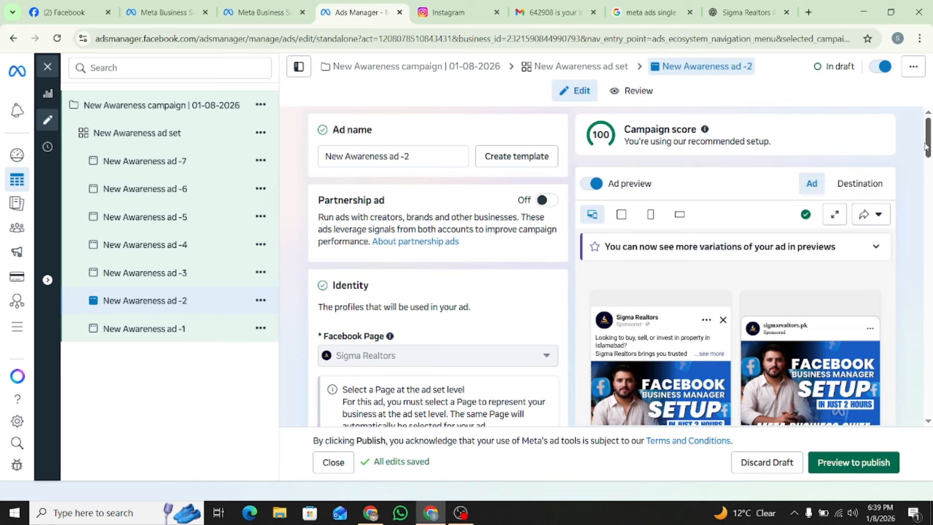
{"action": "left_click_drag", "start_coordinate": [928, 145], "coordinate": [929, 174]}
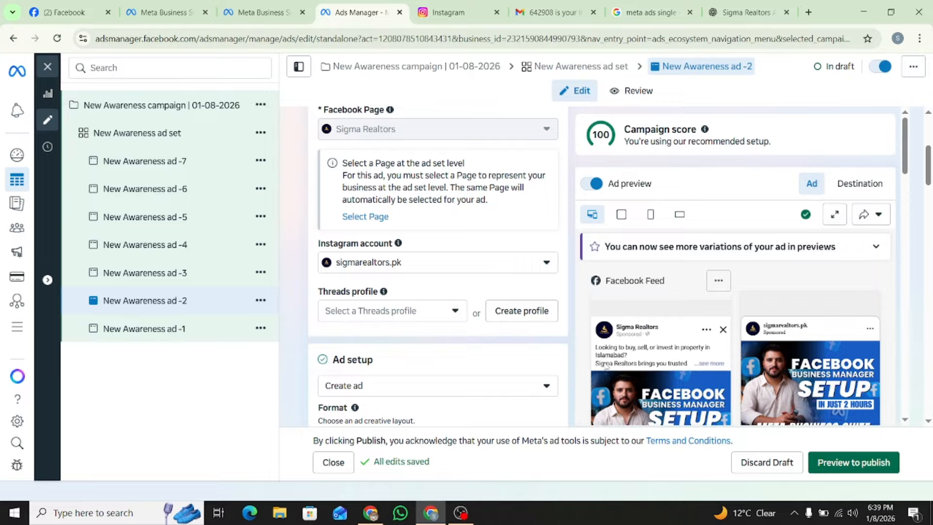
{"action": "left_click", "coordinate": [714, 363]}
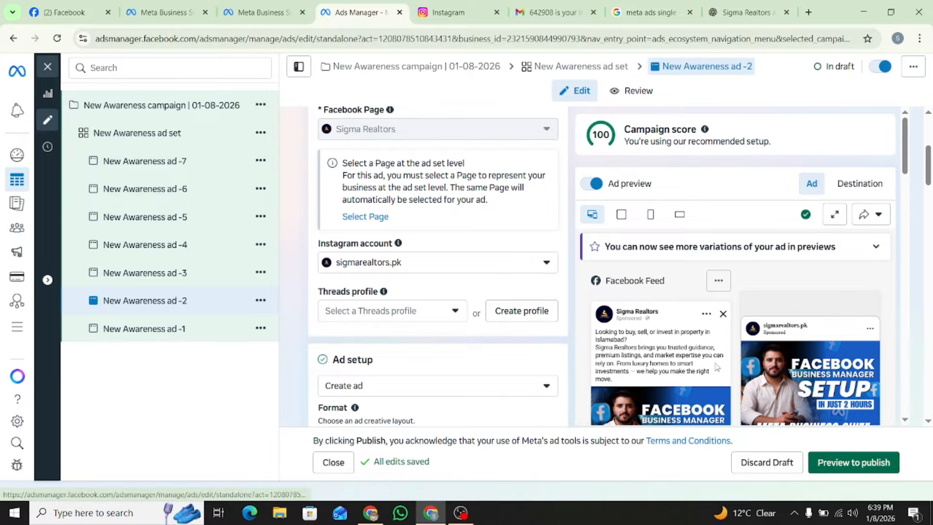
- Review the format, primary text, headline, description and chat template settings of "New Awareness ad -2"
{"action": "left_click_drag", "start_coordinate": [930, 167], "coordinate": [930, 189]}
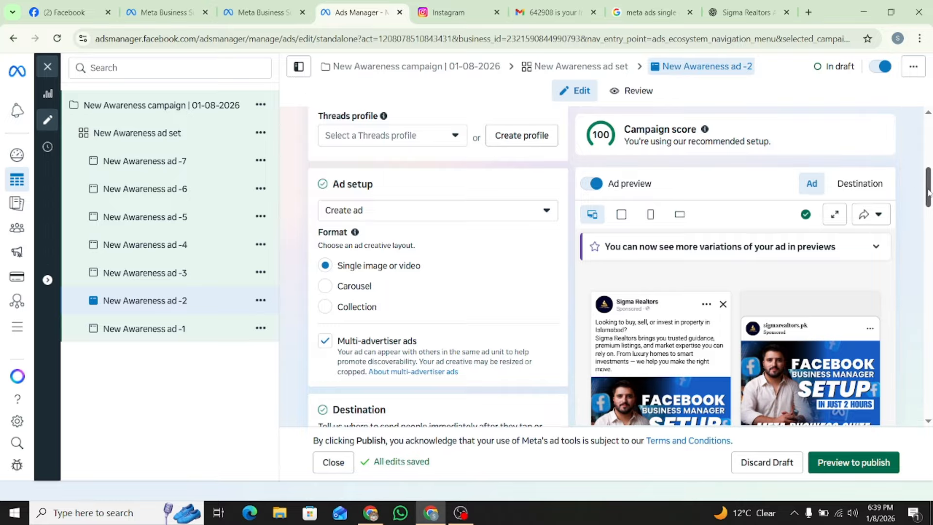
{"action": "left_click_drag", "start_coordinate": [928, 195], "coordinate": [929, 328]}
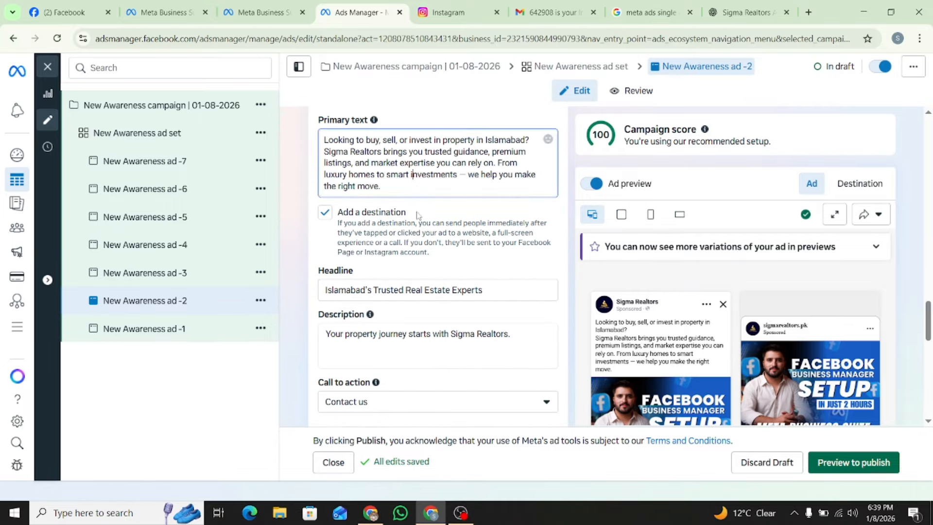
{"action": "left_click", "coordinate": [432, 289]}
{"action": "left_click", "coordinate": [437, 339]}
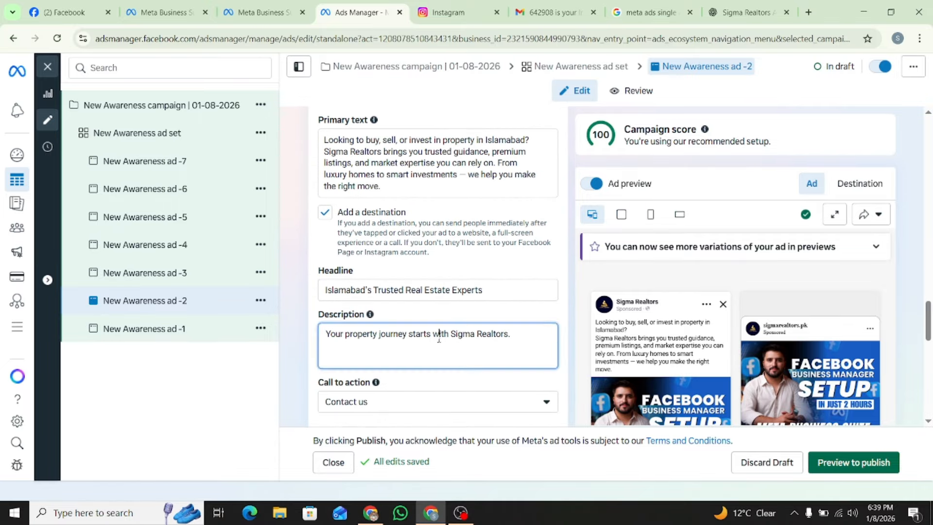
{"action": "left_click_drag", "start_coordinate": [928, 320], "coordinate": [923, 386]}
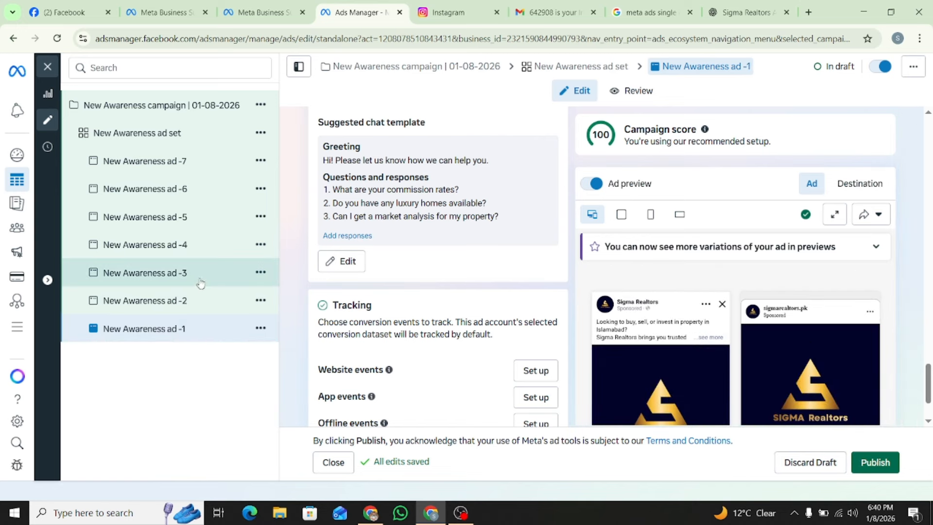
- Close the ad editor without publishing the drafts and go through the ad set list to the campaign list
{"action": "left_click", "coordinate": [52, 64]}
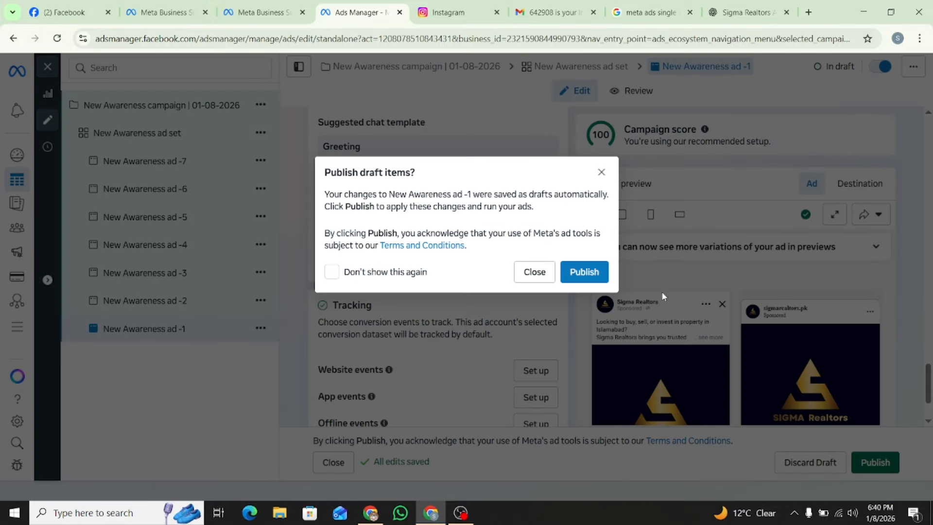
{"action": "left_click", "coordinate": [534, 273]}
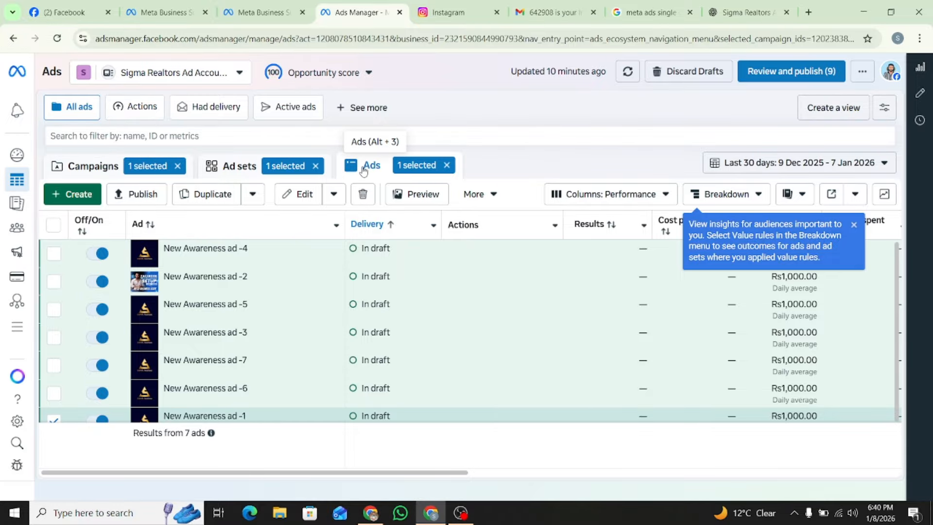
{"action": "left_click", "coordinate": [219, 164]}
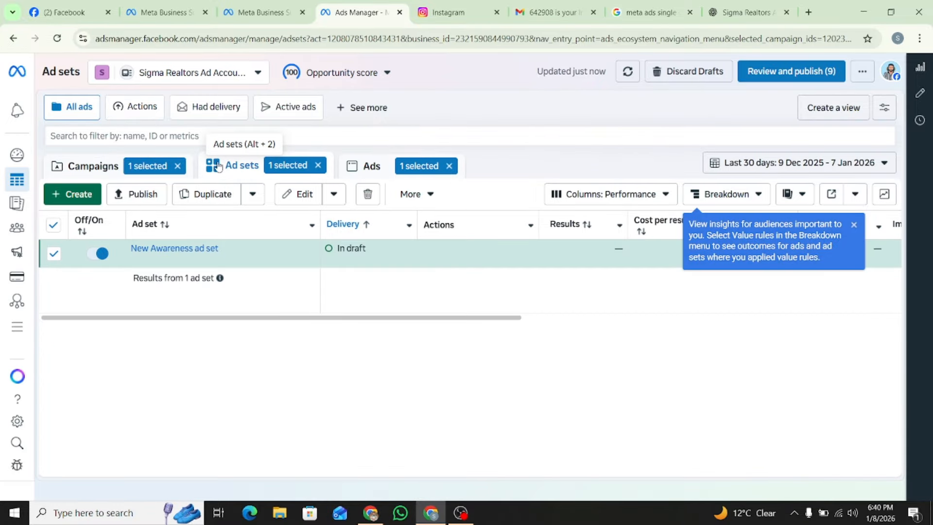
{"action": "left_click", "coordinate": [103, 165]}
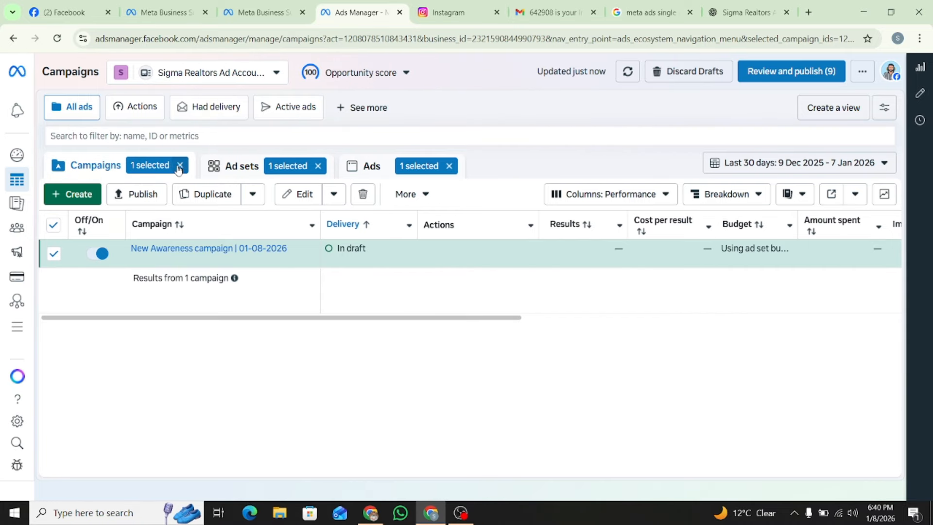
- Clear the campaign selection, then switch "New Awareness campaign | 01-08-2026" off and back on
{"action": "left_click", "coordinate": [179, 166]}
{"action": "left_click", "coordinate": [291, 165]}
{"action": "left_click", "coordinate": [416, 165]}
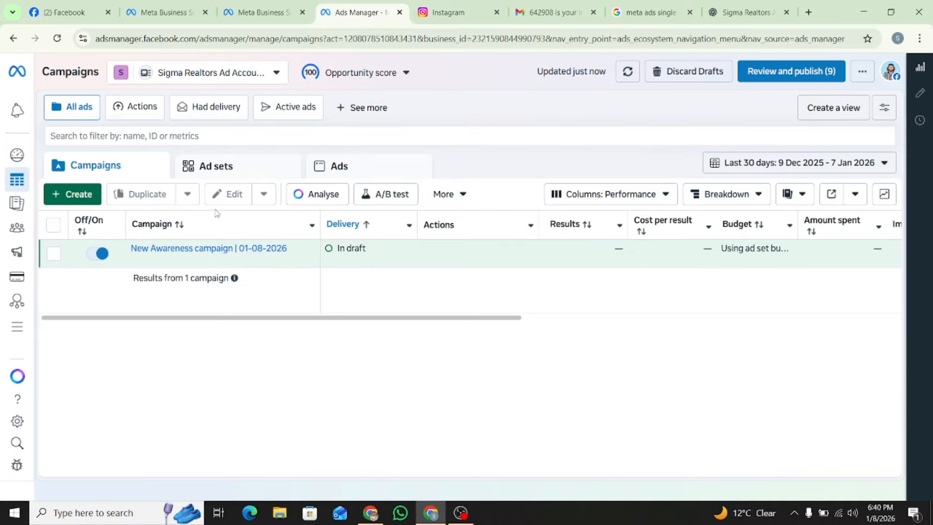
{"action": "left_click", "coordinate": [94, 260]}
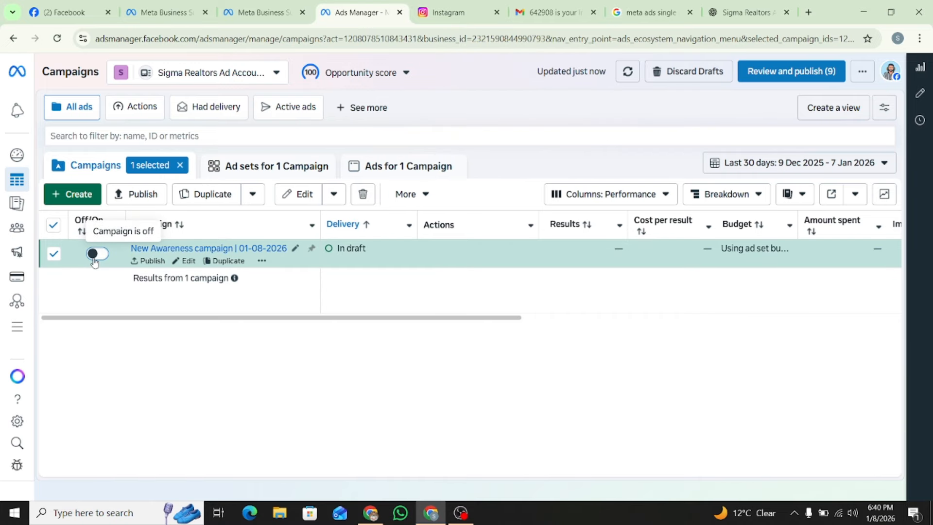
{"action": "left_click", "coordinate": [94, 256]}
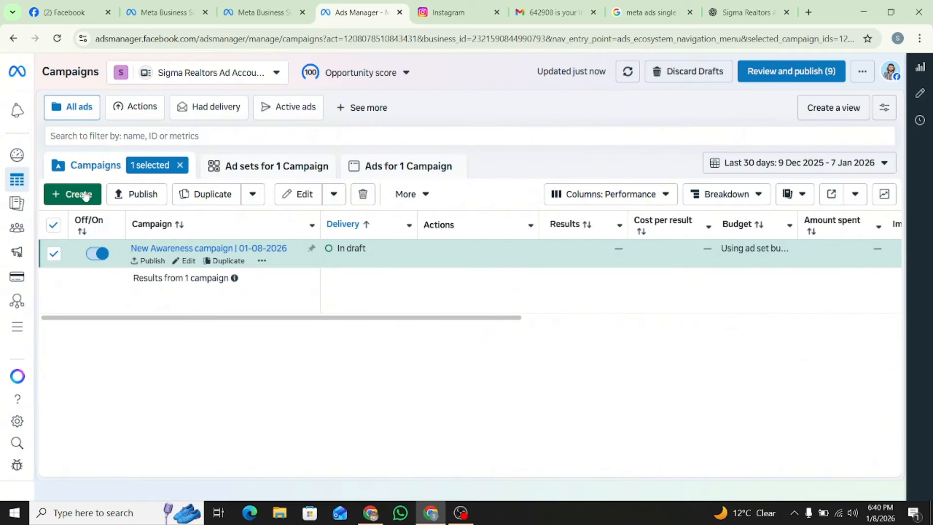
- Start a new campaign with the Auction buying type and the Traffic objective
{"action": "mouse_move", "coordinate": [17, 155]}
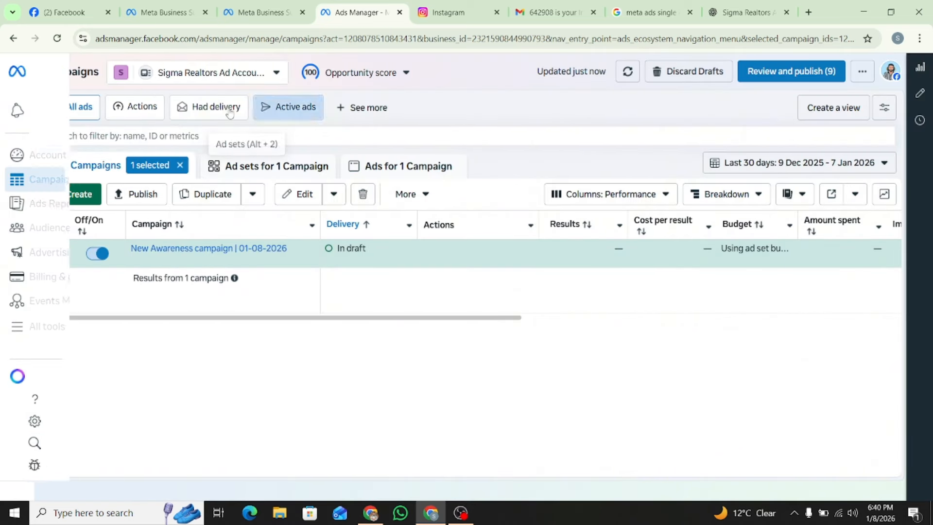
{"action": "left_click", "coordinate": [78, 192]}
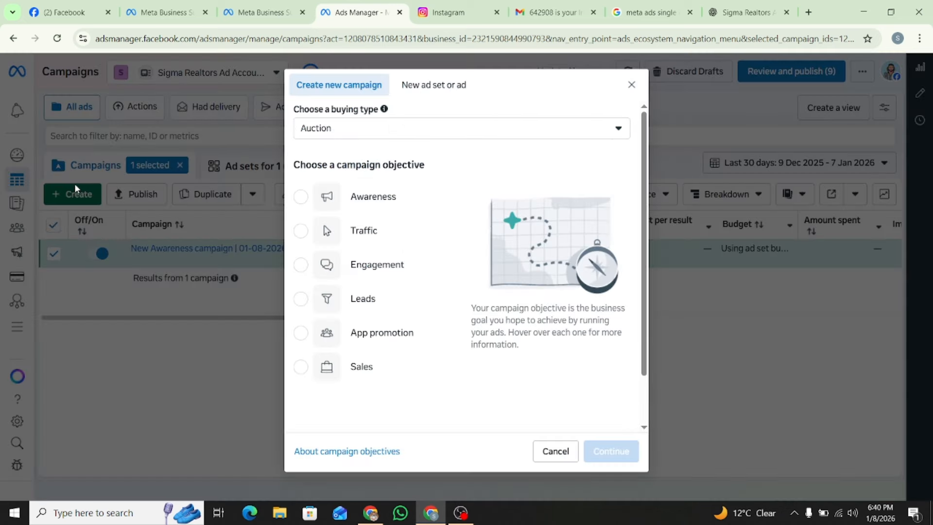
{"action": "left_click", "coordinate": [394, 233]}
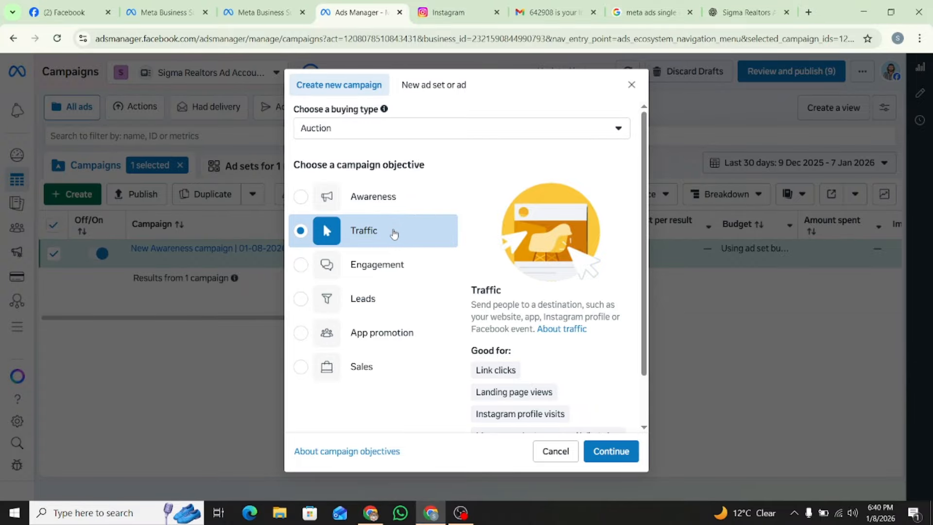
{"action": "left_click", "coordinate": [601, 447]}
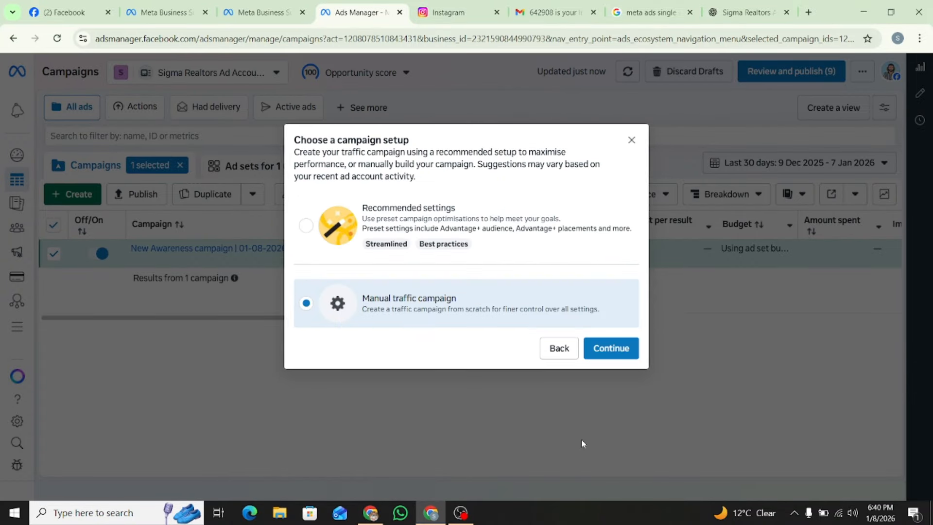
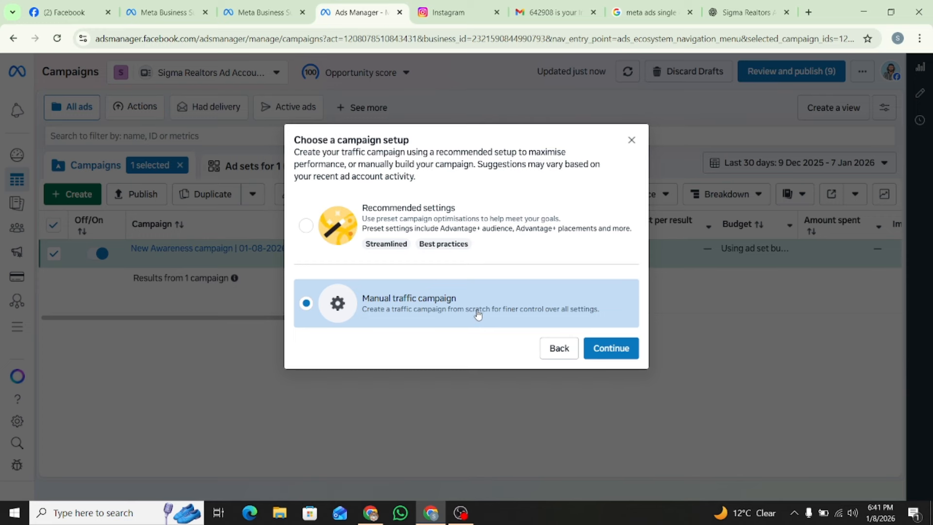
- Create the campaign as a manual traffic campaign and turn off sharing budget with other ad sets
{"action": "left_click", "coordinate": [592, 347]}
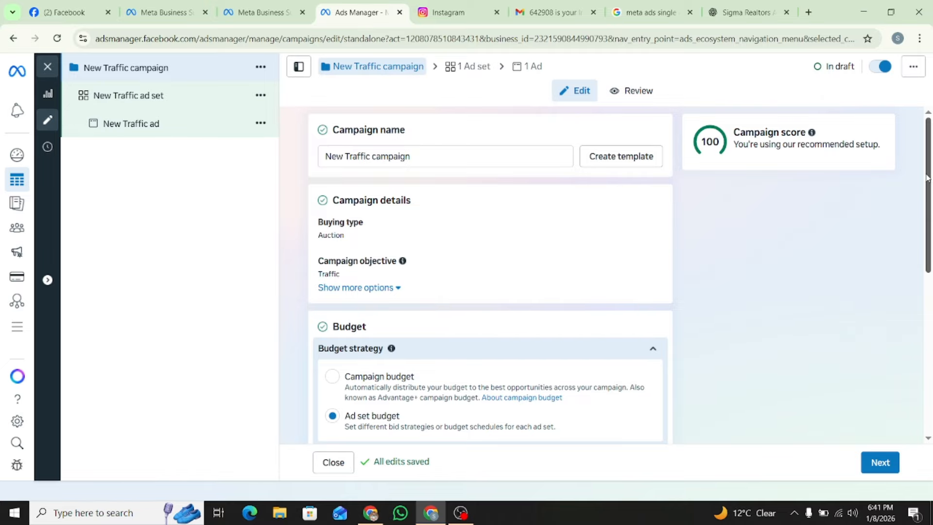
{"action": "left_click_drag", "start_coordinate": [929, 176], "coordinate": [928, 181]}
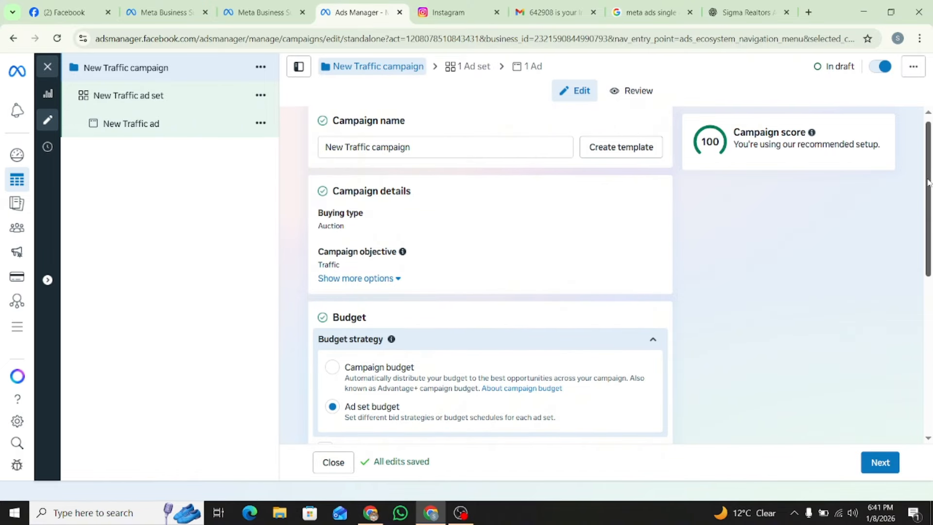
{"action": "left_click", "coordinate": [472, 145]}
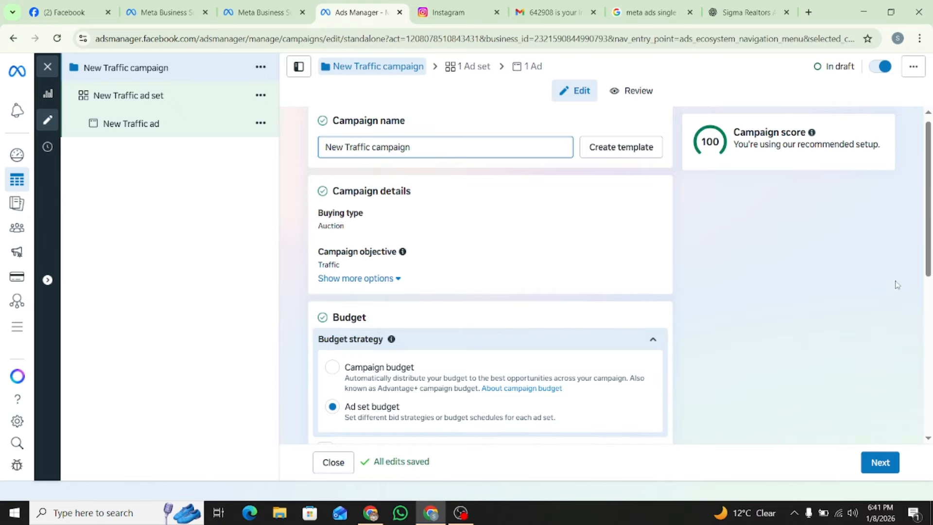
{"action": "scroll", "coordinate": [923, 246], "scroll_direction": "down", "scroll_amount": 3}
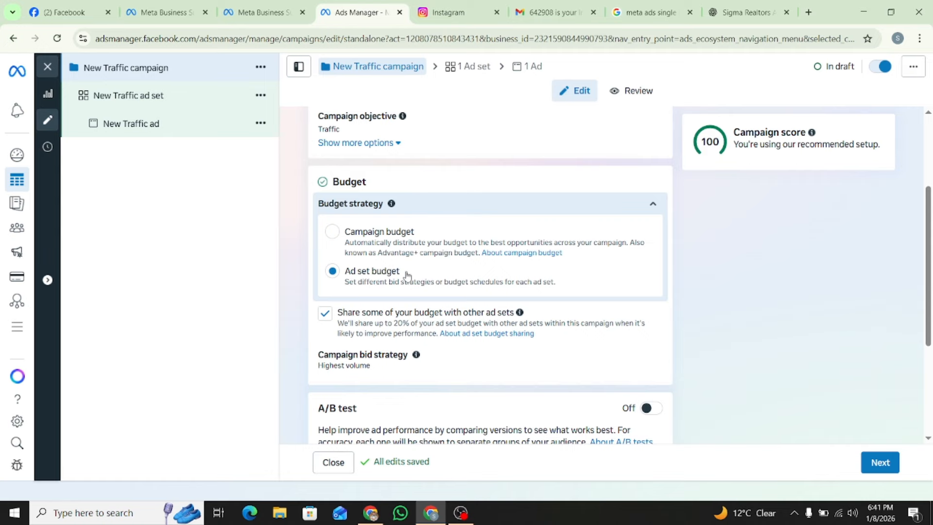
{"action": "left_click", "coordinate": [326, 319]}
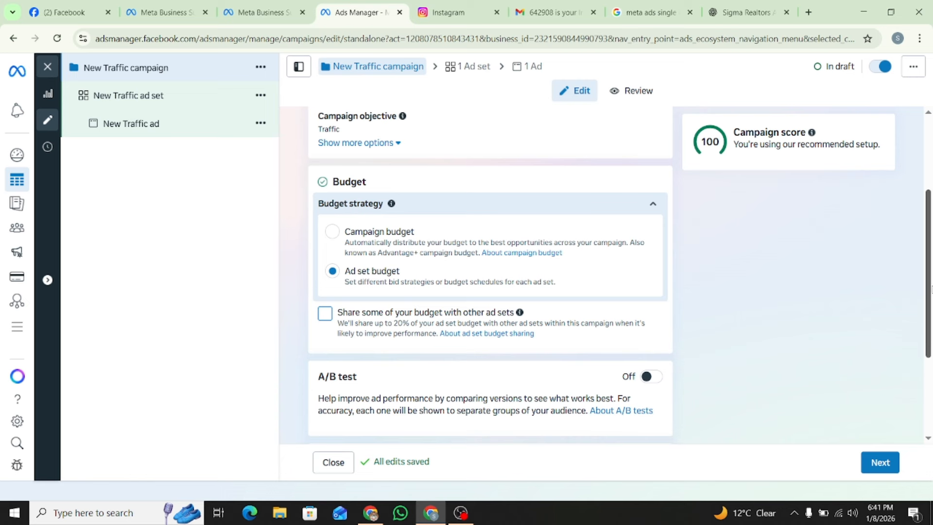
- Turn on the A/B test for the campaign and check its test variable and duration settings
{"action": "left_click_drag", "start_coordinate": [930, 289], "coordinate": [930, 374]}
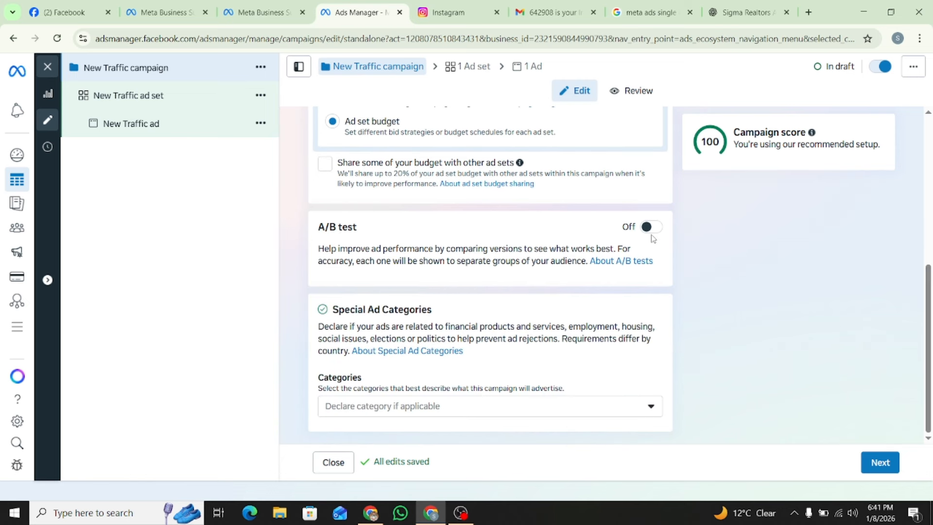
{"action": "left_click", "coordinate": [651, 227]}
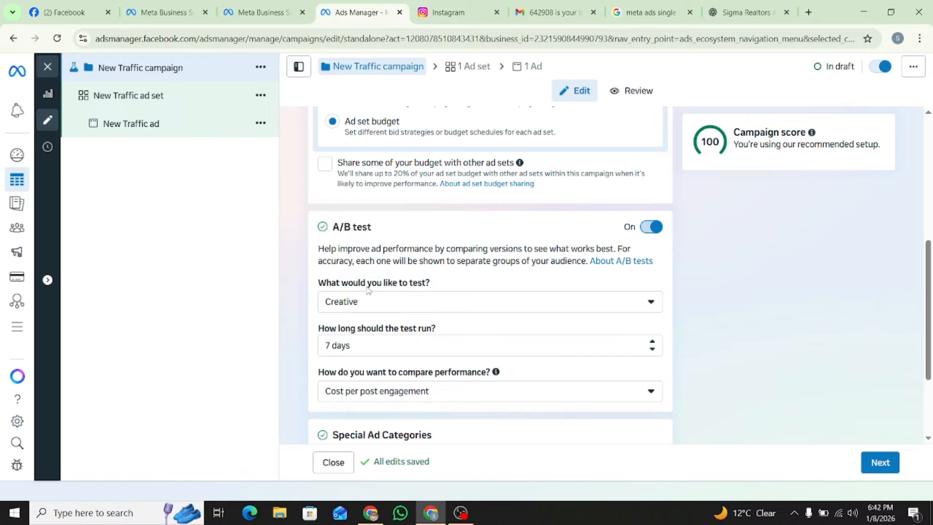
{"action": "left_click", "coordinate": [412, 301]}
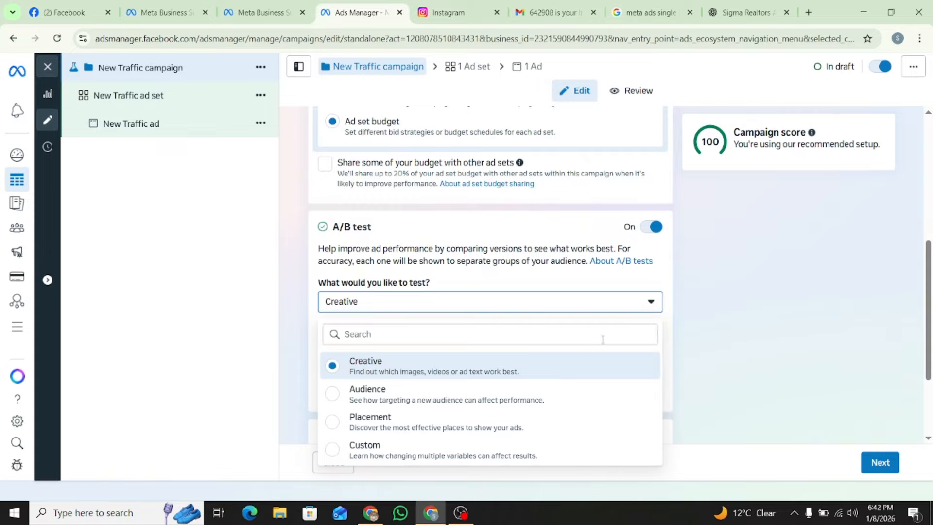
{"action": "left_click", "coordinate": [598, 288]}
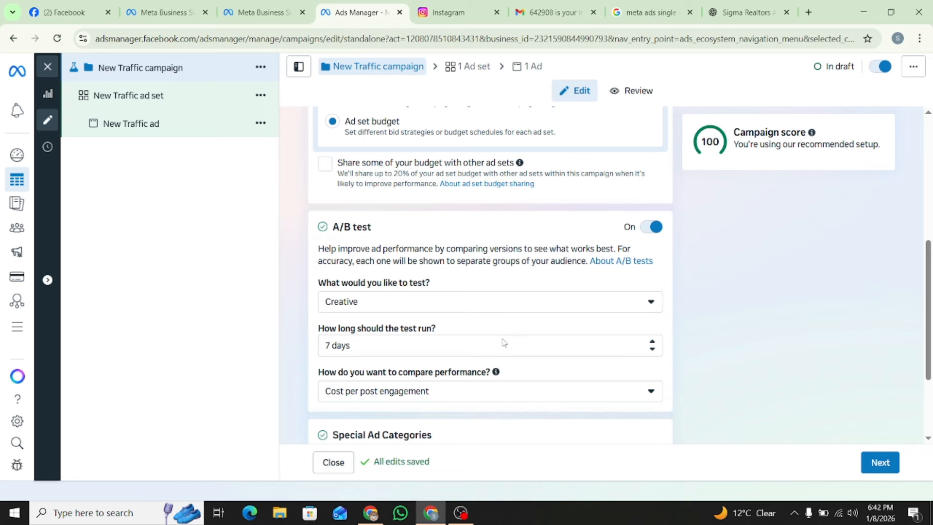
{"action": "left_click", "coordinate": [598, 341]}
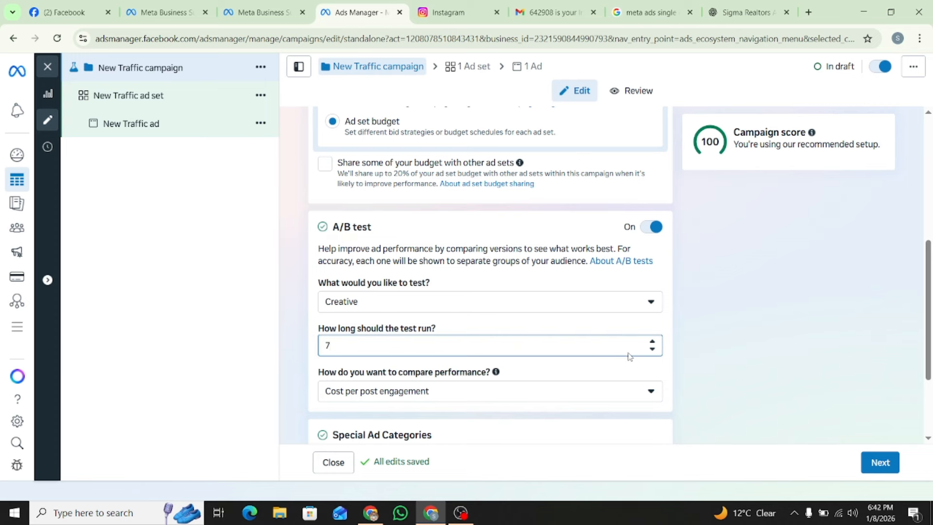
- Look through the metrics available for comparing performance in the A/B test, keeping the current choice
{"action": "left_click", "coordinate": [473, 398]}
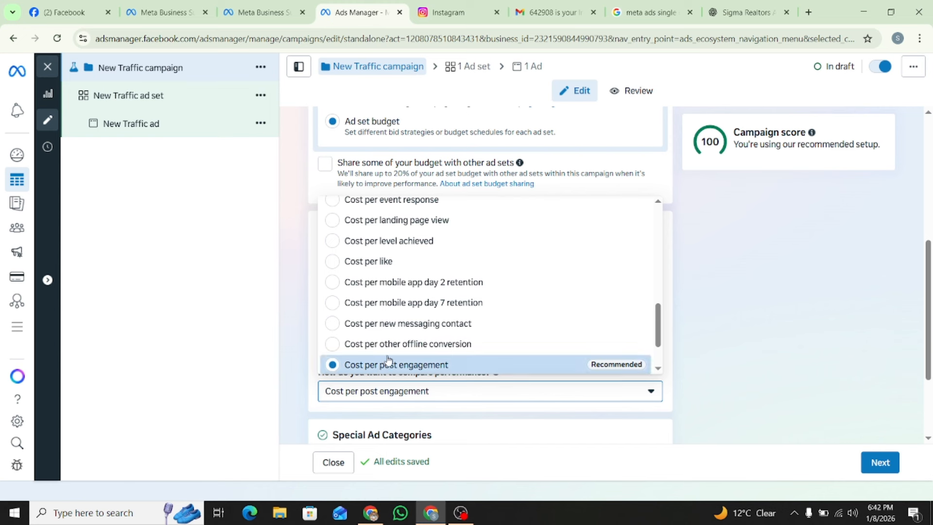
{"action": "left_click_drag", "start_coordinate": [658, 330], "coordinate": [656, 260]}
{"action": "left_click", "coordinate": [716, 298]}
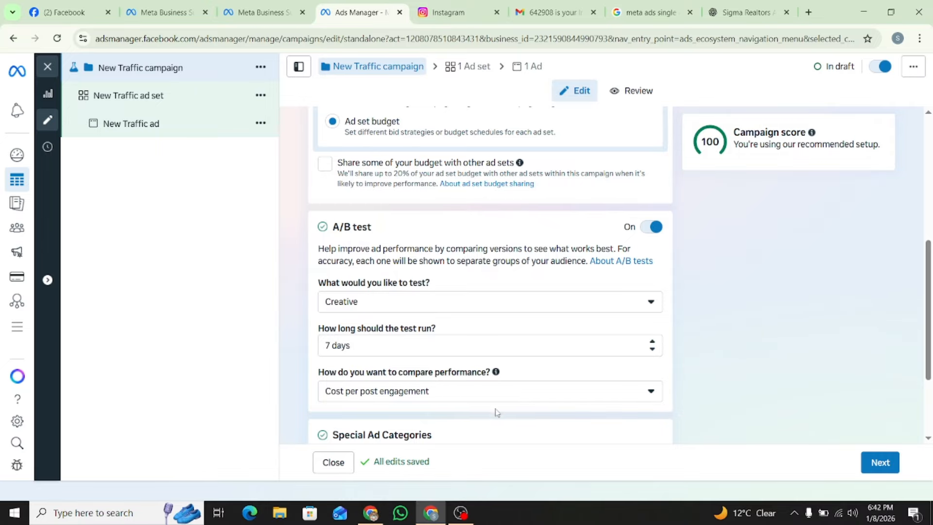
{"action": "left_click", "coordinate": [506, 393]}
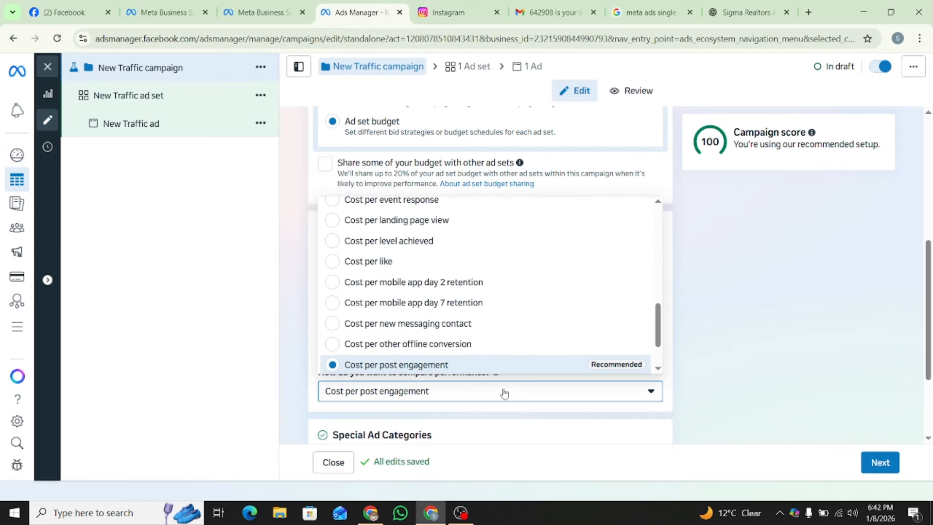
{"action": "left_click", "coordinate": [671, 345]}
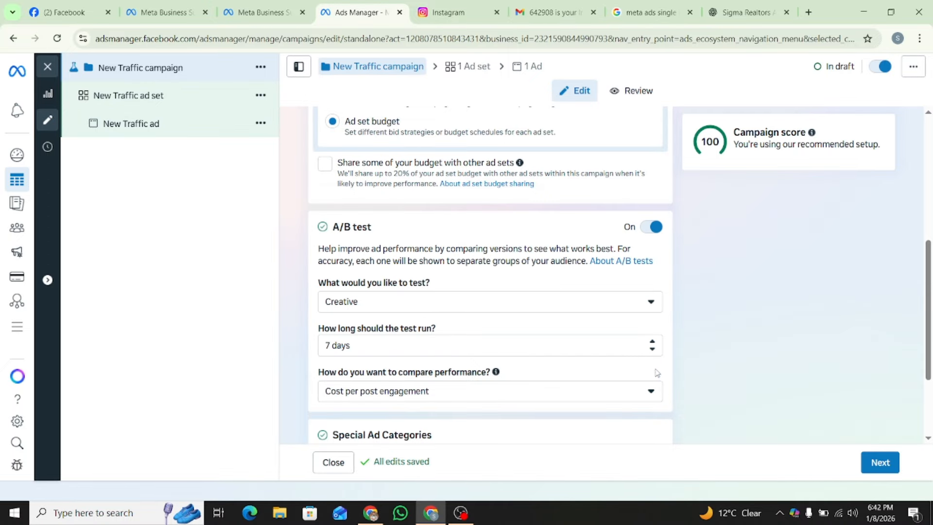
- Continue to the traffic ad set and set its conversion location to Instagram or Facebook
{"action": "scroll", "coordinate": [736, 347], "scroll_direction": "down", "scroll_amount": 3}
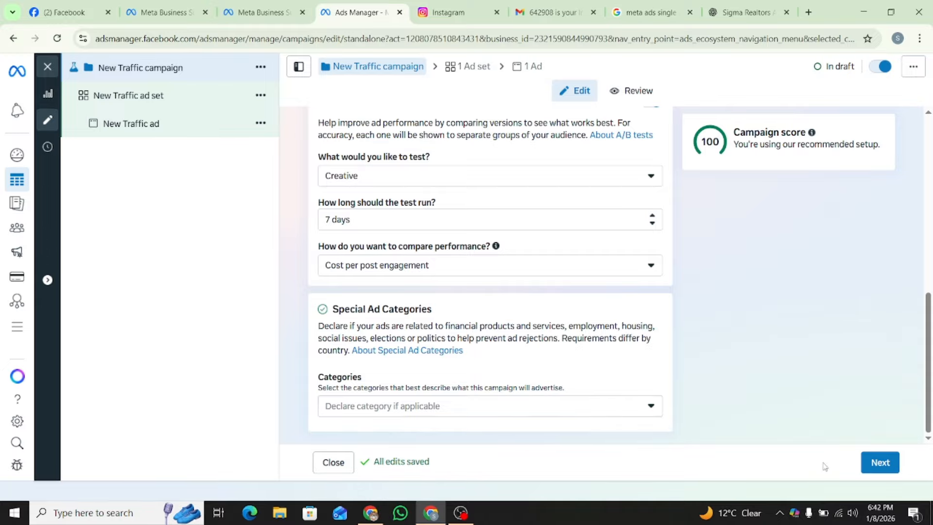
{"action": "left_click", "coordinate": [878, 463]}
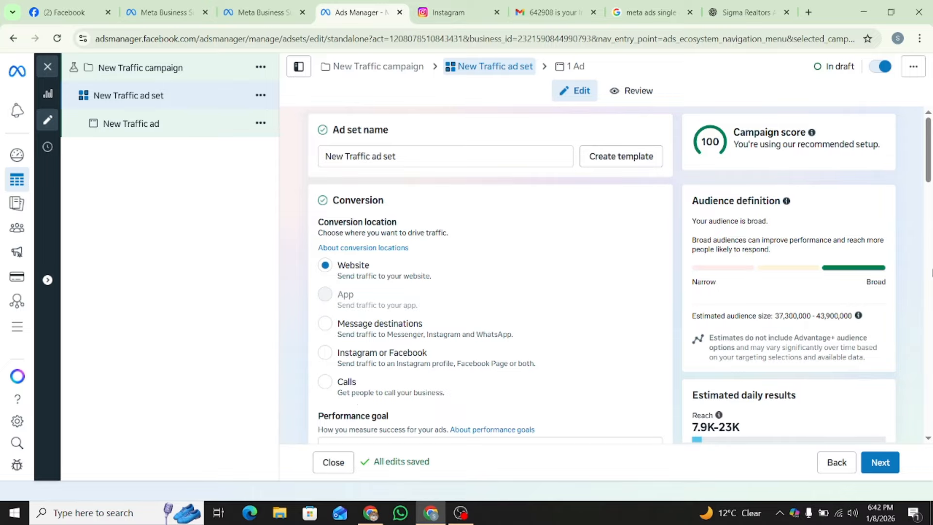
{"action": "scroll", "coordinate": [931, 272], "scroll_direction": "down", "scroll_amount": 1}
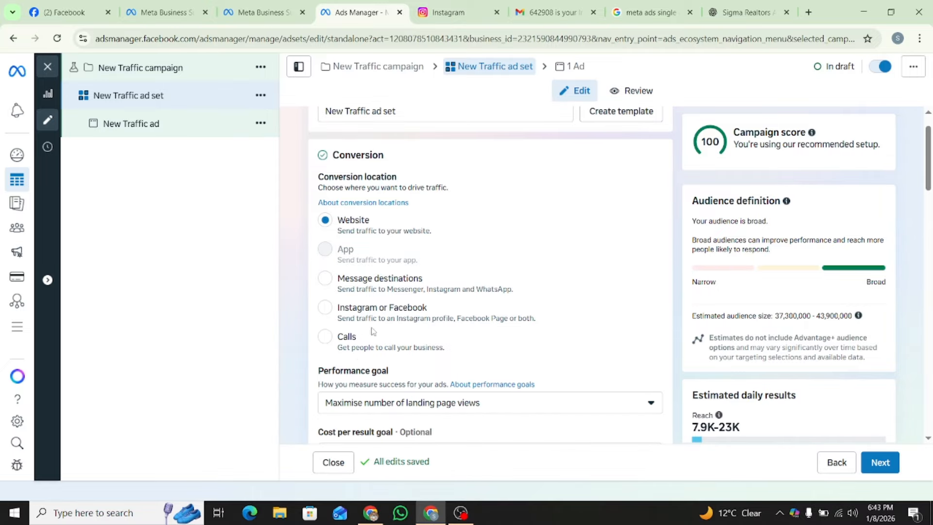
{"action": "left_click", "coordinate": [374, 313]}
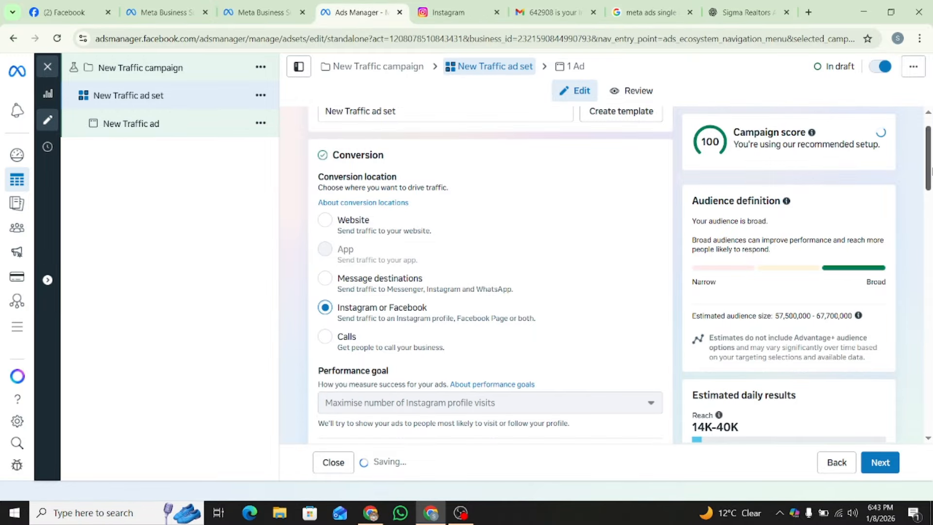
- Add the Sigma Realtors Facebook Page as an ad set destination and remove it again, keeping the Instagram profile
{"action": "scroll", "coordinate": [926, 203], "scroll_direction": "down", "scroll_amount": 3}
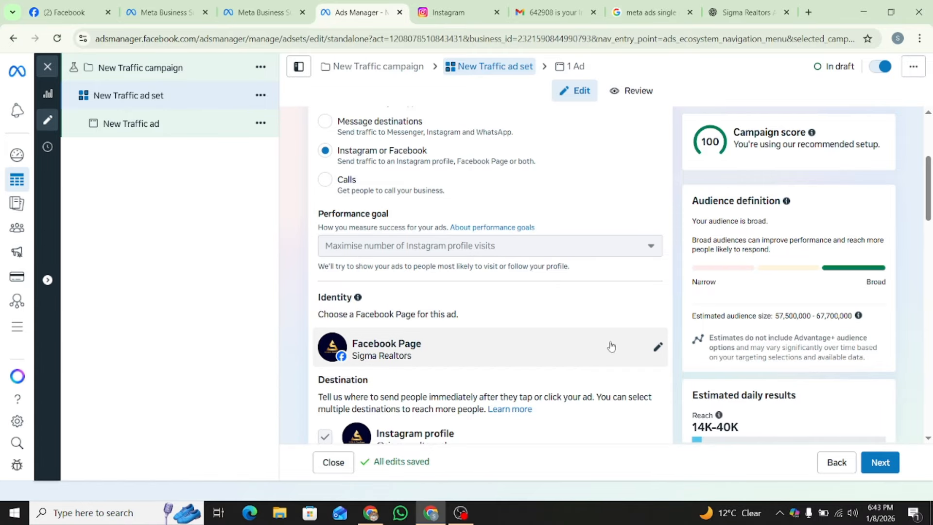
{"action": "scroll", "coordinate": [917, 252], "scroll_direction": "down", "scroll_amount": 5}
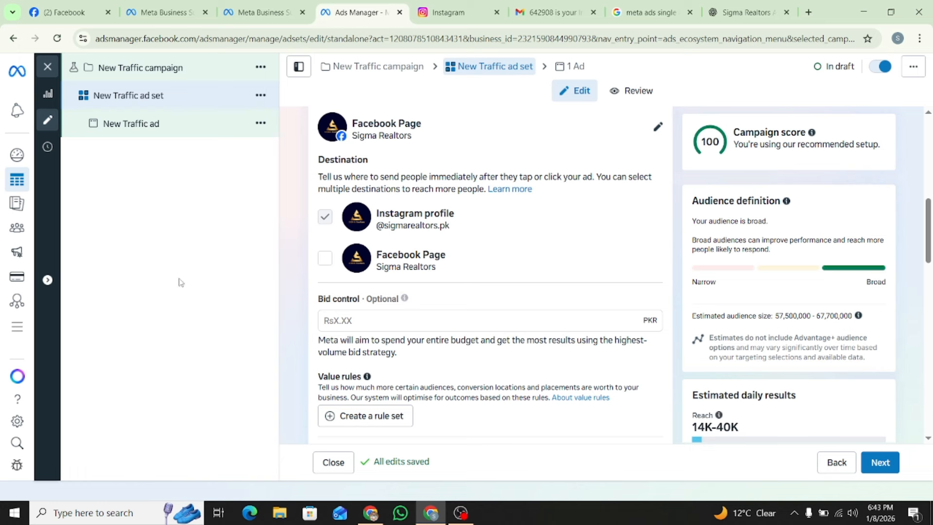
{"action": "left_click", "coordinate": [324, 258]}
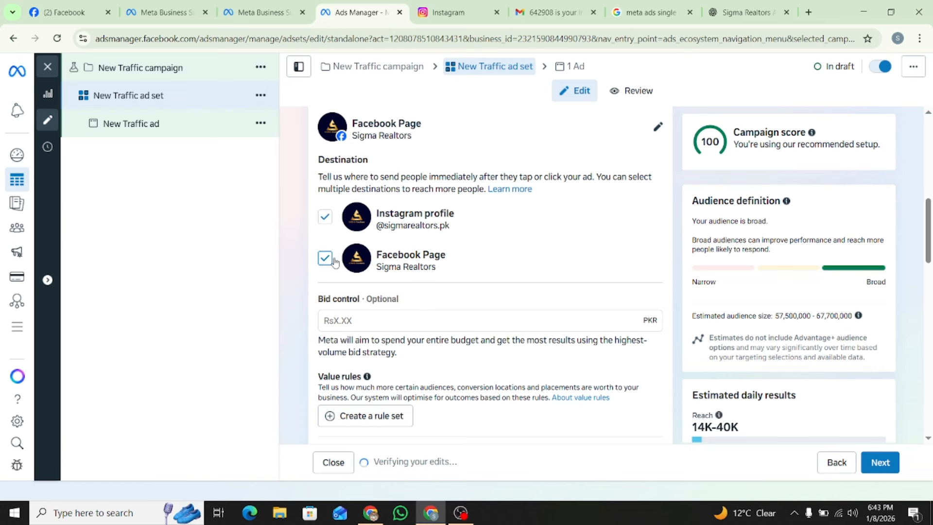
{"action": "mouse_move", "coordinate": [929, 242]}
{"action": "left_mouse_down"}
{"action": "mouse_move", "coordinate": [926, 222]}
{"action": "mouse_move", "coordinate": [916, 244]}
{"action": "left_mouse_up"}
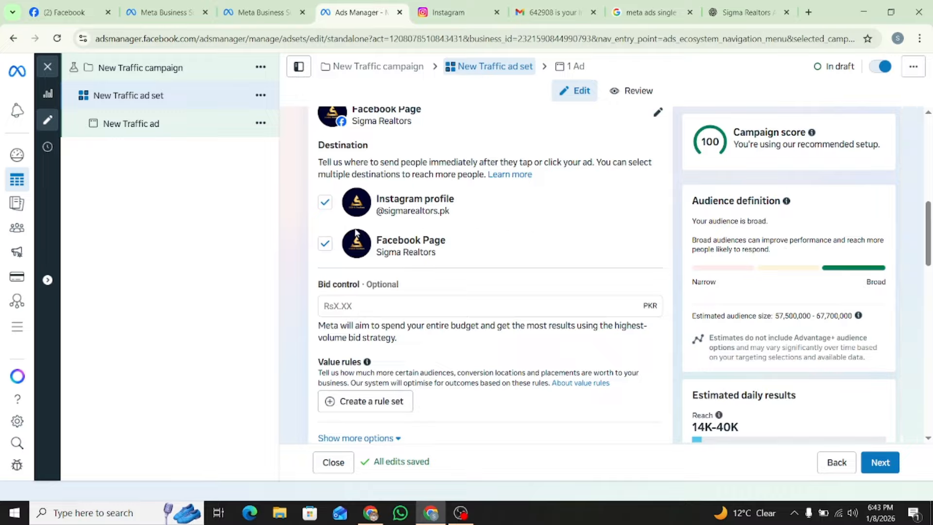
{"action": "left_click", "coordinate": [325, 243]}
- Set the ad set's daily budget to Rs 500
{"action": "left_click_drag", "start_coordinate": [928, 246], "coordinate": [928, 288]}
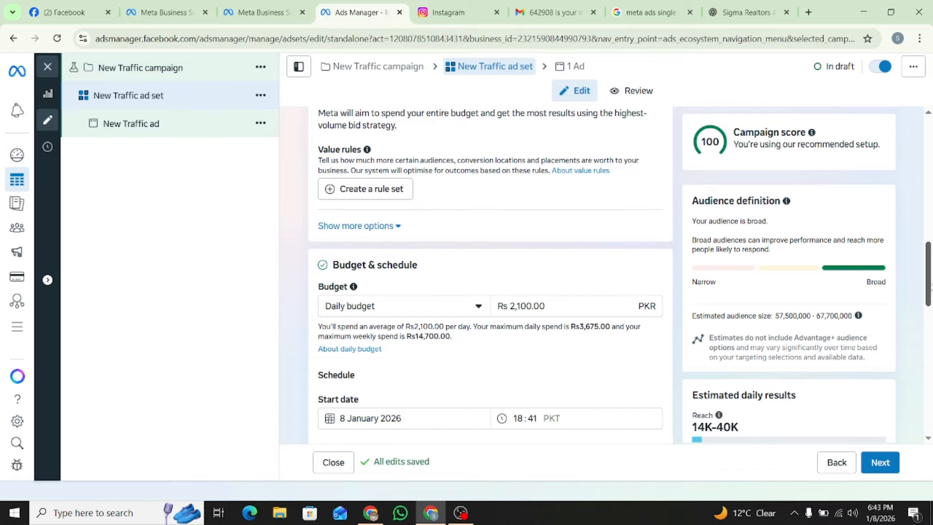
{"action": "left_click", "coordinate": [530, 298]}
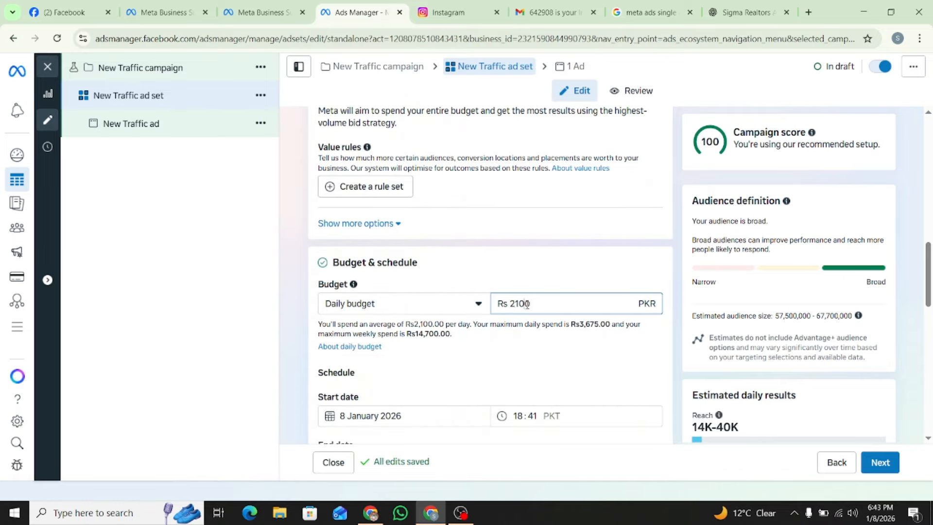
{"action": "double_click", "coordinate": [530, 297]}
{"action": "type", "text": "5"}
{"action": "left_click", "coordinate": [529, 368]}
- Review the ad set's schedule, the additional audience controls and the Advantage+ audience suggestion options
{"action": "left_click_drag", "start_coordinate": [928, 263], "coordinate": [928, 293]}
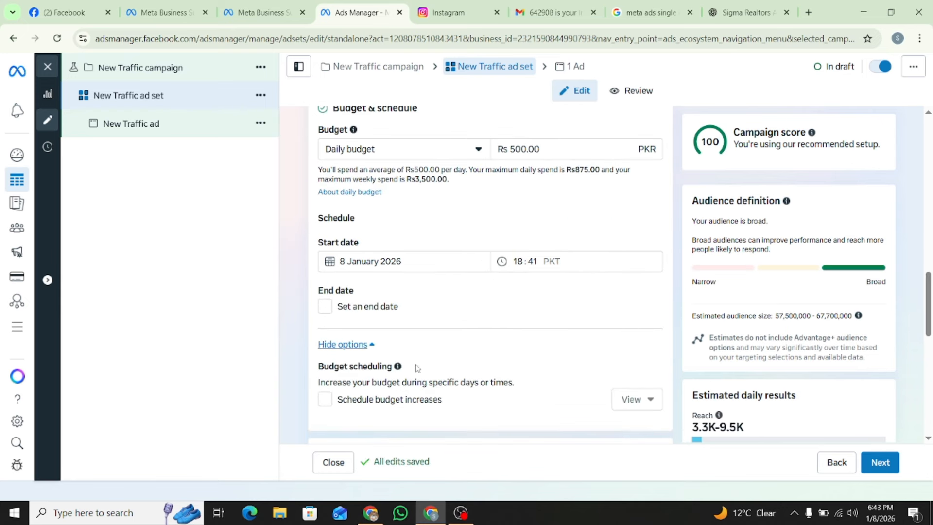
{"action": "scroll", "coordinate": [923, 301], "scroll_direction": "down", "scroll_amount": 6}
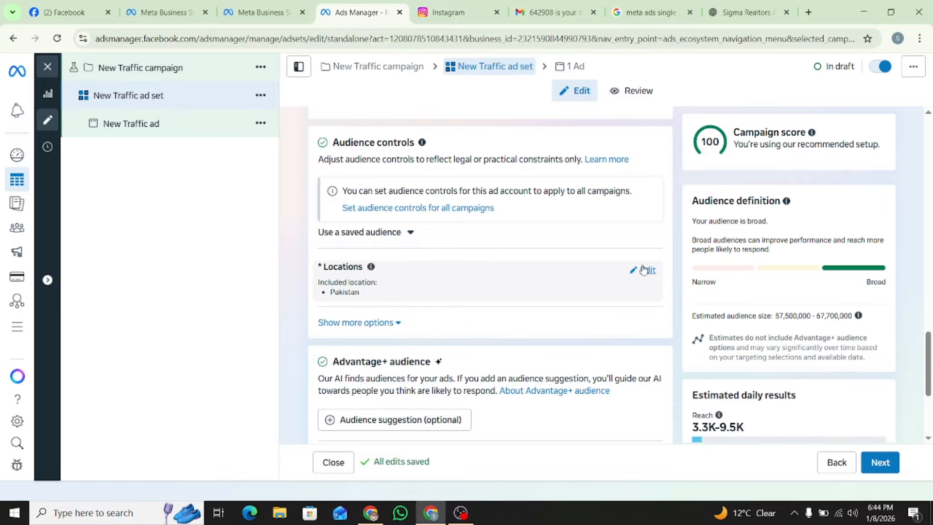
{"action": "left_click", "coordinate": [387, 324]}
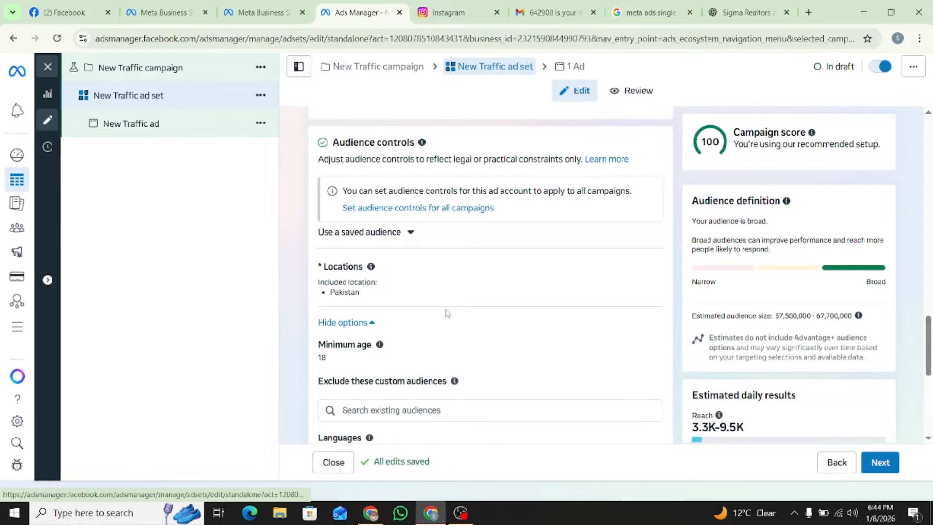
{"action": "left_click_drag", "start_coordinate": [928, 329], "coordinate": [930, 384]}
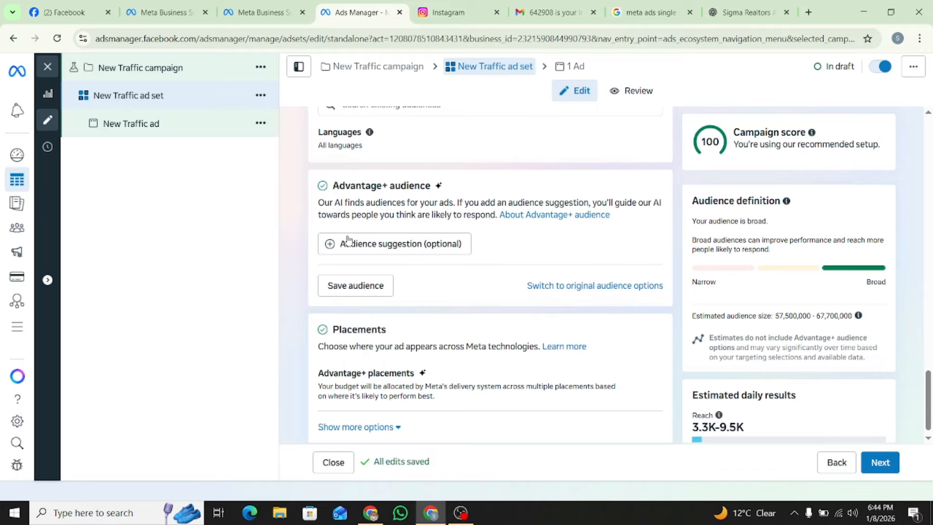
{"action": "left_click", "coordinate": [403, 253]}
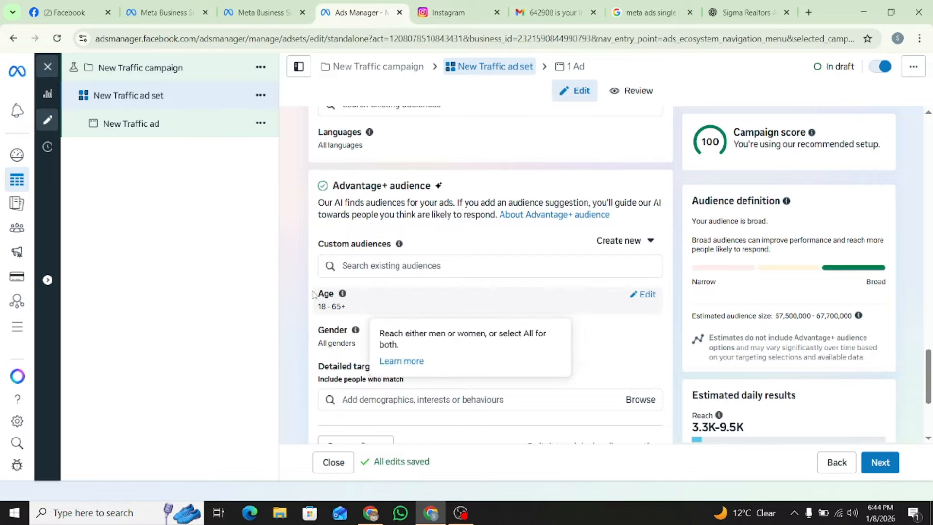
{"action": "scroll", "coordinate": [768, 129], "scroll_direction": "down", "scroll_amount": 3}
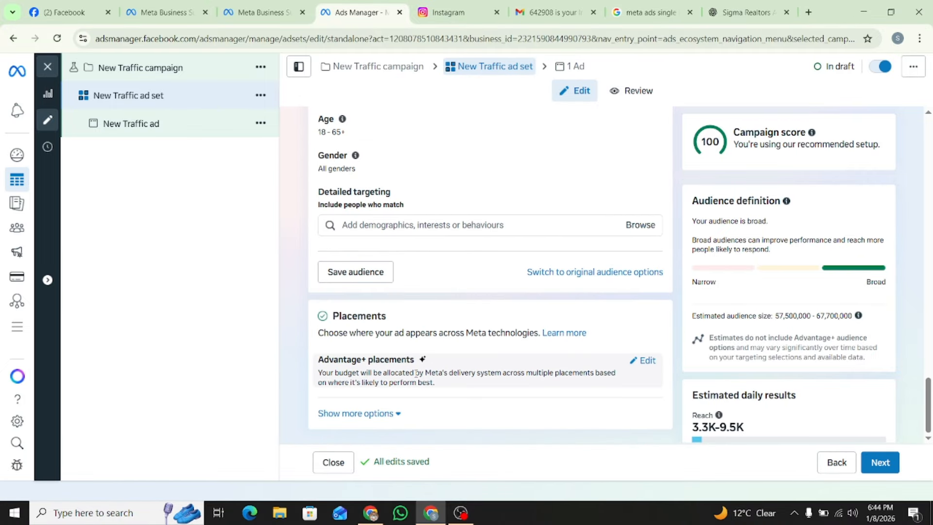
- Switch the ad set to manual placements and exclude Facebook from the platforms
{"action": "left_click", "coordinate": [643, 360]}
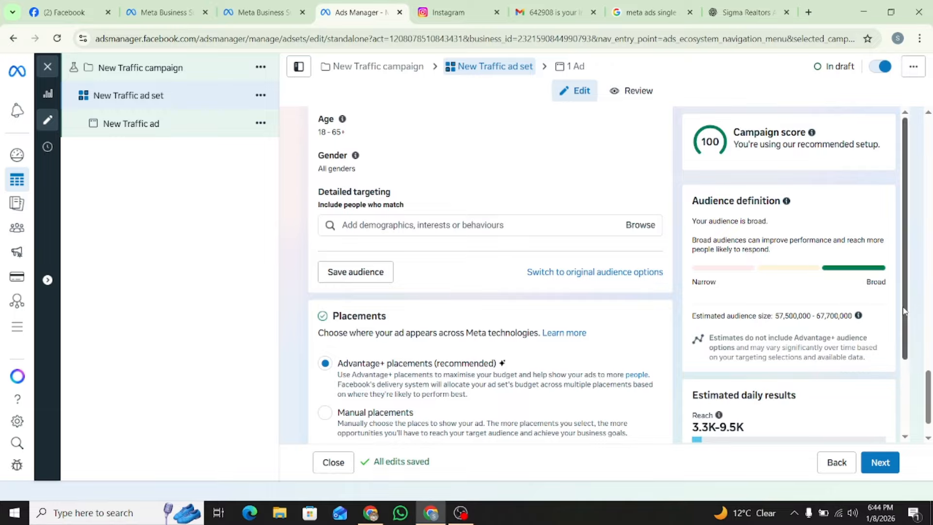
{"action": "scroll", "coordinate": [905, 311], "scroll_direction": "down", "scroll_amount": 2}
{"action": "scroll", "coordinate": [929, 377], "scroll_direction": "down", "scroll_amount": 1}
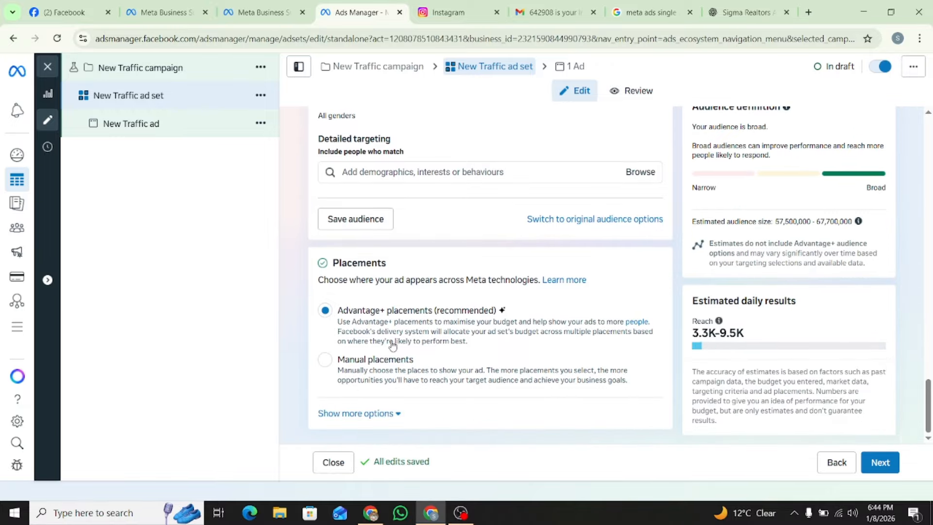
{"action": "left_click", "coordinate": [359, 367]}
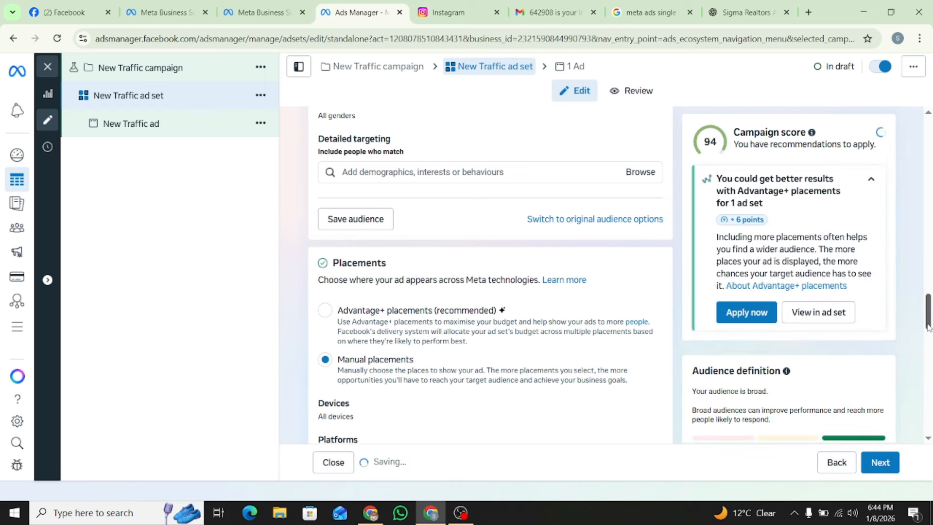
{"action": "left_click_drag", "start_coordinate": [927, 327], "coordinate": [927, 355]}
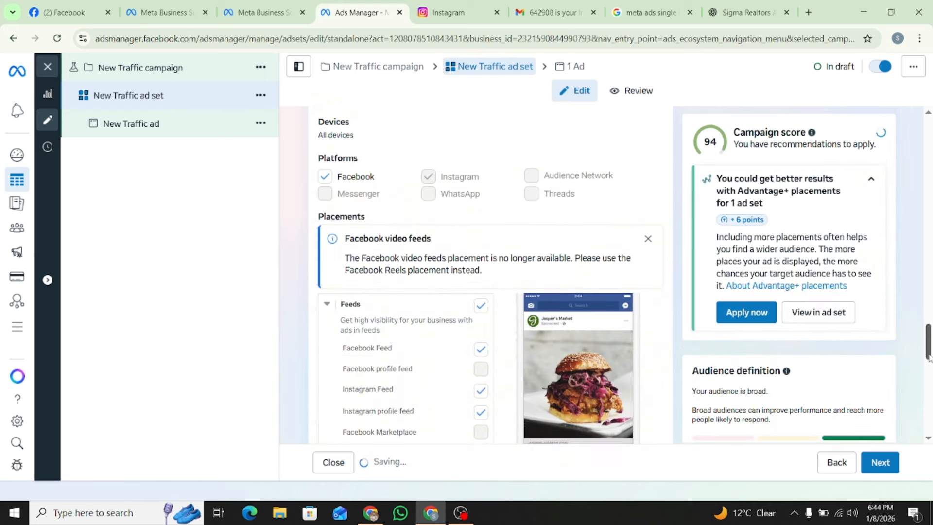
{"action": "left_click", "coordinate": [326, 183]}
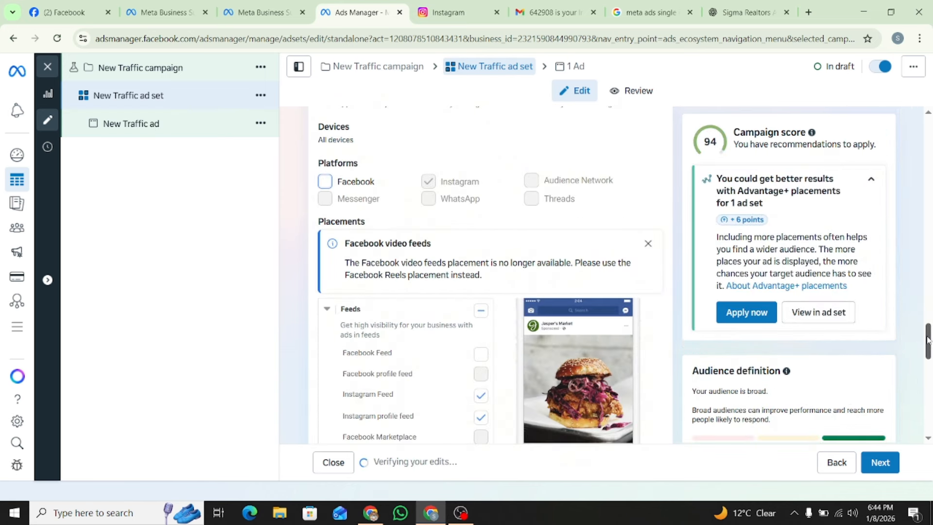
- Expand the extra placement options and restrict the ad set's mobile devices and operating systems to iOS devices only
{"action": "left_click_drag", "start_coordinate": [927, 339], "coordinate": [927, 413]}
{"action": "left_click", "coordinate": [397, 404]}
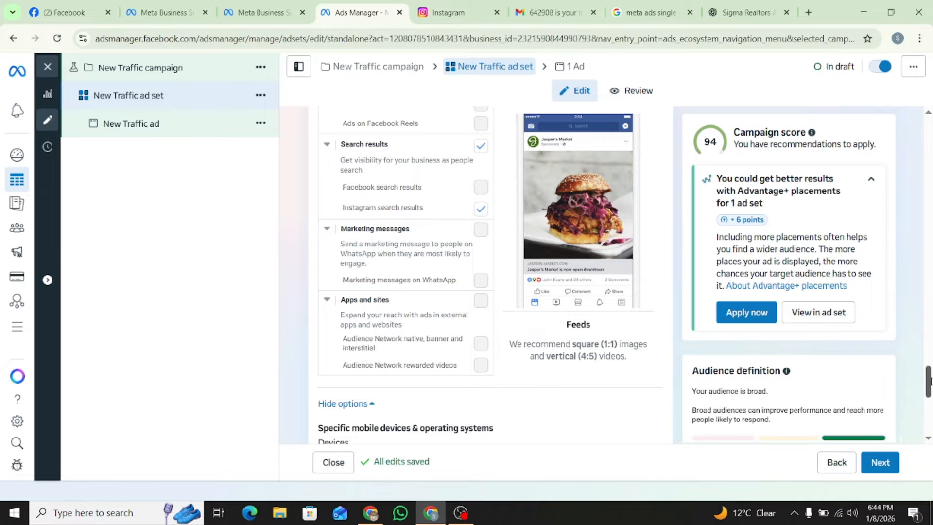
{"action": "scroll", "coordinate": [672, 356], "scroll_direction": "down", "scroll_amount": 3}
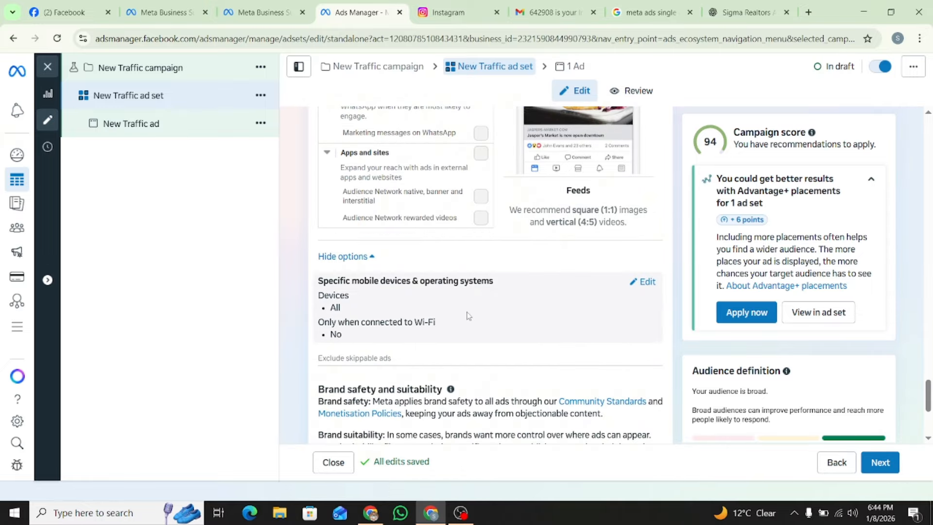
{"action": "left_click", "coordinate": [645, 283]}
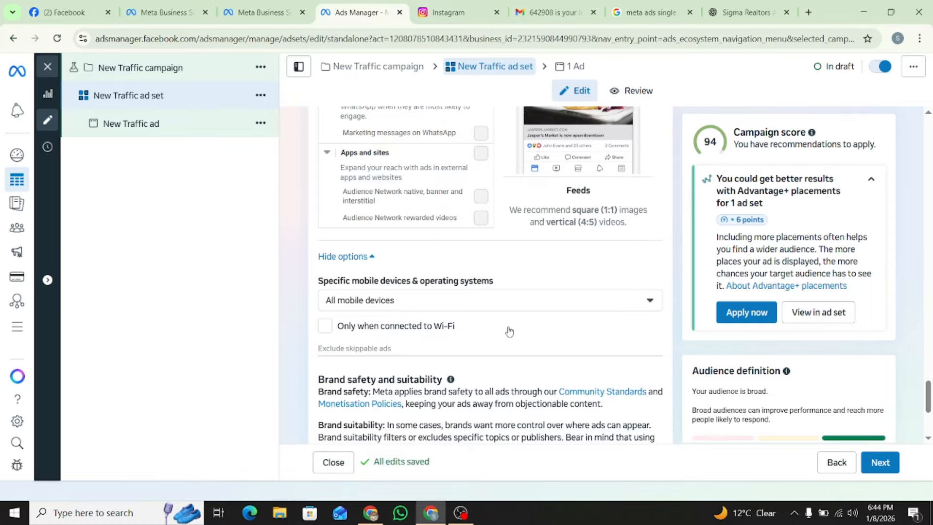
{"action": "left_click", "coordinate": [382, 301]}
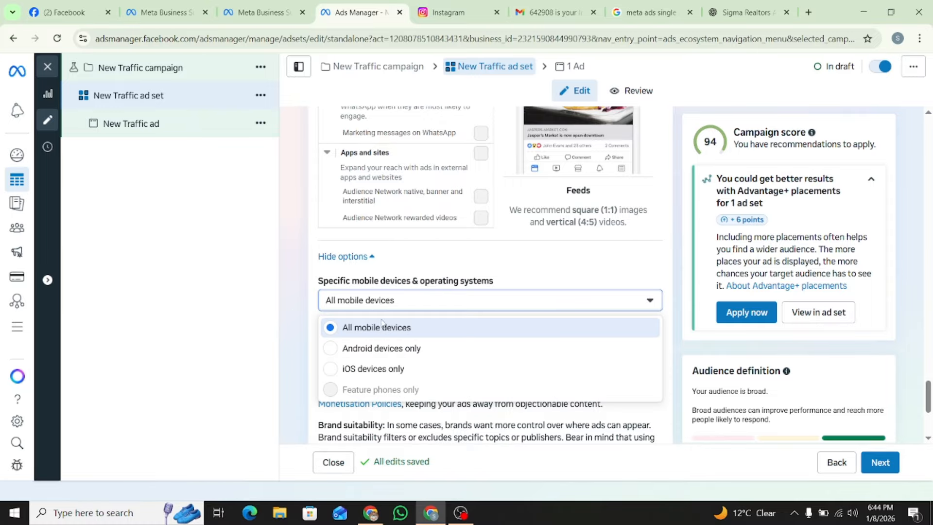
{"action": "left_click", "coordinate": [385, 369]}
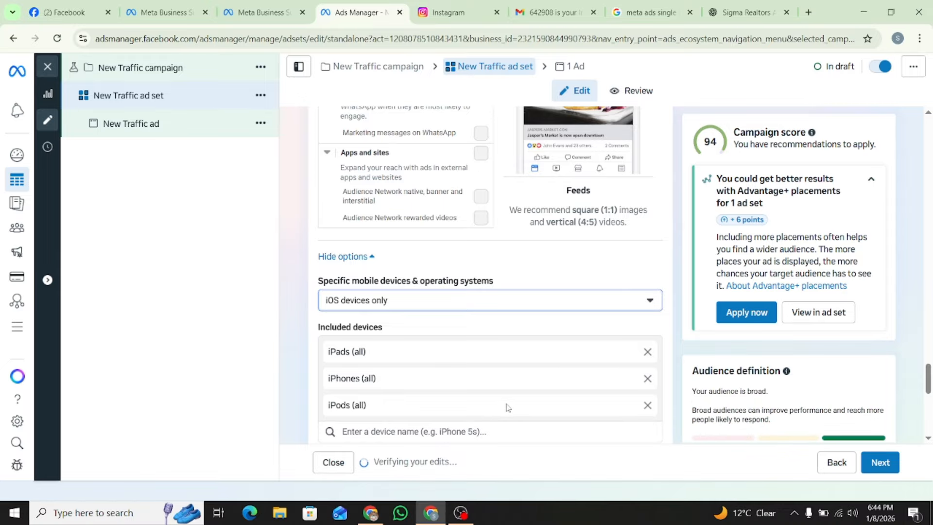
- Search the ad set's included devices for "iphone 15" to look through the available iPhone models
{"action": "left_click_drag", "start_coordinate": [928, 384], "coordinate": [930, 403]}
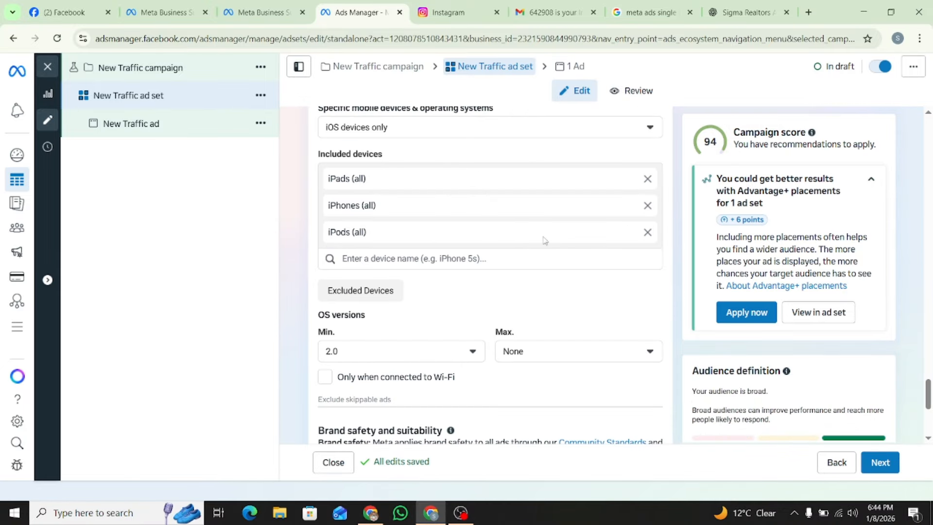
{"action": "left_click", "coordinate": [511, 259]}
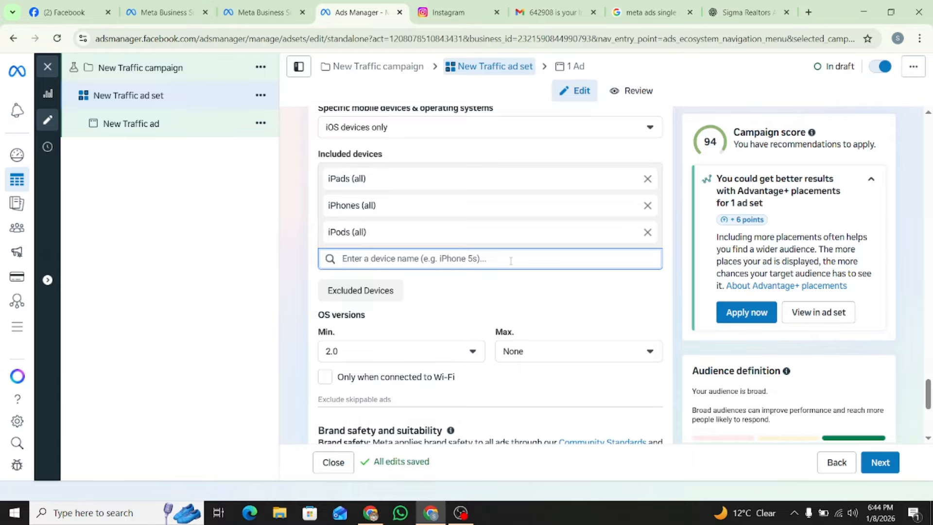
{"action": "type", "text": "ipho"}
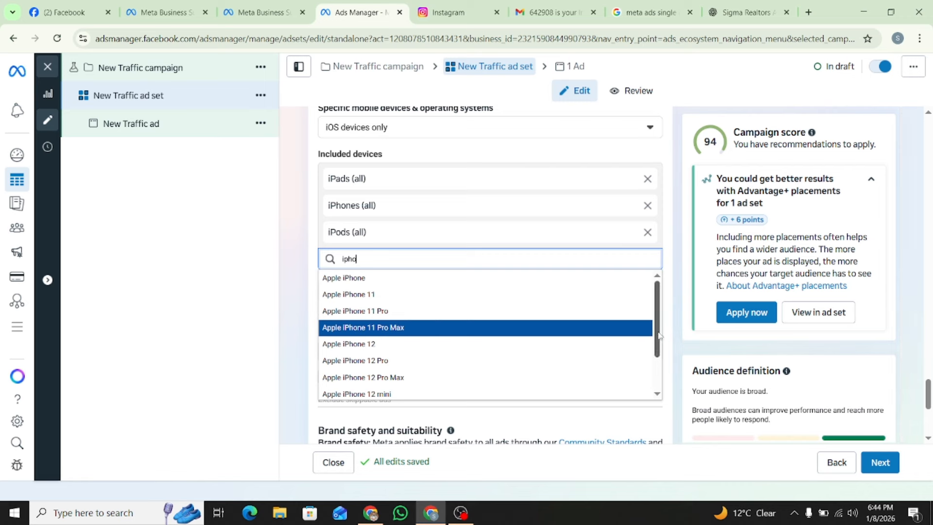
{"action": "left_click_drag", "start_coordinate": [660, 340], "coordinate": [662, 376]}
{"action": "type", "text": "n"}
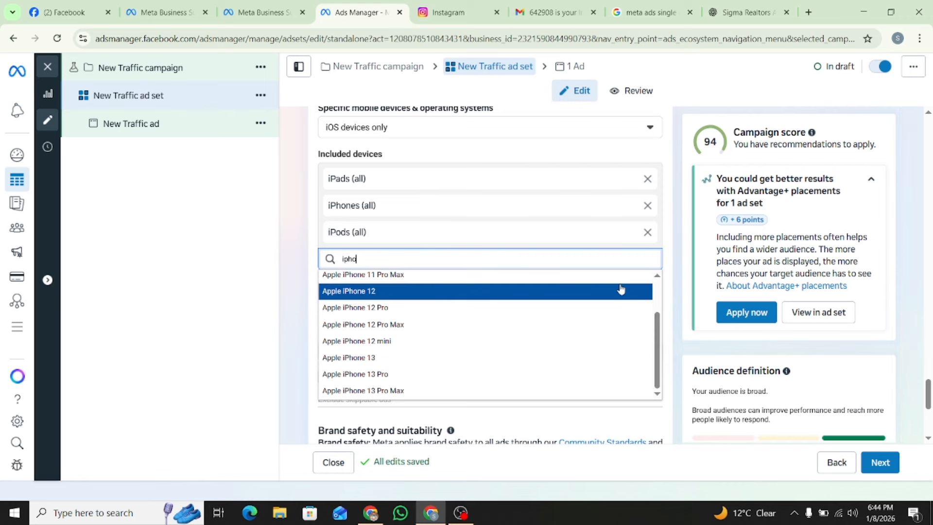
{"action": "type", "text": "e"}
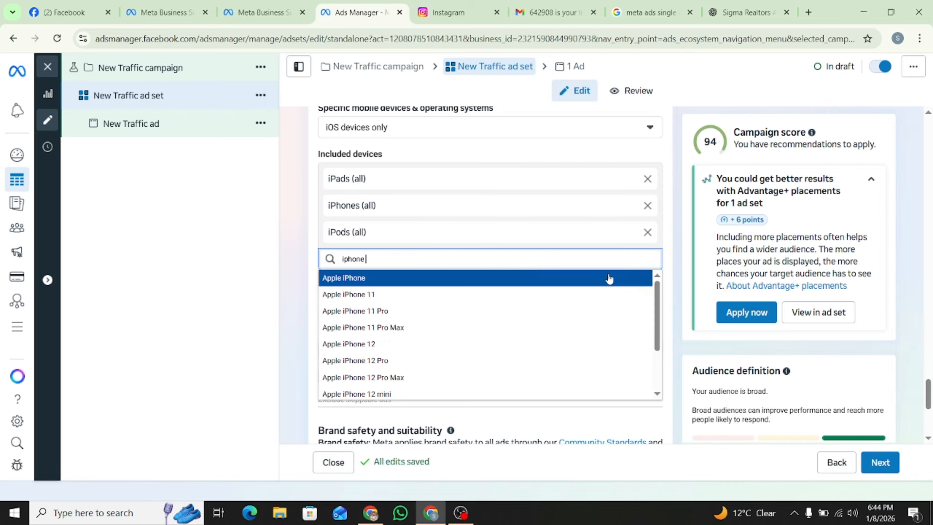
{"action": "type", "text": " 15"}
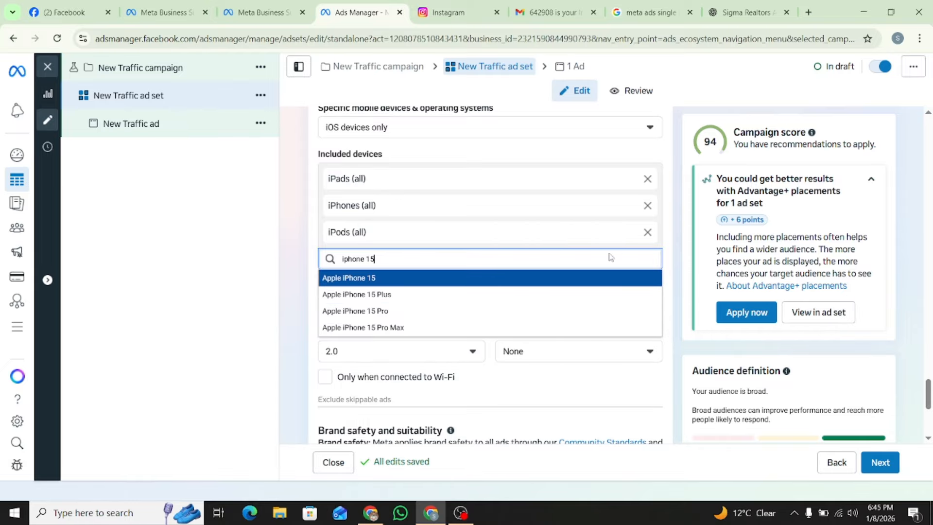
- Remove iPads (all) from the included devices and limit delivery to devices connected to Wi-Fi
{"action": "left_click", "coordinate": [648, 181]}
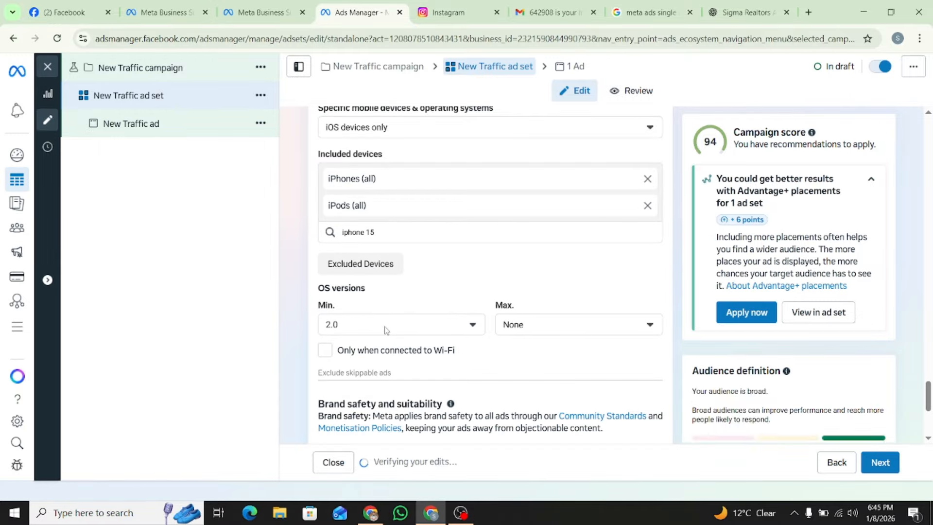
{"action": "left_click", "coordinate": [403, 329]}
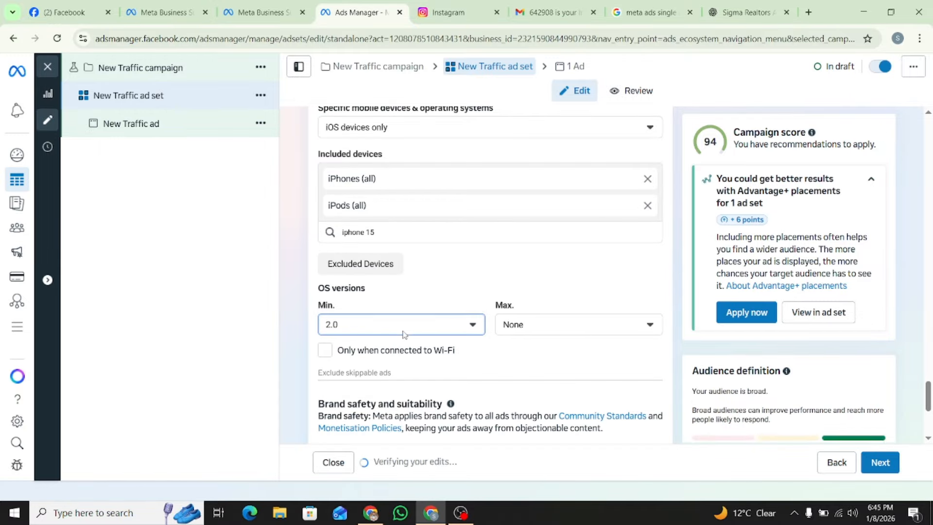
{"action": "left_click", "coordinate": [480, 350]}
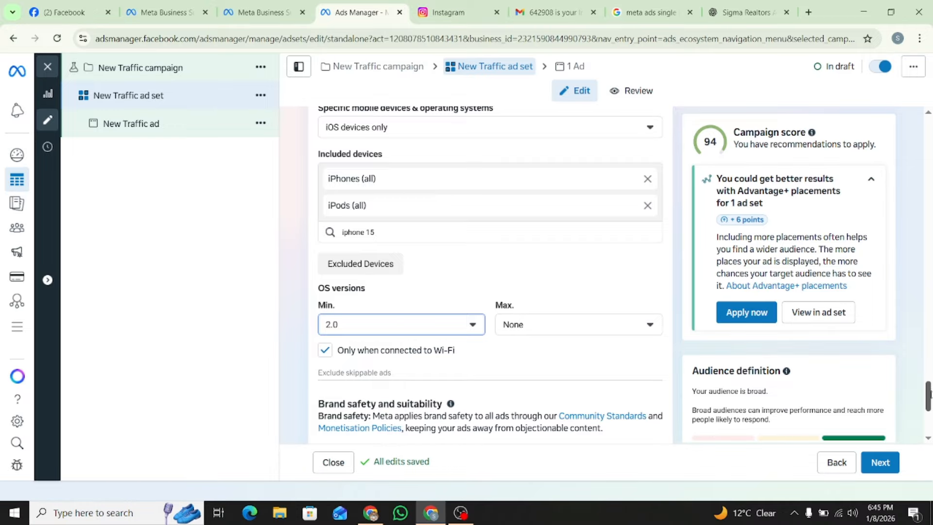
{"action": "scroll", "coordinate": [490, 272], "scroll_direction": "down", "scroll_amount": 4}
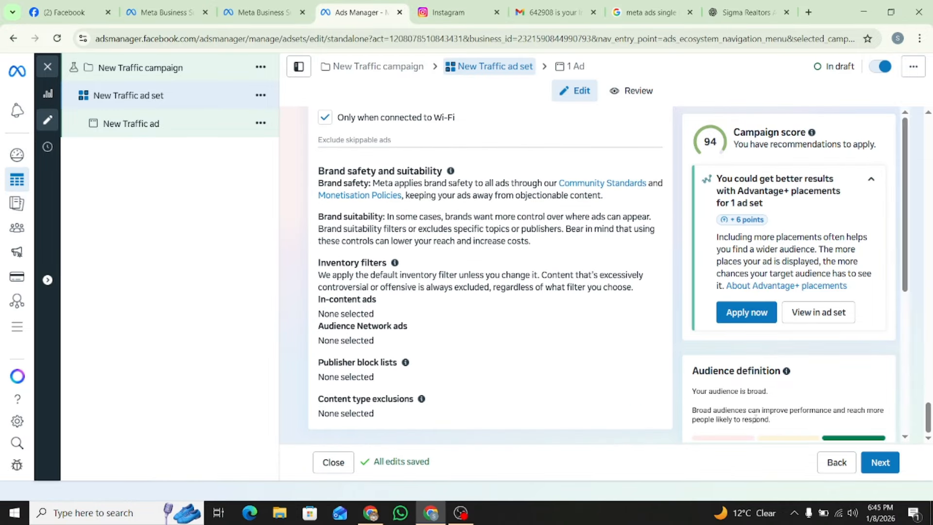
- Continue to the New Traffic ad and review its placement previews, creative type choices and tracking options
{"action": "left_click", "coordinate": [896, 475]}
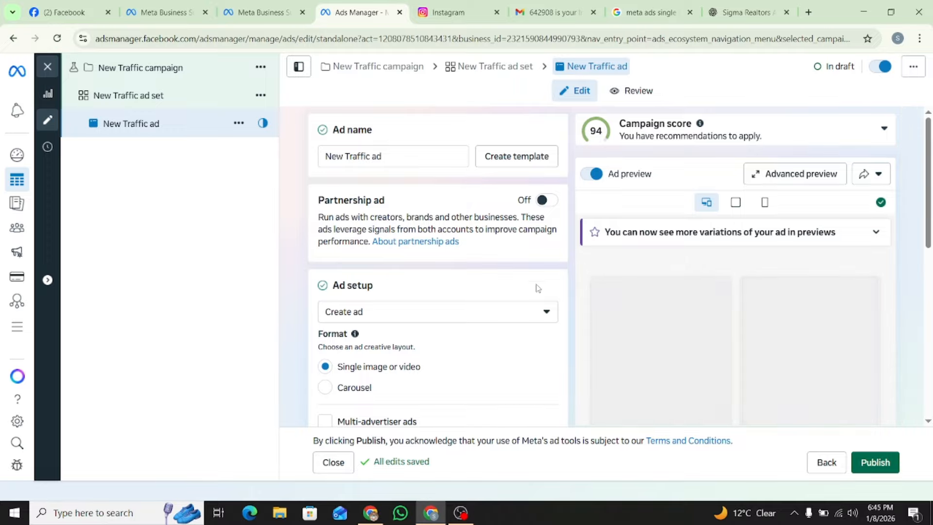
{"action": "scroll", "coordinate": [905, 146], "scroll_direction": "down", "scroll_amount": 5}
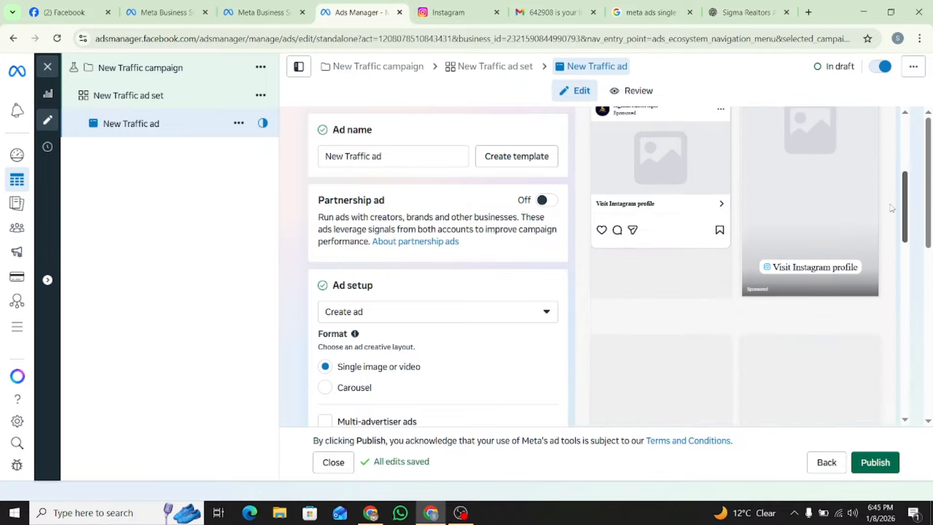
{"action": "left_click_drag", "start_coordinate": [928, 191], "coordinate": [928, 323]}
{"action": "left_click", "coordinate": [371, 250]}
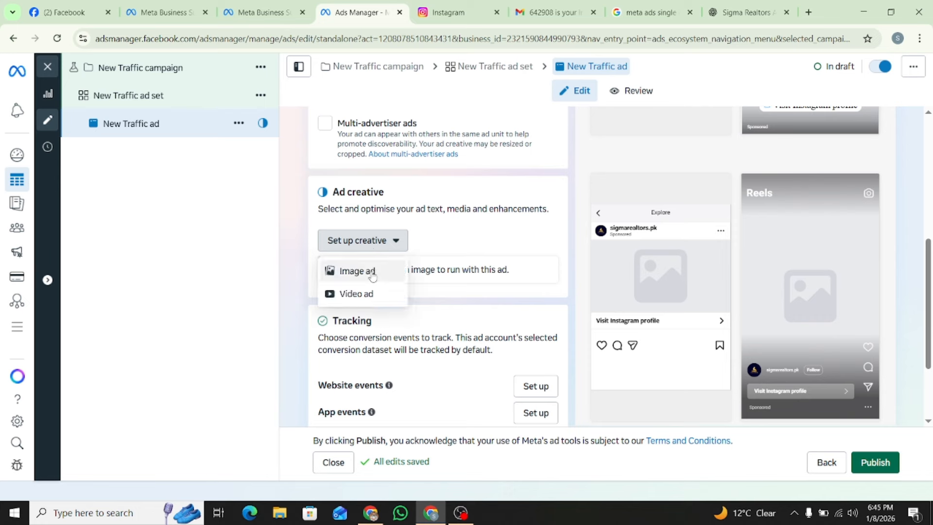
{"action": "left_click", "coordinate": [437, 343]}
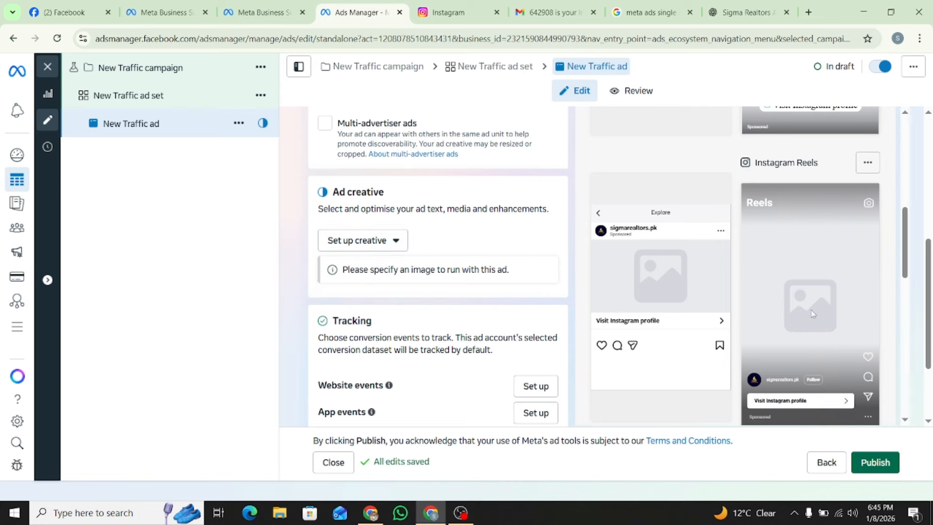
{"action": "left_click", "coordinate": [393, 242]}
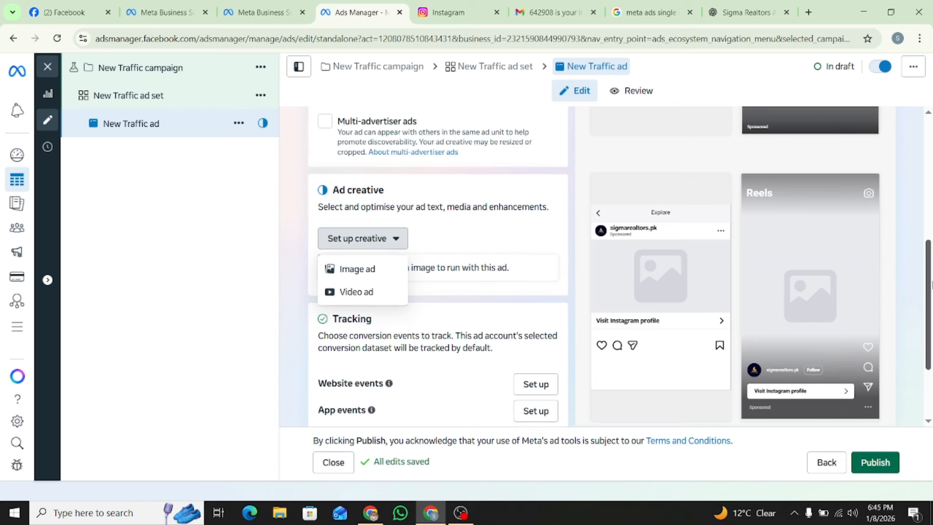
{"action": "scroll", "coordinate": [928, 243], "scroll_direction": "down", "scroll_amount": 3}
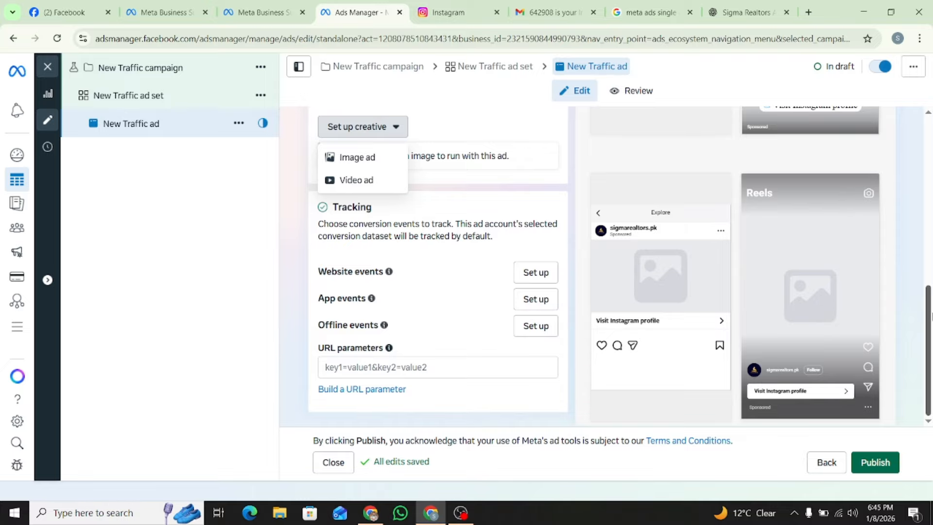
{"action": "scroll", "coordinate": [907, 157], "scroll_direction": "up", "scroll_amount": 8}
{"action": "scroll", "coordinate": [906, 157], "scroll_direction": "up", "scroll_amount": 1}
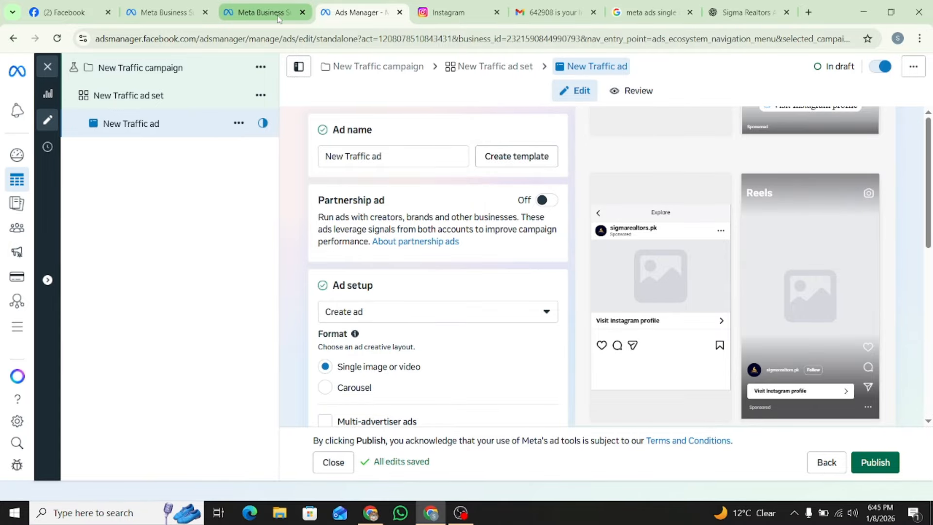
- Close the Traffic ad editor without publishing and clear the campaign, ad set and ad selections in the campaign overview
{"action": "left_click", "coordinate": [53, 66]}
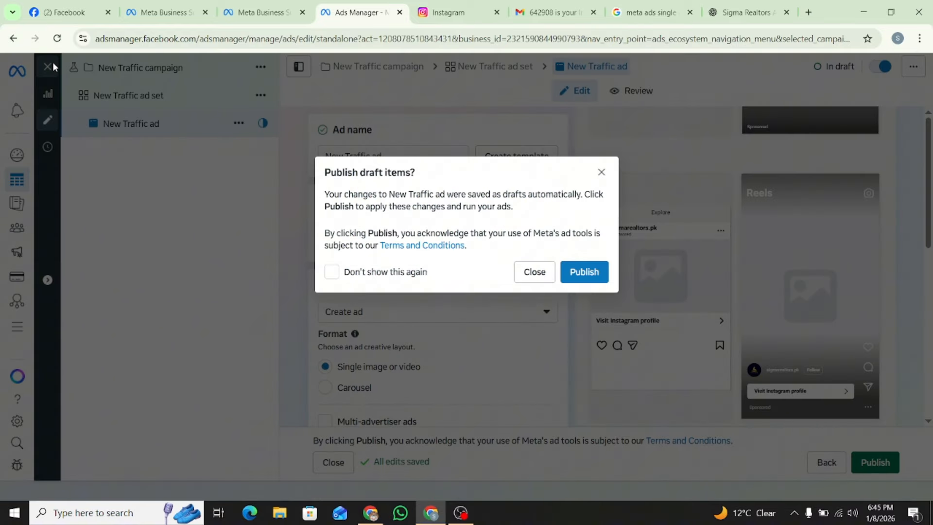
{"action": "left_click", "coordinate": [533, 270]}
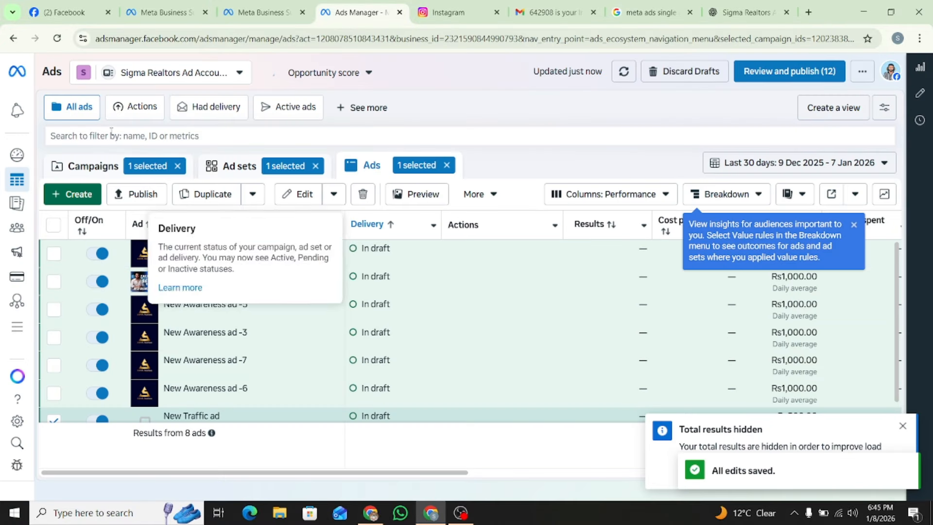
{"action": "left_click", "coordinate": [103, 166]}
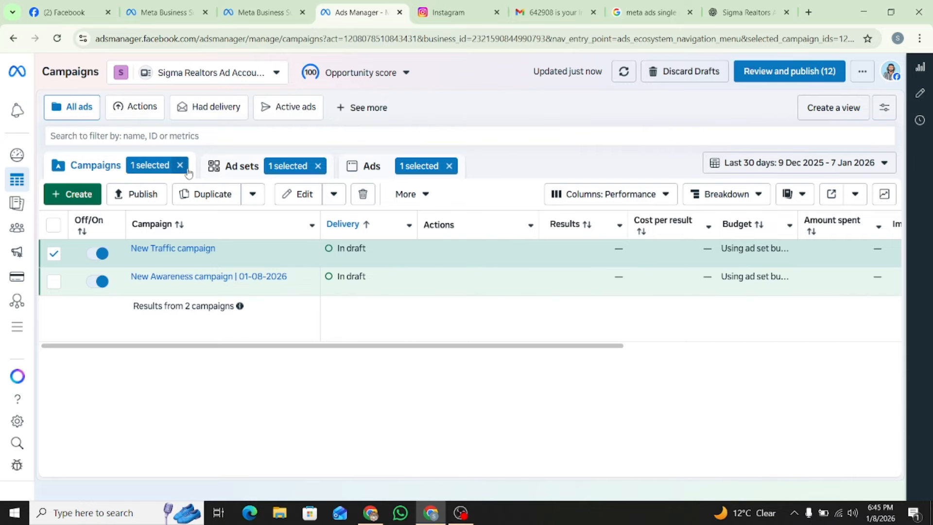
{"action": "left_click", "coordinate": [180, 165]}
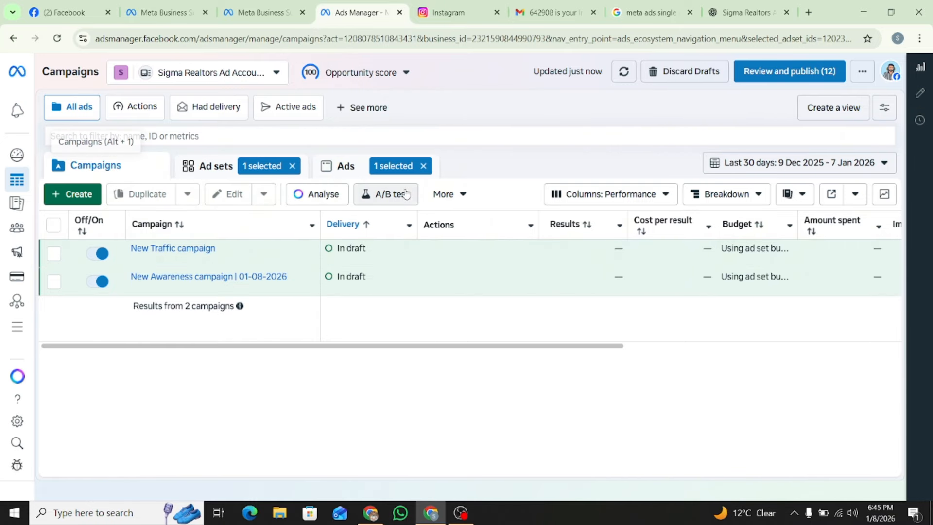
{"action": "left_click", "coordinate": [292, 166]}
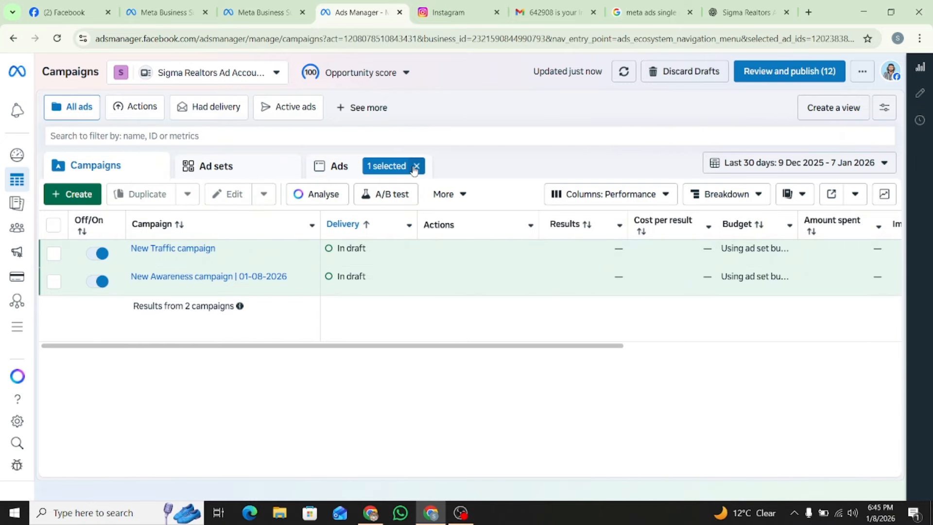
{"action": "left_click", "coordinate": [416, 166]}
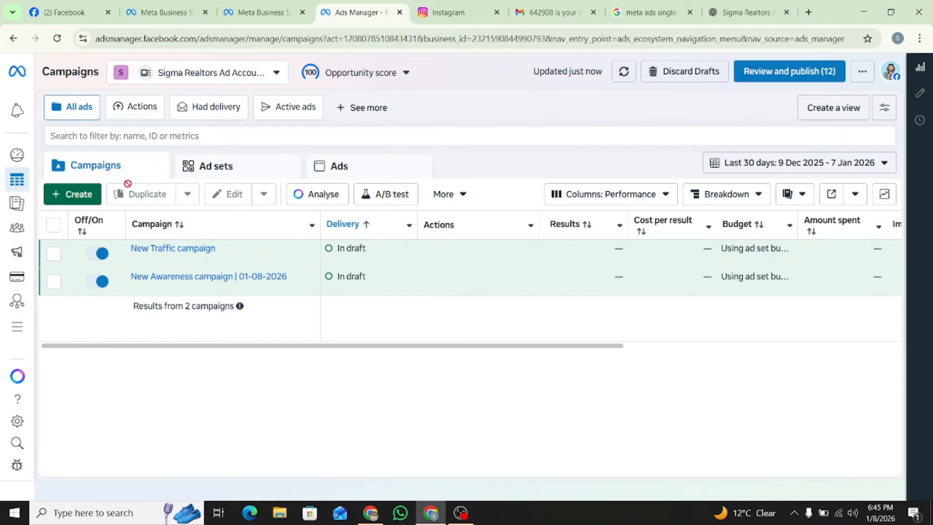
- Create a new Auction campaign with the Engagement objective, using the manual engagement campaign setup
{"action": "left_click", "coordinate": [88, 200]}
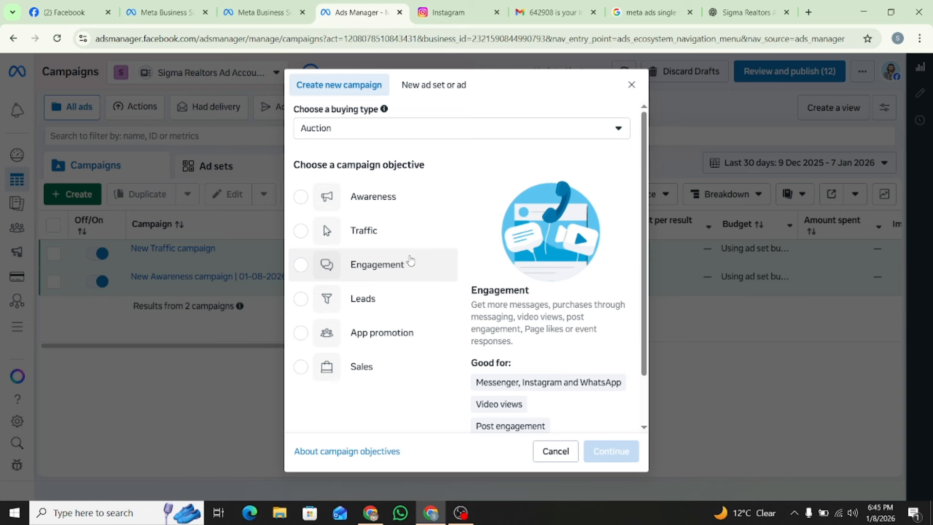
{"action": "left_click", "coordinate": [407, 257]}
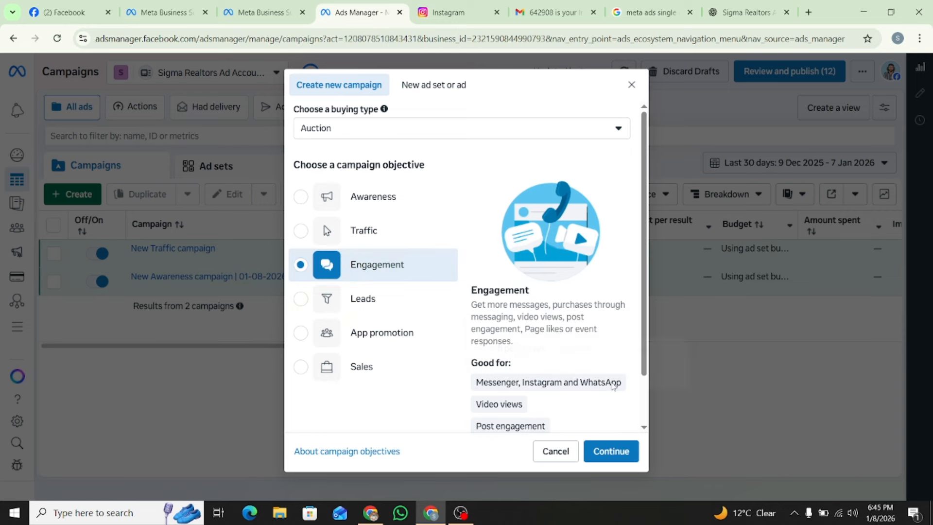
{"action": "scroll", "coordinate": [646, 402], "scroll_direction": "down", "scroll_amount": 2}
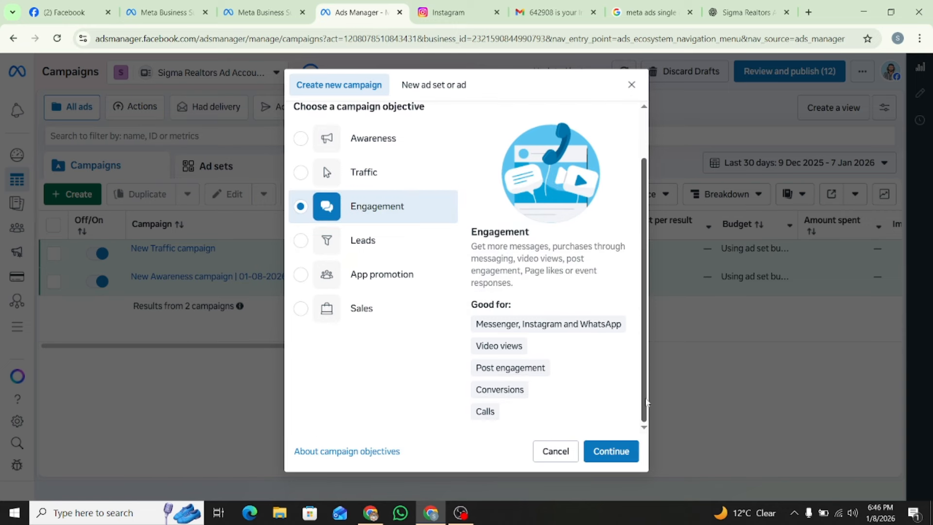
{"action": "left_click", "coordinate": [612, 452]}
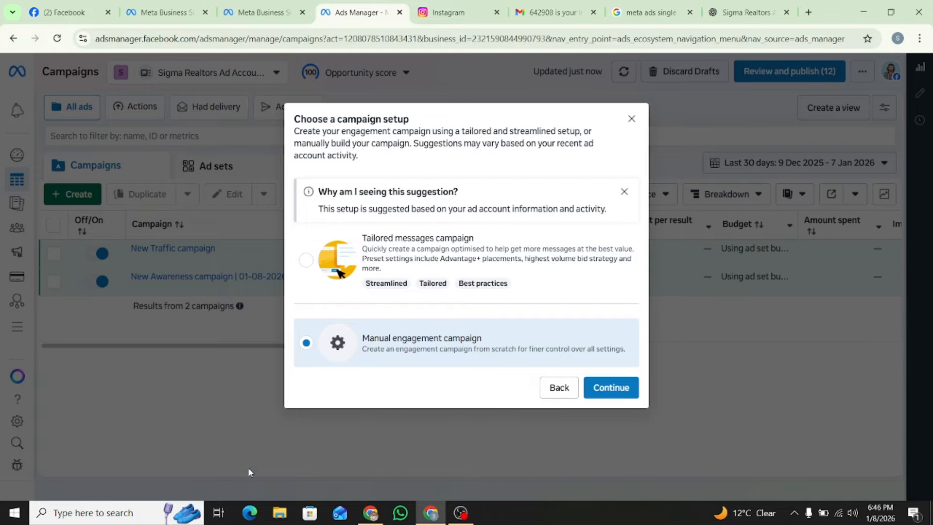
{"action": "left_click", "coordinate": [612, 387]}
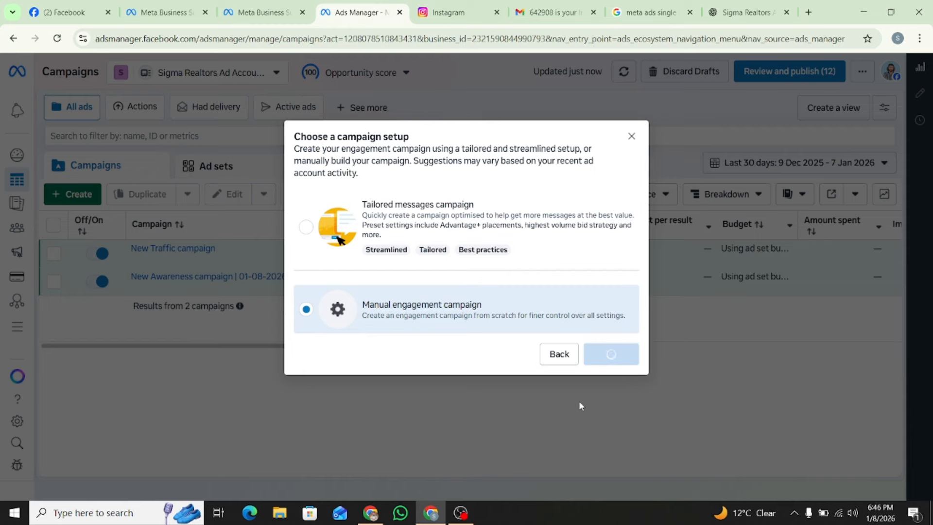
{"action": "left_click", "coordinate": [461, 513]}
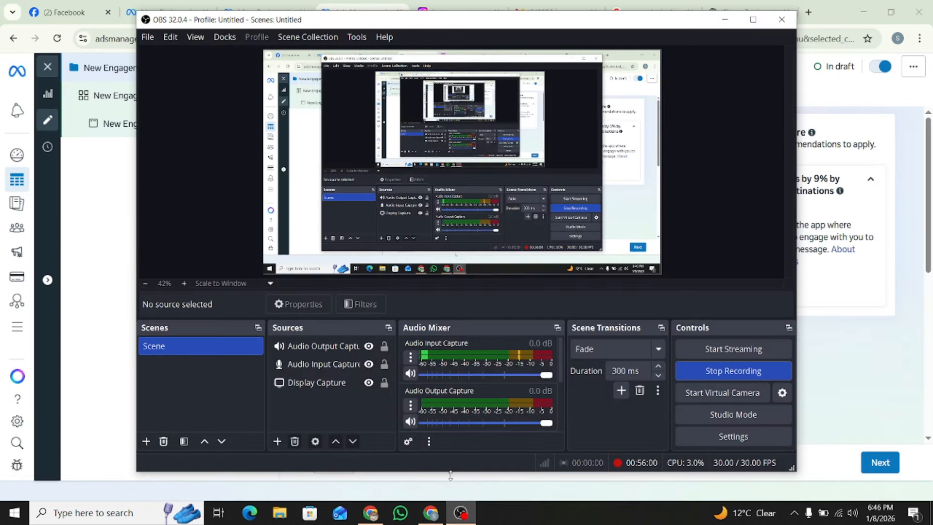
{"action": "left_click", "coordinate": [725, 19]}
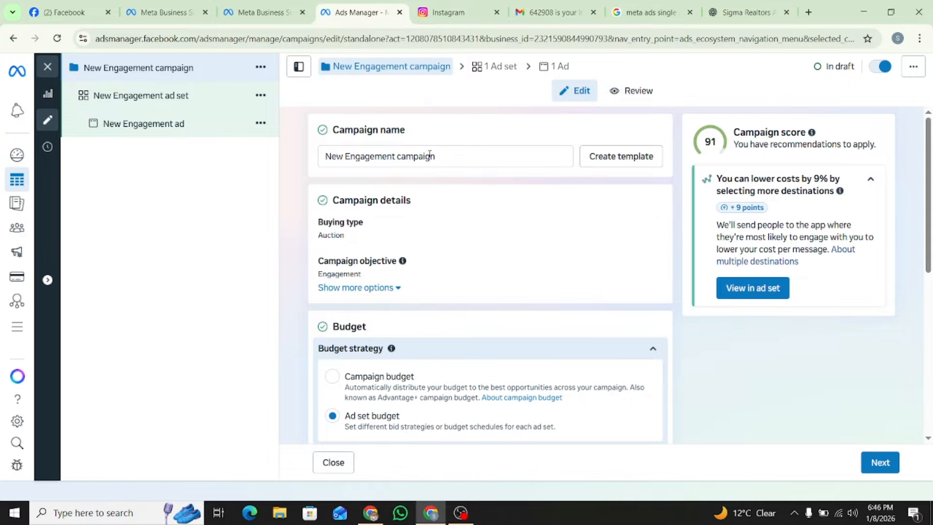
- Look through the New Engagement campaign's details and budget strategy, and continue to its ad set
{"action": "scroll", "coordinate": [925, 227], "scroll_direction": "down", "scroll_amount": 1}
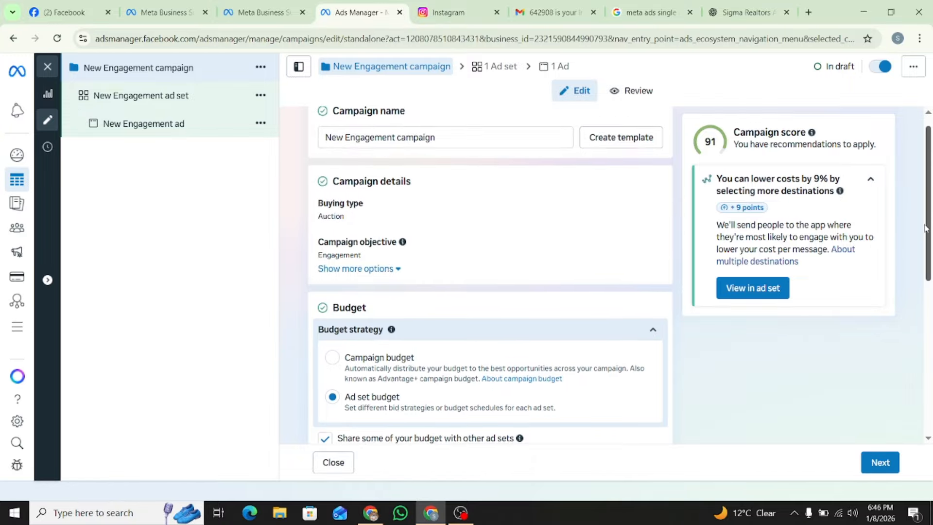
{"action": "left_click_drag", "start_coordinate": [926, 228], "coordinate": [892, 271]}
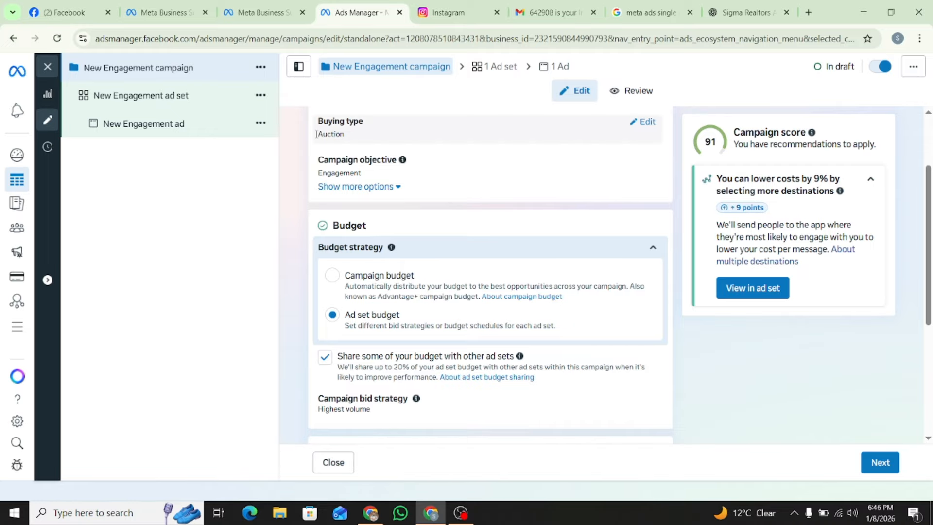
{"action": "left_click", "coordinate": [880, 462]}
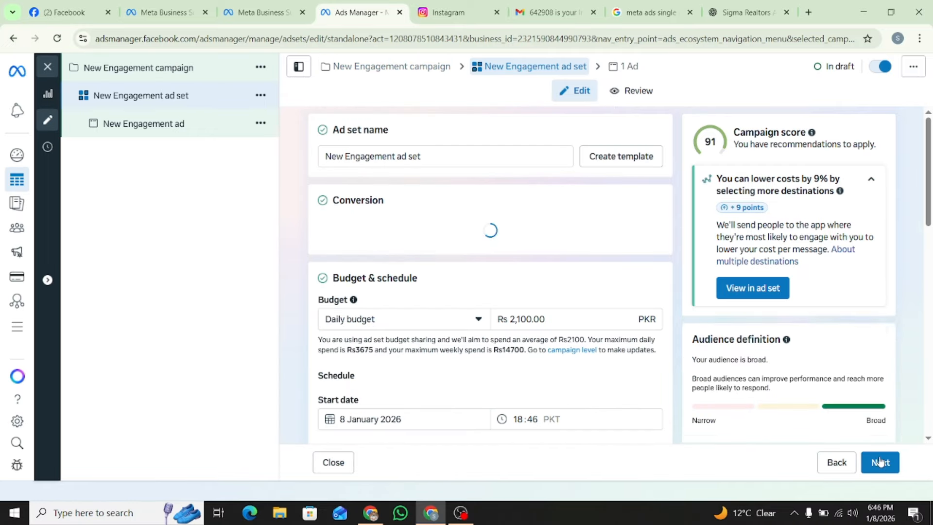
- Duplicate the New Engagement ad set once within the original campaign and delete the copy
{"action": "left_click", "coordinate": [260, 95]}
{"action": "left_click", "coordinate": [296, 142]}
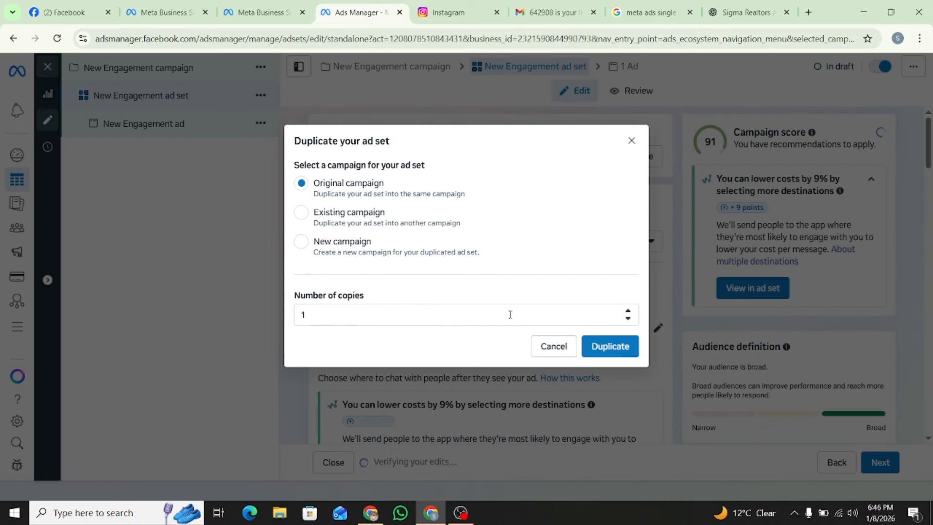
{"action": "left_click", "coordinate": [610, 346]}
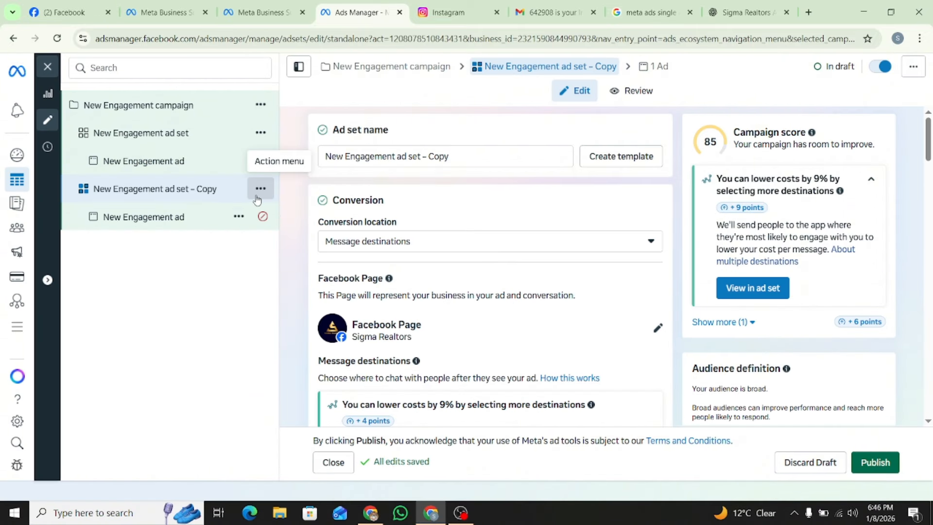
{"action": "left_click", "coordinate": [257, 197]}
{"action": "left_click", "coordinate": [271, 323]}
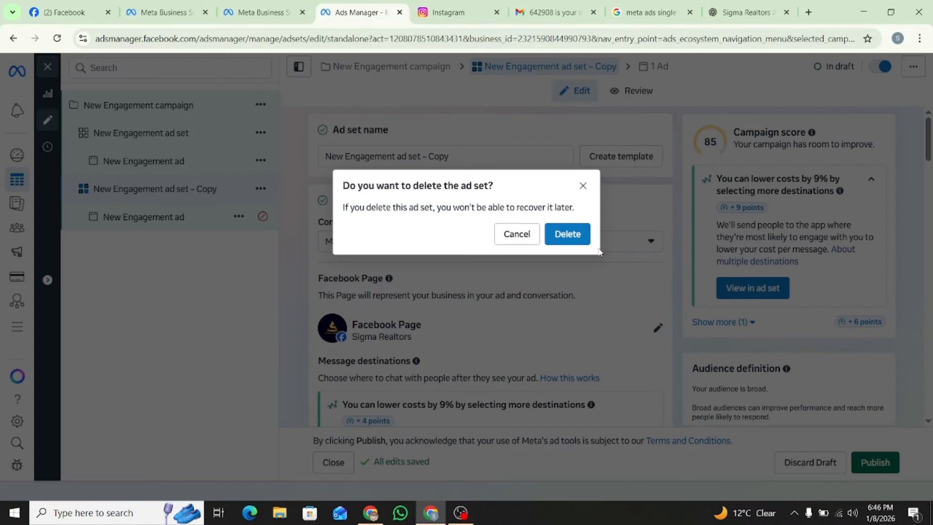
{"action": "left_click", "coordinate": [585, 238]}
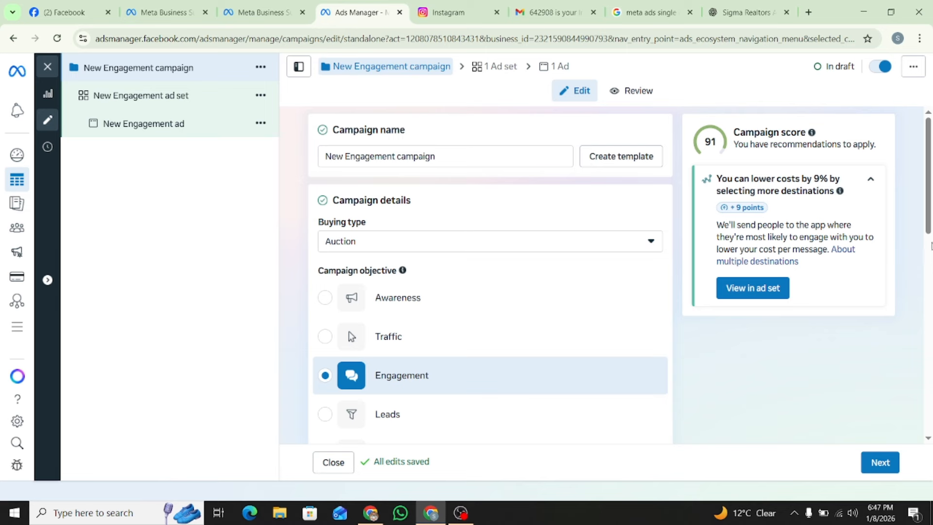
- Continue from the campaign settings to the New Engagement ad set and keep Message destinations as its conversion location
{"action": "scroll", "coordinate": [931, 246], "scroll_direction": "down", "scroll_amount": 10}
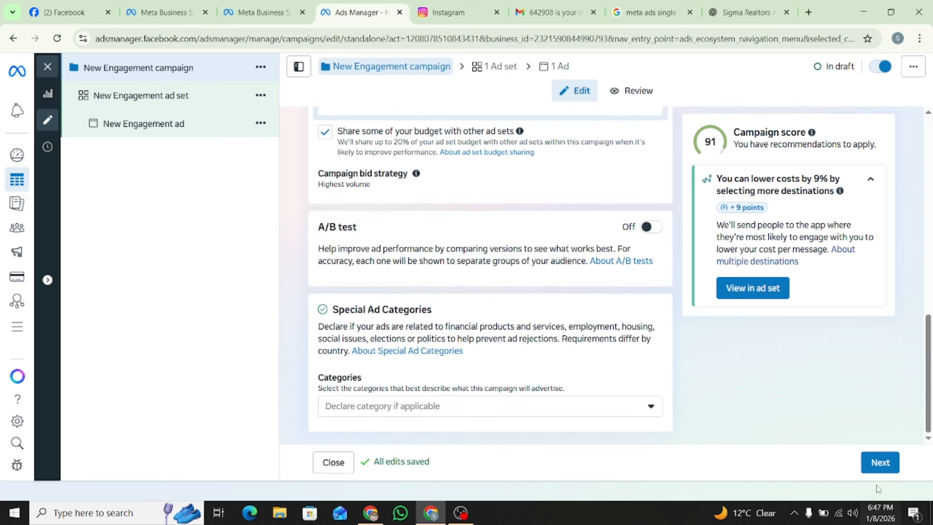
{"action": "left_click", "coordinate": [880, 463]}
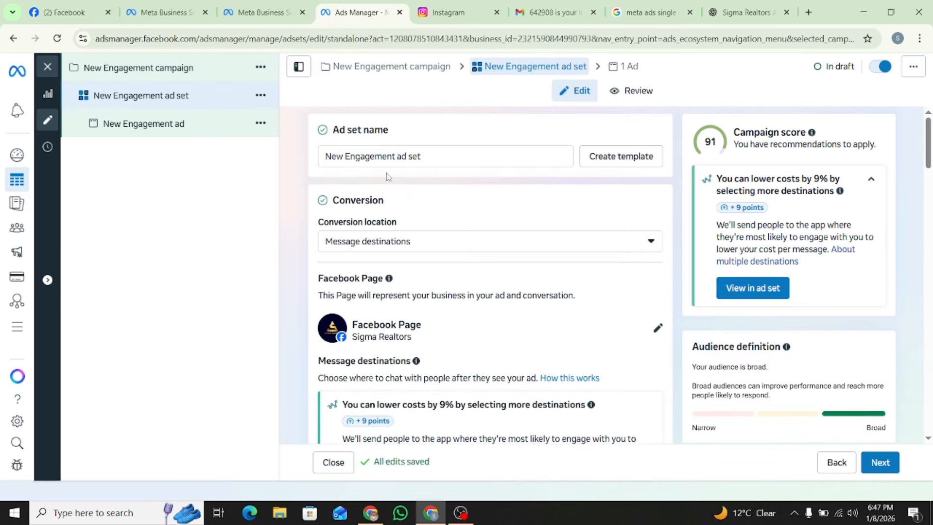
{"action": "left_click", "coordinate": [436, 248]}
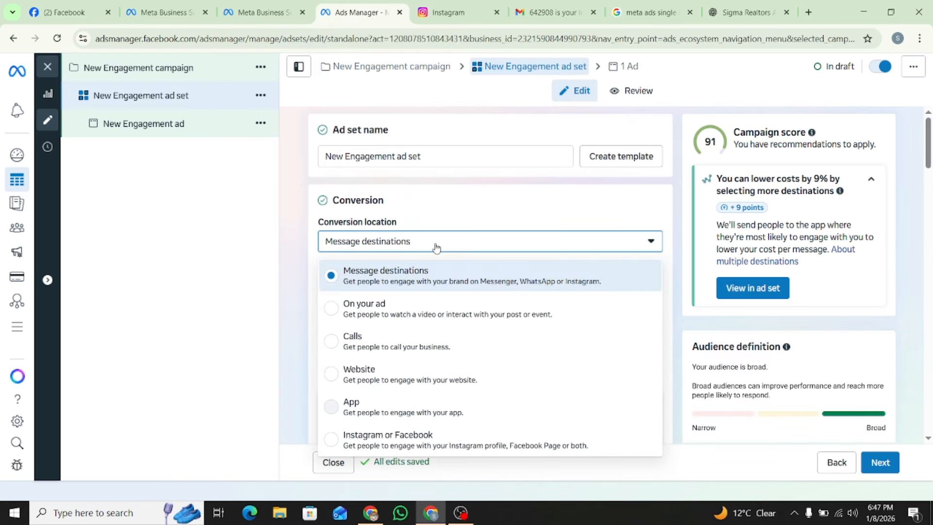
{"action": "left_click", "coordinate": [420, 285]}
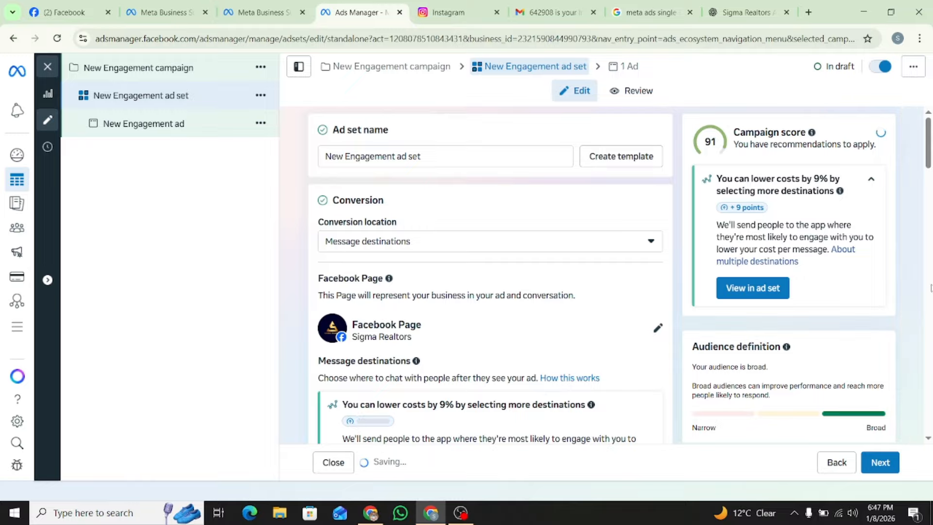
- Try adding Messenger alongside WhatsApp as a manual message destination, and remove it again
{"action": "left_click_drag", "start_coordinate": [927, 158], "coordinate": [927, 206]}
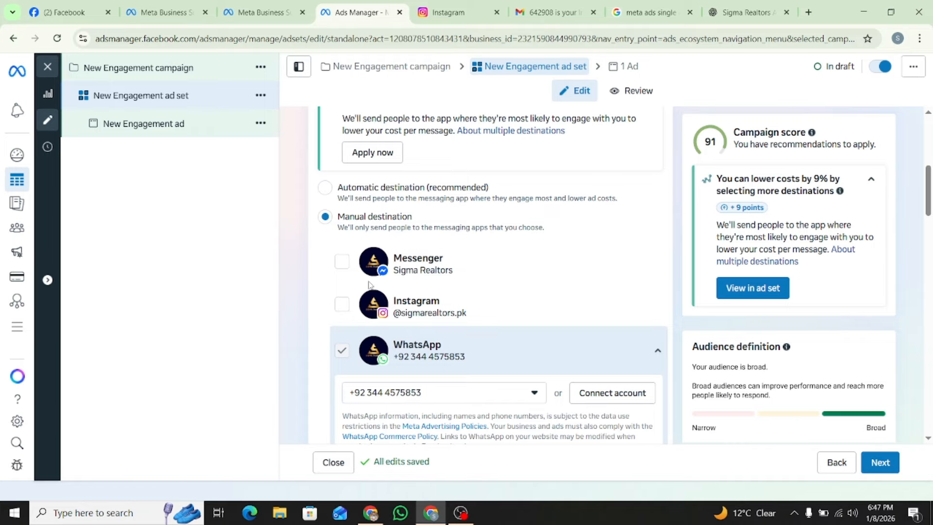
{"action": "left_click", "coordinate": [342, 262]}
{"action": "scroll", "coordinate": [354, 188], "scroll_direction": "down", "scroll_amount": 2}
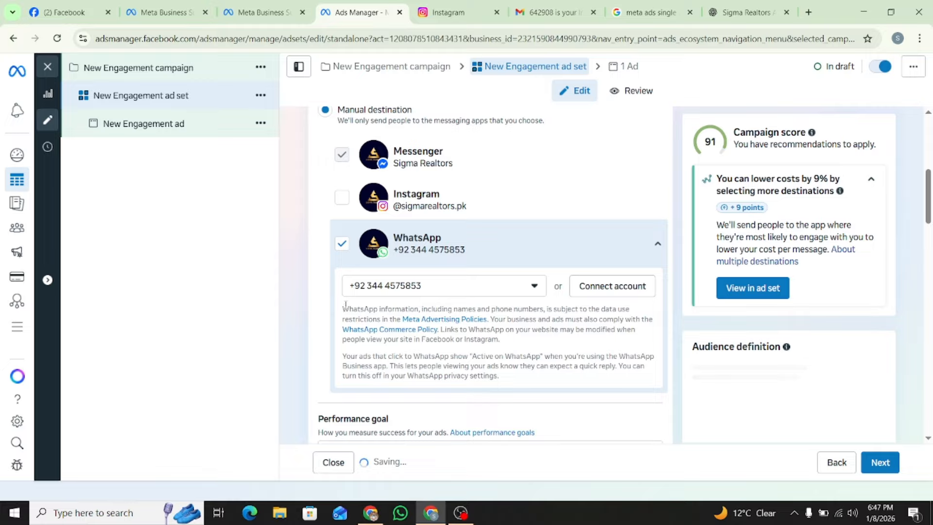
{"action": "left_click", "coordinate": [341, 155]}
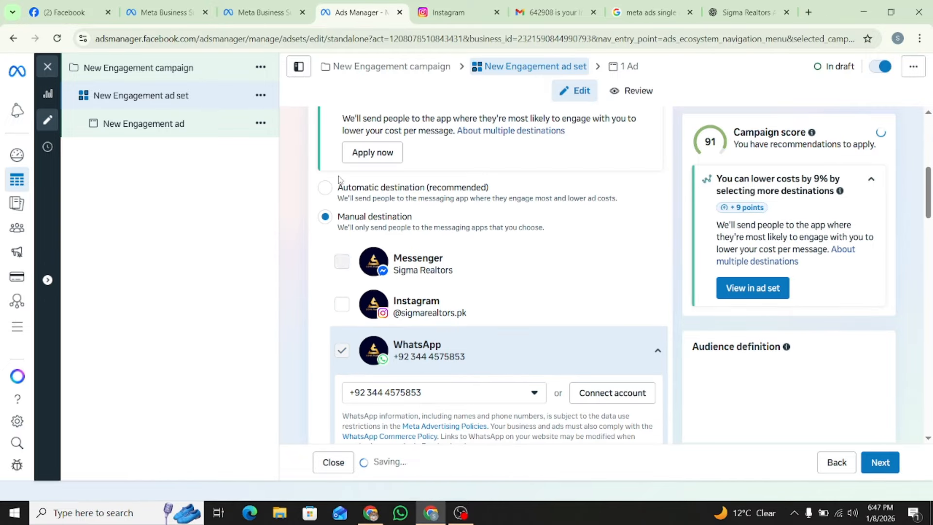
{"action": "scroll", "coordinate": [348, 180], "scroll_direction": "up", "scroll_amount": 2}
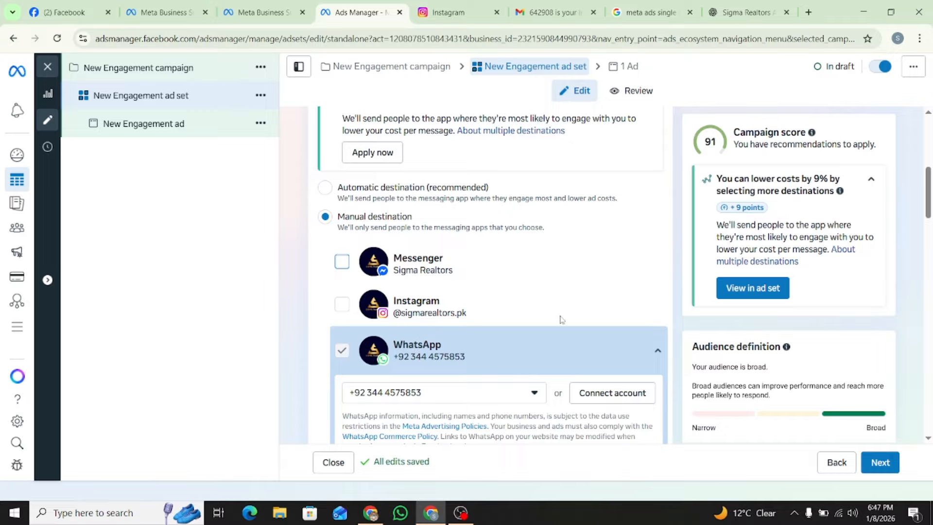
- Review the performance goal choices for message destinations and keep Maximise number of conversations
{"action": "scroll", "coordinate": [928, 221], "scroll_direction": "down", "scroll_amount": 6}
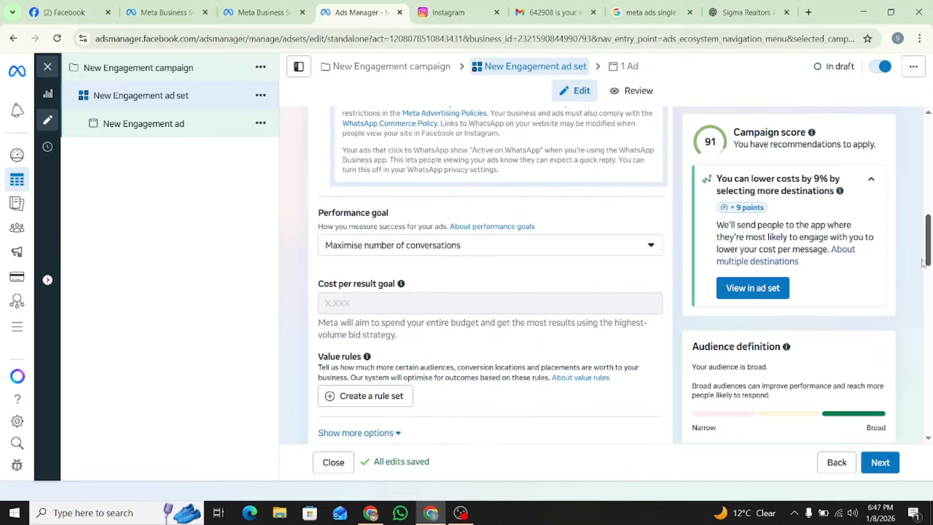
{"action": "left_click", "coordinate": [485, 232]}
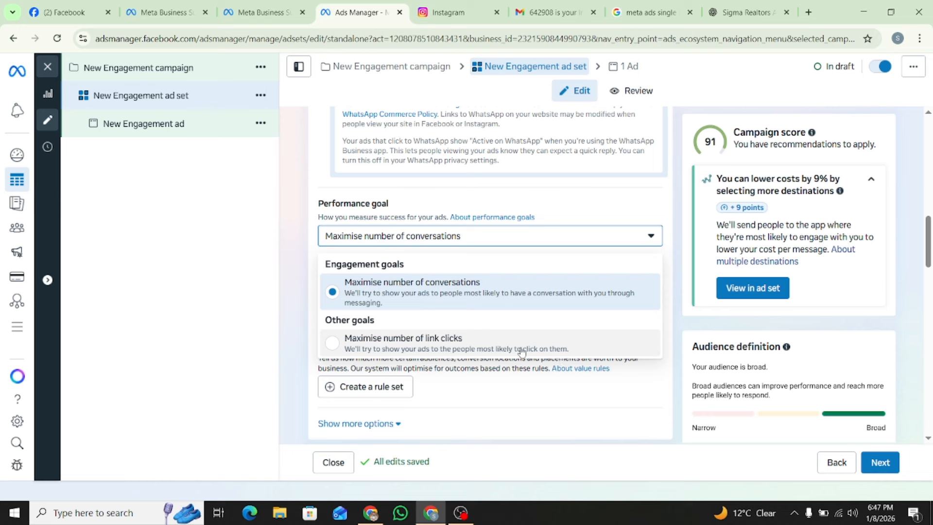
{"action": "left_click", "coordinate": [485, 290]}
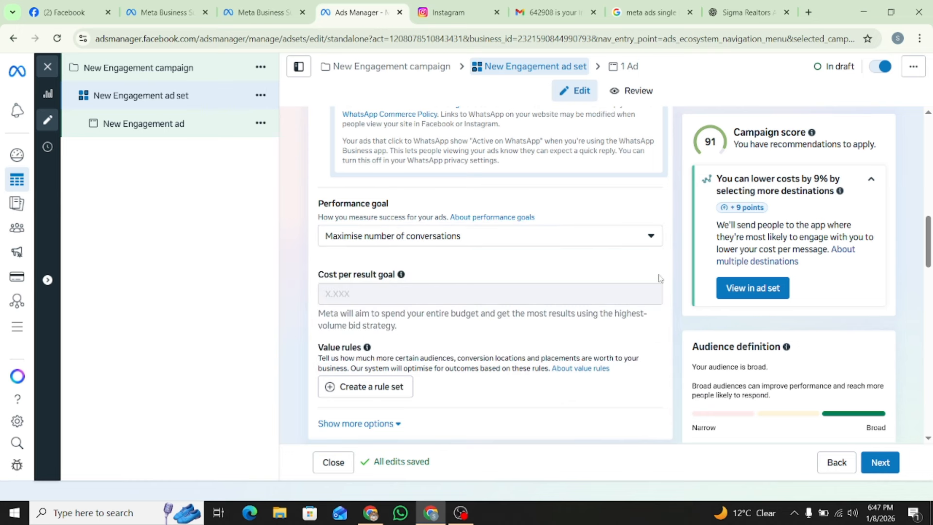
- Try On your ad as the conversion location and review its engagement types and performance goals
{"action": "left_click_drag", "start_coordinate": [928, 258], "coordinate": [922, 169]}
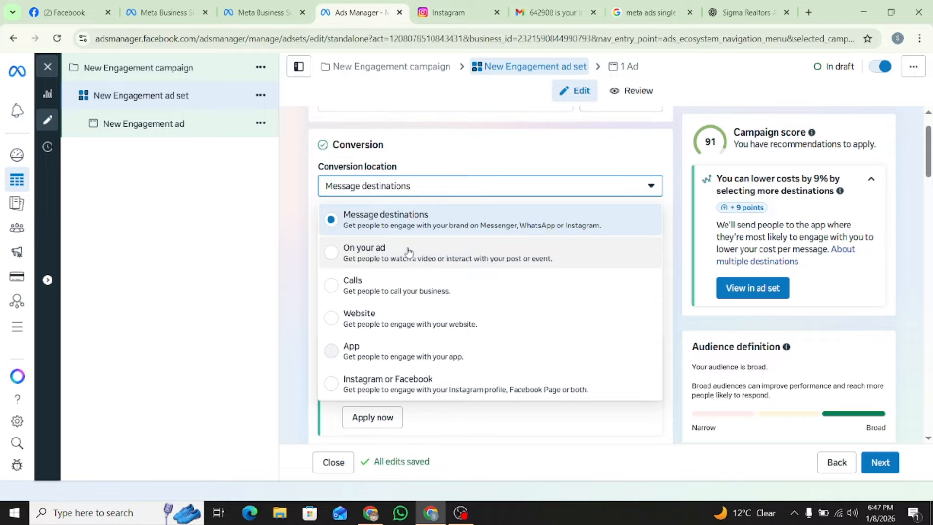
{"action": "left_click", "coordinate": [418, 260]}
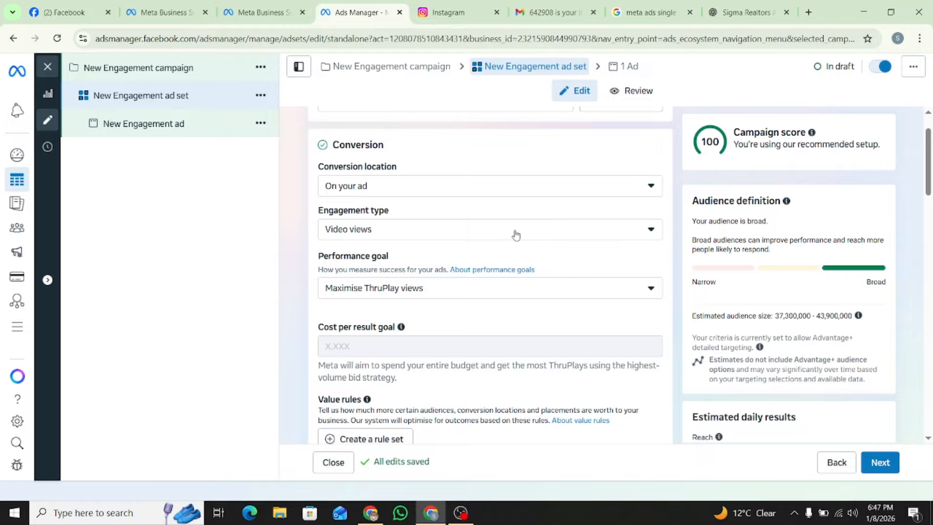
{"action": "left_click", "coordinate": [505, 229]}
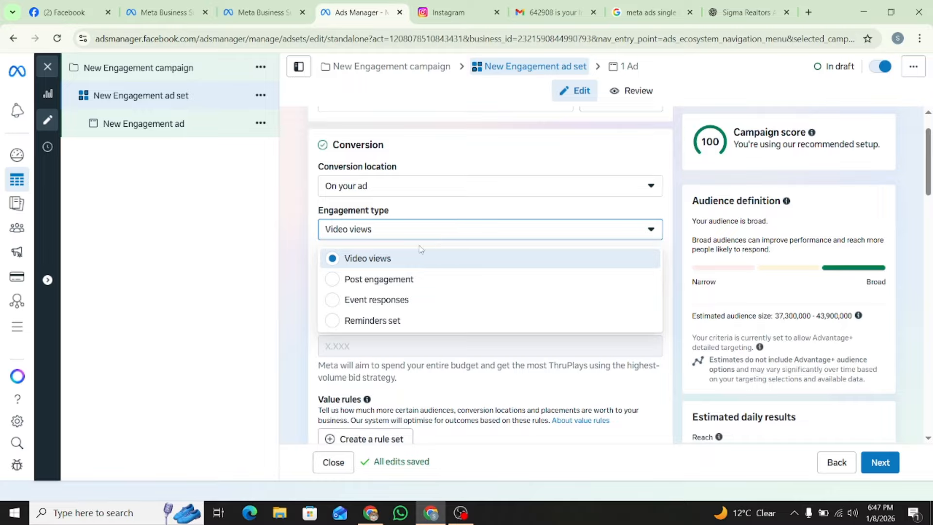
{"action": "left_click", "coordinate": [397, 235]}
{"action": "left_click", "coordinate": [412, 291]}
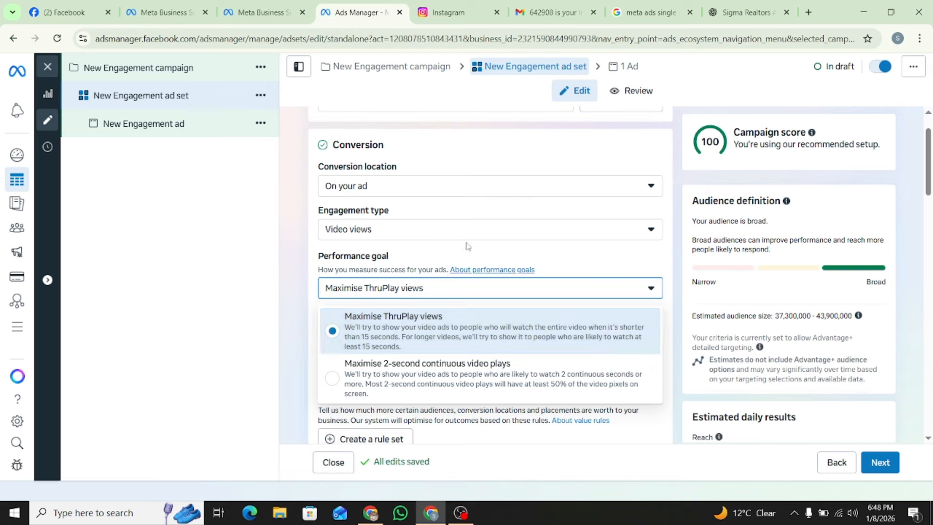
- Set the conversion location to Instagram or Facebook and the performance goal to Maximise number of Page likes
{"action": "left_click", "coordinate": [480, 191]}
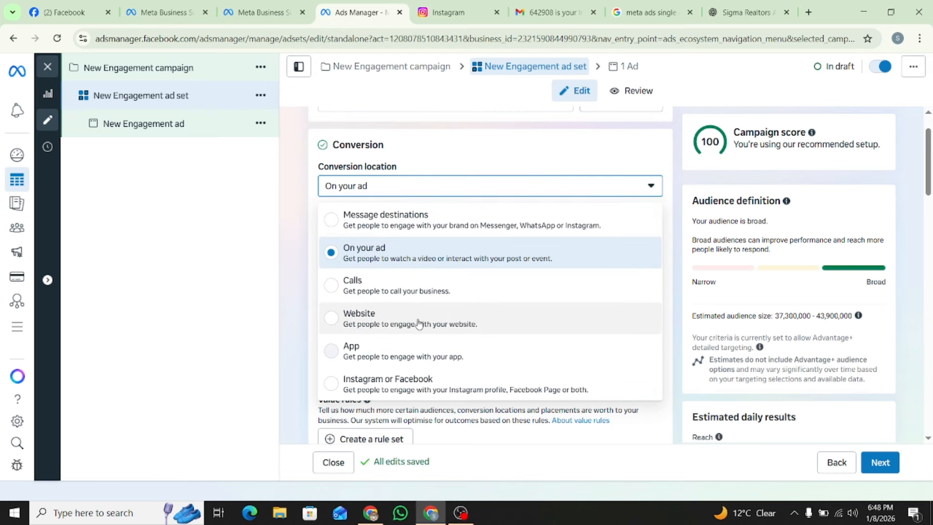
{"action": "left_click", "coordinate": [437, 388]}
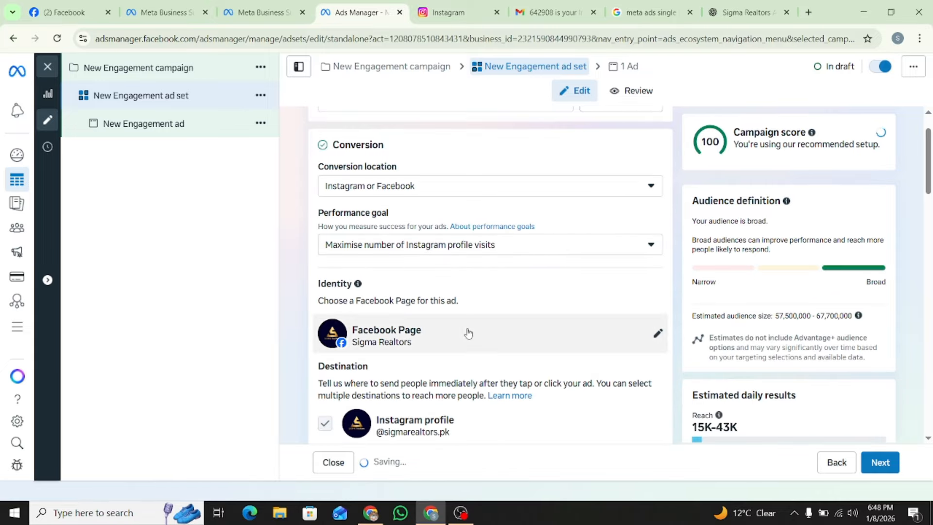
{"action": "left_click", "coordinate": [475, 246]}
{"action": "left_click", "coordinate": [459, 311]}
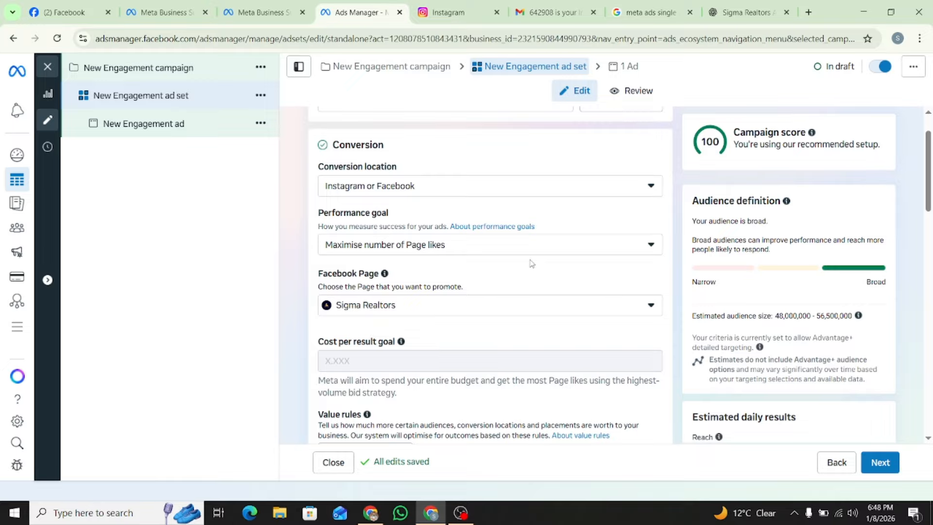
- Look through the ad set's budget, schedule, audience and placements, and continue to the New Engagement ad
{"action": "scroll", "coordinate": [911, 284], "scroll_direction": "down", "scroll_amount": 9}
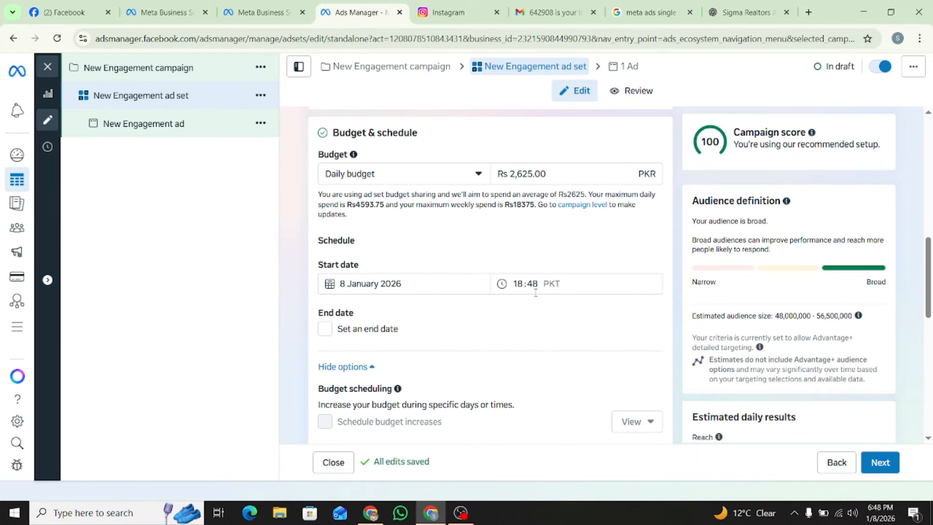
{"action": "scroll", "coordinate": [919, 364], "scroll_direction": "down", "scroll_amount": 5}
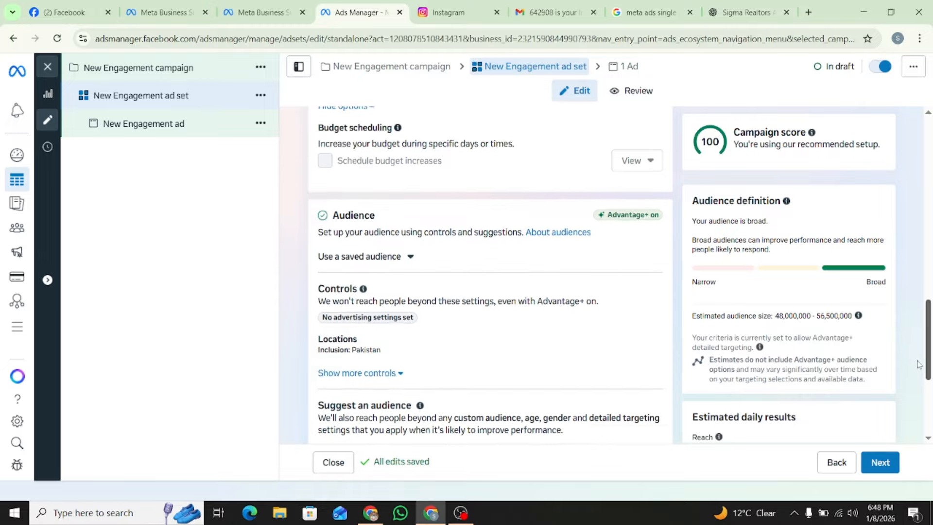
{"action": "scroll", "coordinate": [919, 364], "scroll_direction": "down", "scroll_amount": 4}
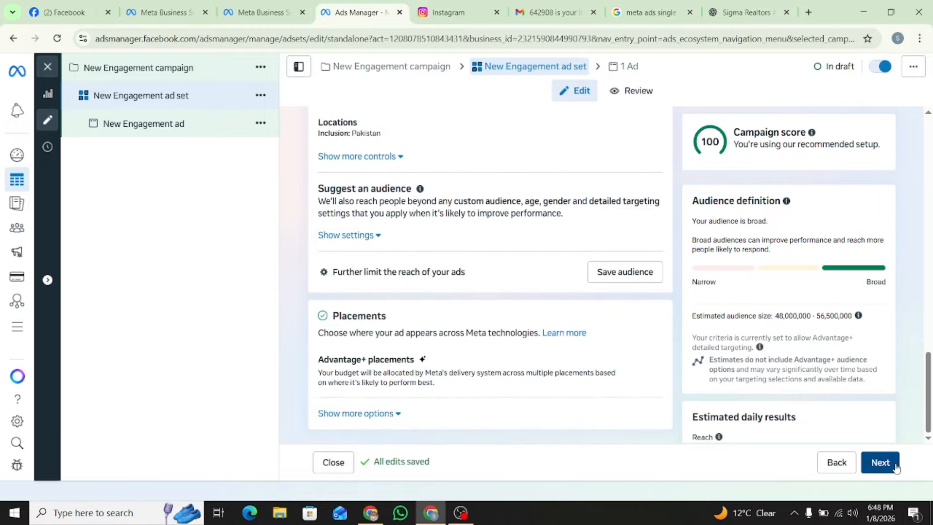
{"action": "left_click", "coordinate": [896, 467]}
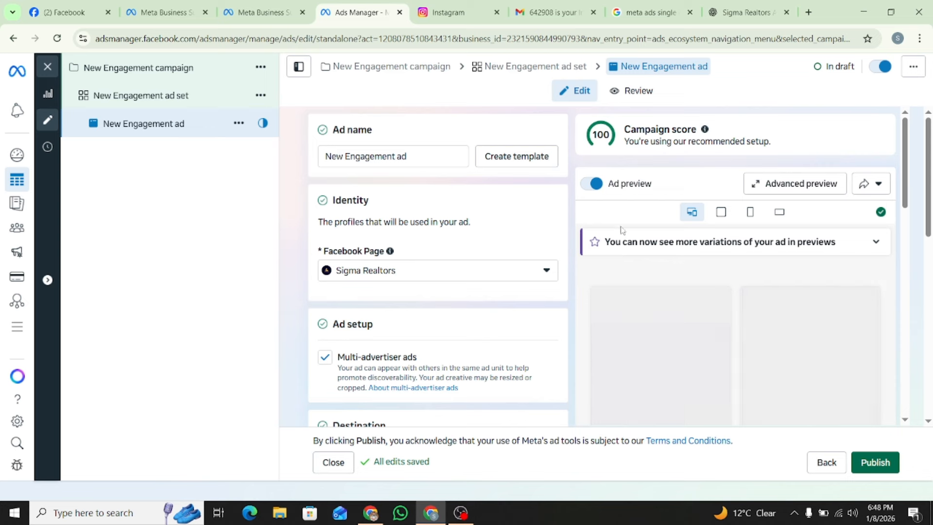
- Set up the New Engagement ad's creative as an image ad using the Sigma Realtors Page's 813 × 813 logo
{"action": "left_click_drag", "start_coordinate": [904, 192], "coordinate": [904, 241]}
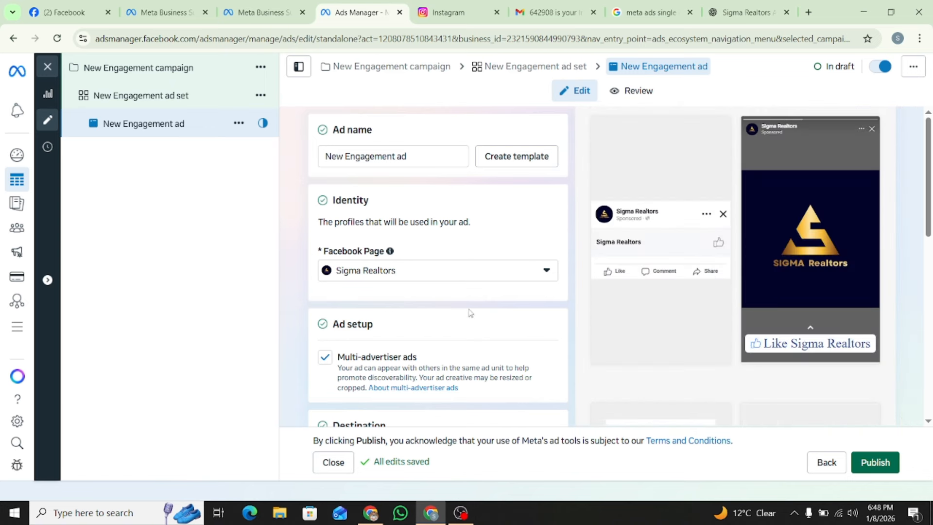
{"action": "left_click_drag", "start_coordinate": [922, 219], "coordinate": [923, 334]}
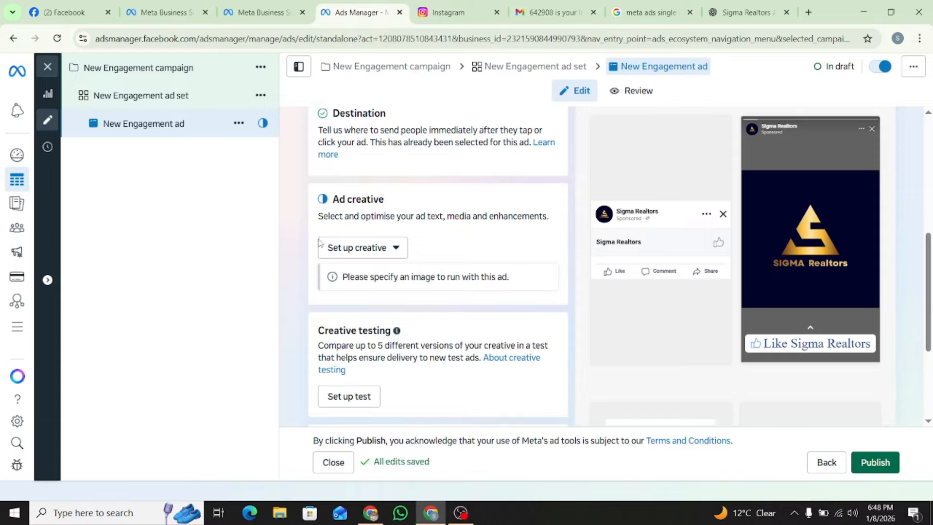
{"action": "left_click", "coordinate": [347, 247]}
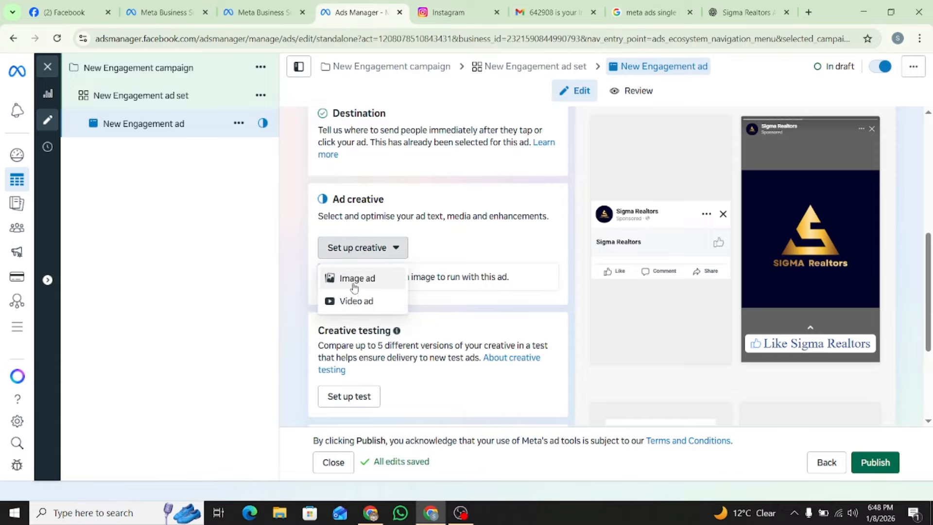
{"action": "left_click_drag", "start_coordinate": [929, 283], "coordinate": [920, 301]}
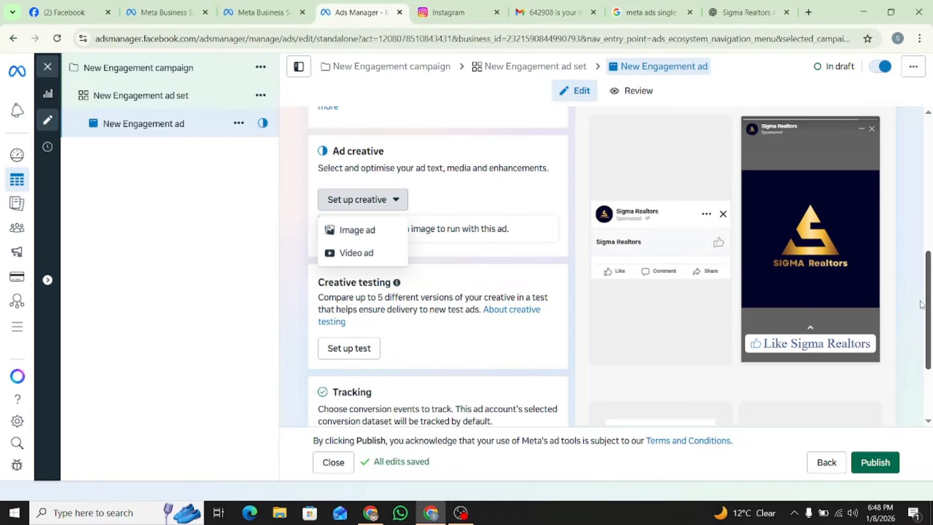
{"action": "left_click", "coordinate": [455, 212]}
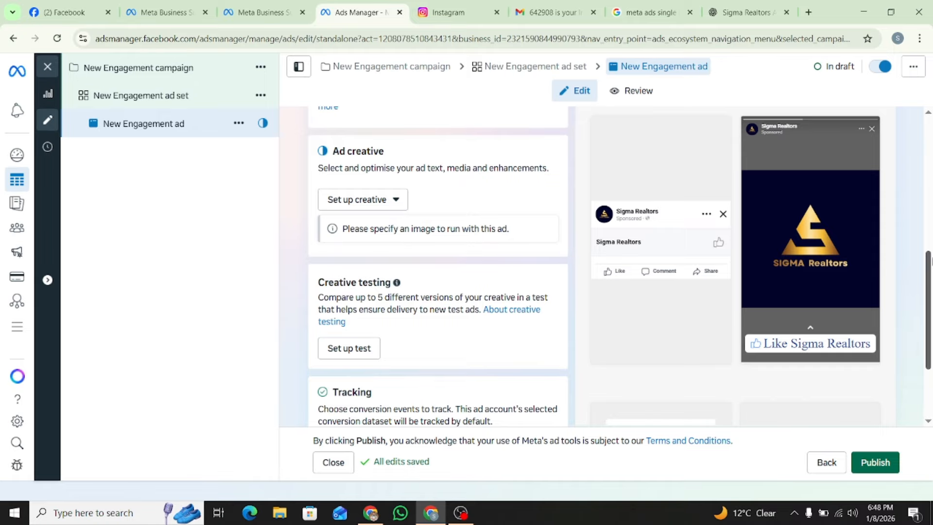
{"action": "left_click_drag", "start_coordinate": [919, 262], "coordinate": [919, 215]}
{"action": "left_click", "coordinate": [357, 322]}
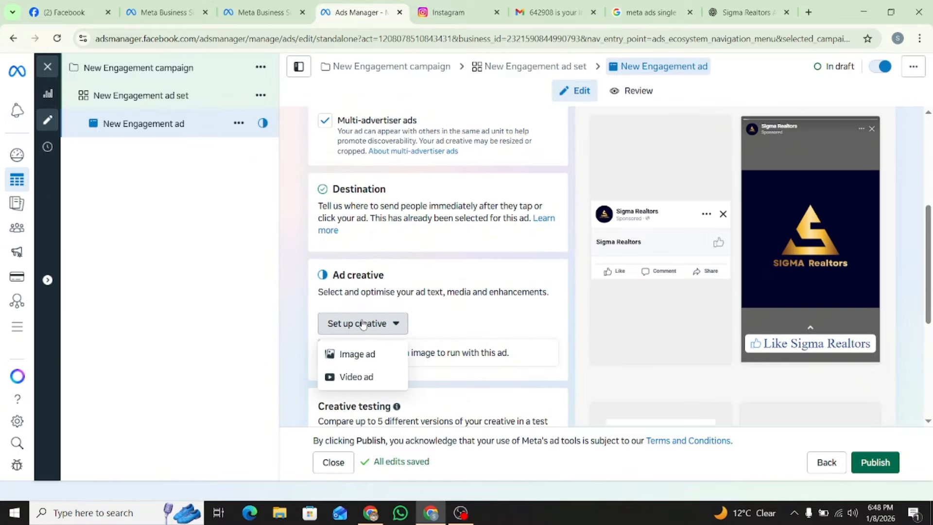
{"action": "left_click", "coordinate": [371, 354]}
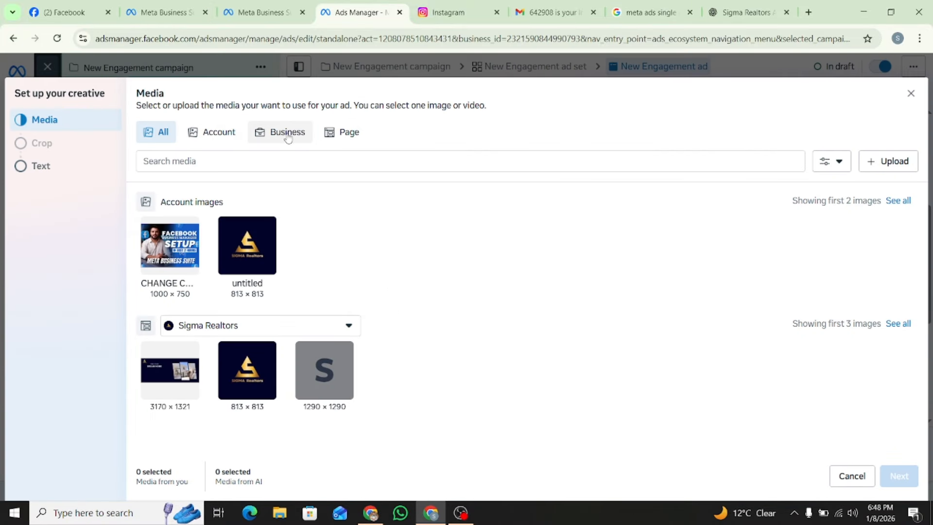
{"action": "left_click", "coordinate": [336, 131]}
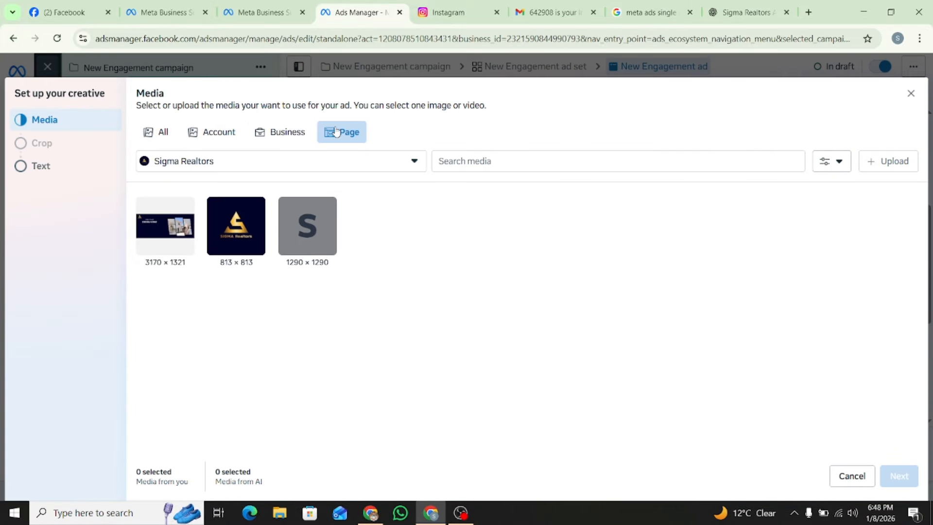
{"action": "left_click", "coordinate": [210, 245]}
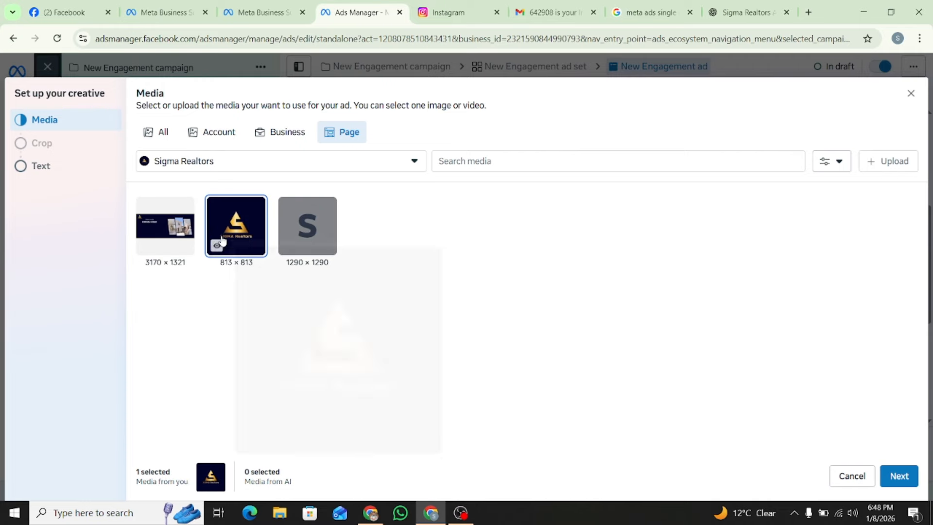
{"action": "left_click", "coordinate": [899, 474]}
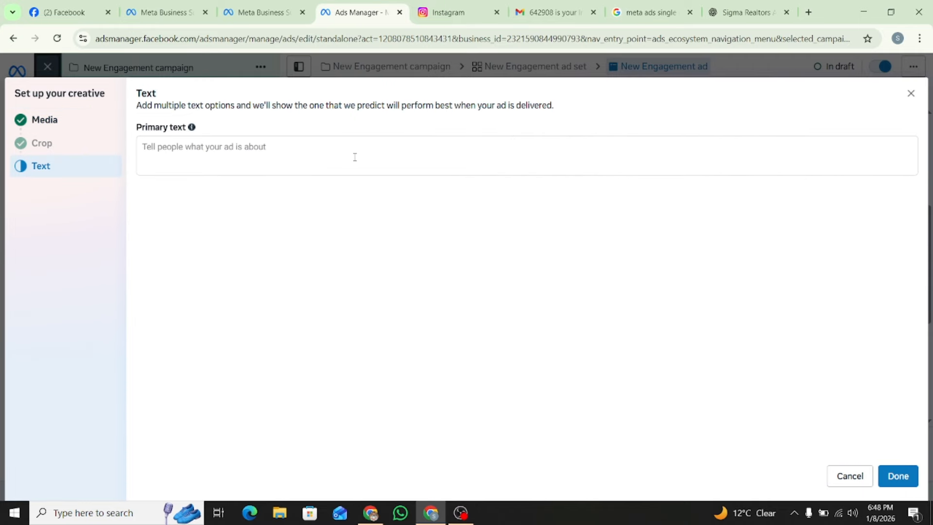
- Paste the copied text starting "Looking to buy, sell, or invest in property in Islamabad?" as the primary text and finish the creative
{"action": "left_click", "coordinate": [355, 157]}
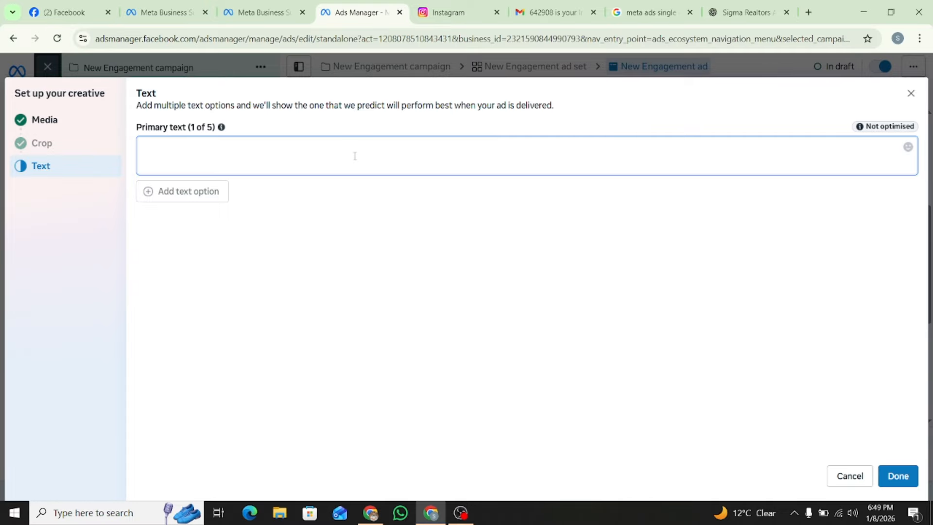
{"action": "key", "text": "super+v"}
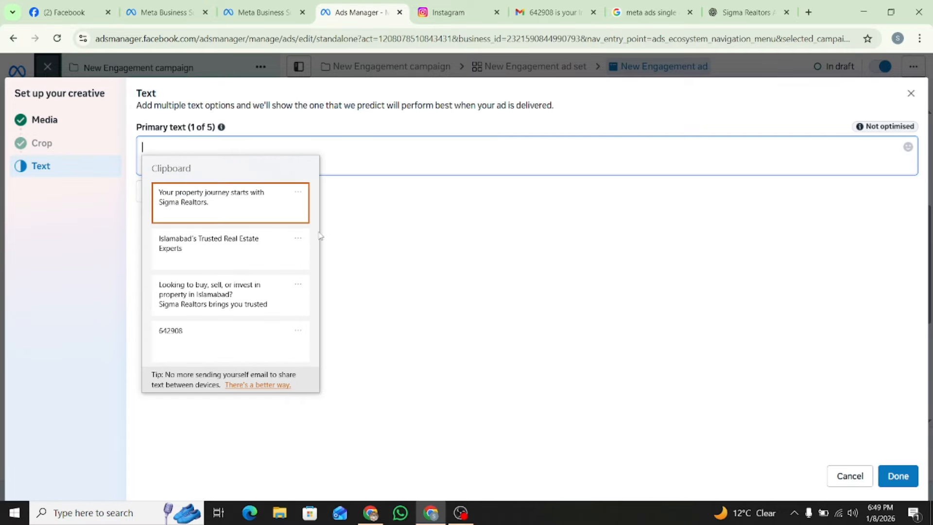
{"action": "left_click", "coordinate": [254, 302]}
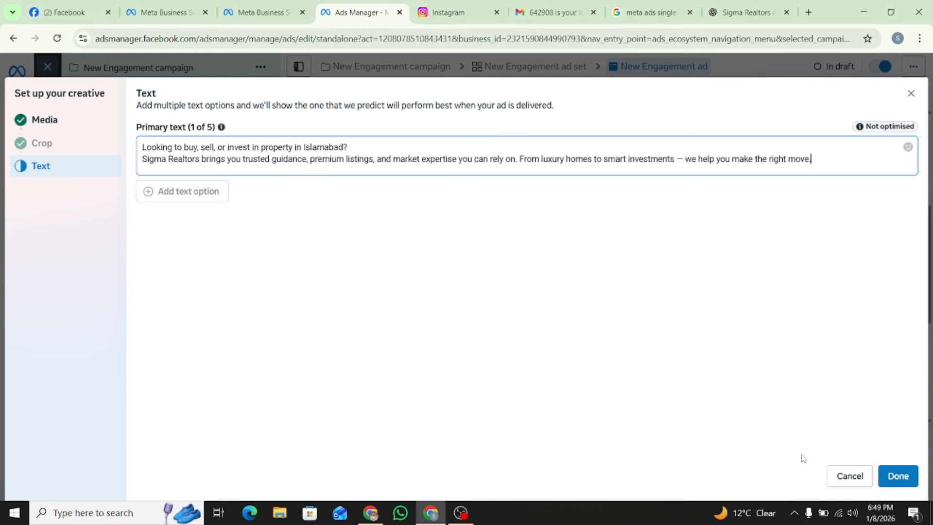
{"action": "left_click", "coordinate": [913, 483]}
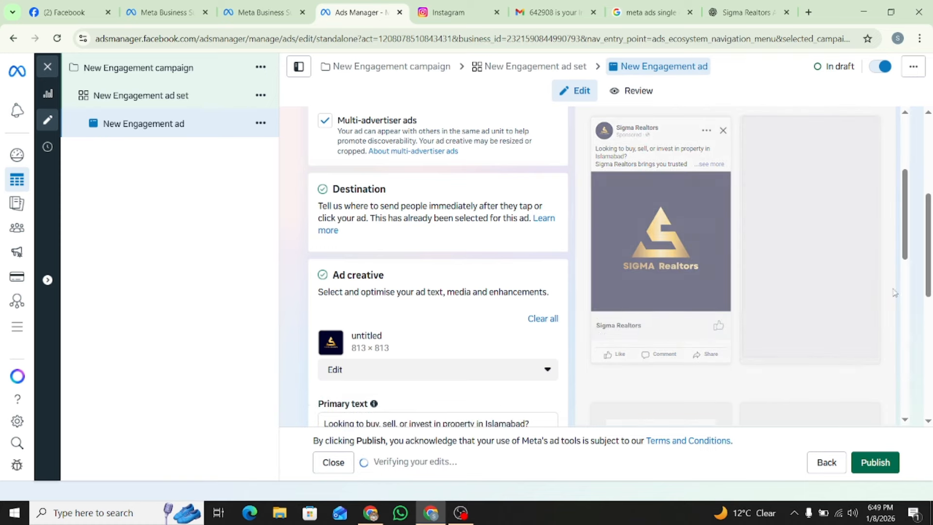
- Check the rest of the New Engagement ad and leave its editor, keeping the ad as a draft instead of publishing
{"action": "left_click_drag", "start_coordinate": [926, 243], "coordinate": [929, 367]}
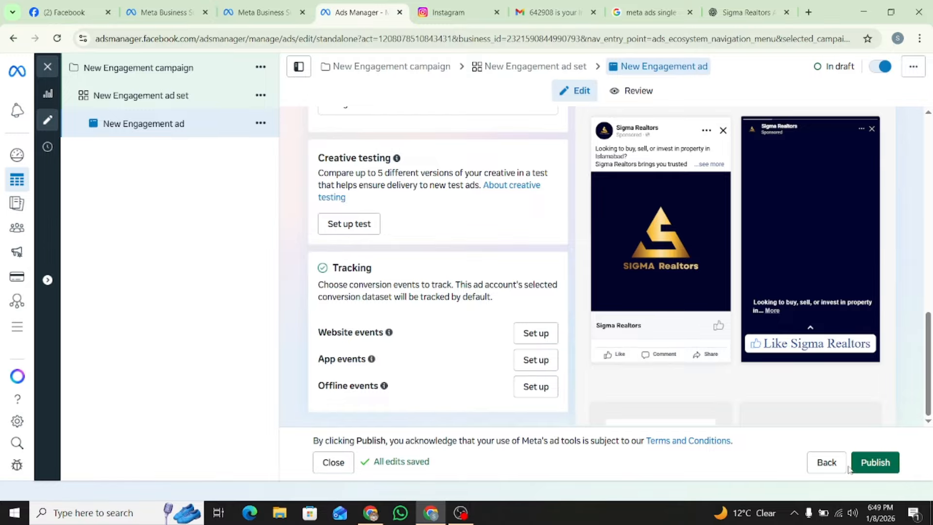
{"action": "left_click", "coordinate": [873, 464]}
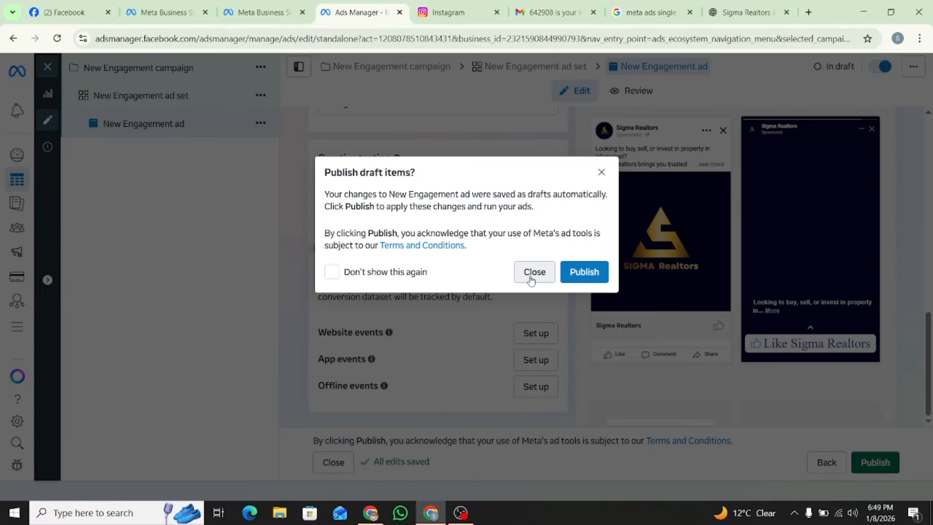
{"action": "left_click", "coordinate": [526, 281]}
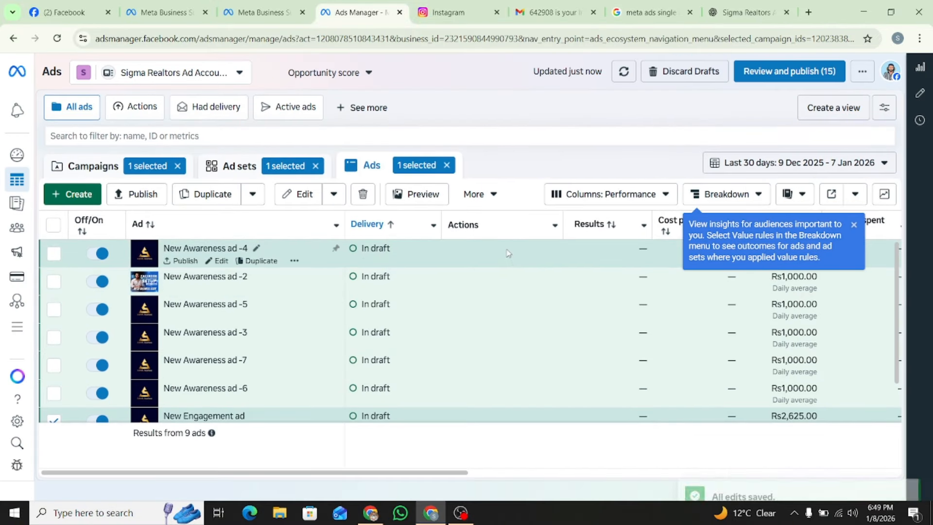
- Create a new campaign with the Auction buying type and the Leads objective
{"action": "left_click", "coordinate": [79, 193]}
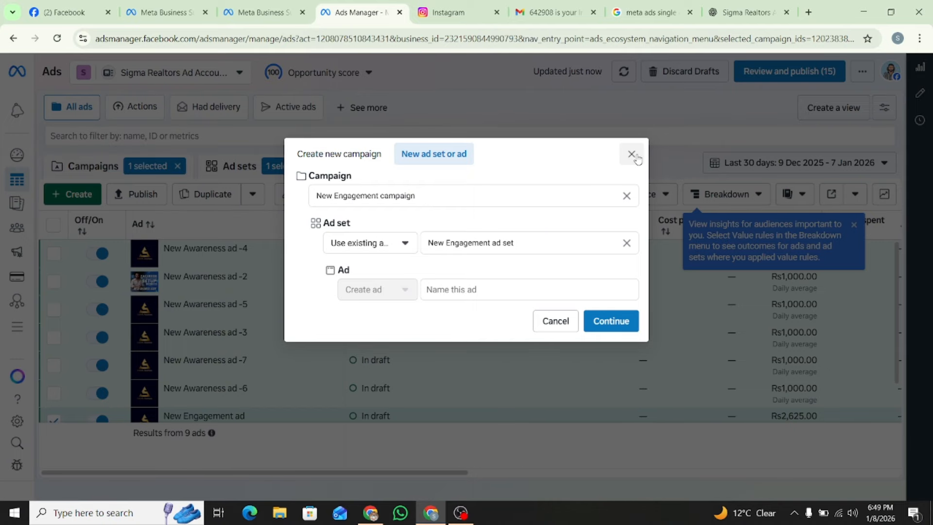
{"action": "left_click", "coordinate": [350, 155]}
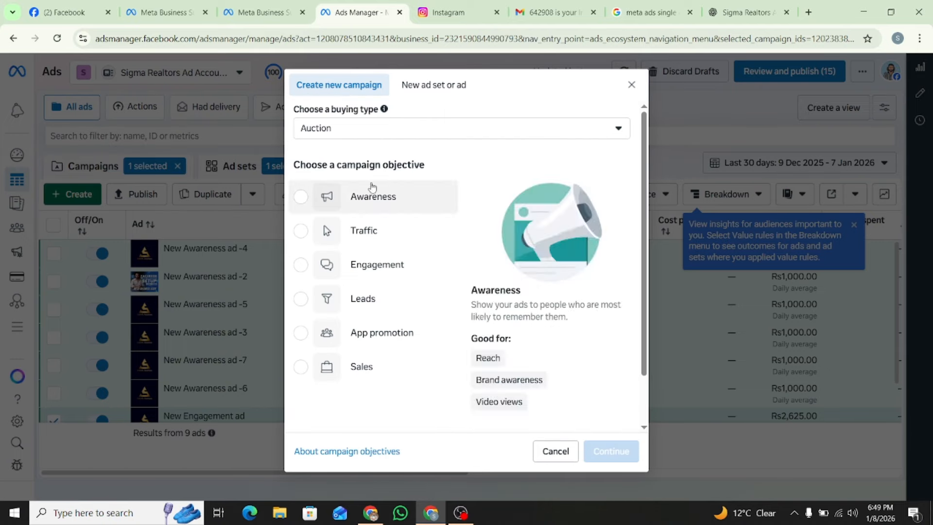
{"action": "left_click", "coordinate": [396, 302]}
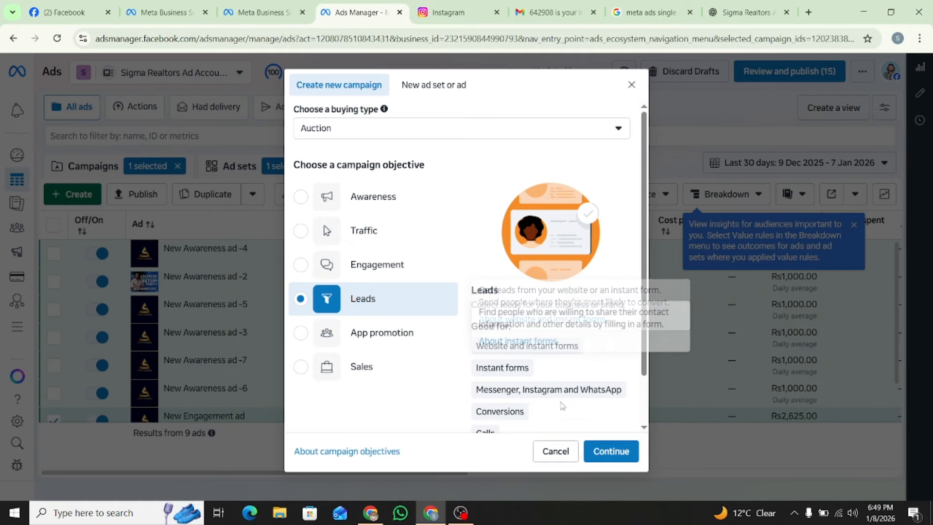
{"action": "left_click", "coordinate": [603, 447]}
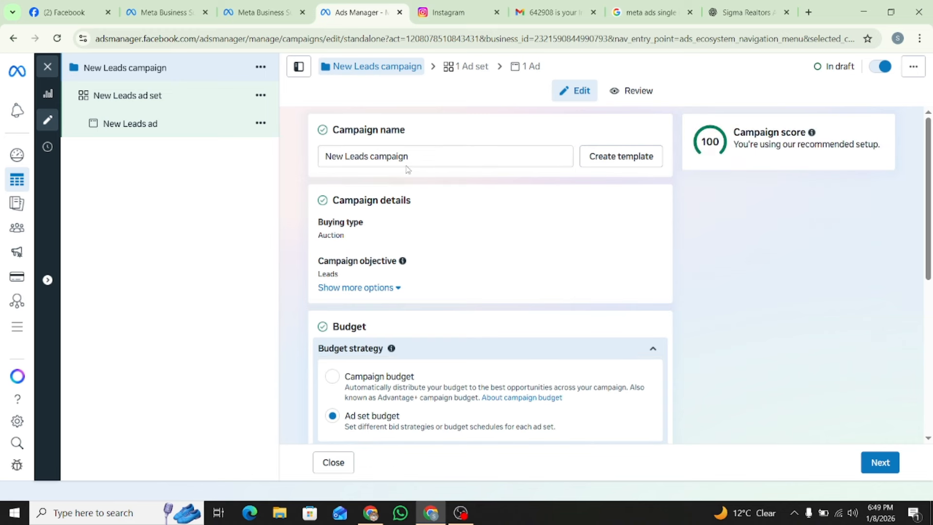
- Rename the campaign as New Leads campaign 1
{"action": "left_click", "coordinate": [423, 153]}
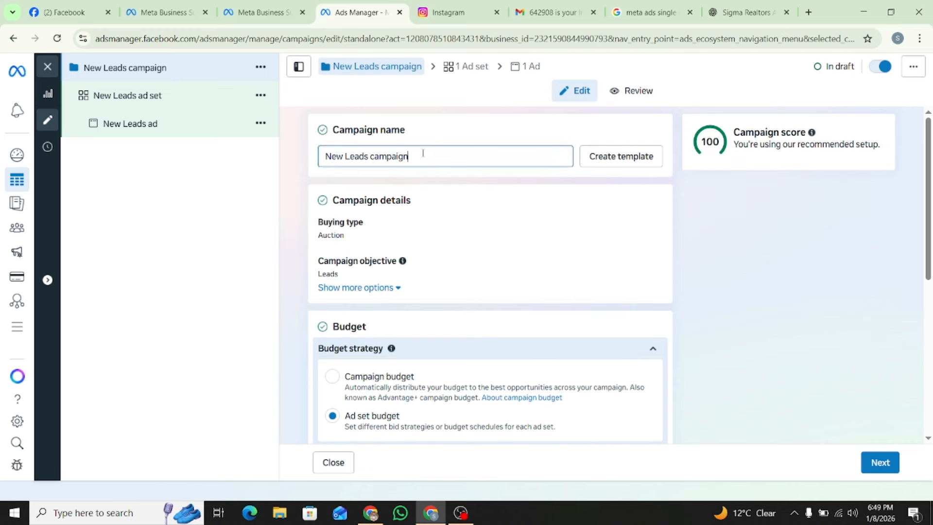
{"action": "type", "text": "1"}
{"action": "left_click", "coordinate": [548, 216]}
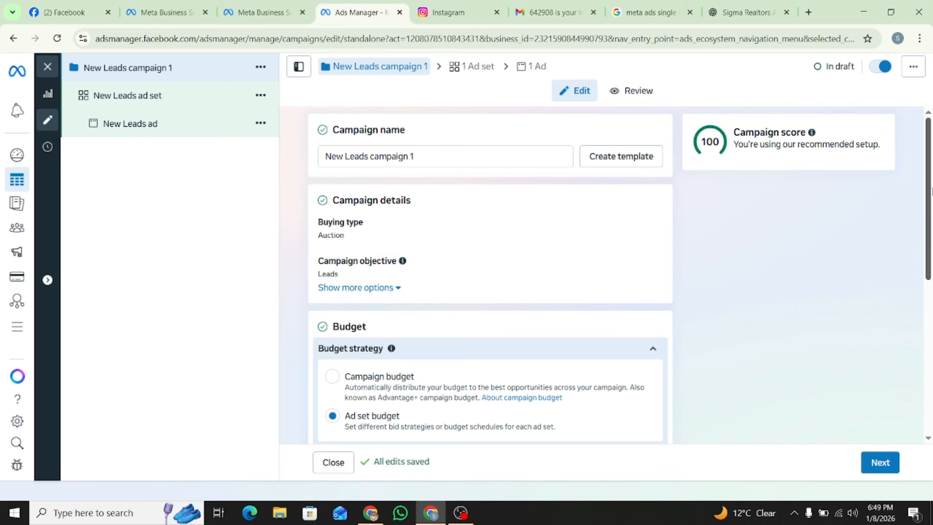
- Review the Special Ad Categories without declaring one, and continue to the New Leads ad set
{"action": "left_click_drag", "start_coordinate": [929, 224], "coordinate": [931, 371]}
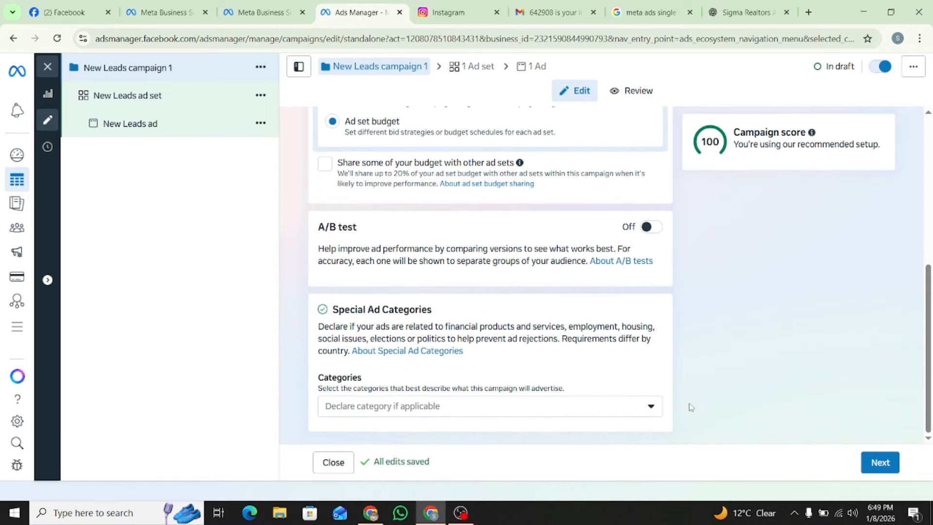
{"action": "left_click", "coordinate": [648, 409]}
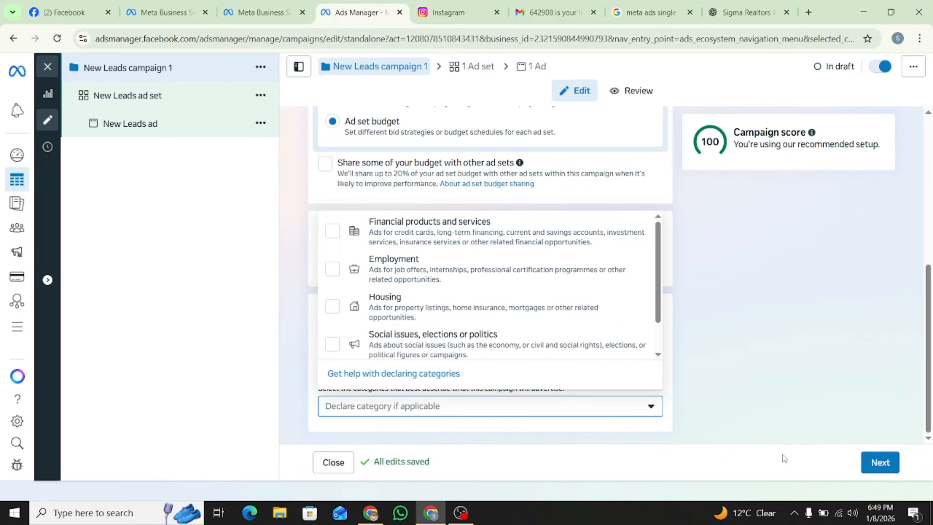
{"action": "left_click", "coordinate": [816, 429]}
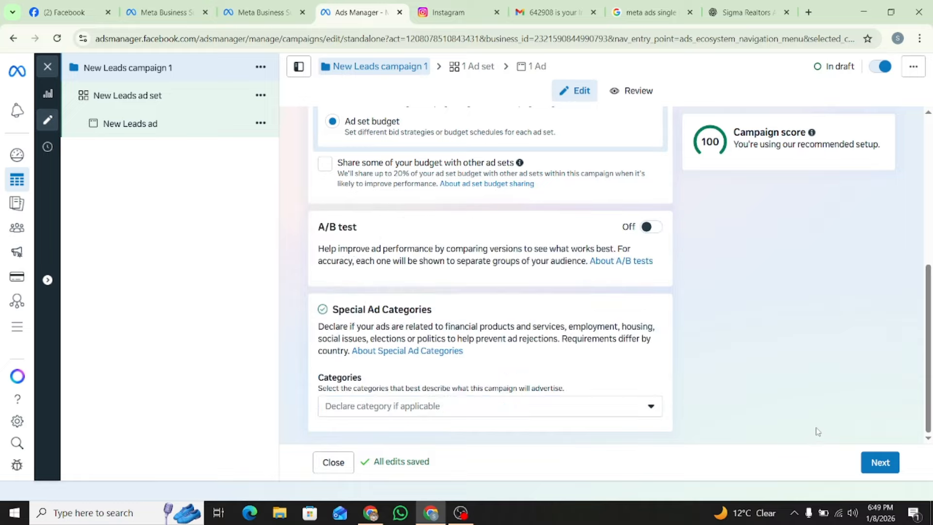
{"action": "left_click", "coordinate": [873, 464]}
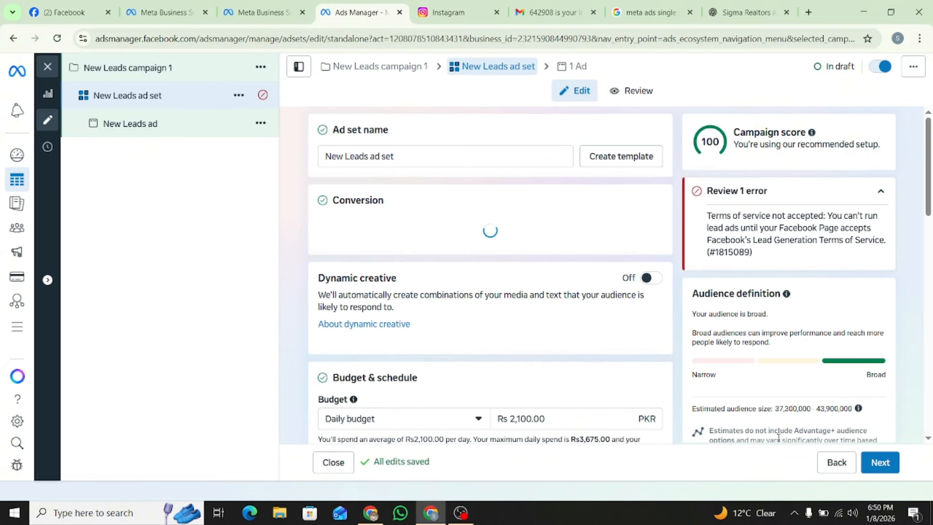
- Look through the conversion locations and accept Meta's Lead Ads Terms for the Sigma Realtors Page
{"action": "left_click", "coordinate": [478, 263]}
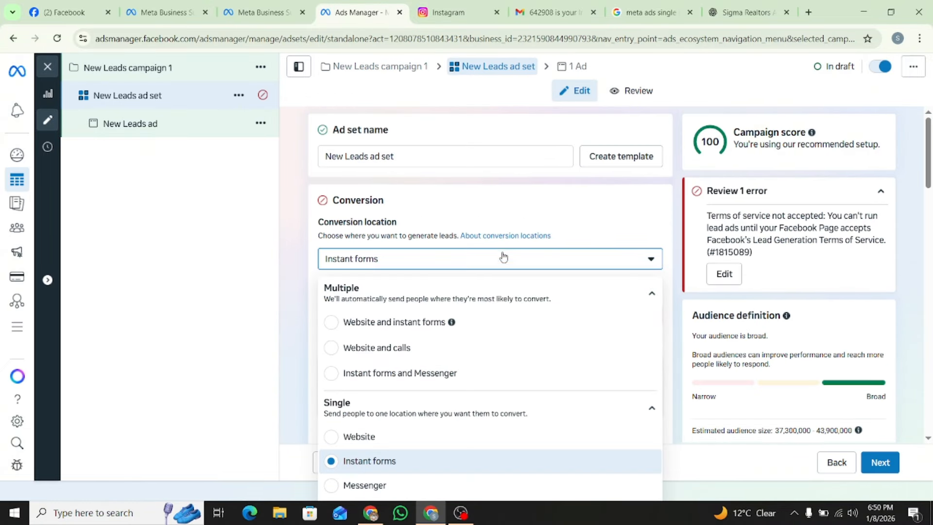
{"action": "left_click", "coordinate": [592, 222]}
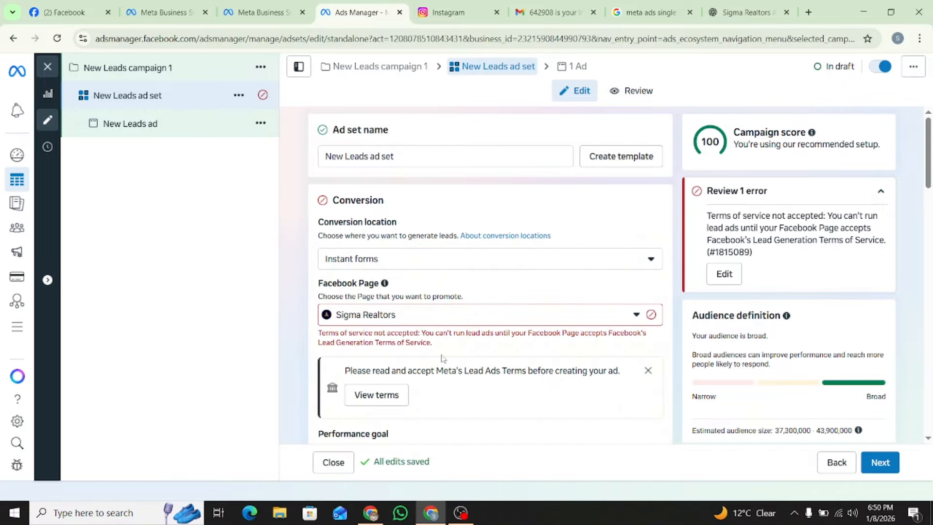
{"action": "left_click", "coordinate": [386, 397]}
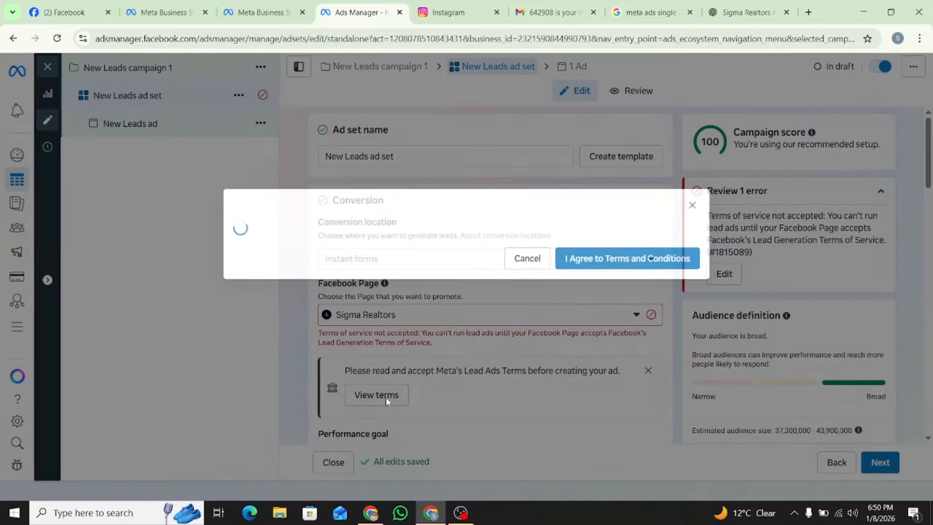
{"action": "left_click", "coordinate": [638, 401]}
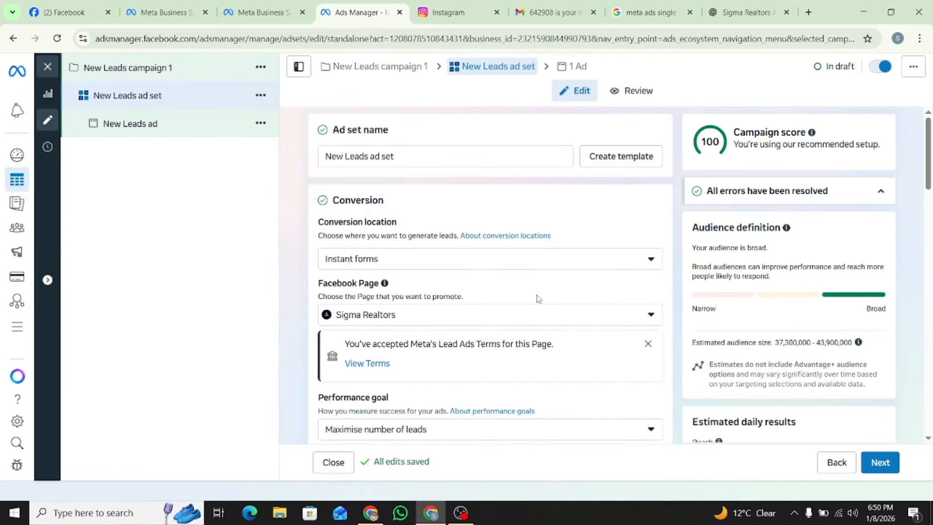
- Keep Instant forms as the conversion location and examine the ad set's performance goal and optional cost per result goal
{"action": "left_click", "coordinate": [631, 259]}
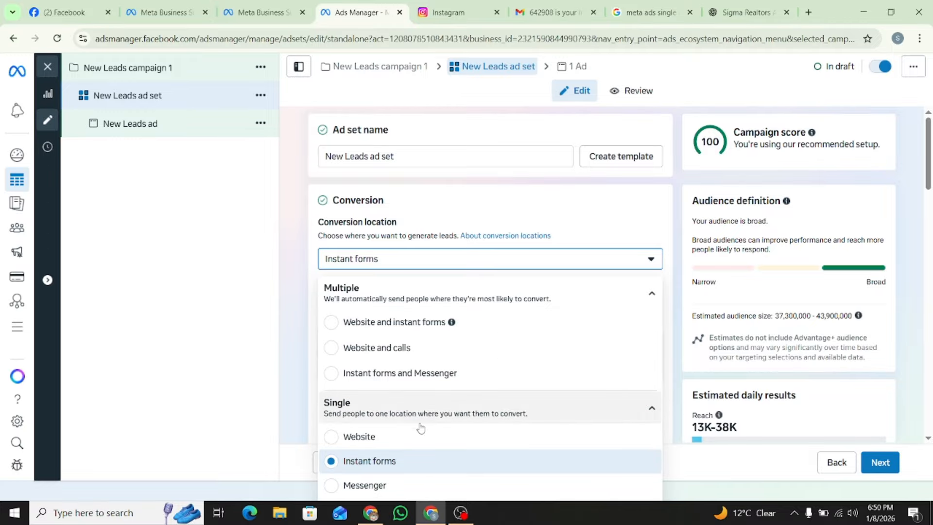
{"action": "left_click", "coordinate": [381, 460]}
{"action": "scroll", "coordinate": [915, 251], "scroll_direction": "down", "scroll_amount": 6}
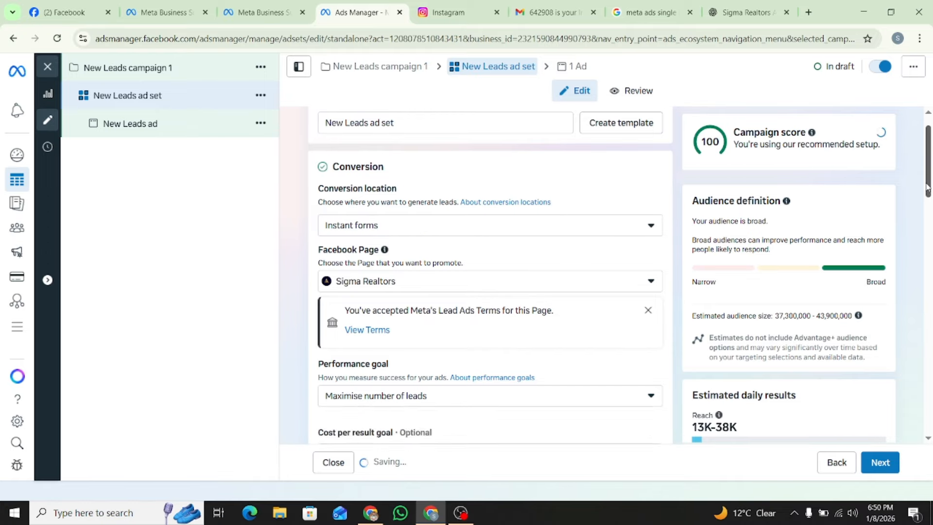
{"action": "scroll", "coordinate": [915, 253], "scroll_direction": "down", "scroll_amount": 1}
{"action": "scroll", "coordinate": [916, 257], "scroll_direction": "up", "scroll_amount": 2}
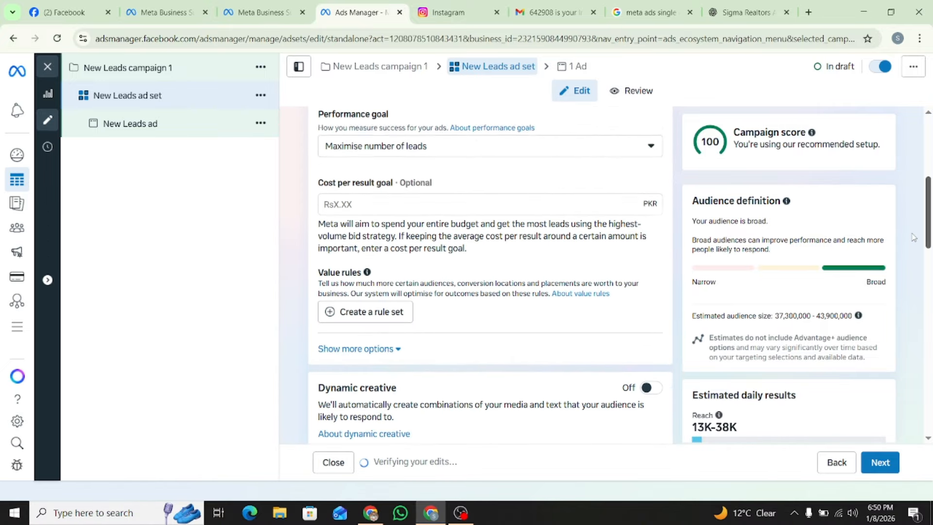
{"action": "left_click", "coordinate": [607, 216]}
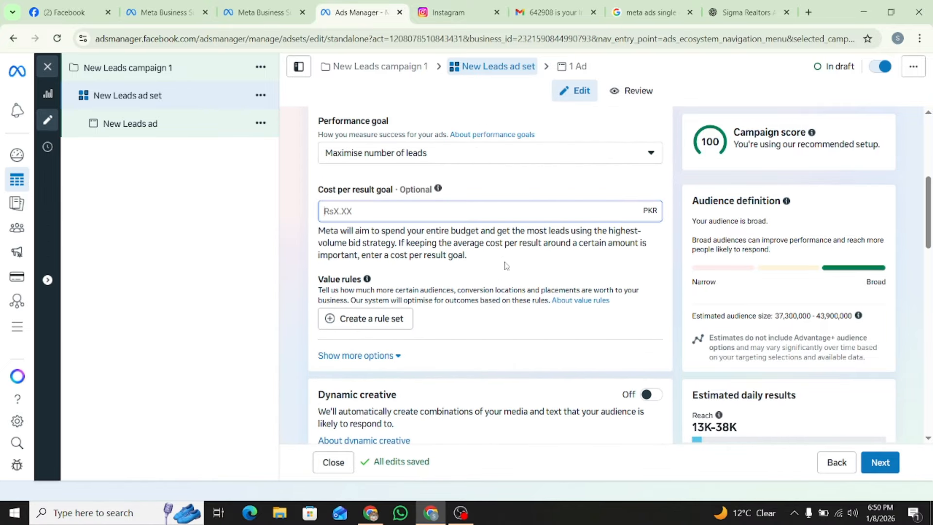
- Enter a new daily budget for the New Leads ad set
{"action": "left_click_drag", "start_coordinate": [929, 212], "coordinate": [915, 269]}
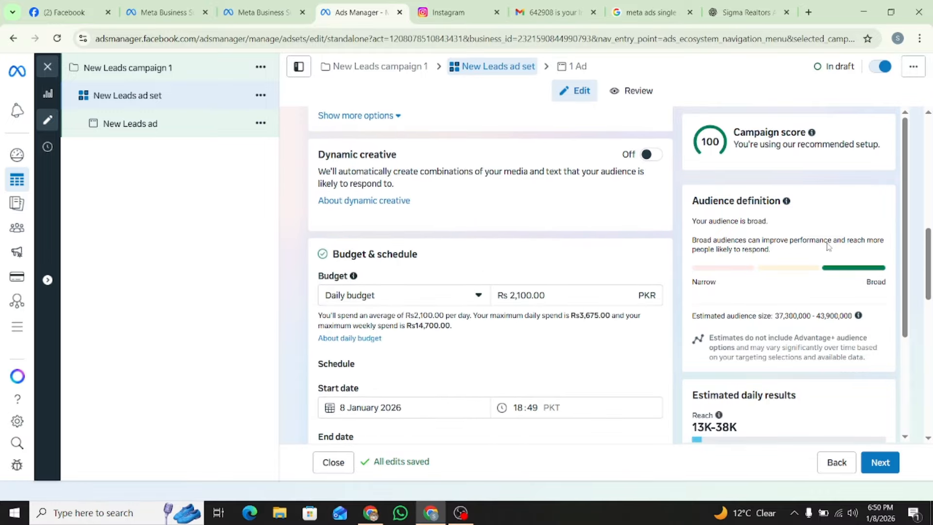
{"action": "left_click", "coordinate": [539, 291]}
{"action": "double_click", "coordinate": [519, 293]}
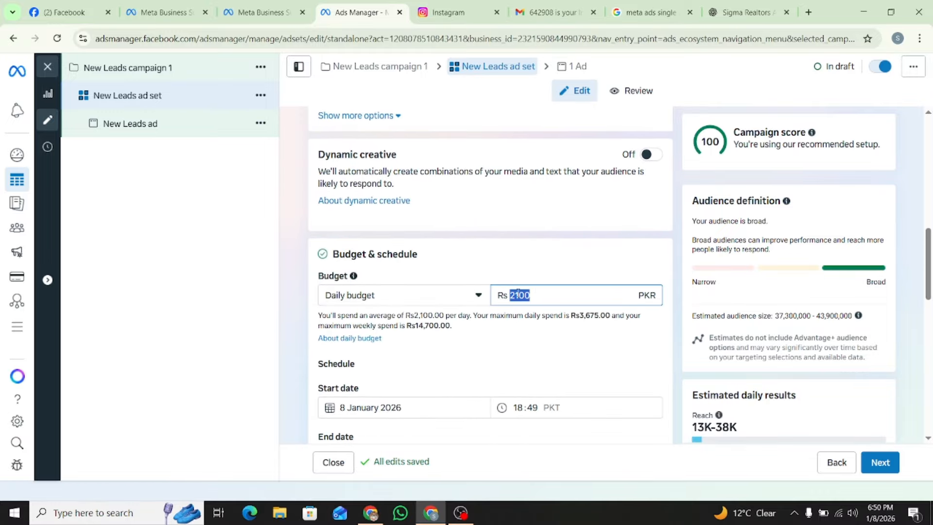
{"action": "type", "text": "5000"}
{"action": "left_click", "coordinate": [535, 334]}
- Change the ad set's audience location from Pakistan to the city of Islamabad, Punjab, and check its radius options
{"action": "left_click_drag", "start_coordinate": [926, 257], "coordinate": [925, 309]}
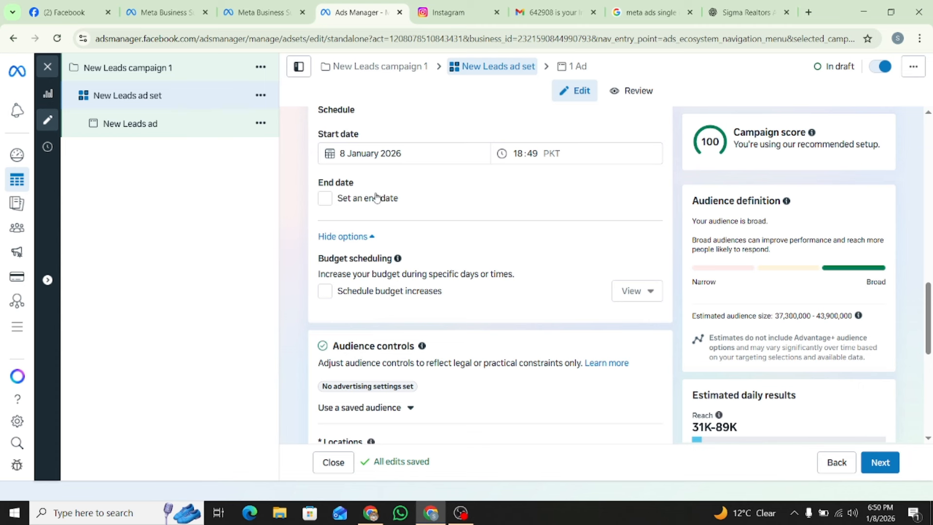
{"action": "left_click_drag", "start_coordinate": [926, 309], "coordinate": [884, 317]}
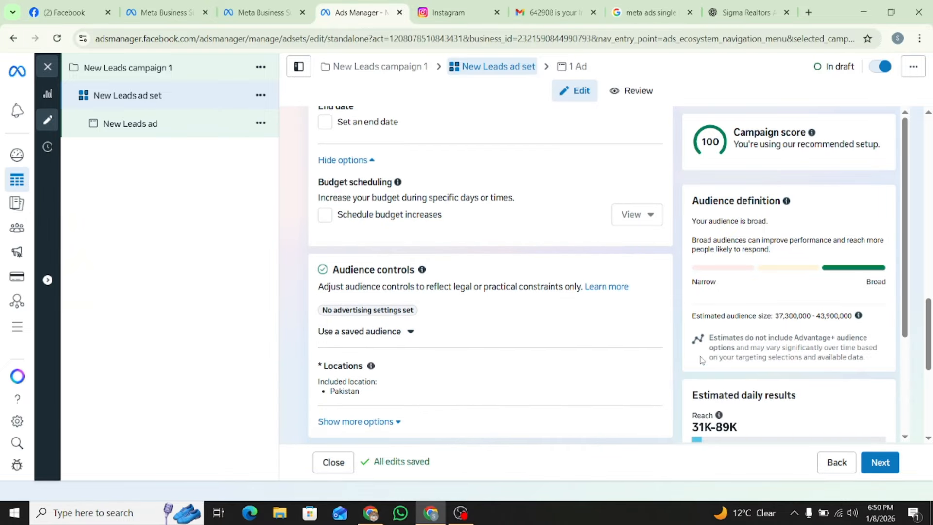
{"action": "left_click", "coordinate": [643, 371]}
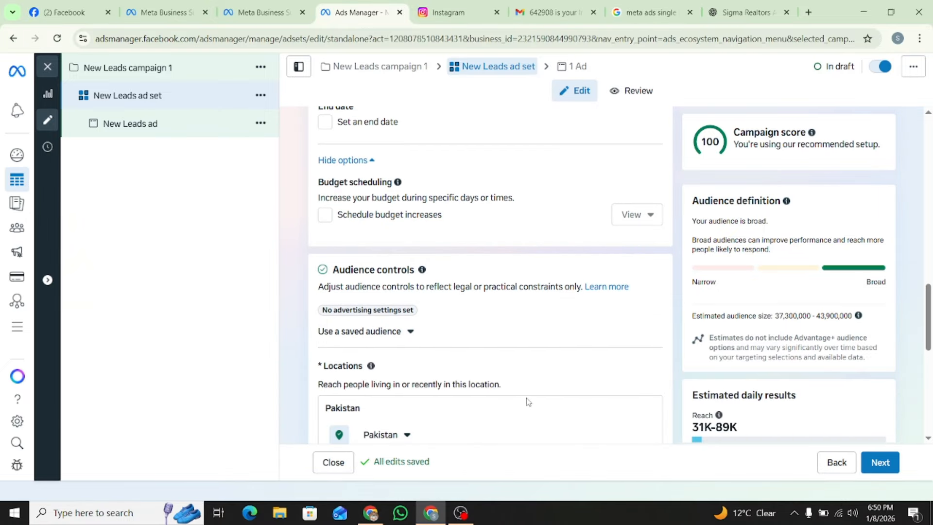
{"action": "scroll", "coordinate": [930, 307], "scroll_direction": "down", "scroll_amount": 4}
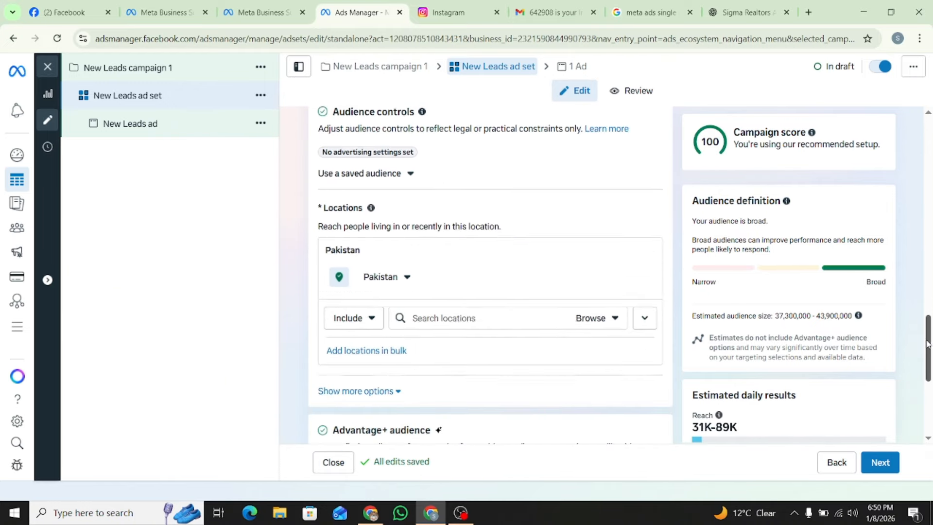
{"action": "left_click", "coordinate": [513, 271]}
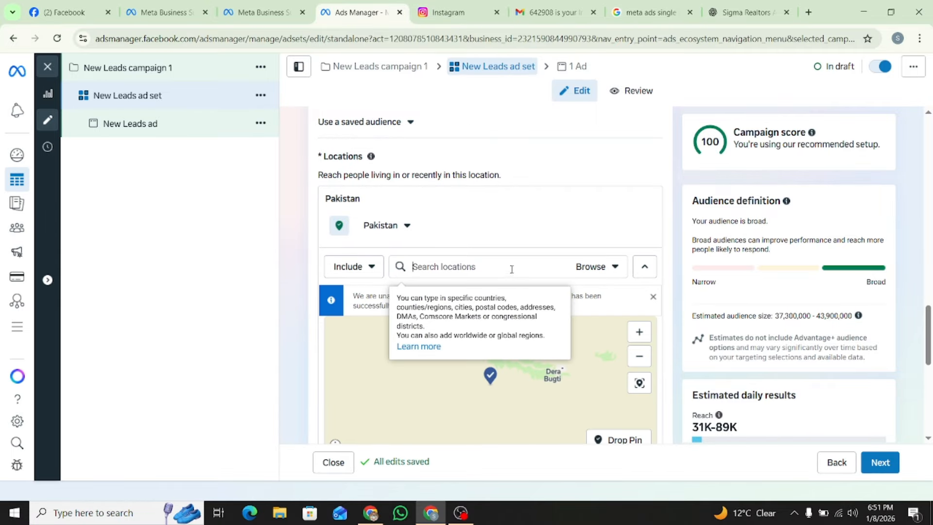
{"action": "type", "text": "islamabad"}
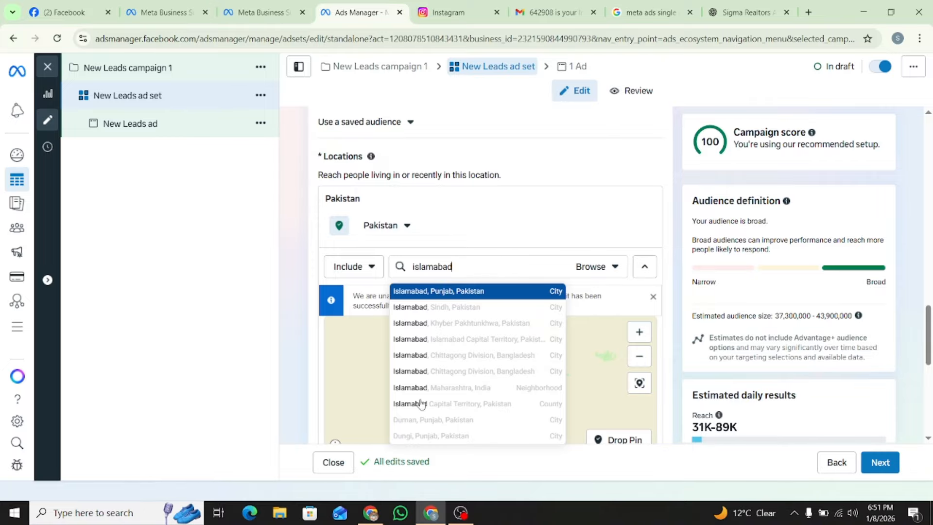
{"action": "left_click", "coordinate": [468, 293]}
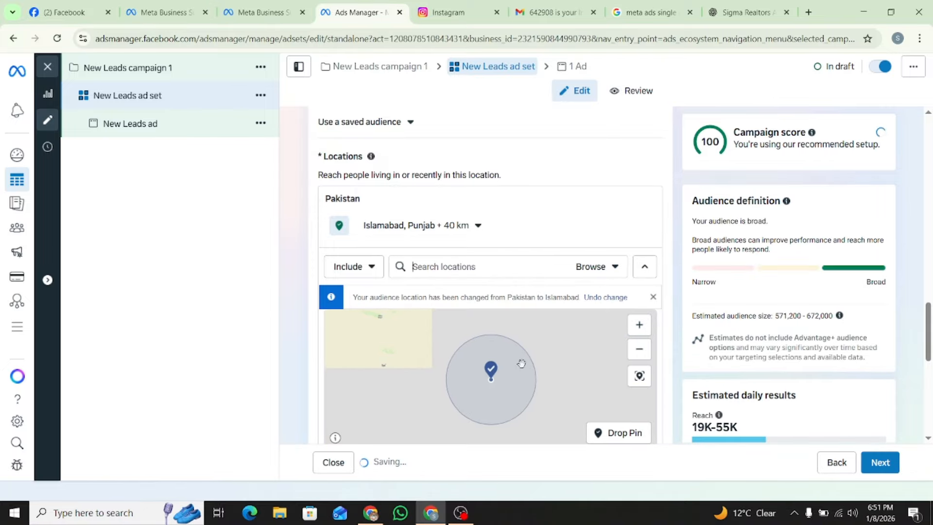
{"action": "left_click", "coordinate": [476, 225]}
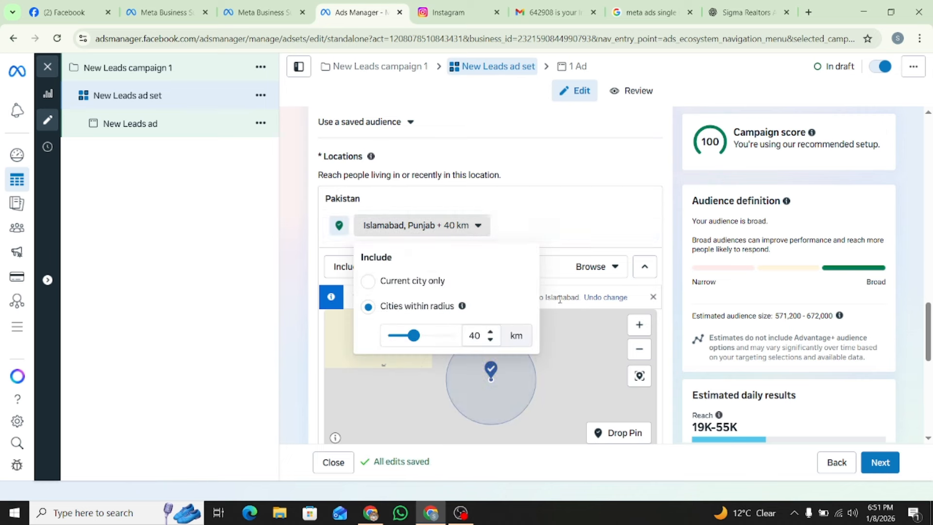
{"action": "left_click", "coordinate": [589, 228]}
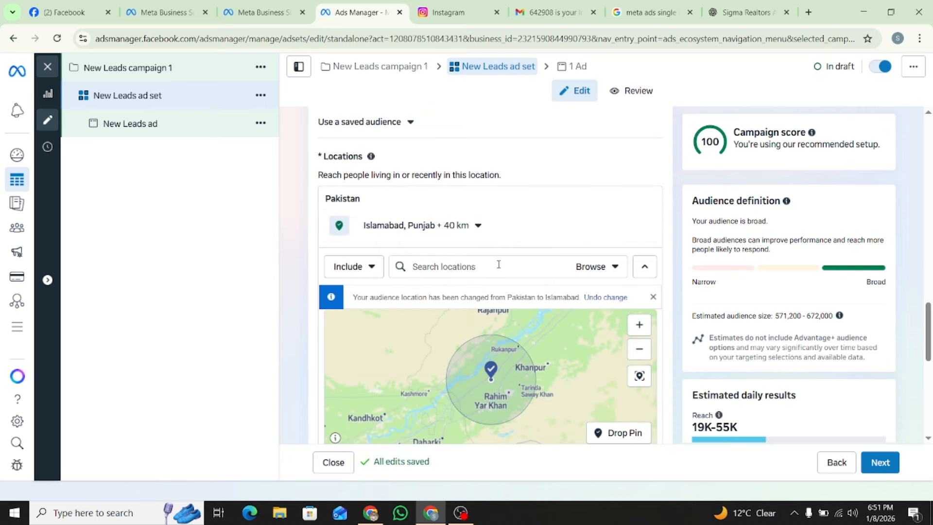
- Add Islamabad, Islamabad Capital Territory as a target location and remove Islamabad, Punjab
{"action": "left_click", "coordinate": [493, 264]}
{"action": "type", "text": "is"}
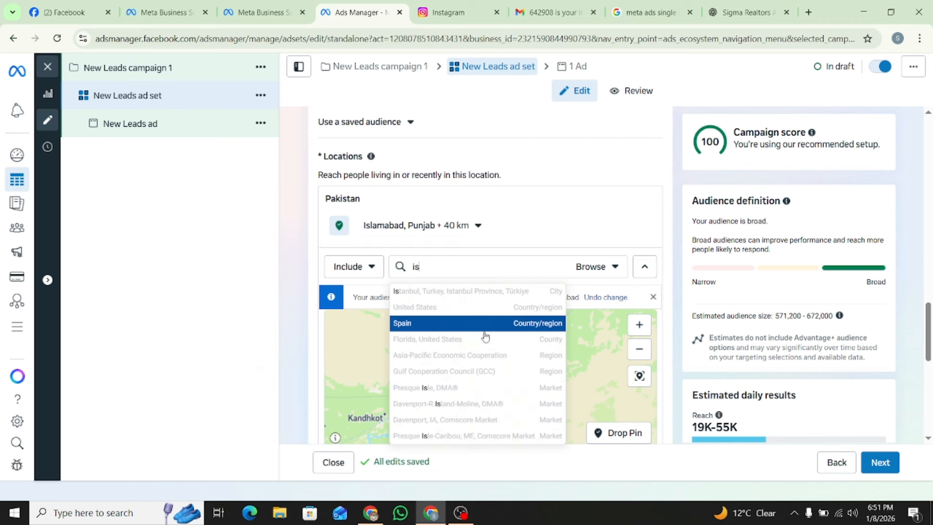
{"action": "type", "text": "lama"}
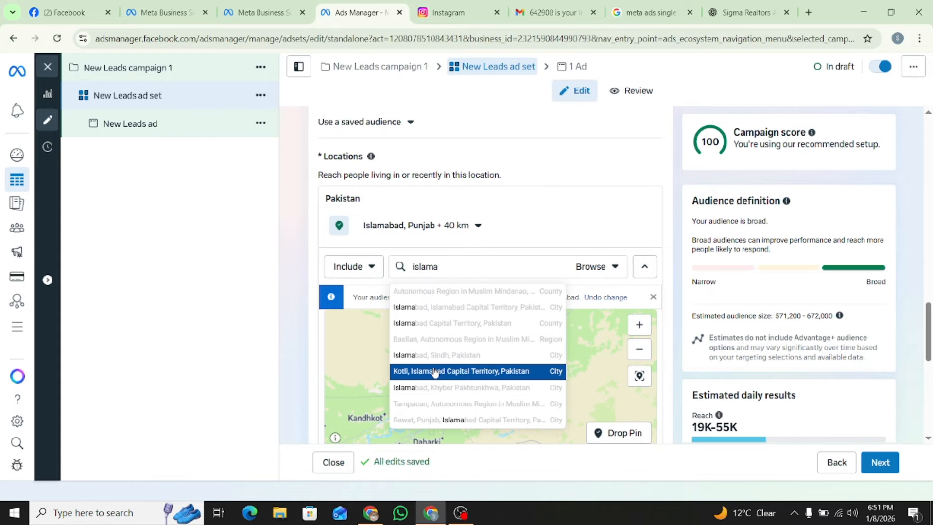
{"action": "left_click", "coordinate": [474, 311]}
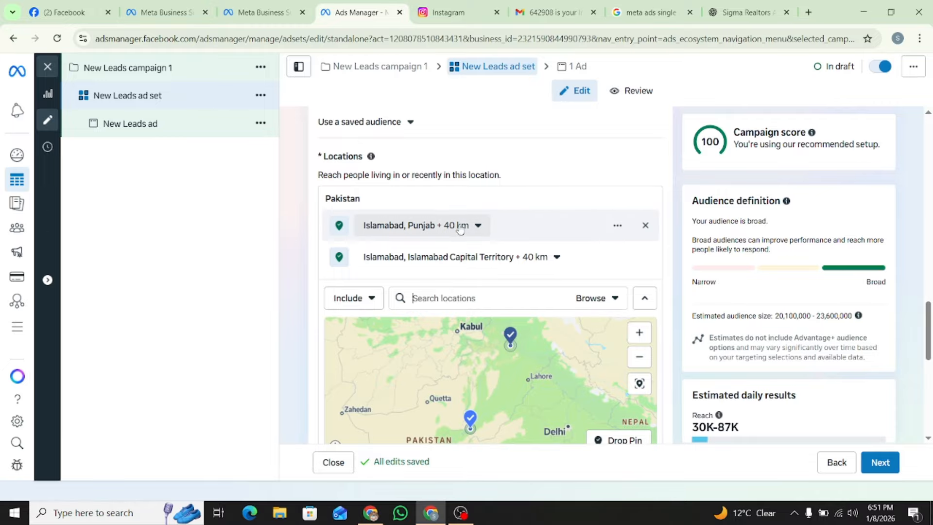
{"action": "left_click", "coordinate": [644, 226]}
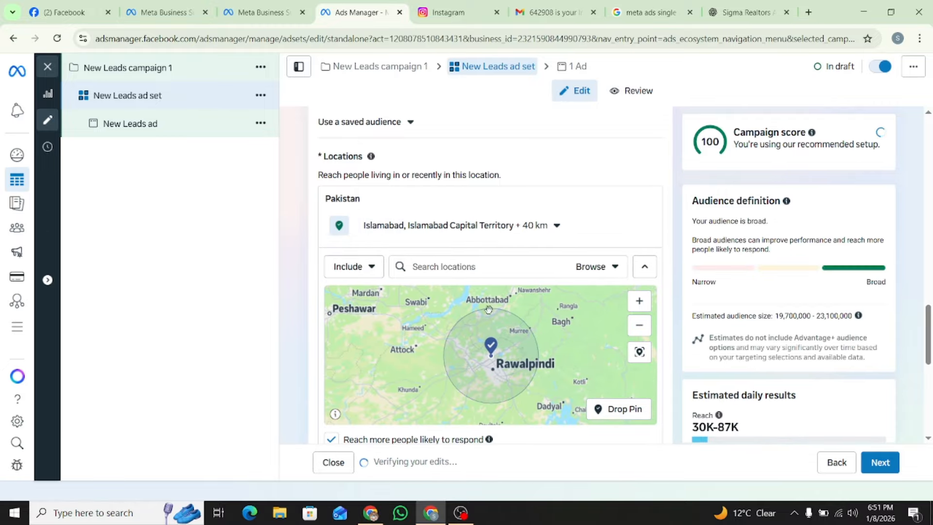
- Set the radius around Islamabad, Islamabad Capital Territory to 50 km
{"action": "left_click", "coordinate": [547, 226]}
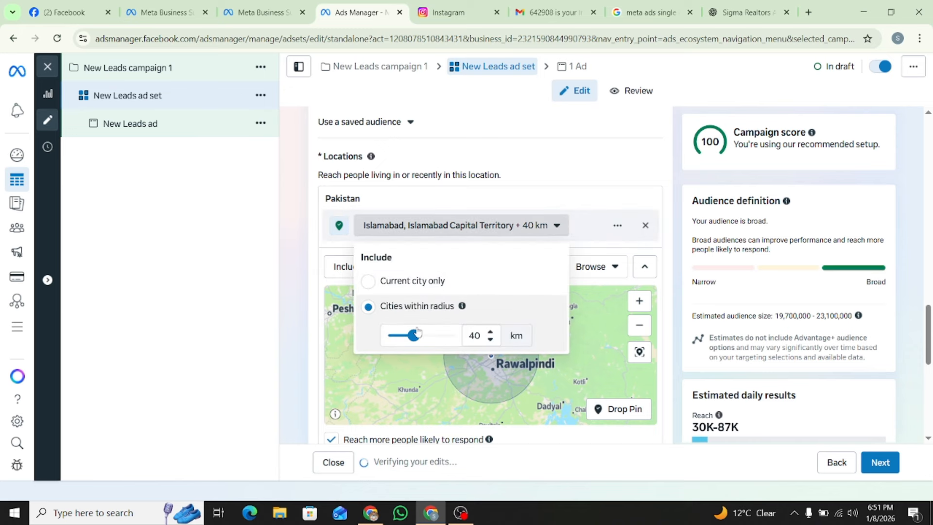
{"action": "left_click_drag", "start_coordinate": [416, 333], "coordinate": [427, 334]}
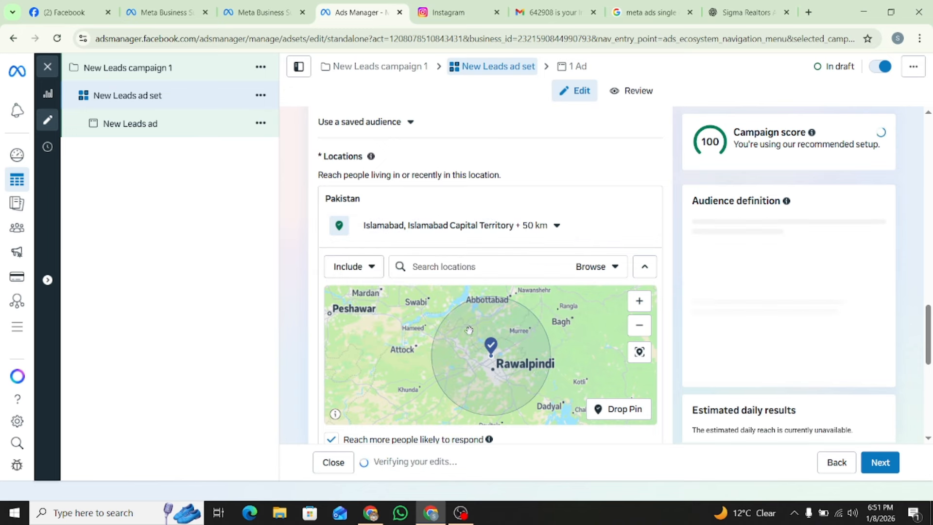
{"action": "left_click_drag", "start_coordinate": [928, 321], "coordinate": [930, 365]}
{"action": "left_click", "coordinate": [439, 382]}
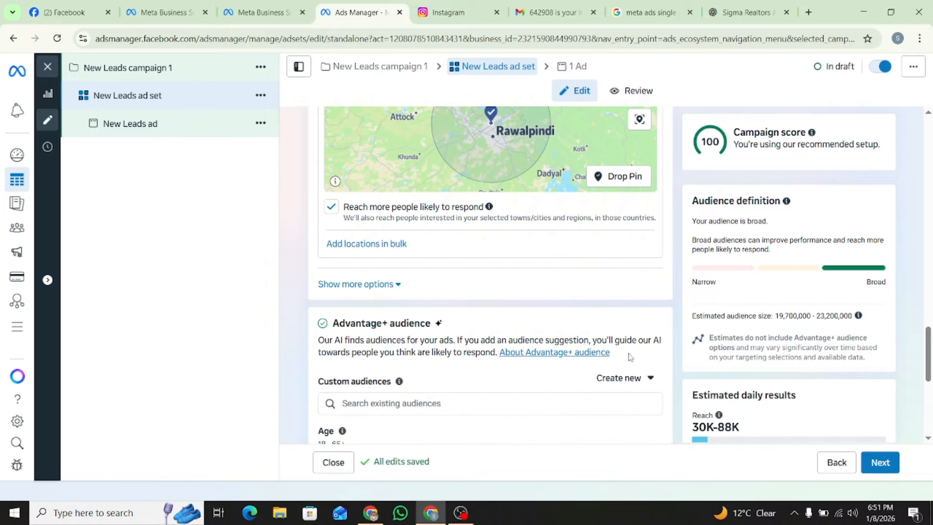
- Set the Advantage+ audience age range to 28–60
{"action": "scroll", "coordinate": [924, 370], "scroll_direction": "down", "scroll_amount": 2}
{"action": "scroll", "coordinate": [925, 370], "scroll_direction": "down", "scroll_amount": 1}
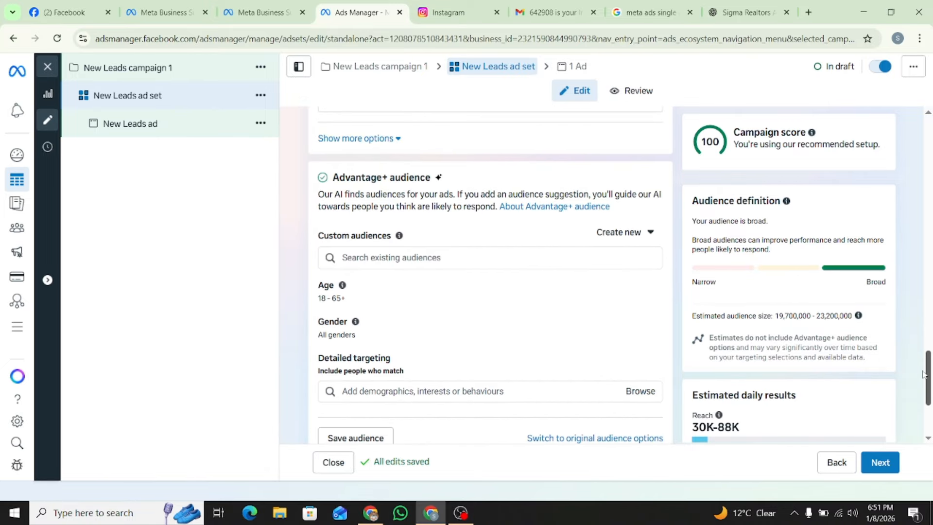
{"action": "scroll", "coordinate": [925, 371], "scroll_direction": "up", "scroll_amount": 2}
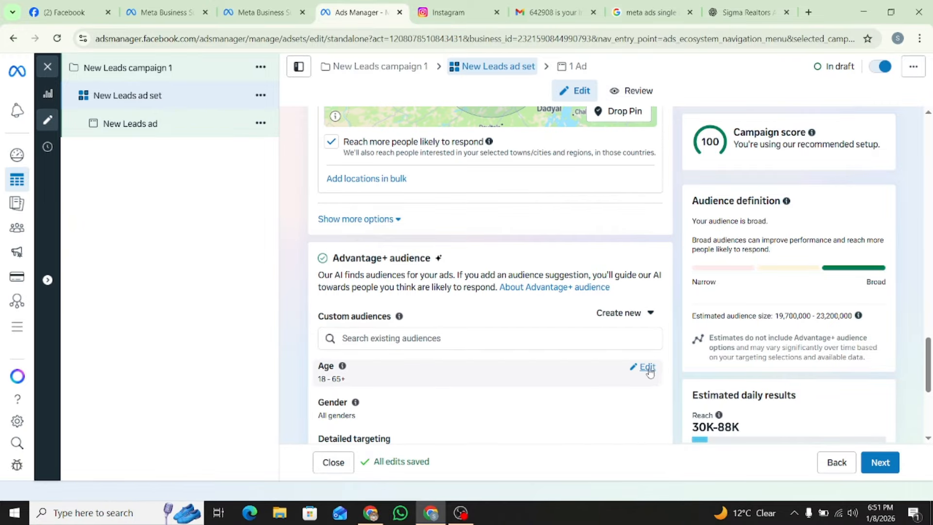
{"action": "left_click", "coordinate": [647, 367]}
{"action": "left_click", "coordinate": [349, 387]}
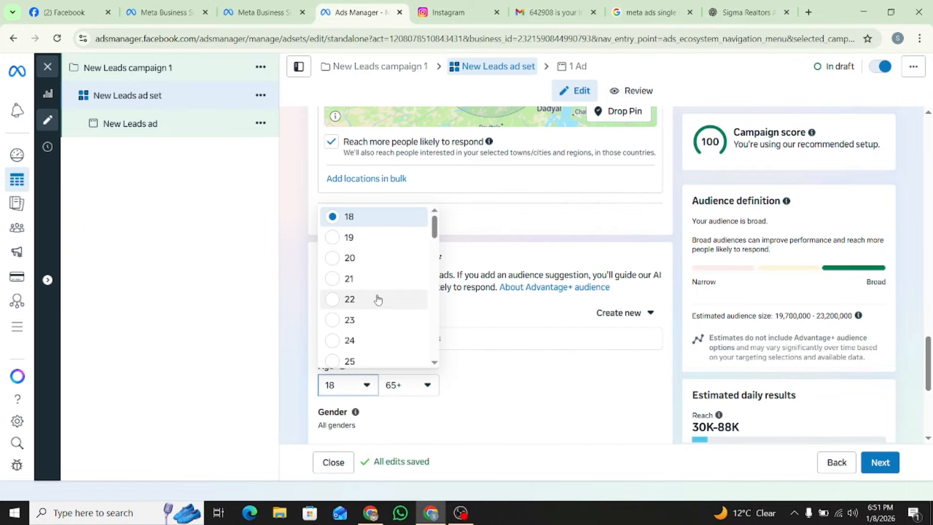
{"action": "scroll", "coordinate": [435, 227], "scroll_direction": "down", "scroll_amount": 2}
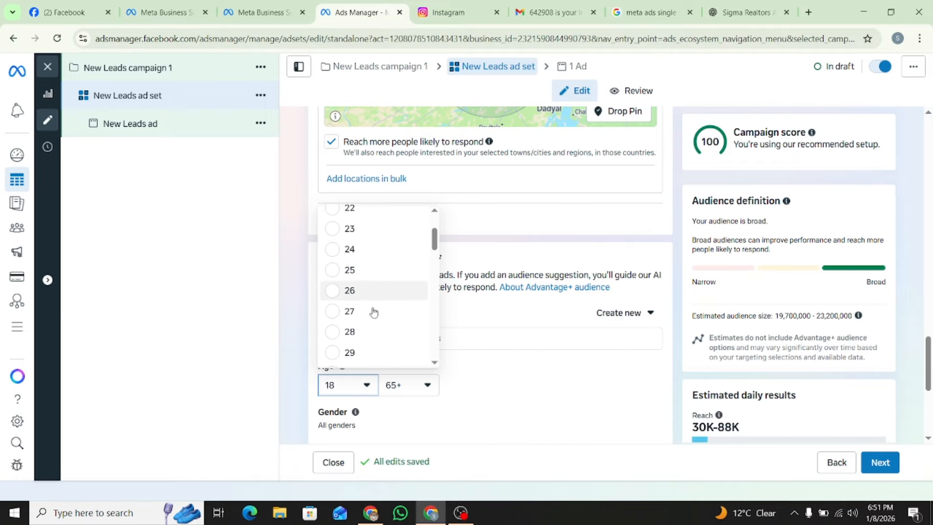
{"action": "left_click", "coordinate": [358, 332]}
{"action": "left_click", "coordinate": [422, 384]}
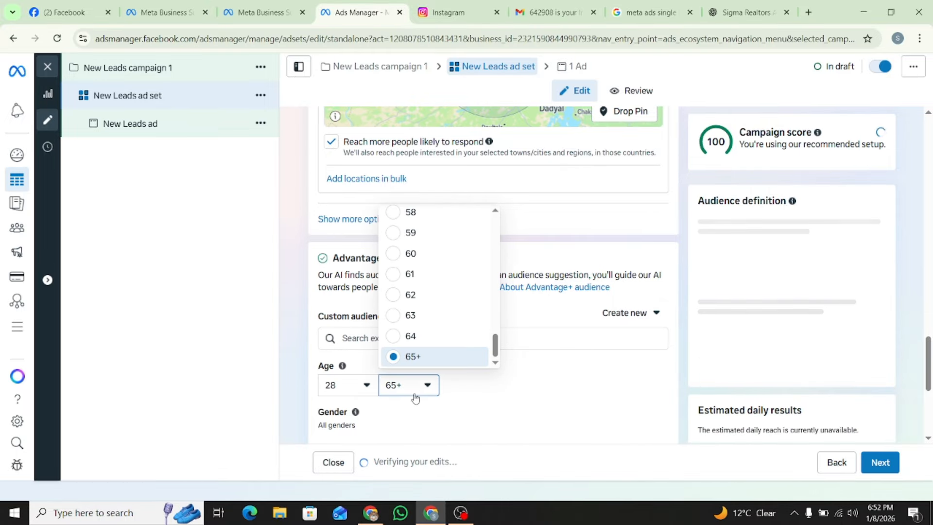
{"action": "left_click", "coordinate": [440, 263]}
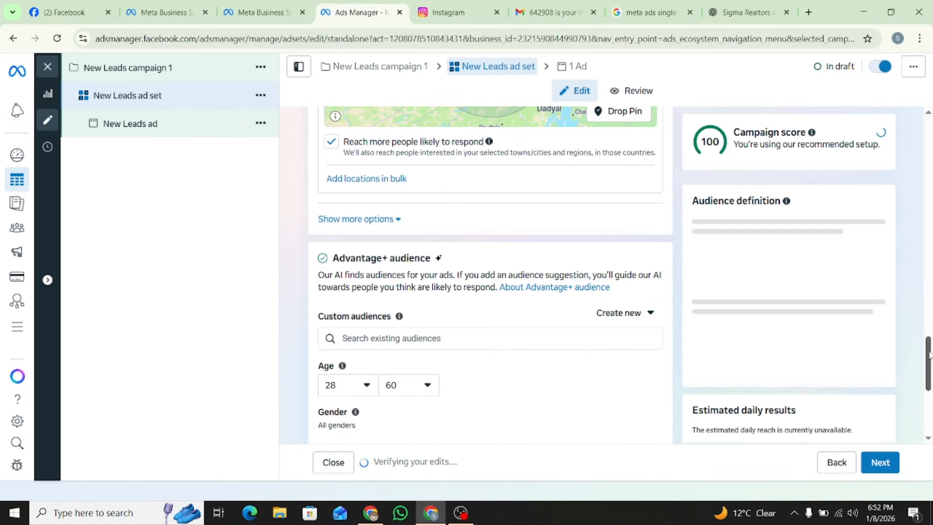
- Look over the gender, detailed targeting and placement settings, and continue to the New Leads ad
{"action": "scroll", "coordinate": [906, 383], "scroll_direction": "down", "scroll_amount": 4}
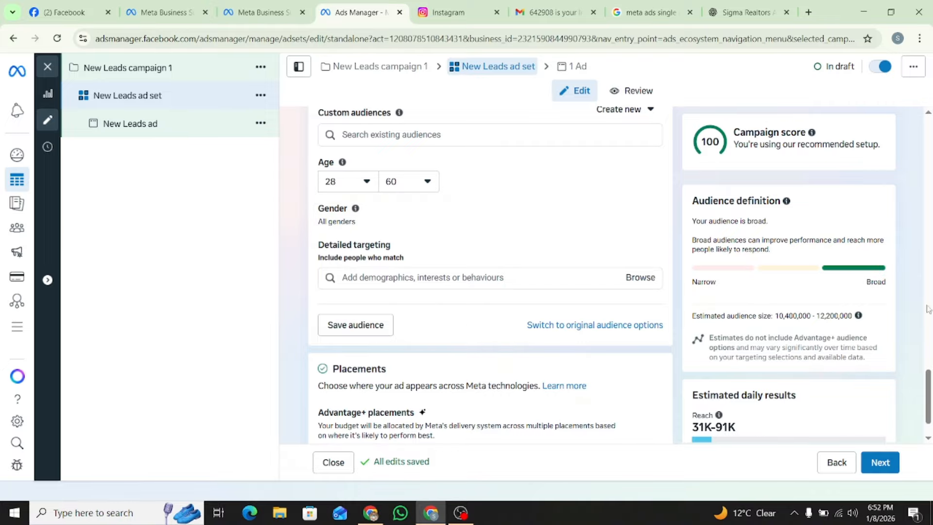
{"action": "scroll", "coordinate": [927, 396], "scroll_direction": "down", "scroll_amount": 1}
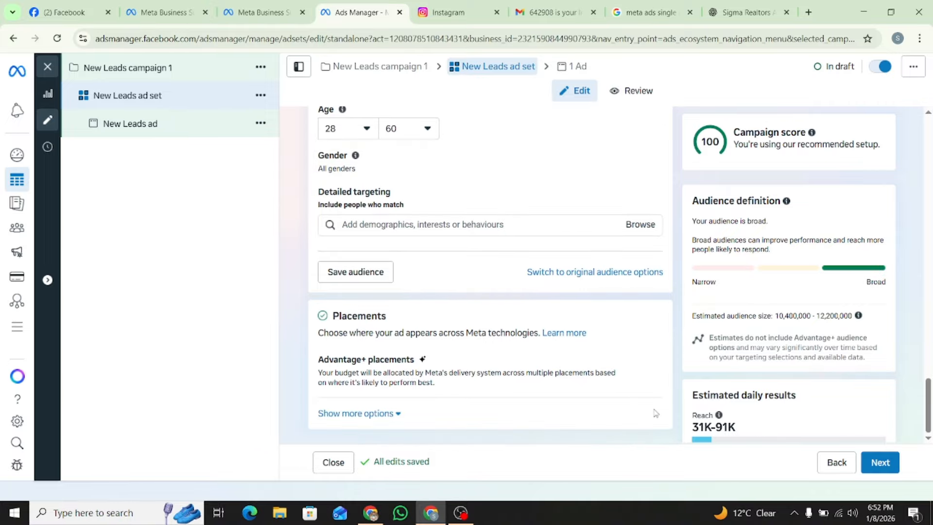
{"action": "left_click", "coordinate": [879, 462]}
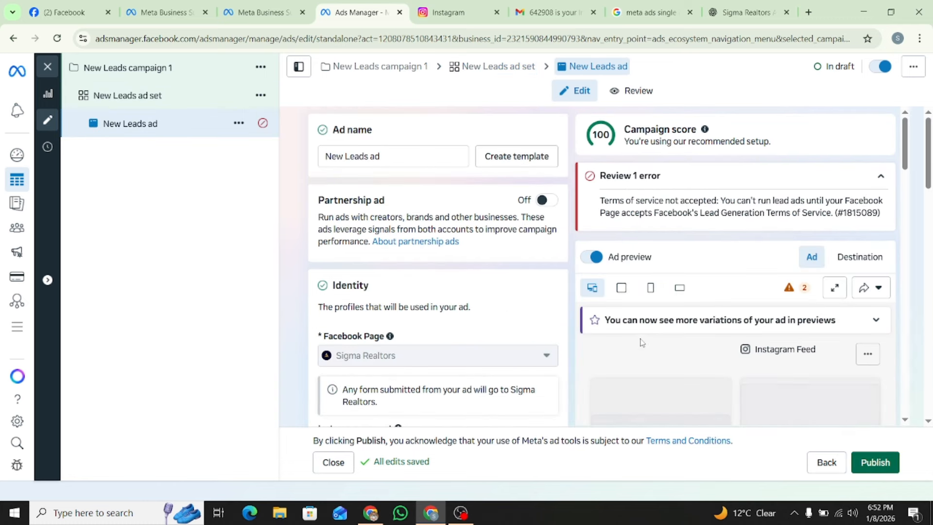
- Switch the ad preview to the destination view and start creating an instant form for the New Leads ad
{"action": "left_click", "coordinate": [858, 257]}
{"action": "scroll", "coordinate": [927, 195], "scroll_direction": "down", "scroll_amount": 3}
{"action": "scroll", "coordinate": [927, 194], "scroll_direction": "down", "scroll_amount": 1}
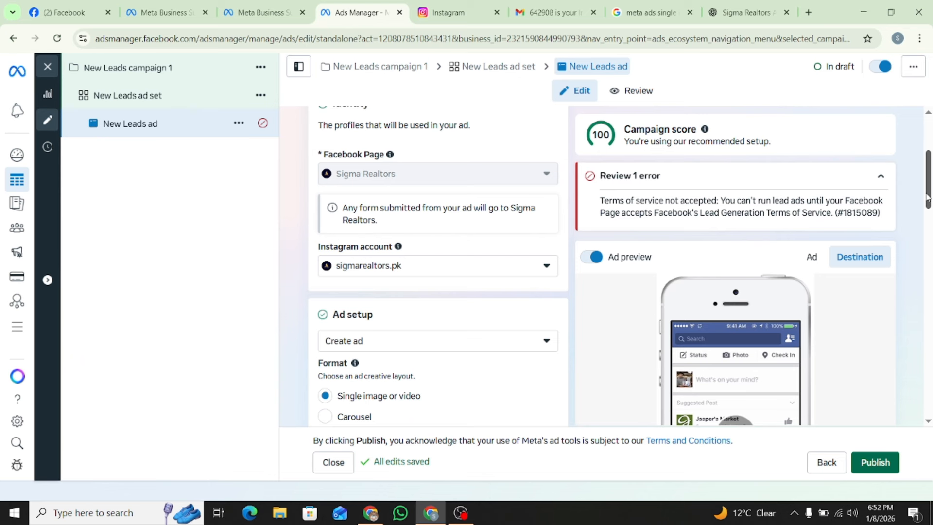
{"action": "left_click_drag", "start_coordinate": [927, 197], "coordinate": [906, 268]}
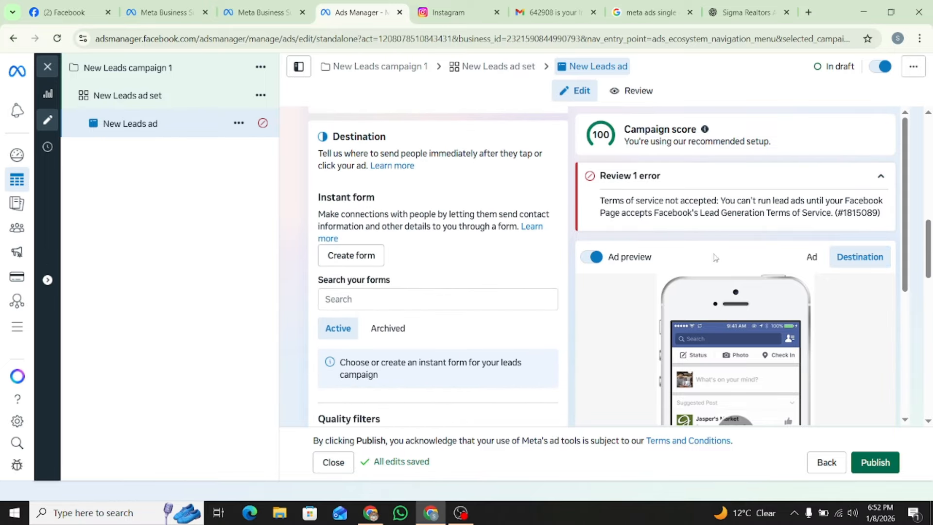
{"action": "left_click", "coordinate": [342, 256]}
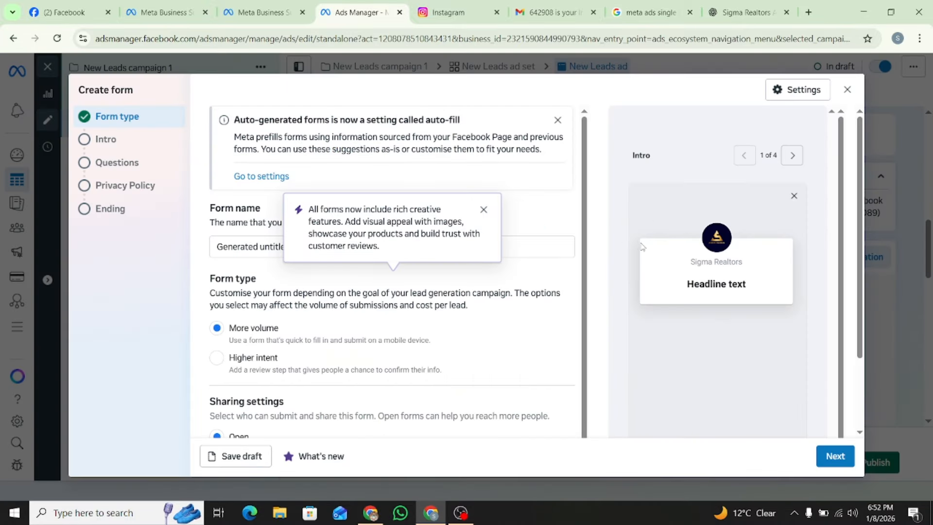
- Name the form Instant Lead Form and set its form type to Higher intent
{"action": "triple_click", "coordinate": [236, 245]}
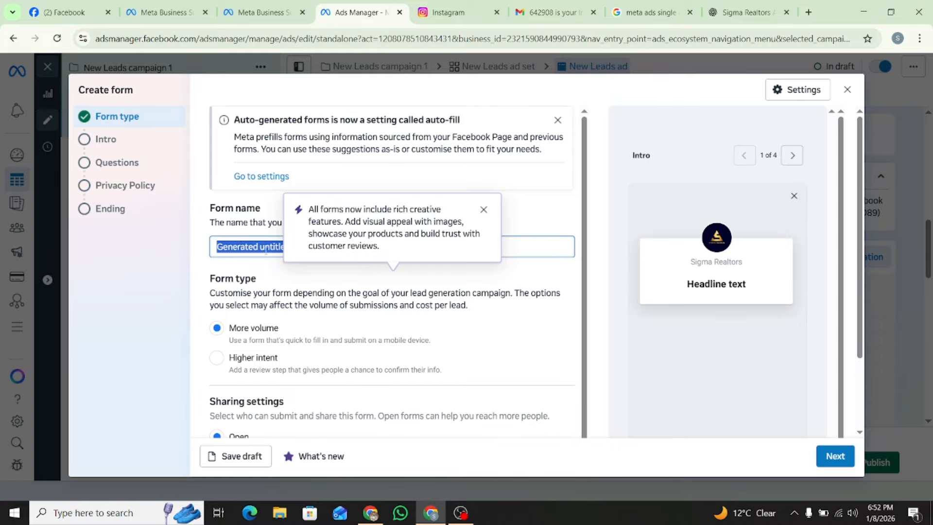
{"action": "key", "text": "Caps_Lock"}
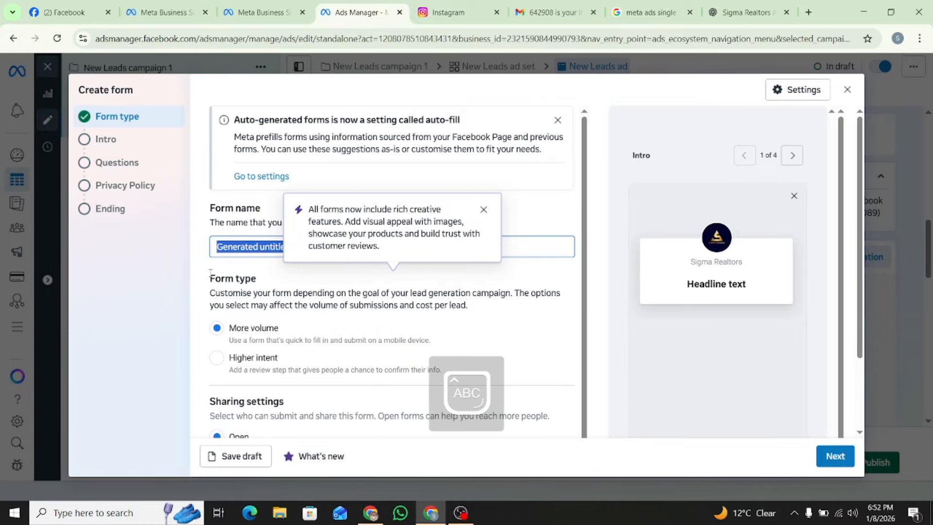
{"action": "key", "text": "Caps_Lock"}
{"action": "key", "text": "BackSpace"}
{"action": "type", "text": "Ins"}
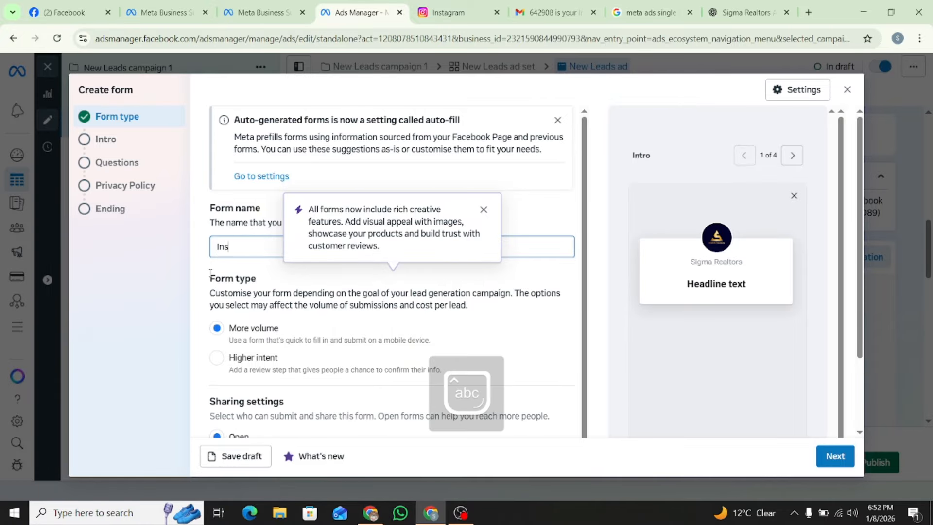
{"action": "type", "text": "tant"}
{"action": "key", "text": "Caps_Lock"}
{"action": "type", "text": "t L"}
{"action": "key", "text": "Caps_Lock"}
{"action": "type", "text": "ead"}
{"action": "key", "text": "Caps_Lock"}
{"action": "type", "text": "F"}
{"action": "key", "text": "Caps_Lock"}
{"action": "type", "text": "or"}
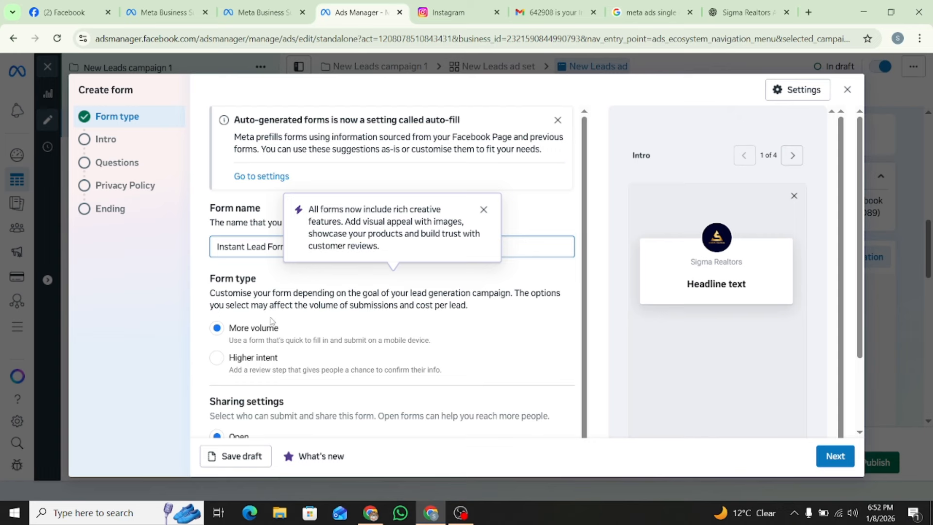
{"action": "left_click", "coordinate": [220, 361]}
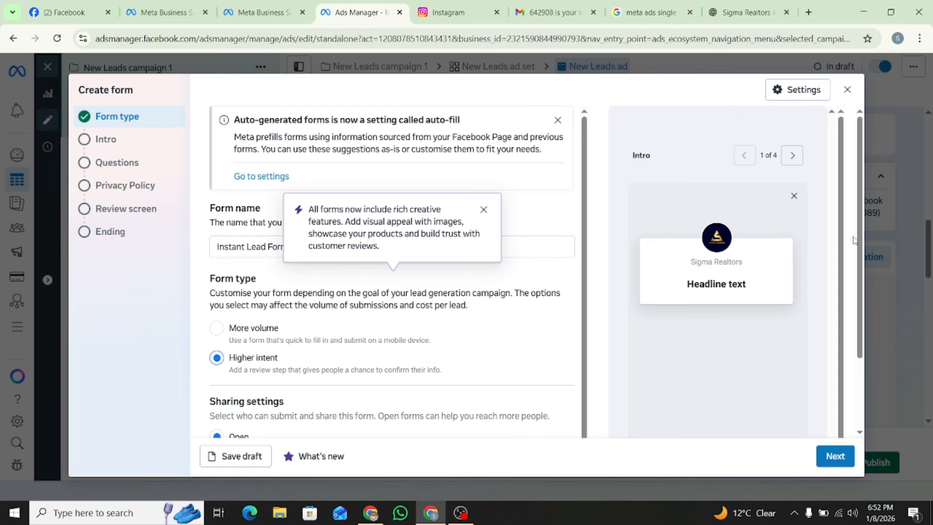
- Continue to the form's intro and set its headline to "Book Your Apartment Today"
{"action": "scroll", "coordinate": [863, 250], "scroll_direction": "down", "scroll_amount": 2}
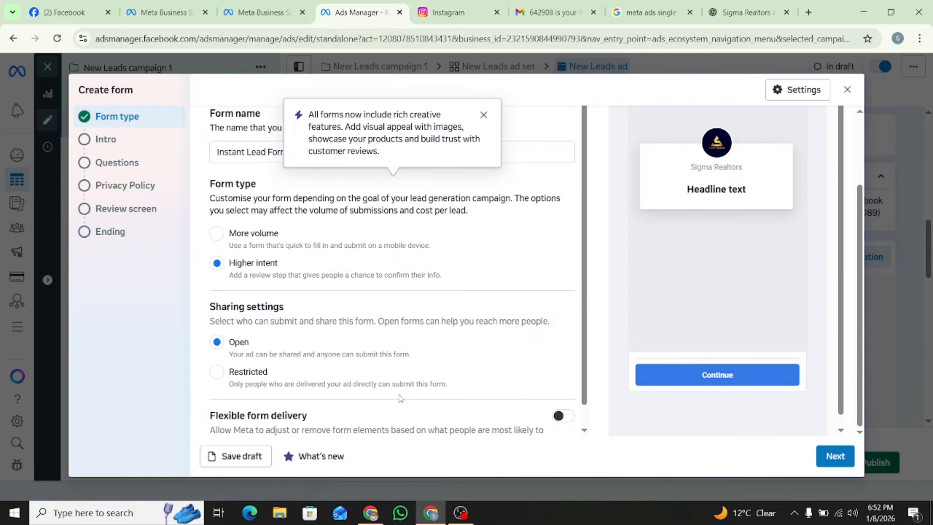
{"action": "left_click", "coordinate": [833, 456]}
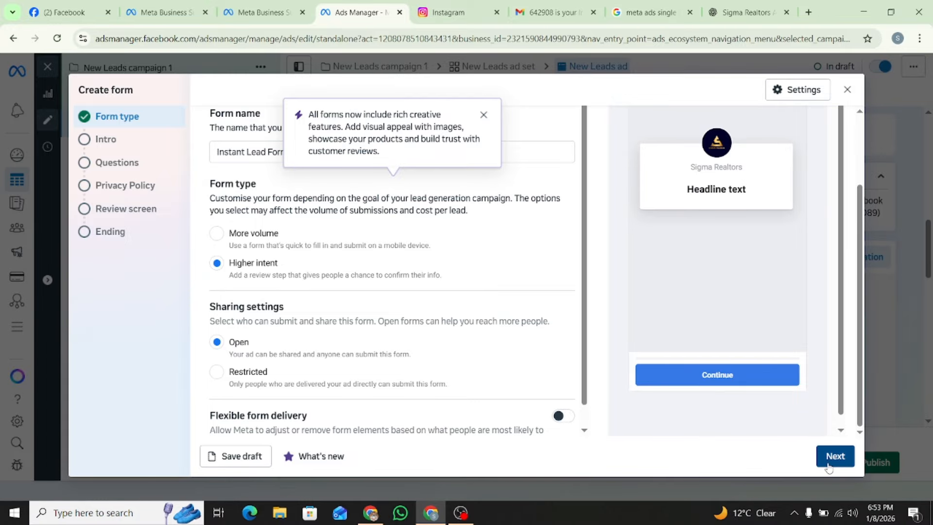
{"action": "left_click", "coordinate": [415, 140]}
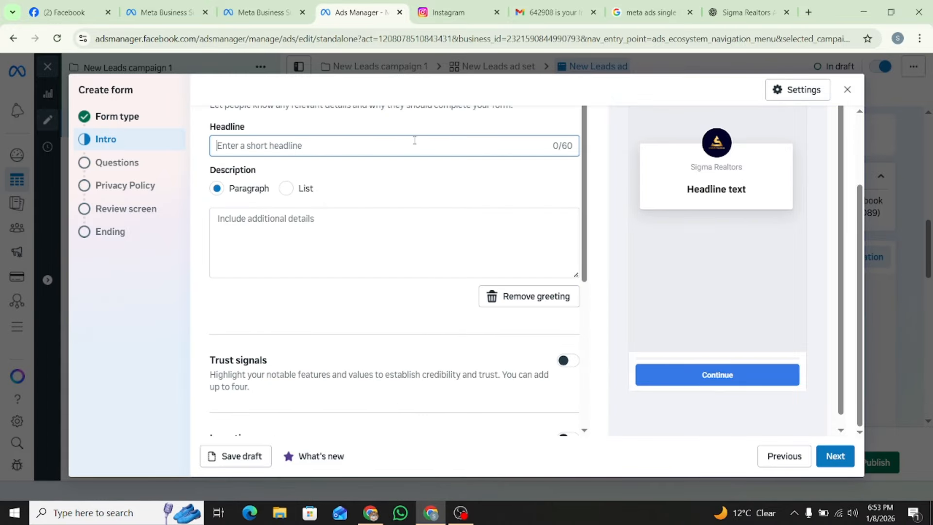
{"action": "key", "text": "Caps_Lock"}
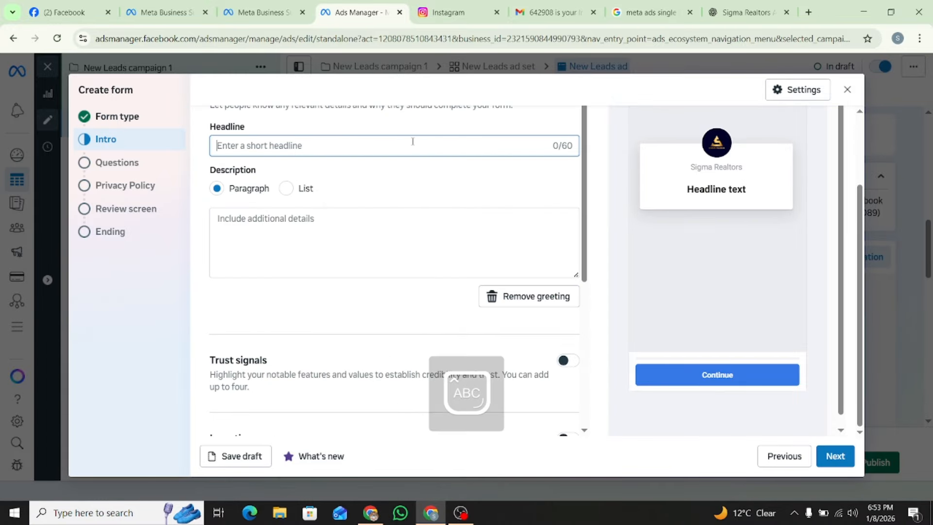
{"action": "type", "text": "B"}
{"action": "key", "text": "Caps_Lock"}
{"action": "type", "text": "ook "}
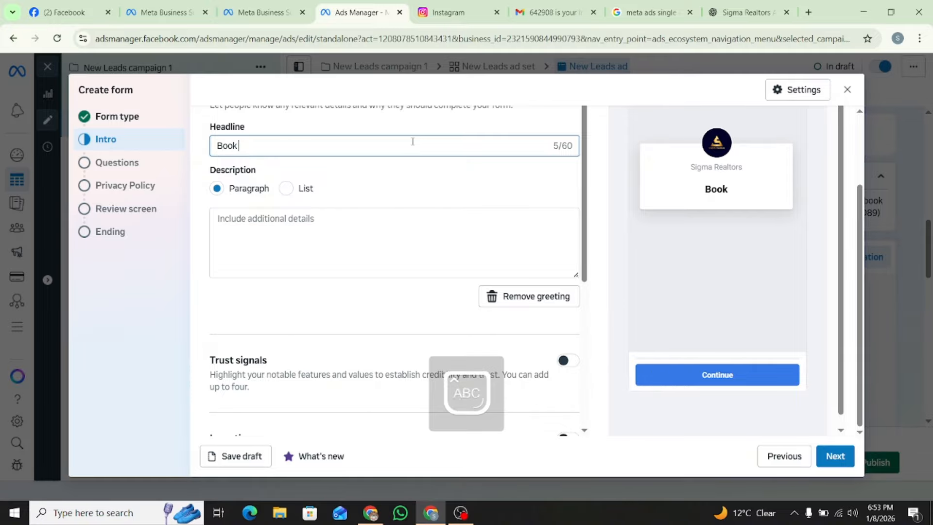
{"action": "type", "text": "Your A"}
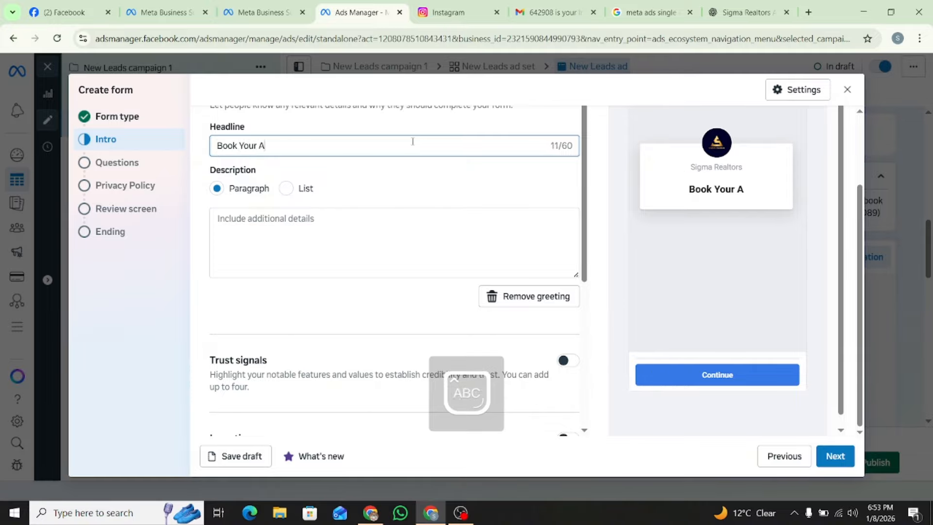
{"action": "type", "text": "pr"}
{"action": "key", "text": "BackSpace"}
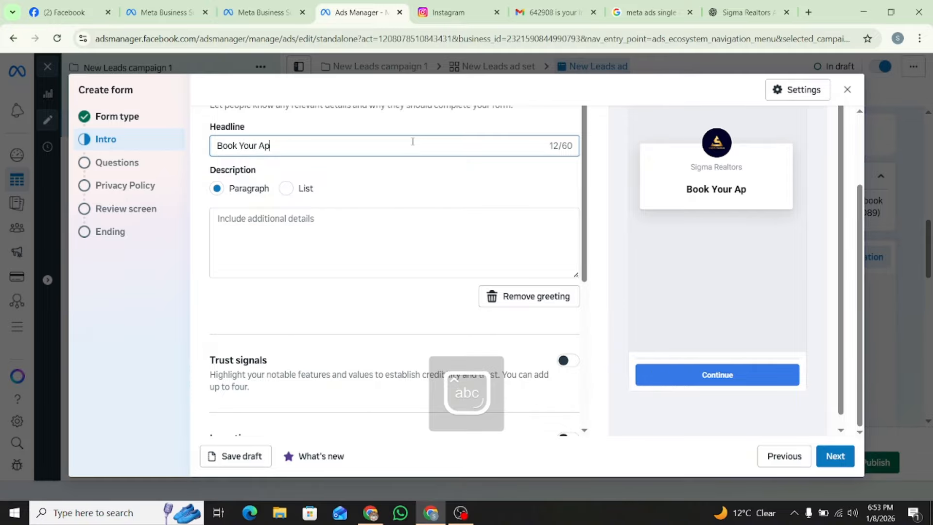
{"action": "type", "text": "artment Toa"}
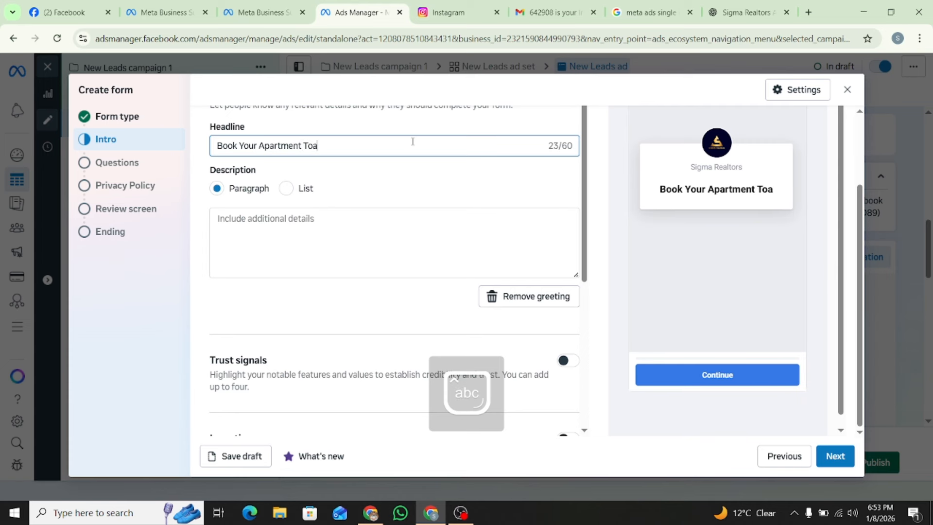
{"action": "key", "text": "BackSpace"}
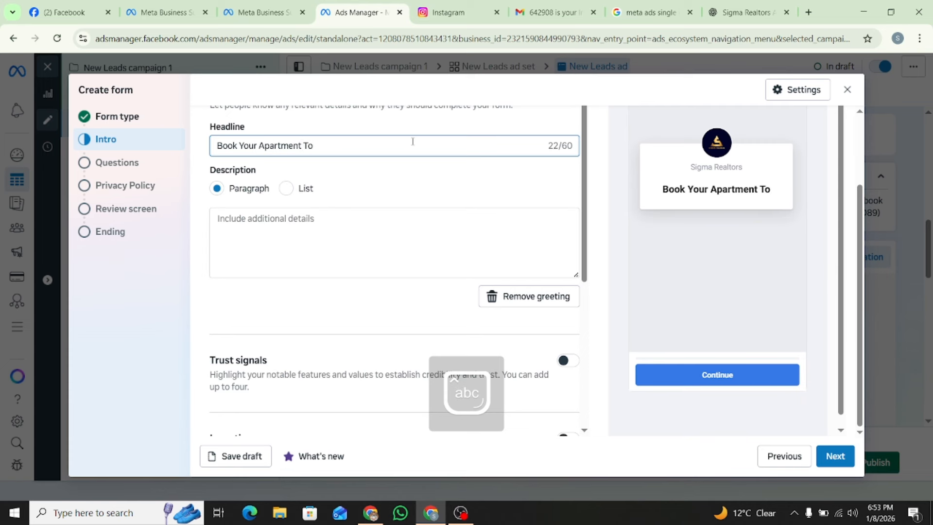
{"action": "type", "text": "day"}
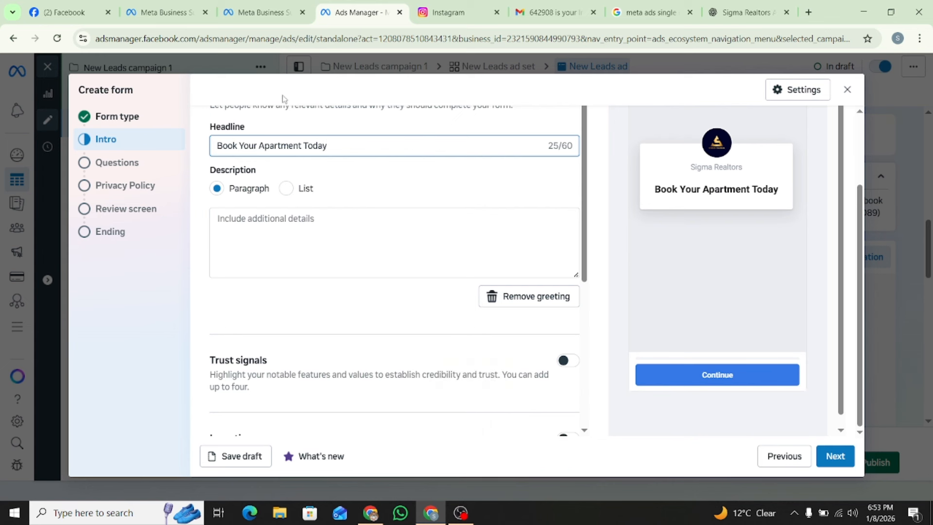
{"action": "left_click_drag", "start_coordinate": [340, 146], "coordinate": [213, 151]}
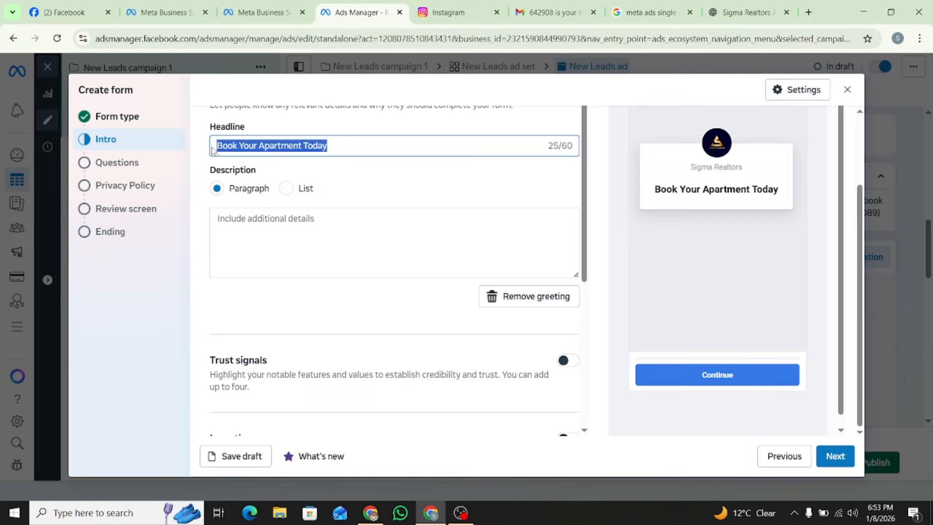
- Write the intro description as the paragraph "Sigma Realtors are the best realtors in islamabad"
{"action": "left_click", "coordinate": [276, 215]}
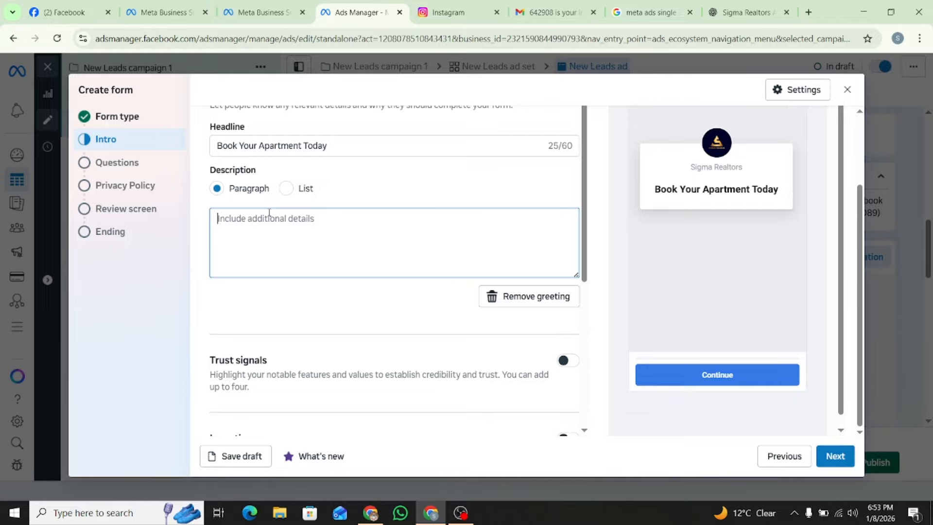
{"action": "key", "text": "Caps_Lock"}
{"action": "type", "text": "I"}
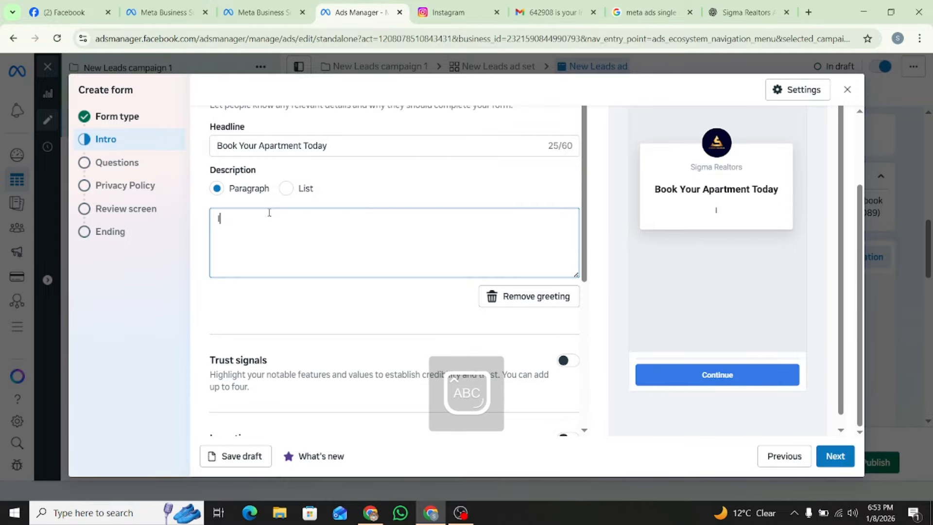
{"action": "key", "text": "BackSpace"}
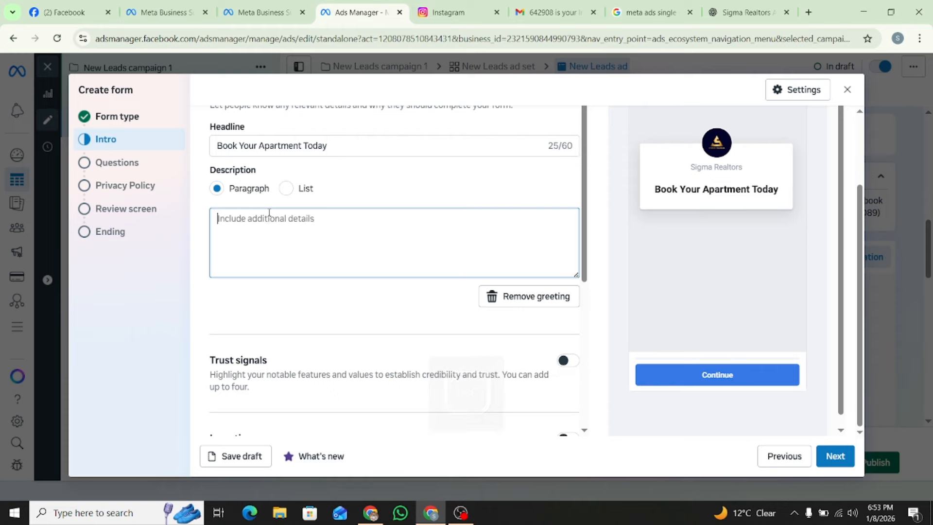
{"action": "type", "text": "SA"}
{"action": "key", "text": "BackSpace"}
{"action": "key", "text": "Caps_Lock"}
{"action": "type", "text": "i"}
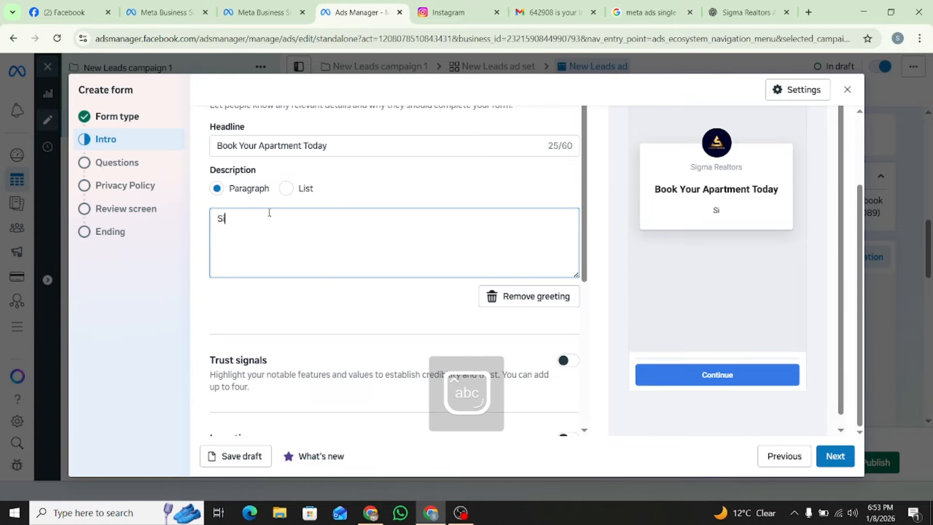
{"action": "type", "text": "gma Realtors"}
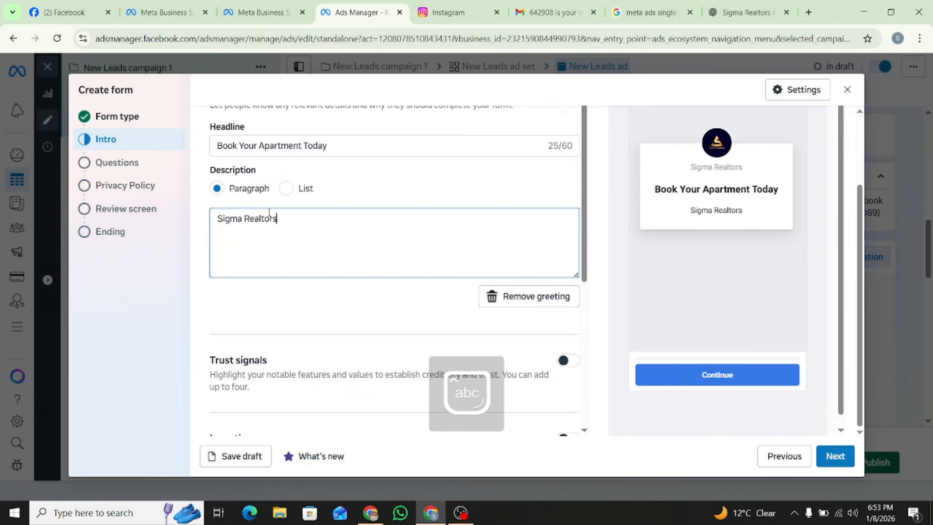
{"action": "type", "text": " are the "}
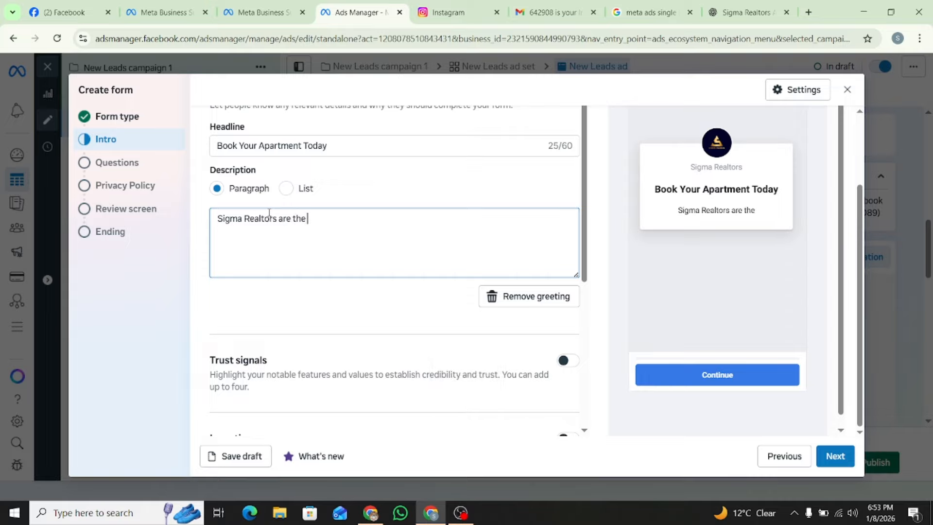
{"action": "type", "text": "best"}
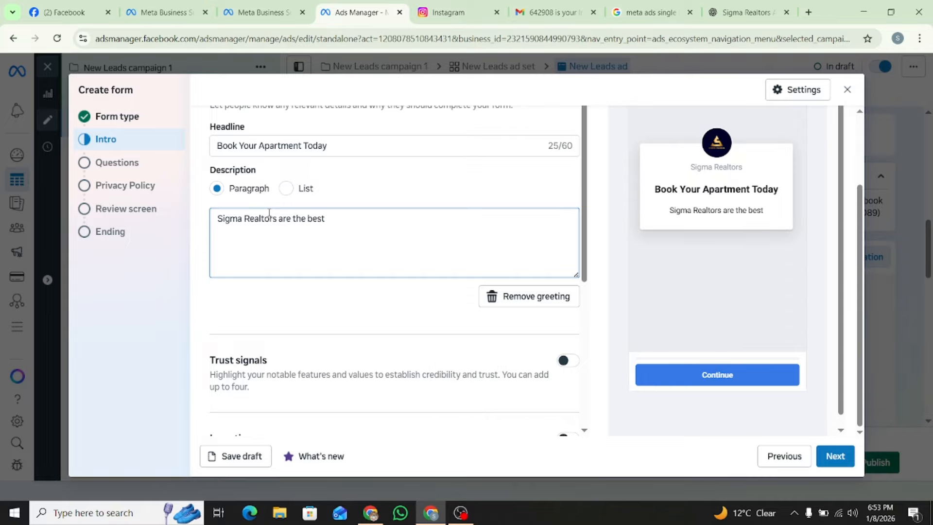
{"action": "type", "text": " real"}
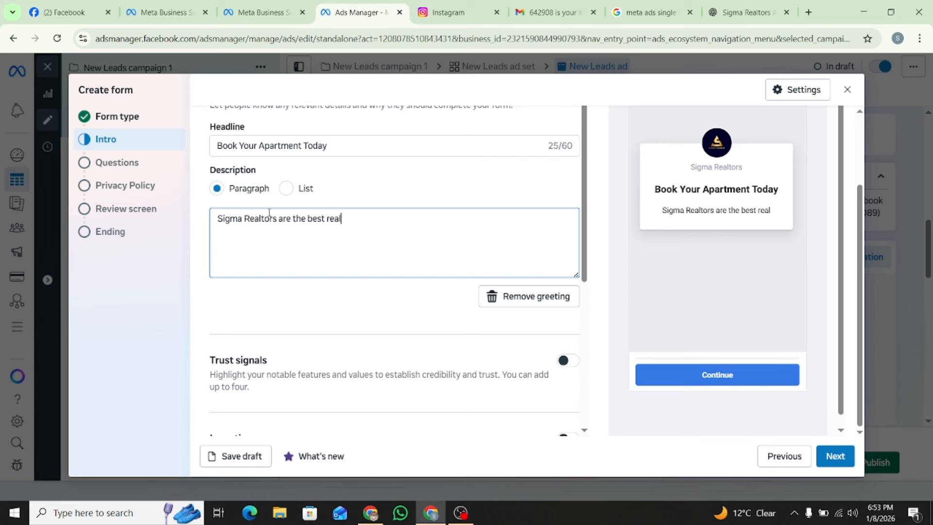
{"action": "type", "text": "tors "}
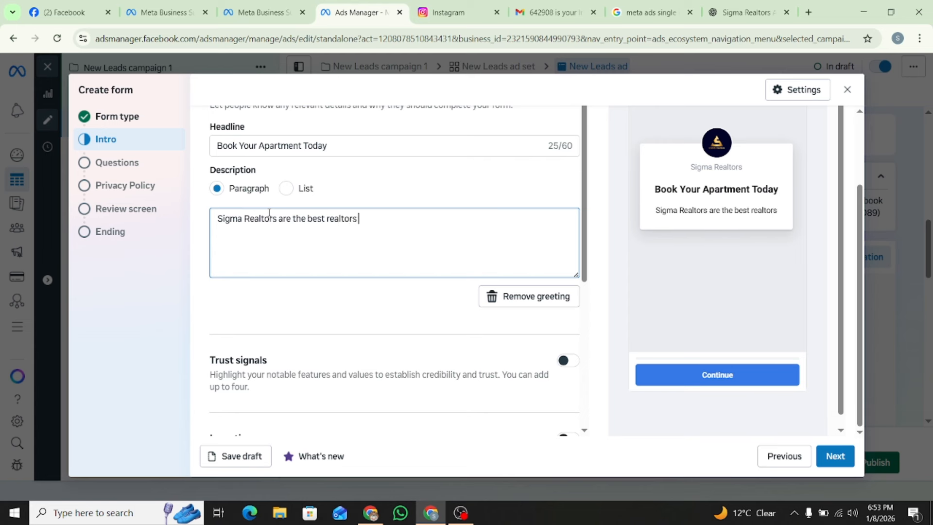
{"action": "type", "text": "in islamabad"}
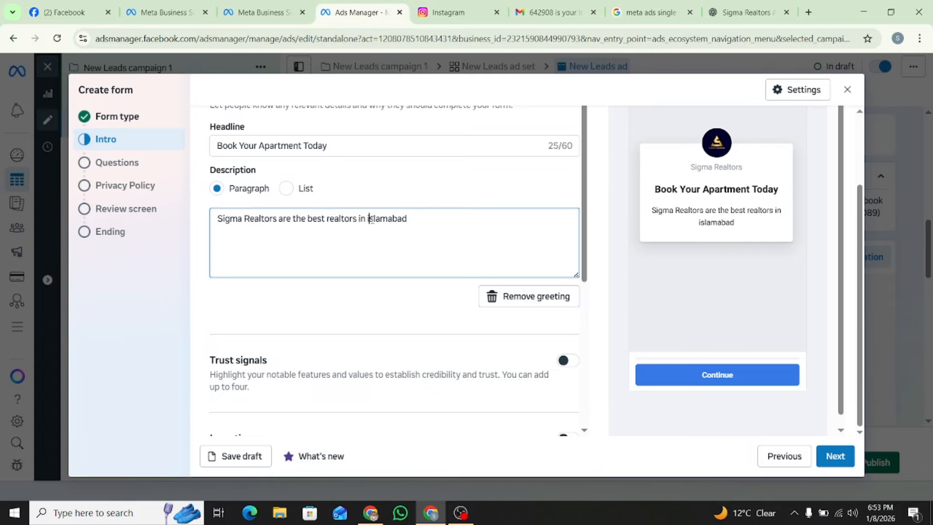
- Capitalise "Islamabad" in the intro description and continue to the form's questions
{"action": "key", "text": "BackSpace"}
{"action": "key", "text": "Delete"}
{"action": "key", "text": "Right"}
{"action": "type", "text": "sl"}
{"action": "scroll", "coordinate": [602, 268], "scroll_direction": "down", "scroll_amount": 5}
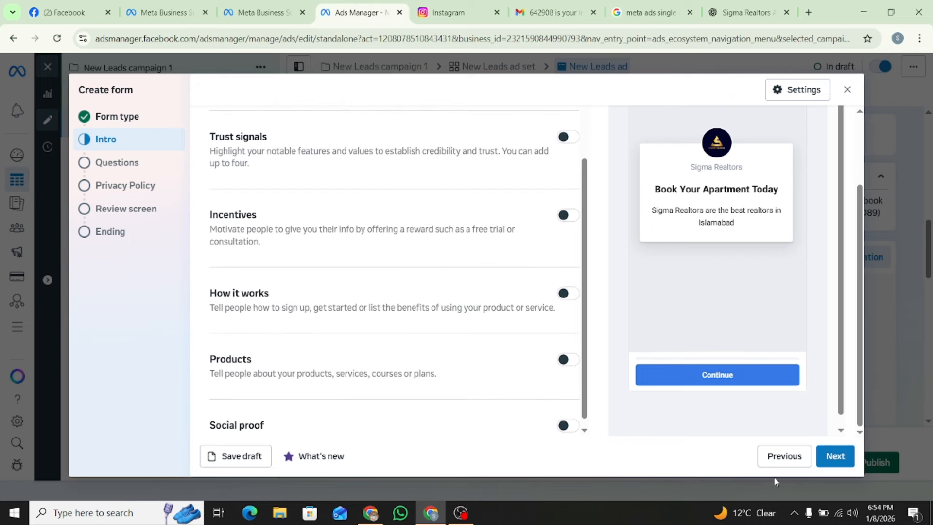
{"action": "left_click", "coordinate": [825, 459]}
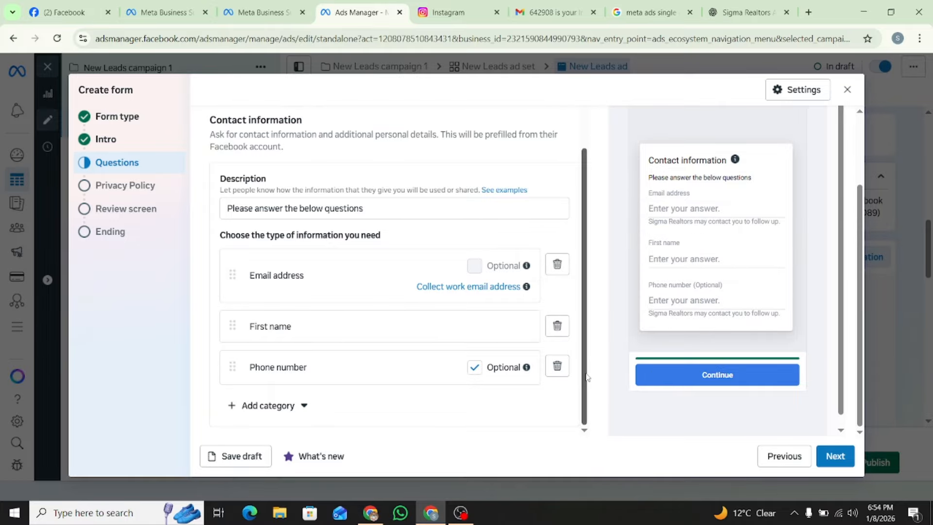
- Check the available contact information categories and add a multiple choice question to the form
{"action": "left_click", "coordinate": [287, 409]}
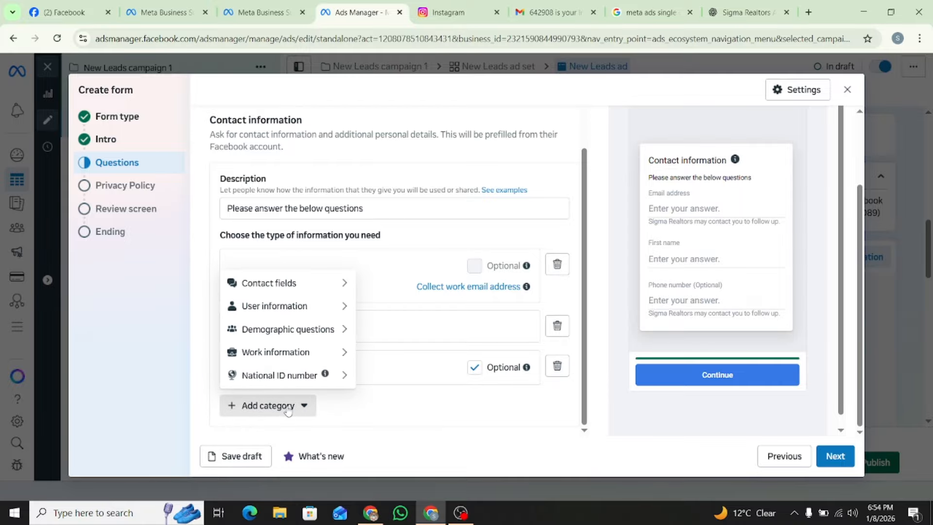
{"action": "left_click", "coordinate": [358, 417]}
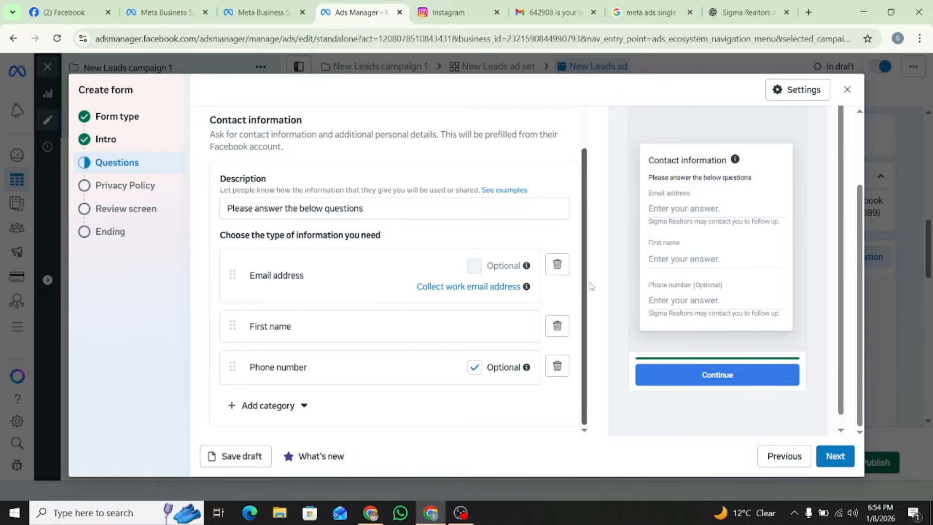
{"action": "scroll", "coordinate": [592, 272], "scroll_direction": "up", "scroll_amount": 4}
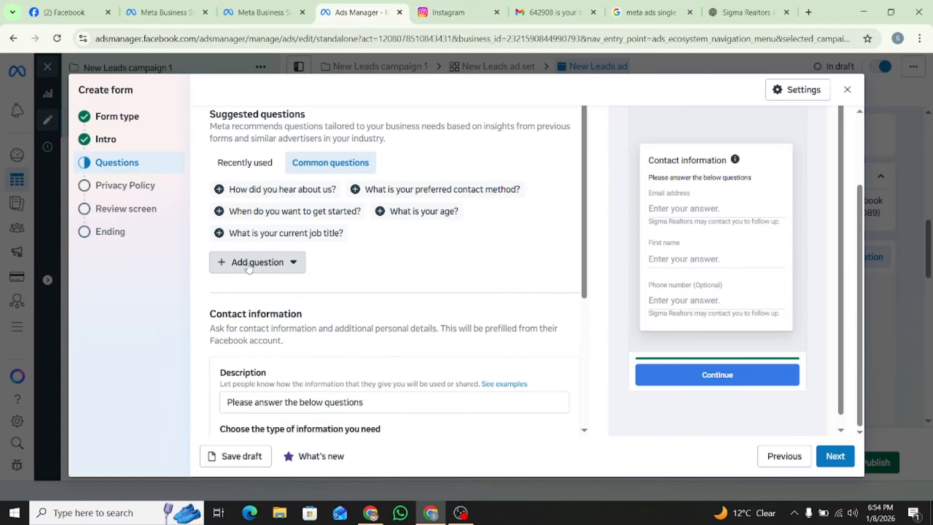
{"action": "left_click", "coordinate": [248, 267]}
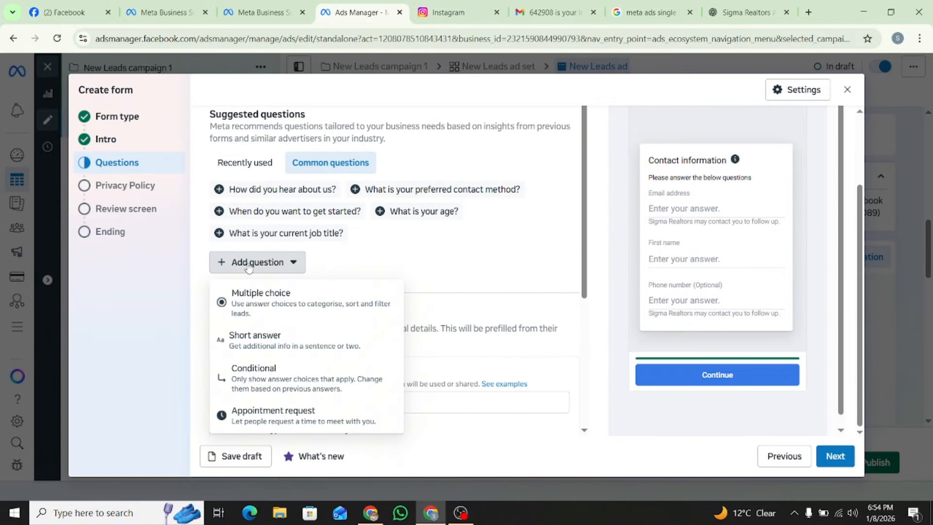
{"action": "left_click", "coordinate": [275, 310]}
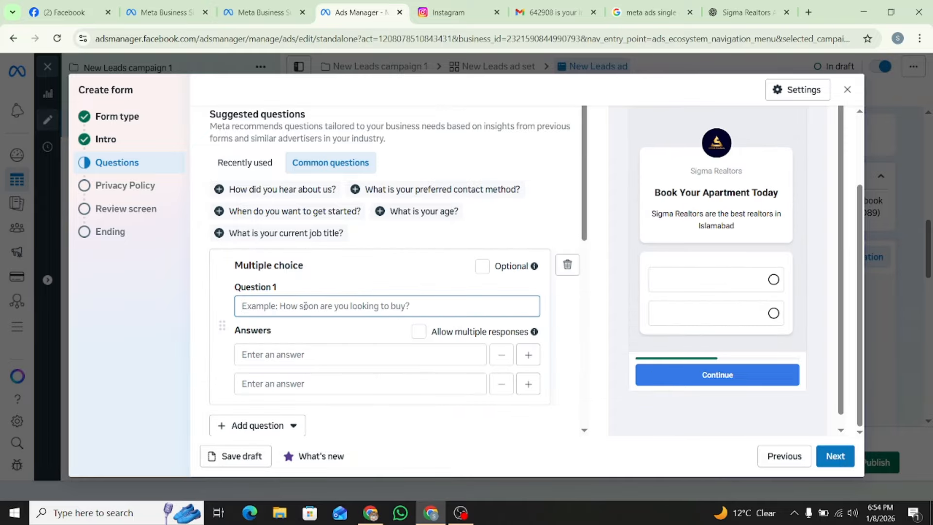
- Enter "What type of apartment you're looking for?" as the text of the multiple choice question
{"action": "key", "text": "Caps_Lock"}
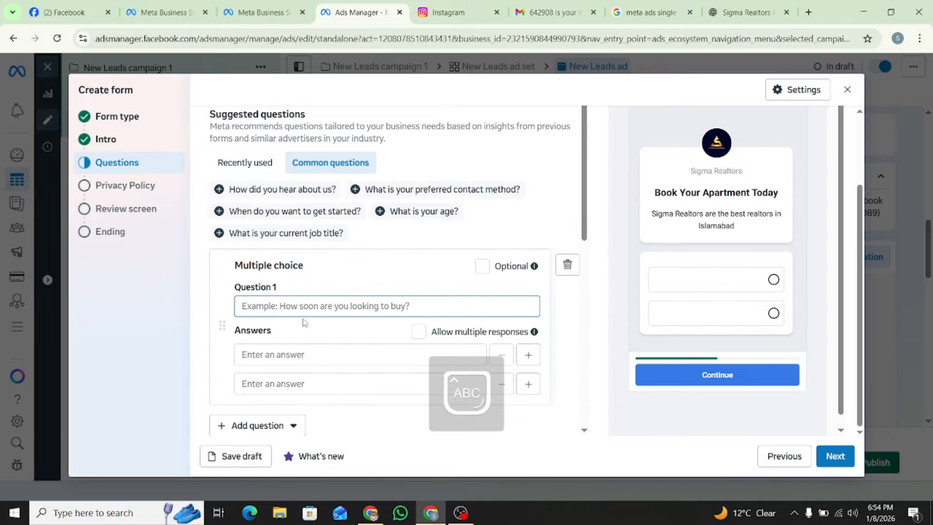
{"action": "type", "text": "W"}
{"action": "key", "text": "Caps_Lock"}
{"action": "type", "text": "ha"}
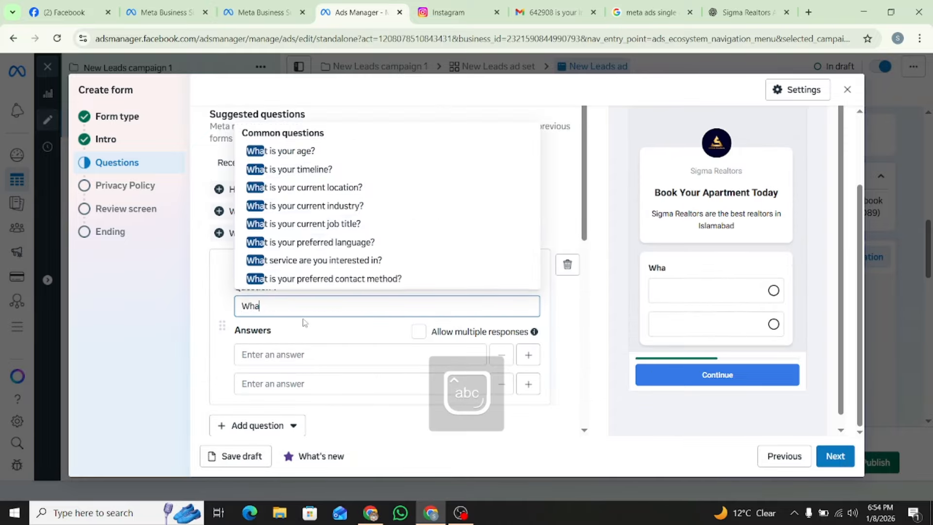
{"action": "type", "text": "t t"}
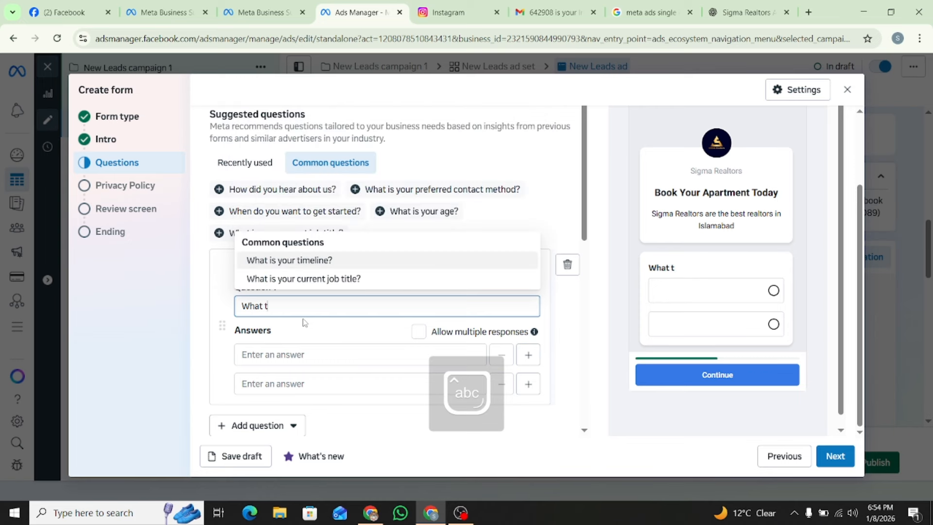
{"action": "type", "text": "yp"}
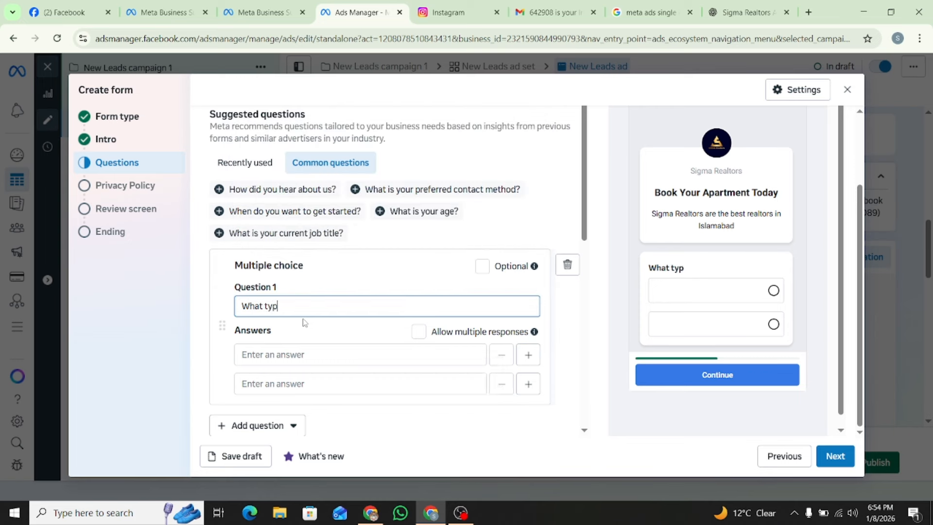
{"action": "type", "text": "e of ap"}
{"action": "type", "text": "artment y"}
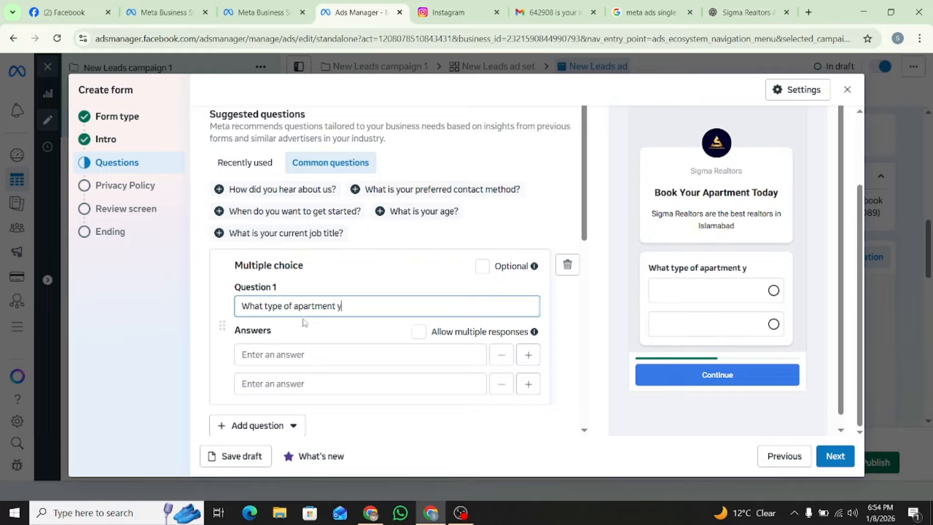
{"action": "type", "text": "ou're looking"}
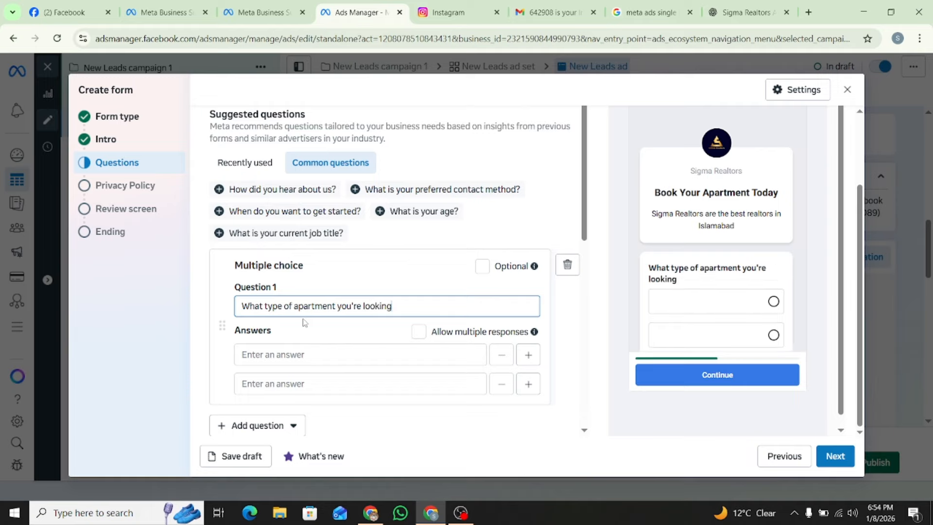
{"action": "type", "text": " for?"}
{"action": "left_click", "coordinate": [281, 366]}
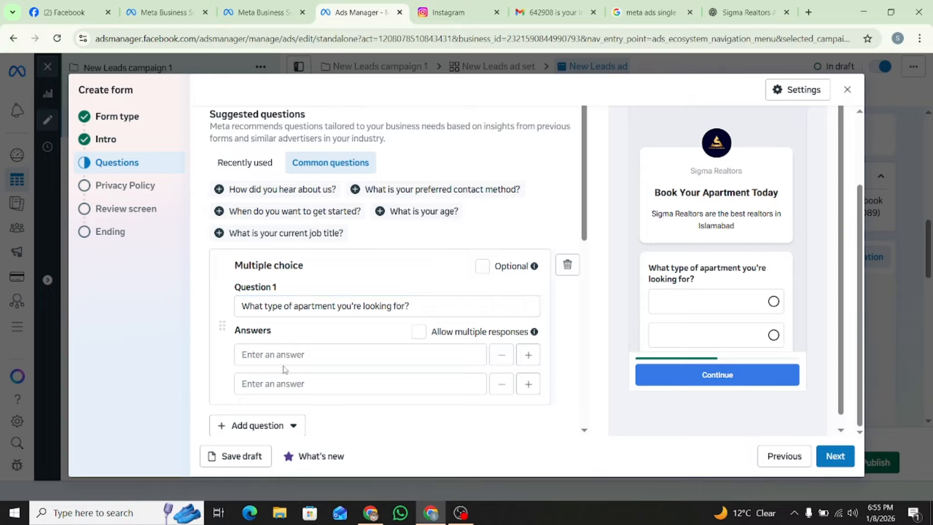
- Enter "Studio" and "1-Bed" as the first two answers of the apartment type question
{"action": "left_click", "coordinate": [295, 351]}
{"action": "key", "text": "Caps_Lock"}
{"action": "type", "text": "S"}
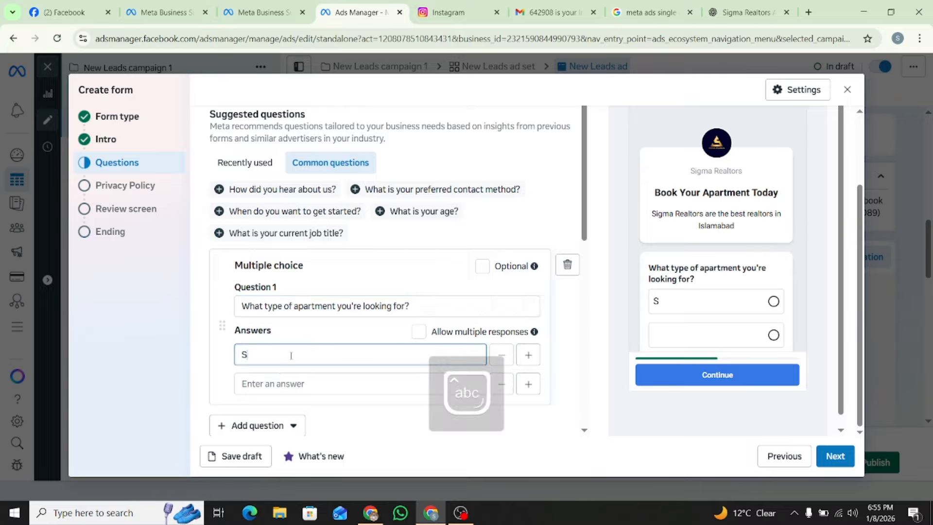
{"action": "type", "text": "tudio"}
{"action": "left_click", "coordinate": [284, 384]}
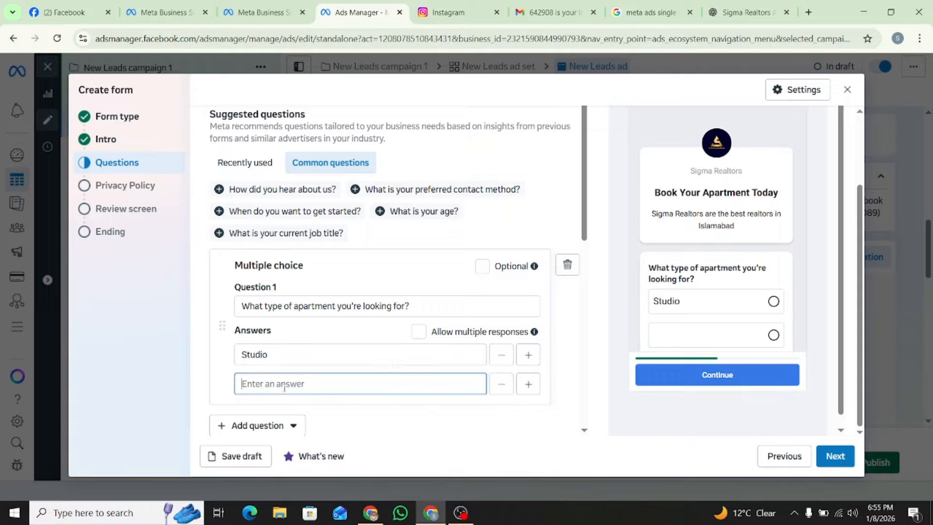
{"action": "type", "text": "1-Bed"}
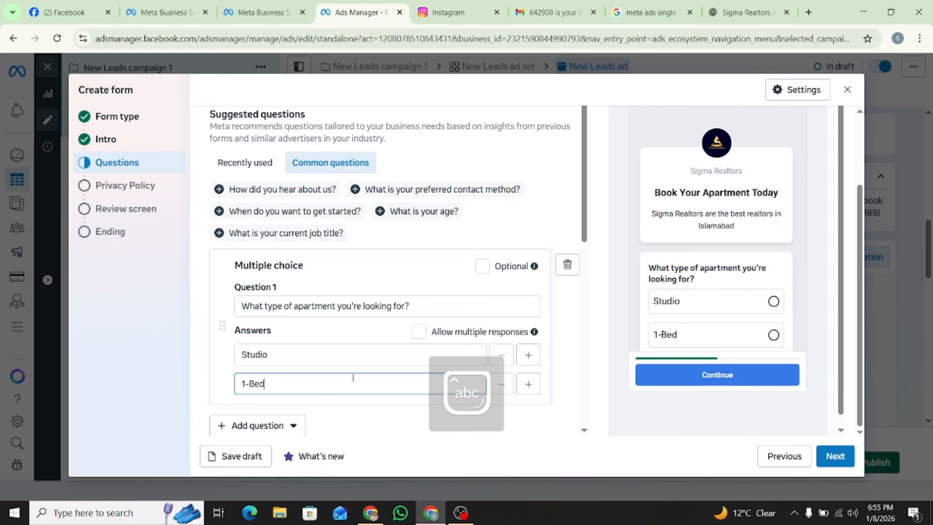
- Add a third answer option, "2-Bed", to the apartment type question
{"action": "scroll", "coordinate": [354, 380], "scroll_direction": "down", "scroll_amount": 2}
{"action": "left_click", "coordinate": [526, 288]}
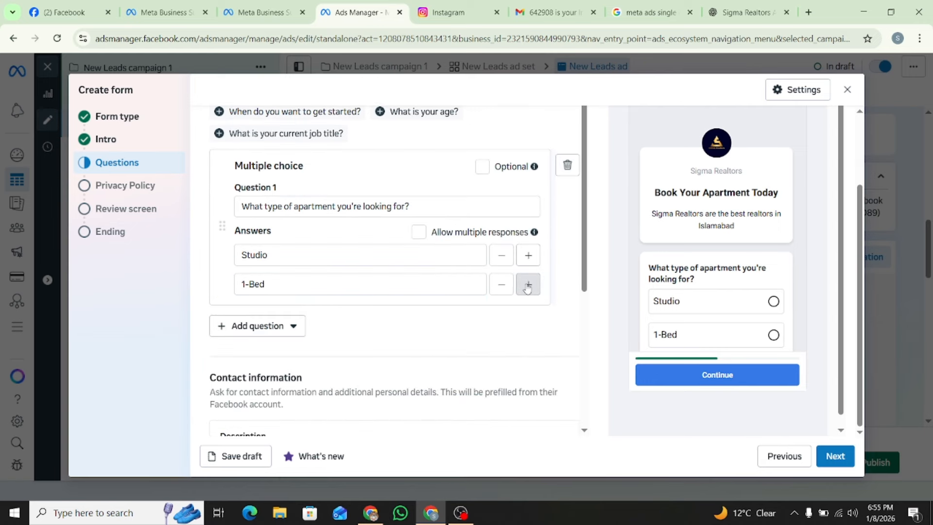
{"action": "left_click", "coordinate": [460, 312]}
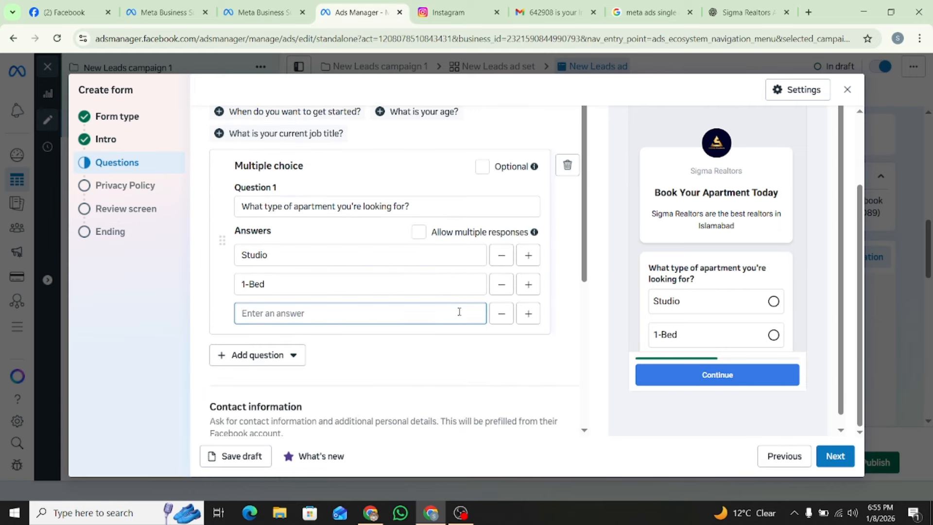
{"action": "type", "text": "2"}
{"action": "key", "text": "Caps_Lock"}
{"action": "key", "text": "Caps_Lock"}
{"action": "key", "text": "BackSpace"}
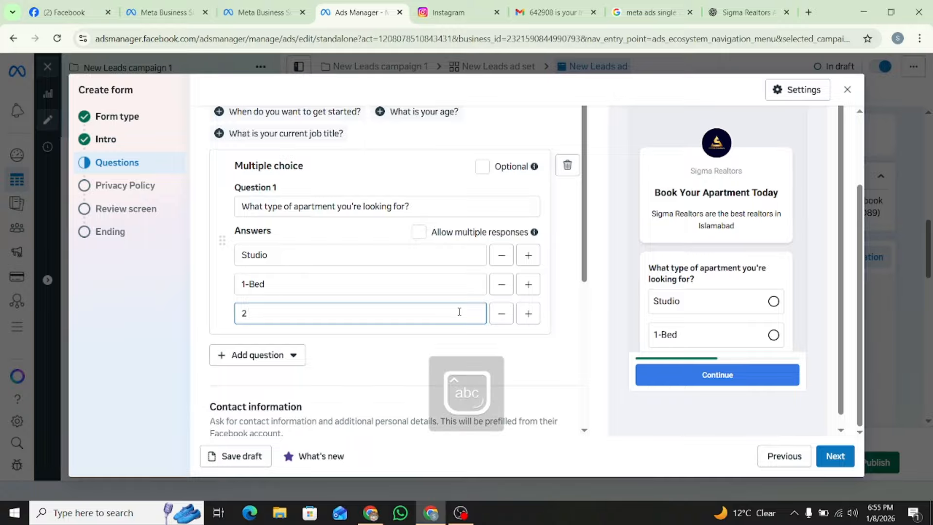
{"action": "type", "text": "0"}
{"action": "key", "text": "BackSpace"}
{"action": "type", "text": "0"}
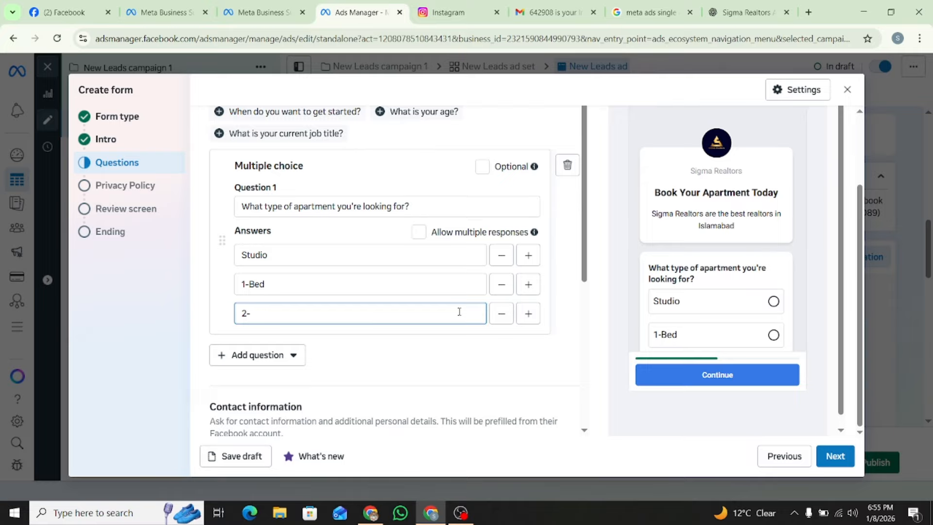
{"action": "key", "text": "Caps_Lock"}
{"action": "type", "text": "B"}
{"action": "key", "text": "Caps_Lock"}
{"action": "type", "text": "ed"}
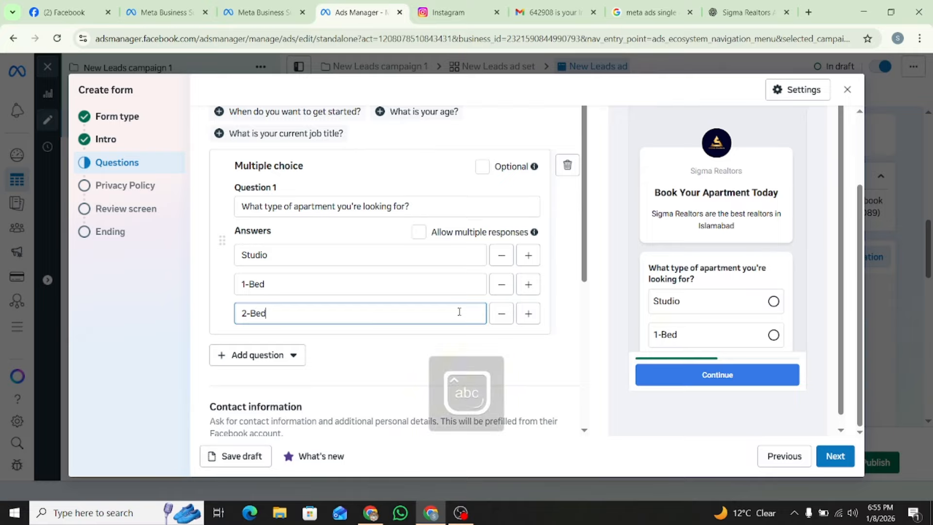
- Add a short answer question to the form with the text "What is your WA number?"
{"action": "scroll", "coordinate": [479, 357], "scroll_direction": "down", "scroll_amount": 1}
{"action": "right_click", "coordinate": [478, 355]}
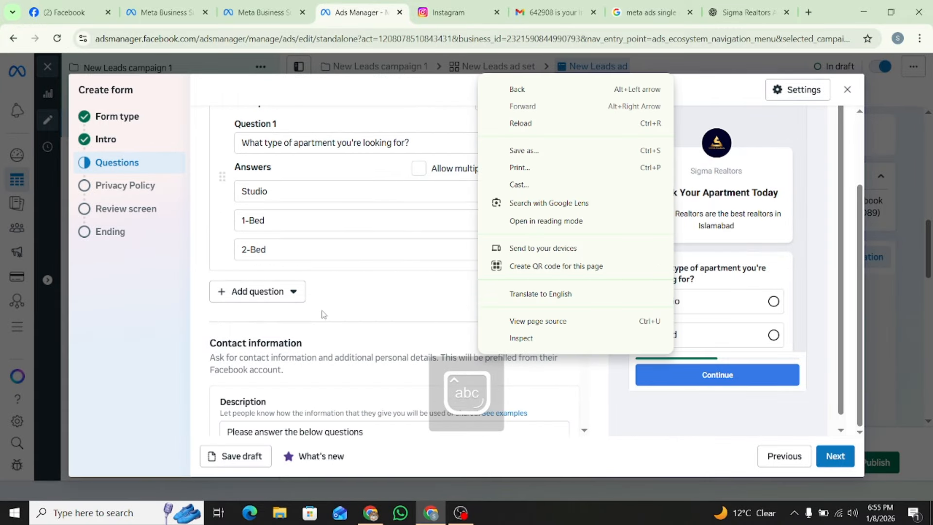
{"action": "left_click", "coordinate": [248, 288]}
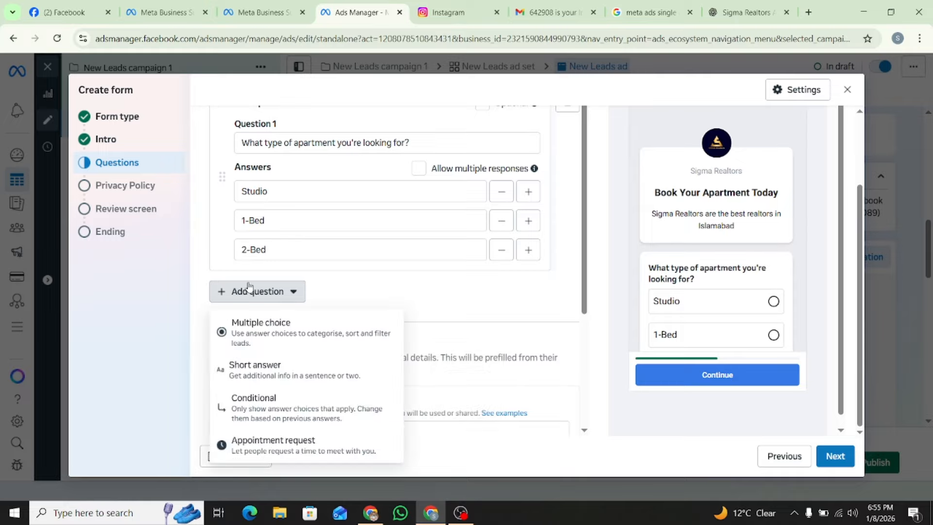
{"action": "left_click", "coordinate": [284, 380]}
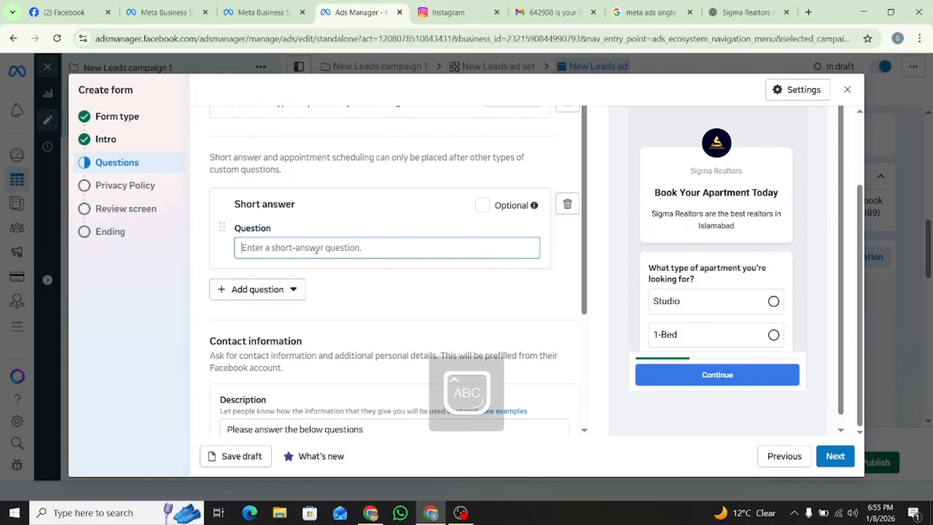
{"action": "type", "text": "Whats"}
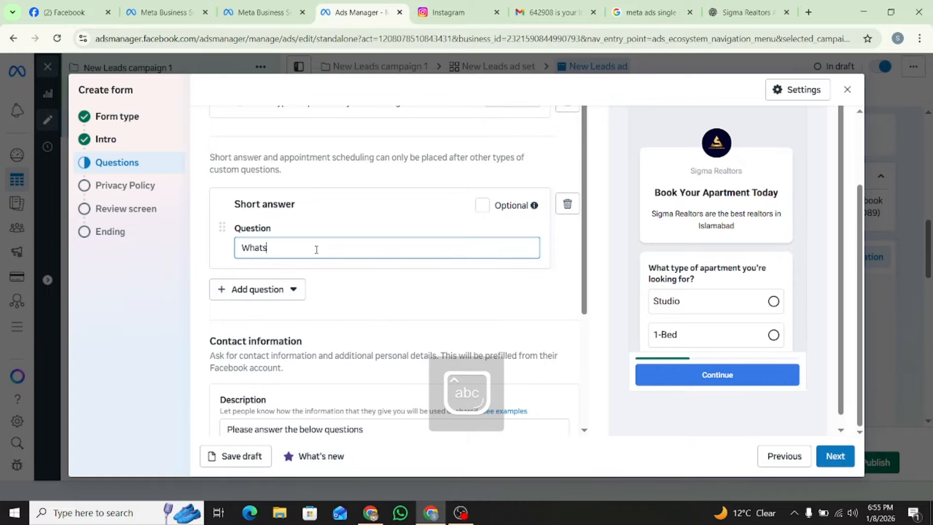
{"action": "key", "text": "BackSpace"}
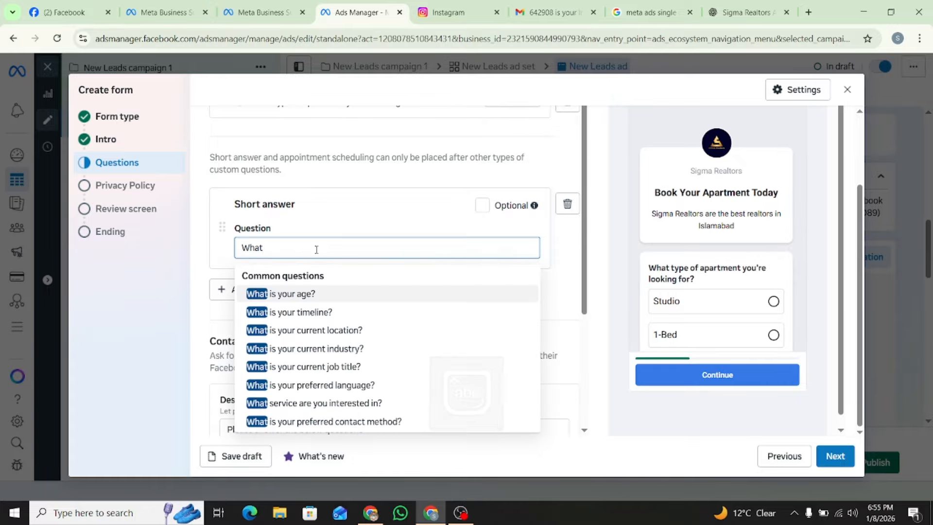
{"action": "type", "text": "is"}
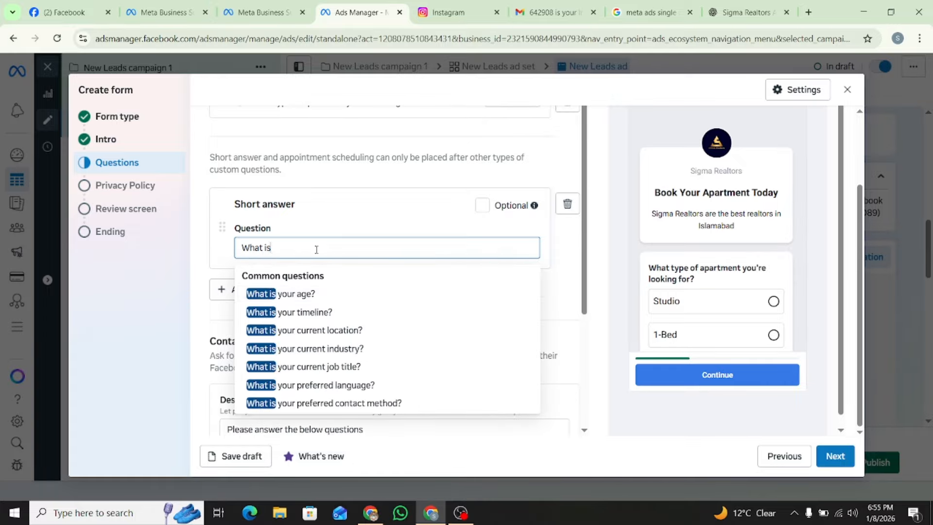
{"action": "type", "text": " you"}
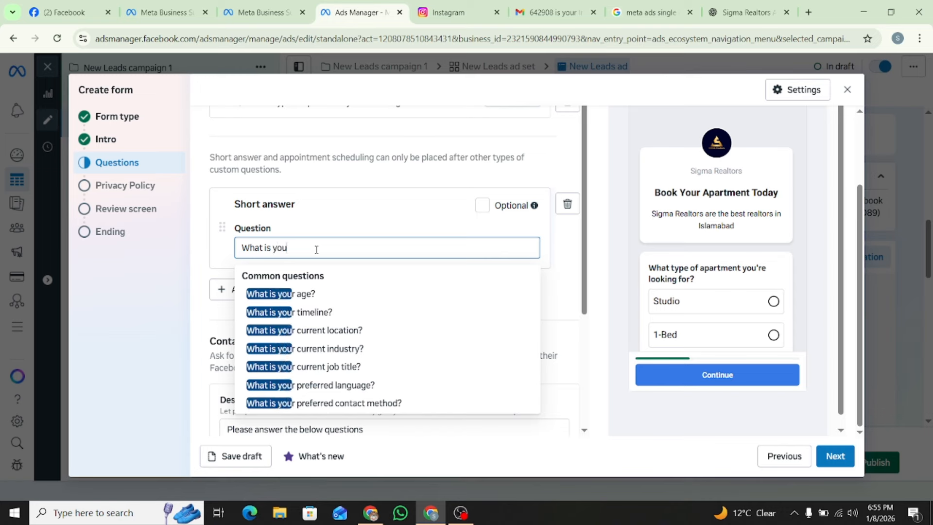
{"action": "type", "text": "r"}
{"action": "key", "text": "Caps_Lock"}
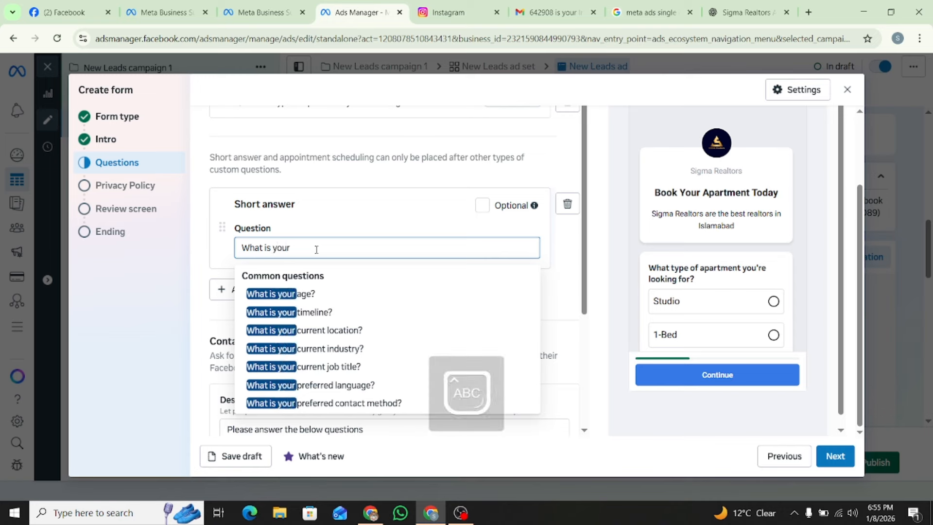
{"action": "type", "text": "WA"}
{"action": "key", "text": "Caps_Lock"}
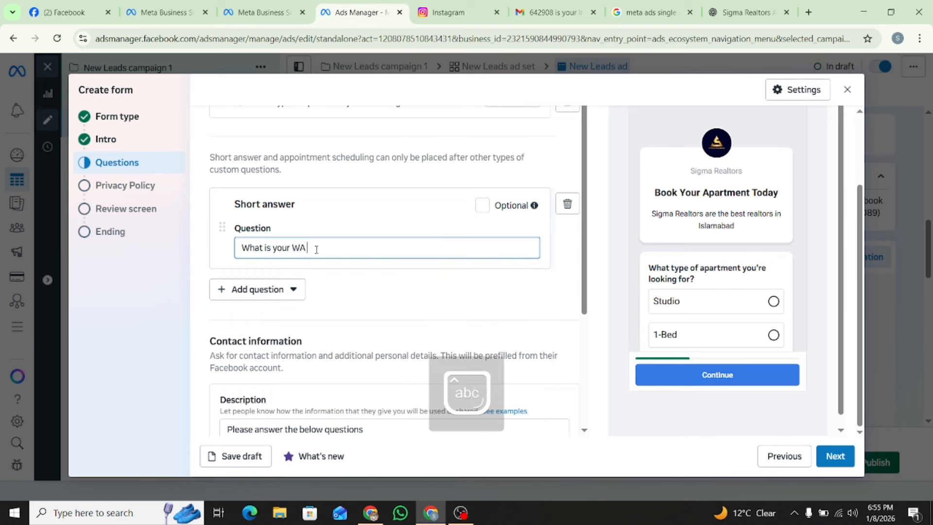
{"action": "type", "text": "number?"}
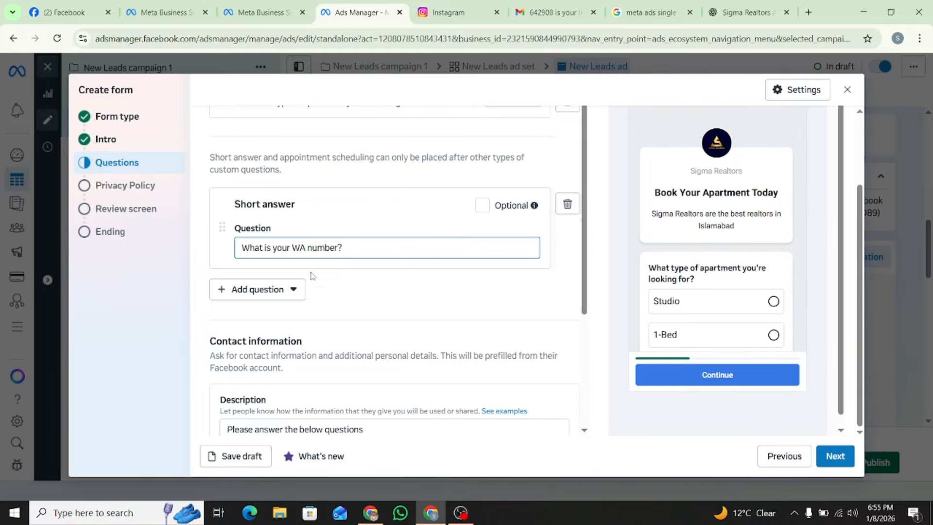
- Check the available question types and requested contact information, and continue to the form's privacy policy
{"action": "scroll", "coordinate": [311, 347], "scroll_direction": "down", "scroll_amount": 2}
{"action": "scroll", "coordinate": [310, 347], "scroll_direction": "down", "scroll_amount": 4}
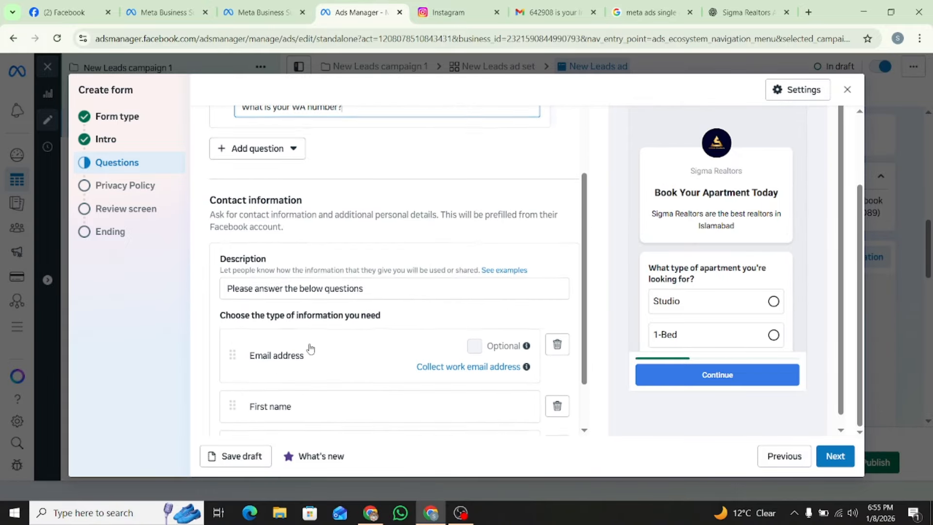
{"action": "scroll", "coordinate": [310, 348], "scroll_direction": "up", "scroll_amount": 8}
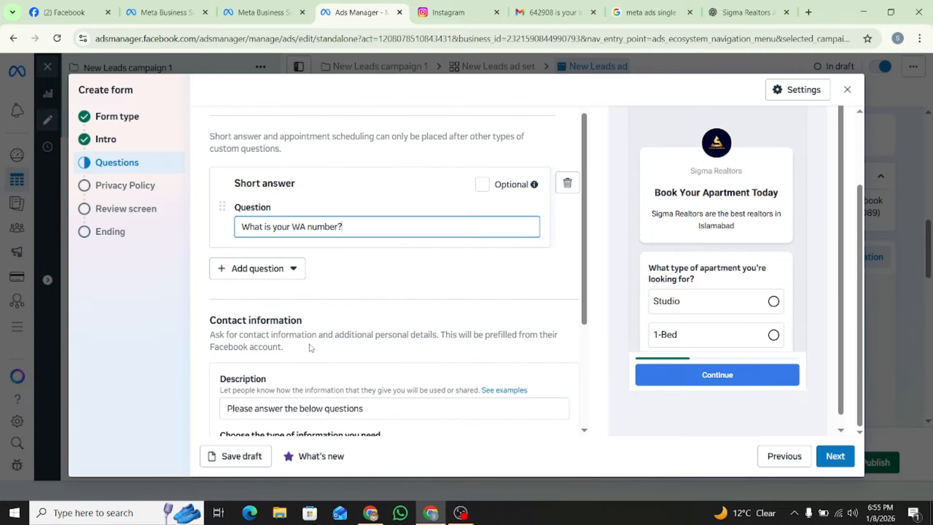
{"action": "scroll", "coordinate": [346, 348], "scroll_direction": "down", "scroll_amount": 5}
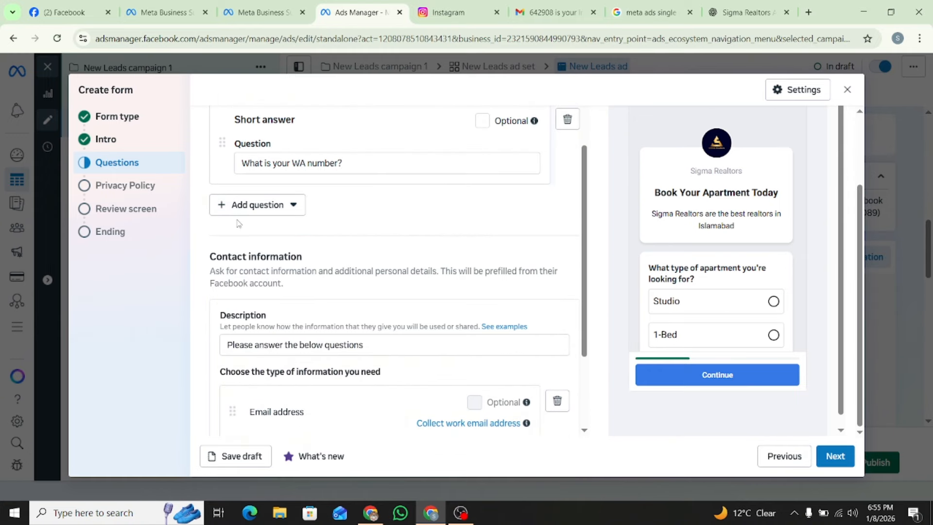
{"action": "left_click", "coordinate": [249, 205]}
{"action": "left_click", "coordinate": [249, 204]}
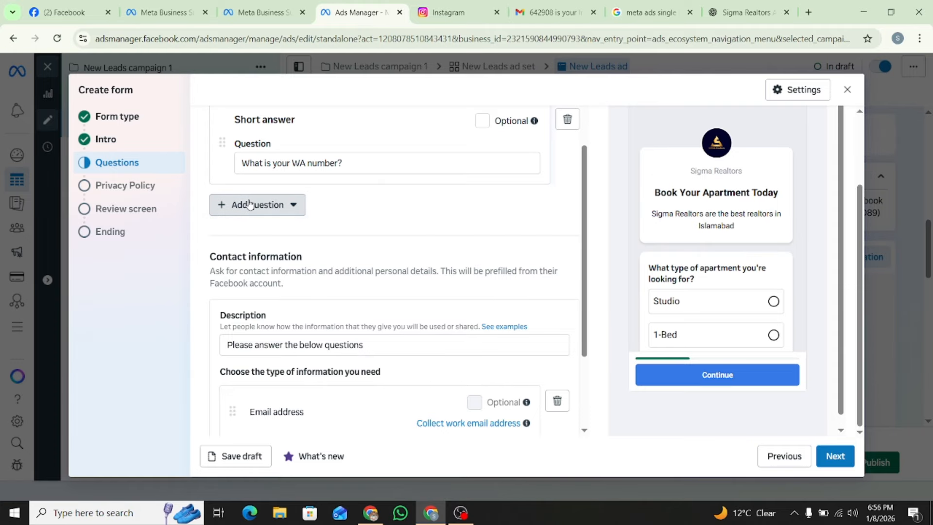
{"action": "left_click", "coordinate": [247, 204]}
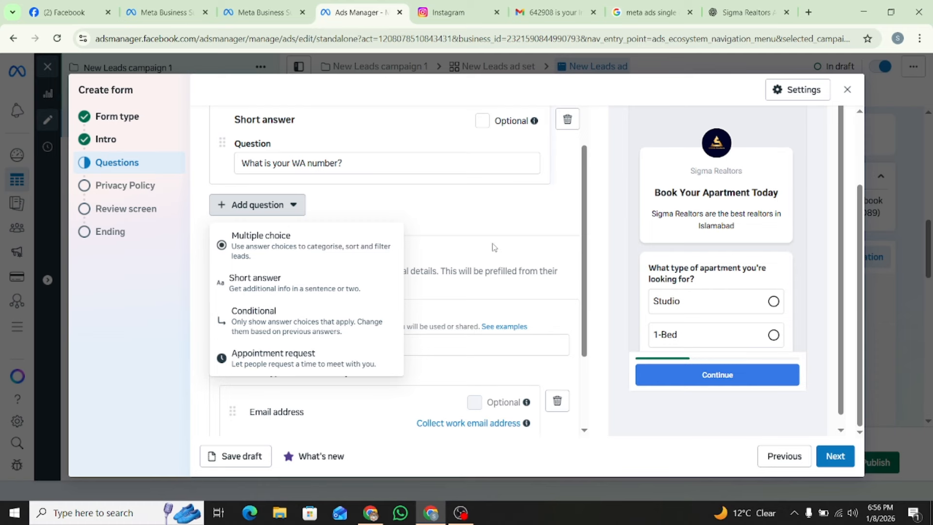
{"action": "scroll", "coordinate": [493, 247], "scroll_direction": "down", "scroll_amount": 3}
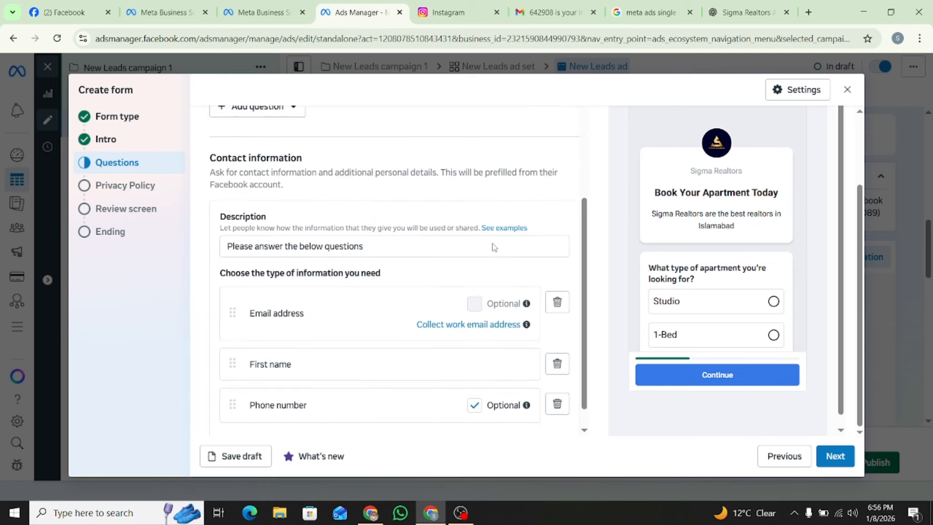
{"action": "left_click", "coordinate": [840, 451]}
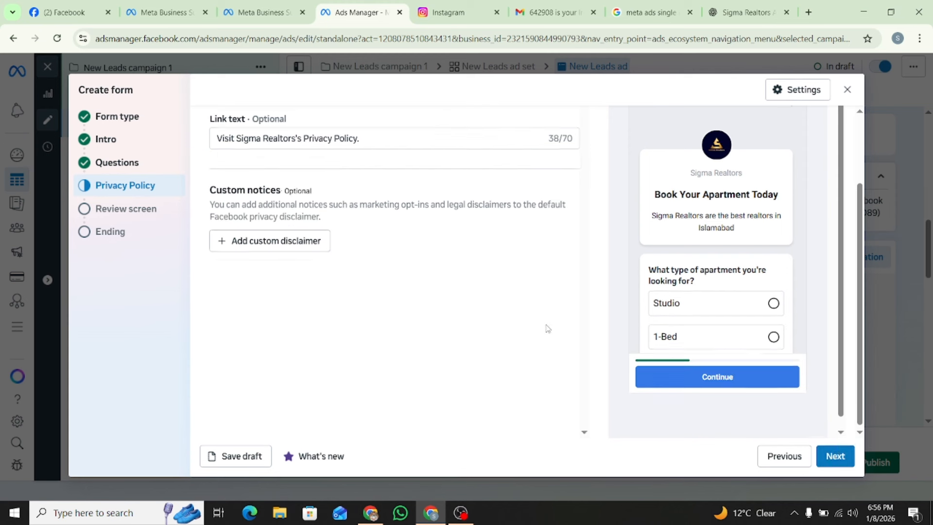
- Fill in the privacy policy link with the business website's URL, ending in "/privacy-policy"
{"action": "scroll", "coordinate": [548, 327], "scroll_direction": "up", "scroll_amount": 2}
{"action": "left_click", "coordinate": [500, 188]}
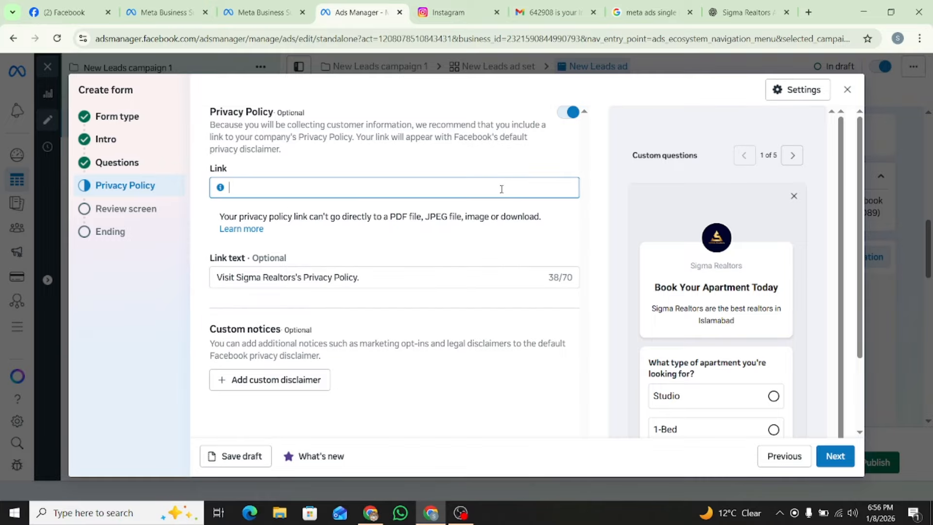
{"action": "type", "text": "www"}
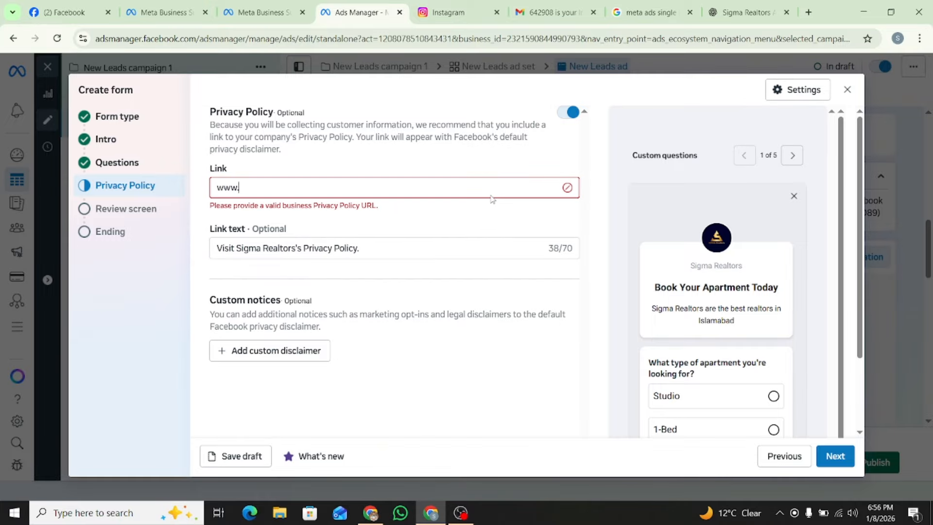
{"action": "type", "text": ".thehami"}
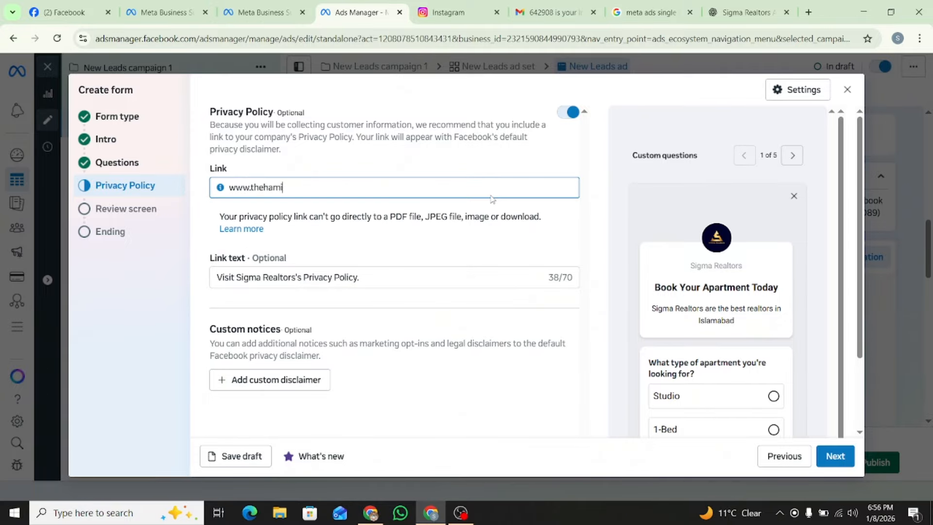
{"action": "type", "text": "dkhan.com/privacy"}
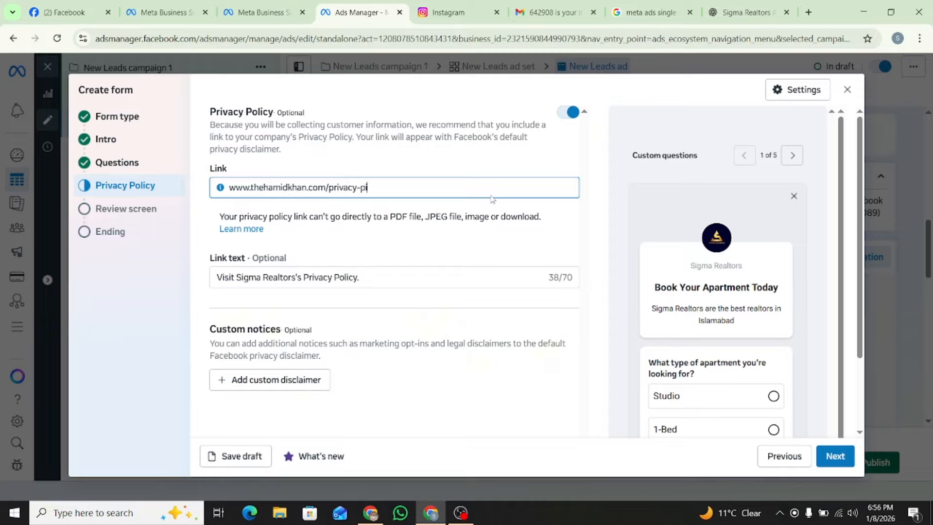
{"action": "type", "text": "-policy"}
- Try the "1-Bed" answer in the form preview and continue past the review screen to the ending settings
{"action": "scroll", "coordinate": [493, 200], "scroll_direction": "down", "scroll_amount": 2}
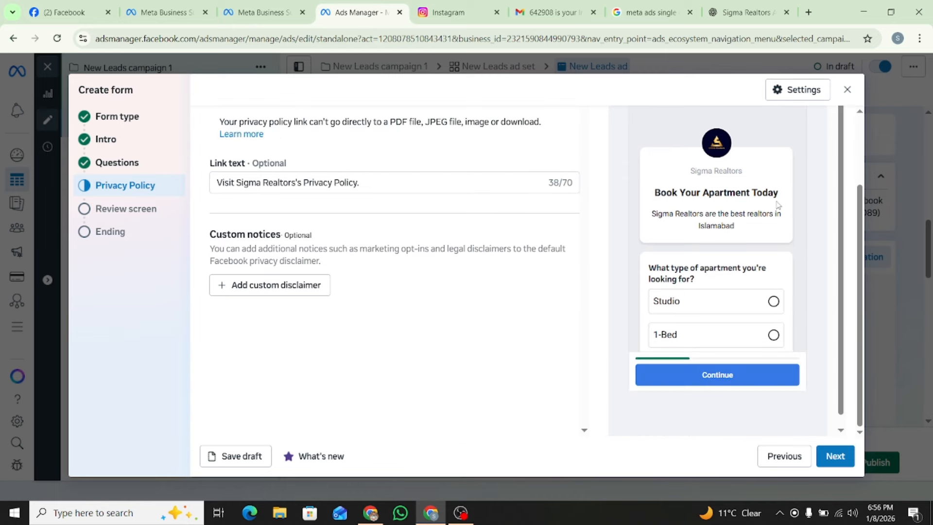
{"action": "scroll", "coordinate": [777, 292], "scroll_direction": "down", "scroll_amount": 1}
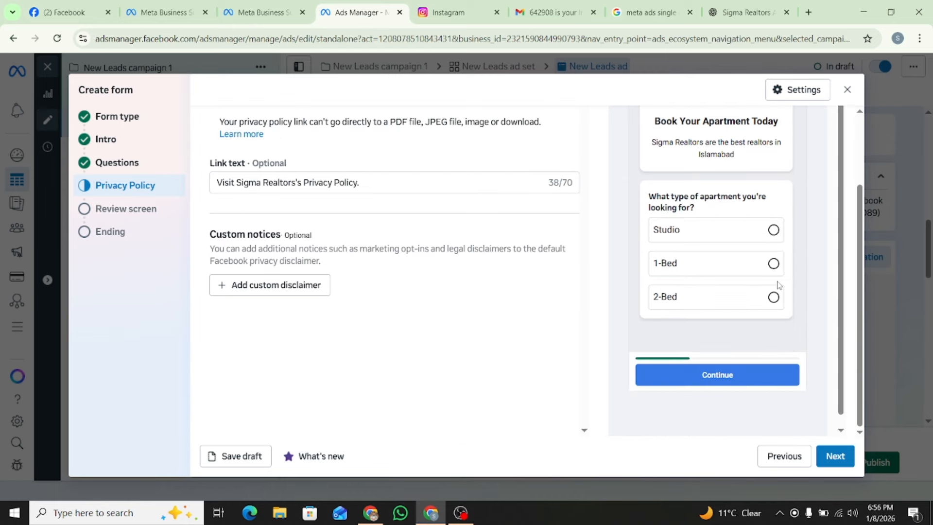
{"action": "left_click", "coordinate": [773, 263]}
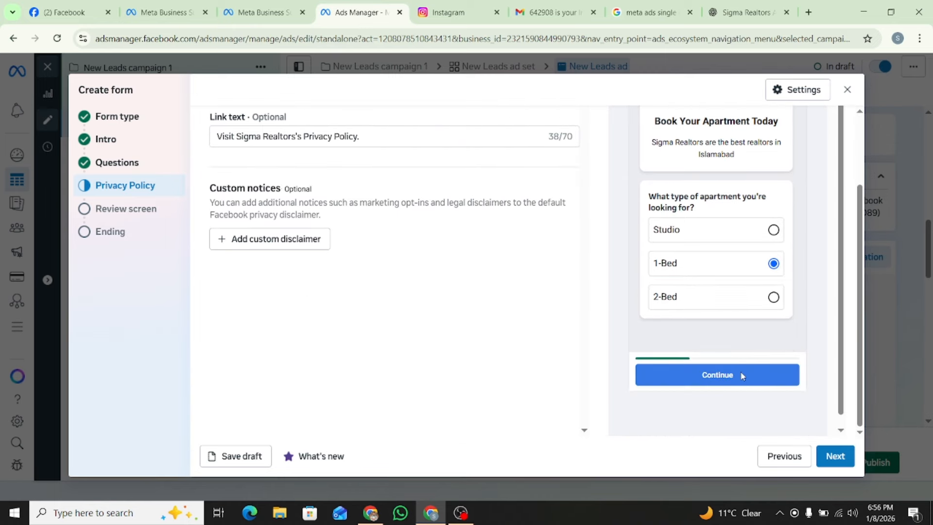
{"action": "left_click", "coordinate": [845, 457]}
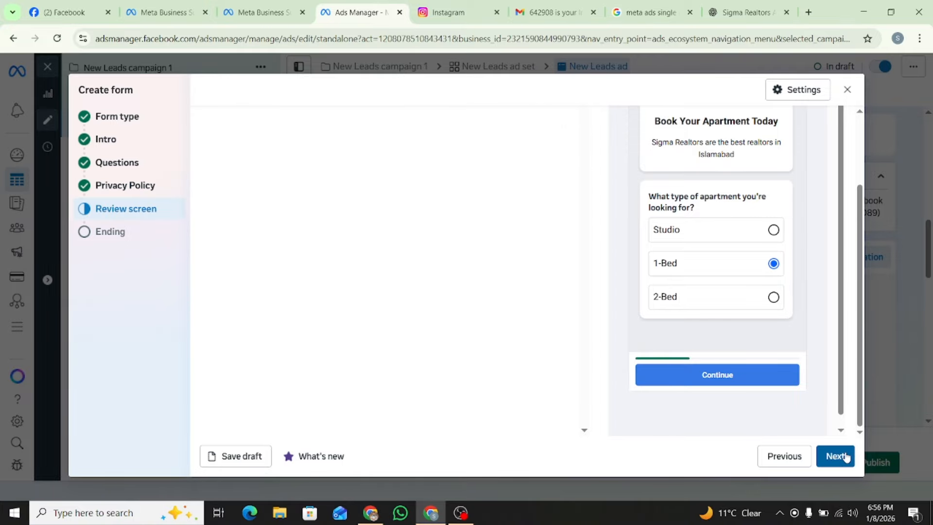
{"action": "left_click", "coordinate": [845, 457]}
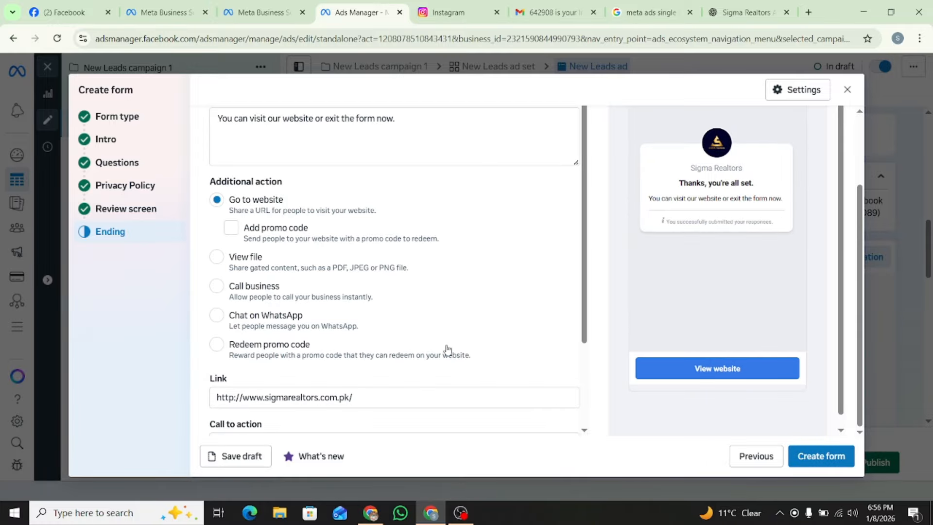
{"action": "scroll", "coordinate": [445, 348], "scroll_direction": "down", "scroll_amount": 2}
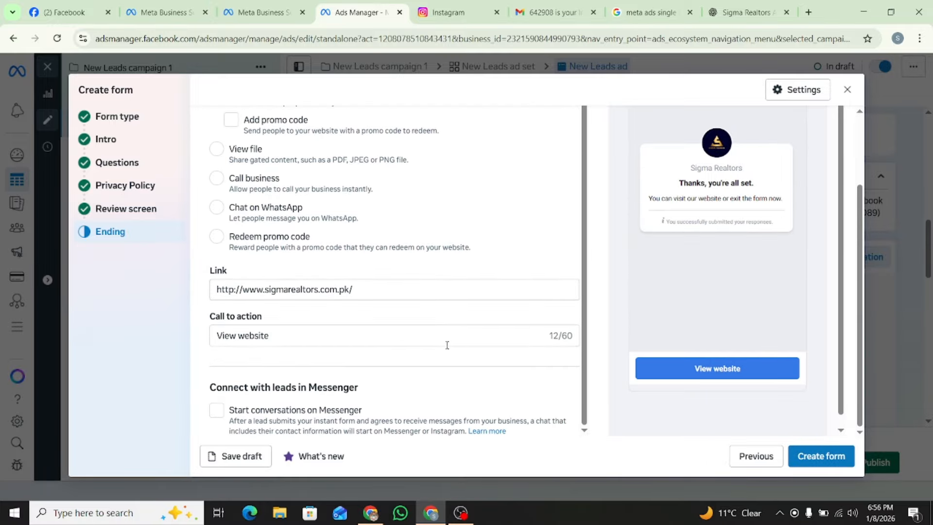
- Set the form ending's additional action to Chat on WhatsApp and create the form
{"action": "scroll", "coordinate": [447, 345], "scroll_direction": "up", "scroll_amount": 4}
{"action": "scroll", "coordinate": [447, 348], "scroll_direction": "down", "scroll_amount": 2}
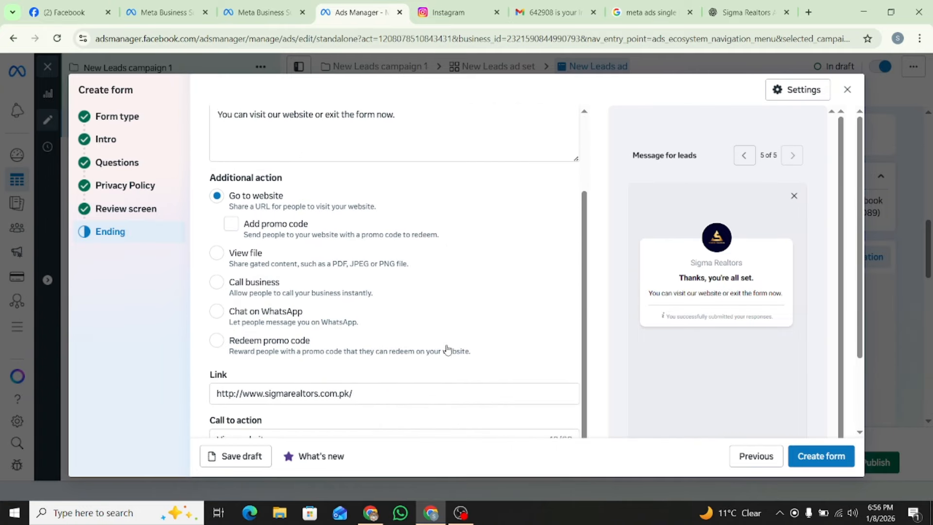
{"action": "scroll", "coordinate": [447, 349], "scroll_direction": "down", "scroll_amount": 2}
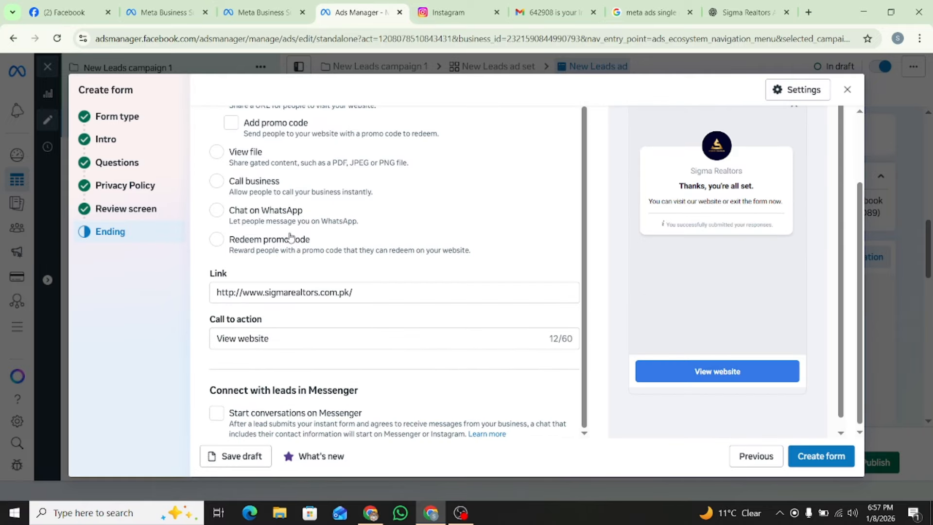
{"action": "left_click", "coordinate": [297, 226]}
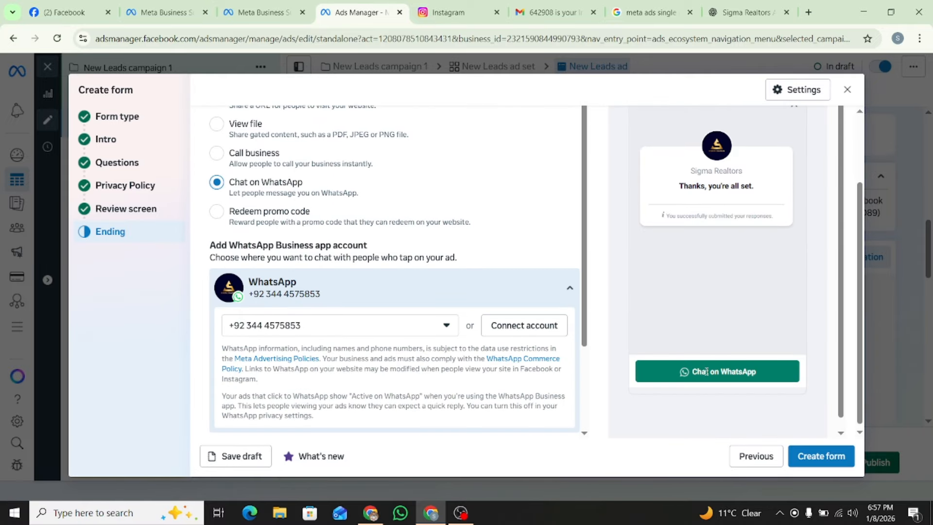
{"action": "scroll", "coordinate": [779, 410], "scroll_direction": "down", "scroll_amount": 1}
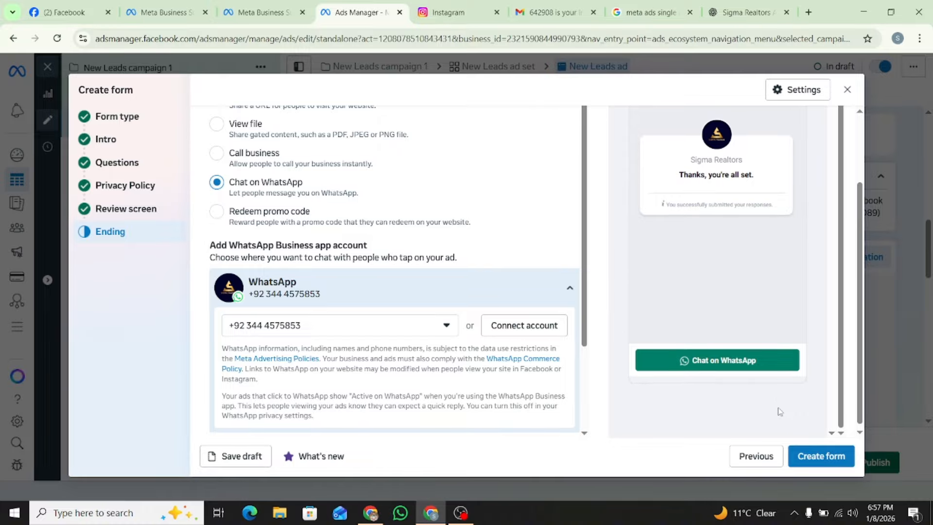
{"action": "left_click", "coordinate": [845, 466]}
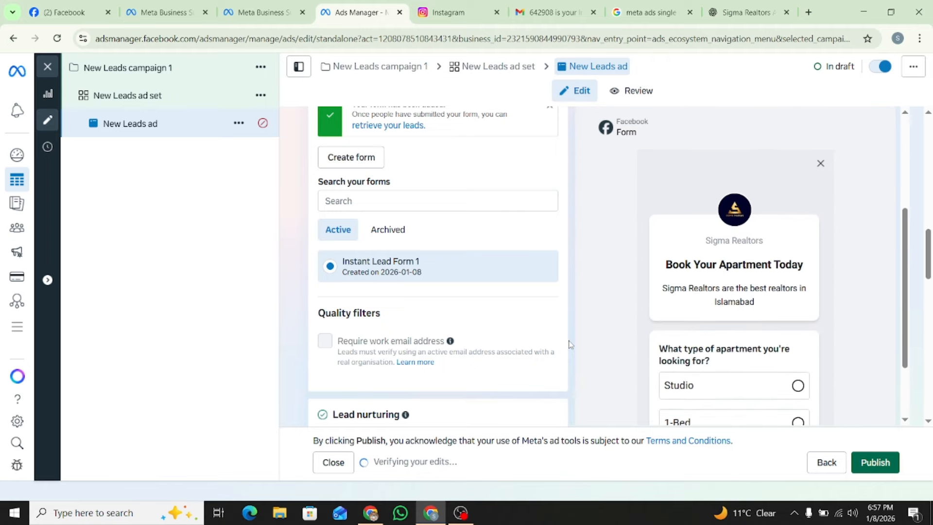
- Review the ad's identity, selected instant form, quality filters and lead nurturing follow-up channels
{"action": "scroll", "coordinate": [489, 346], "scroll_direction": "down", "scroll_amount": 2}
{"action": "scroll", "coordinate": [491, 346], "scroll_direction": "up", "scroll_amount": 5}
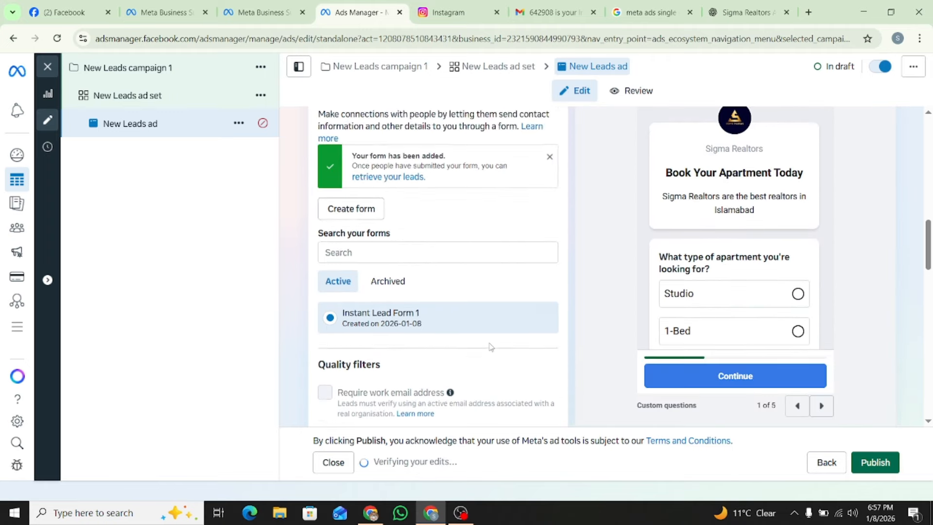
{"action": "scroll", "coordinate": [491, 347], "scroll_direction": "up", "scroll_amount": 10}
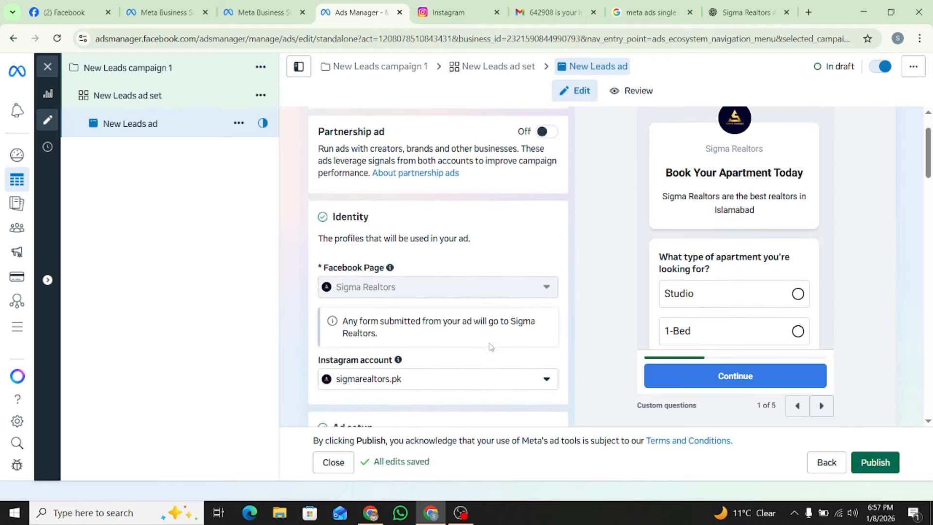
{"action": "scroll", "coordinate": [491, 348], "scroll_direction": "down", "scroll_amount": 1}
{"action": "scroll", "coordinate": [491, 347], "scroll_direction": "up", "scroll_amount": 1}
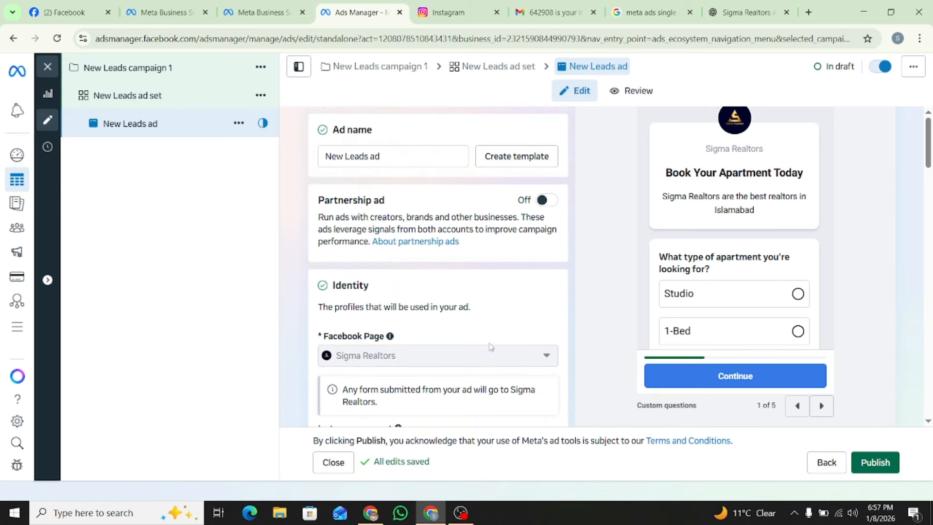
{"action": "scroll", "coordinate": [491, 347], "scroll_direction": "down", "scroll_amount": 15}
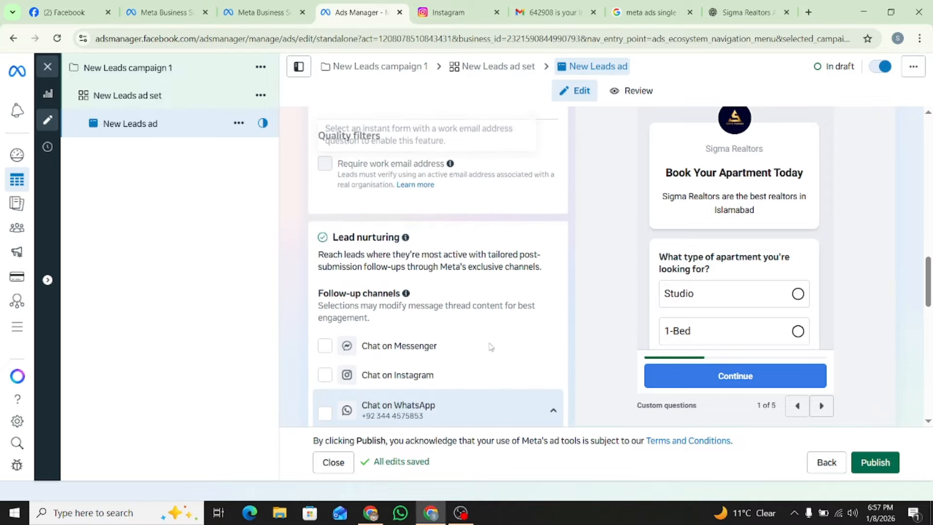
{"action": "scroll", "coordinate": [491, 347], "scroll_direction": "down", "scroll_amount": 4}
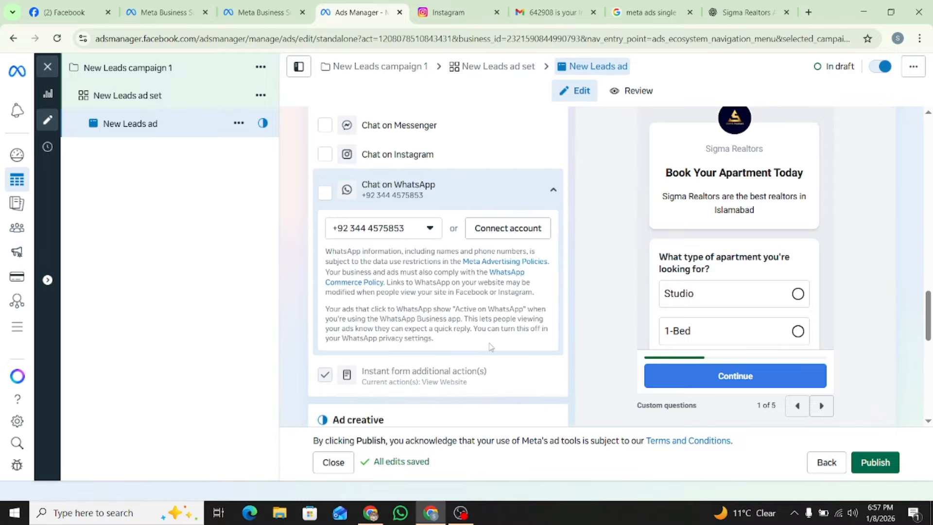
{"action": "scroll", "coordinate": [491, 347], "scroll_direction": "up", "scroll_amount": 3}
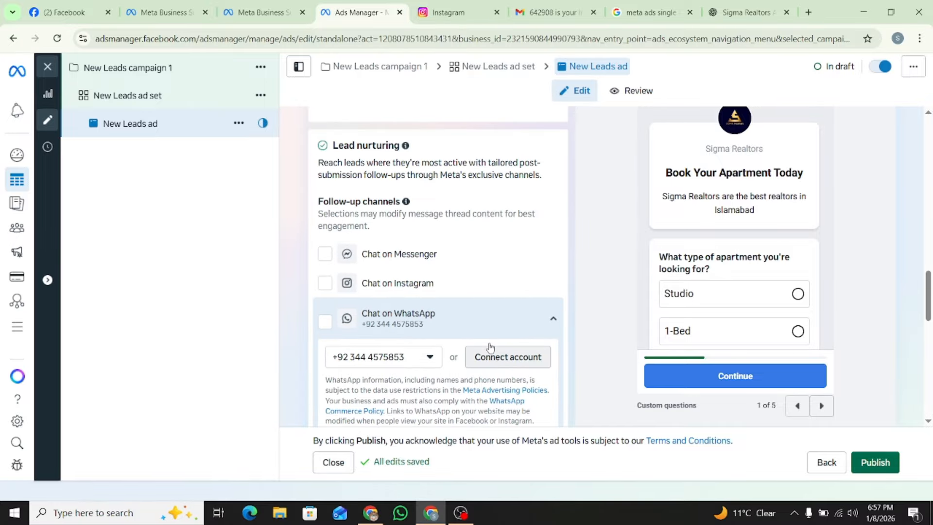
{"action": "scroll", "coordinate": [422, 326], "scroll_direction": "down", "scroll_amount": 4}
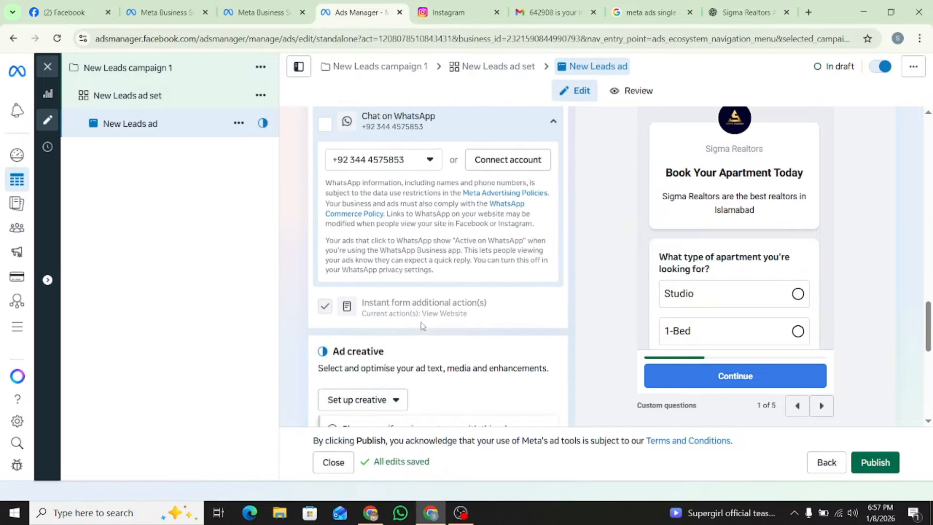
{"action": "scroll", "coordinate": [422, 326], "scroll_direction": "down", "scroll_amount": 2}
{"action": "left_click", "coordinate": [367, 323]}
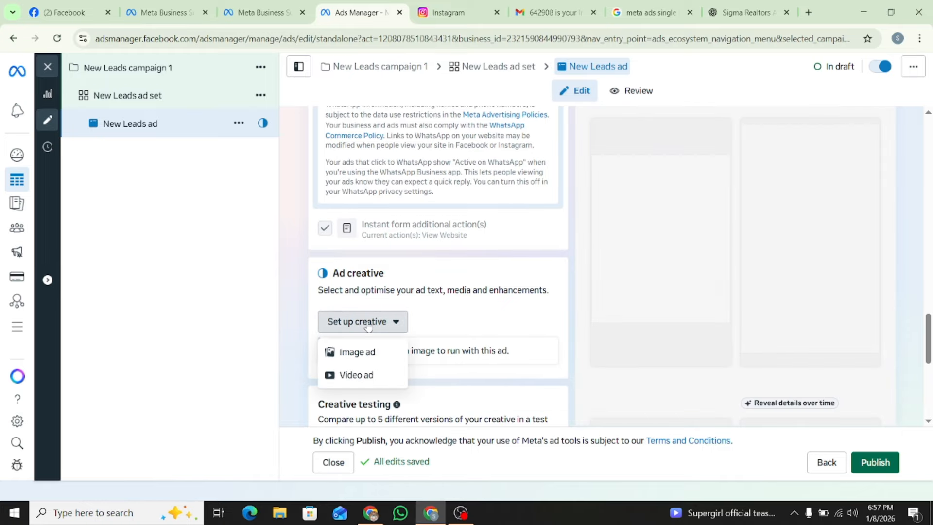
{"action": "left_click", "coordinate": [359, 375]}
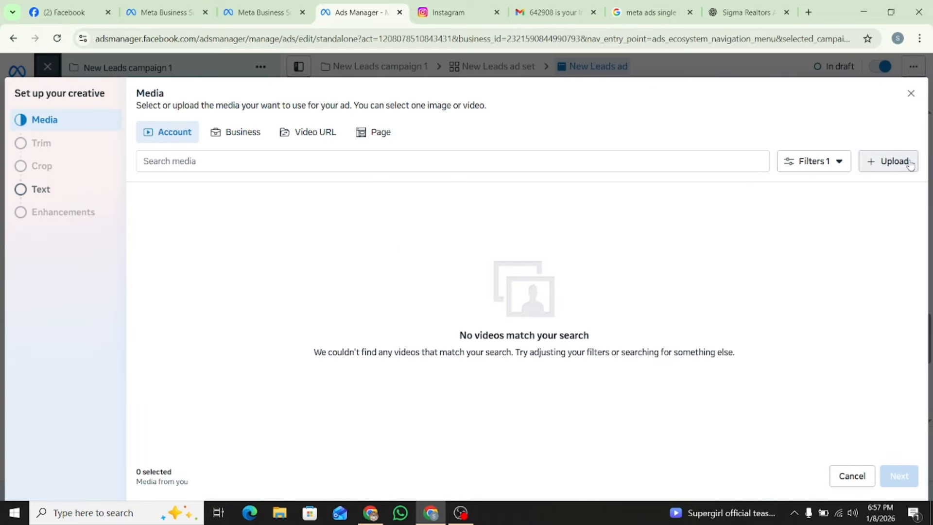
{"action": "left_click", "coordinate": [889, 162]}
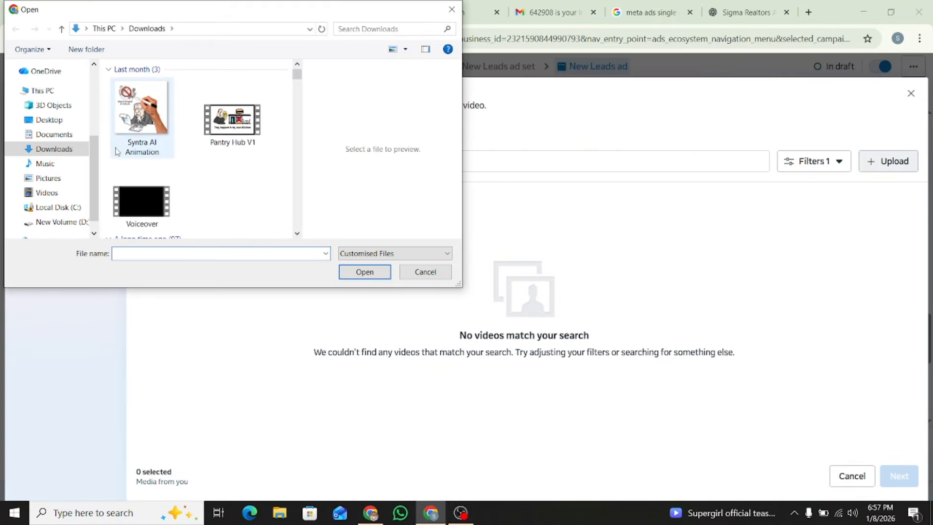
{"action": "scroll", "coordinate": [117, 152], "scroll_direction": "down", "scroll_amount": 5}
{"action": "scroll", "coordinate": [116, 151], "scroll_direction": "down", "scroll_amount": 6}
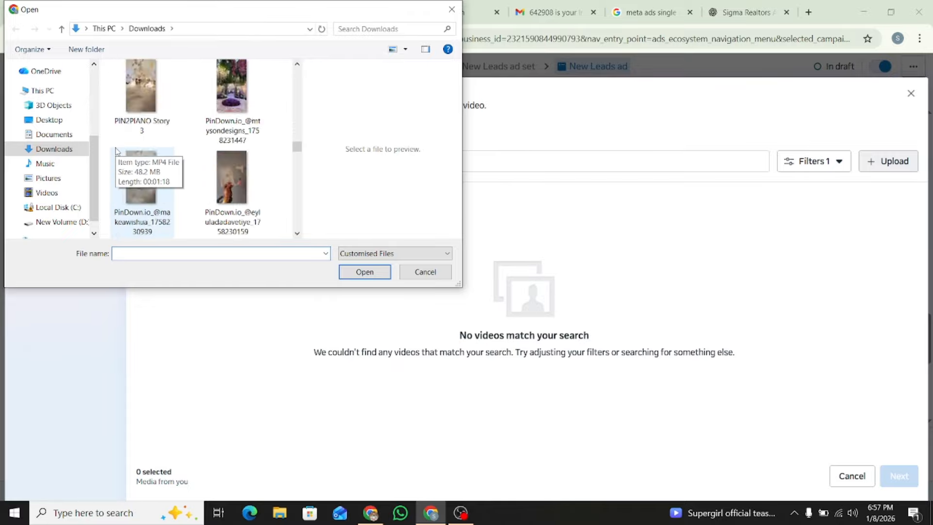
{"action": "scroll", "coordinate": [116, 151], "scroll_direction": "down", "scroll_amount": 5}
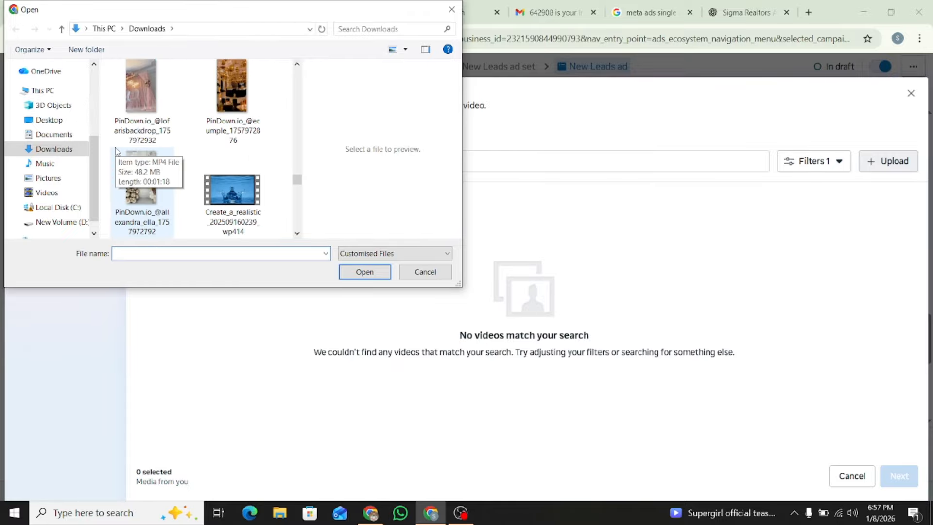
{"action": "scroll", "coordinate": [116, 151], "scroll_direction": "down", "scroll_amount": 10}
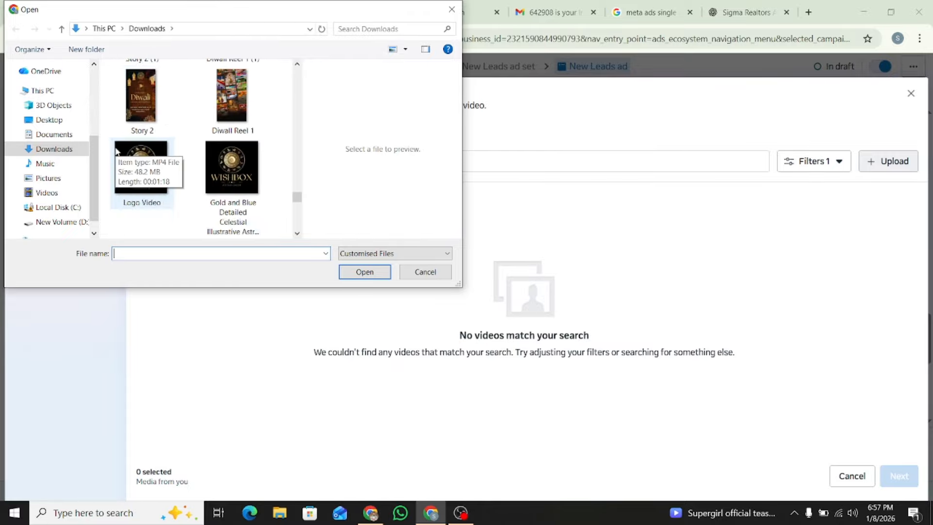
{"action": "scroll", "coordinate": [116, 151], "scroll_direction": "down", "scroll_amount": 1}
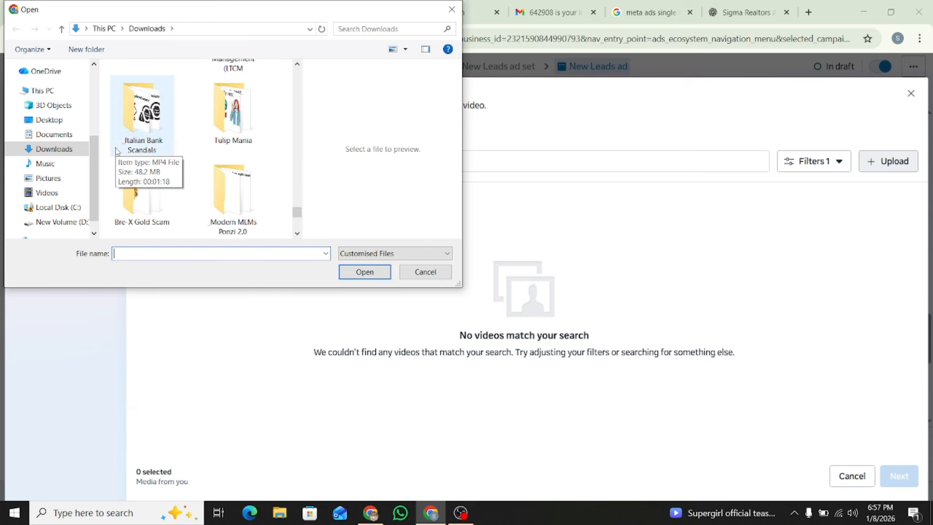
{"action": "scroll", "coordinate": [116, 151], "scroll_direction": "up", "scroll_amount": 5}
{"action": "scroll", "coordinate": [116, 151], "scroll_direction": "up", "scroll_amount": 4}
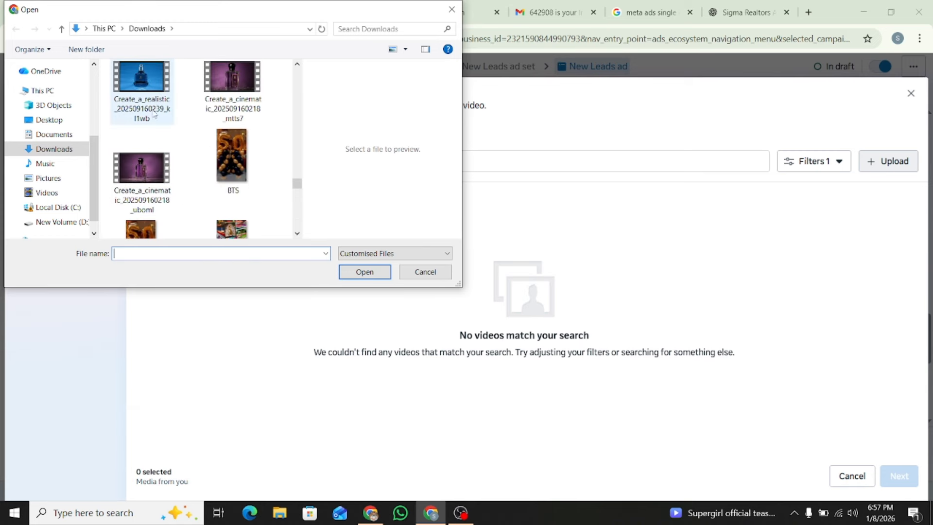
{"action": "left_click", "coordinate": [141, 170]}
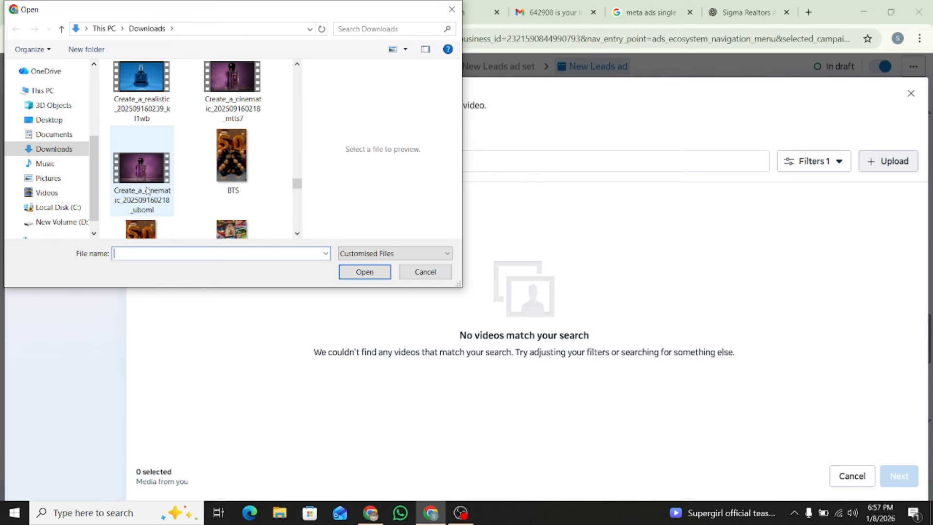
{"action": "left_click", "coordinate": [371, 273]}
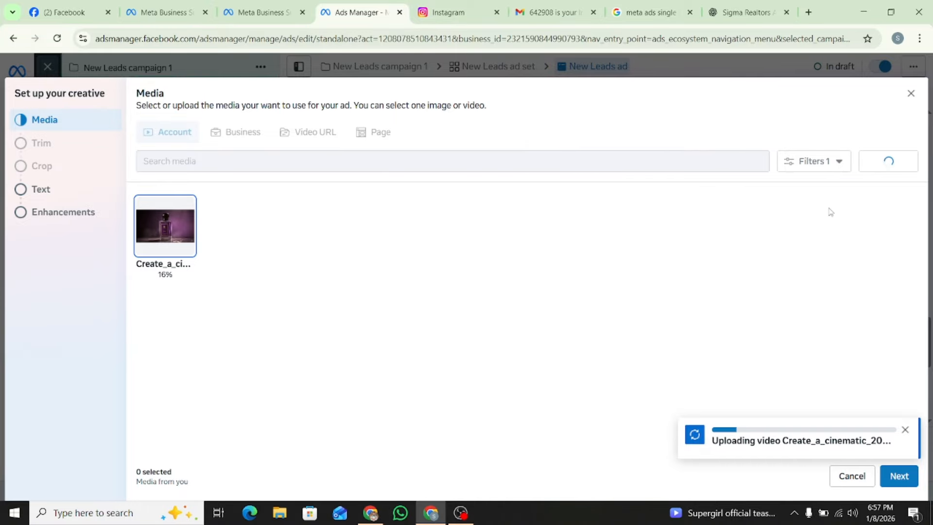
{"action": "left_click", "coordinate": [899, 476]}
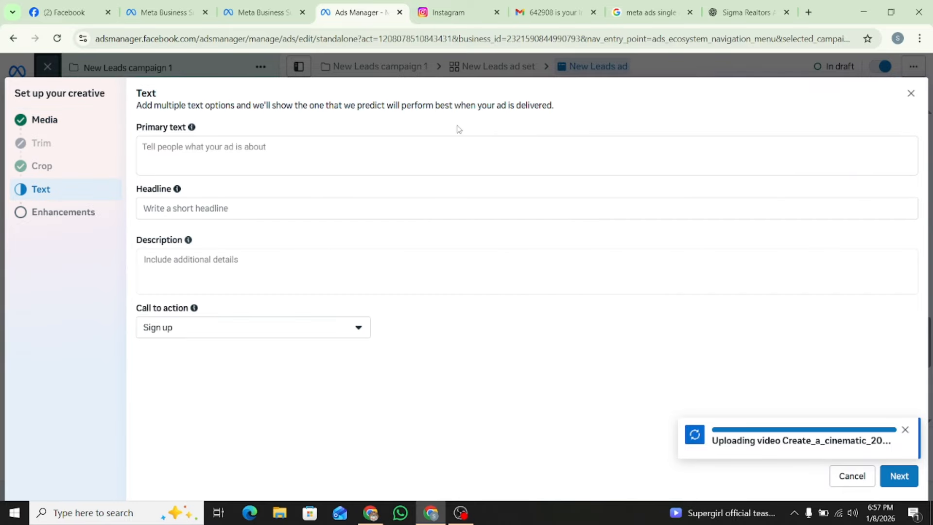
- Check the creative's primary text, headline and description fields and the extra text options they offer
{"action": "left_click", "coordinate": [447, 151]}
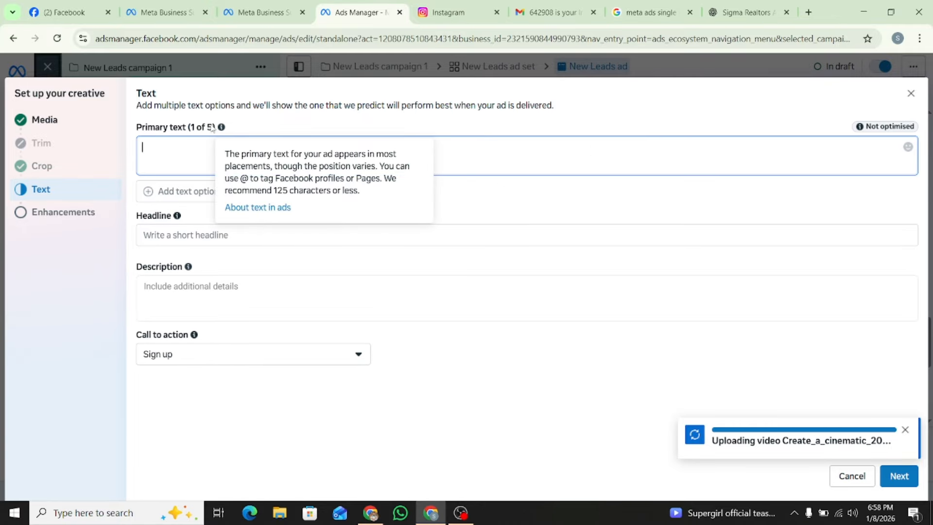
{"action": "double_click", "coordinate": [177, 127]}
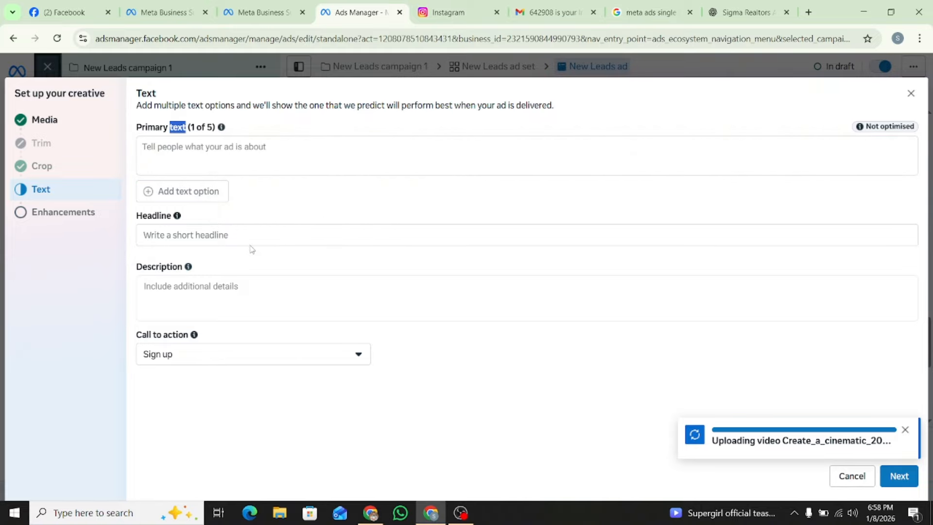
{"action": "left_click", "coordinate": [258, 232]}
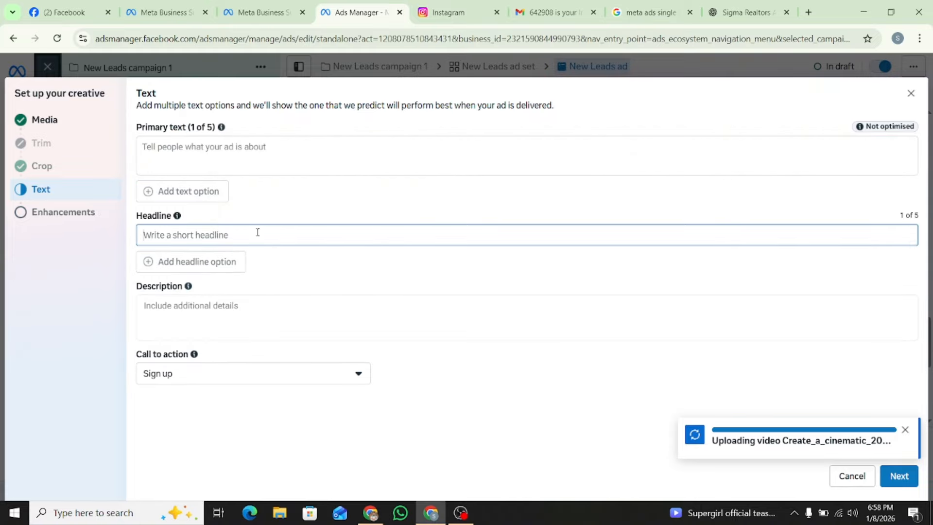
{"action": "left_click", "coordinate": [196, 317]}
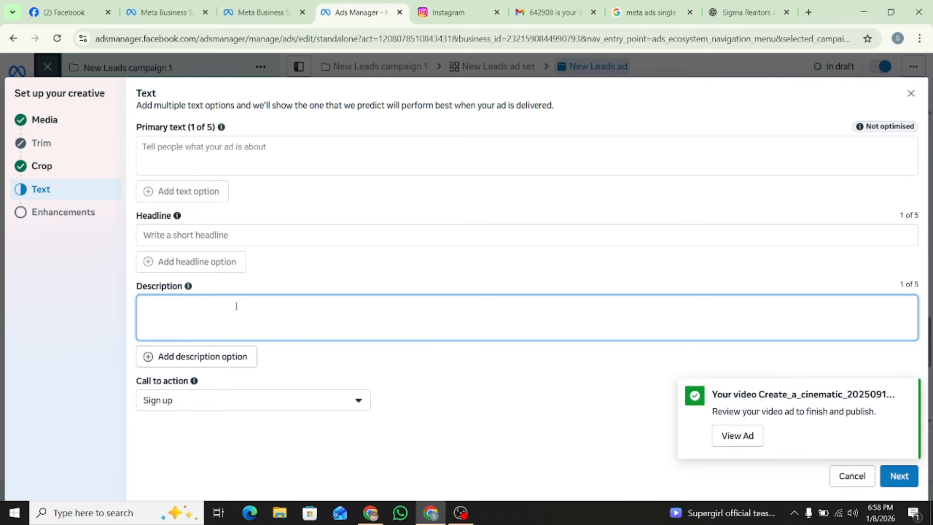
- Switch to the Sigma Realtors Ad Copy chat in ChatGPT and send the prompt "write 5 ad copies of this ad"
{"action": "left_click", "coordinate": [748, 18]}
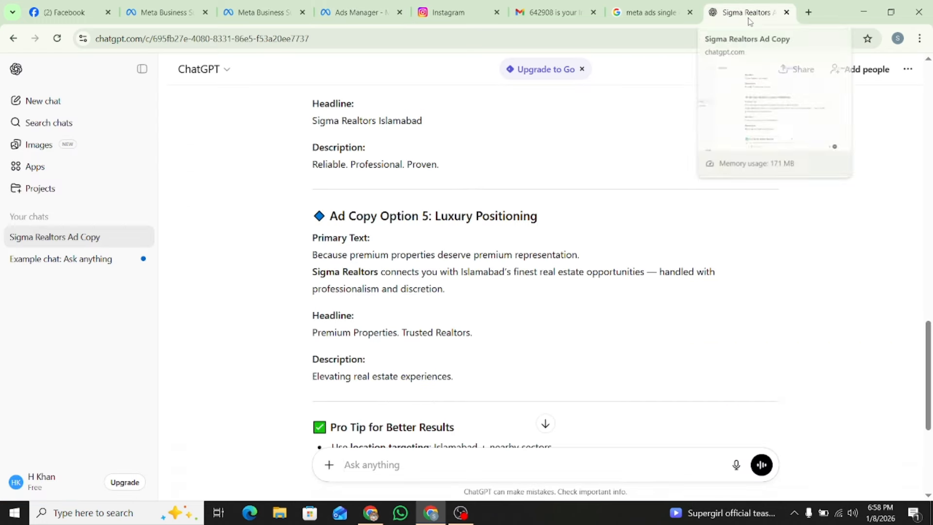
{"action": "scroll", "coordinate": [590, 262], "scroll_direction": "down", "scroll_amount": 5}
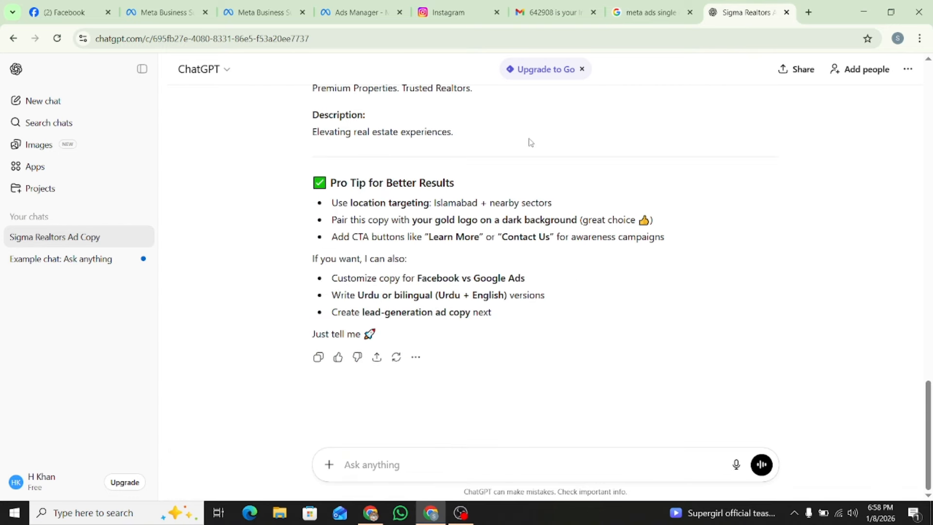
{"action": "scroll", "coordinate": [527, 165], "scroll_direction": "up", "scroll_amount": 4}
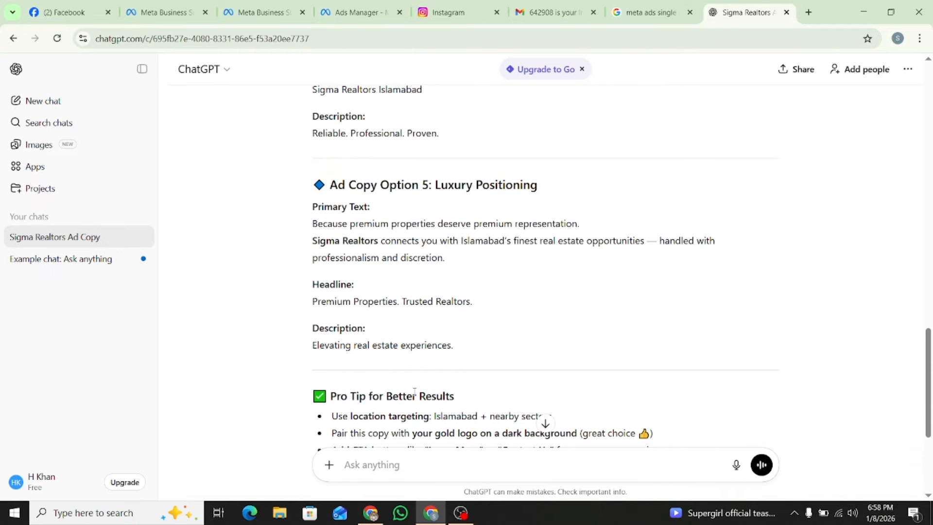
{"action": "type", "text": "write"}
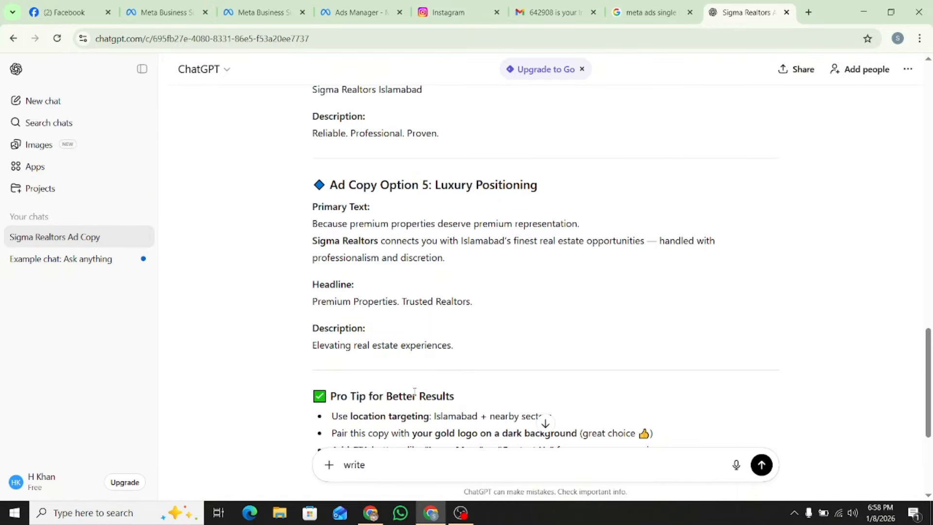
{"action": "type", "text": " 5 ad copies of this ad"}
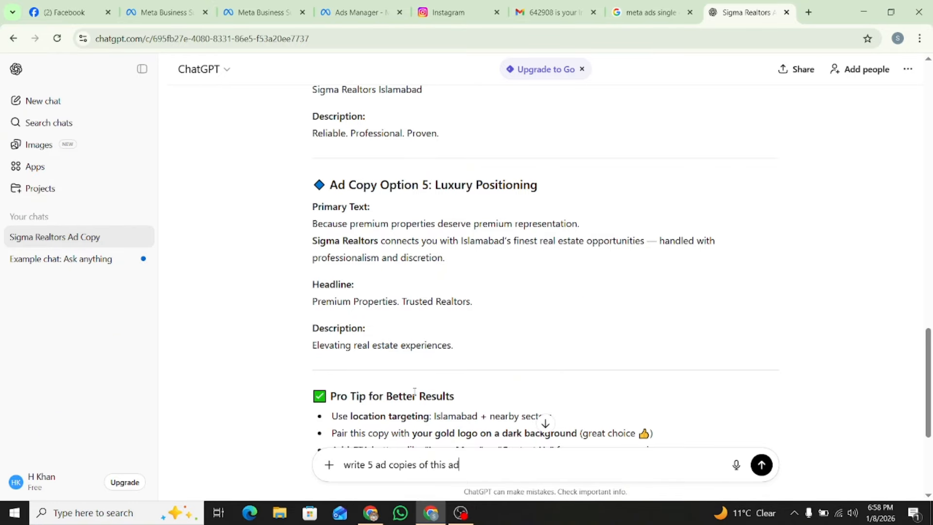
{"action": "key", "text": "Return"}
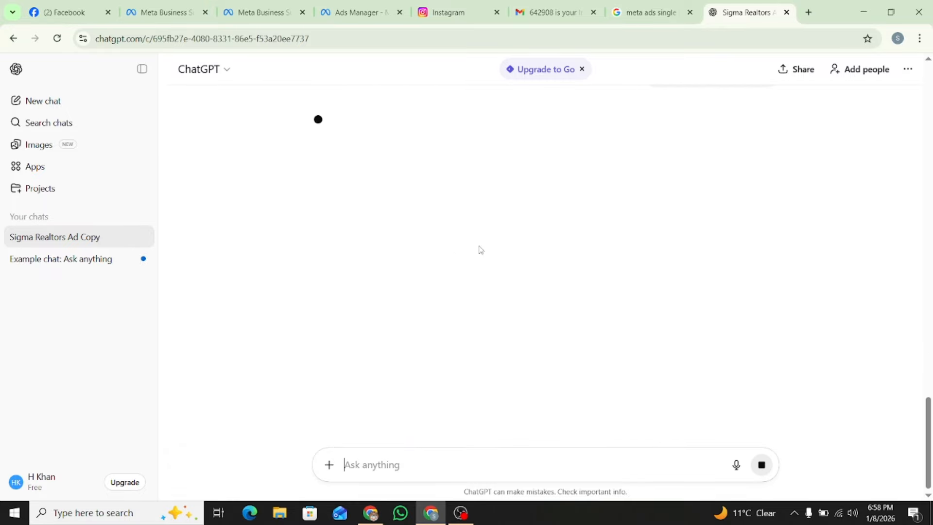
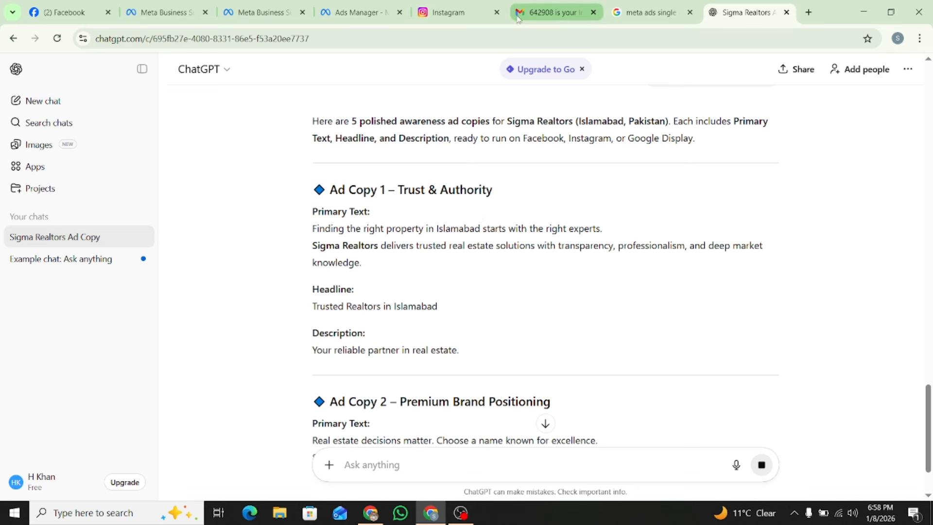
- Switch to Ads Manager, set the leads ad's call to action to Book now, and finish the creative setup
{"action": "left_click", "coordinate": [440, 10]}
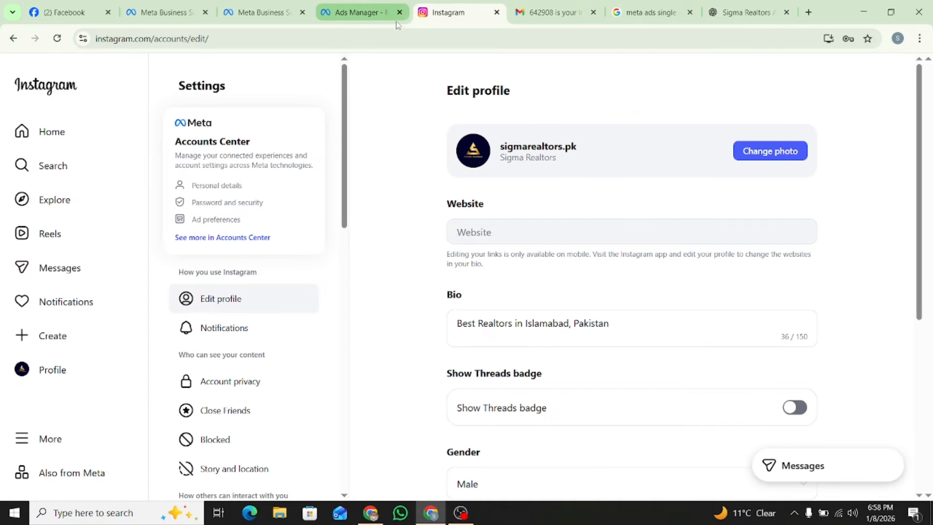
{"action": "left_click", "coordinate": [369, 14]}
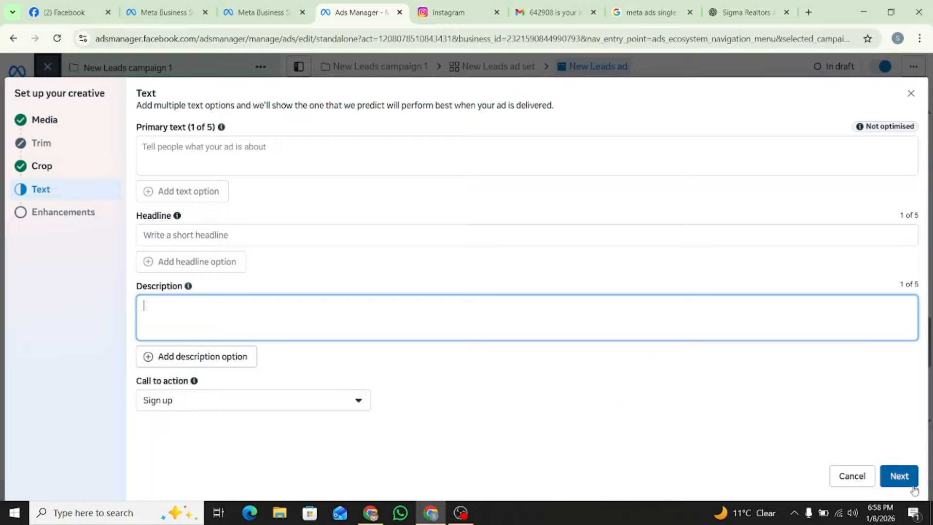
{"action": "left_click", "coordinate": [209, 395]}
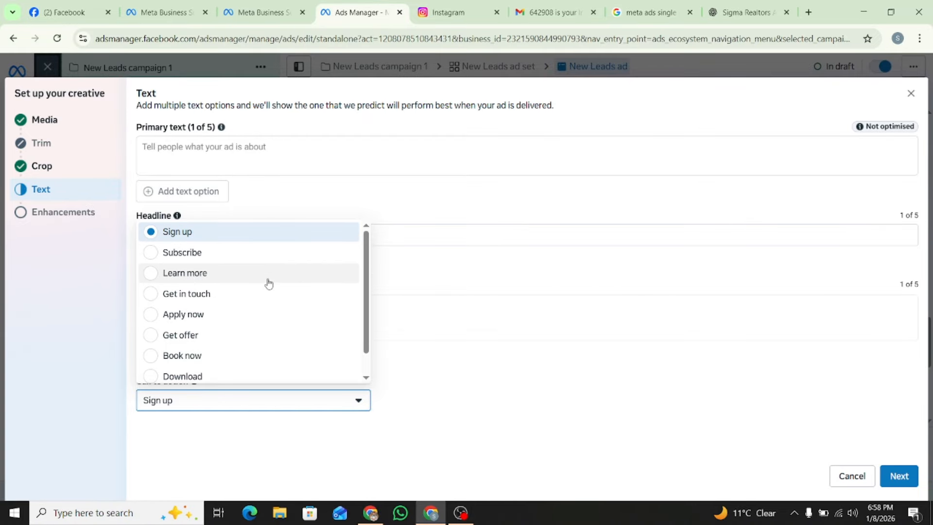
{"action": "left_click", "coordinate": [246, 358]}
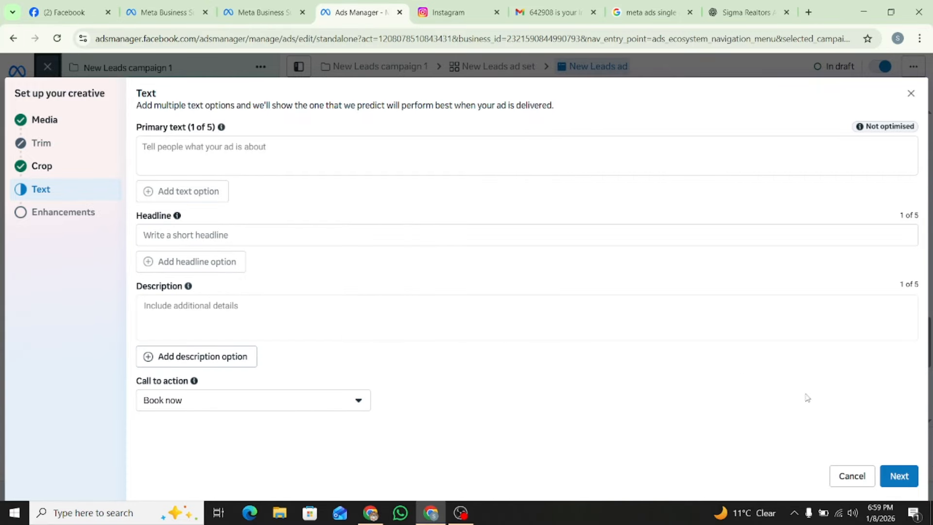
{"action": "left_click", "coordinate": [897, 473]}
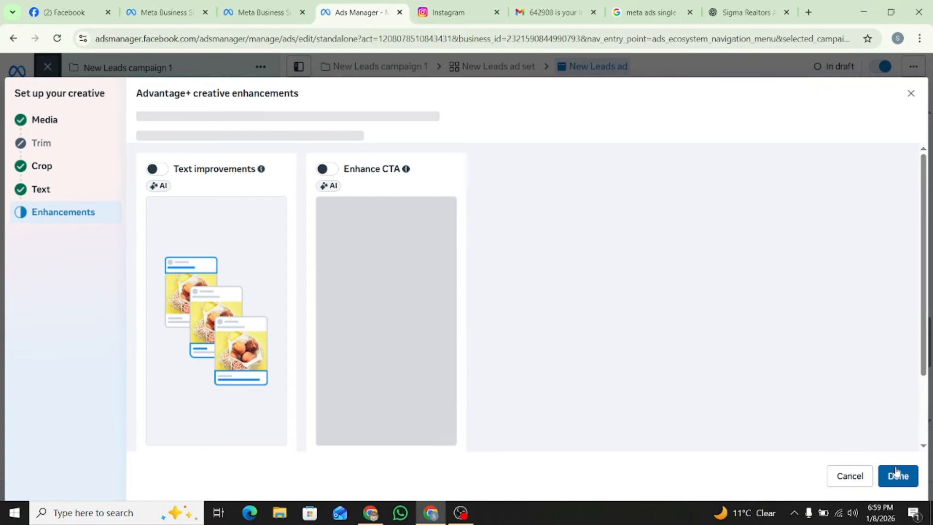
{"action": "left_click", "coordinate": [896, 472]}
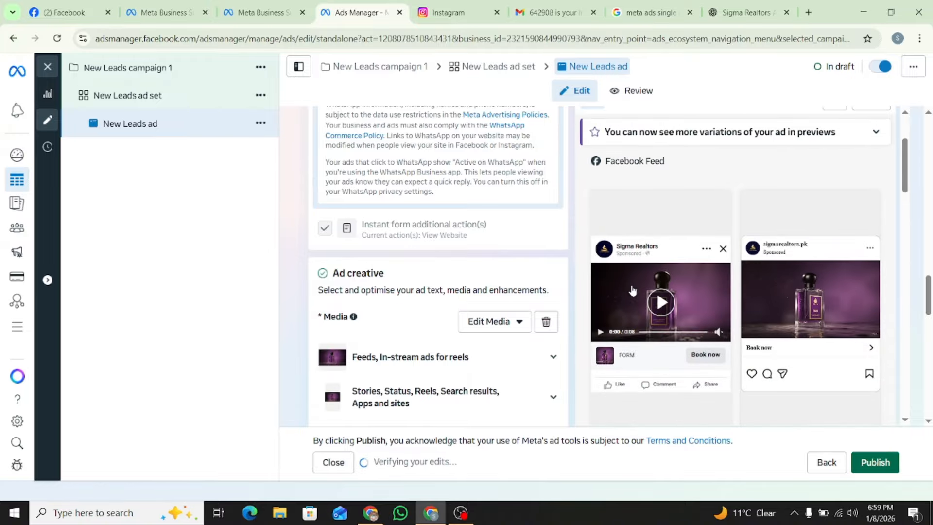
- Close the leads ad draft after checking its previews, and show the campaigns list with the campaign selection cleared
{"action": "scroll", "coordinate": [579, 275], "scroll_direction": "down", "scroll_amount": 2}
{"action": "scroll", "coordinate": [579, 277], "scroll_direction": "down", "scroll_amount": 4}
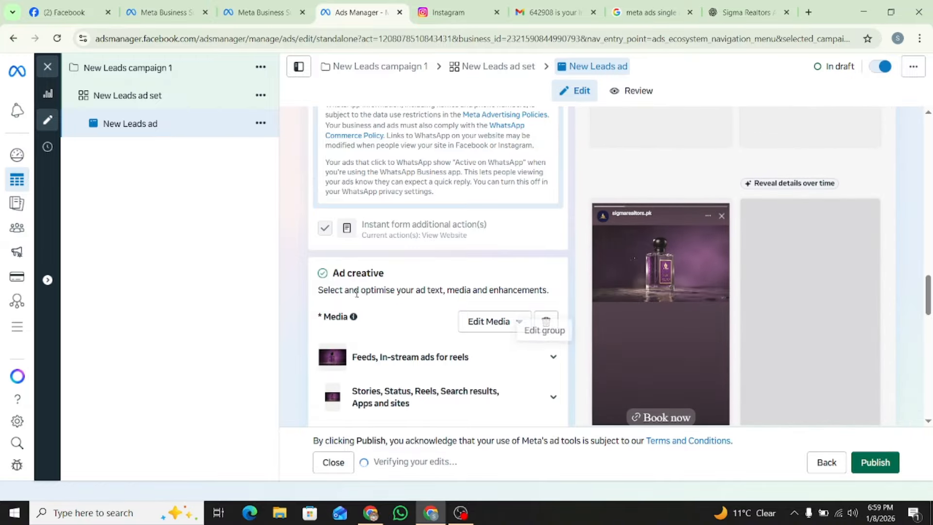
{"action": "left_click", "coordinate": [45, 68]}
{"action": "left_click", "coordinate": [535, 270]}
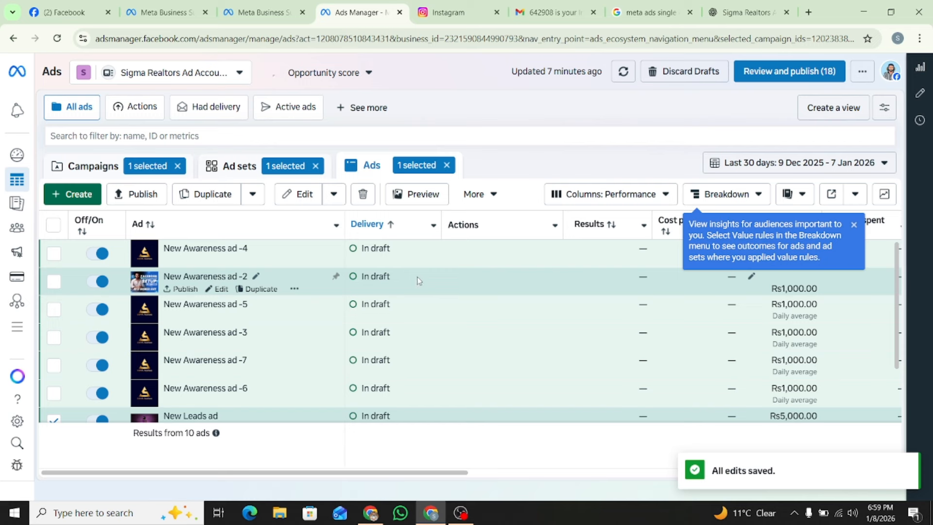
{"action": "left_click", "coordinate": [102, 176]}
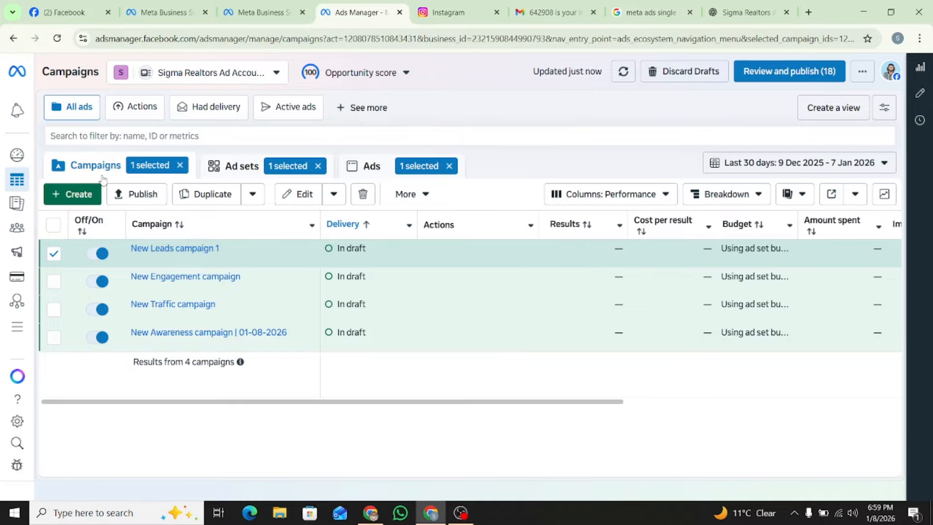
{"action": "left_click", "coordinate": [187, 165]}
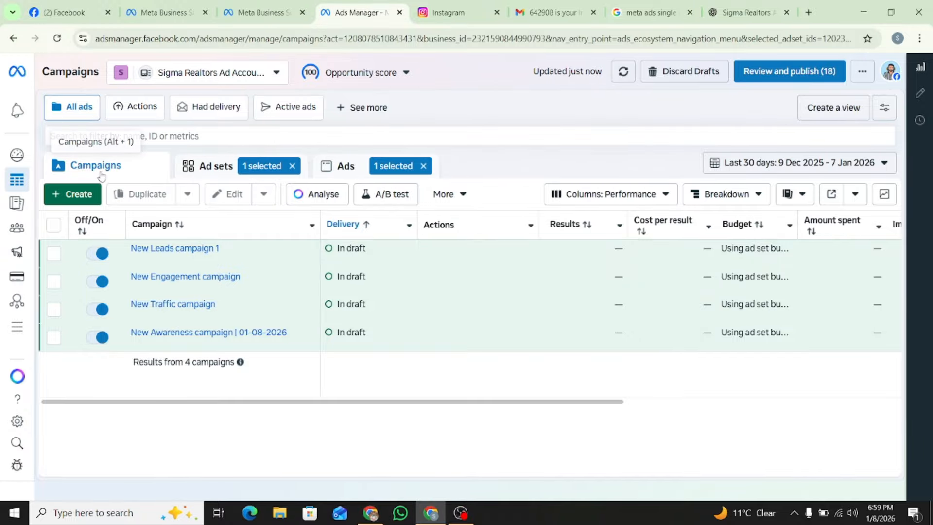
- Create a new Auction campaign with the App promotion objective and dismiss the Advantage+ setup notice
{"action": "left_click", "coordinate": [88, 195]}
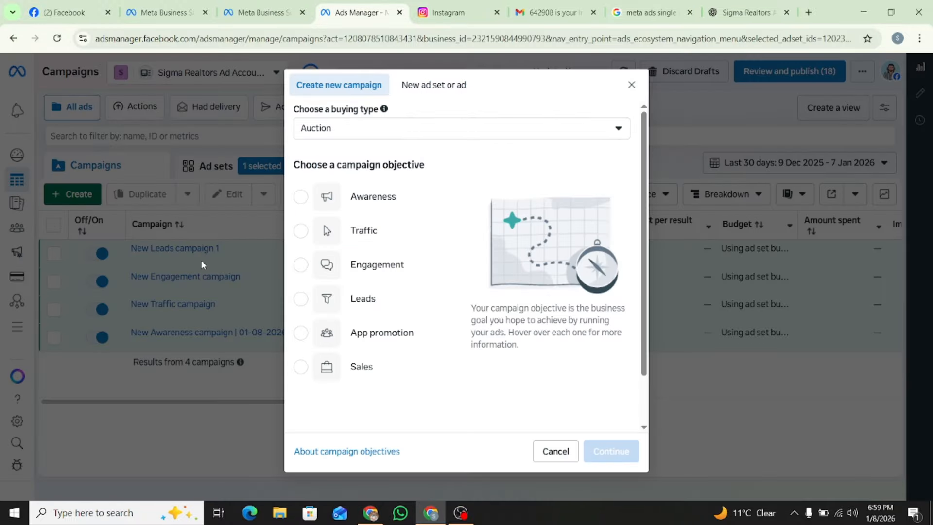
{"action": "left_click", "coordinate": [405, 336]}
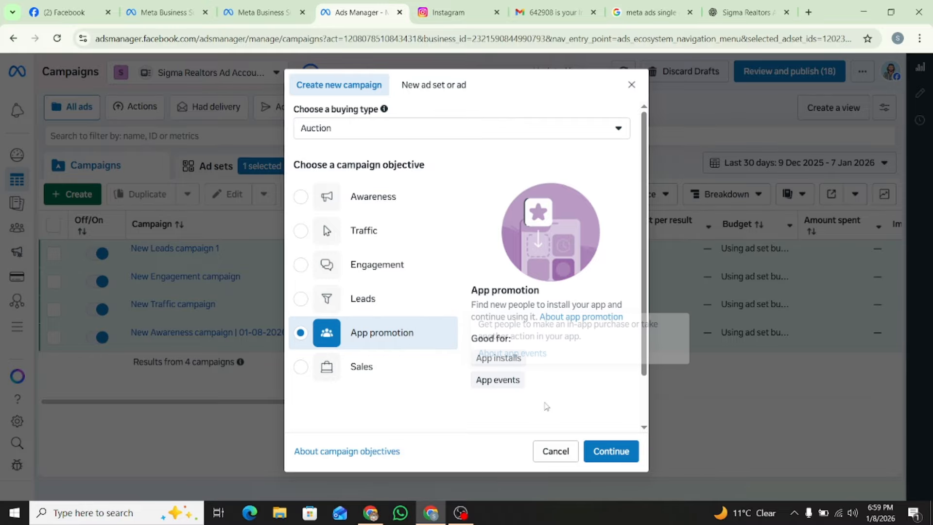
{"action": "left_click", "coordinate": [620, 451]}
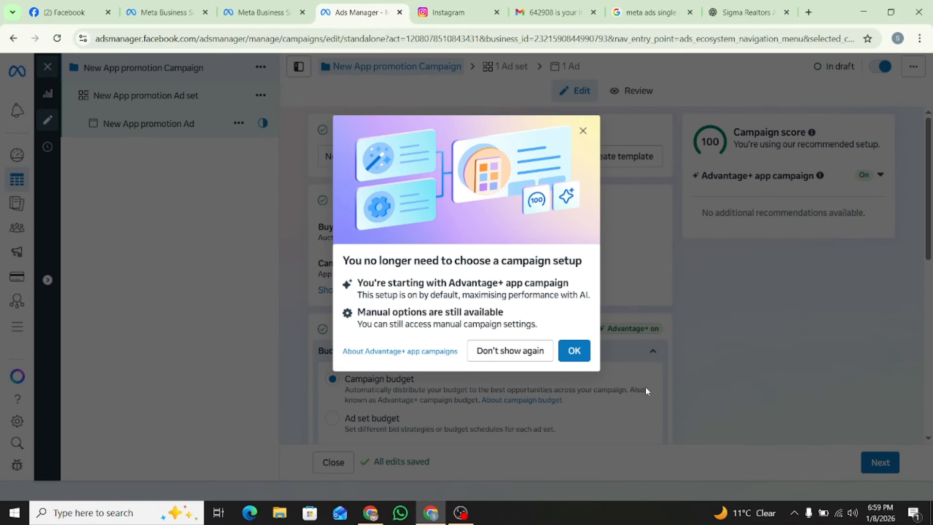
{"action": "left_click", "coordinate": [550, 351]}
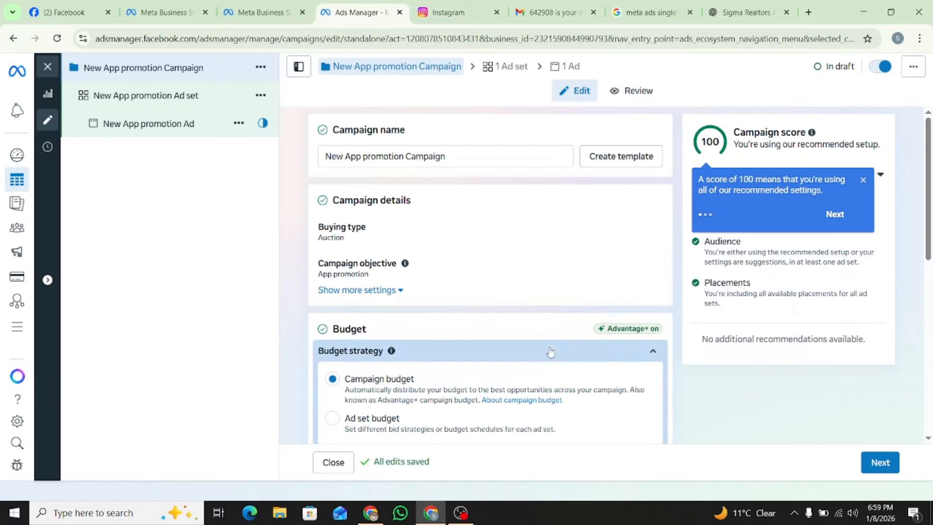
- Review the campaign settings, leave the iOS 14+ campaign option off, and continue to the ad set
{"action": "scroll", "coordinate": [556, 319], "scroll_direction": "down", "scroll_amount": 5}
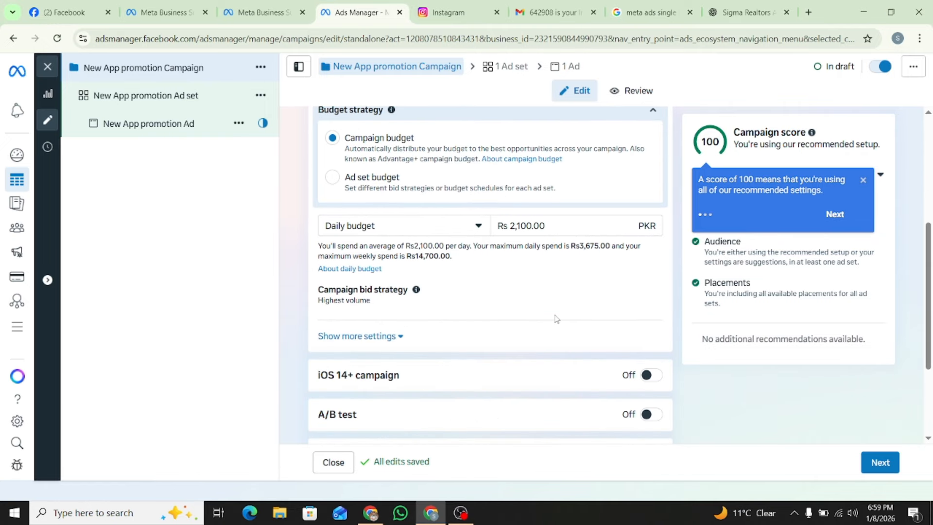
{"action": "scroll", "coordinate": [557, 318], "scroll_direction": "down", "scroll_amount": 2}
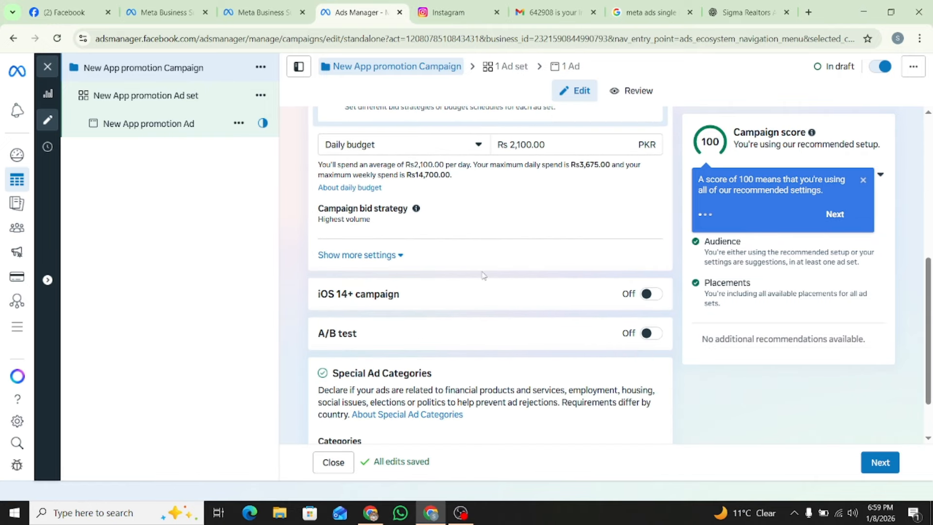
{"action": "mouse_move", "coordinate": [584, 311]}
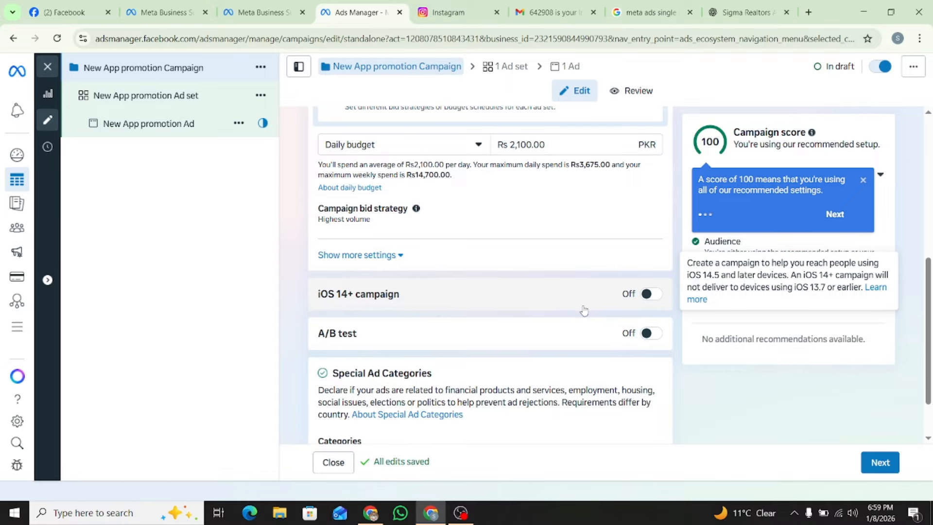
{"action": "left_click", "coordinate": [652, 294]}
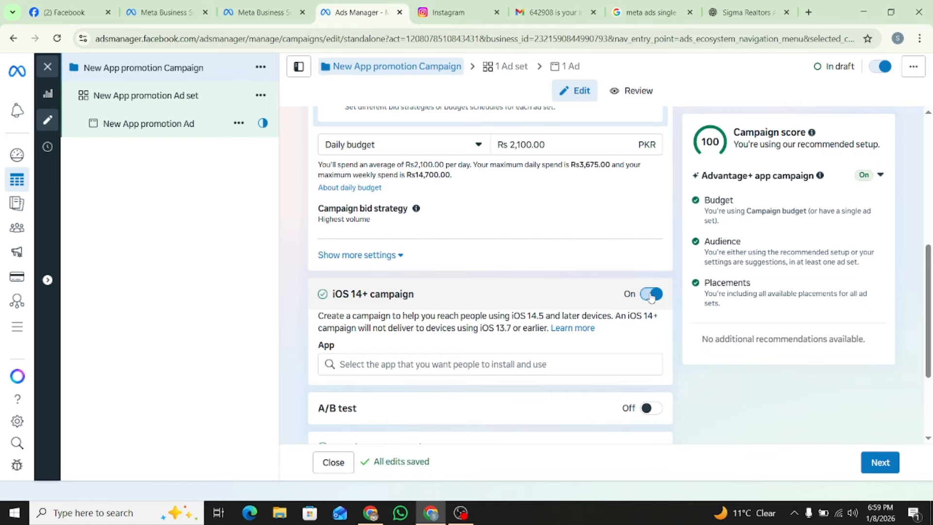
{"action": "left_click", "coordinate": [651, 294]}
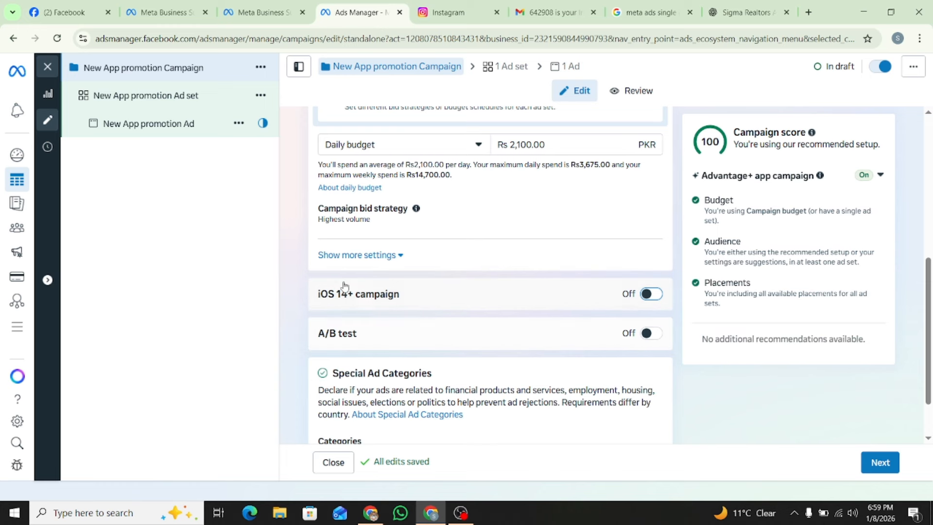
{"action": "scroll", "coordinate": [344, 285], "scroll_direction": "down", "scroll_amount": 1}
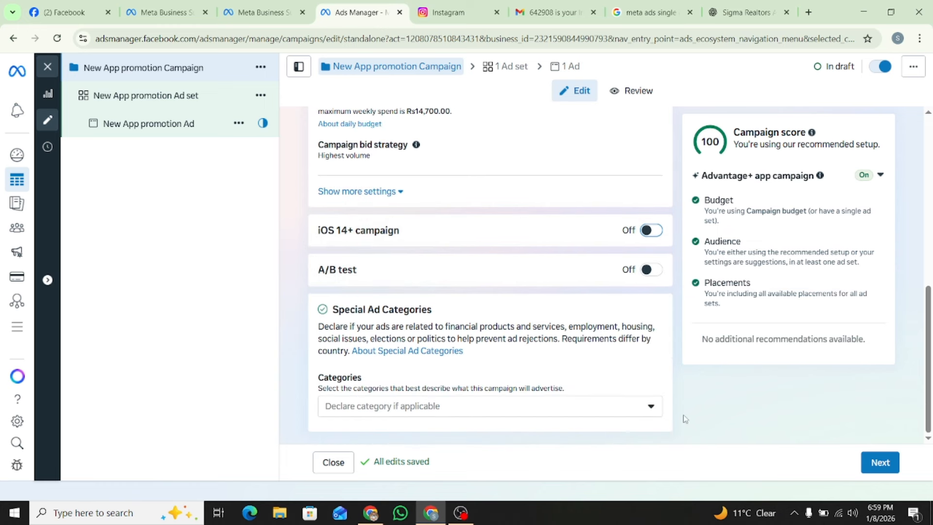
{"action": "left_click", "coordinate": [882, 462]}
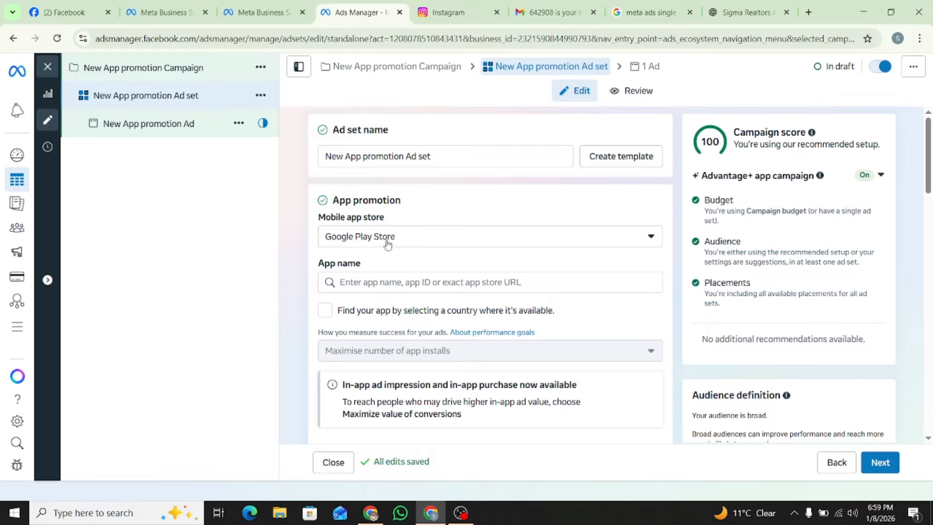
- Search the Google Play Store apps for "fac" and choose Facebook as the app to promote
{"action": "left_click", "coordinate": [483, 279]}
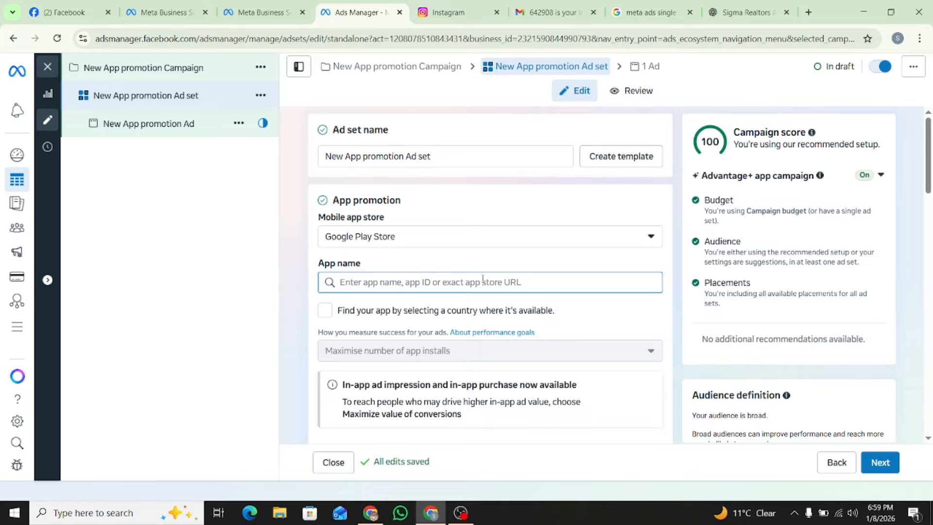
{"action": "type", "text": "fac"}
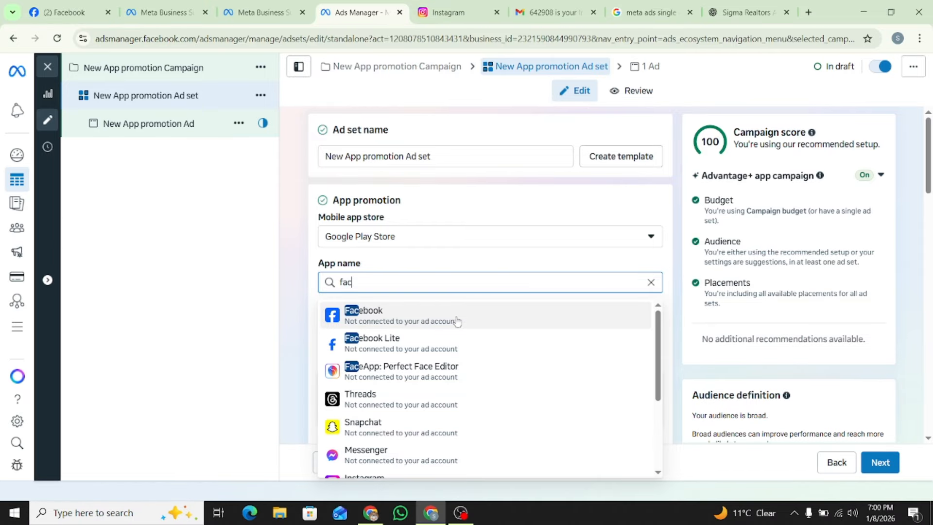
{"action": "left_click", "coordinate": [457, 321]}
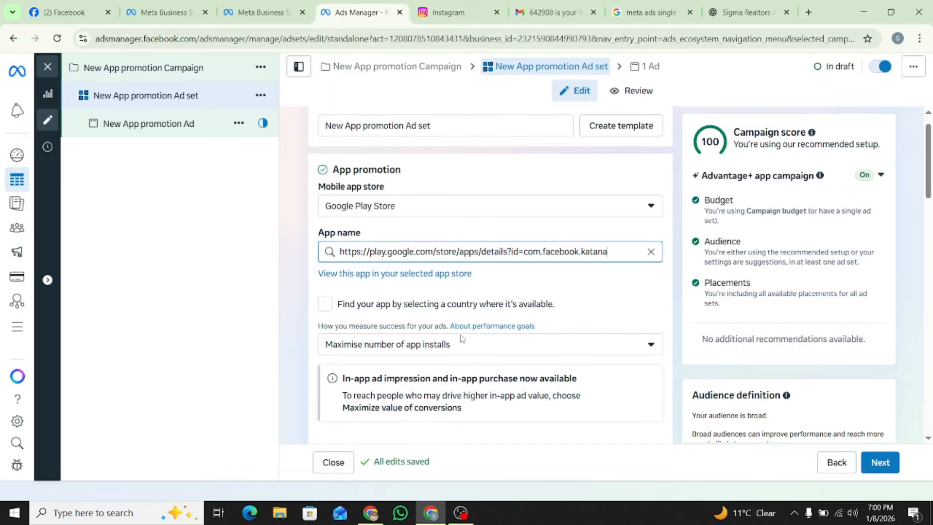
- Leave the country-based app search off, keep the performance goal Maximise number of app installs, and continue to the ad
{"action": "left_click", "coordinate": [419, 301]}
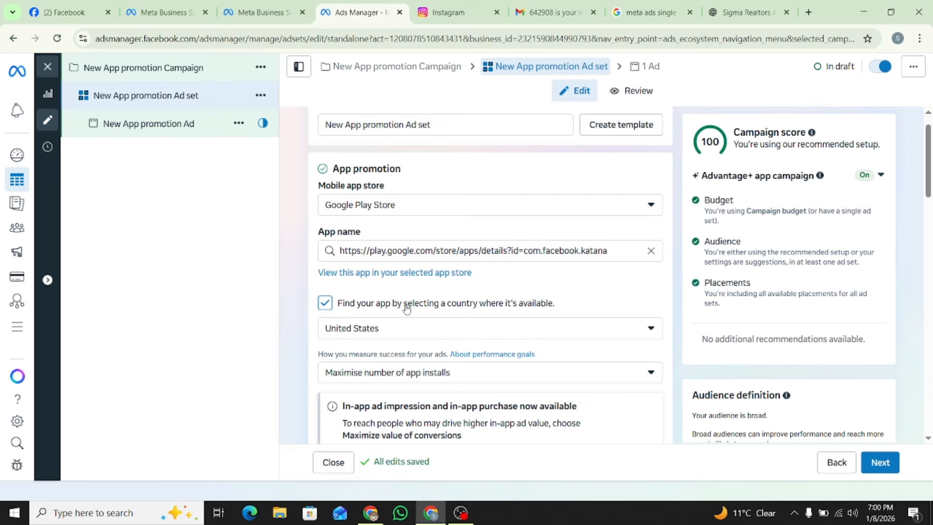
{"action": "left_click", "coordinate": [407, 308]}
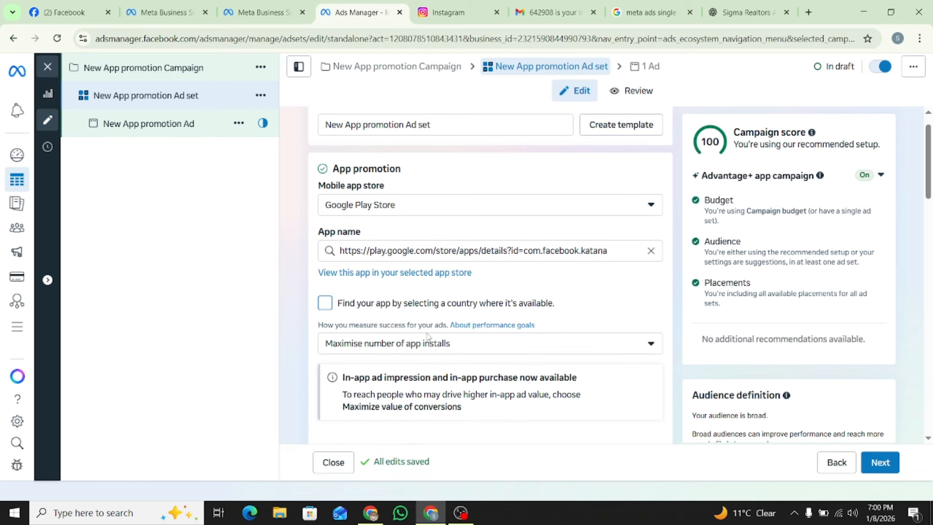
{"action": "left_click", "coordinate": [365, 344]}
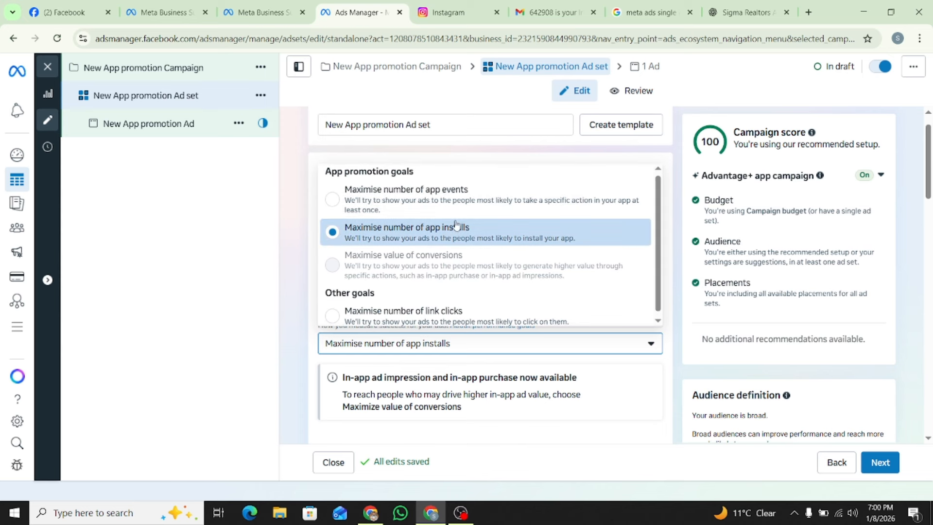
{"action": "scroll", "coordinate": [457, 223], "scroll_direction": "down", "scroll_amount": 1}
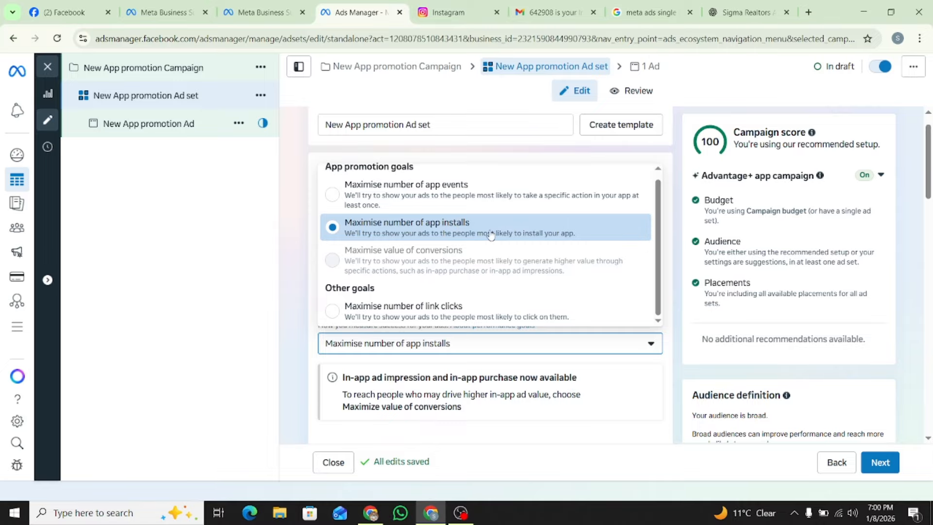
{"action": "scroll", "coordinate": [488, 234], "scroll_direction": "up", "scroll_amount": 1}
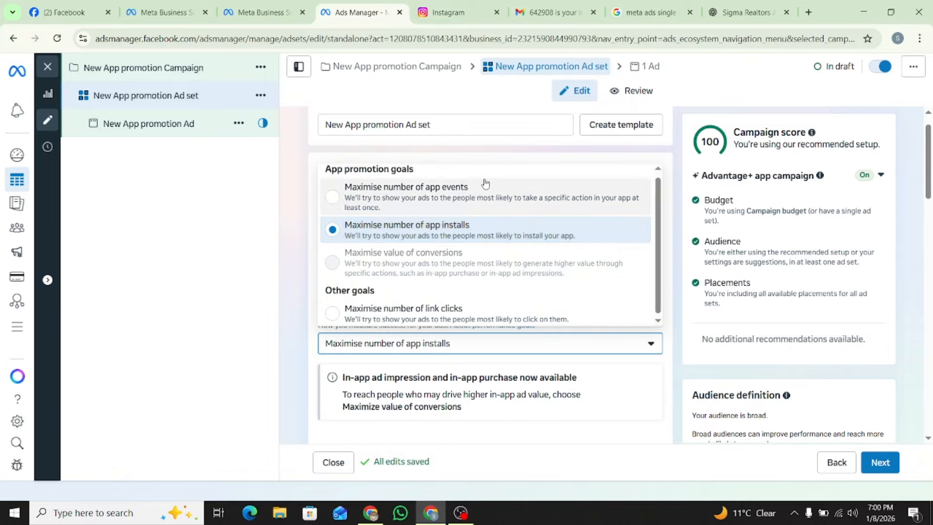
{"action": "scroll", "coordinate": [531, 276], "scroll_direction": "down", "scroll_amount": 1}
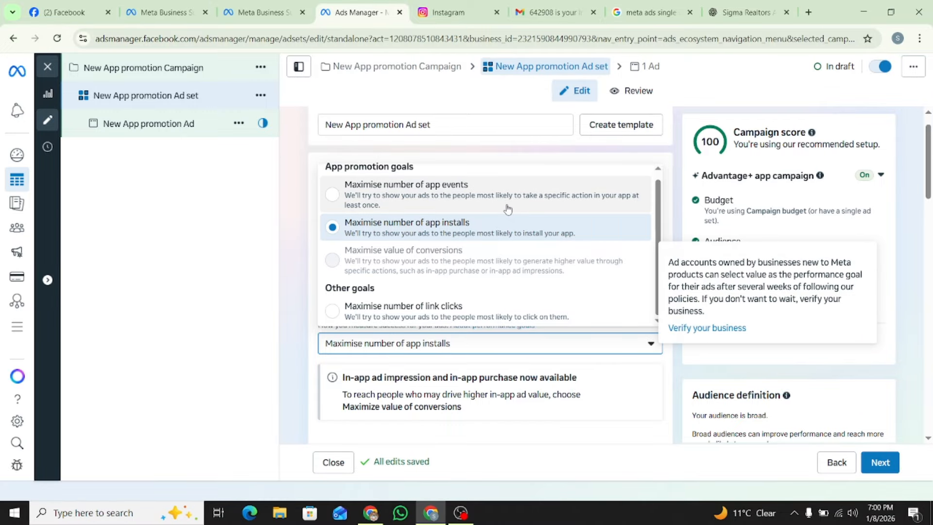
{"action": "left_click", "coordinate": [868, 471]}
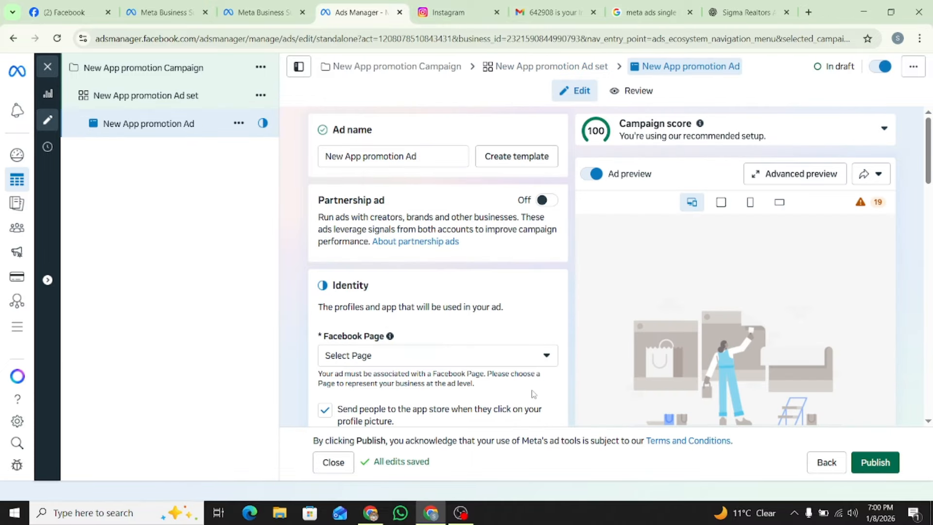
- Try to assign Use Instagram account as the Threads profile in the app promotion ad's identity settings
{"action": "scroll", "coordinate": [450, 404], "scroll_direction": "down", "scroll_amount": 4}
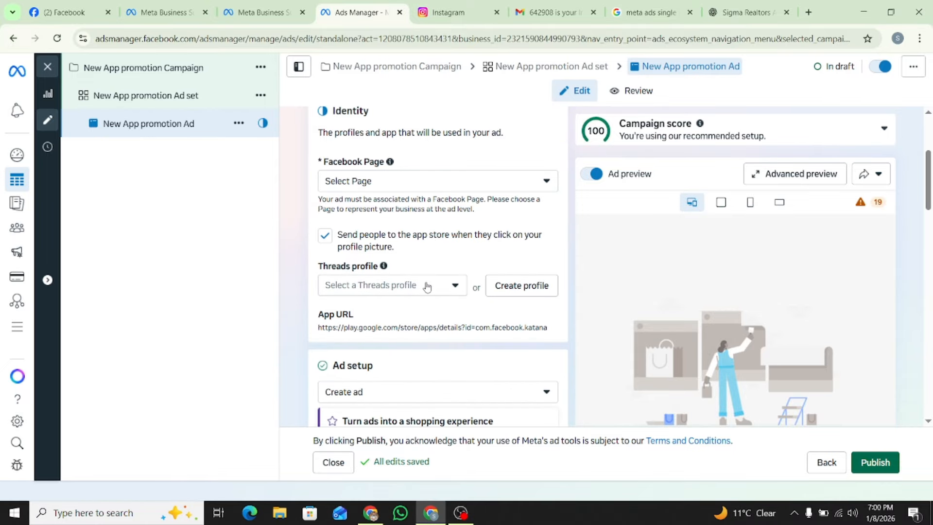
{"action": "left_click", "coordinate": [426, 286]}
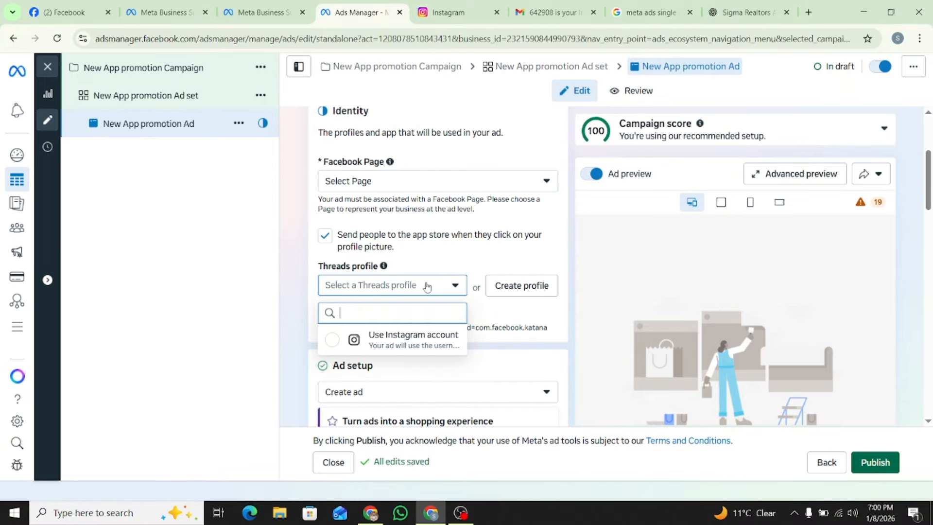
{"action": "left_click", "coordinate": [439, 344]}
{"action": "scroll", "coordinate": [528, 346], "scroll_direction": "down", "scroll_amount": 1}
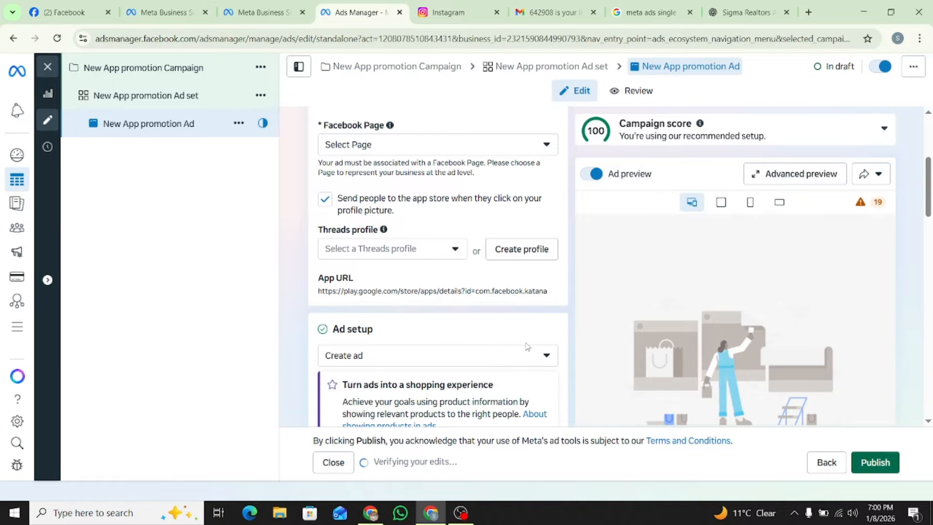
{"action": "scroll", "coordinate": [528, 346], "scroll_direction": "down", "scroll_amount": 3}
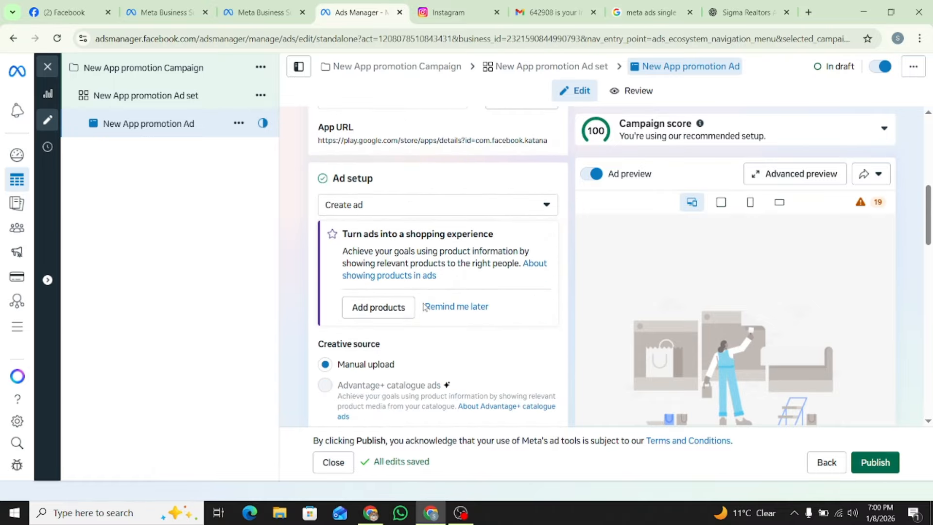
- Set the app promotion ad's destination to Playable source, leaving the deferred deep link empty
{"action": "scroll", "coordinate": [424, 307], "scroll_direction": "down", "scroll_amount": 6}
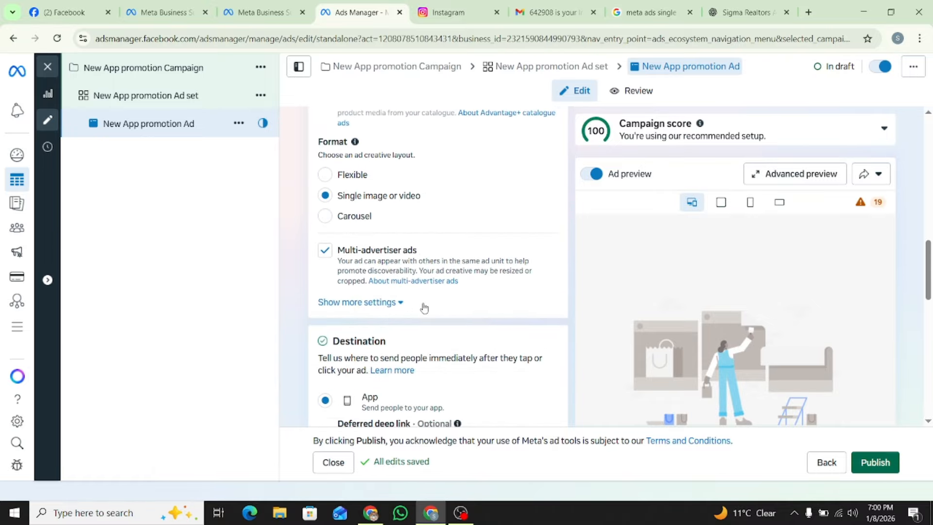
{"action": "scroll", "coordinate": [424, 306], "scroll_direction": "down", "scroll_amount": 2}
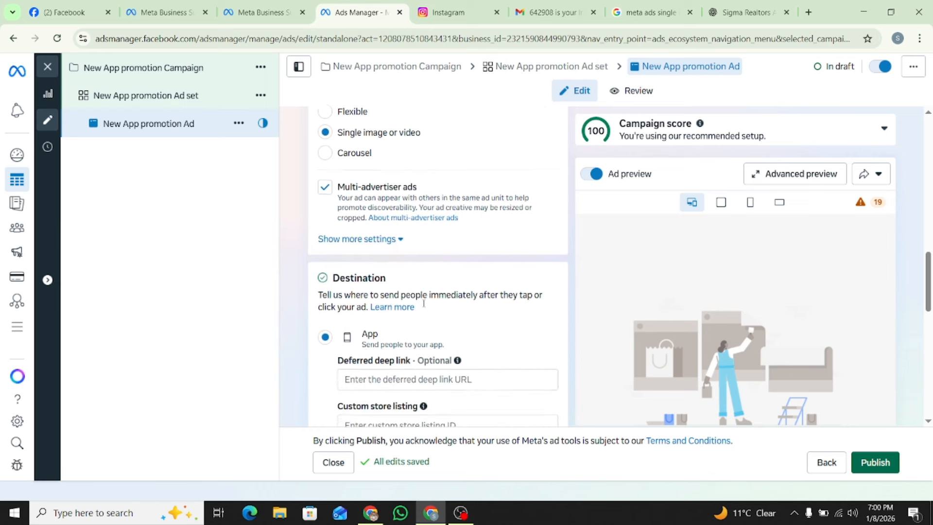
{"action": "scroll", "coordinate": [423, 303], "scroll_direction": "down", "scroll_amount": 3}
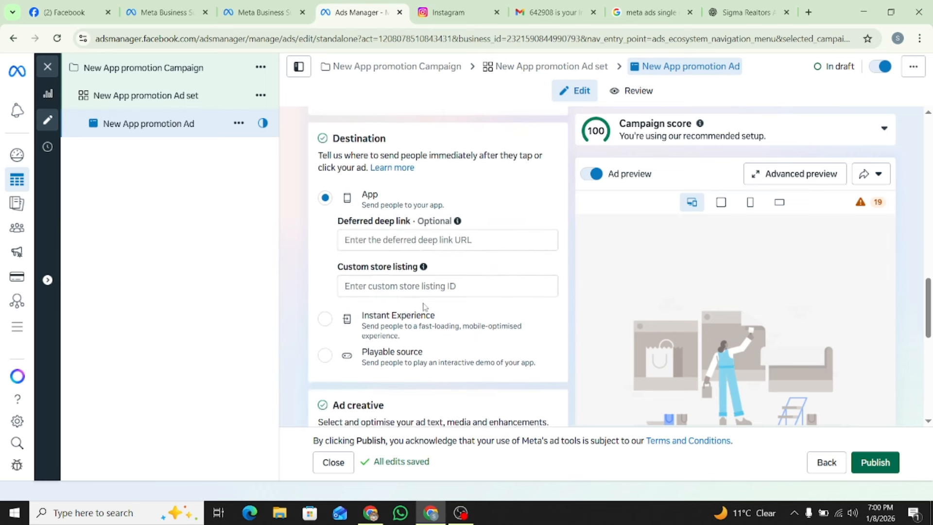
{"action": "left_click", "coordinate": [433, 239]}
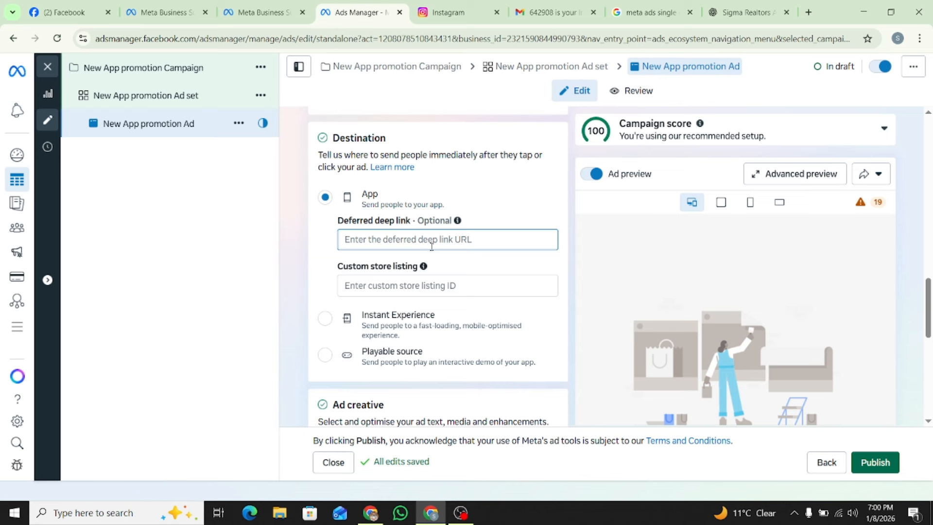
{"action": "left_click", "coordinate": [324, 338]}
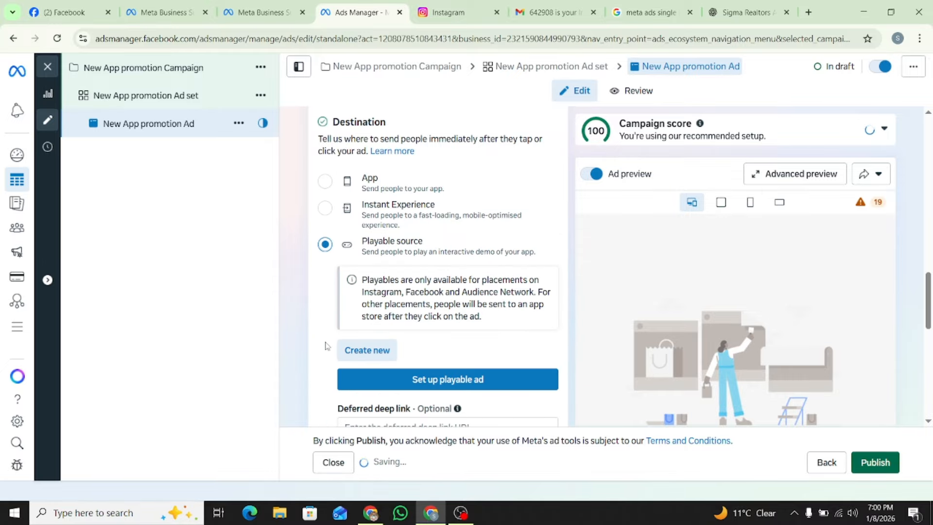
{"action": "scroll", "coordinate": [430, 357], "scroll_direction": "down", "scroll_amount": 8}
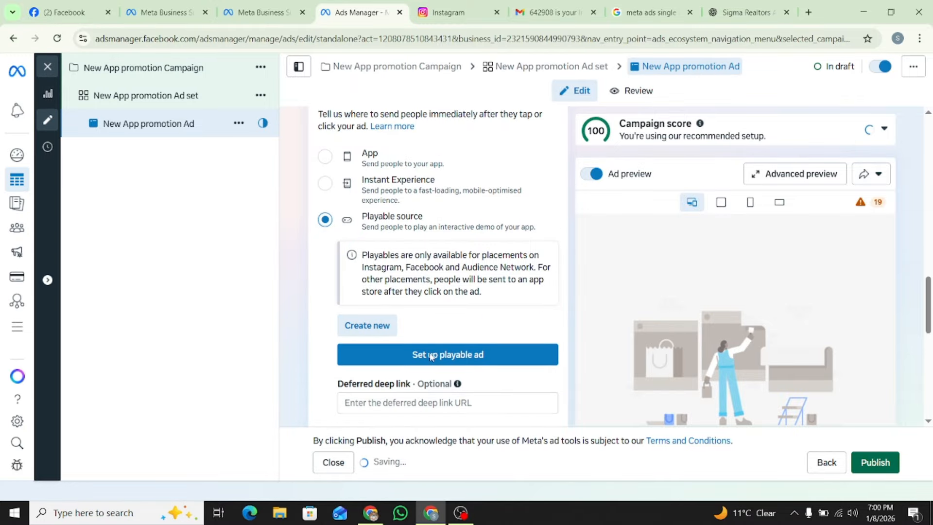
{"action": "scroll", "coordinate": [430, 357], "scroll_direction": "down", "scroll_amount": 1}
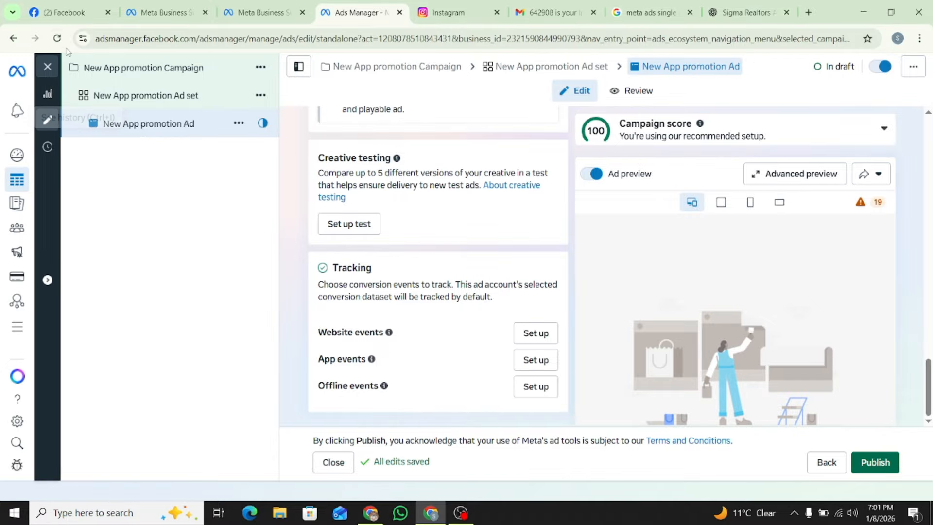
- Close the app promotion ad draft without publishing it and return to the campaign list
{"action": "left_click", "coordinate": [46, 69]}
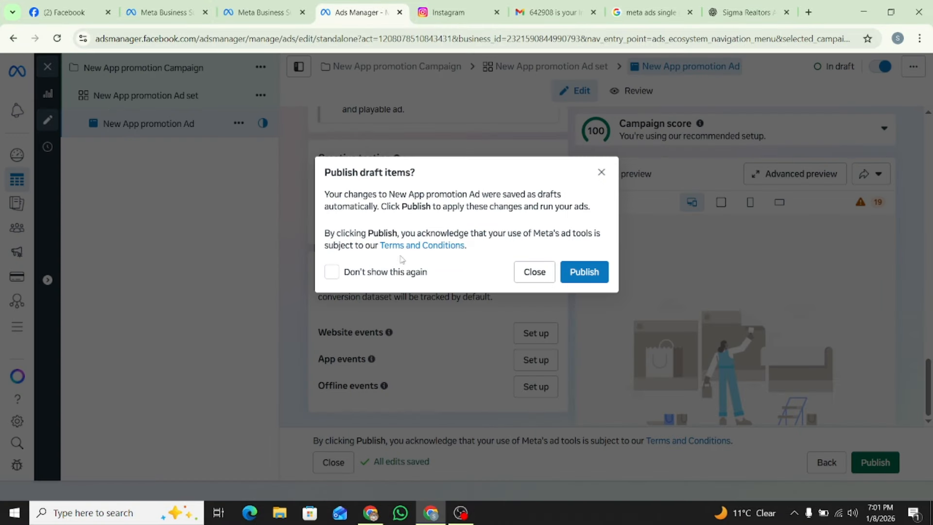
{"action": "left_click", "coordinate": [520, 272]}
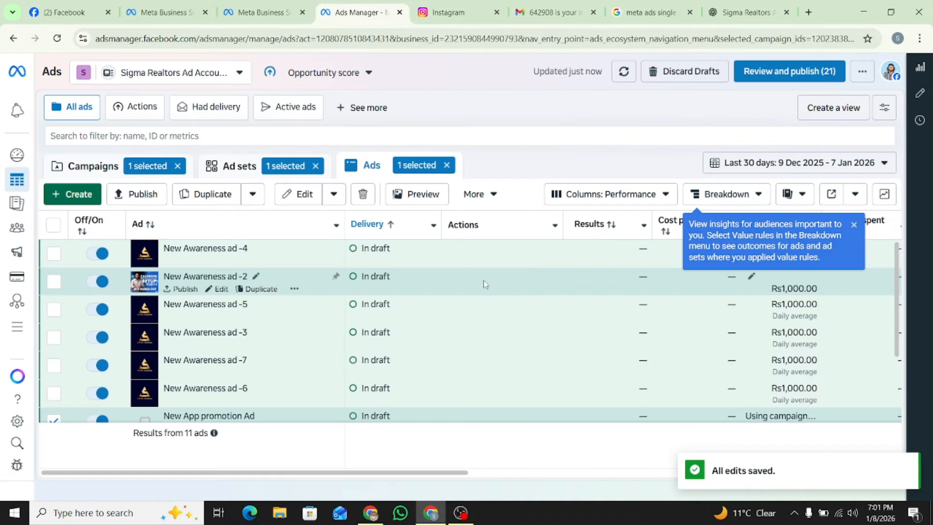
{"action": "left_click", "coordinate": [115, 167]}
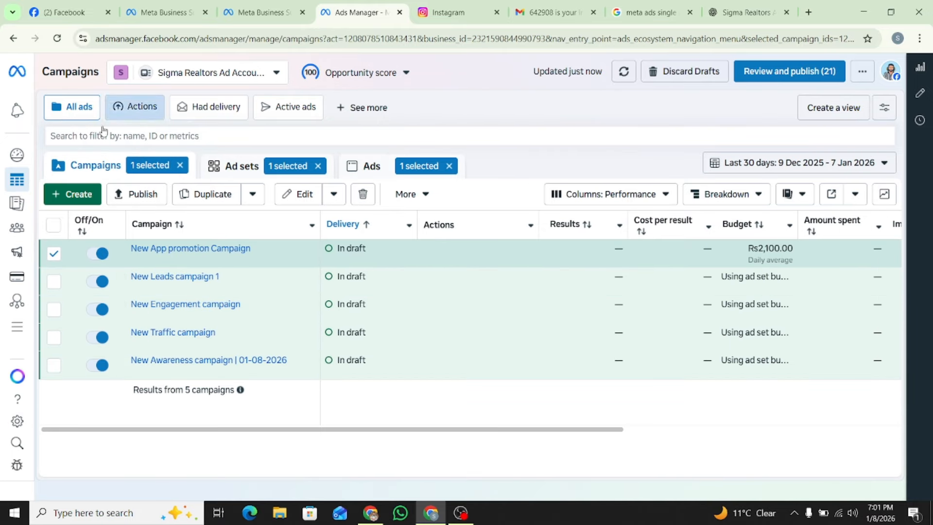
- Create a new Auction campaign with the Sales objective and permanently dismiss the campaign setup notice
{"action": "left_click", "coordinate": [74, 197]}
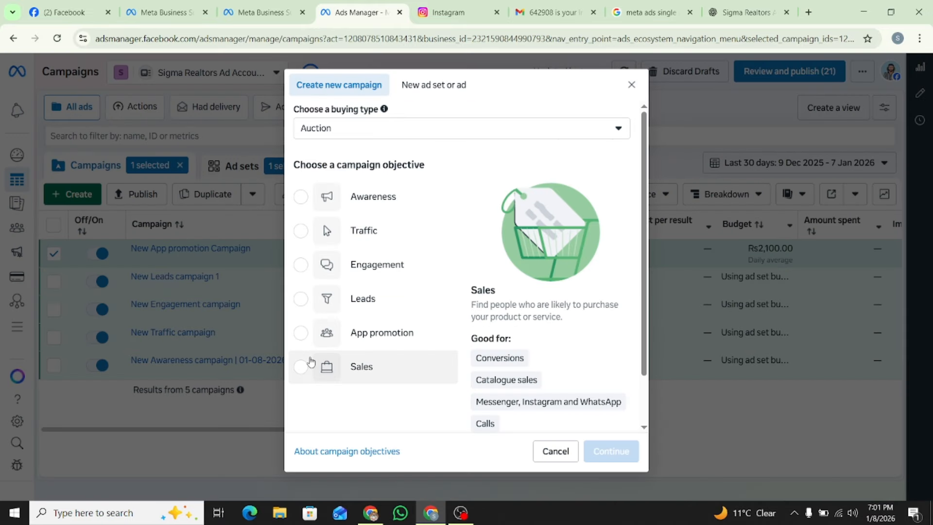
{"action": "left_click", "coordinate": [377, 366]}
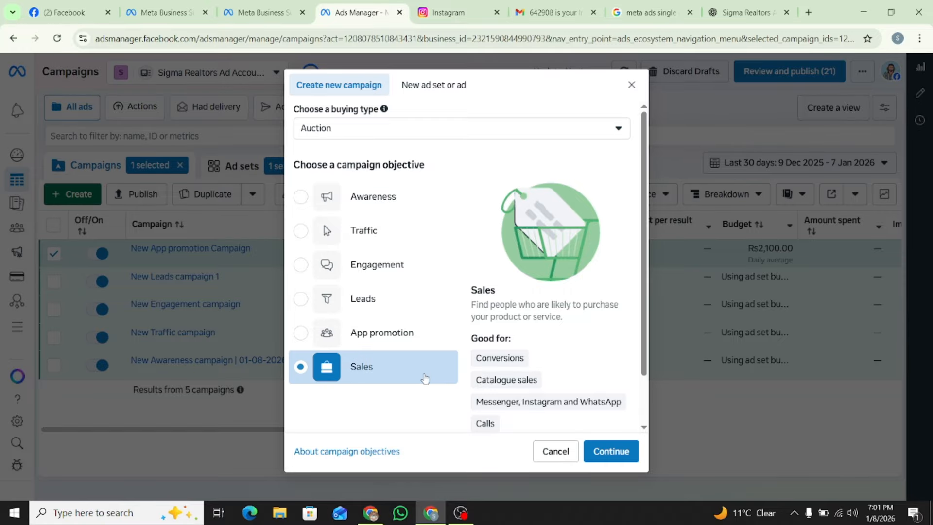
{"action": "left_click", "coordinate": [612, 450]}
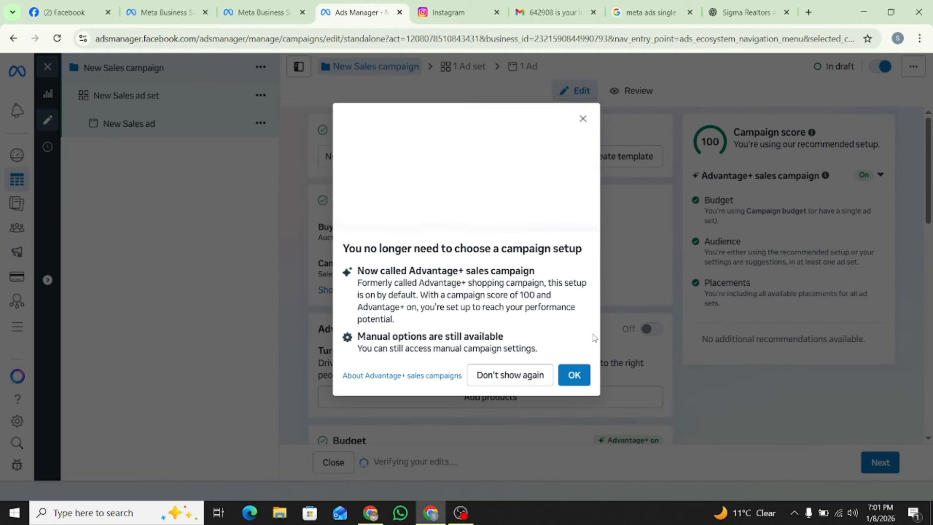
{"action": "left_click", "coordinate": [533, 381]}
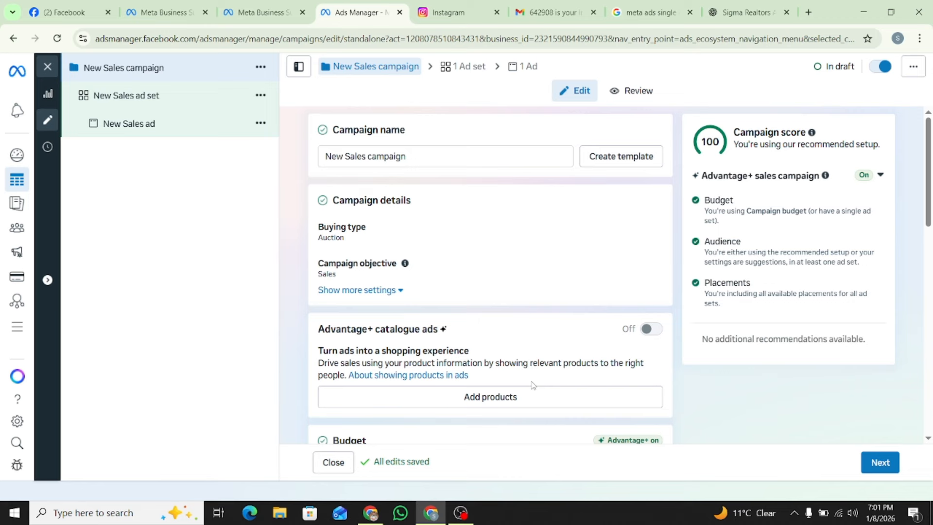
- Keep the sales campaign's Advantage+ catalogue ads off and its Campaign budget strategy, and continue to the ad set
{"action": "scroll", "coordinate": [512, 278], "scroll_direction": "down", "scroll_amount": 4}
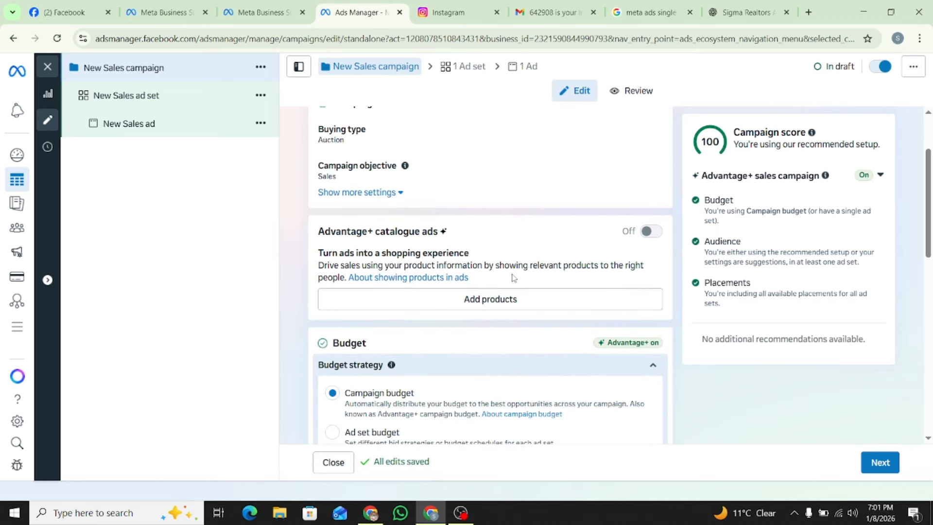
{"action": "scroll", "coordinate": [513, 278], "scroll_direction": "down", "scroll_amount": 4}
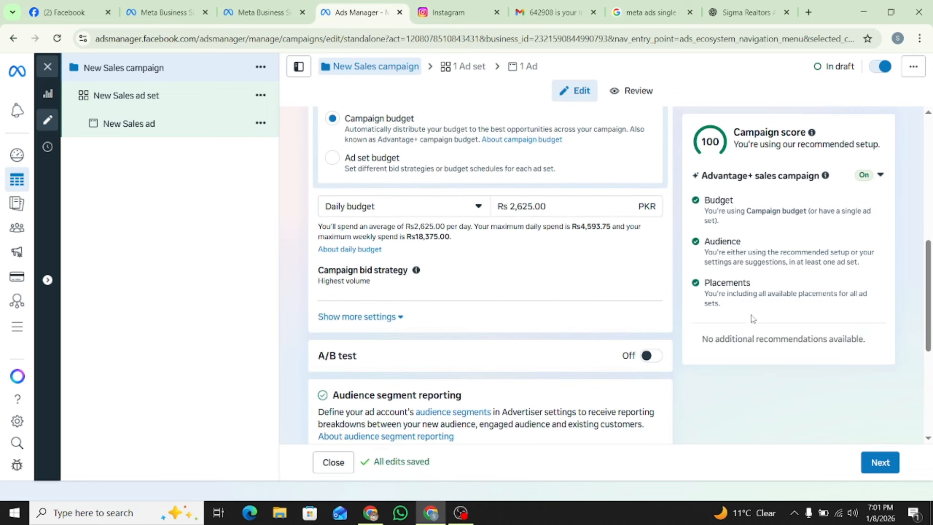
{"action": "left_click", "coordinate": [877, 463]}
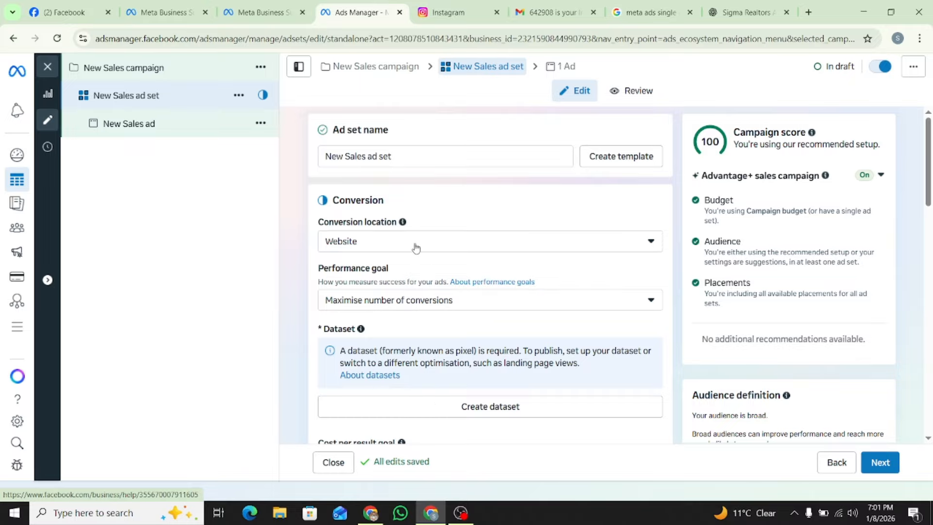
- Set the sales ad set's conversion location to Message destinations with Manual destination, deselecting Messenger and keeping only WhatsApp
{"action": "left_click", "coordinate": [411, 237]}
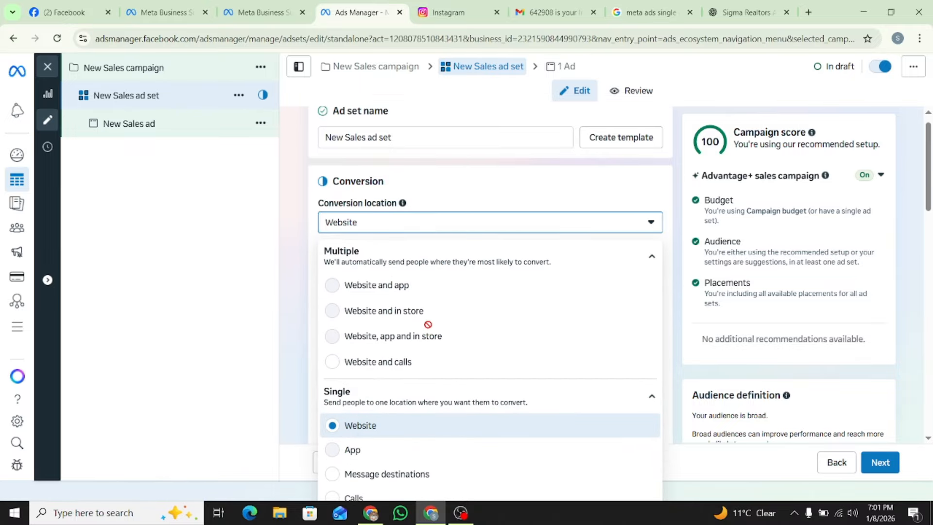
{"action": "scroll", "coordinate": [427, 320], "scroll_direction": "down", "scroll_amount": 3}
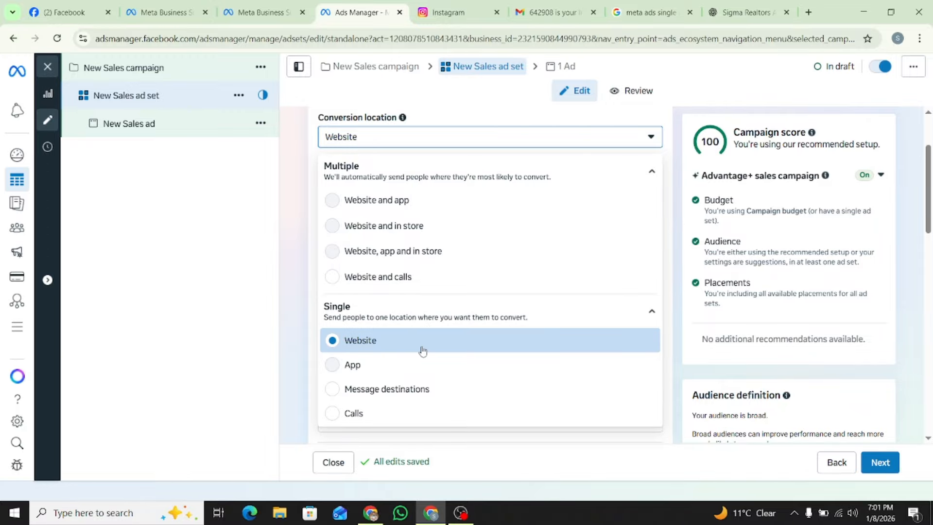
{"action": "left_click", "coordinate": [398, 388]}
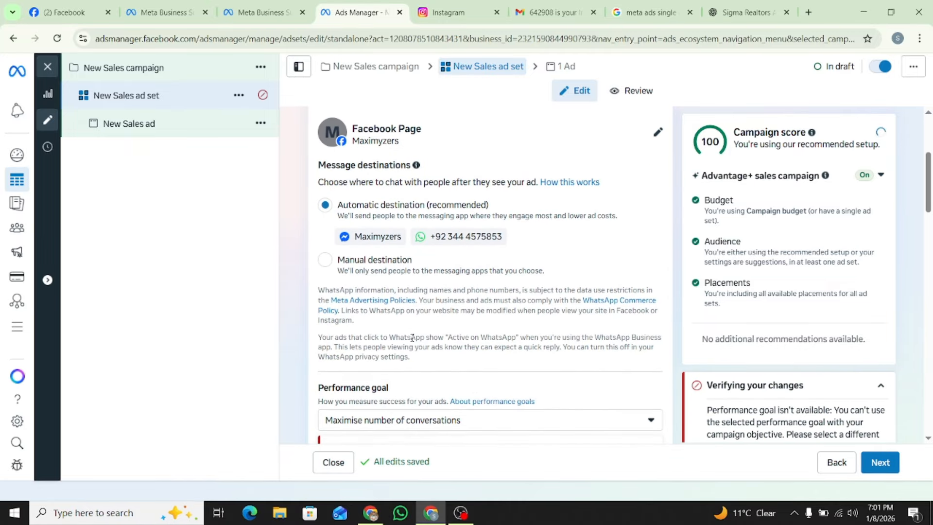
{"action": "left_click", "coordinate": [325, 260]}
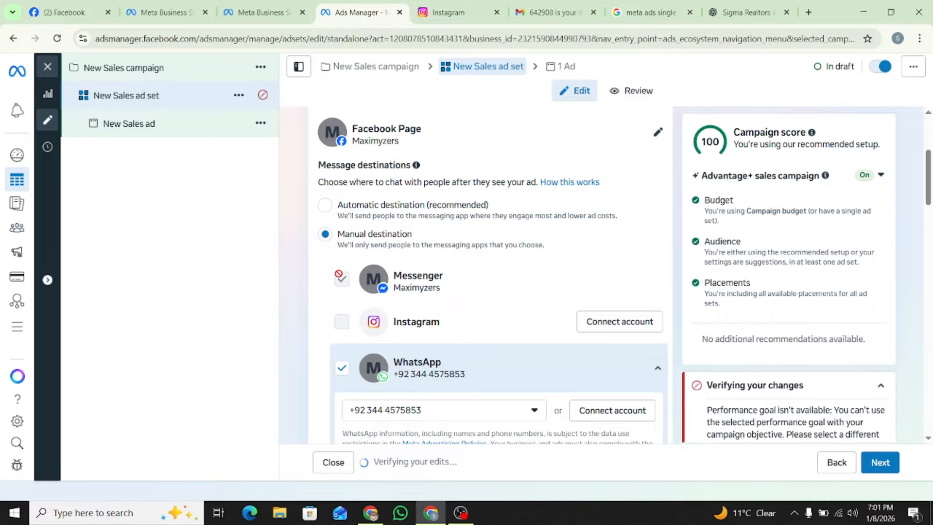
{"action": "left_click", "coordinate": [342, 279]}
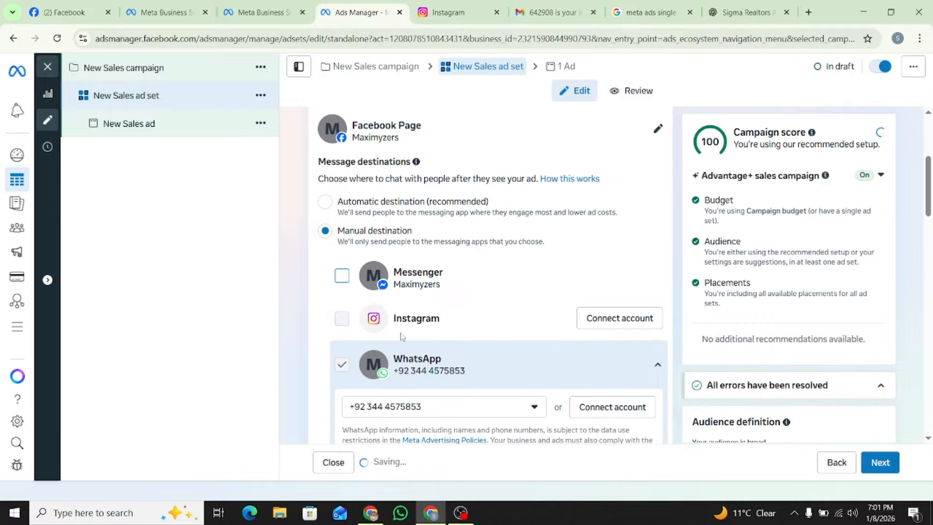
- Expand the sales ad set's optional audience suggestions, keep the default targeting and Advantage+ placements, and continue to the ad
{"action": "scroll", "coordinate": [401, 333], "scroll_direction": "down", "scroll_amount": 5}
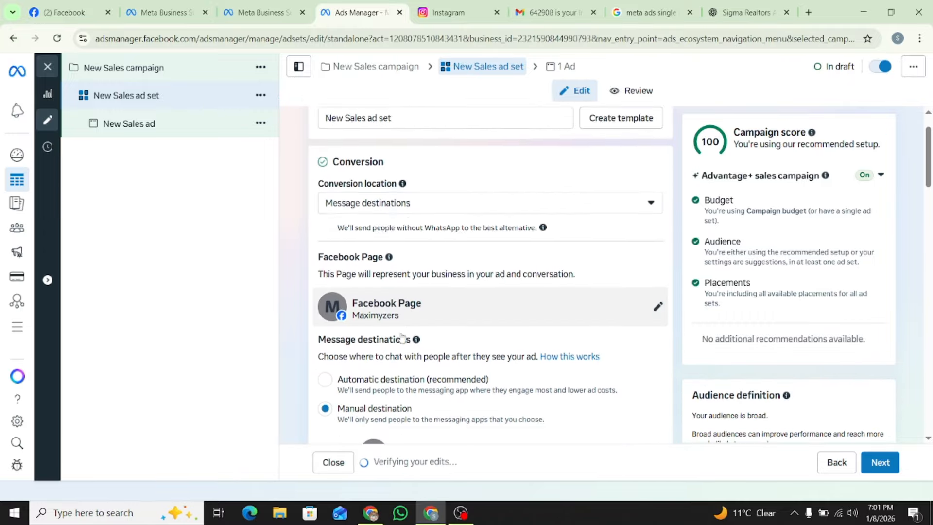
{"action": "scroll", "coordinate": [401, 336], "scroll_direction": "down", "scroll_amount": 7}
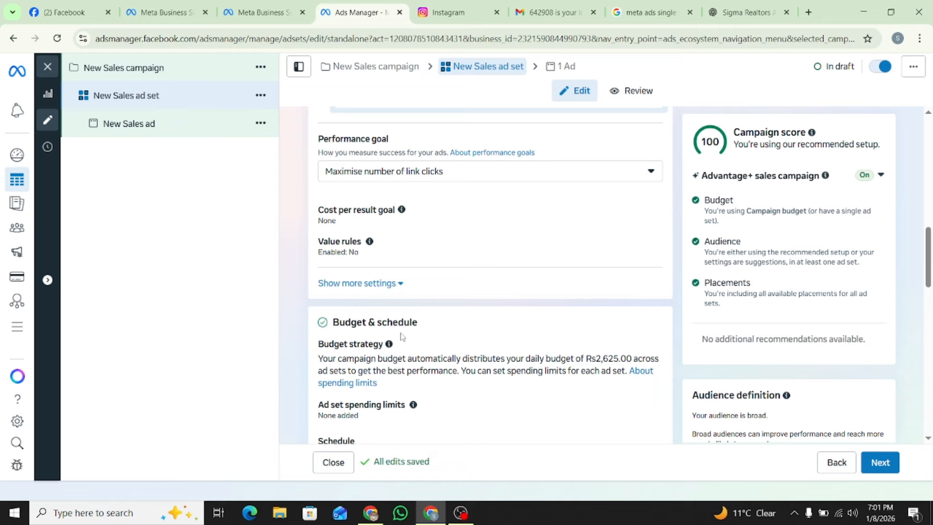
{"action": "scroll", "coordinate": [437, 213], "scroll_direction": "down", "scroll_amount": 8}
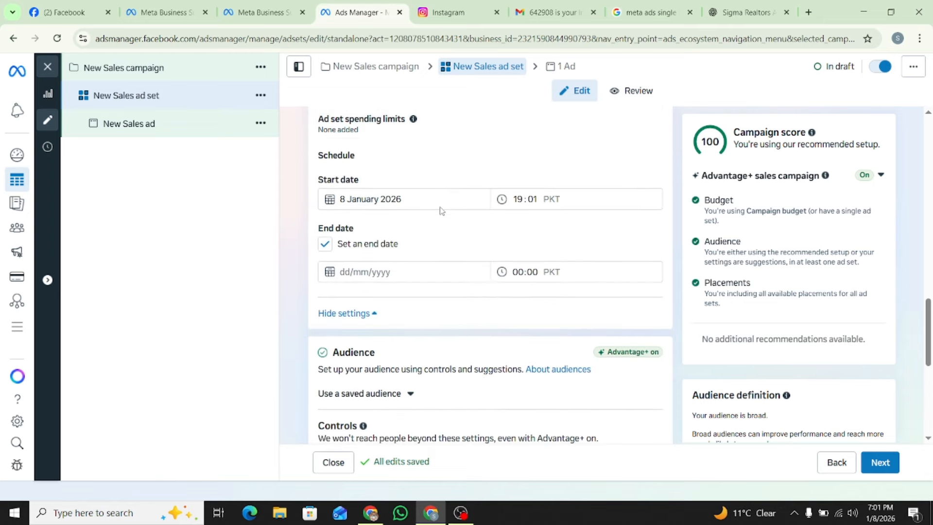
{"action": "scroll", "coordinate": [442, 212], "scroll_direction": "up", "scroll_amount": 4}
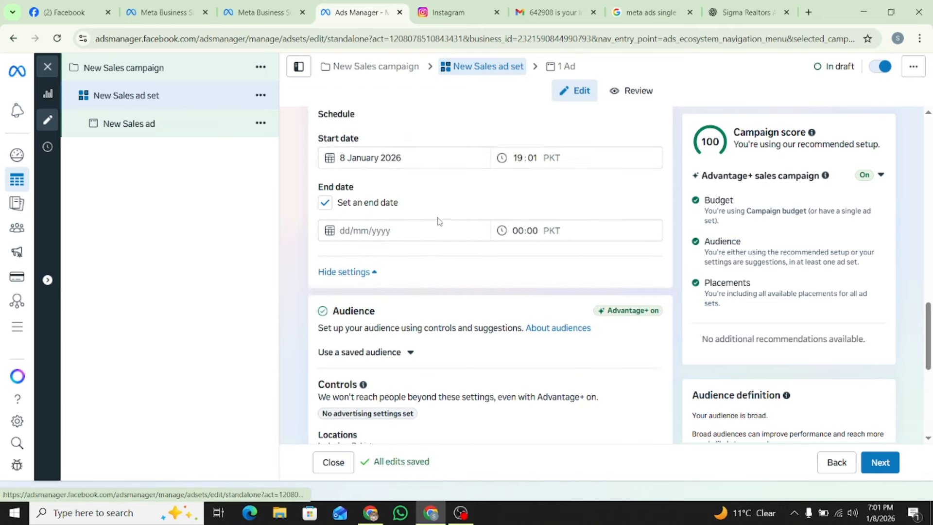
{"action": "scroll", "coordinate": [439, 215], "scroll_direction": "down", "scroll_amount": 6}
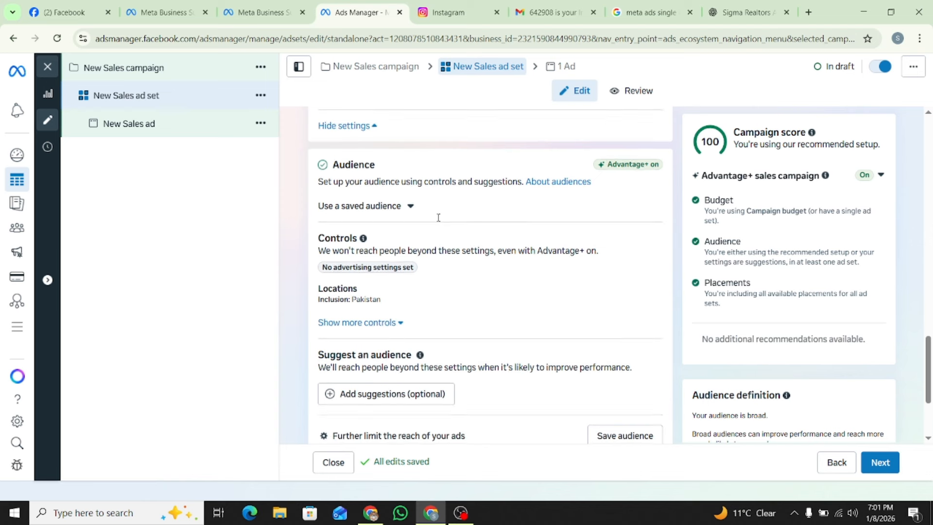
{"action": "scroll", "coordinate": [385, 255], "scroll_direction": "down", "scroll_amount": 3}
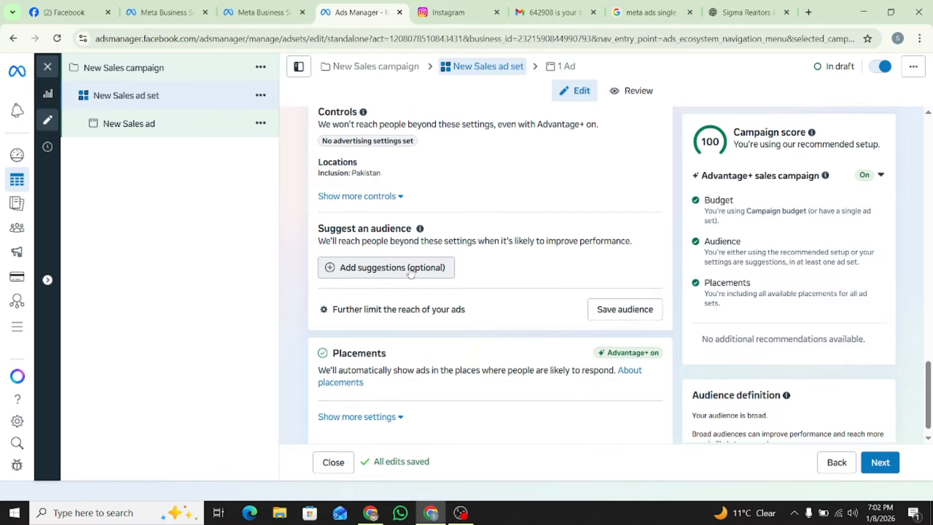
{"action": "left_click", "coordinate": [411, 273]}
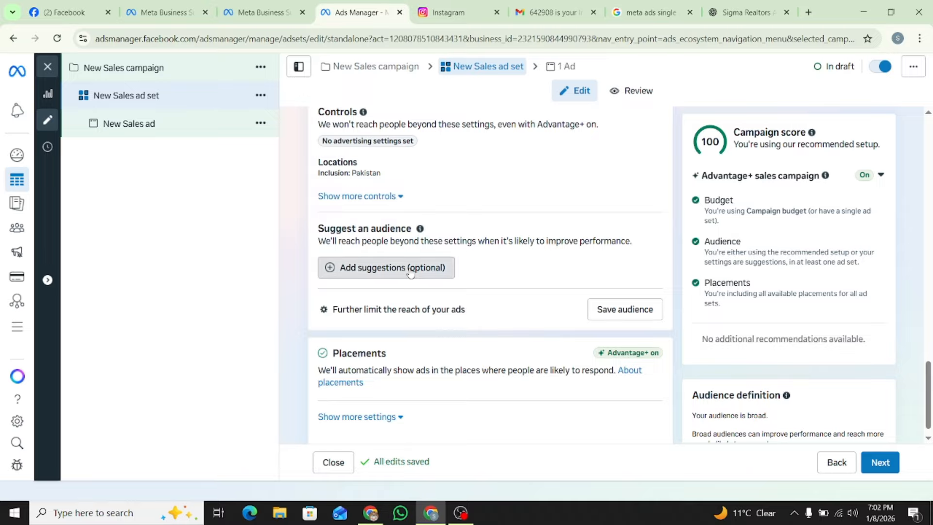
{"action": "scroll", "coordinate": [411, 272], "scroll_direction": "down", "scroll_amount": 2}
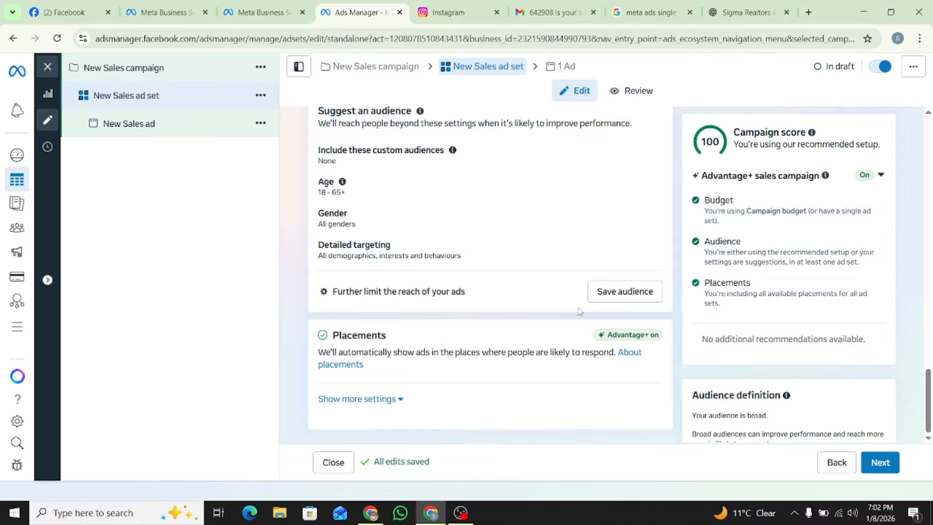
{"action": "left_click", "coordinate": [887, 461]}
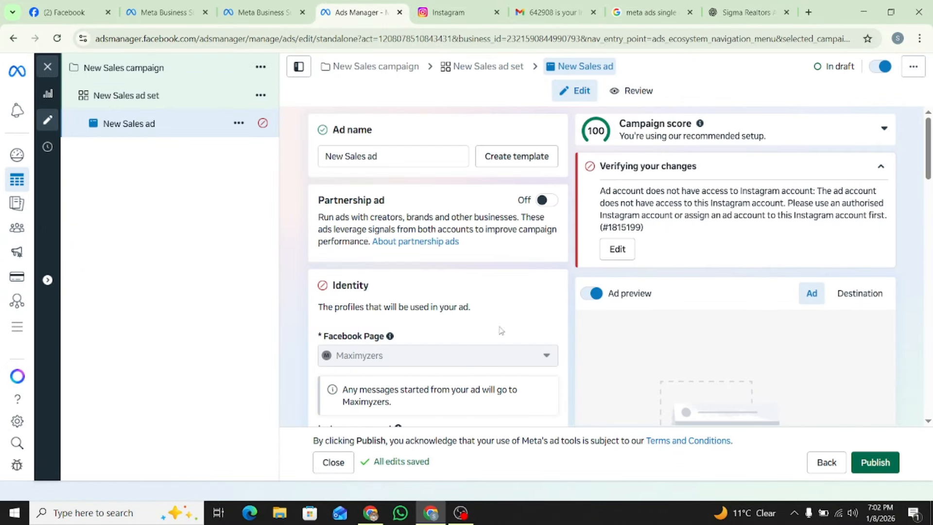
- Try to choose Use Facebook Page as the Instagram account in the sales ad's identity settings
{"action": "scroll", "coordinate": [489, 281], "scroll_direction": "down", "scroll_amount": 3}
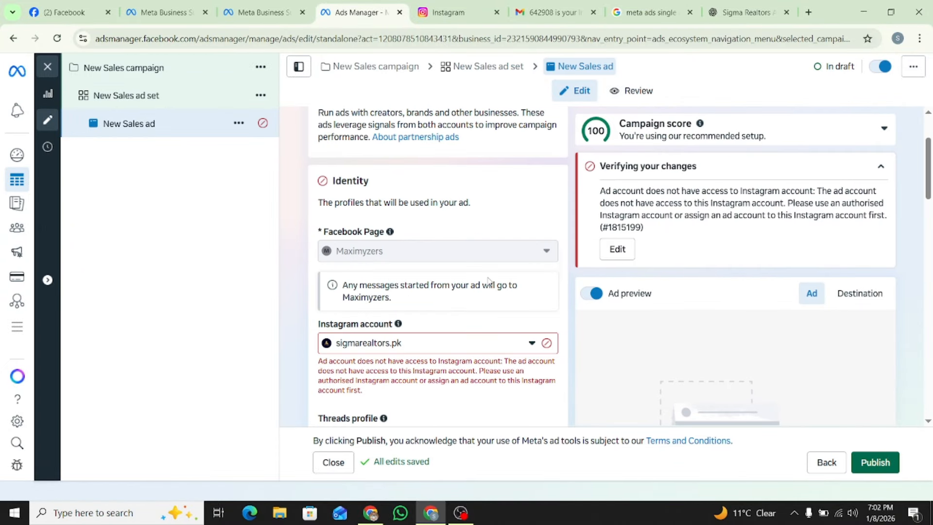
{"action": "mouse_move", "coordinate": [503, 189]}
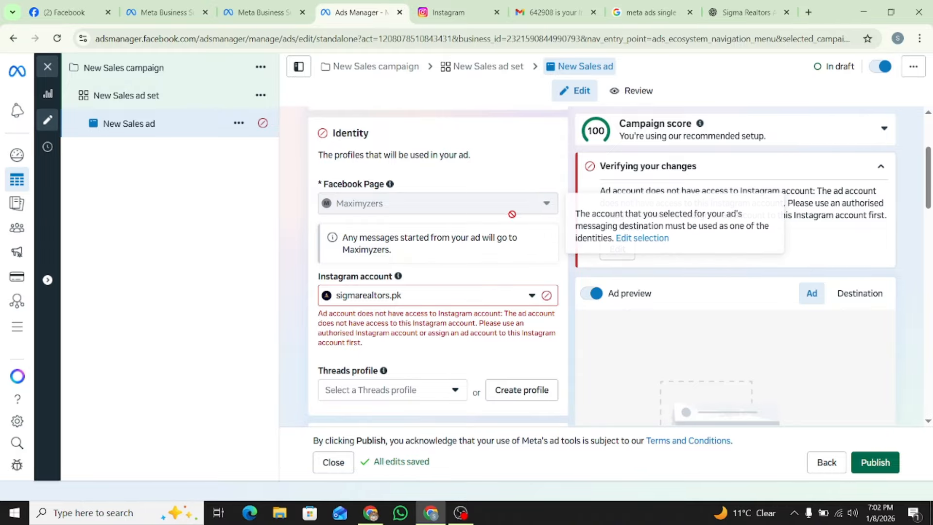
{"action": "left_click", "coordinate": [453, 301]}
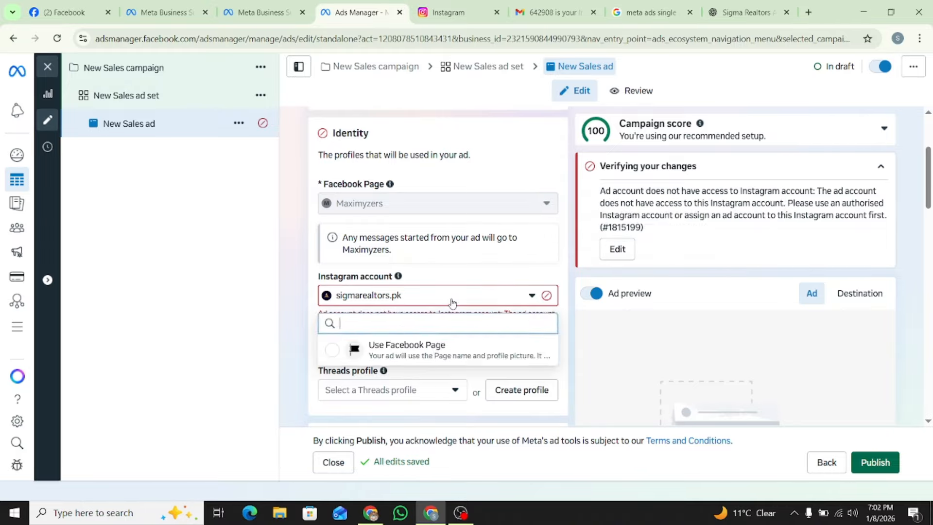
{"action": "left_click", "coordinate": [457, 354]}
{"action": "scroll", "coordinate": [475, 295], "scroll_direction": "down", "scroll_amount": 2}
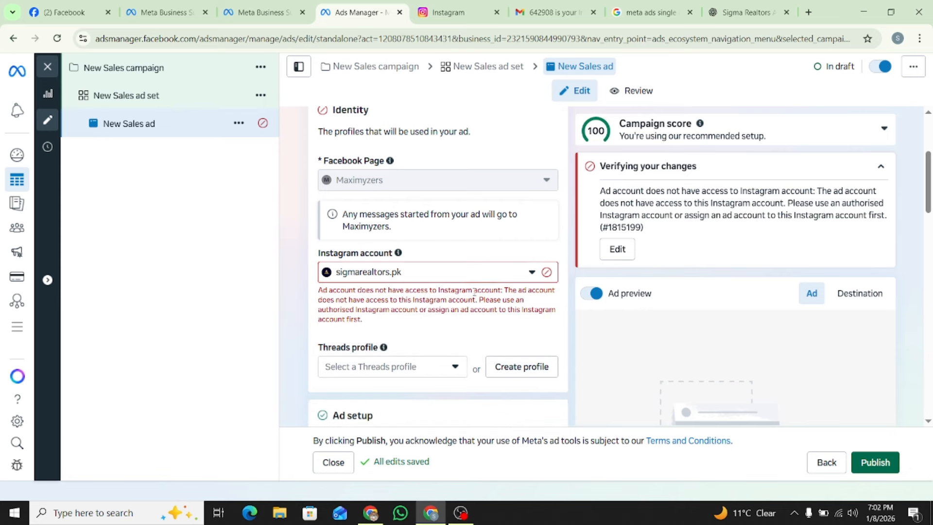
- Review the sales ad's identity, setup, format, chat template and tracking sections, and the sales campaign's budget settings
{"action": "scroll", "coordinate": [476, 291], "scroll_direction": "down", "scroll_amount": 4}
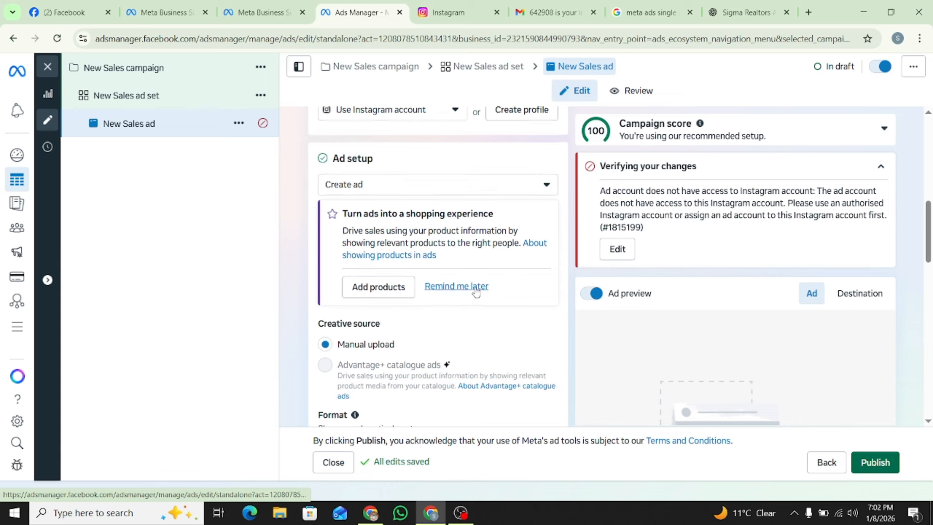
{"action": "scroll", "coordinate": [475, 291], "scroll_direction": "down", "scroll_amount": 3}
{"action": "scroll", "coordinate": [475, 290], "scroll_direction": "down", "scroll_amount": 6}
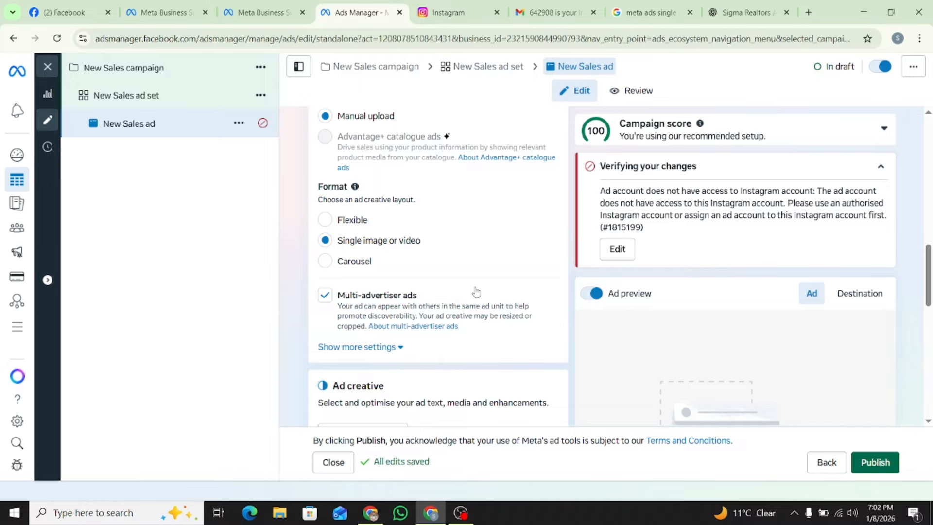
{"action": "scroll", "coordinate": [475, 290], "scroll_direction": "down", "scroll_amount": 7}
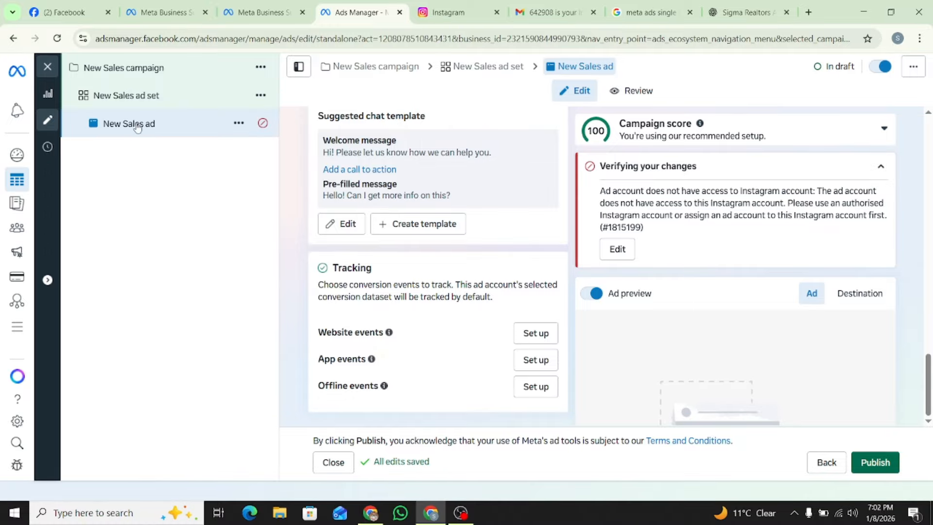
{"action": "left_click", "coordinate": [186, 73]}
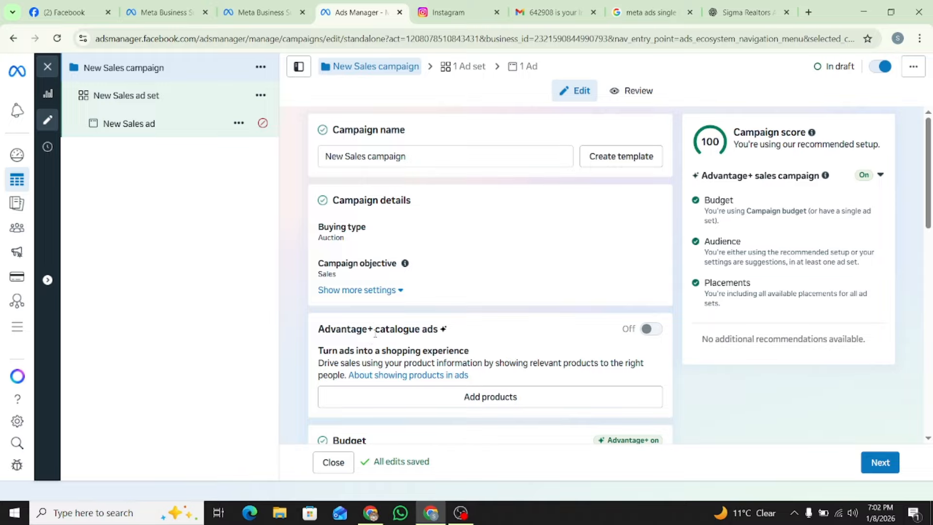
{"action": "scroll", "coordinate": [375, 334], "scroll_direction": "down", "scroll_amount": 5}
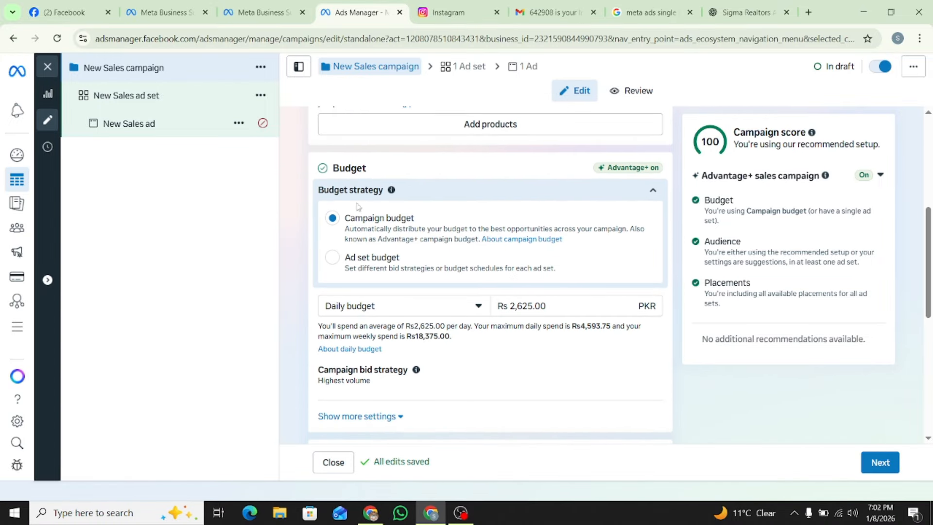
{"action": "left_click", "coordinate": [180, 123]}
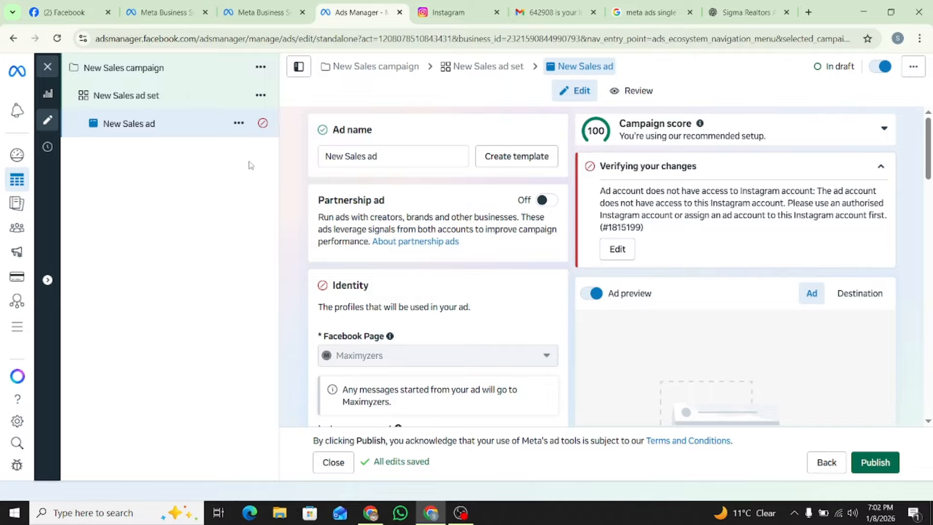
{"action": "scroll", "coordinate": [372, 347], "scroll_direction": "down", "scroll_amount": 3}
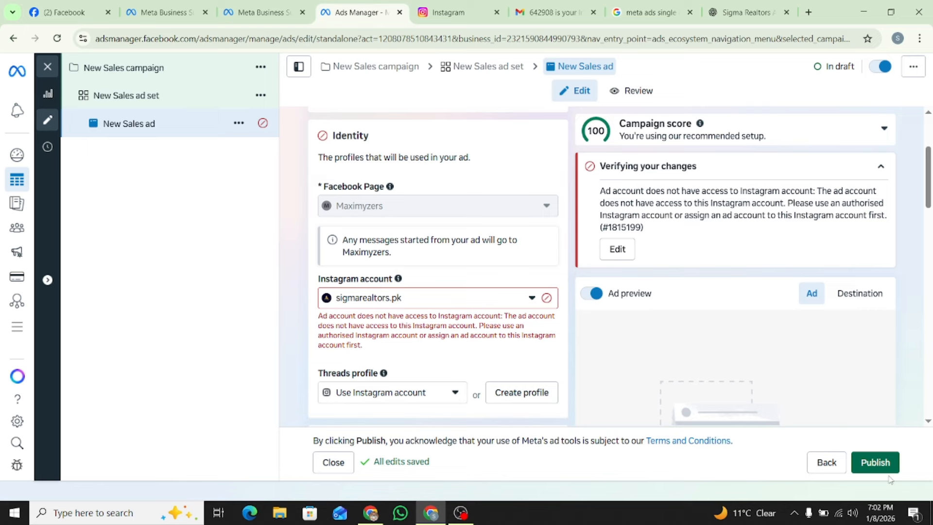
- Close the sales ad editor without publishing its drafts, and open Audiences from the full tool list, agreeing to leave the page
{"action": "left_click", "coordinate": [48, 68]}
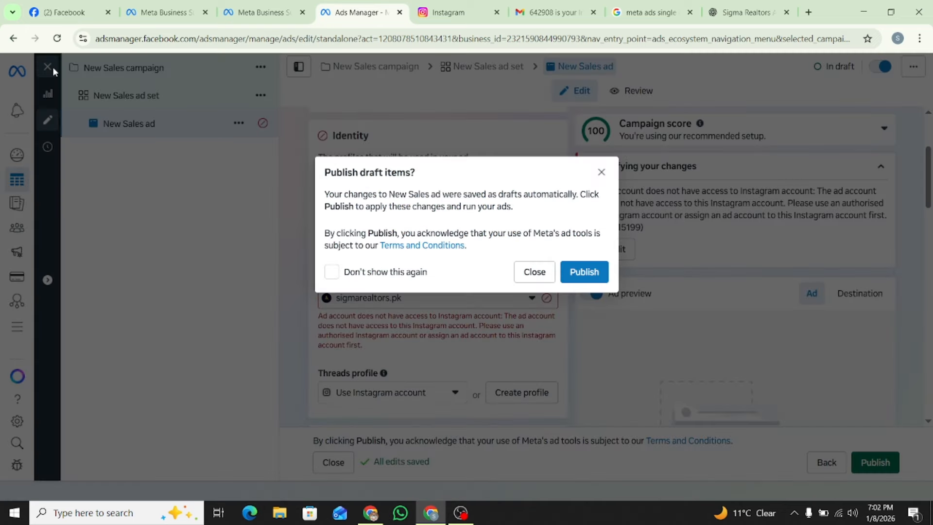
{"action": "left_click", "coordinate": [535, 272]}
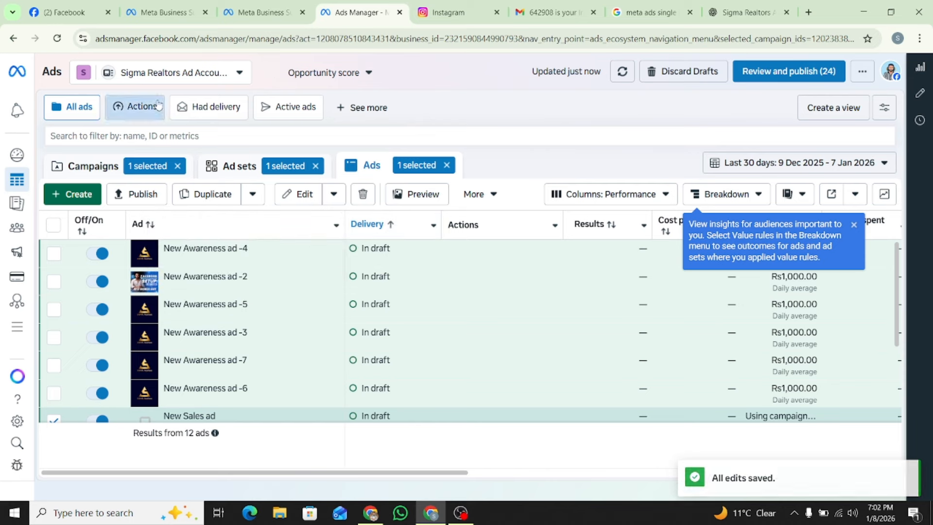
{"action": "mouse_move", "coordinate": [19, 303]}
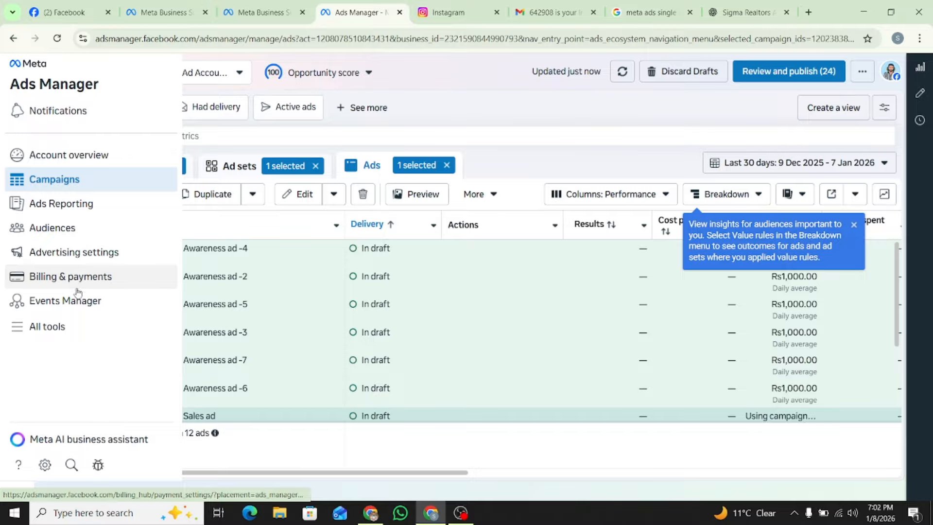
{"action": "left_click", "coordinate": [63, 331]}
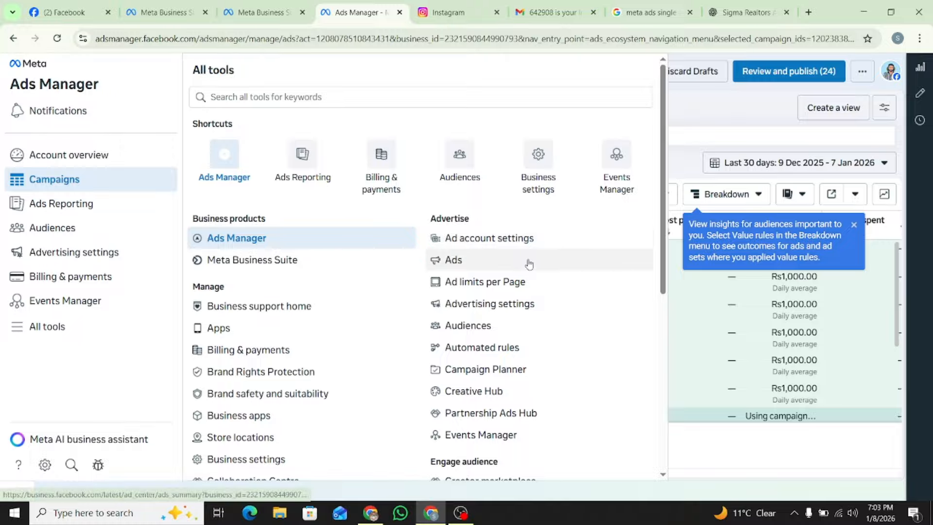
{"action": "scroll", "coordinate": [529, 262], "scroll_direction": "down", "scroll_amount": 1}
{"action": "scroll", "coordinate": [529, 262], "scroll_direction": "down", "scroll_amount": 1}
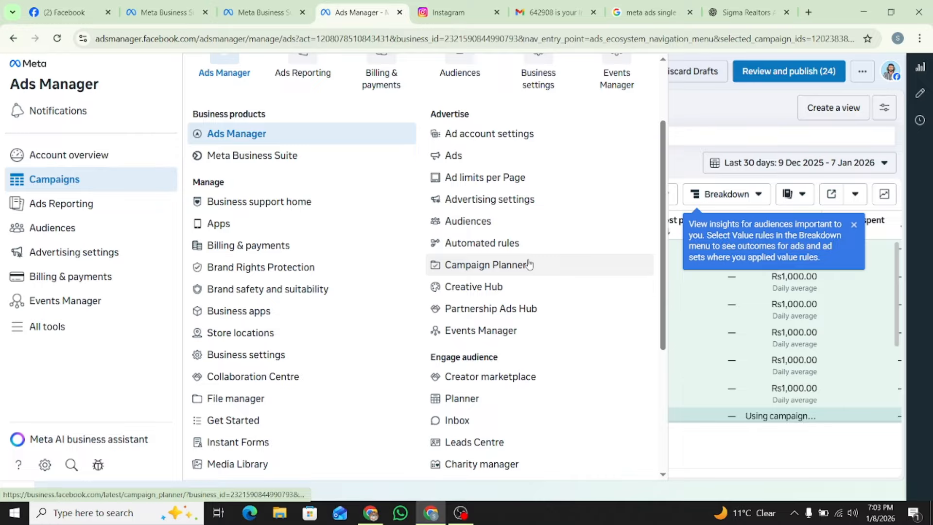
{"action": "scroll", "coordinate": [505, 289], "scroll_direction": "down", "scroll_amount": 1}
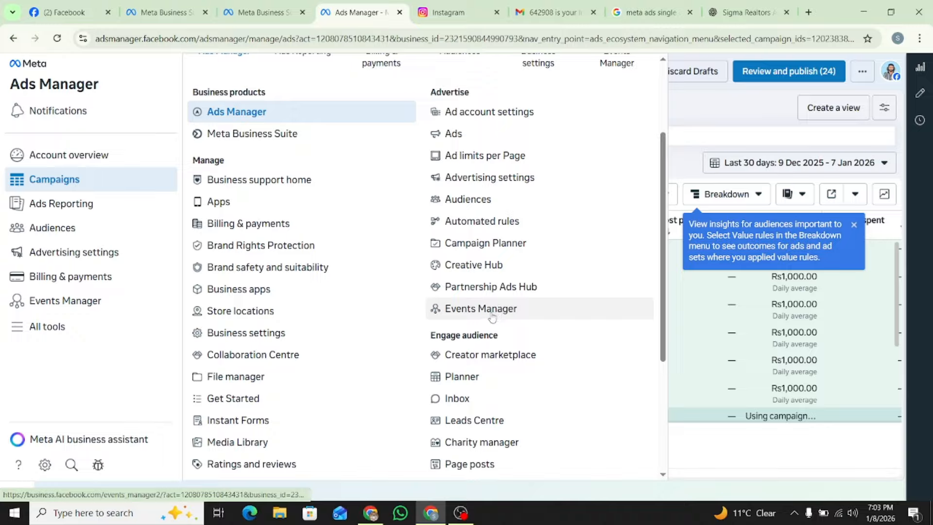
{"action": "scroll", "coordinate": [492, 316], "scroll_direction": "down", "scroll_amount": 1}
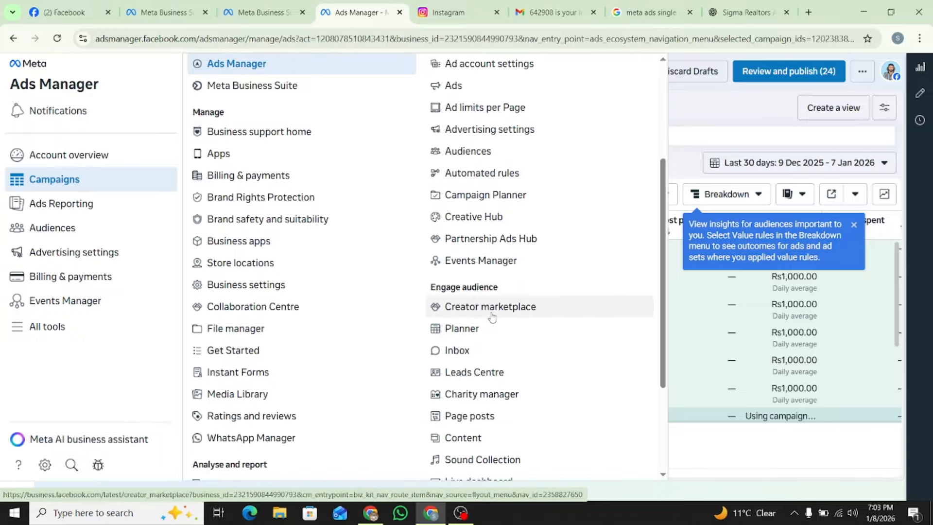
{"action": "scroll", "coordinate": [492, 316], "scroll_direction": "down", "scroll_amount": 1}
{"action": "scroll", "coordinate": [492, 316], "scroll_direction": "down", "scroll_amount": 2}
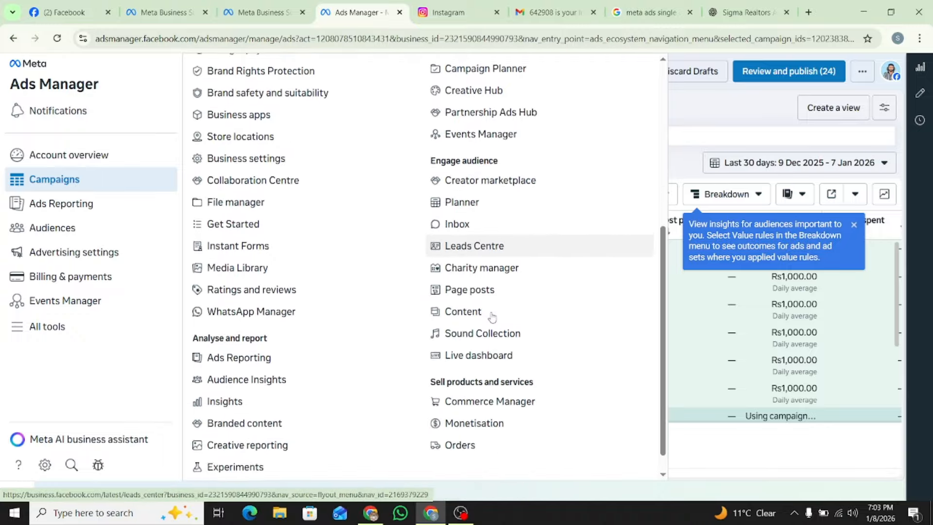
{"action": "scroll", "coordinate": [492, 317], "scroll_direction": "up", "scroll_amount": 1}
{"action": "scroll", "coordinate": [492, 317], "scroll_direction": "up", "scroll_amount": 2}
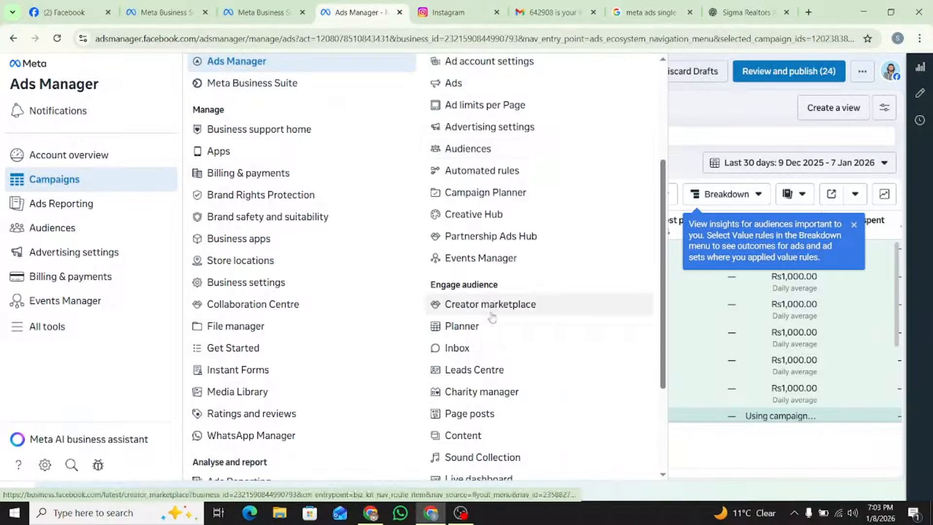
{"action": "left_click", "coordinate": [498, 151]}
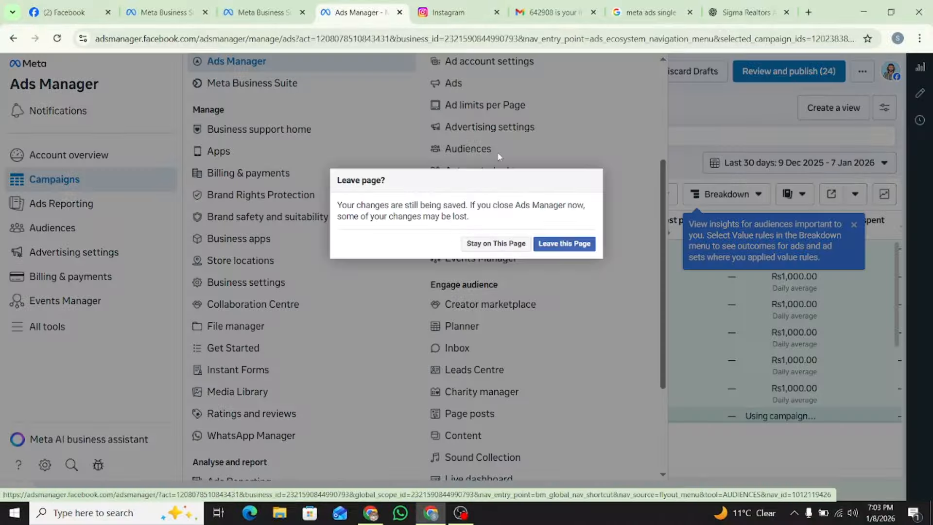
{"action": "left_click", "coordinate": [560, 246]}
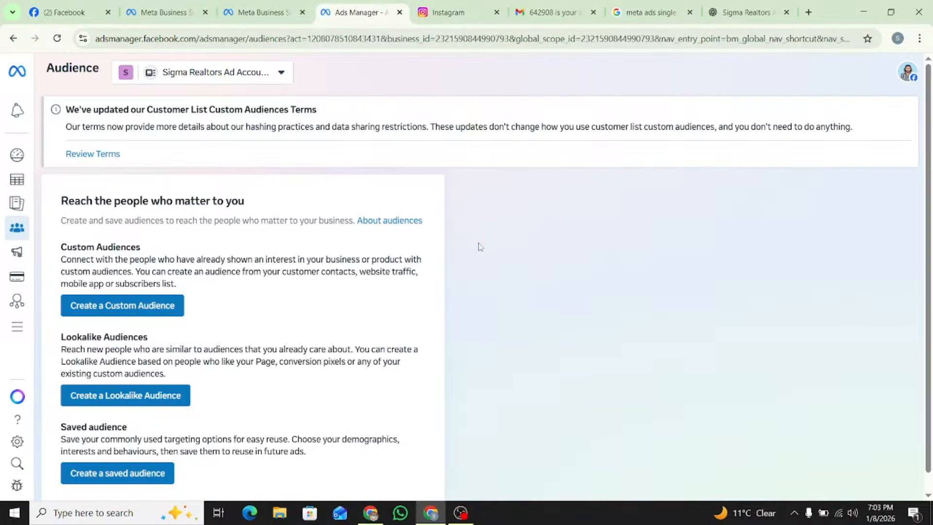
- Start a custom audience with Video as its source and continue to its settings
{"action": "scroll", "coordinate": [480, 247], "scroll_direction": "down", "scroll_amount": 1}
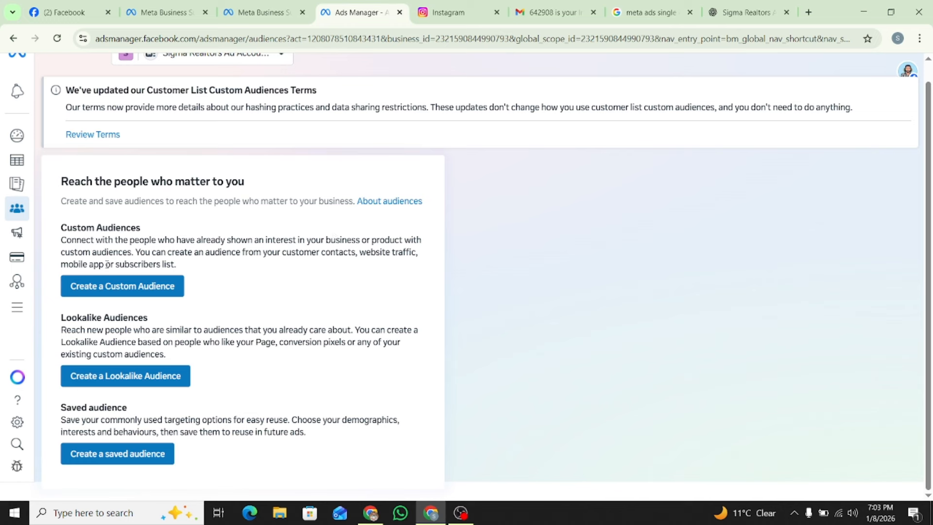
{"action": "left_click", "coordinate": [170, 291]}
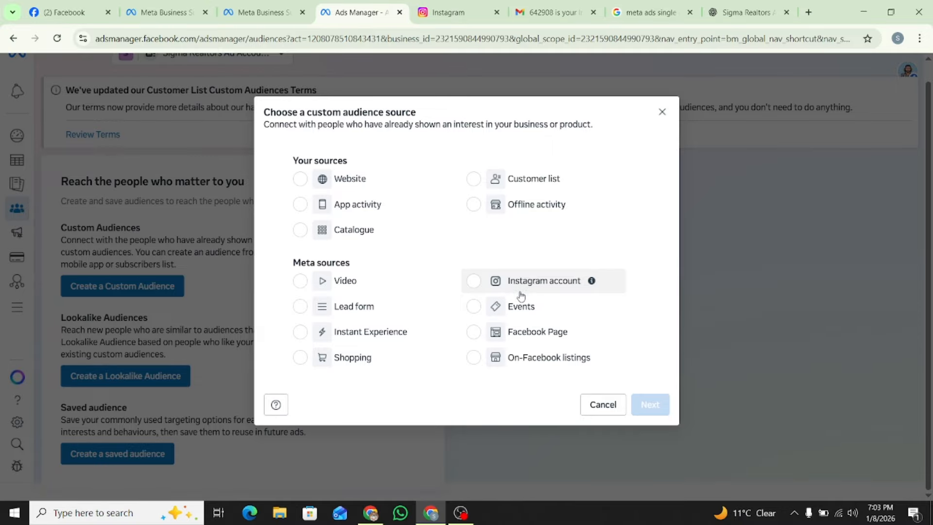
{"action": "right_click", "coordinate": [541, 371]}
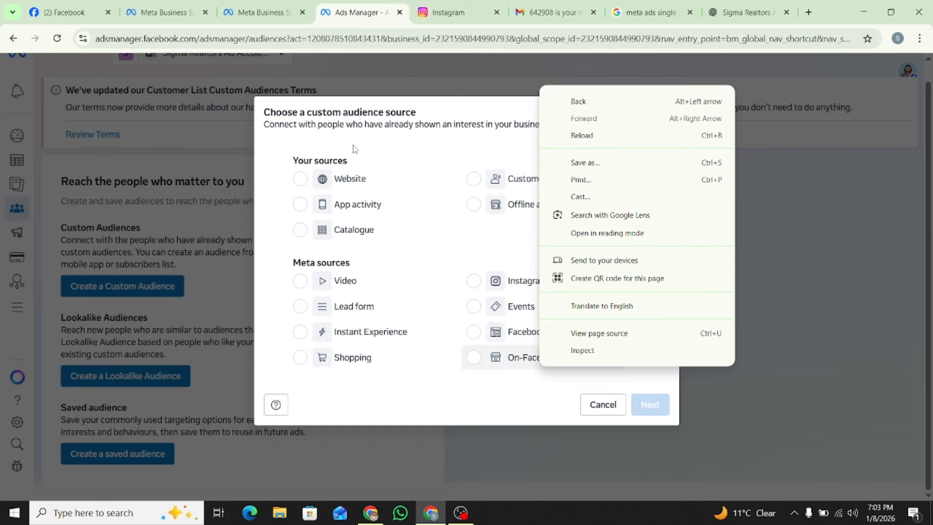
{"action": "left_click", "coordinate": [363, 210]}
{"action": "left_click", "coordinate": [367, 211]}
{"action": "left_click_drag", "start_coordinate": [367, 212], "coordinate": [355, 275]}
{"action": "left_click", "coordinate": [355, 275]}
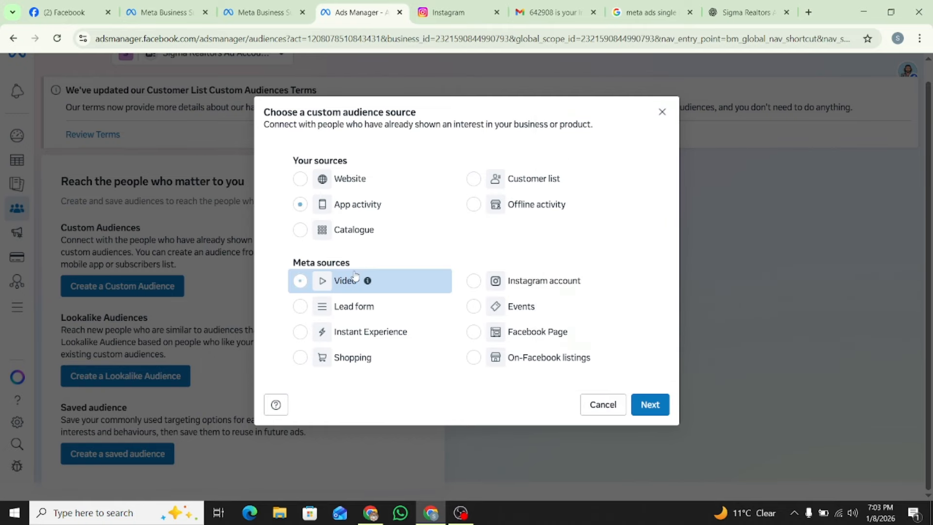
{"action": "left_click", "coordinate": [651, 403]}
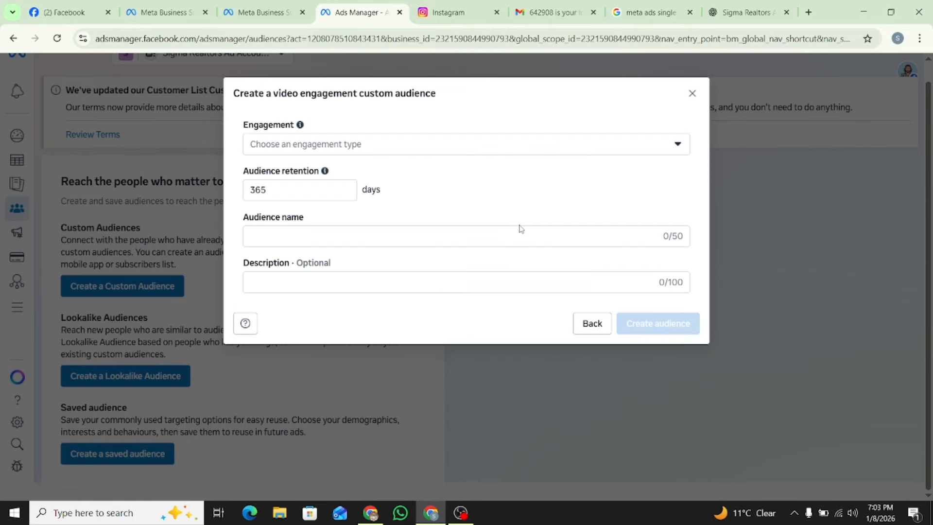
- Set the custom audience's engagement to people who viewed at least 10 seconds of the video, with a 30-day retention
{"action": "left_click", "coordinate": [396, 150]}
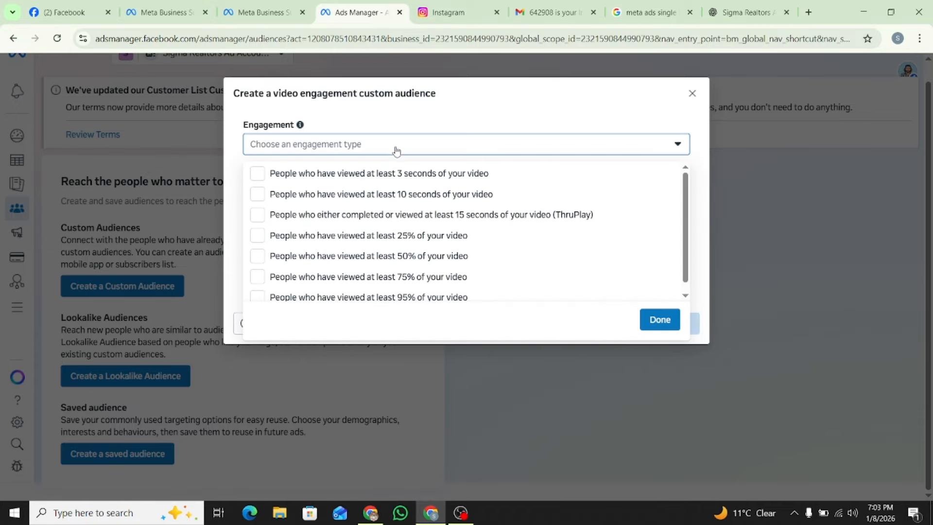
{"action": "left_click", "coordinate": [440, 194]}
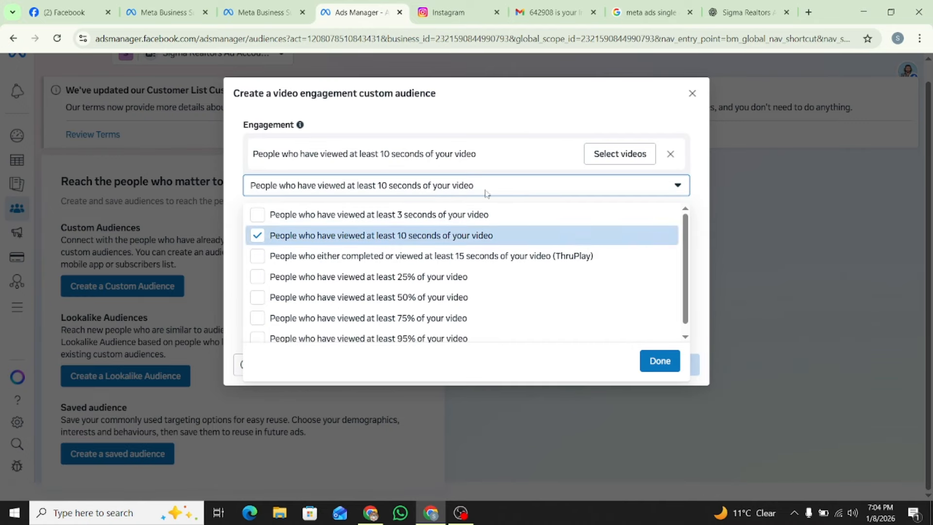
{"action": "left_click", "coordinate": [661, 361]}
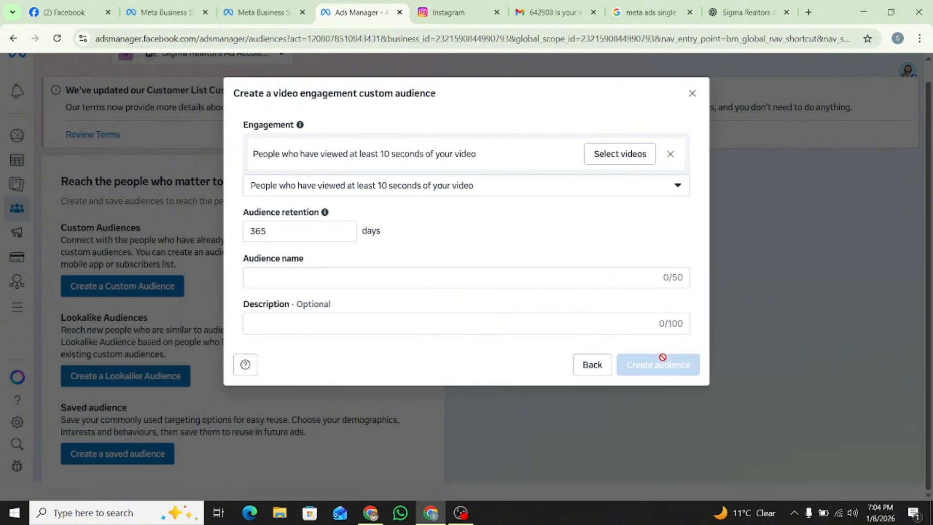
{"action": "double_click", "coordinate": [300, 226]}
- Name the video engagement audience "Video 10 Sec - Audiance"
{"action": "left_click", "coordinate": [333, 275]}
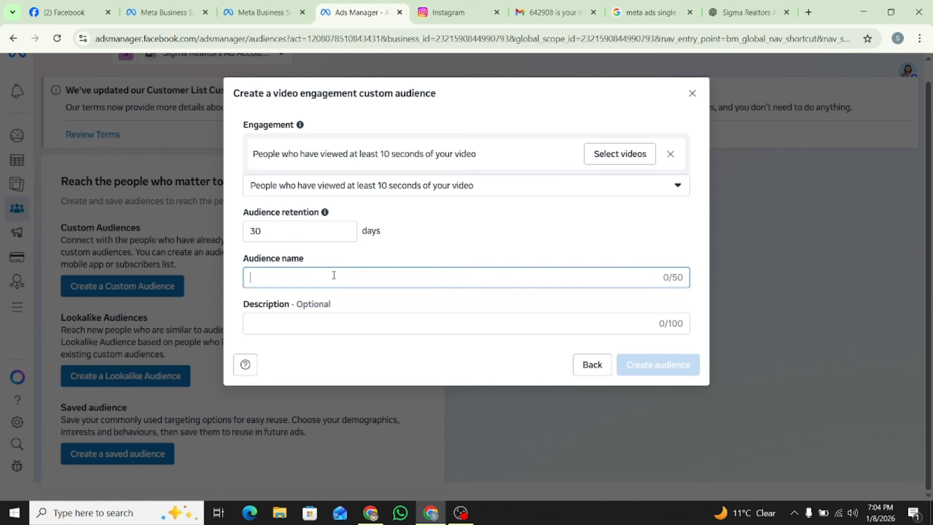
{"action": "key", "text": "Caps_Lock"}
{"action": "type", "text": "V"}
{"action": "key", "text": "Caps_Lock"}
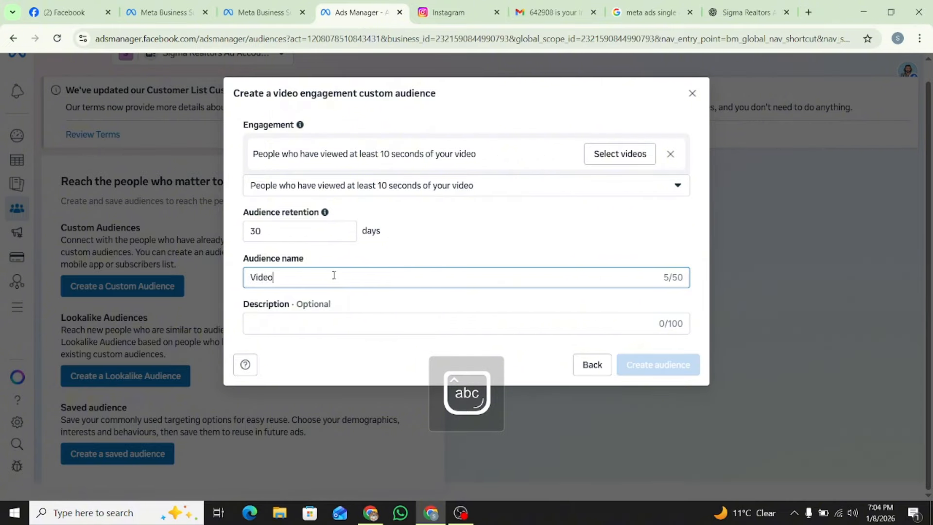
{"action": "type", "text": "ideo 10"}
{"action": "key", "text": "Caps_Lock"}
{"action": "key", "text": "Caps_Lock"}
{"action": "type", "text": "-"}
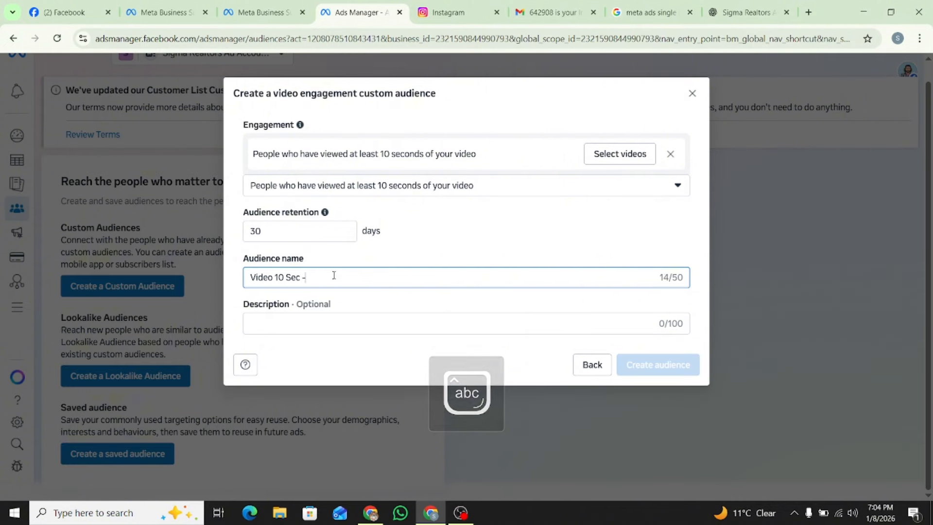
{"action": "key", "text": "Caps_Lock"}
{"action": "type", "text": "A"}
{"action": "key", "text": "Caps_Lock"}
{"action": "type", "text": "udian"}
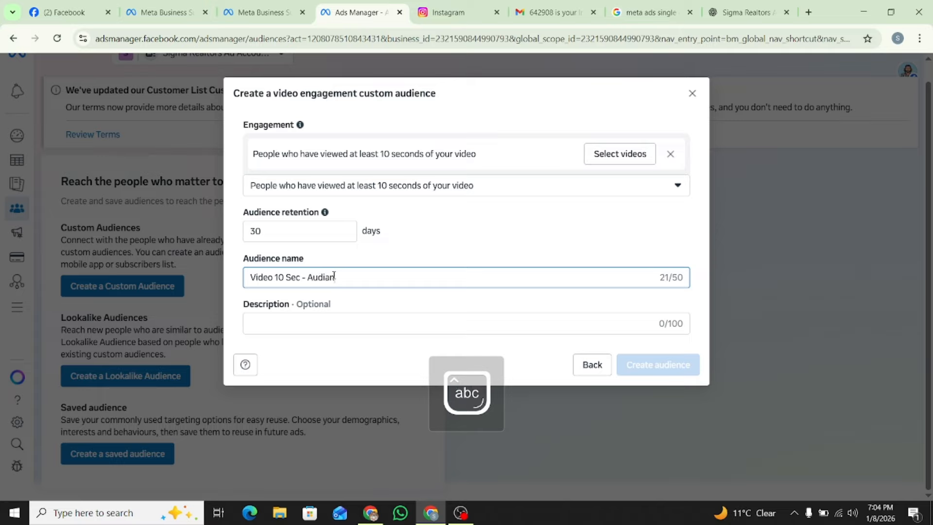
{"action": "type", "text": "ce"}
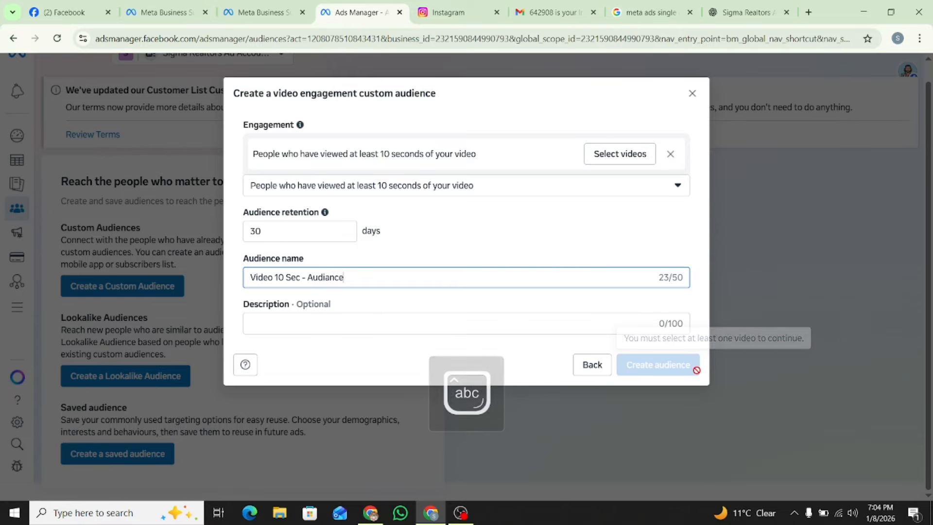
- Check the Facebook Page's videos for the custom audience, and close the form without creating the audience
{"action": "left_click", "coordinate": [529, 317]}
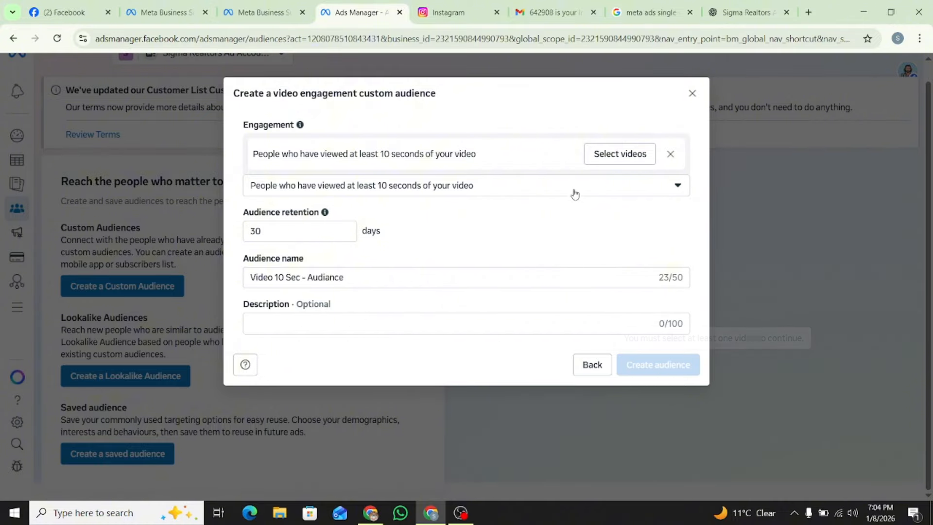
{"action": "left_click", "coordinate": [617, 152]}
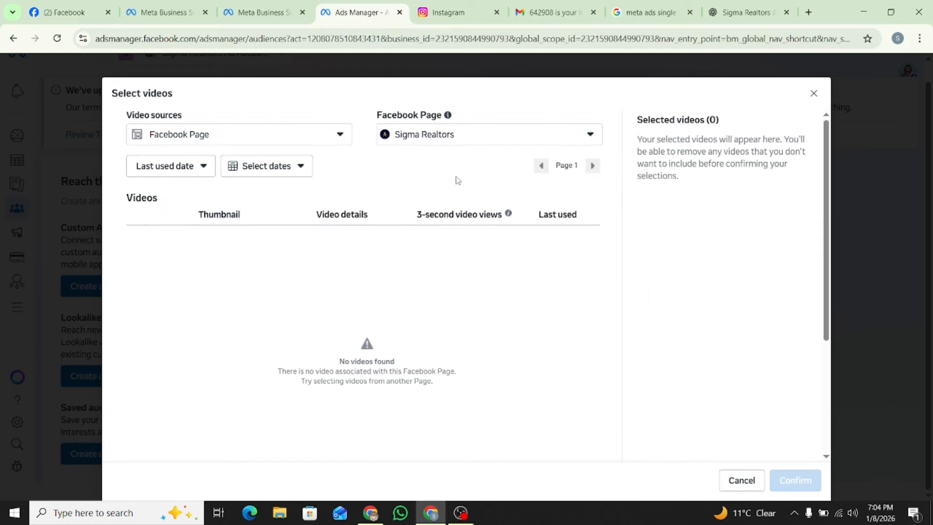
{"action": "left_click", "coordinate": [812, 93]}
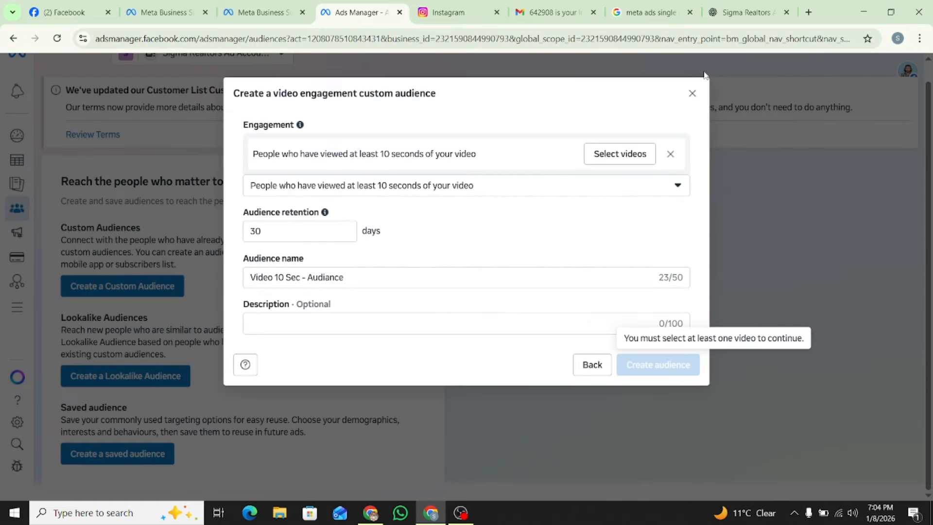
{"action": "left_click", "coordinate": [692, 93]}
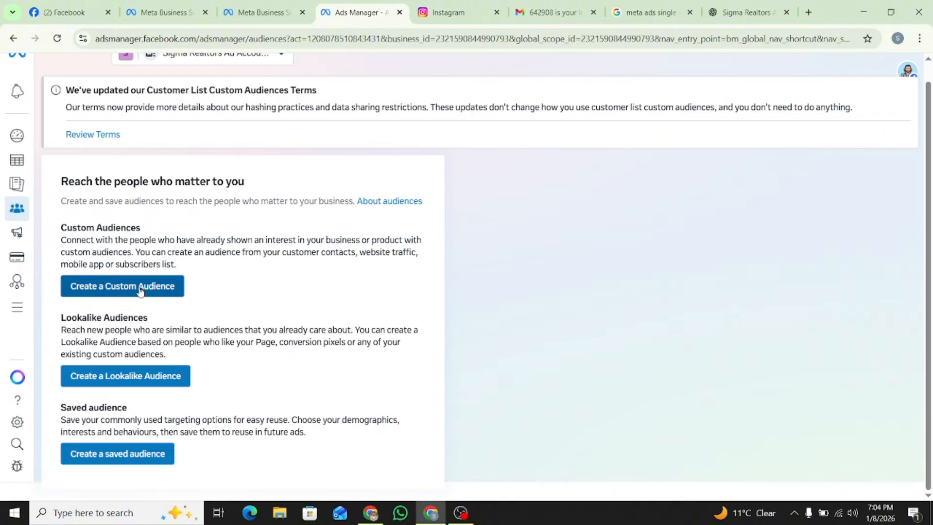
- View the Lookalike Audience form and its available value-based sources, and cancel without creating an audience
{"action": "left_click", "coordinate": [141, 382]}
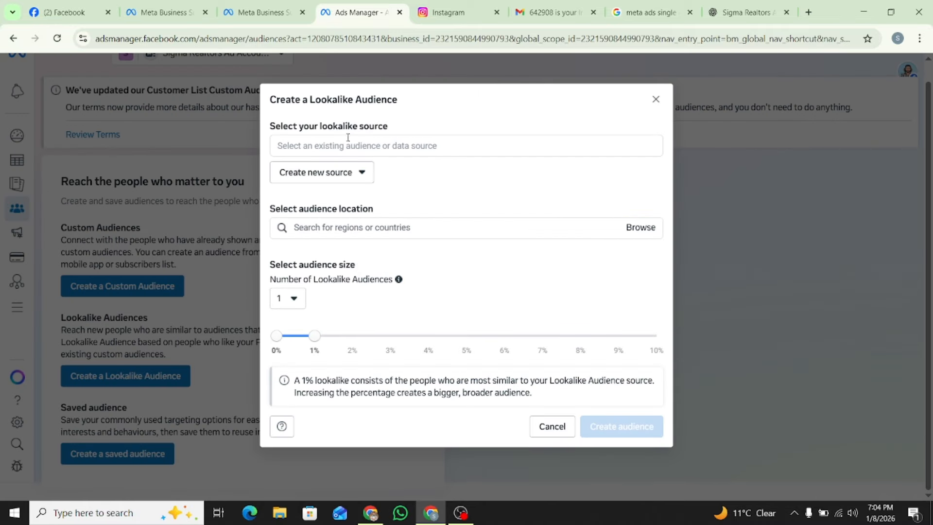
{"action": "left_click", "coordinate": [343, 154]}
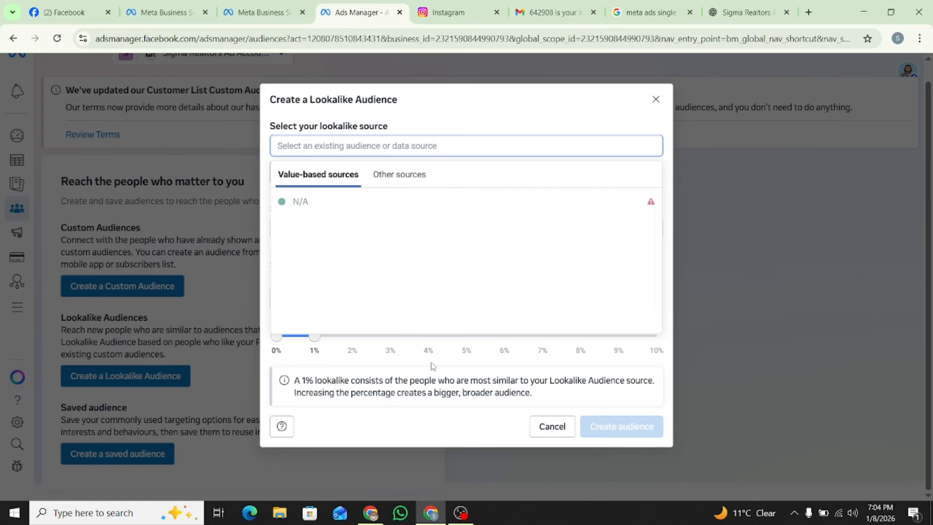
{"action": "left_click", "coordinate": [559, 428]}
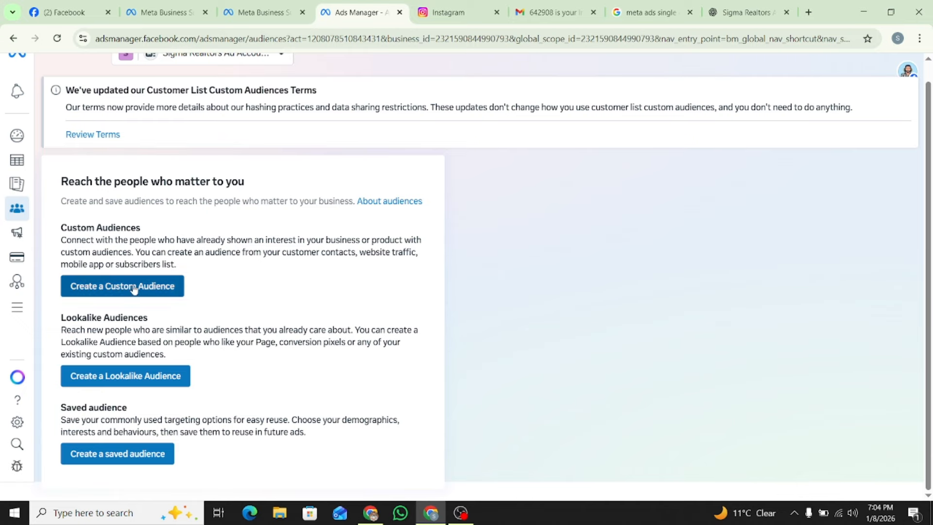
- Open the list of all Ads Manager tools
{"action": "mouse_move", "coordinate": [29, 279]}
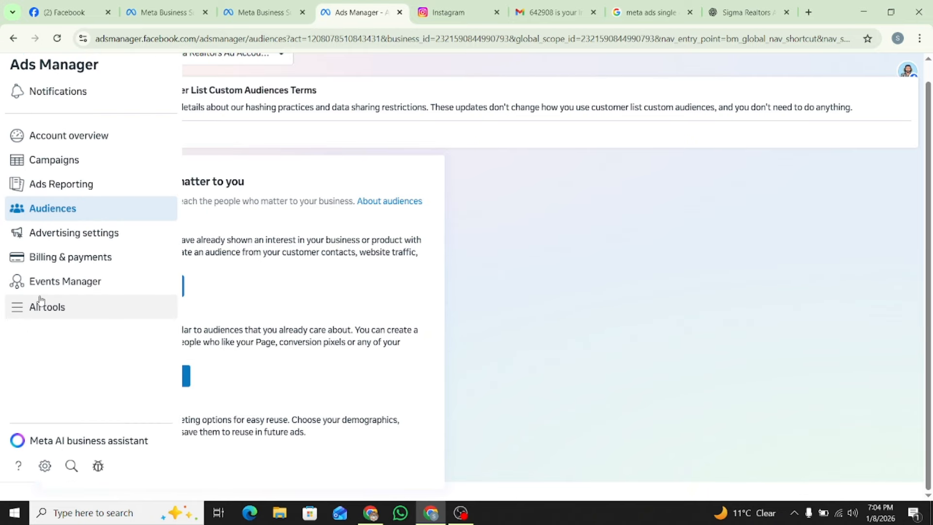